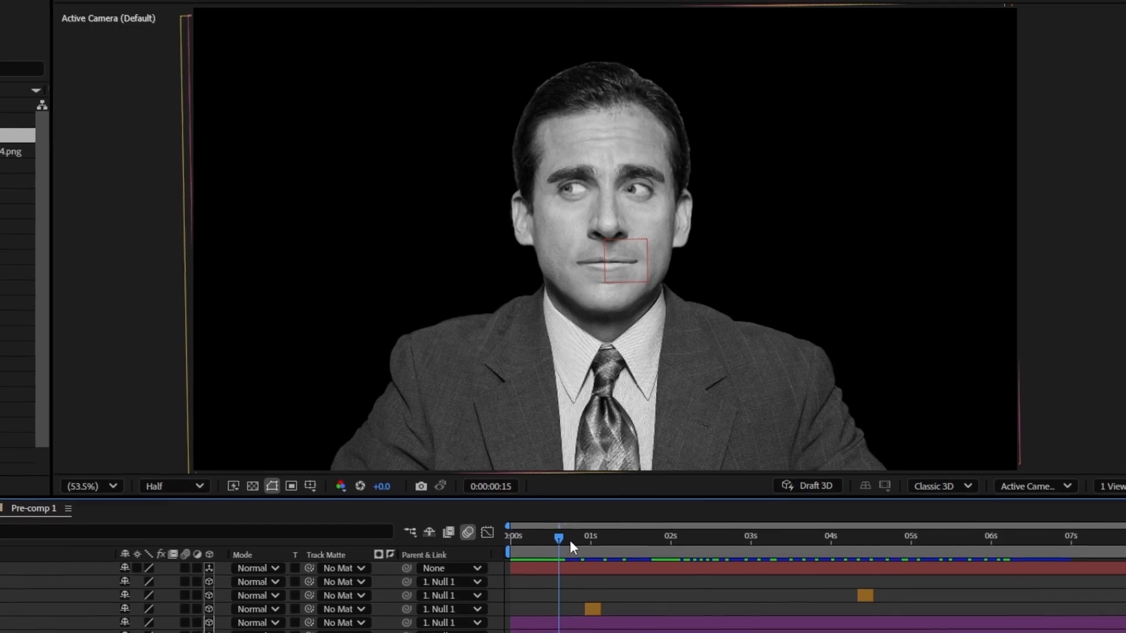
{"action": "left_click_drag", "start_coordinate": [570, 540], "coordinate": [1125, 613]}
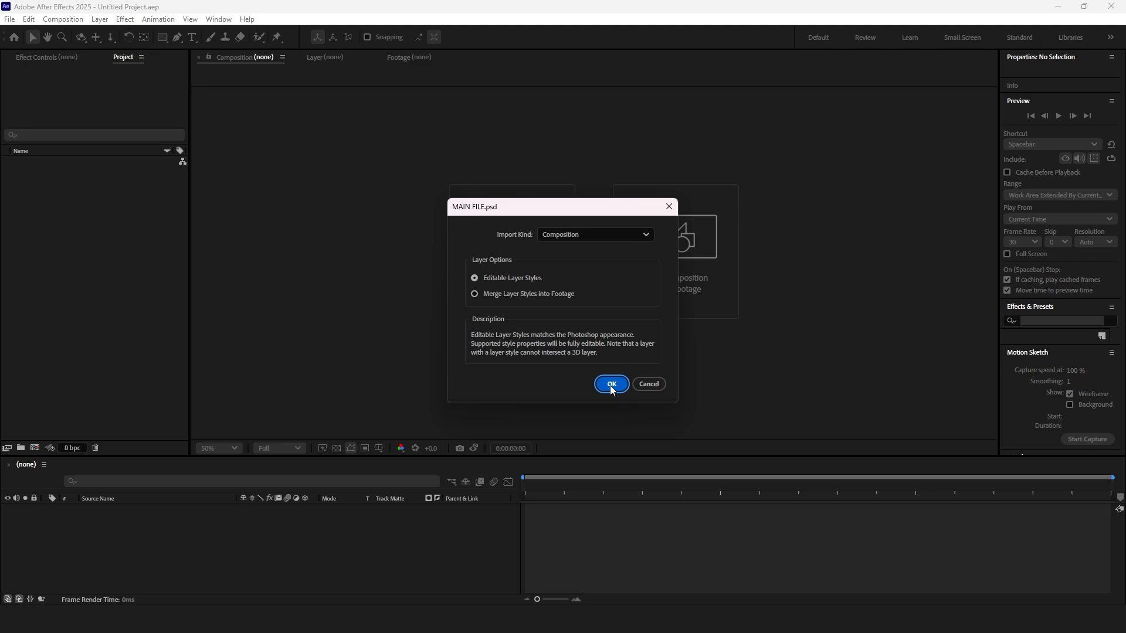
Import MAIN FILE.psd as a Composition with Editable Layer Styles.
{"action": "left_click", "coordinate": [592, 237]}
{"action": "left_click", "coordinate": [571, 270]}
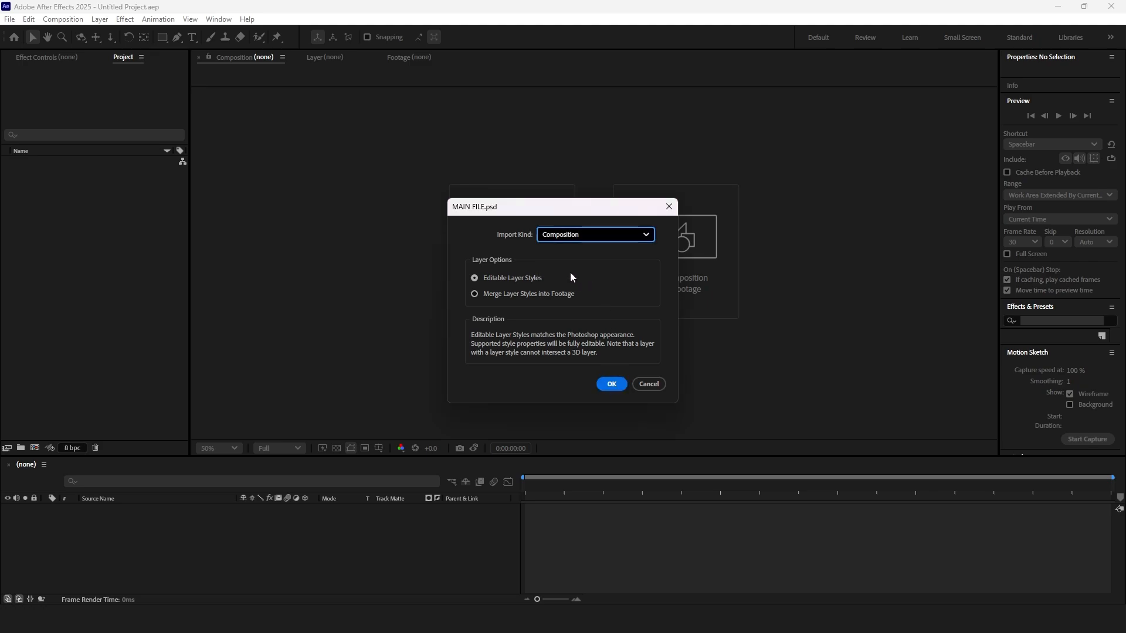
{"action": "left_click", "coordinate": [611, 384]}
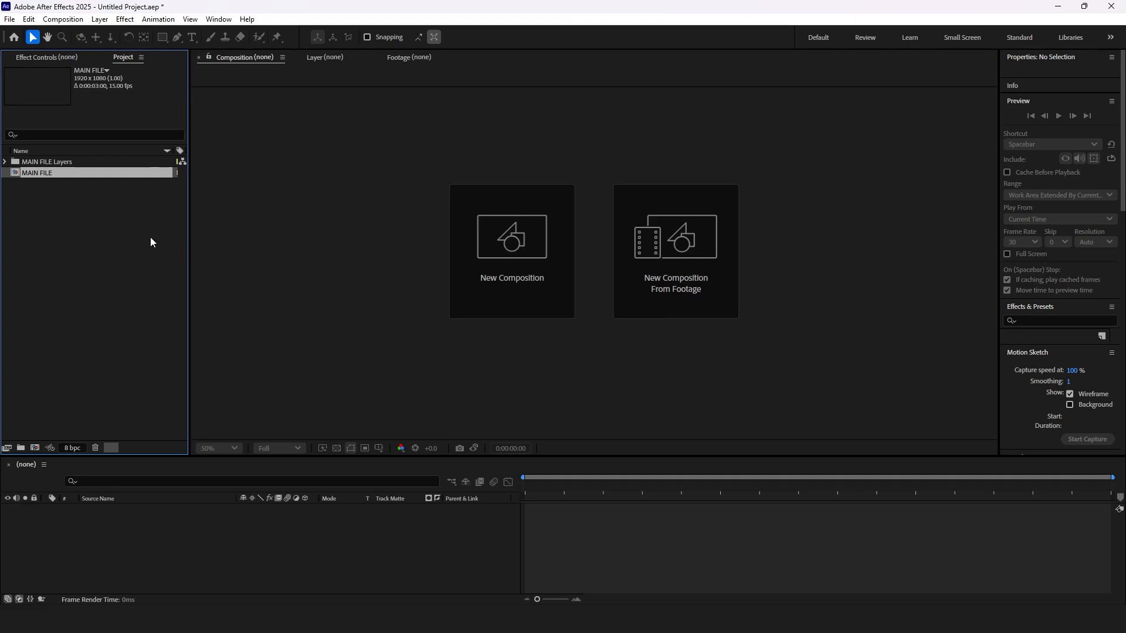
Open the MAIN FILE composition and enlarge the timeline area so that all nine layers fit, with no layer selected.
{"action": "double_click", "coordinate": [66, 173]}
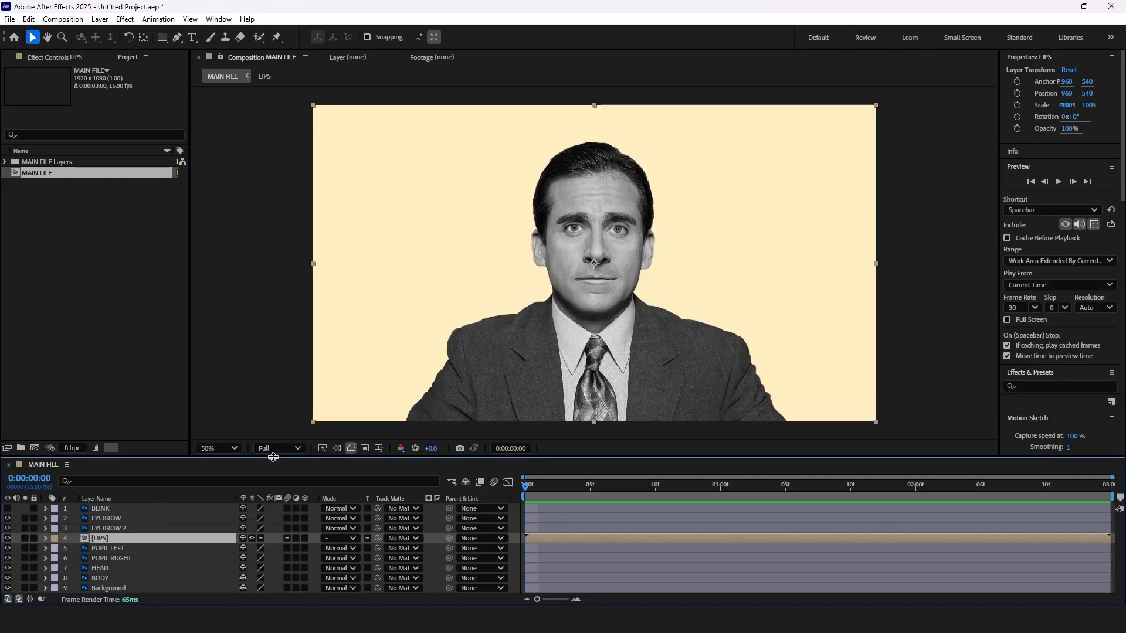
{"action": "left_click_drag", "start_coordinate": [273, 457], "coordinate": [274, 417]}
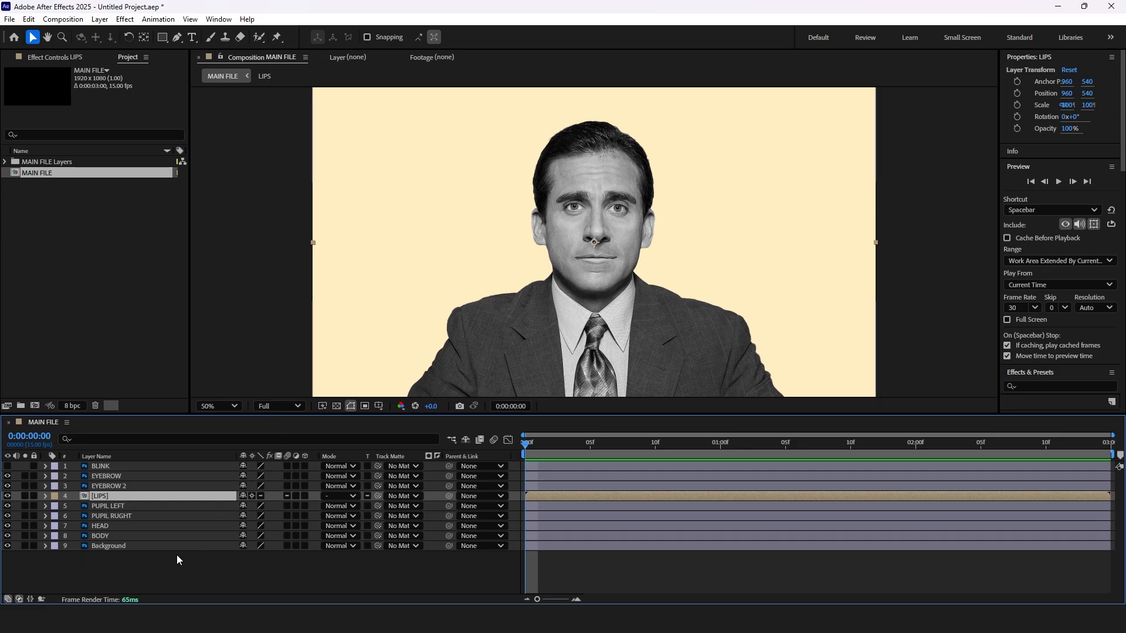
{"action": "left_click", "coordinate": [165, 569]}
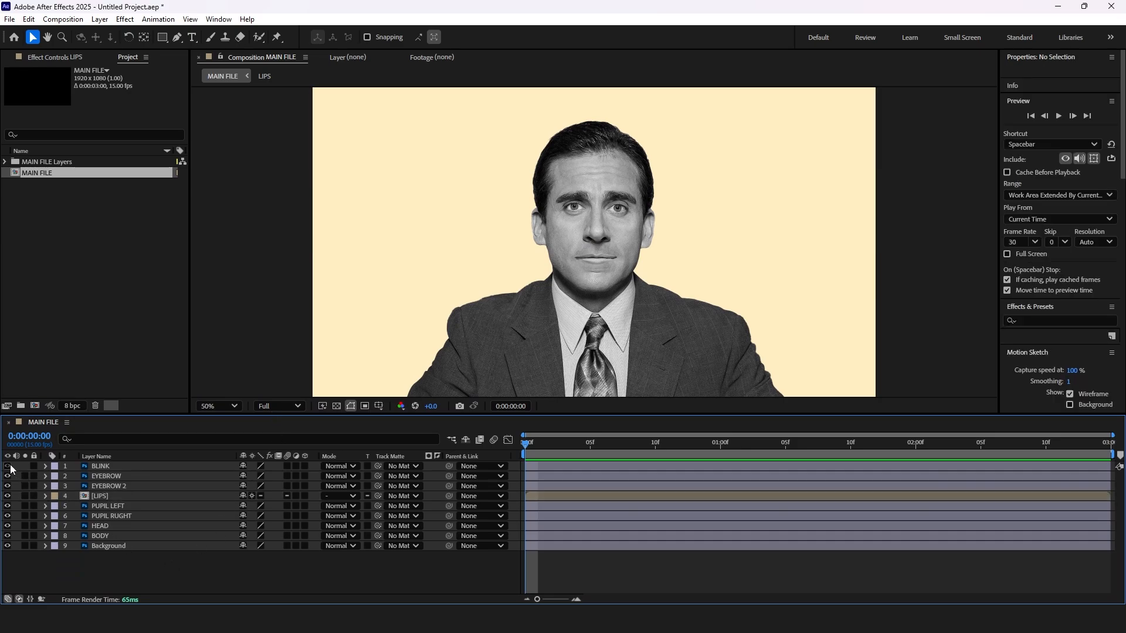
Solo the HEAD layer, move its anchor point to the base of the chin at about 966, 726, and unsolo it.
{"action": "left_click", "coordinate": [97, 526]}
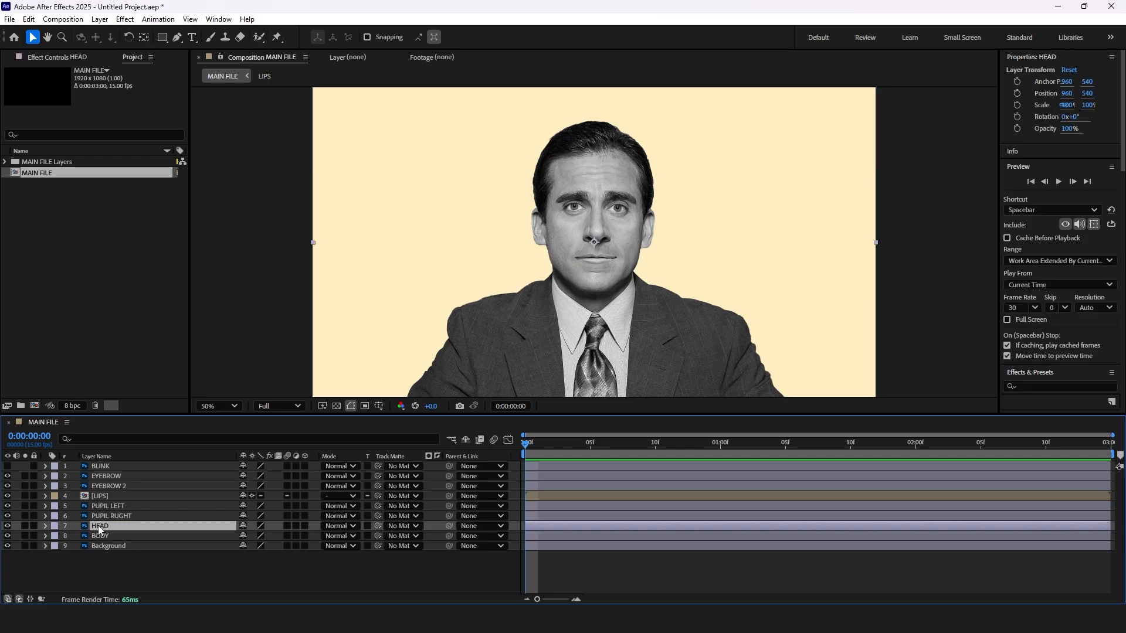
{"action": "left_click", "coordinate": [25, 526]}
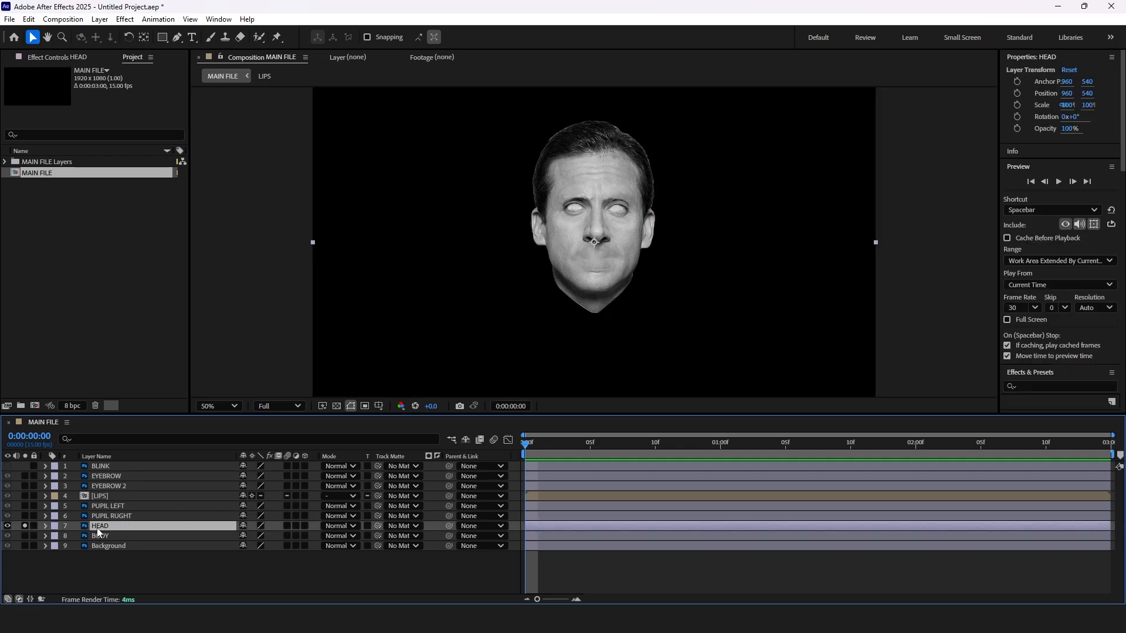
{"action": "key", "text": "y"}
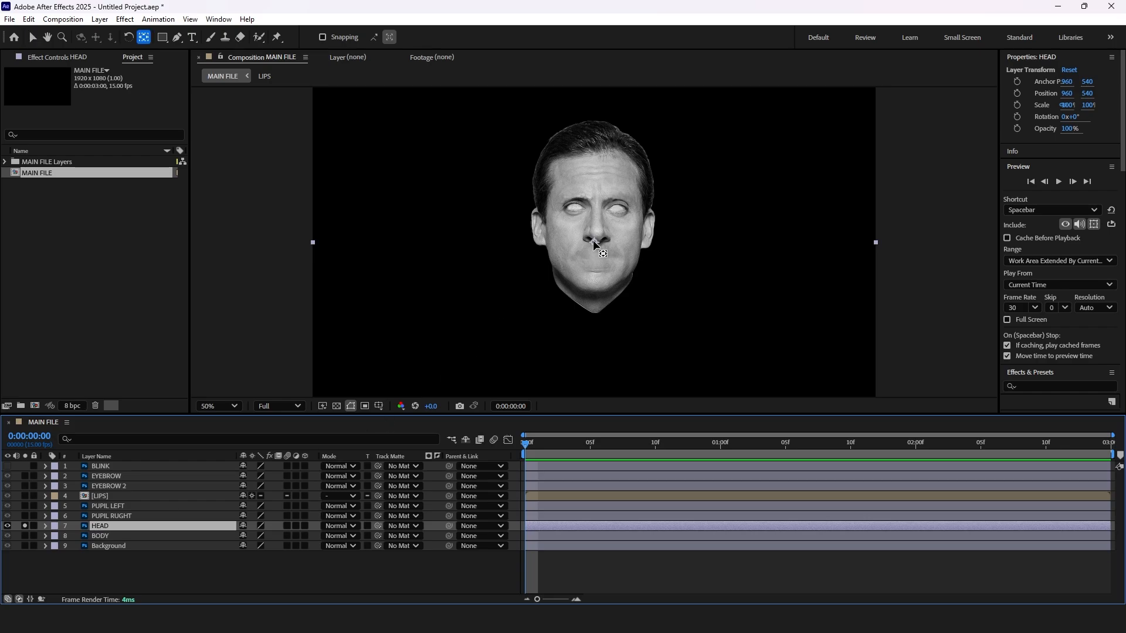
{"action": "left_click_drag", "start_coordinate": [594, 244], "coordinate": [596, 308]}
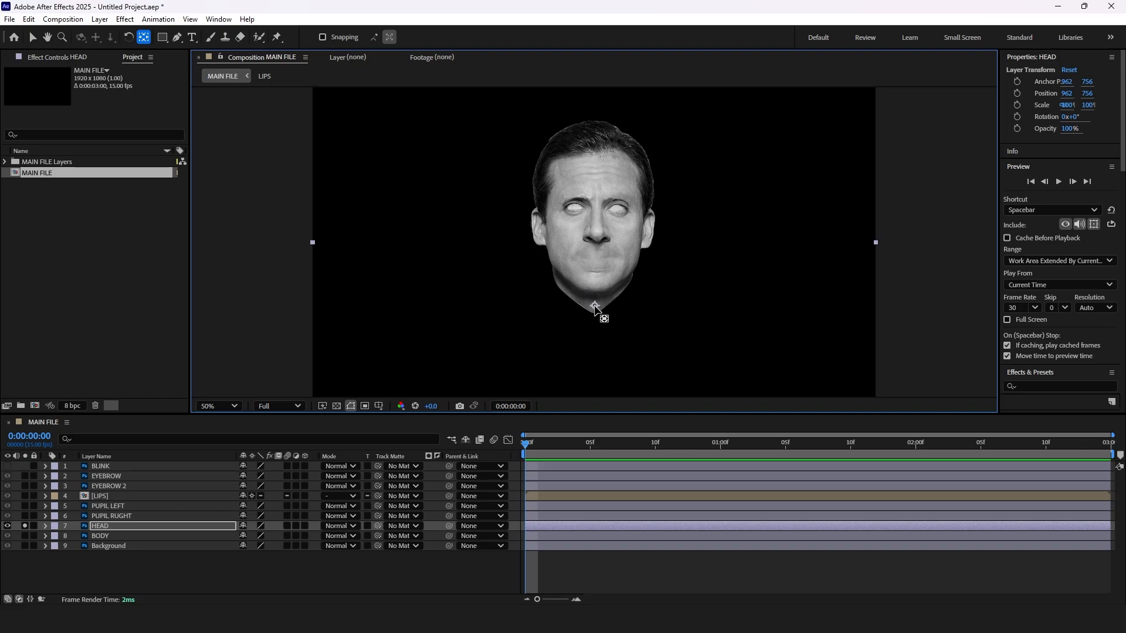
{"action": "left_click", "coordinate": [144, 42]}
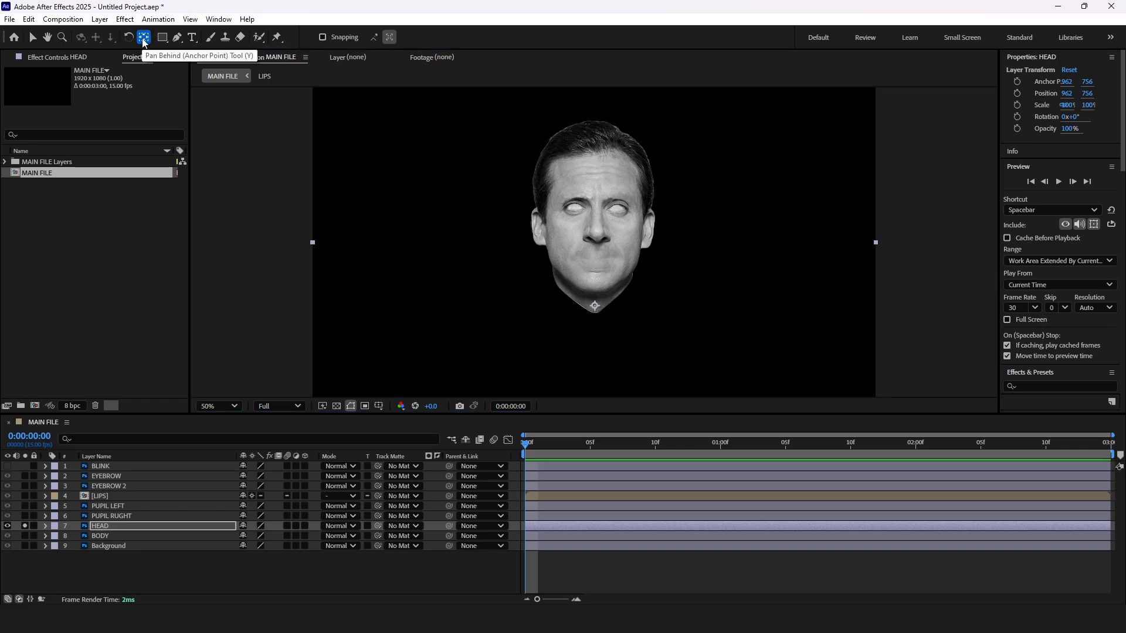
{"action": "left_click_drag", "start_coordinate": [594, 306], "coordinate": [596, 299]}
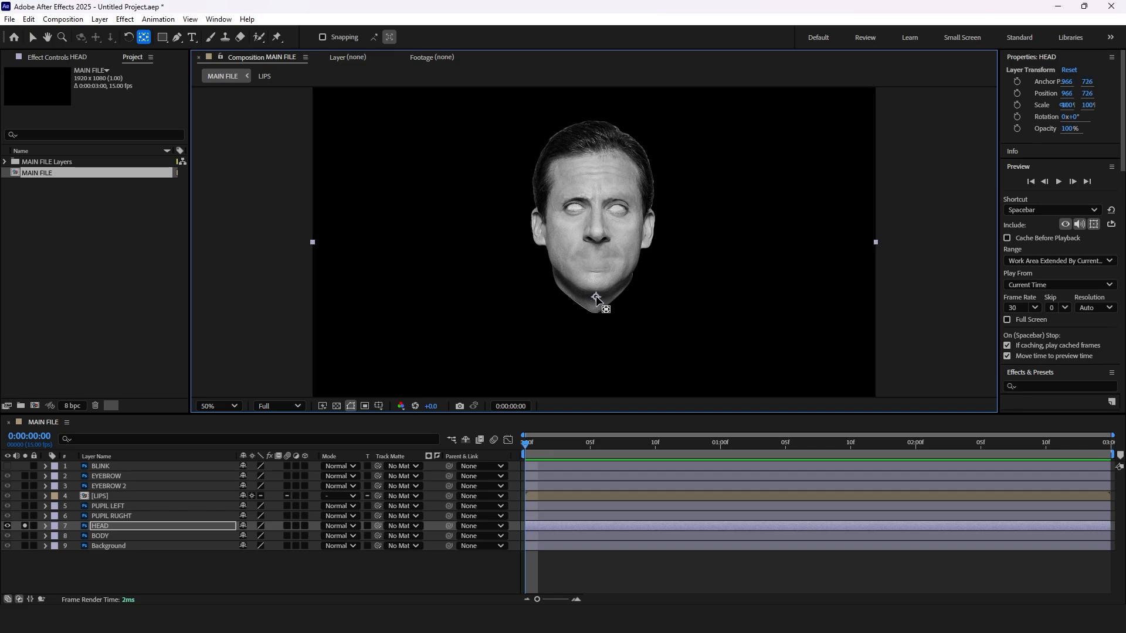
{"action": "left_click", "coordinate": [25, 526]}
With the BODY layer soloed, move its anchor point to the tie knot at about 962, 794, and unsolo it.
{"action": "left_click", "coordinate": [25, 536]}
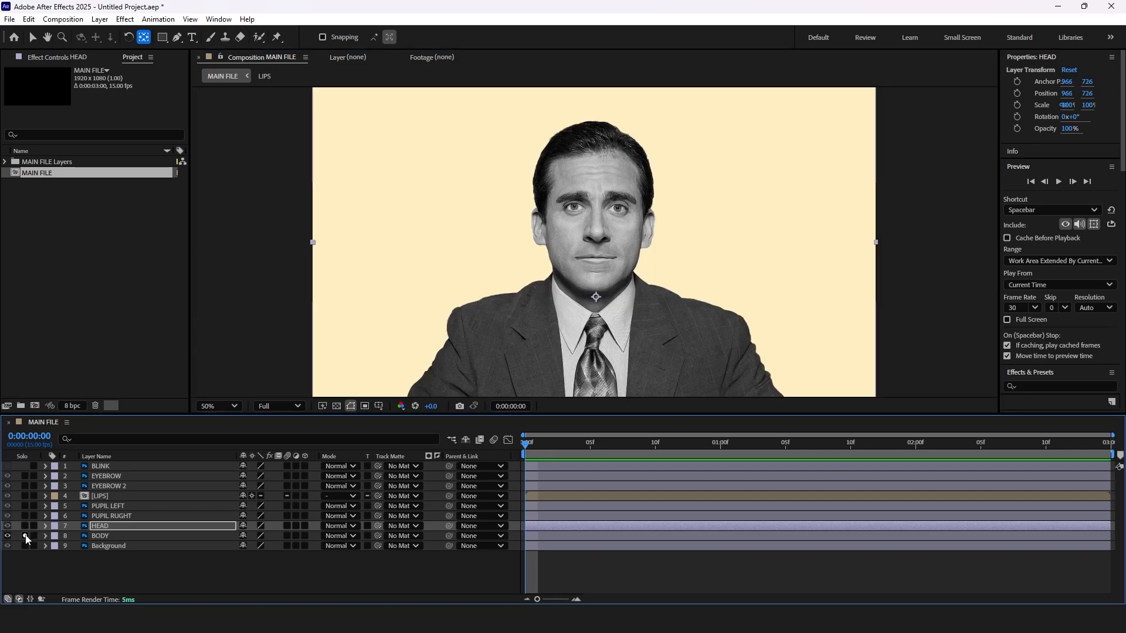
{"action": "left_click", "coordinate": [104, 536]}
{"action": "left_click_drag", "start_coordinate": [591, 250], "coordinate": [597, 317]}
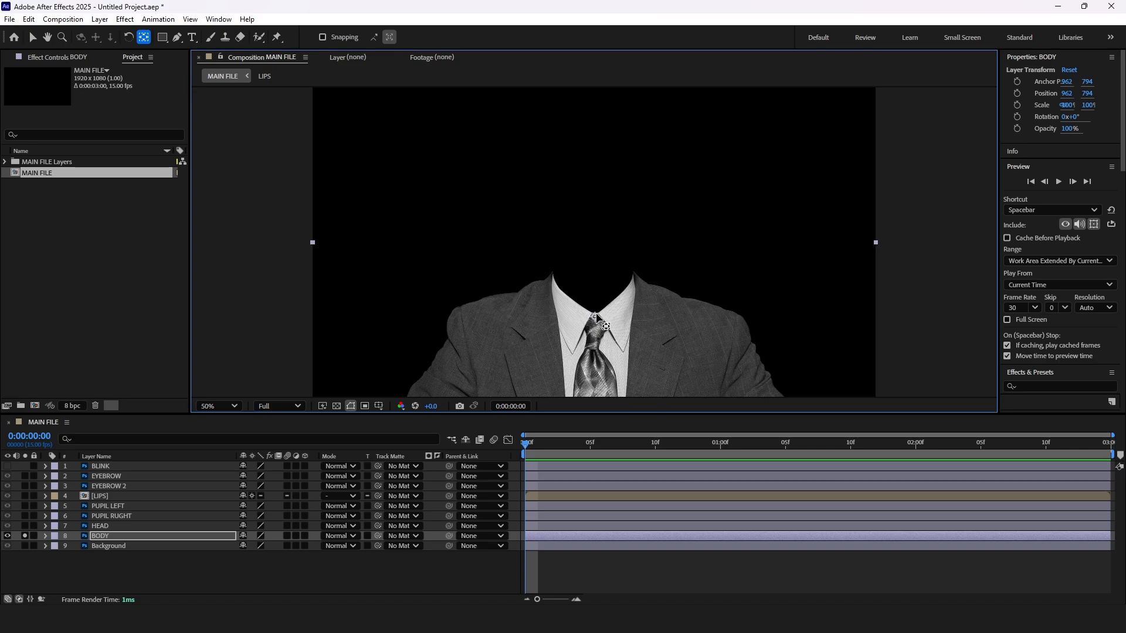
{"action": "left_click", "coordinate": [25, 536]}
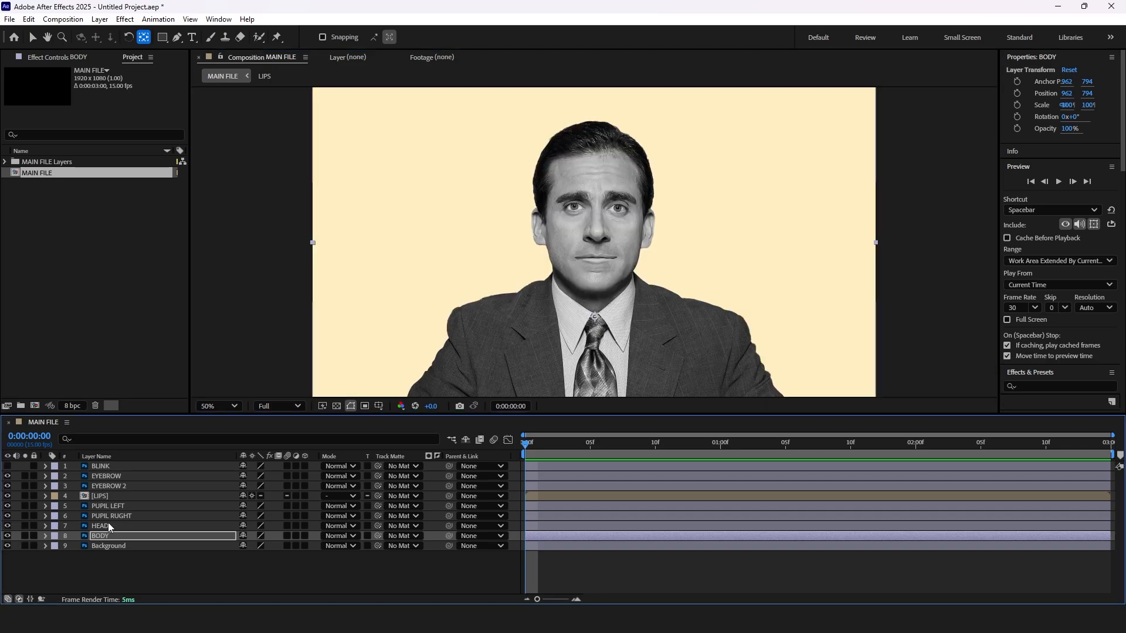
Examine the eyes up close, hiding and showing PUPIL LEFT and PUPIL RUGHT in turn to identify each pupil layer.
{"action": "left_click", "coordinate": [111, 528]}
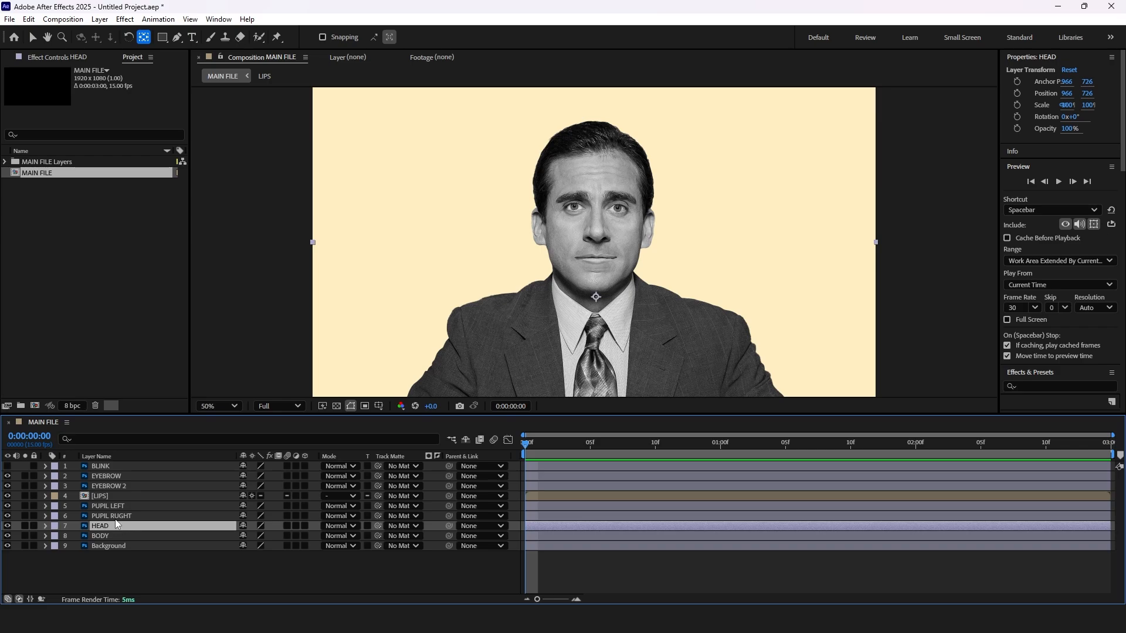
{"action": "left_click", "coordinate": [107, 505]}
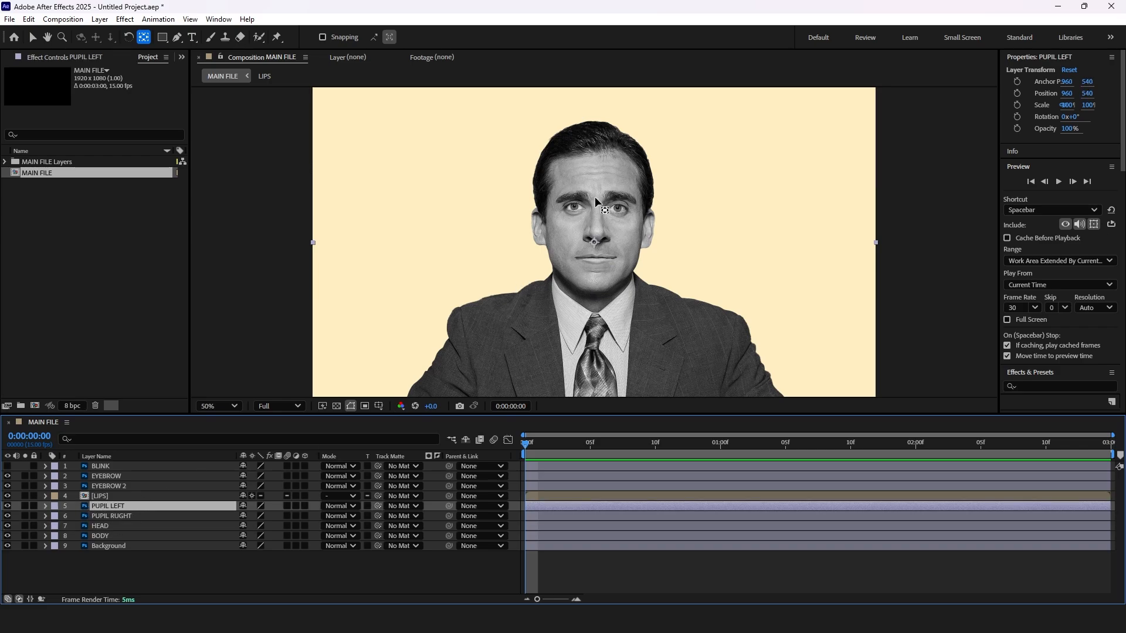
{"action": "scroll", "coordinate": [586, 203], "scroll_direction": "up", "scroll_amount": 3}
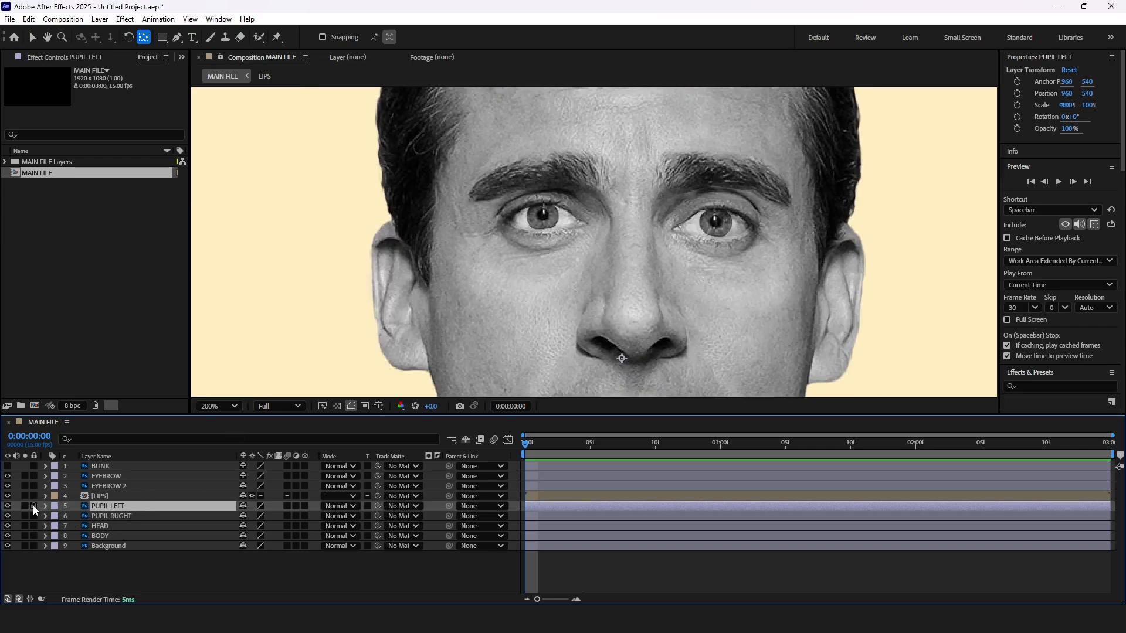
{"action": "left_click", "coordinate": [7, 506]}
{"action": "left_click", "coordinate": [7, 505]}
{"action": "left_click", "coordinate": [7, 516]}
{"action": "left_click", "coordinate": [7, 516]}
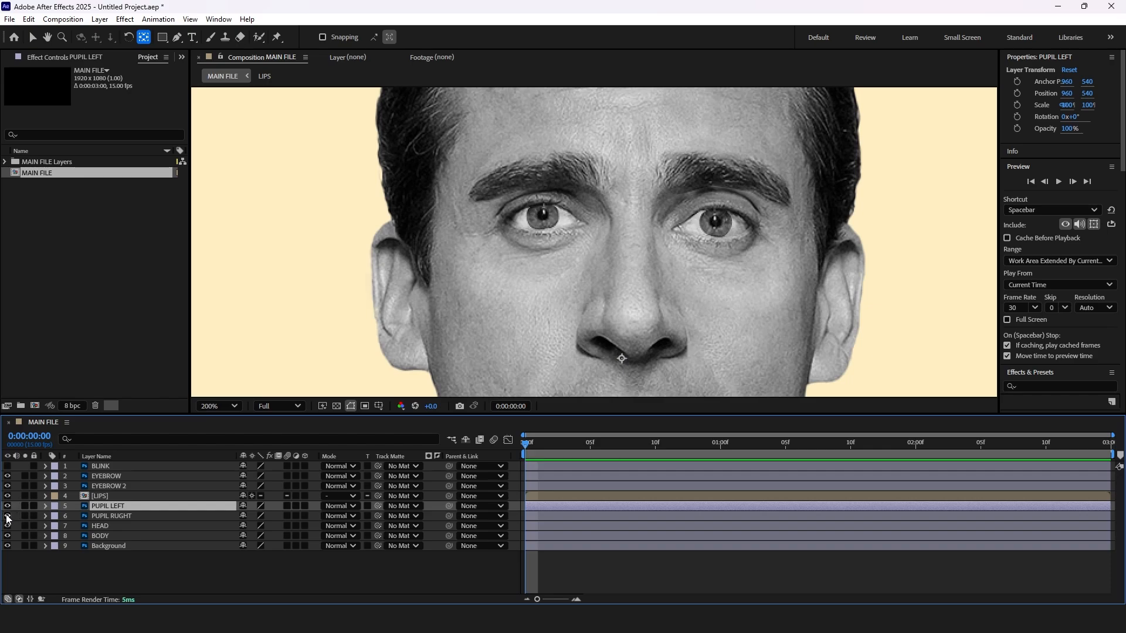
{"action": "left_click", "coordinate": [113, 516]}
{"action": "left_click", "coordinate": [126, 507]}
Try shifting the PUPIL LEFT layer within the eye to about 980, 547, and undo the move.
{"action": "key", "text": "v"}
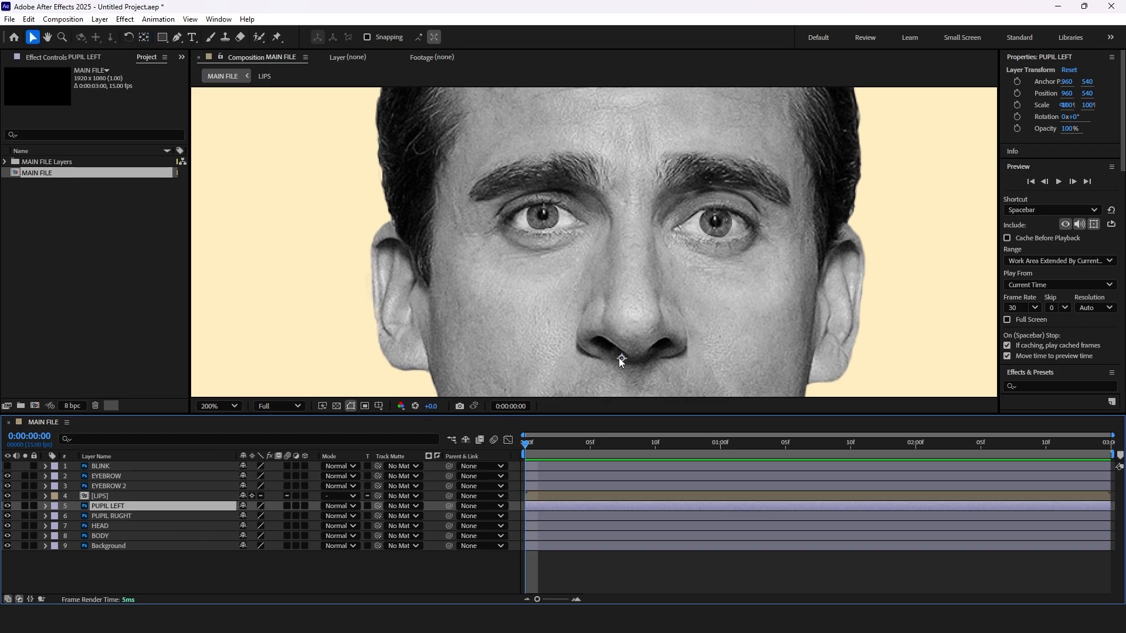
{"action": "left_click_drag", "start_coordinate": [621, 357], "coordinate": [645, 369]}
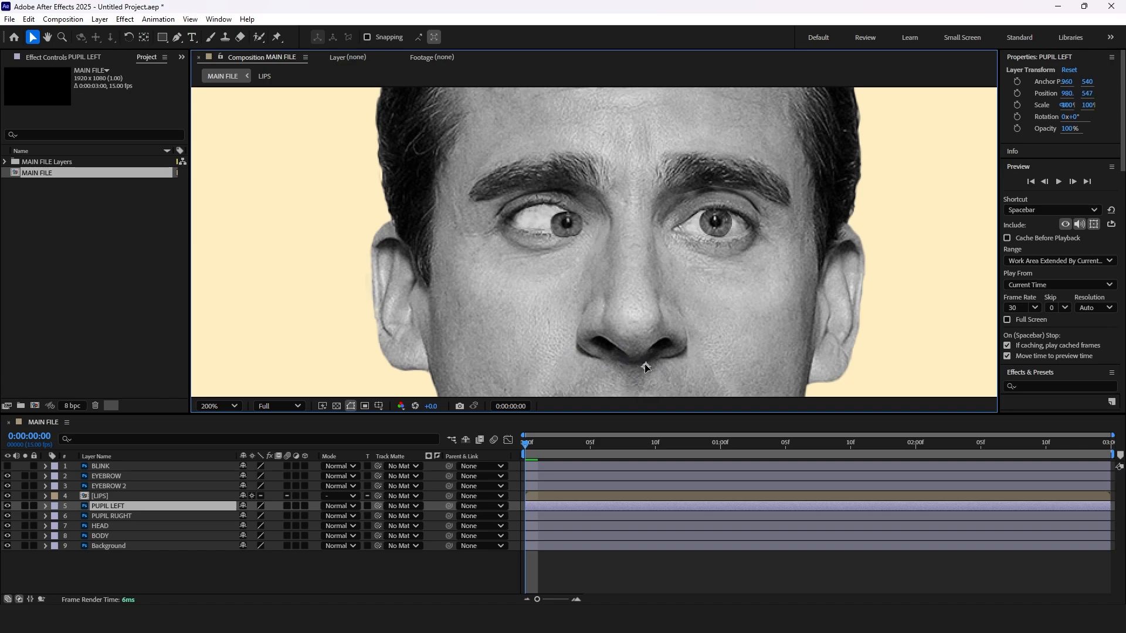
{"action": "key", "text": "ctrl+z"}
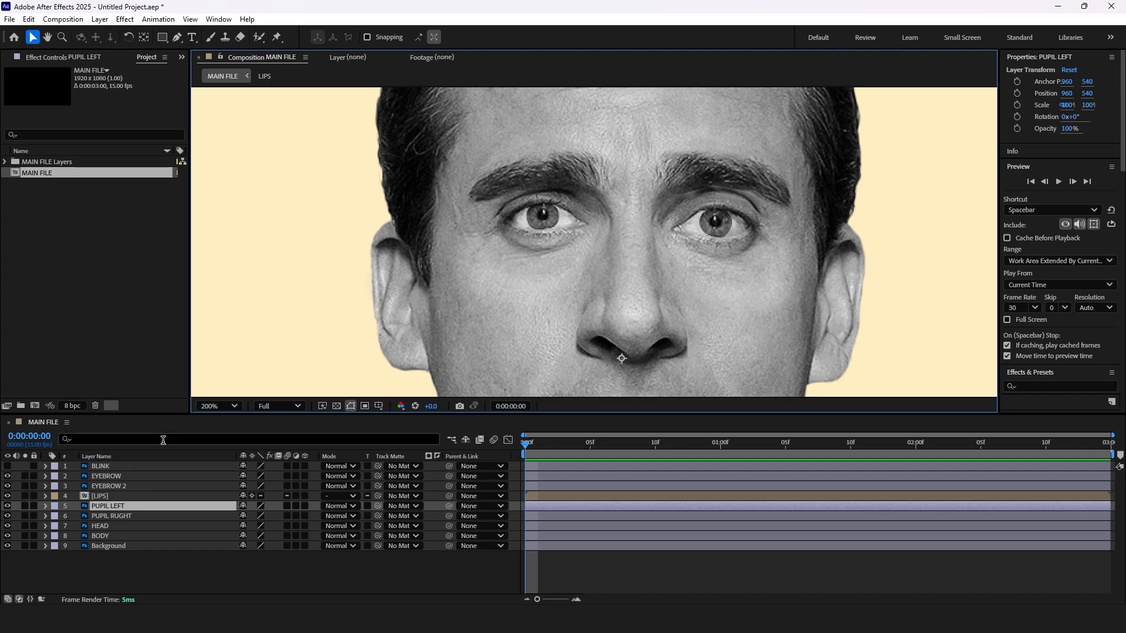
Solo PUPIL LEFT, center its anchor point on the pupil at about 893, 421, and unsolo it.
{"action": "left_click", "coordinate": [25, 506]}
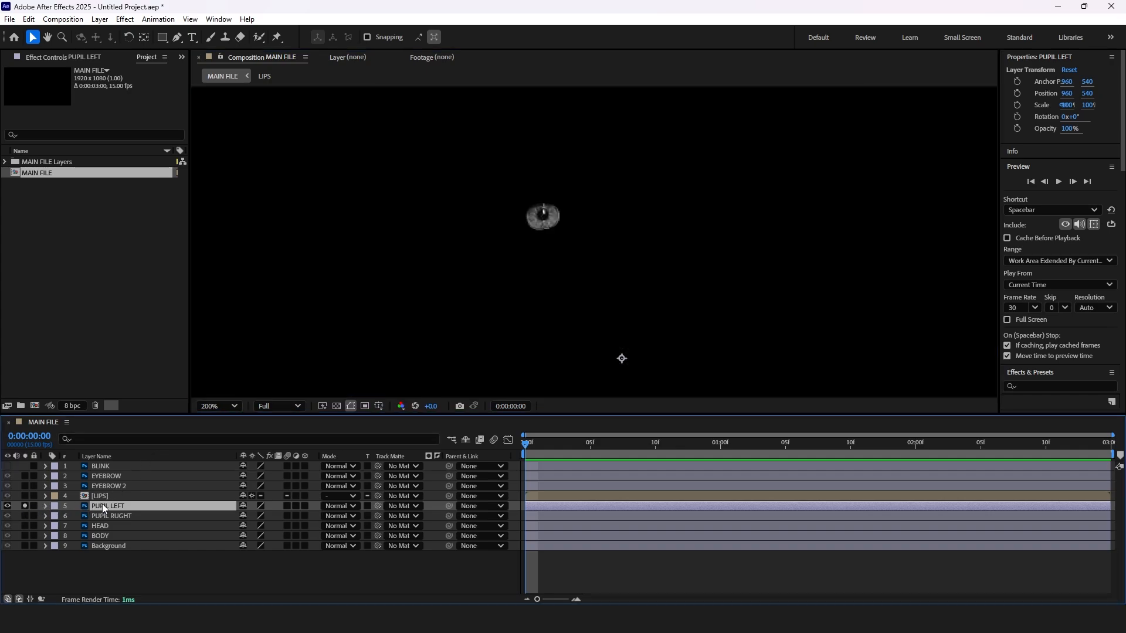
{"action": "left_click", "coordinate": [144, 37]}
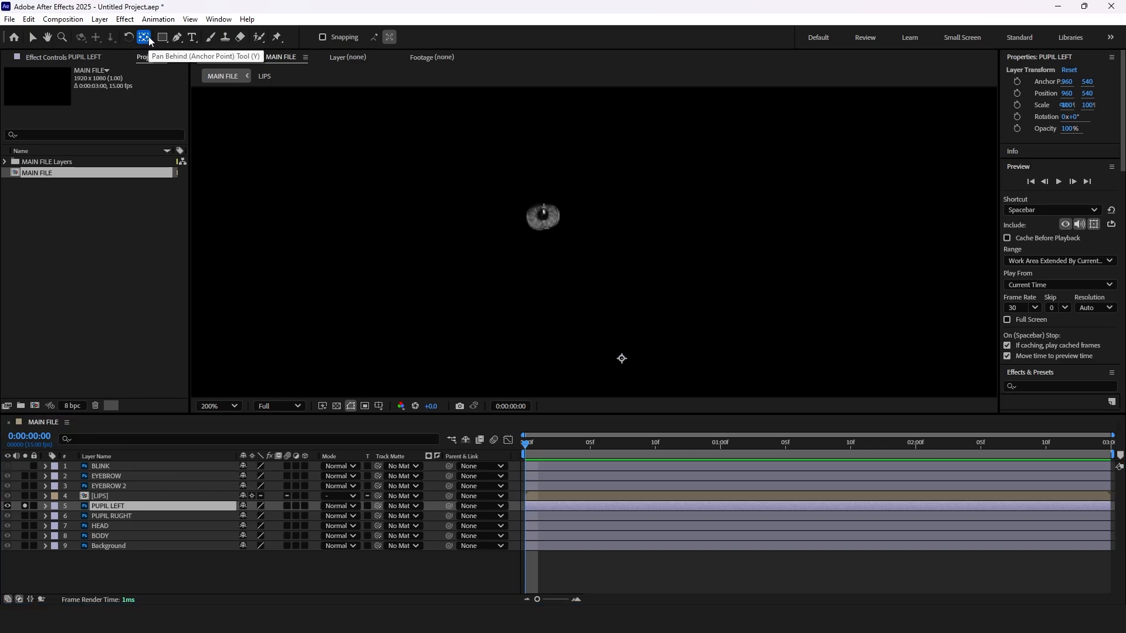
{"action": "left_click", "coordinate": [107, 507]}
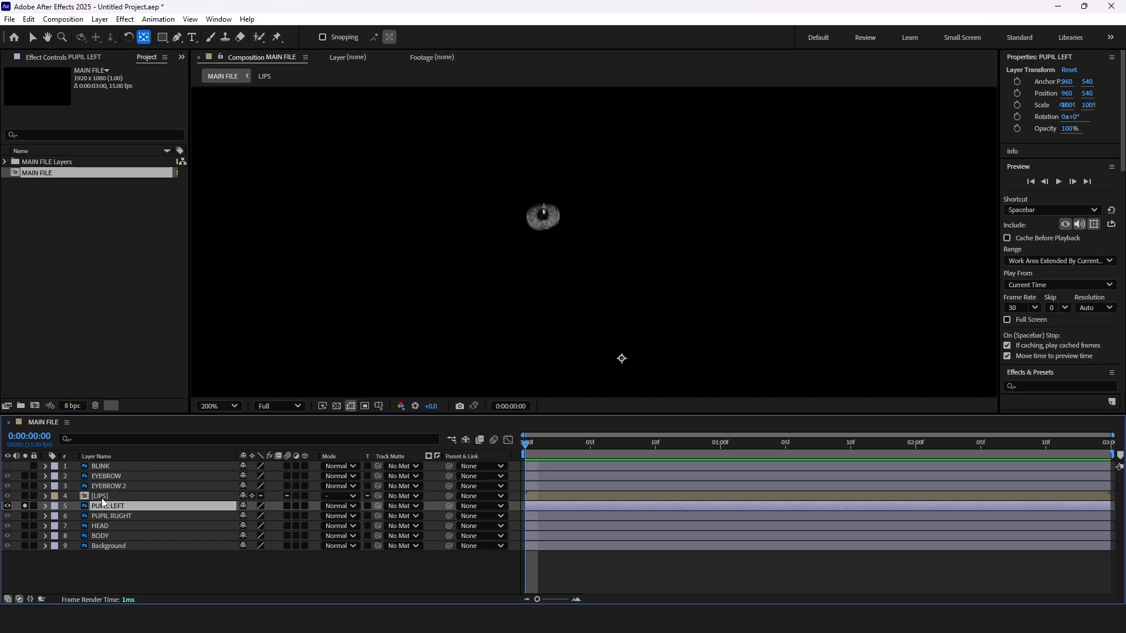
{"action": "left_click_drag", "start_coordinate": [622, 359], "coordinate": [544, 218]}
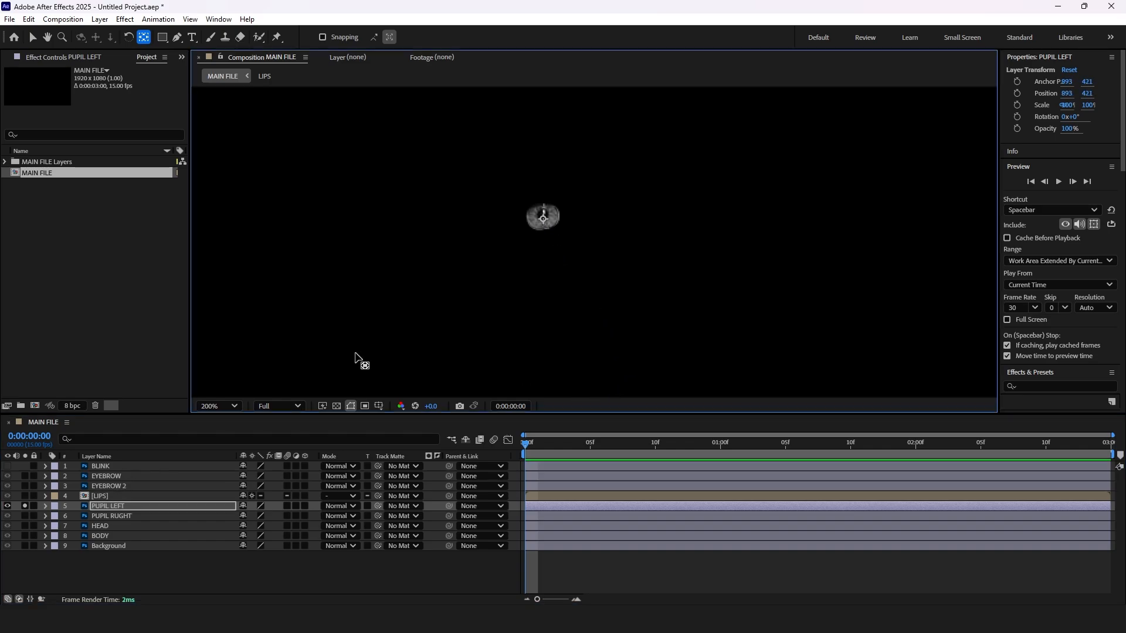
{"action": "left_click", "coordinate": [25, 506]}
Solo PUPIL RUGHT, move its anchor point from below the nose to the center of the pupil, and unsolo it.
{"action": "left_click", "coordinate": [25, 516]}
{"action": "left_click", "coordinate": [100, 516]}
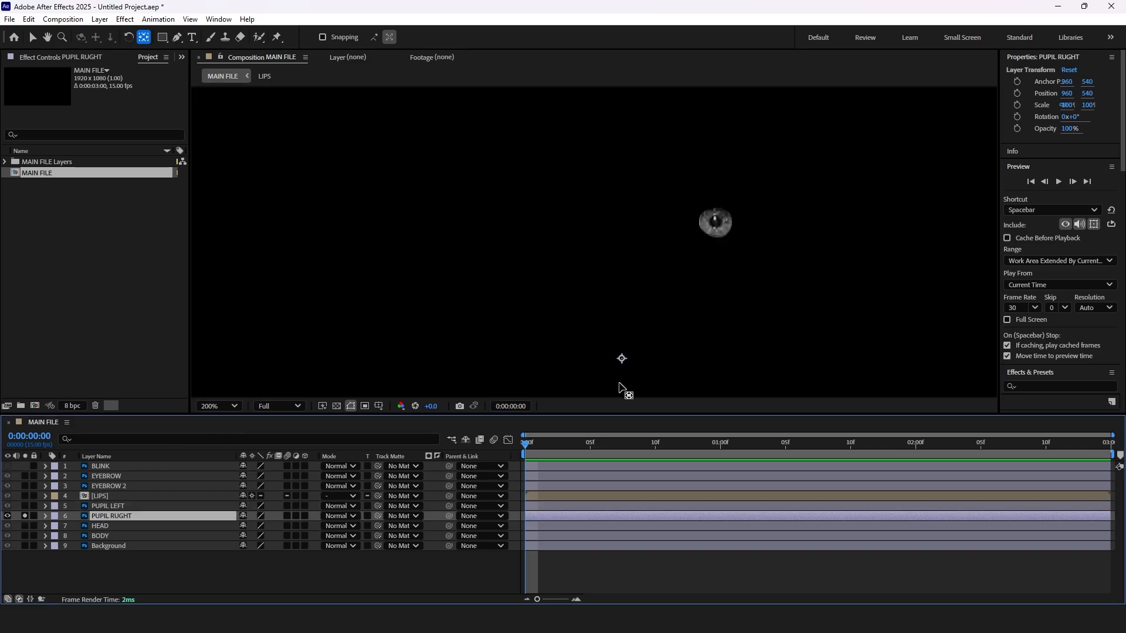
{"action": "left_click_drag", "start_coordinate": [621, 359], "coordinate": [717, 224]}
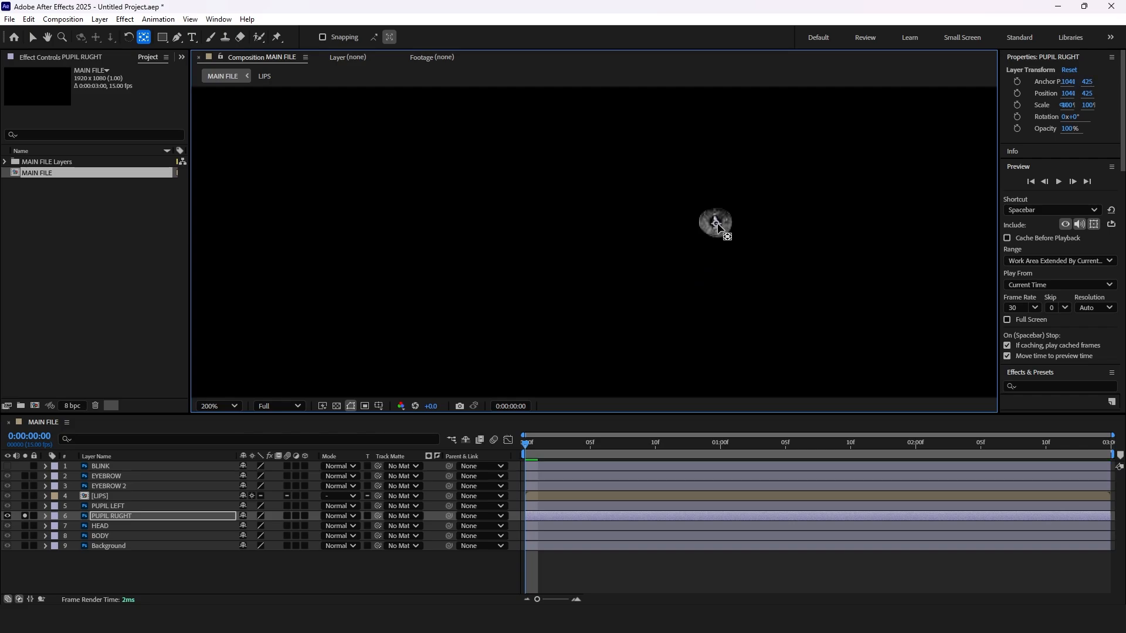
{"action": "left_click", "coordinate": [25, 516]}
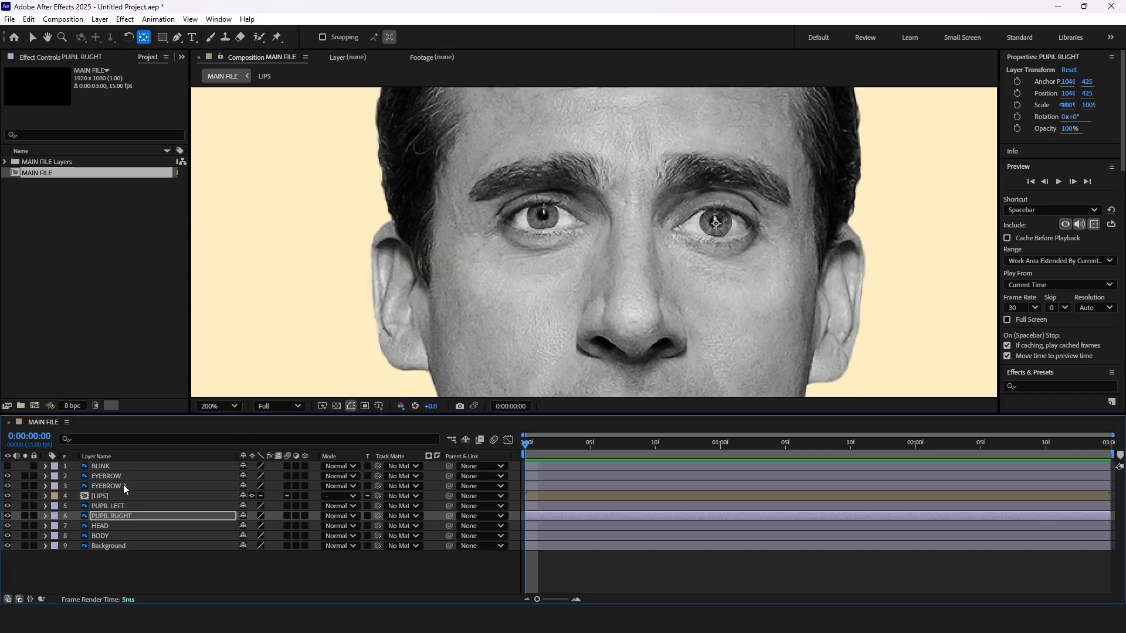
Solo EYEBROW 2, move its anchor point to the middle of the brow's lower edge, and unsolo it.
{"action": "left_click", "coordinate": [17, 487]}
{"action": "left_click", "coordinate": [25, 486]}
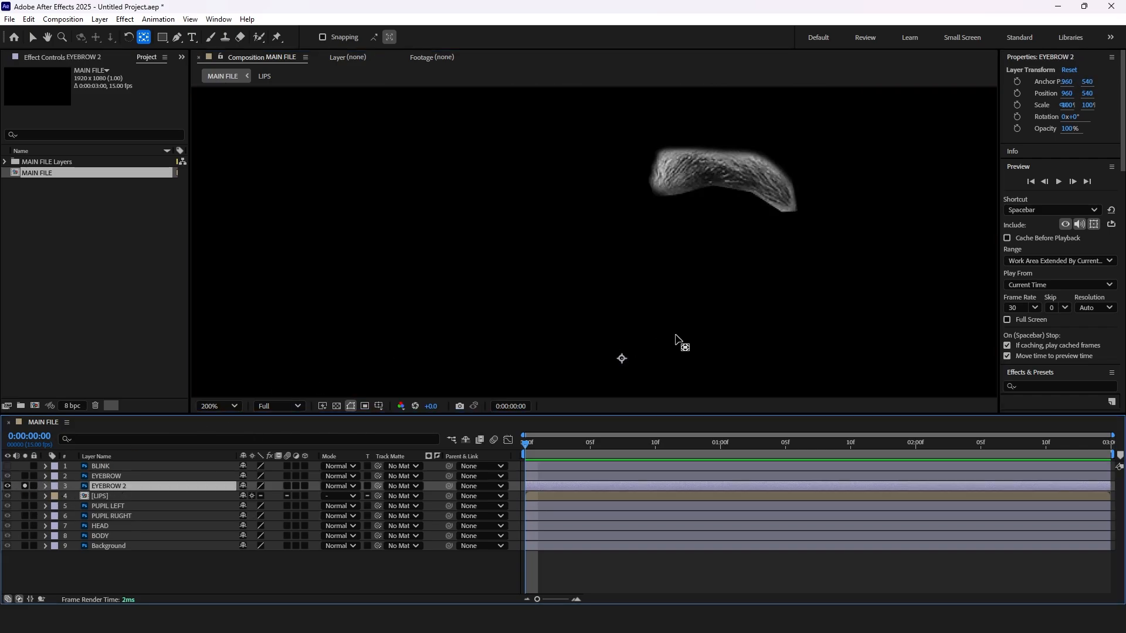
{"action": "left_click_drag", "start_coordinate": [622, 360], "coordinate": [722, 186]}
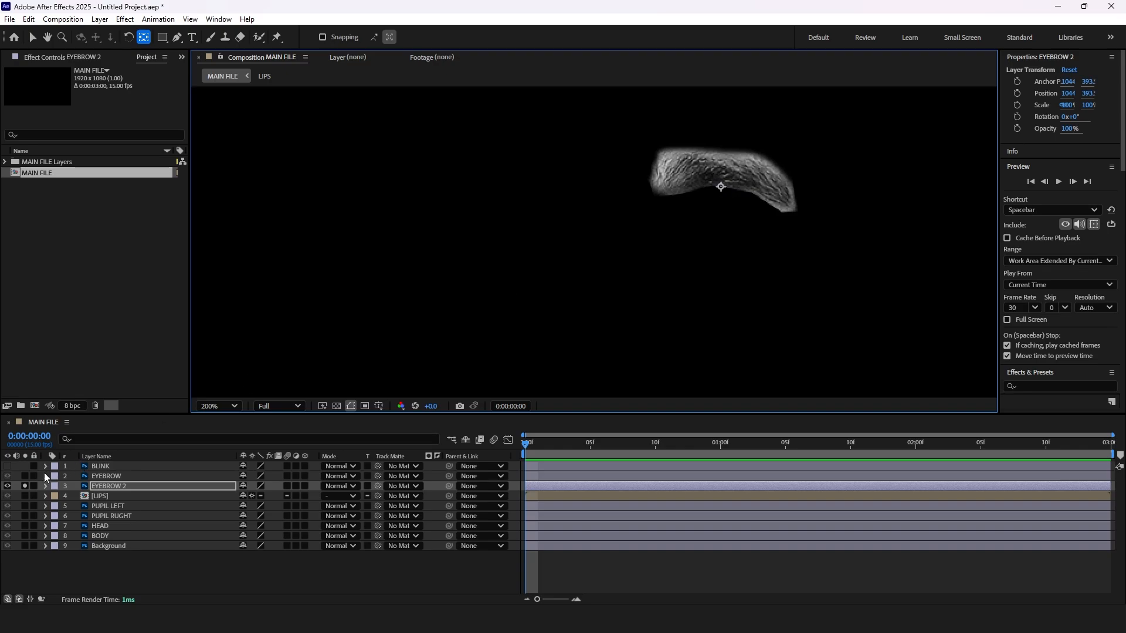
{"action": "left_click", "coordinate": [25, 486]}
With EYEBROW soloed, place its anchor point at the brow's lower middle, about 896, 396, and unsolo it.
{"action": "left_click", "coordinate": [132, 475]}
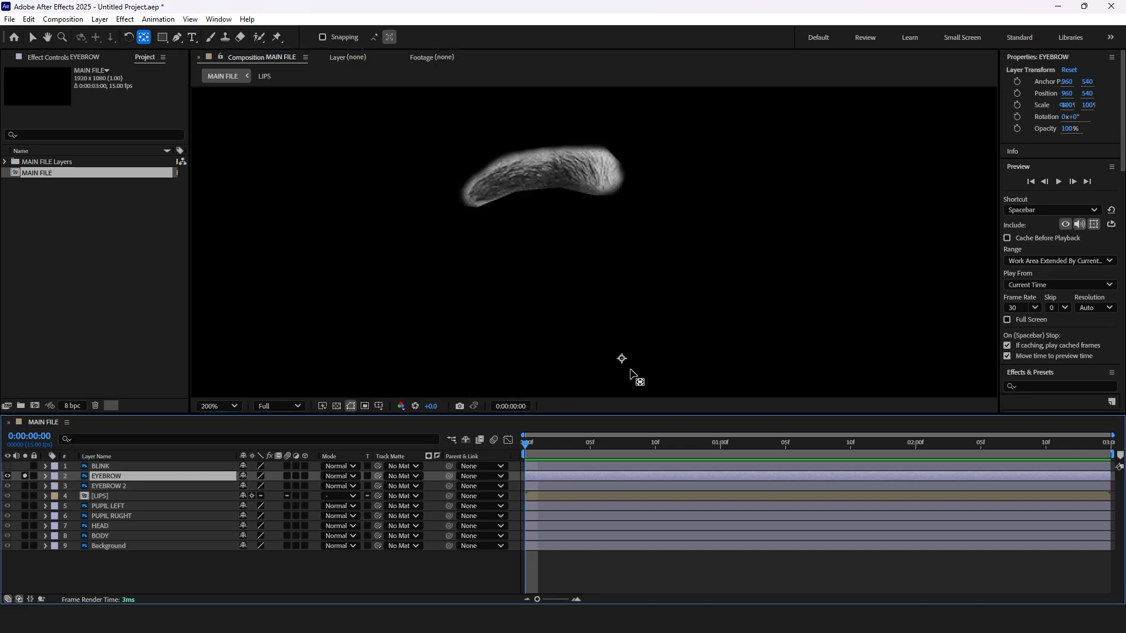
{"action": "left_click_drag", "start_coordinate": [619, 360], "coordinate": [548, 190]}
{"action": "left_click", "coordinate": [25, 476]}
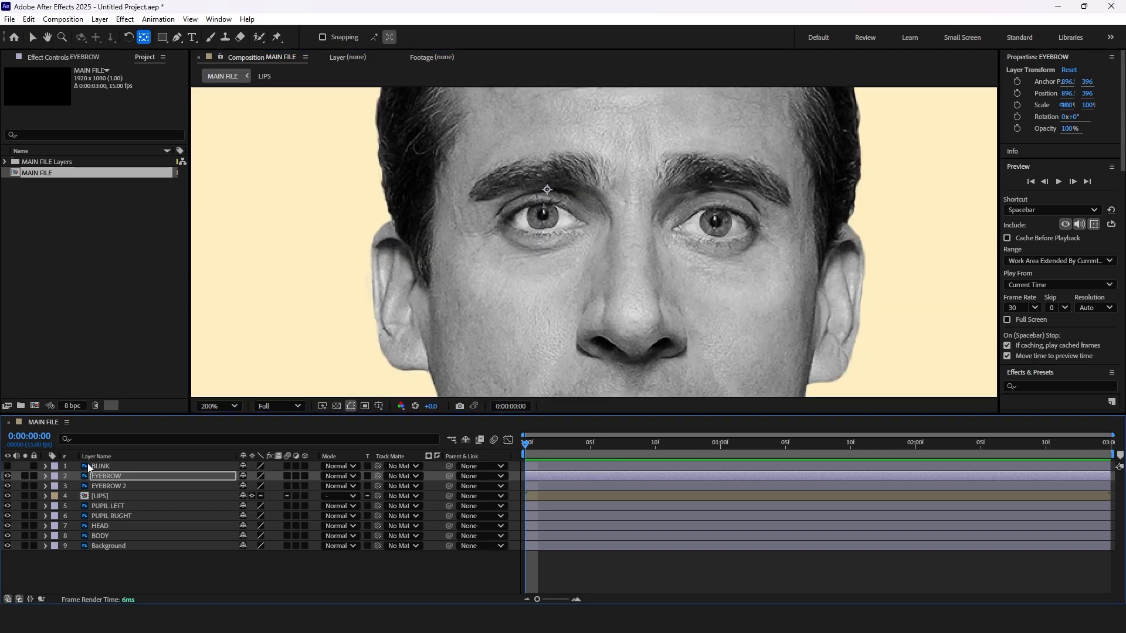
Color-code the layer labels: HEAD and BODY red, both pupils yellow, both eyebrows purple, and BLINK orange.
{"action": "left_click", "coordinate": [100, 526]}
{"action": "left_click", "coordinate": [99, 537], "text": "shift"}
{"action": "left_click", "coordinate": [55, 536]}
{"action": "left_click", "coordinate": [79, 339]}
{"action": "left_click", "coordinate": [111, 516]}
{"action": "left_click", "coordinate": [107, 506], "text": "shift"}
{"action": "left_click", "coordinate": [55, 506]}
{"action": "left_click", "coordinate": [83, 320]}
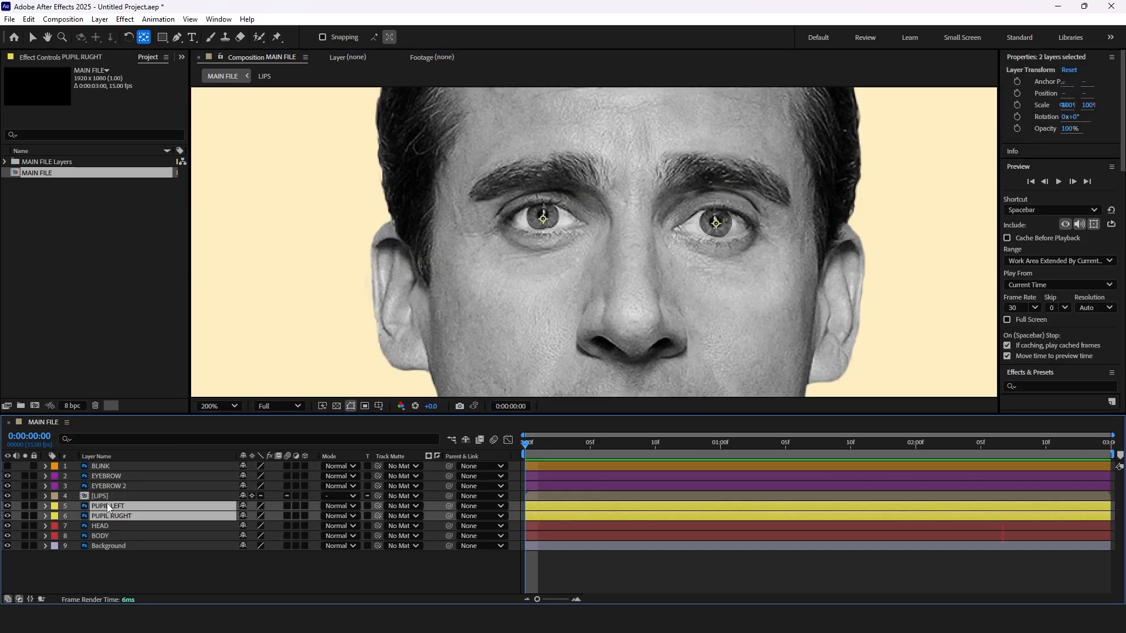
{"action": "left_click", "coordinate": [162, 566]}
Correct the spelling of the PUPIL RUGHT layer name to PUPIL RIGHT.
{"action": "left_click", "coordinate": [113, 515]}
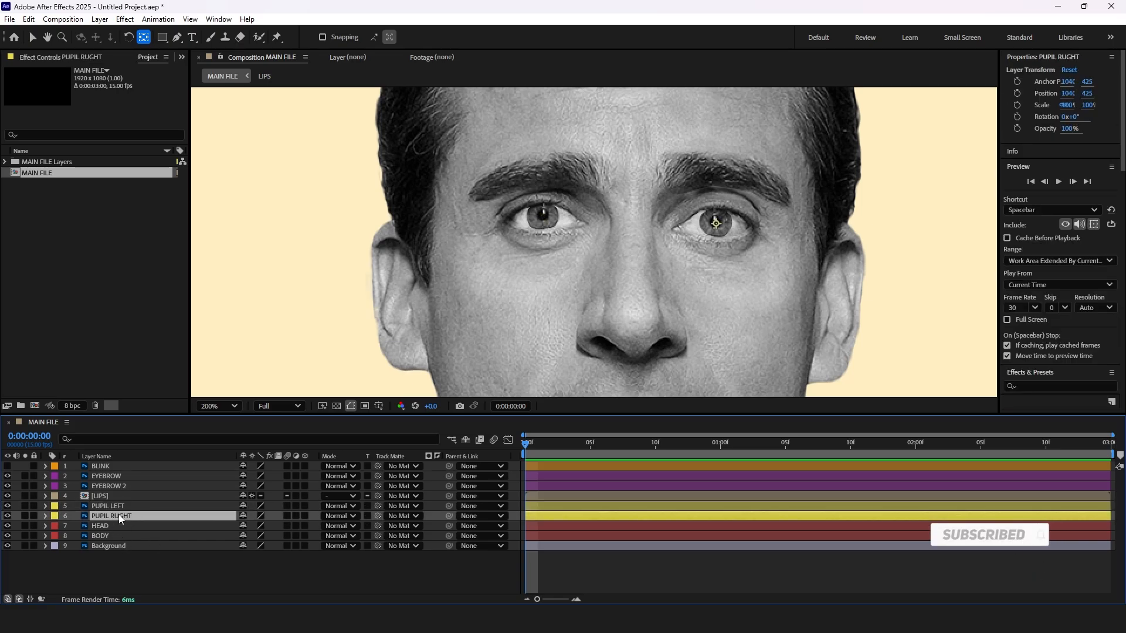
{"action": "key", "text": "Return"}
{"action": "left_click", "coordinate": [125, 514]}
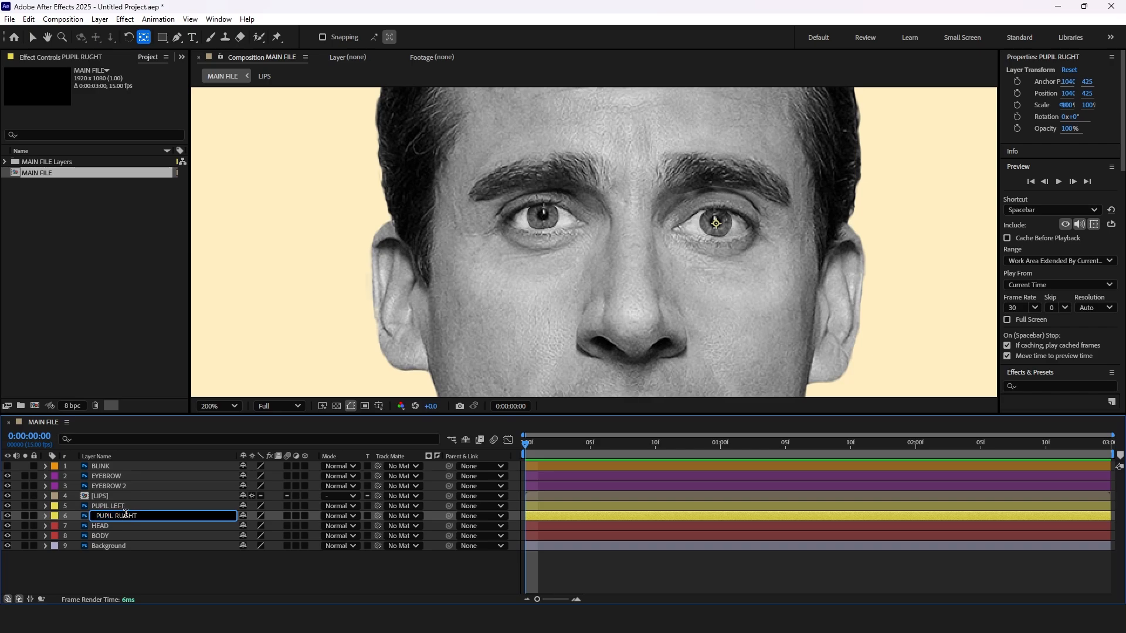
{"action": "type", "text": "I"}
{"action": "key", "text": "Return"}
Mark every layer except PUPIL LEFT and PUPIL RIGHT as shy and hide the shy layers in the timeline.
{"action": "left_click", "coordinate": [111, 505]}
{"action": "left_click", "coordinate": [114, 517], "text": "ctrl"}
{"action": "key", "text": "g"}
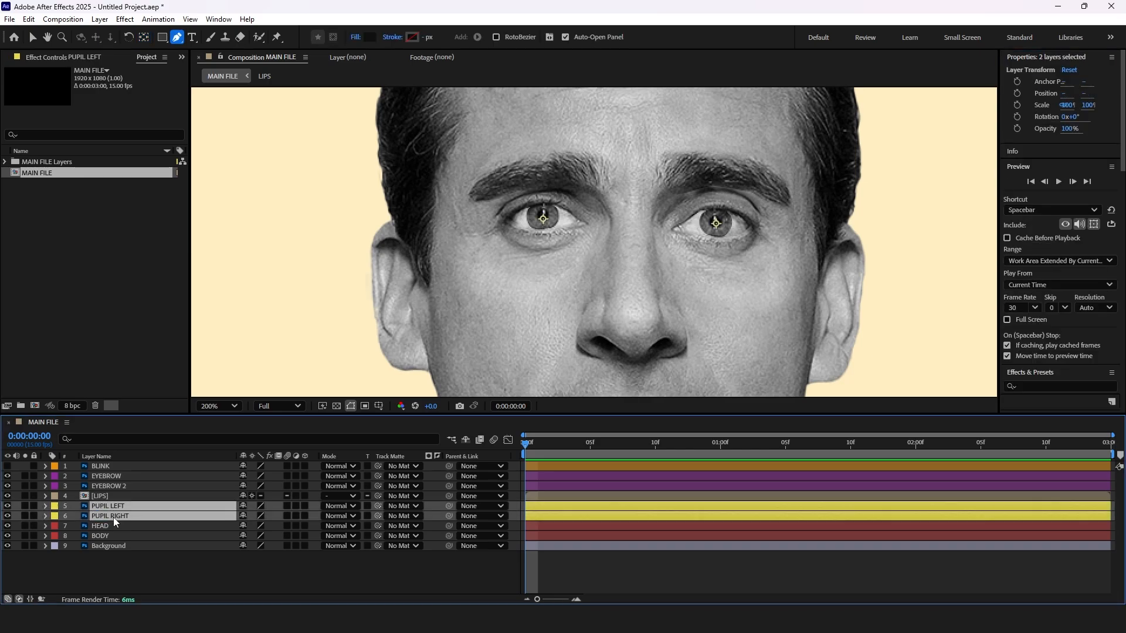
{"action": "left_click", "coordinate": [117, 495]}
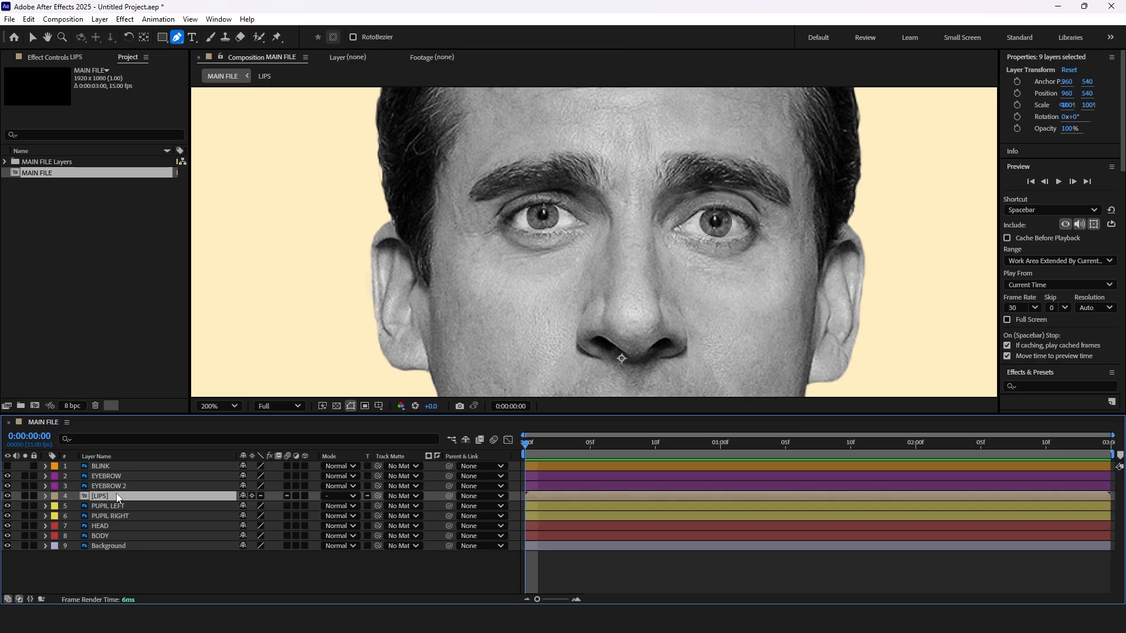
{"action": "key", "text": "ctrl+a"}
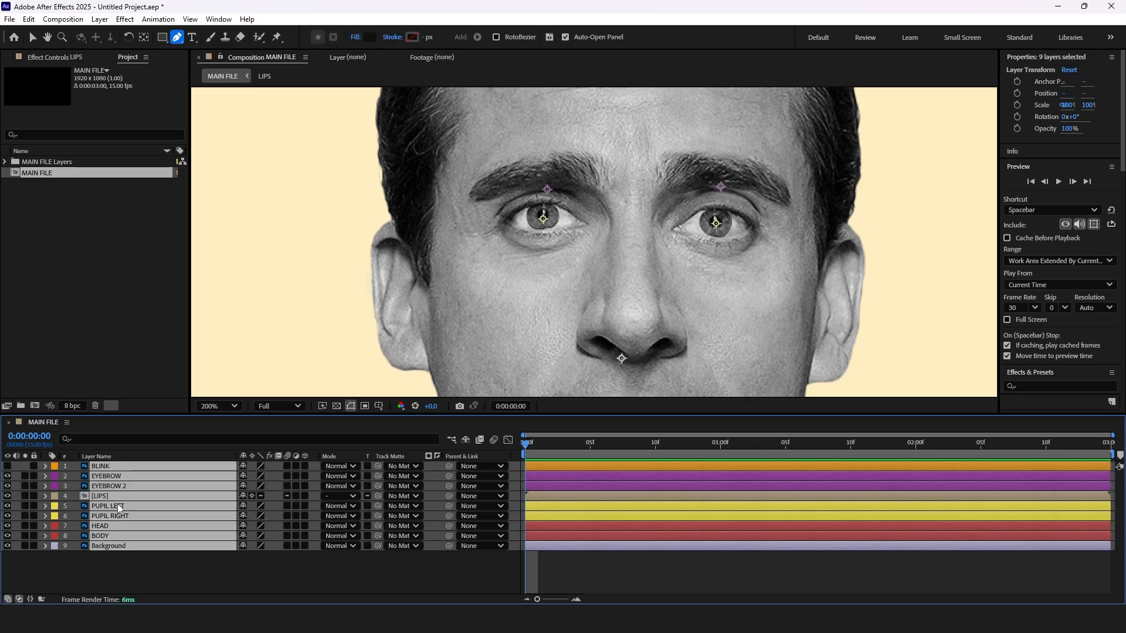
{"action": "left_click", "coordinate": [117, 505], "text": "shift"}
{"action": "key", "text": "ctrl+a"}
{"action": "left_click", "coordinate": [115, 505], "text": "shift"}
{"action": "key", "text": "ctrl+a"}
{"action": "left_click", "coordinate": [117, 513], "text": "ctrl"}
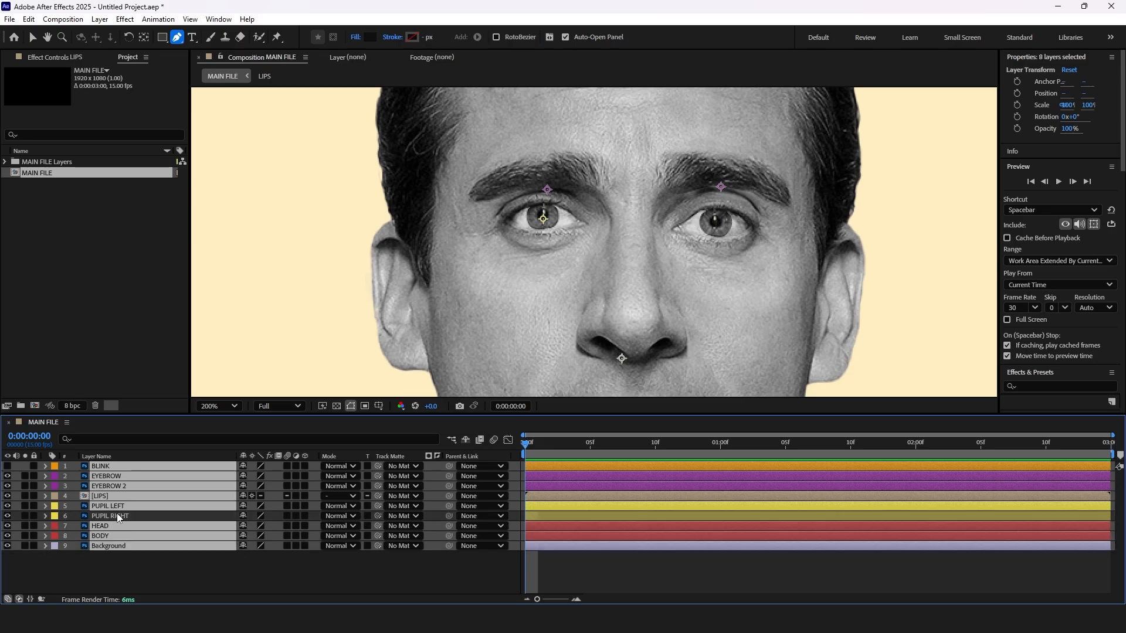
{"action": "left_click", "coordinate": [124, 506], "text": "ctrl"}
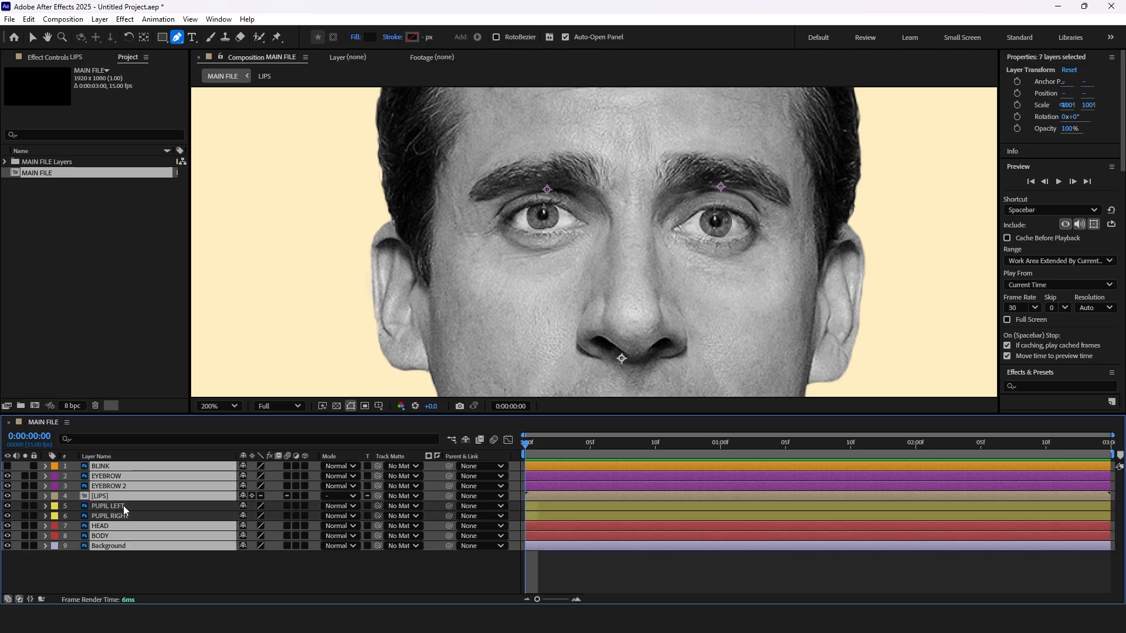
{"action": "left_click", "coordinate": [243, 467]}
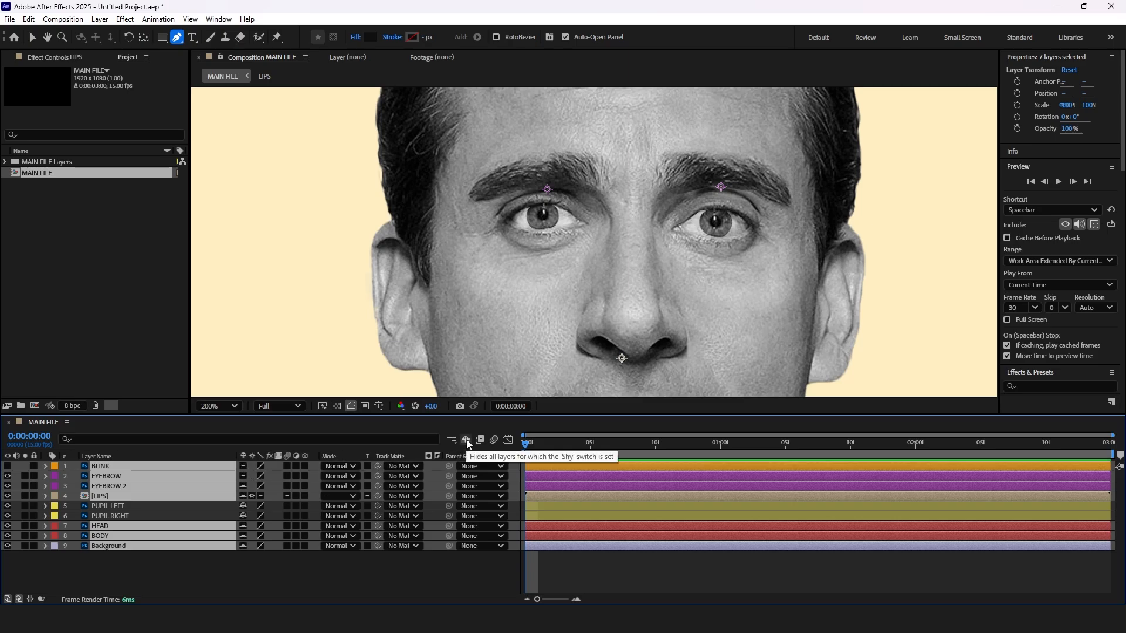
{"action": "left_click", "coordinate": [244, 467]}
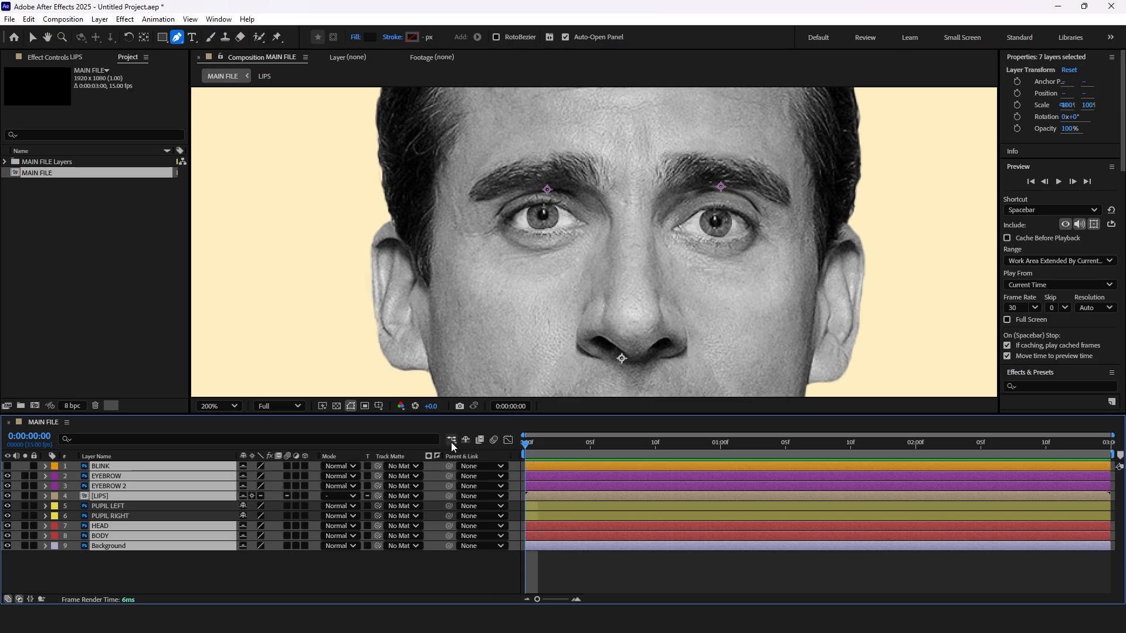
{"action": "left_click", "coordinate": [466, 440]}
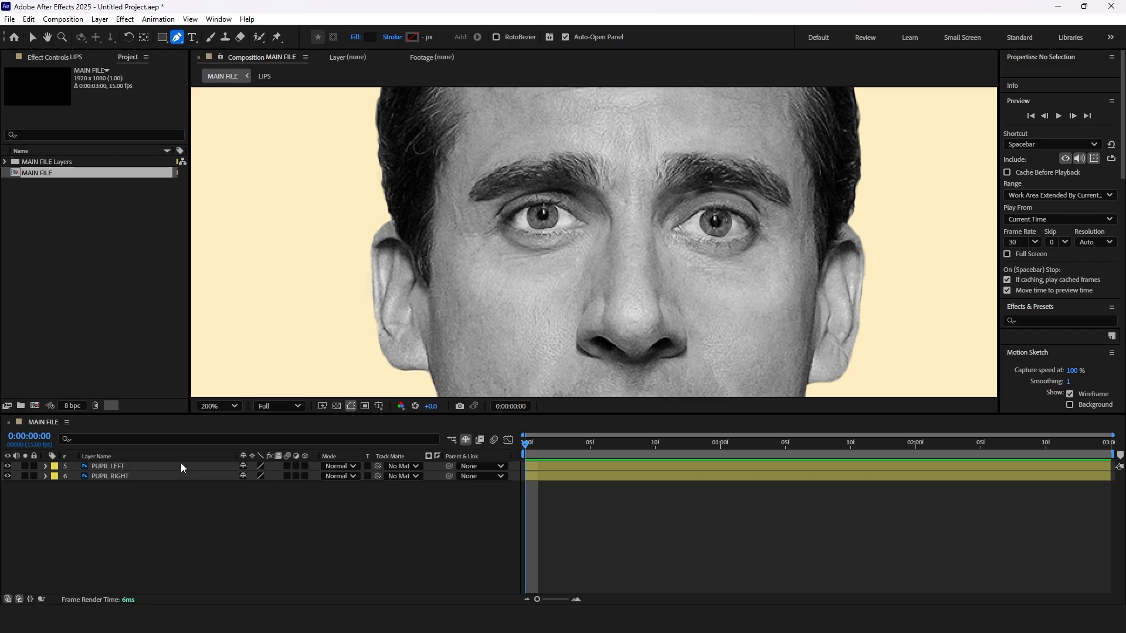
Draw a closed black shape over each eye opening with the Pen tool, both on one new shape layer.
{"action": "scroll", "coordinate": [522, 222], "scroll_direction": "up", "scroll_amount": 2}
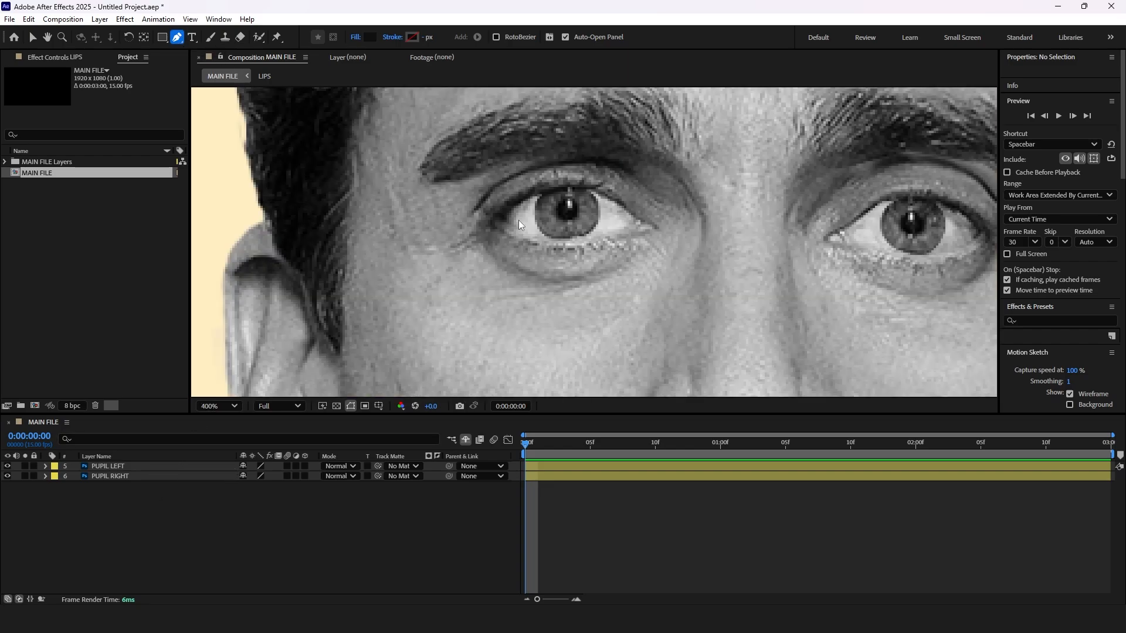
{"action": "scroll", "coordinate": [514, 222], "scroll_direction": "down", "scroll_amount": 2}
{"action": "scroll", "coordinate": [511, 223], "scroll_direction": "up", "scroll_amount": 3}
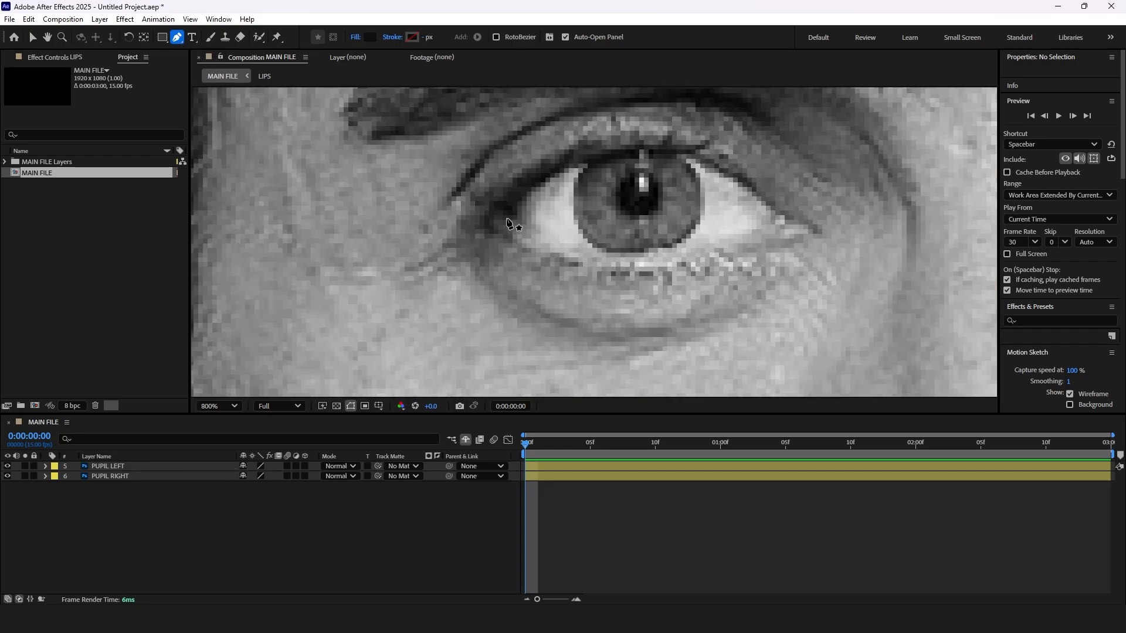
{"action": "scroll", "coordinate": [508, 223], "scroll_direction": "down", "scroll_amount": 3}
{"action": "scroll", "coordinate": [509, 223], "scroll_direction": "up", "scroll_amount": 1}
{"action": "left_click", "coordinate": [504, 215]}
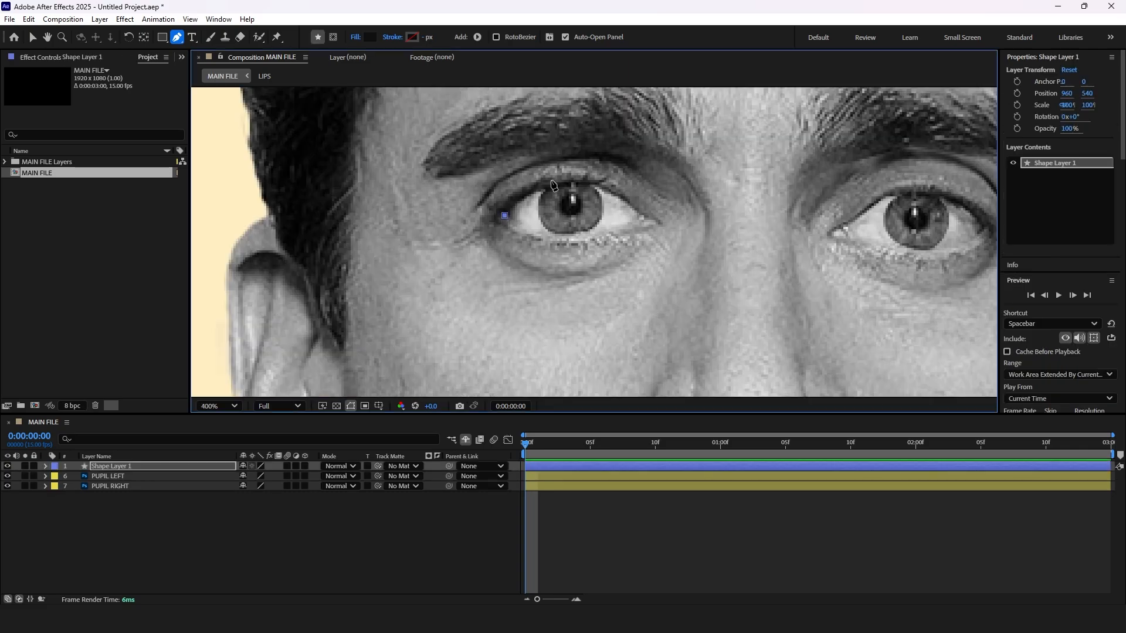
{"action": "left_click_drag", "start_coordinate": [574, 187], "coordinate": [611, 187]}
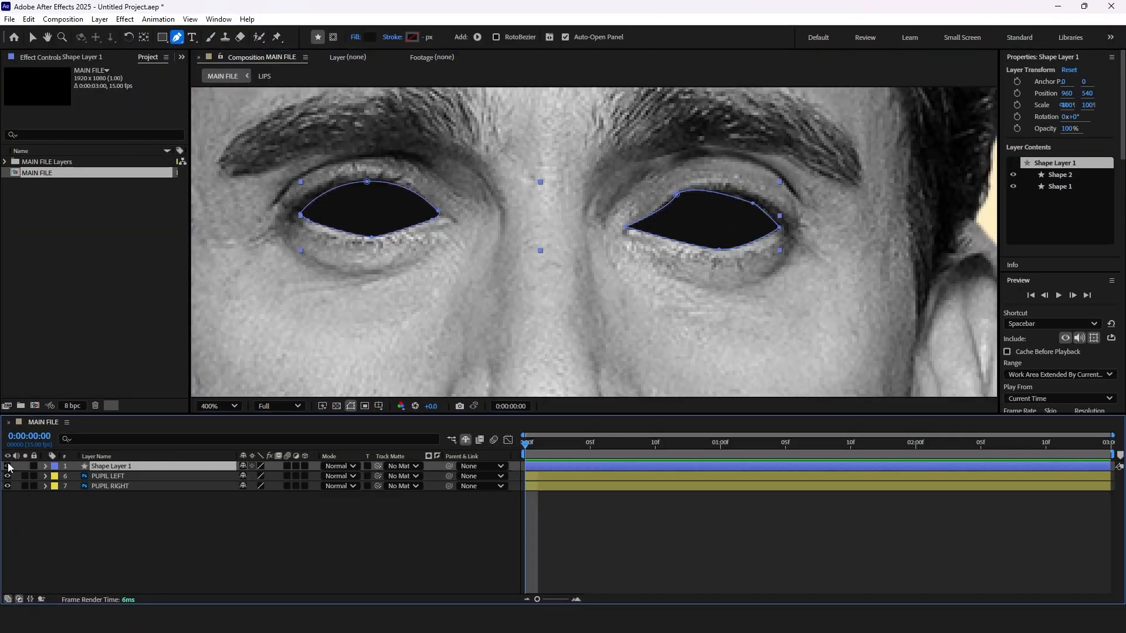
Hide the eye shape layer, move it below the pupils, and make it the track matte of PUPIL LEFT and PUPIL RIGHT.
{"action": "left_click", "coordinate": [7, 466]}
{"action": "left_click_drag", "start_coordinate": [138, 472], "coordinate": [127, 491]}
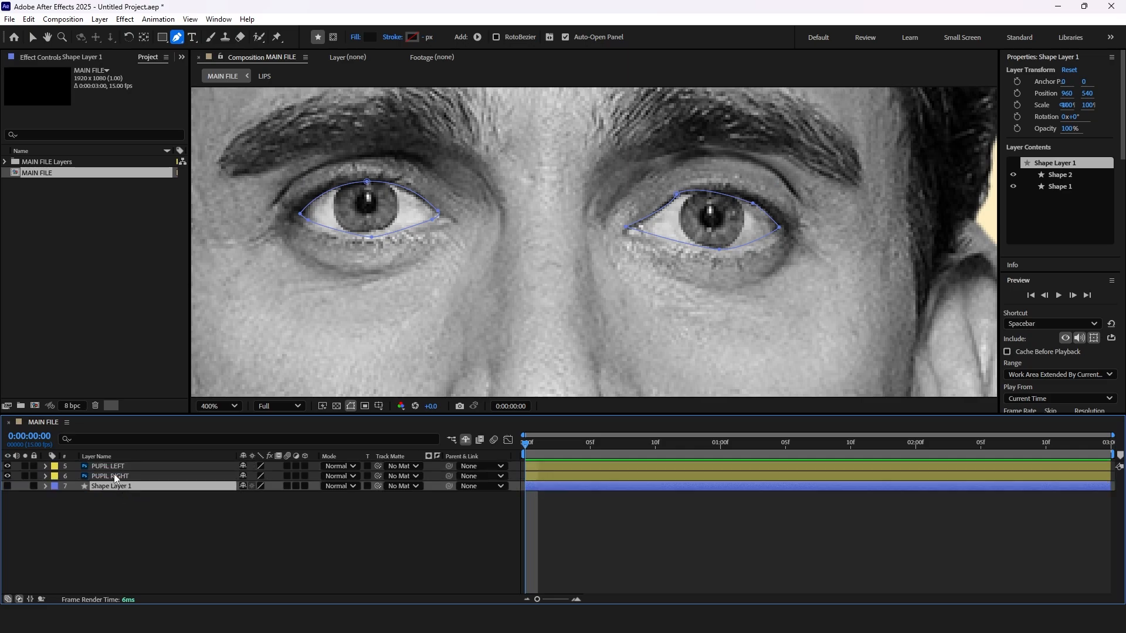
{"action": "left_click", "coordinate": [120, 477]}
{"action": "left_click", "coordinate": [122, 467], "text": "shift"}
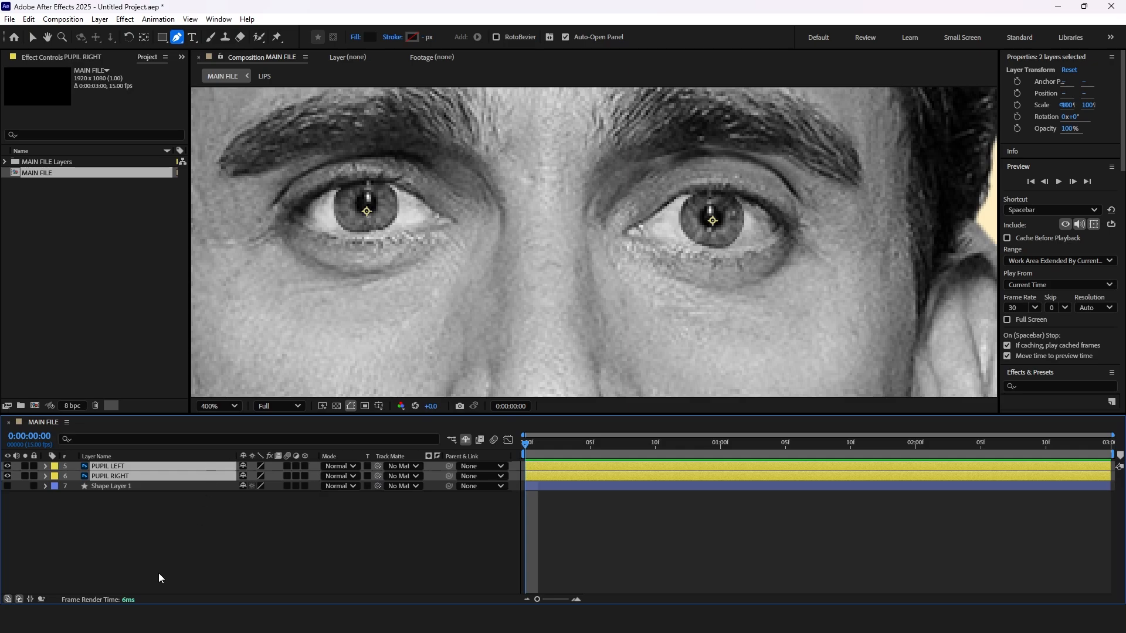
{"action": "left_click", "coordinate": [19, 599]}
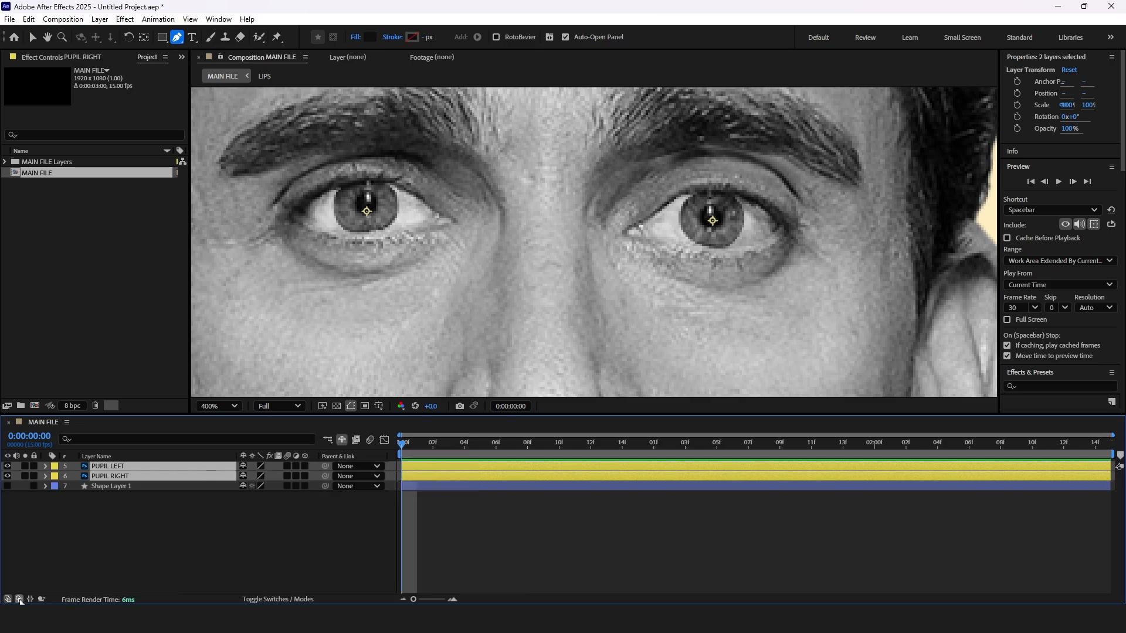
{"action": "left_click", "coordinate": [19, 600]}
{"action": "left_click", "coordinate": [19, 600]}
{"action": "left_click", "coordinate": [19, 600]}
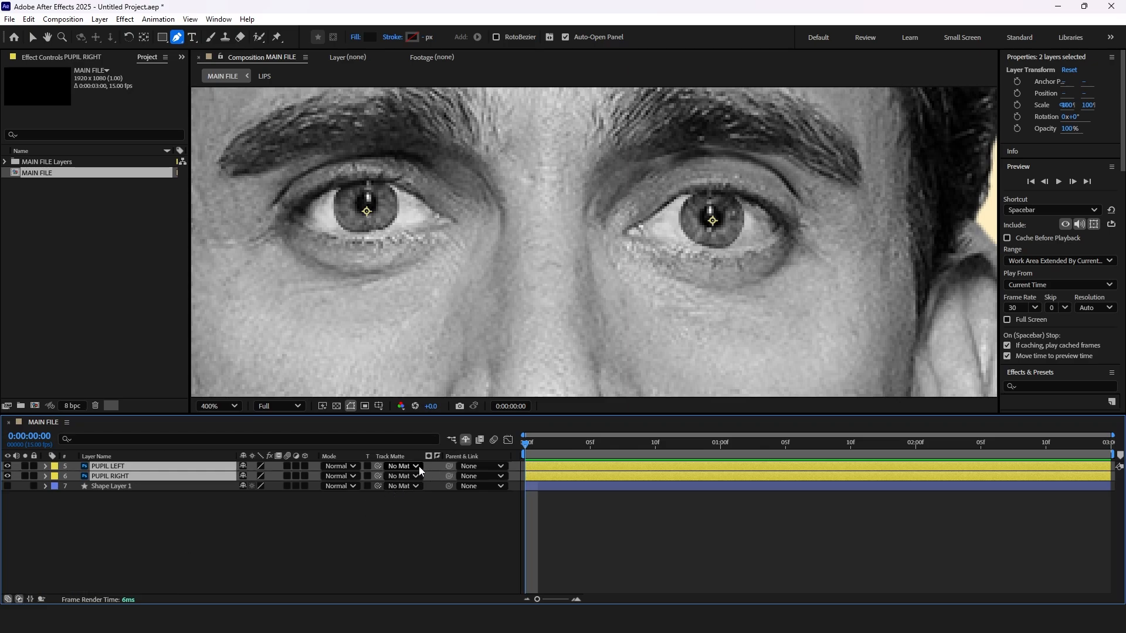
{"action": "left_click_drag", "start_coordinate": [378, 467], "coordinate": [180, 494]}
{"action": "left_click", "coordinate": [179, 494]}
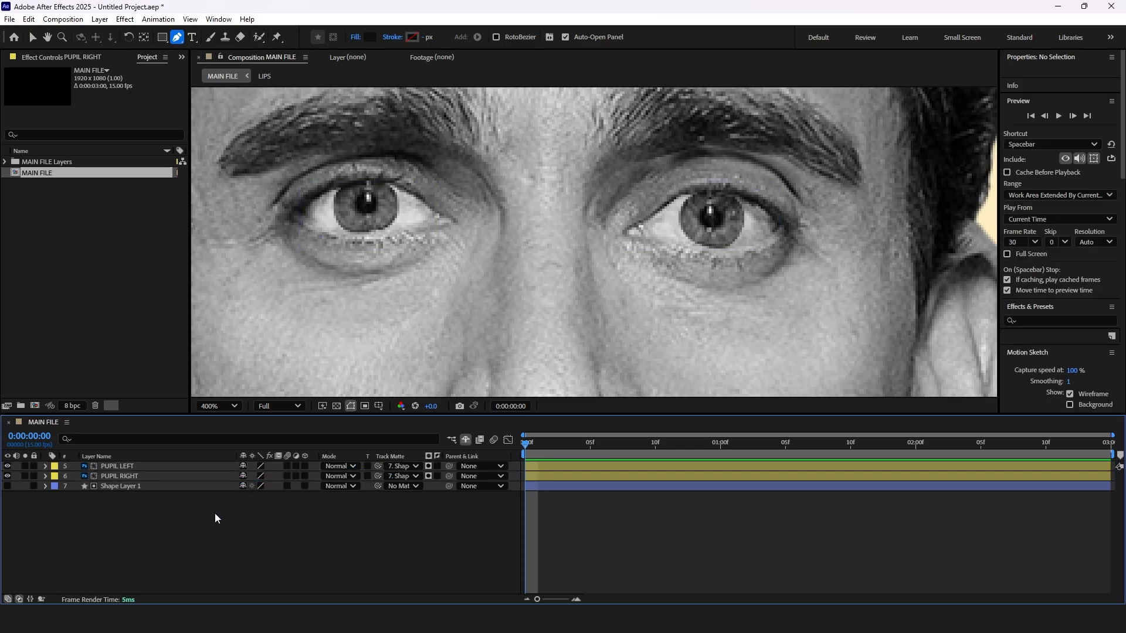
Try moving the left and right pupils slightly inside their eye openings to test the matte.
{"action": "left_click", "coordinate": [134, 467]}
{"action": "key", "text": "v"}
{"action": "mouse_move", "coordinate": [365, 216]}
{"action": "left_mouse_down"}
{"action": "mouse_move", "coordinate": [353, 241]}
{"action": "mouse_move", "coordinate": [378, 229]}
{"action": "mouse_move", "coordinate": [356, 217]}
{"action": "mouse_move", "coordinate": [371, 205]}
{"action": "left_mouse_up"}
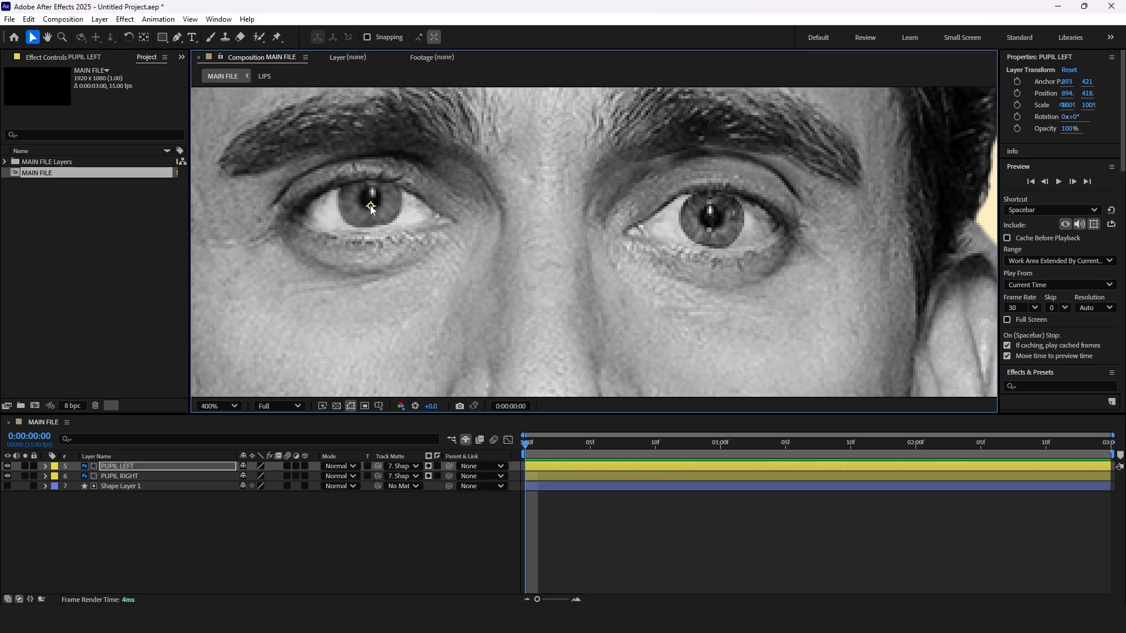
{"action": "left_click", "coordinate": [136, 475]}
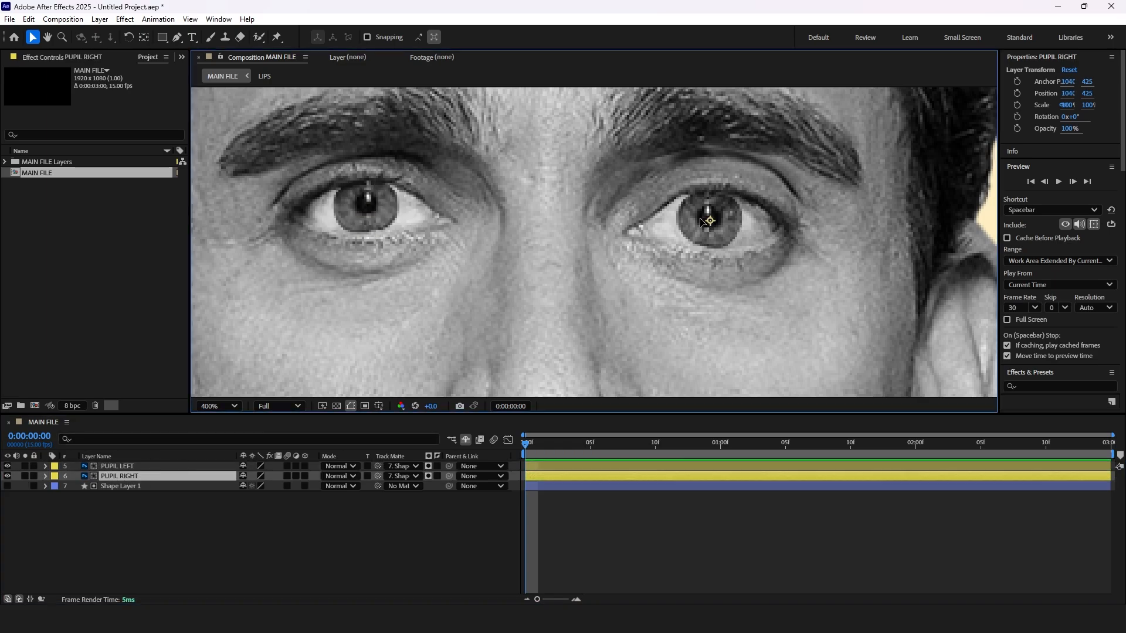
Add Position keyframes to PUPIL LEFT and PUPIL RIGHT and shift them to frame 5.
{"action": "left_click", "coordinate": [212, 406]}
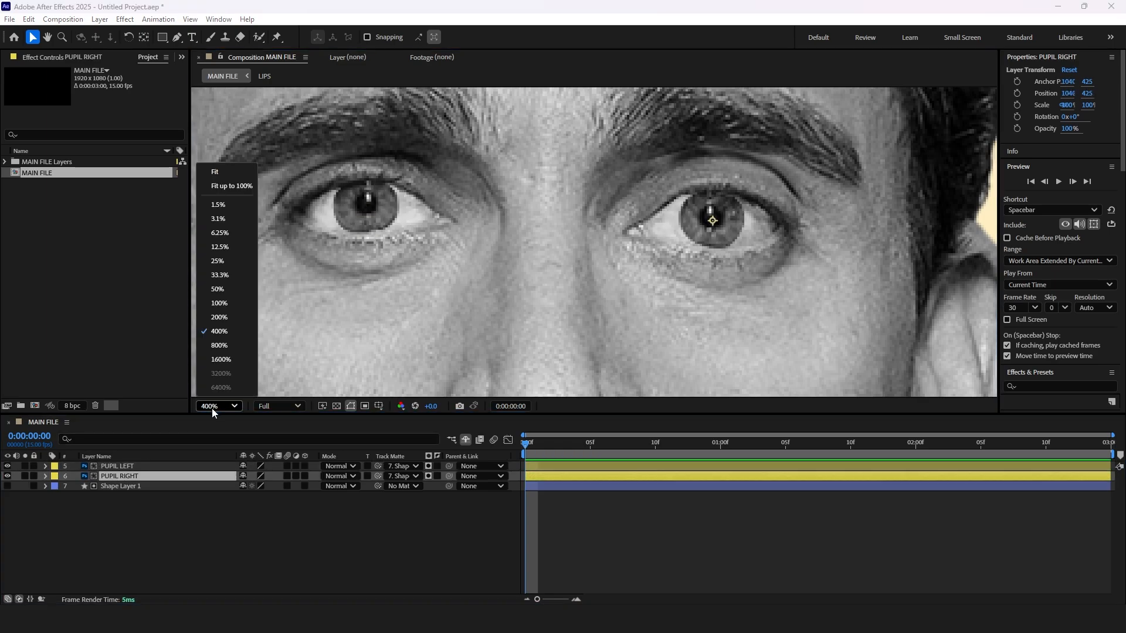
{"action": "left_click", "coordinate": [213, 172]}
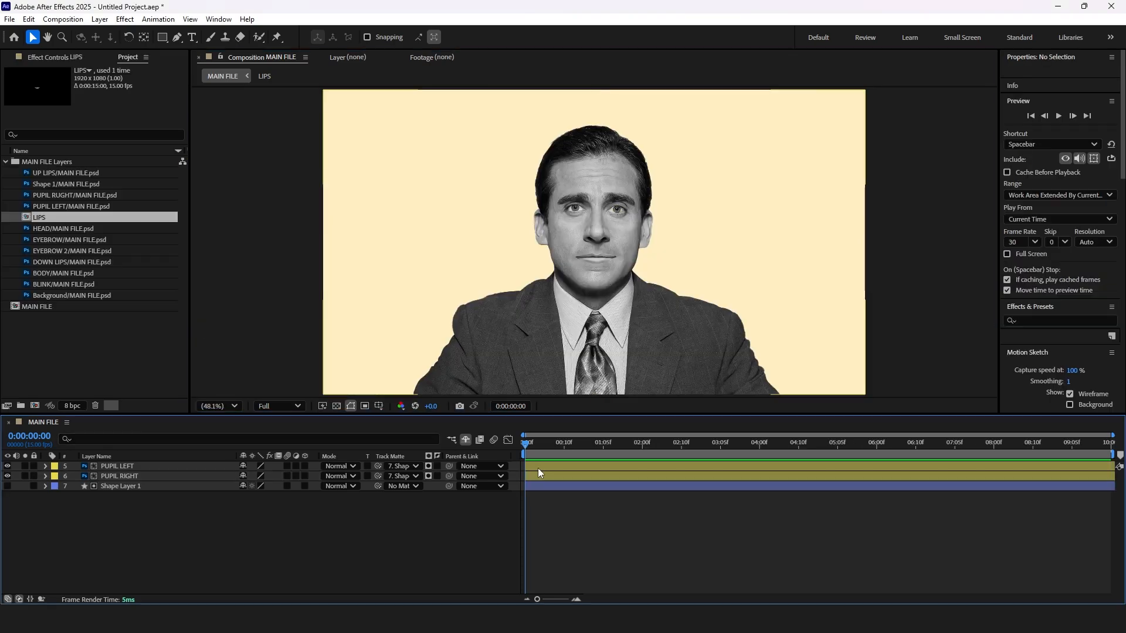
{"action": "left_click", "coordinate": [537, 468]}
{"action": "left_click", "coordinate": [537, 477], "text": "shift"}
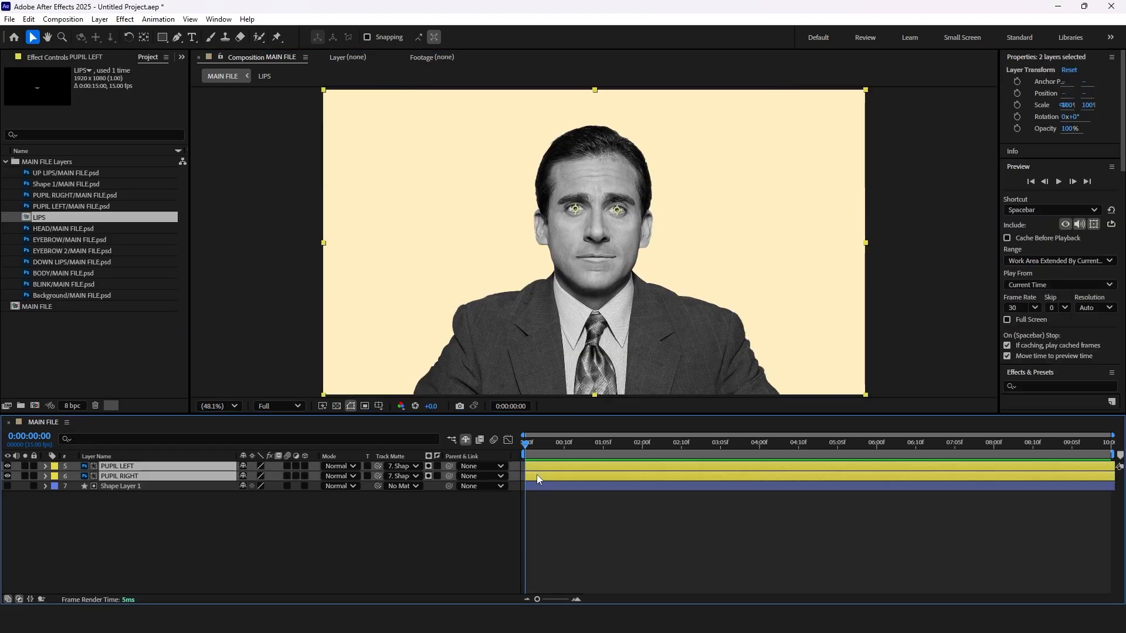
{"action": "key", "text": "p"}
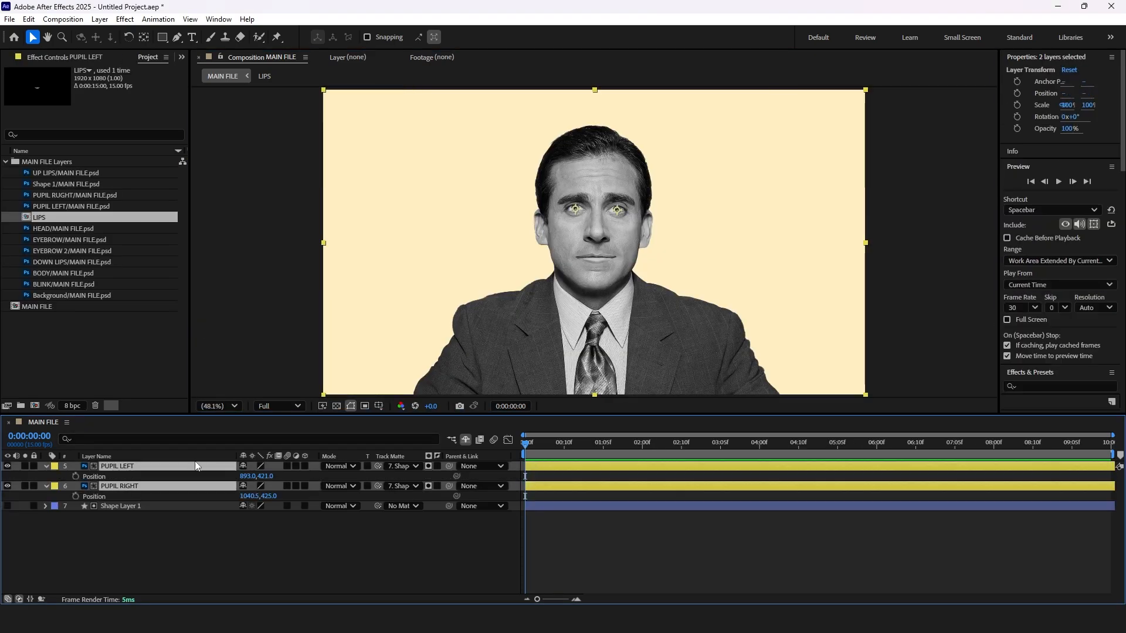
{"action": "left_click", "coordinate": [75, 476]}
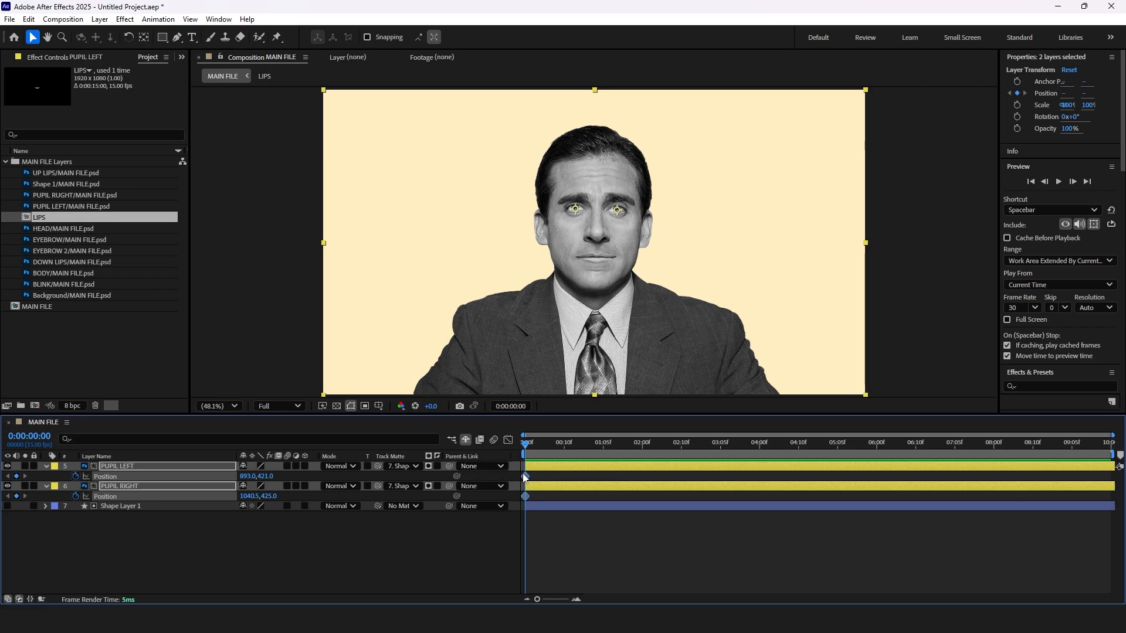
{"action": "left_click_drag", "start_coordinate": [525, 477], "coordinate": [548, 477]}
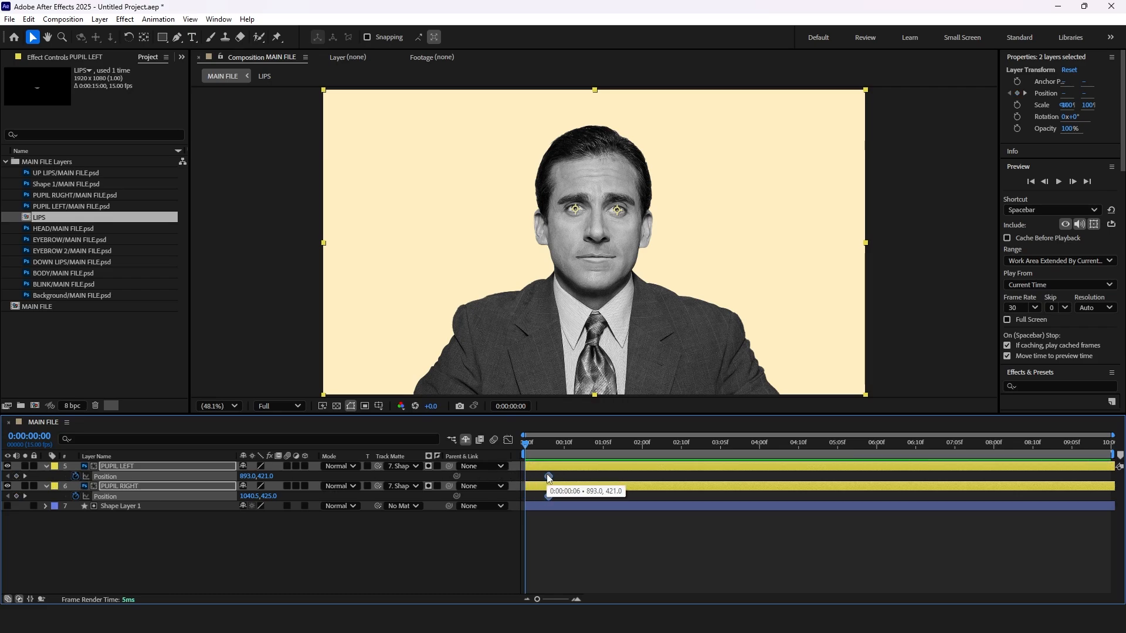
{"action": "scroll", "coordinate": [548, 478], "scroll_direction": "up", "scroll_amount": 1}
{"action": "left_click_drag", "start_coordinate": [542, 434], "coordinate": [529, 435]}
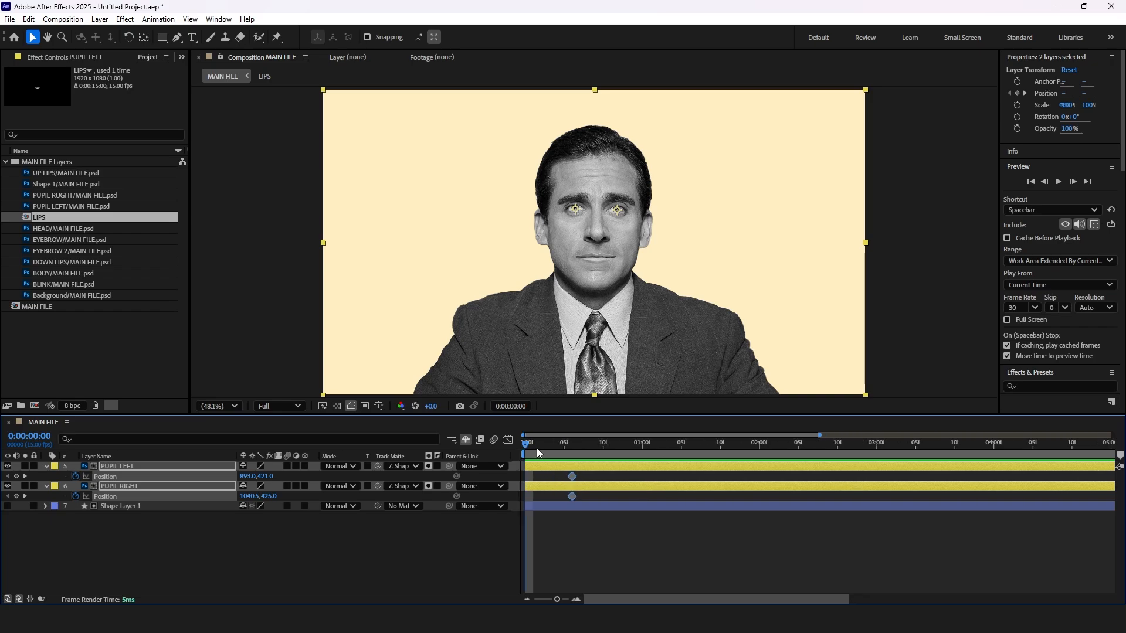
{"action": "left_click_drag", "start_coordinate": [569, 477], "coordinate": [562, 477]}
At frame 0, shift both pupils sideways and slightly down, placing PUPIL LEFT at 875.5, 423 and PUPIL RIGHT at 1023, 427.
{"action": "left_click_drag", "start_coordinate": [245, 476], "coordinate": [234, 476]}
{"action": "scroll", "coordinate": [606, 212], "scroll_direction": "up", "scroll_amount": 3}
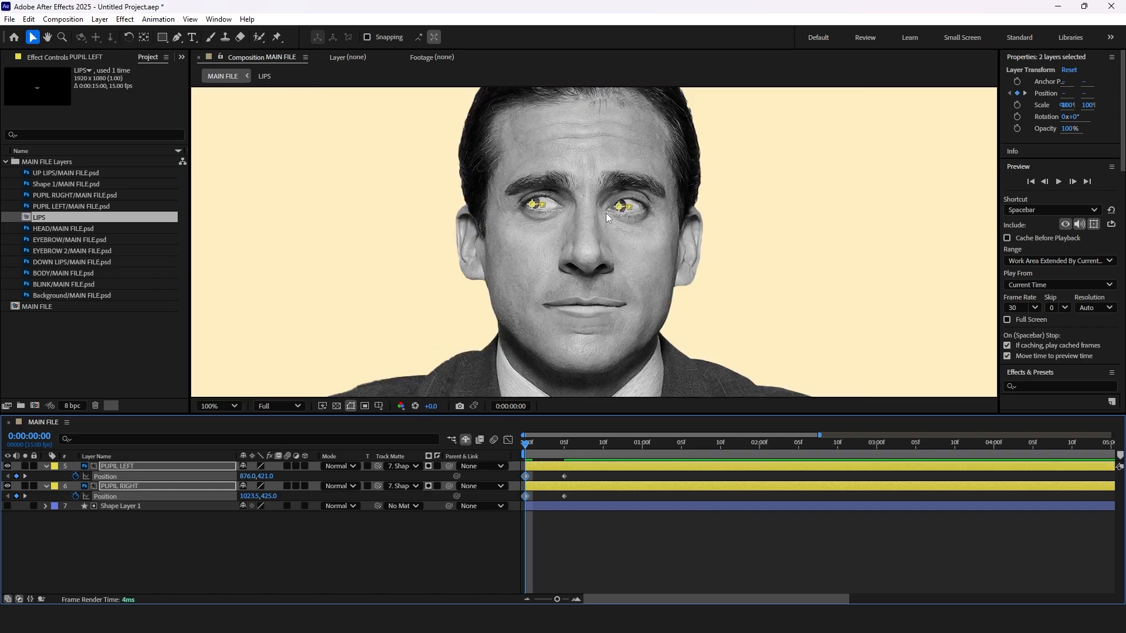
{"action": "scroll", "coordinate": [606, 212], "scroll_direction": "up", "scroll_amount": 2}
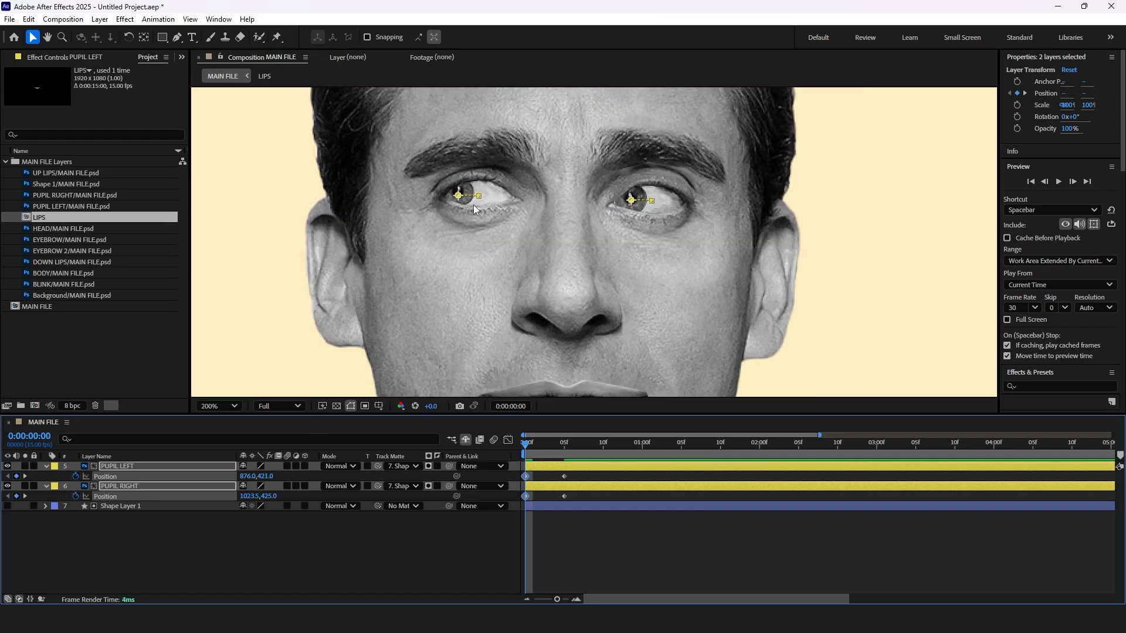
{"action": "left_click_drag", "start_coordinate": [459, 199], "coordinate": [458, 200]}
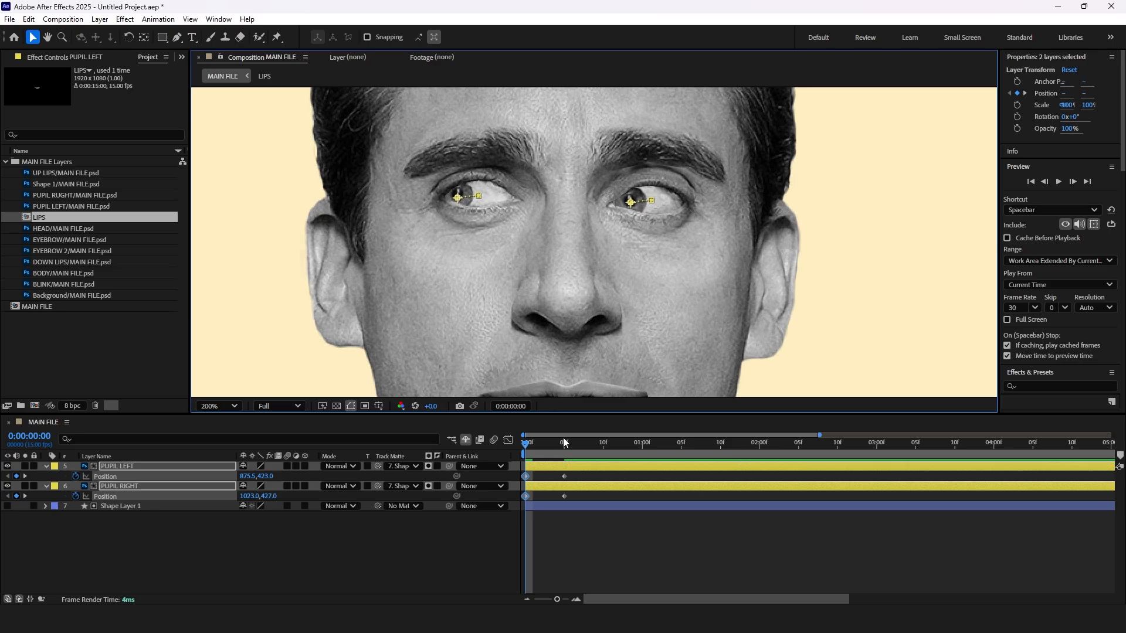
Preview the pupil movement from the start of the timeline, both close up and with the whole composition fitted in view.
{"action": "key", "text": "space"}
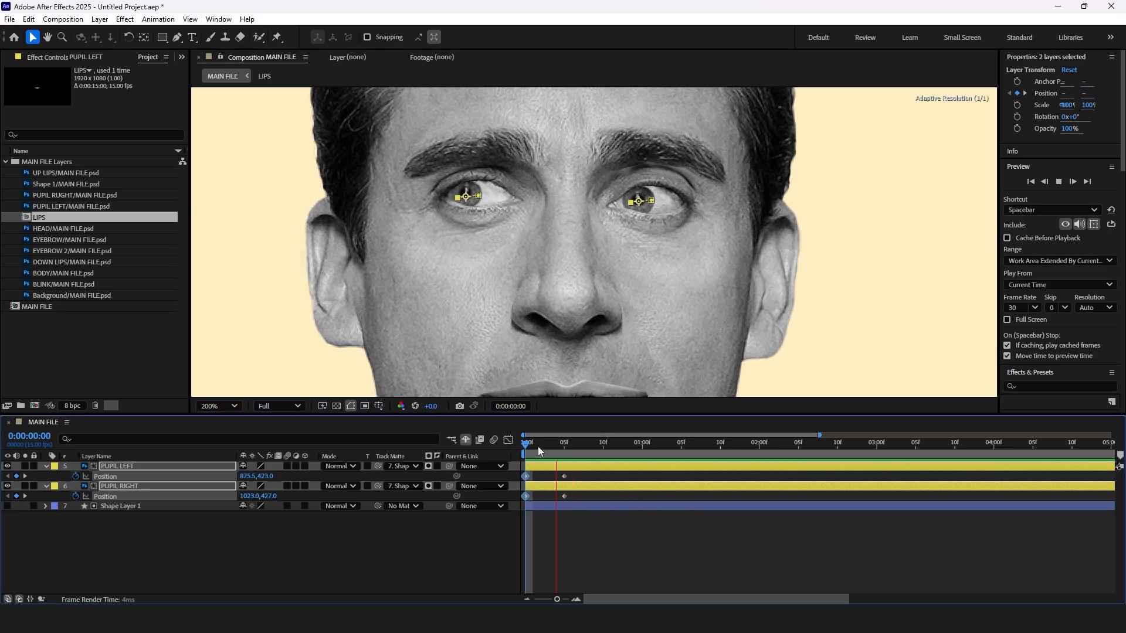
{"action": "key", "text": "space"}
{"action": "left_click", "coordinate": [225, 406]}
{"action": "left_click", "coordinate": [227, 170]}
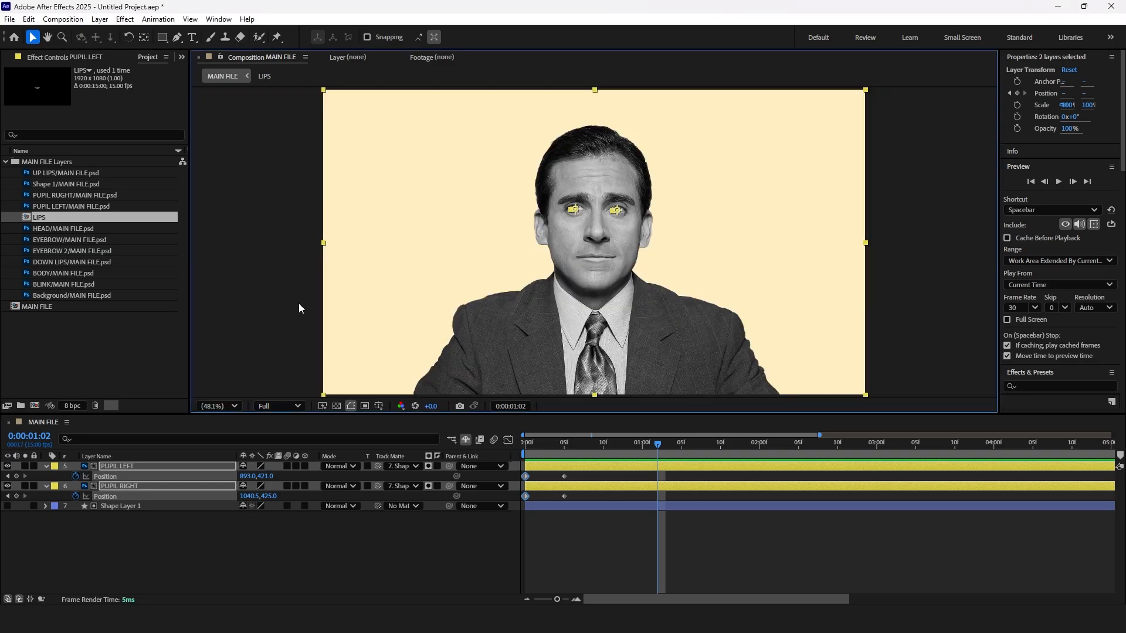
{"action": "left_click", "coordinate": [528, 447]}
{"action": "key", "text": "space"}
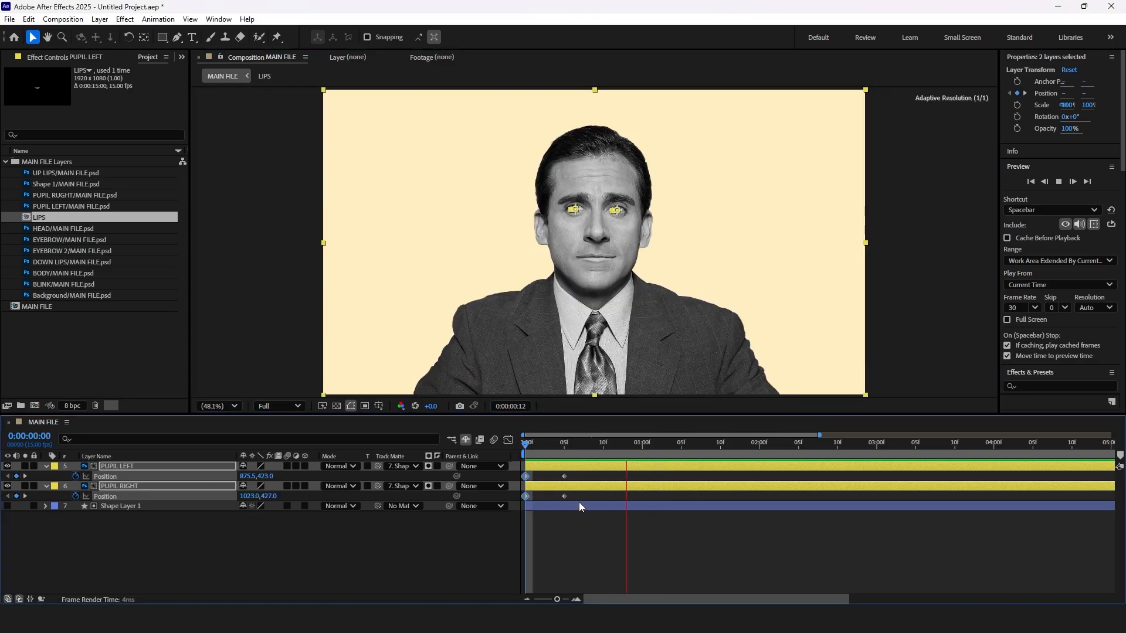
{"action": "left_click", "coordinate": [570, 537]}
{"action": "mouse_move", "coordinate": [532, 444]}
{"action": "left_mouse_down"}
{"action": "mouse_move", "coordinate": [484, 444]}
{"action": "mouse_move", "coordinate": [517, 446]}
{"action": "left_mouse_up"}
{"action": "key", "text": "space"}
{"action": "key", "text": "space"}
{"action": "key", "text": "space"}
{"action": "key", "text": "space"}
Apply Easy Ease to all Position keyframes of PUPIL LEFT and PUPIL RIGHT and preview the smoothed eye movement.
{"action": "left_click_drag", "start_coordinate": [580, 502], "coordinate": [519, 472]}
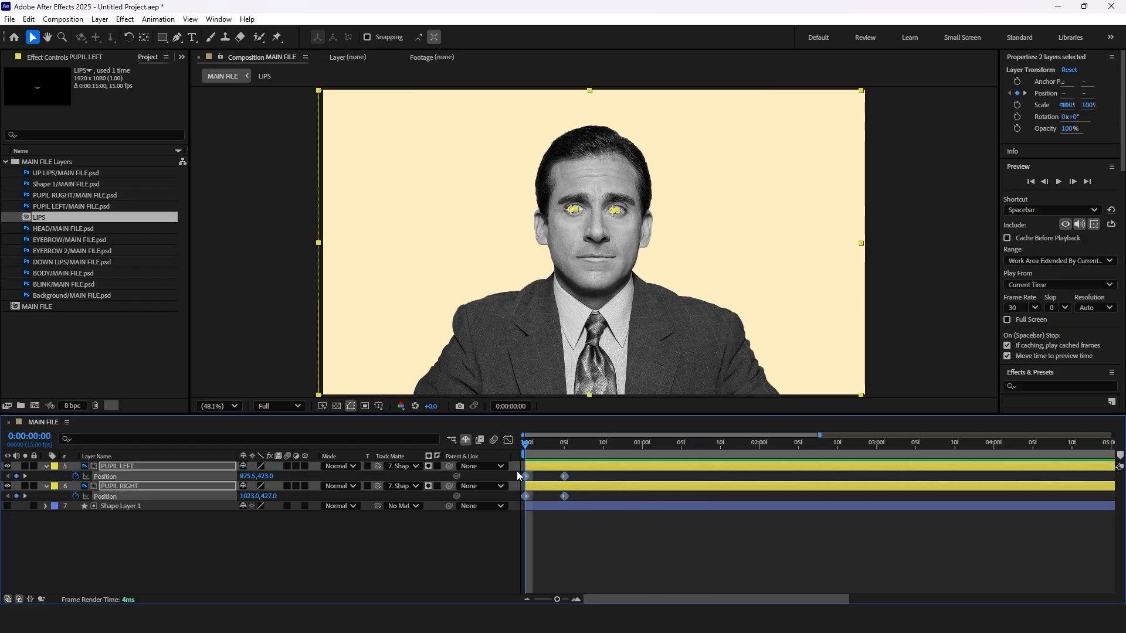
{"action": "key", "text": "F9"}
{"action": "left_click", "coordinate": [586, 536]}
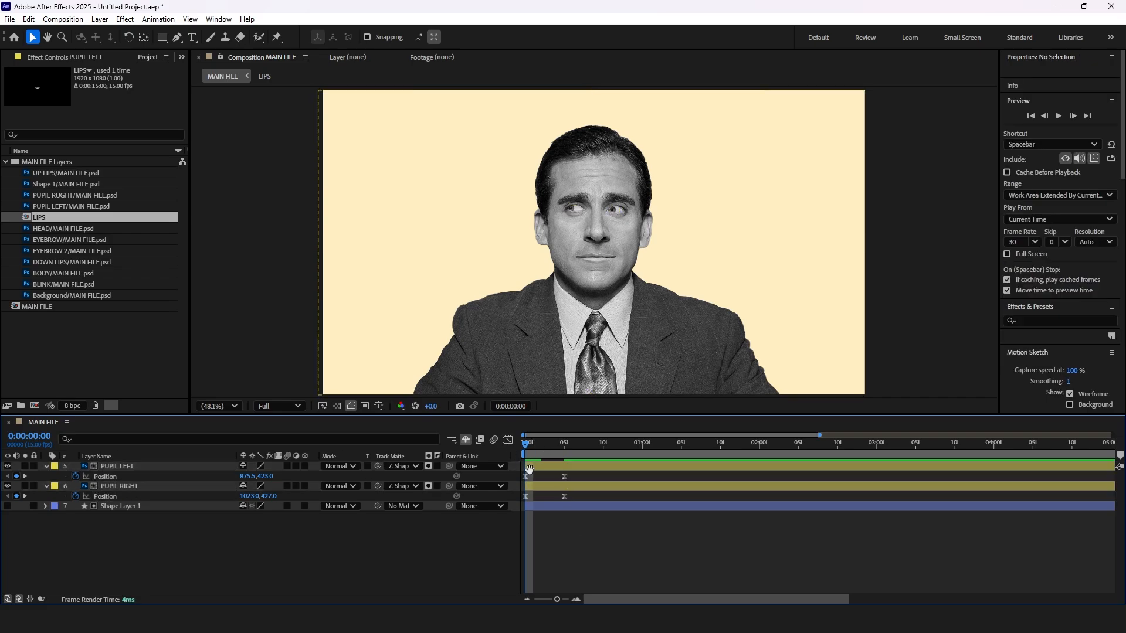
{"action": "key", "text": "space"}
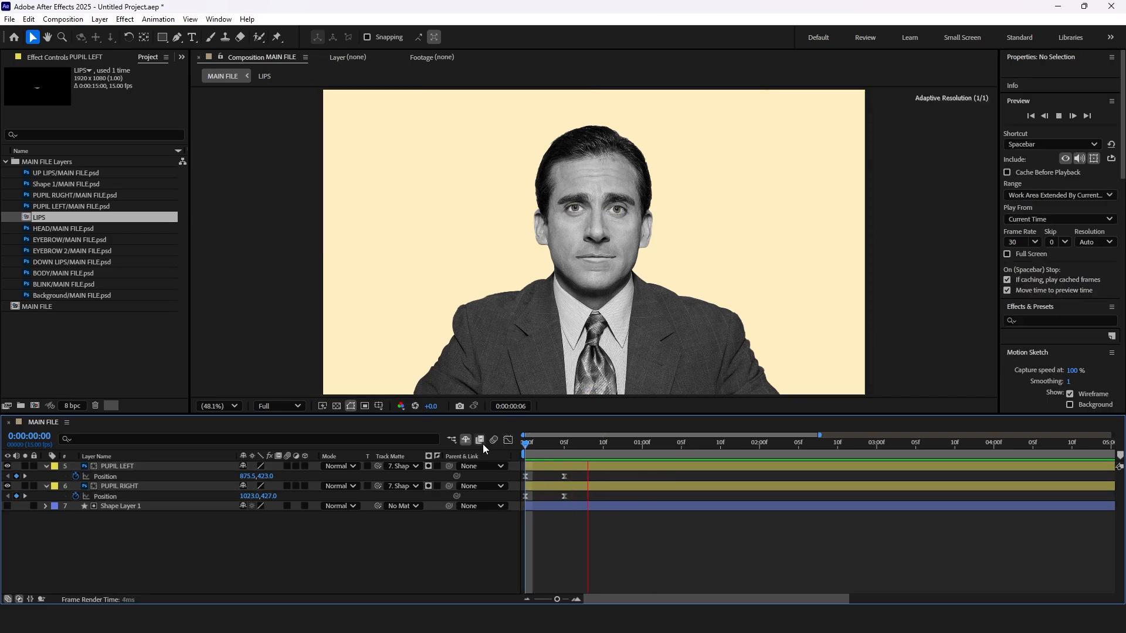
{"action": "left_click", "coordinate": [524, 446]}
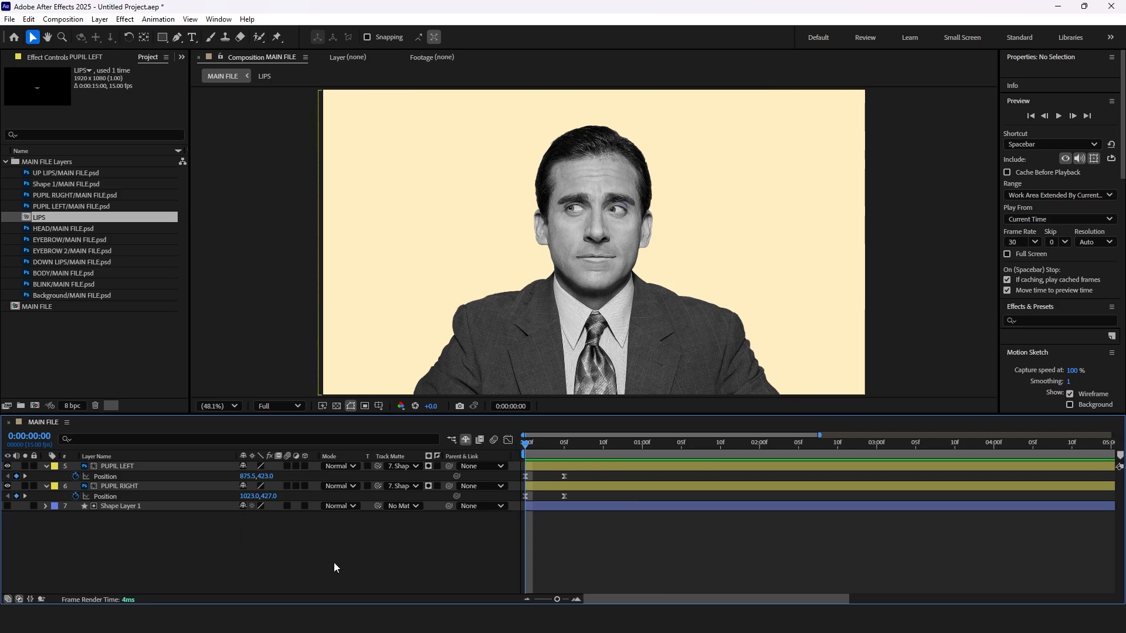
Unmark BLINK as shy so it is listed with the pupil layers, hide the other shy layers again, and turn on BLINK's visibility.
{"action": "left_click", "coordinate": [467, 440]}
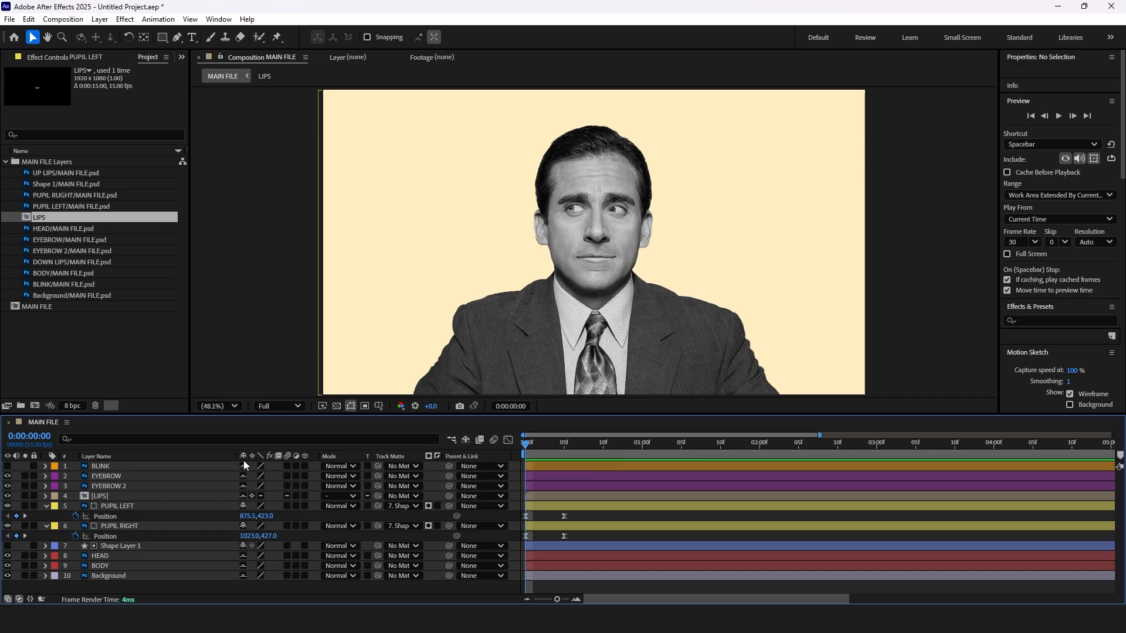
{"action": "left_click", "coordinate": [226, 467]}
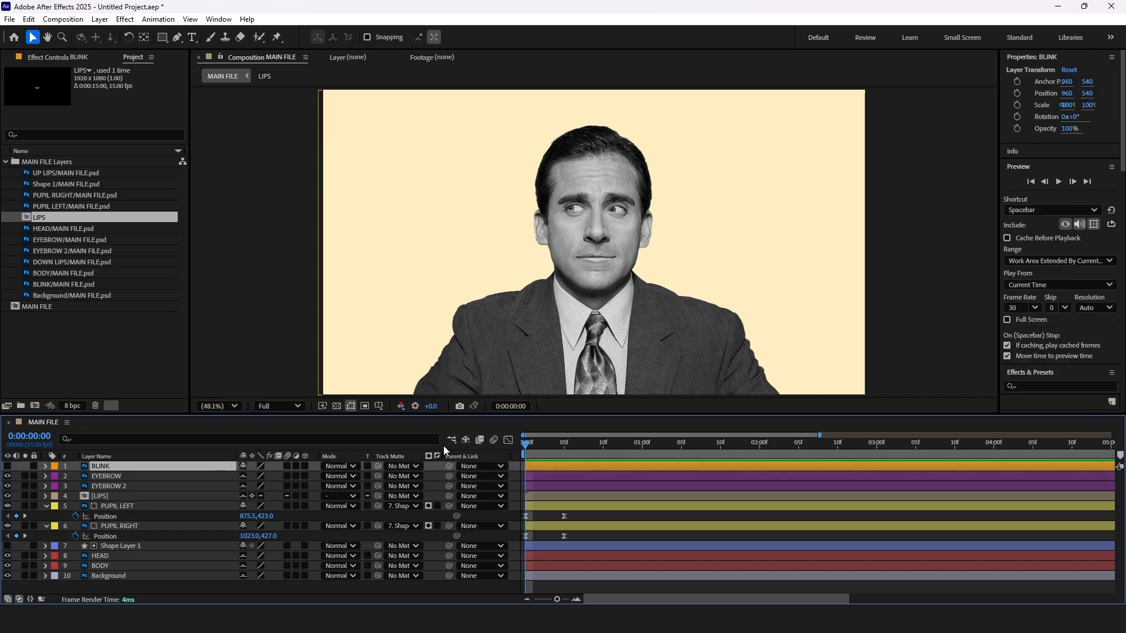
{"action": "left_click", "coordinate": [466, 440]}
{"action": "left_click", "coordinate": [8, 467]}
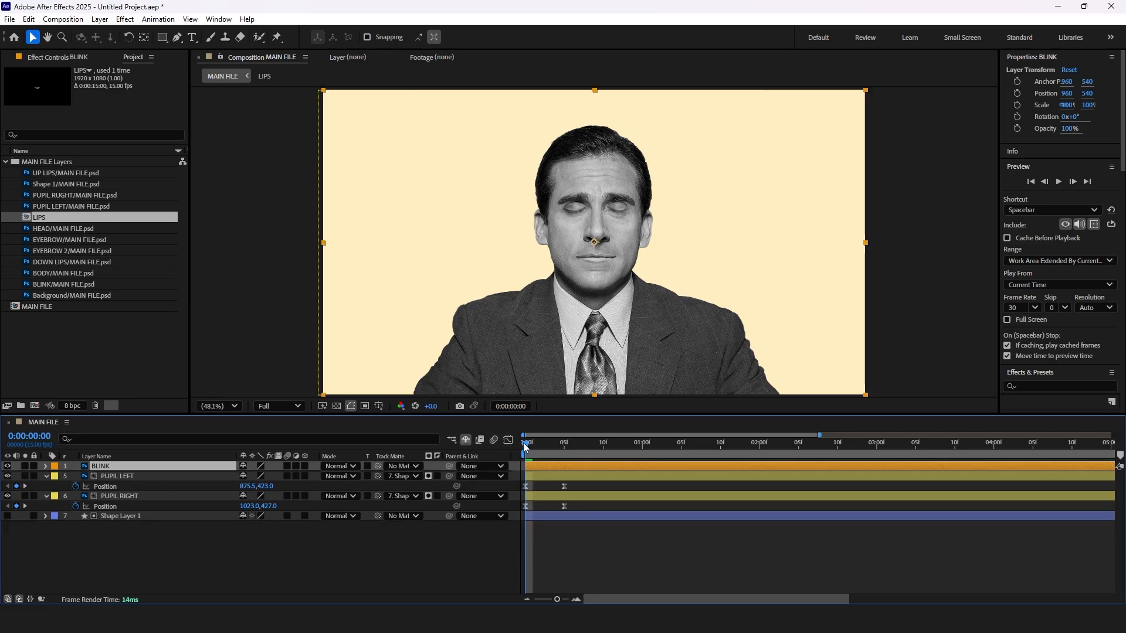
Split the BLINK layer at frame 3, delete the part after the cut, and preview the short blink from the start.
{"action": "left_click_drag", "start_coordinate": [524, 447], "coordinate": [548, 443]}
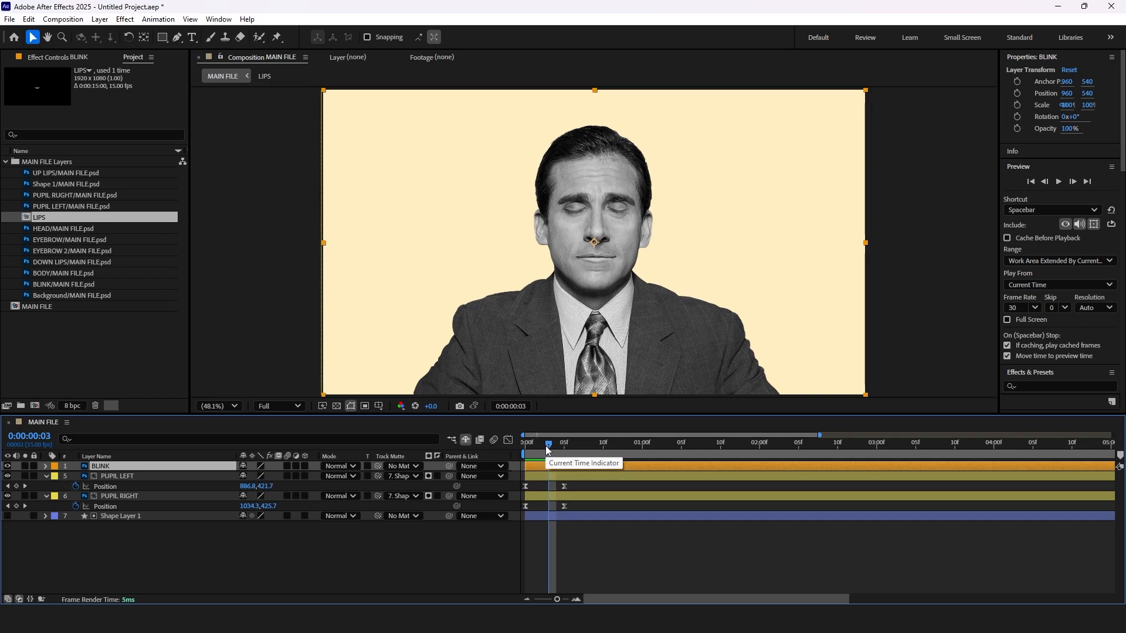
{"action": "key", "text": "ctrl+shift+d"}
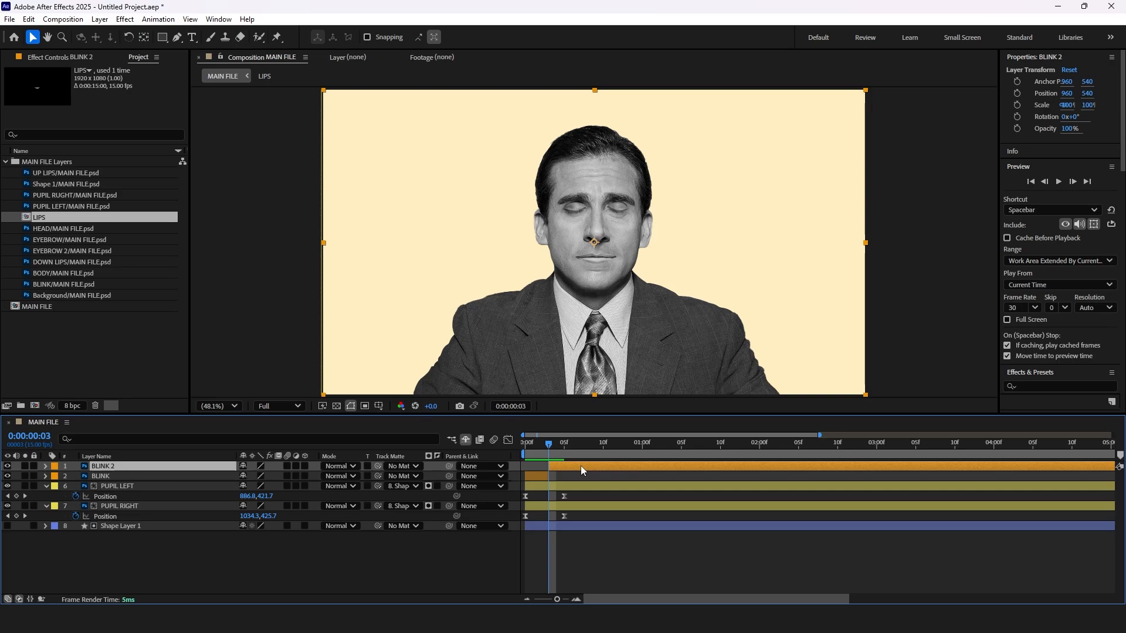
{"action": "key", "text": "Delete"}
{"action": "key", "text": "Home"}
{"action": "key", "text": "space"}
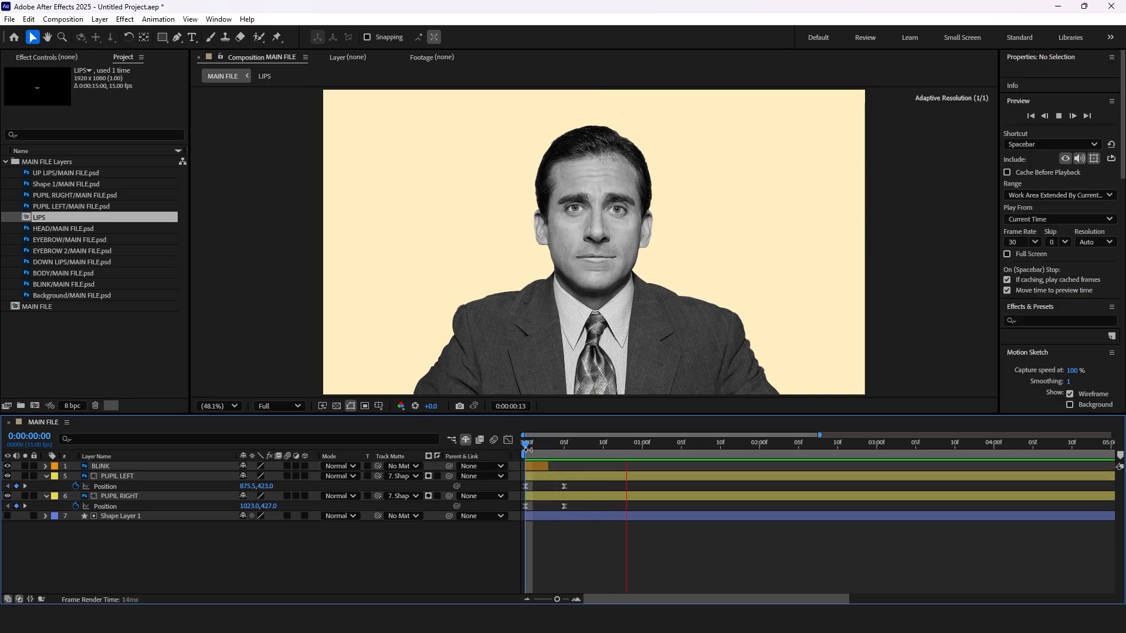
{"action": "key", "text": "space"}
{"action": "left_click_drag", "start_coordinate": [539, 445], "coordinate": [519, 444]}
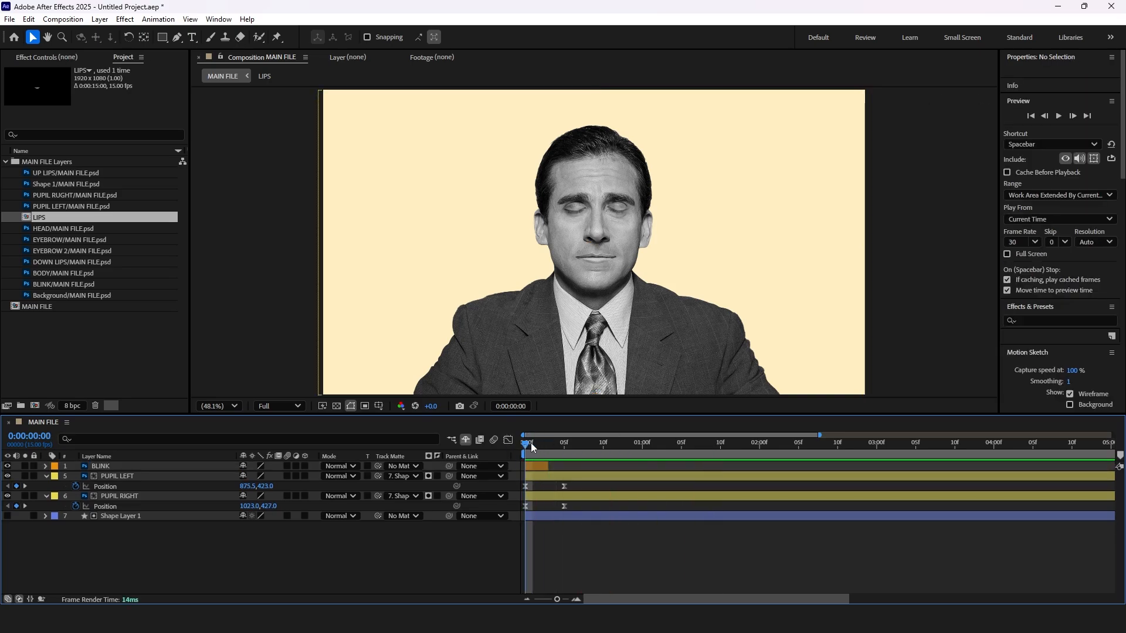
{"action": "key", "text": "space"}
{"action": "key", "text": "space"}
Shift the trimmed BLINK clip to start at frame 1, during the pupil movement, and preview its timing.
{"action": "left_click_drag", "start_coordinate": [536, 464], "coordinate": [550, 467]}
{"action": "left_click", "coordinate": [525, 445]}
{"action": "key", "text": "space"}
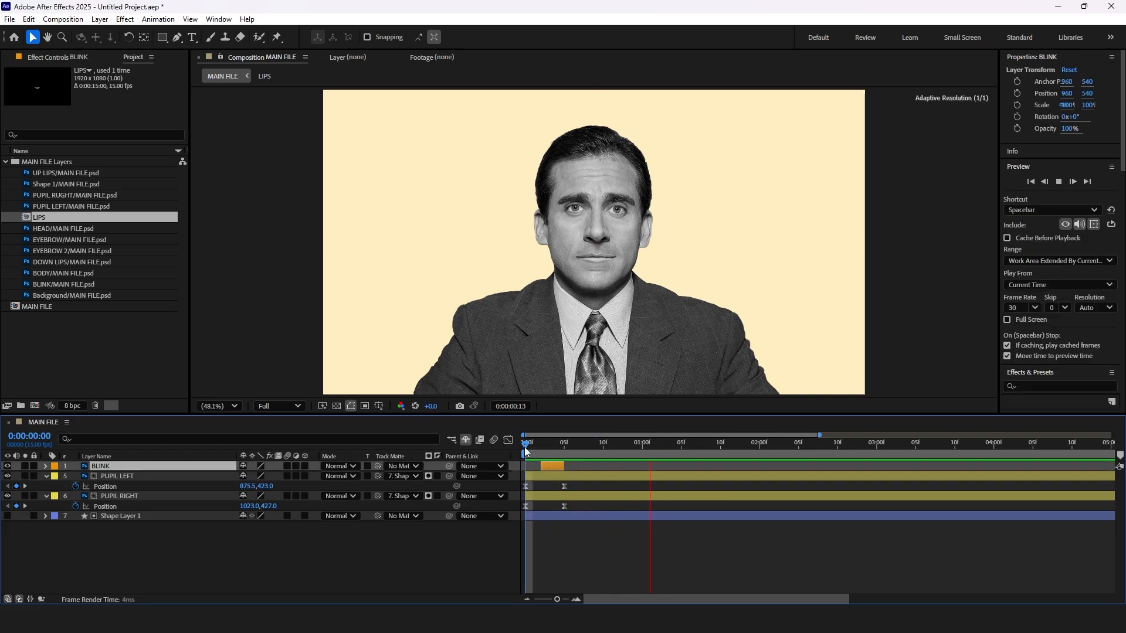
{"action": "key", "text": "space"}
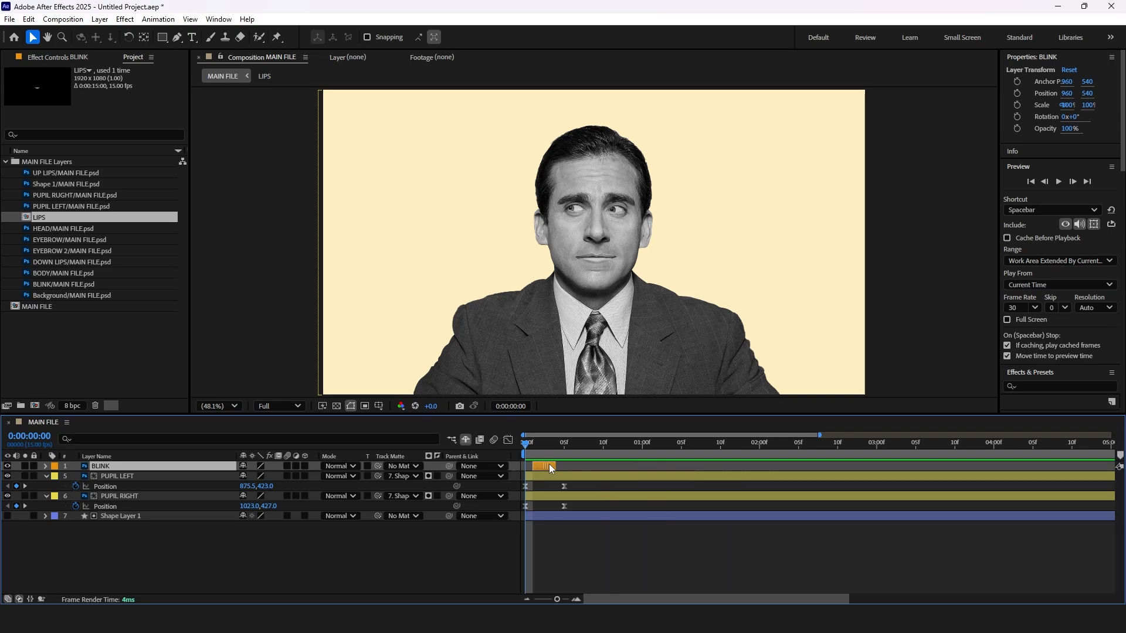
Try shortening the BLINK clip by one frame at its end and preview the faster blink.
{"action": "left_click_drag", "start_coordinate": [555, 466], "coordinate": [547, 467]}
{"action": "key", "text": "space"}
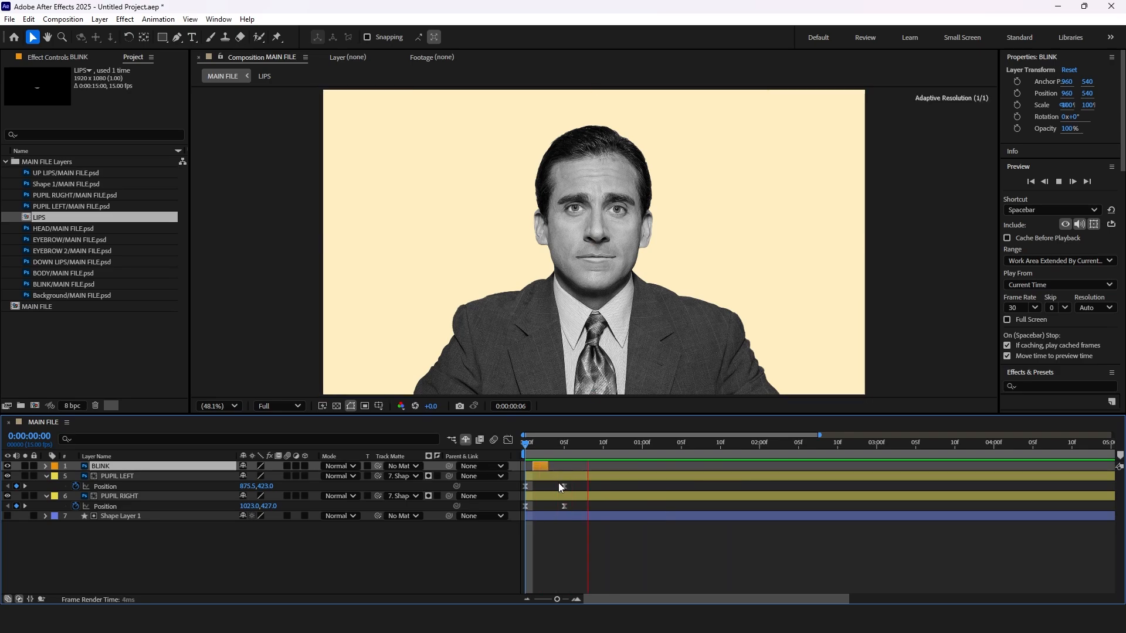
{"action": "left_click", "coordinate": [533, 446]}
{"action": "key", "text": "space"}
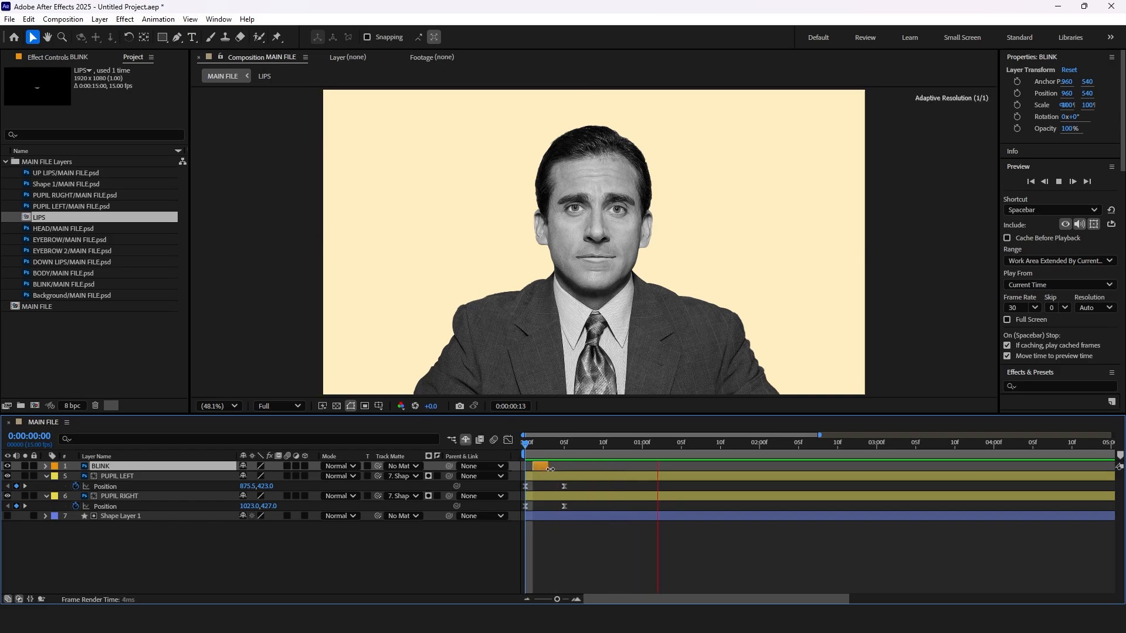
{"action": "key", "text": "space"}
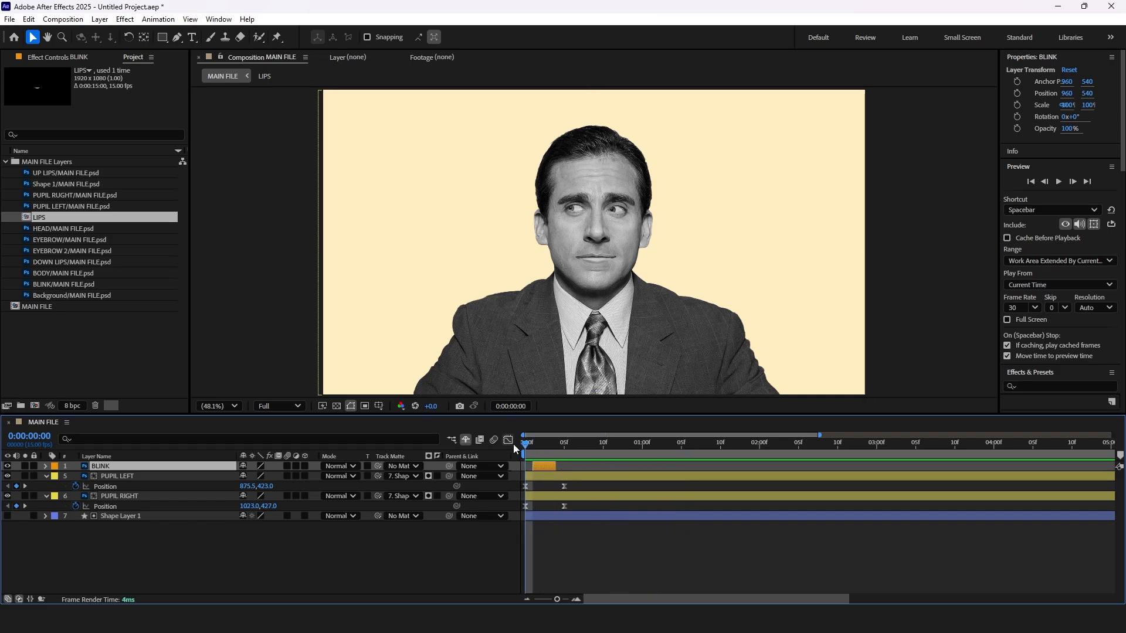
Replay the animation from frame 0 several times to check the blink against the pupil movement.
{"action": "key", "text": "space"}
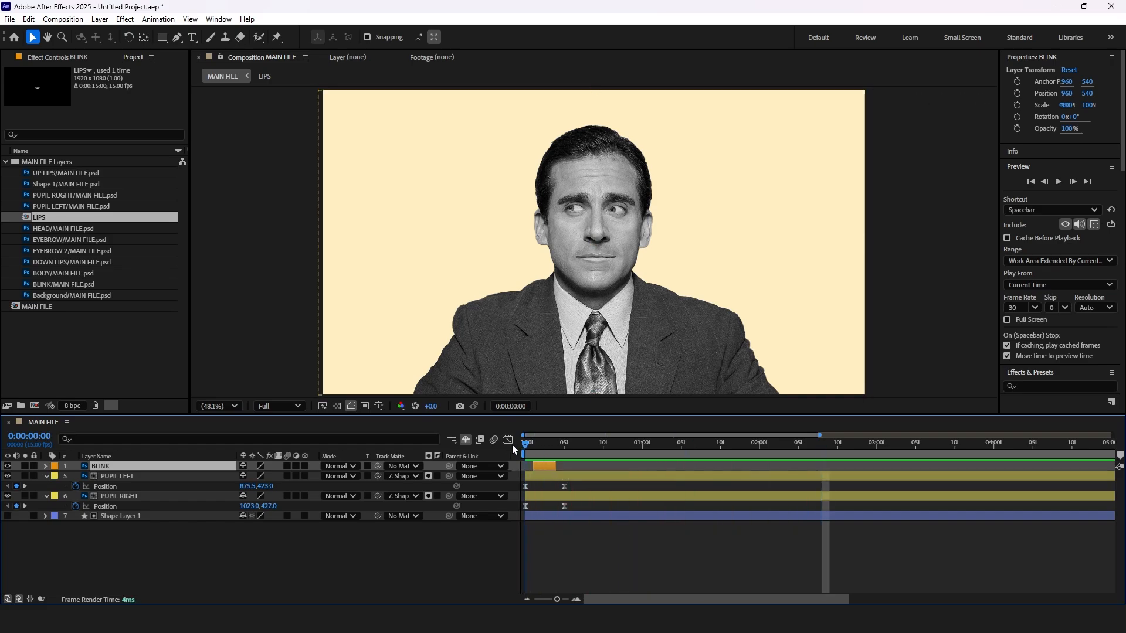
{"action": "key", "text": "space"}
{"action": "left_click_drag", "start_coordinate": [551, 445], "coordinate": [512, 453]}
{"action": "key", "text": "space"}
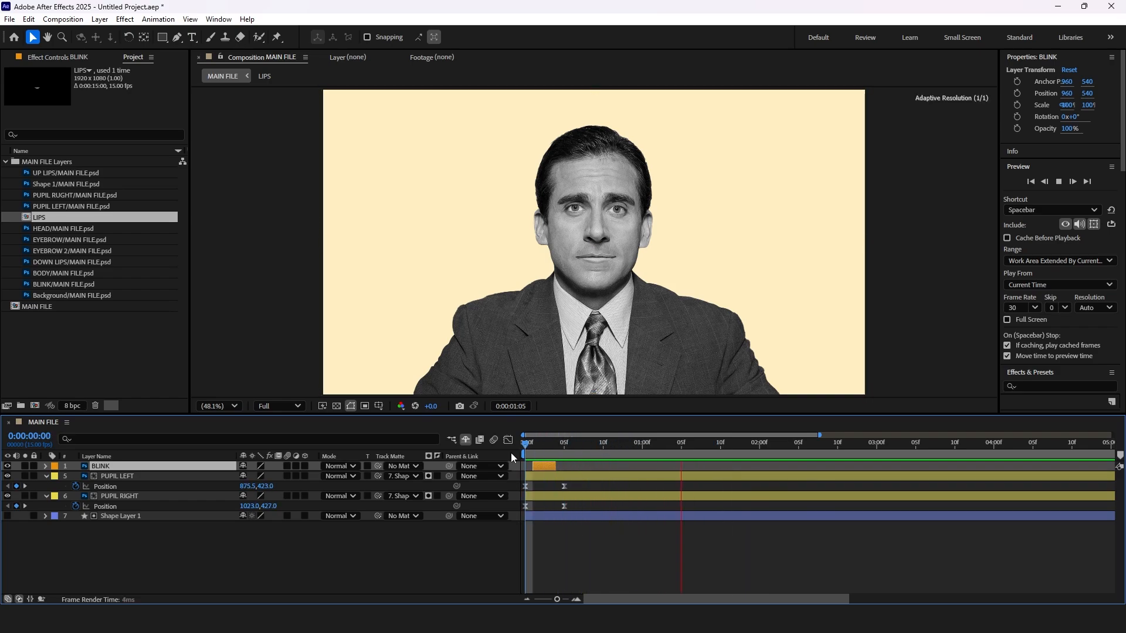
{"action": "key", "text": "space"}
{"action": "left_click_drag", "start_coordinate": [534, 445], "coordinate": [518, 446]}
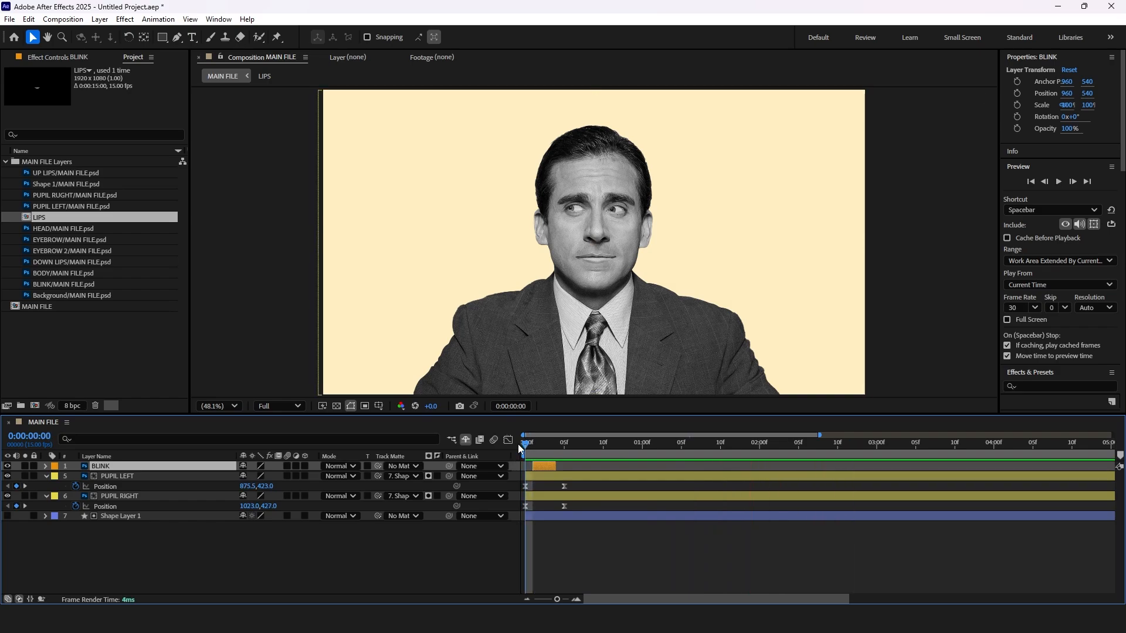
{"action": "key", "text": "space"}
{"action": "key", "text": "space"}
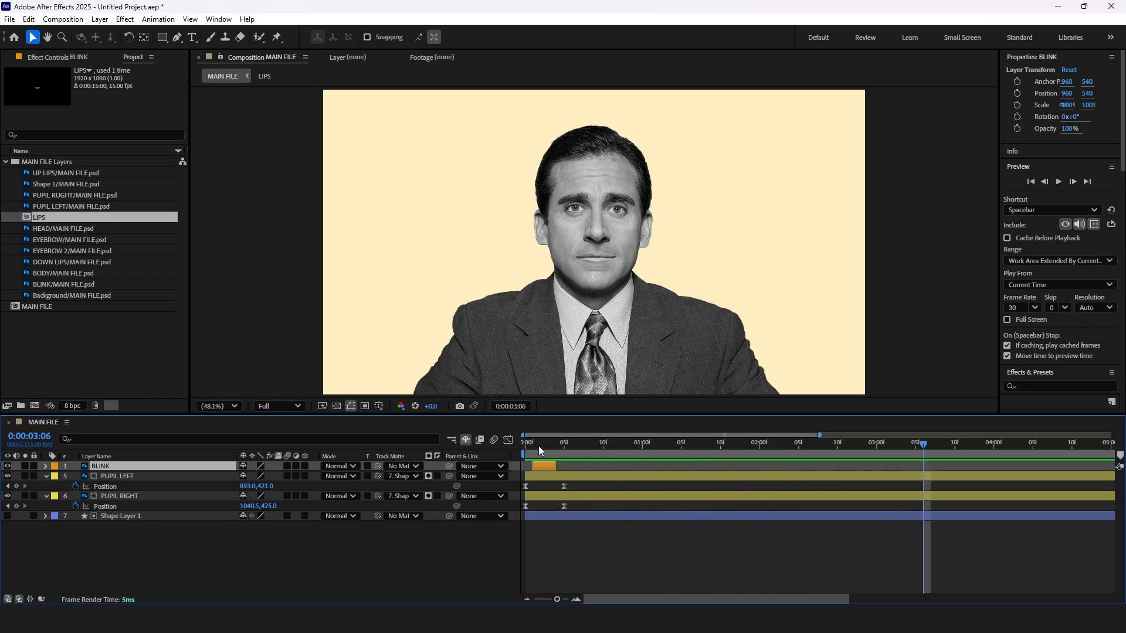
Duplicate BLINK four times, spreading the copies to start at about 1:05, 3:05, 5:05 and 8:00, and preview the repeated blinking.
{"action": "left_click_drag", "start_coordinate": [819, 436], "coordinate": [1113, 435]}
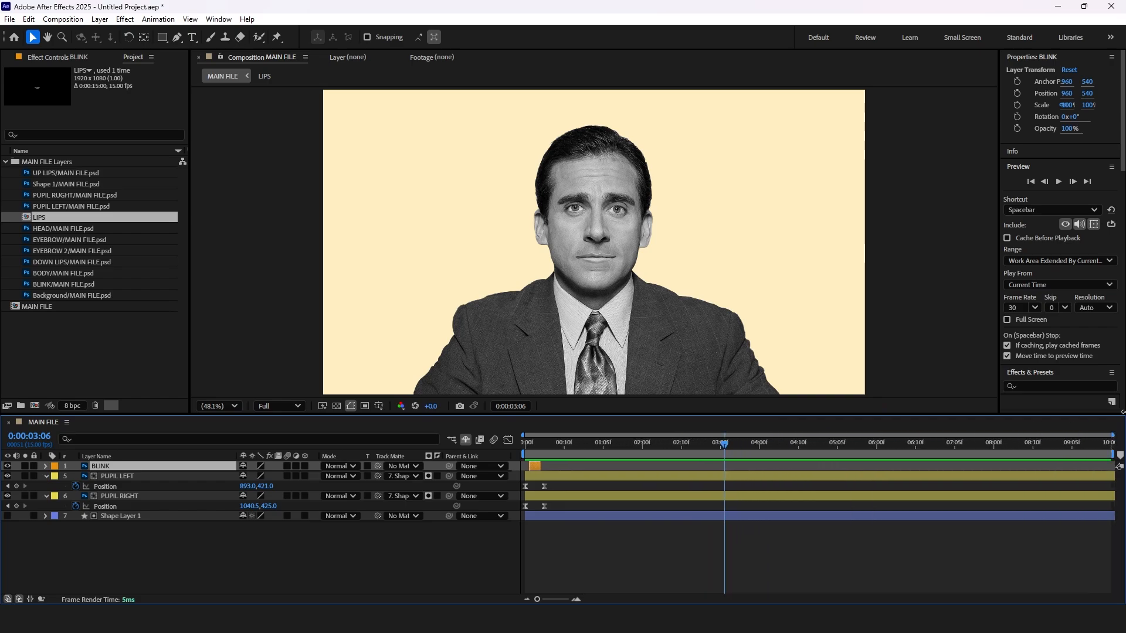
{"action": "left_click", "coordinate": [564, 446]}
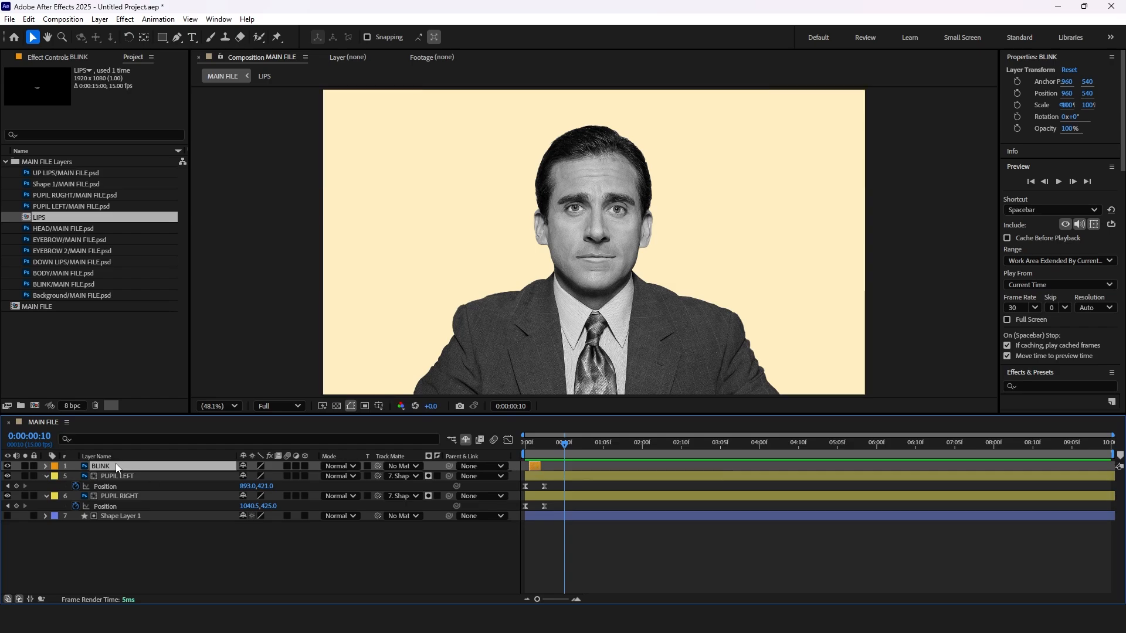
{"action": "key", "text": "ctrl+d"}
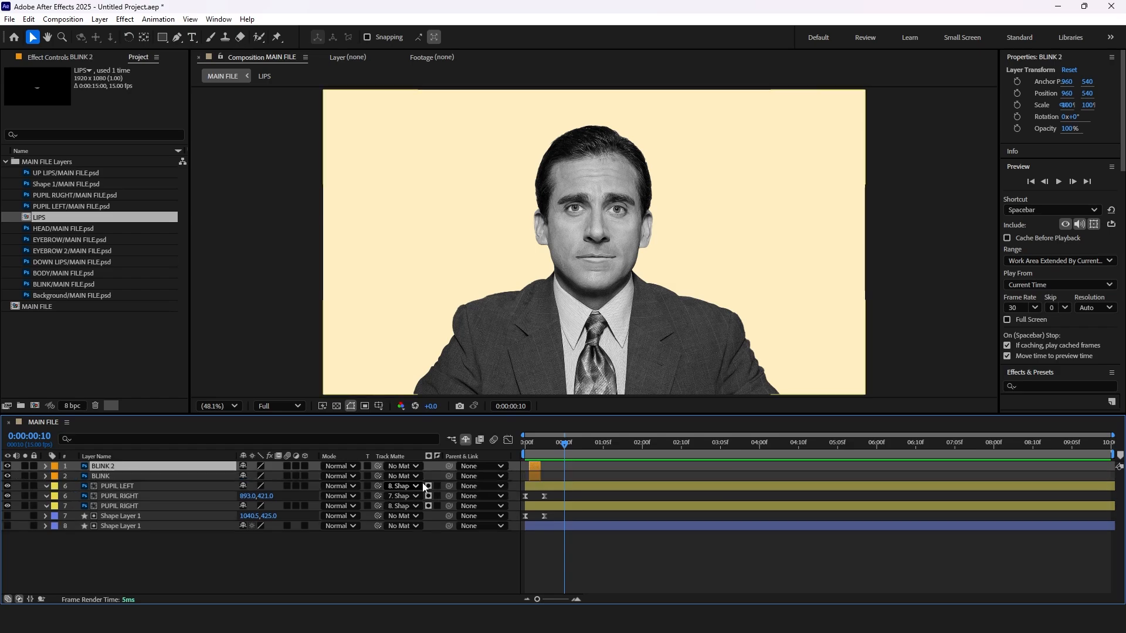
{"action": "left_click_drag", "start_coordinate": [535, 466], "coordinate": [1002, 462]}
{"action": "key", "text": "ctrl+d"}
{"action": "left_click", "coordinate": [722, 444]}
{"action": "key", "text": "ctrl+d"}
{"action": "key", "text": "ctrl+d"}
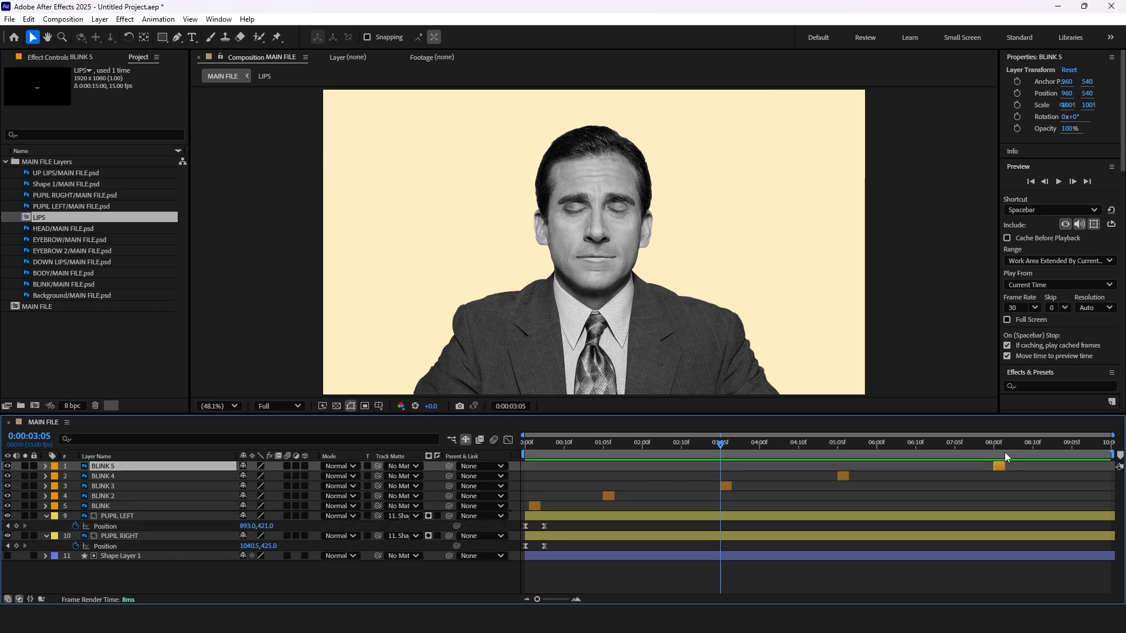
{"action": "left_click_drag", "start_coordinate": [567, 448], "coordinate": [497, 452]}
{"action": "key", "text": "space"}
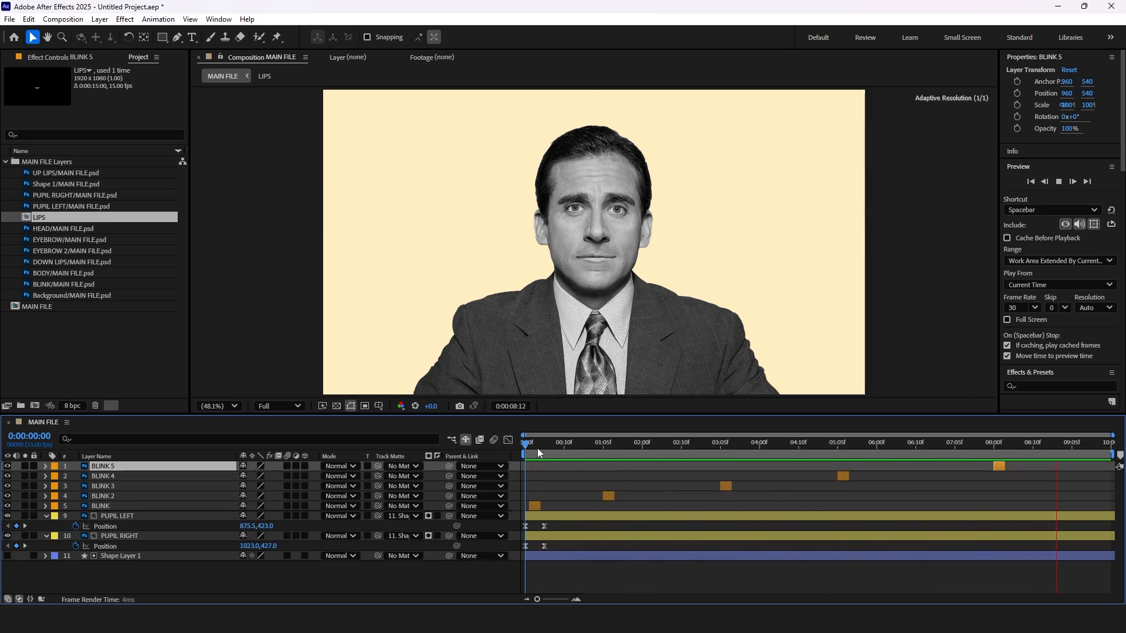
{"action": "key", "text": "space"}
Delete the BLINK 2 and BLINK 4 layers and preview the remaining blinks from the start.
{"action": "left_click", "coordinate": [609, 496]}
{"action": "key", "text": "Delete"}
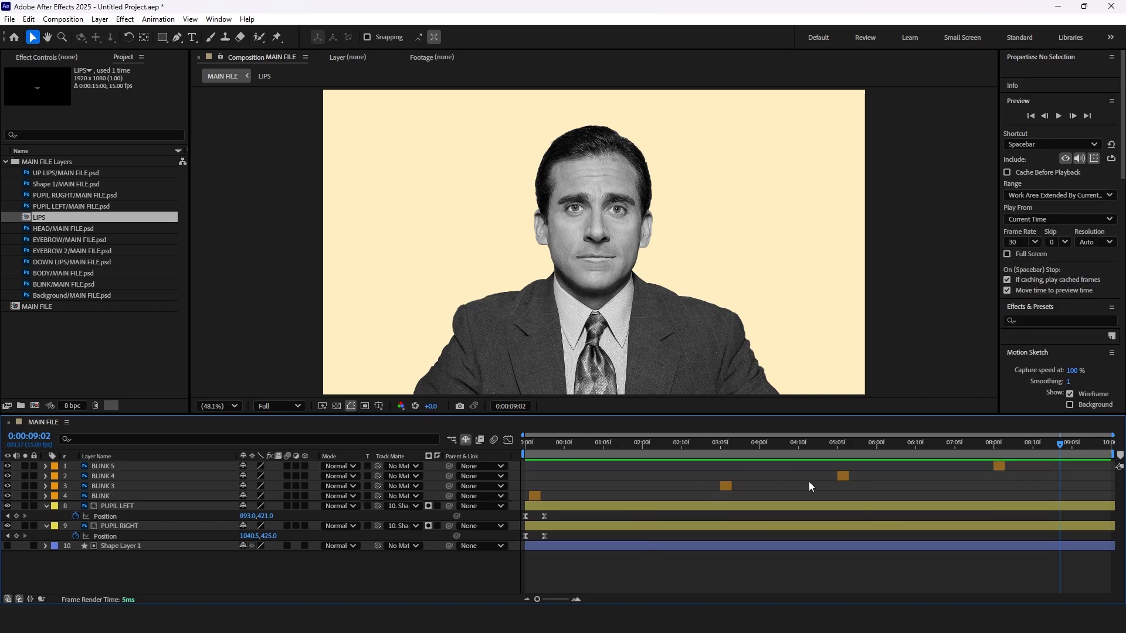
{"action": "left_click", "coordinate": [843, 477]}
{"action": "key", "text": "Delete"}
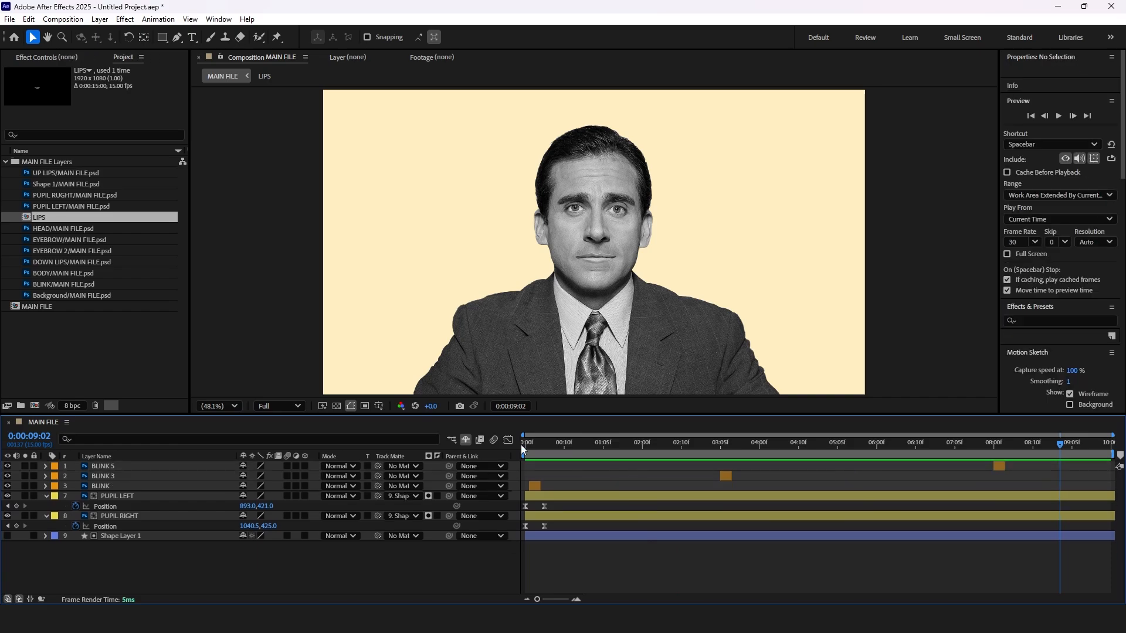
{"action": "left_click", "coordinate": [522, 448]}
{"action": "key", "text": "space"}
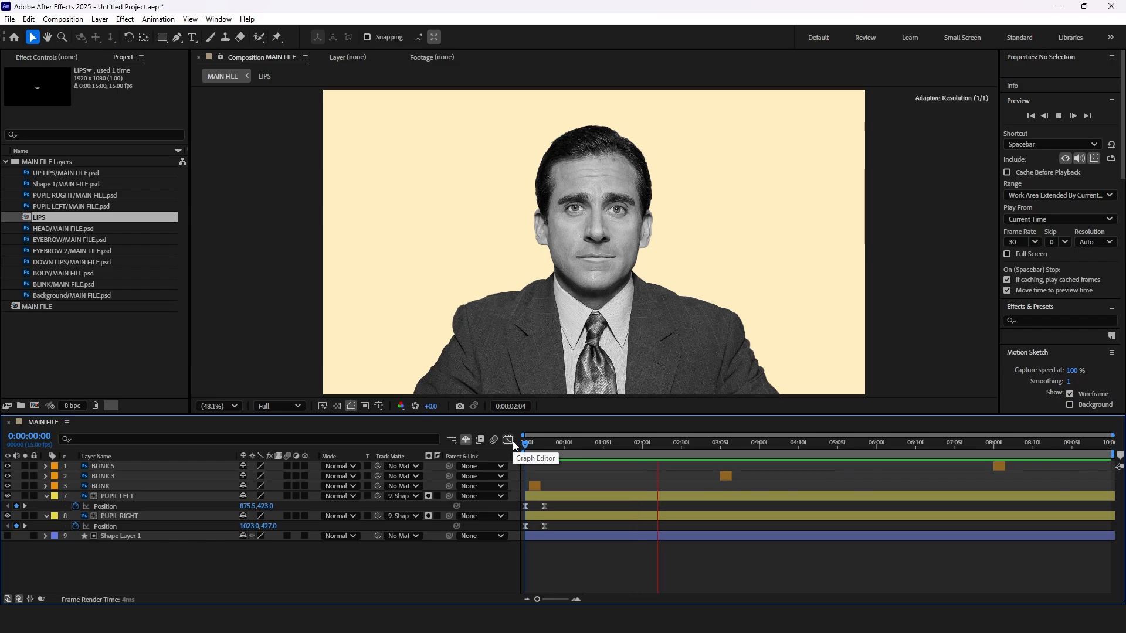
Delay both pupils' Position keyframes to frames 8 and 13, move the first BLINK clip to about frame 9, and start a preview.
{"action": "left_click_drag", "start_coordinate": [560, 529], "coordinate": [565, 488]}
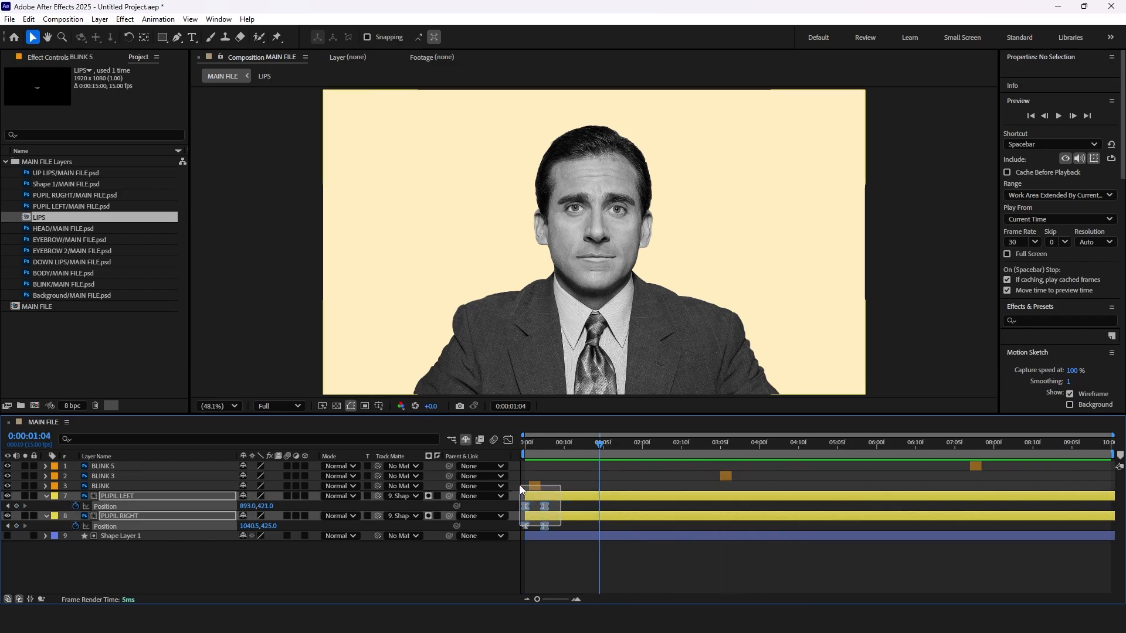
{"action": "left_click", "coordinate": [547, 483]}
{"action": "key", "text": "Home"}
{"action": "key", "text": "space"}
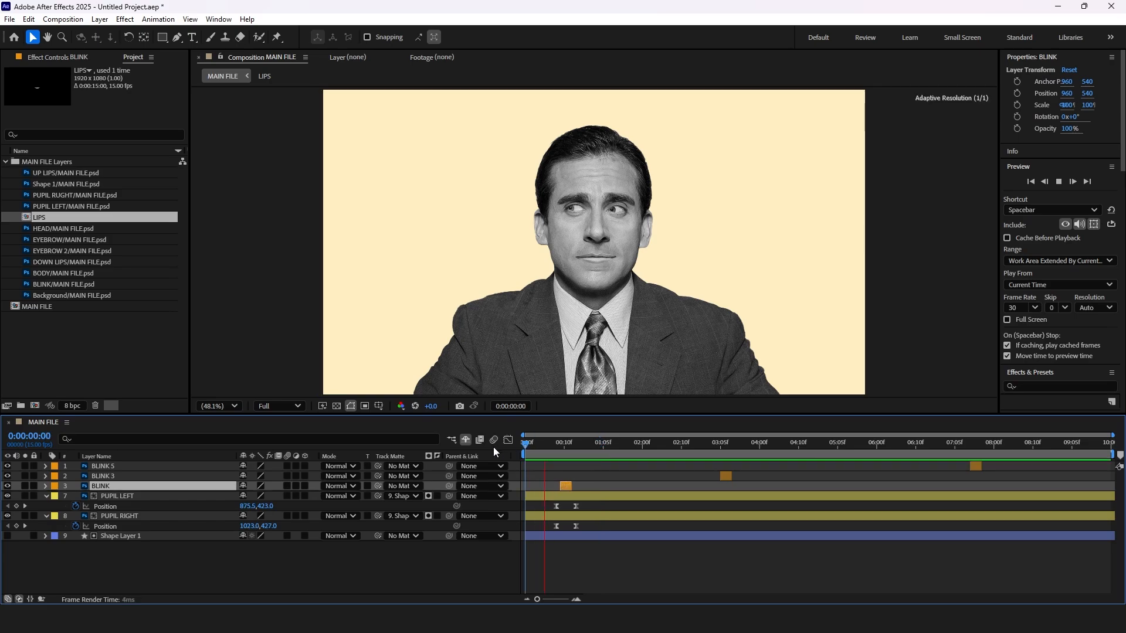
Play the animation from frame 0 to check the delayed eye movement and the spacing of the blinks.
{"action": "left_click", "coordinate": [525, 450]}
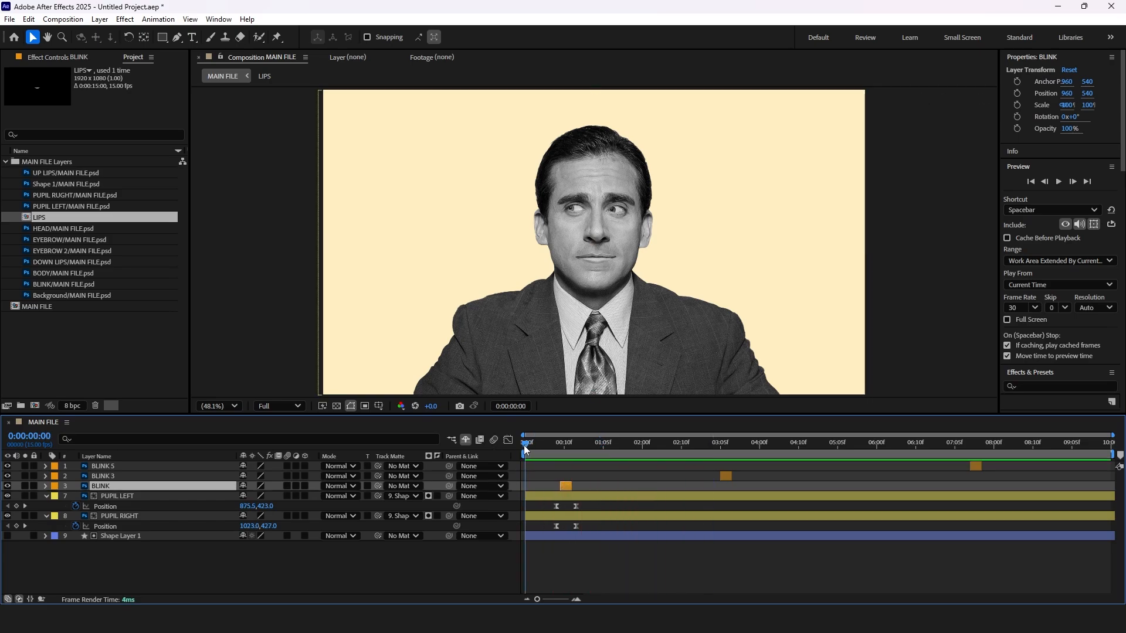
{"action": "key", "text": "space"}
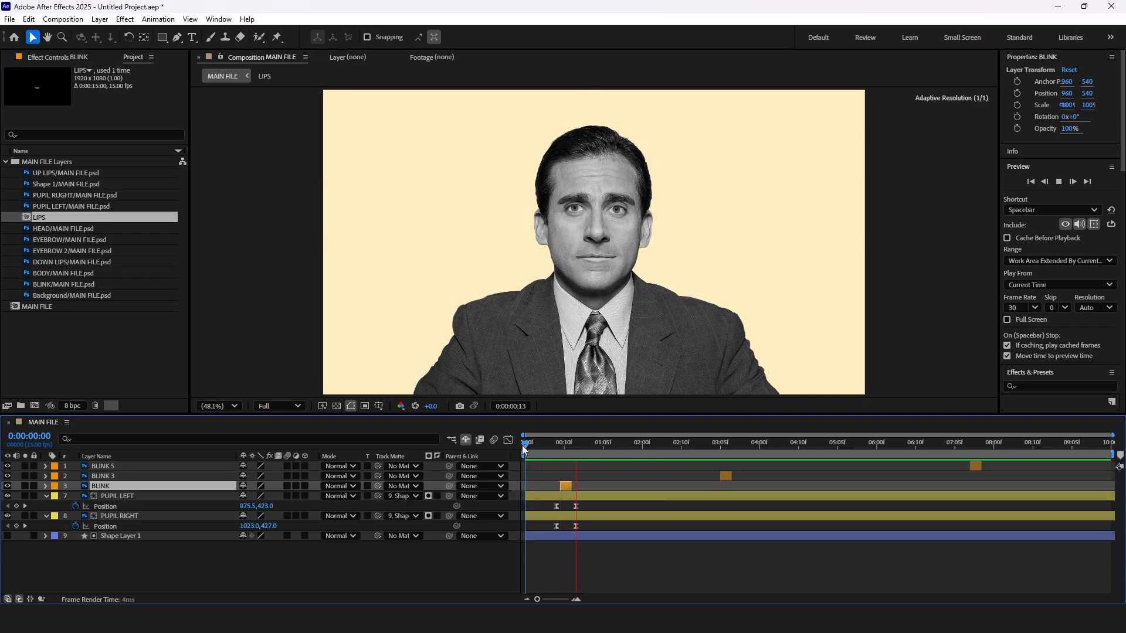
{"action": "left_click", "coordinate": [593, 572]}
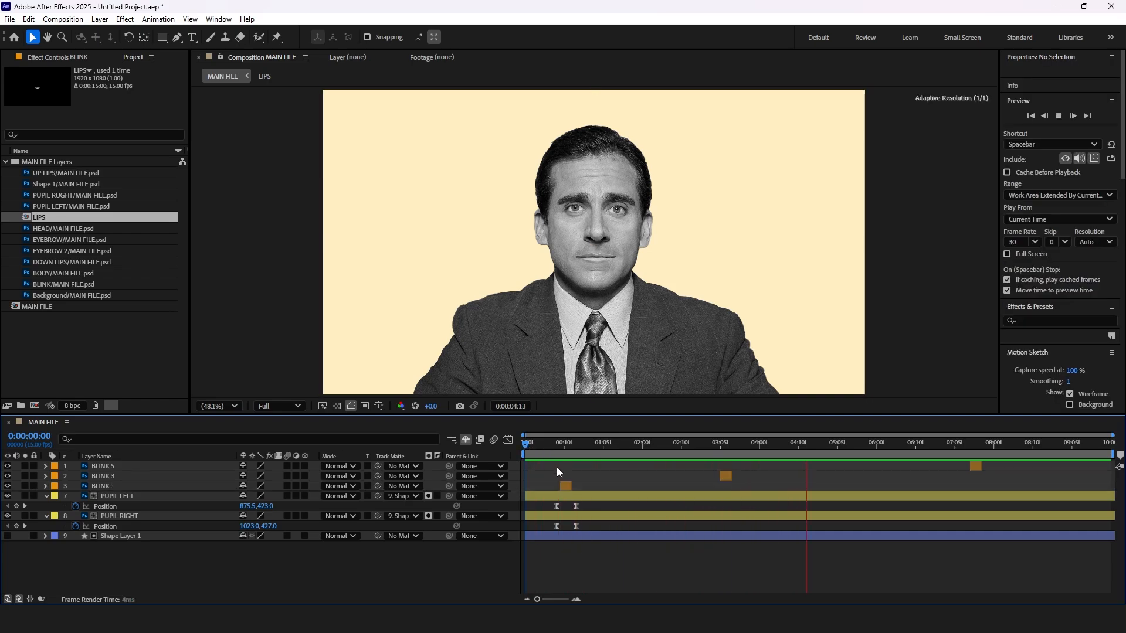
{"action": "key", "text": "space"}
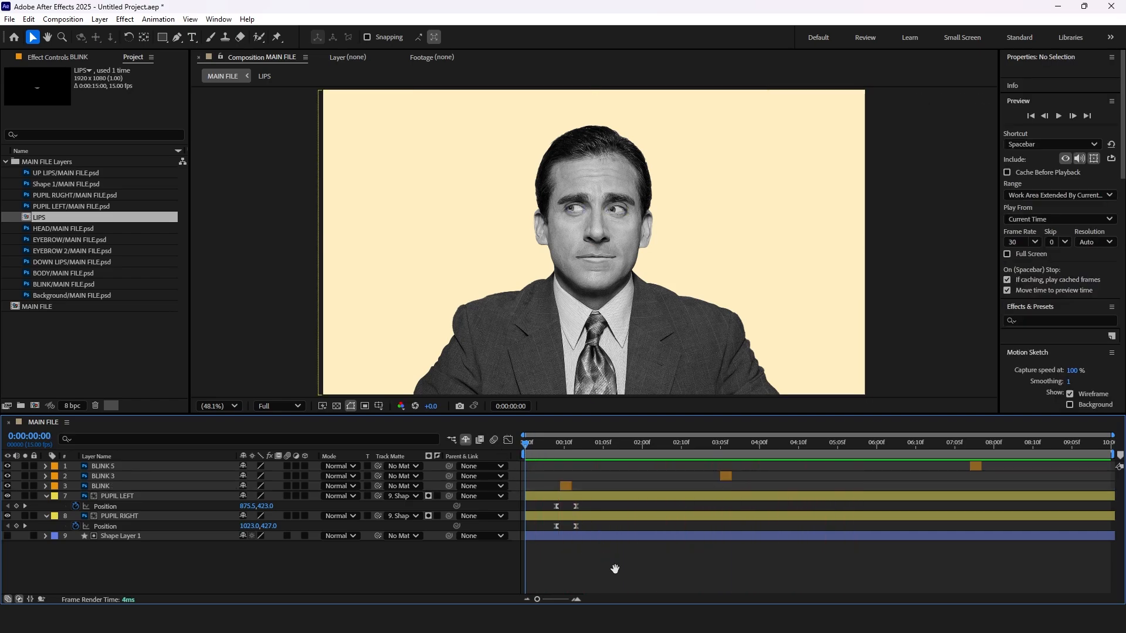
{"action": "key", "text": "space"}
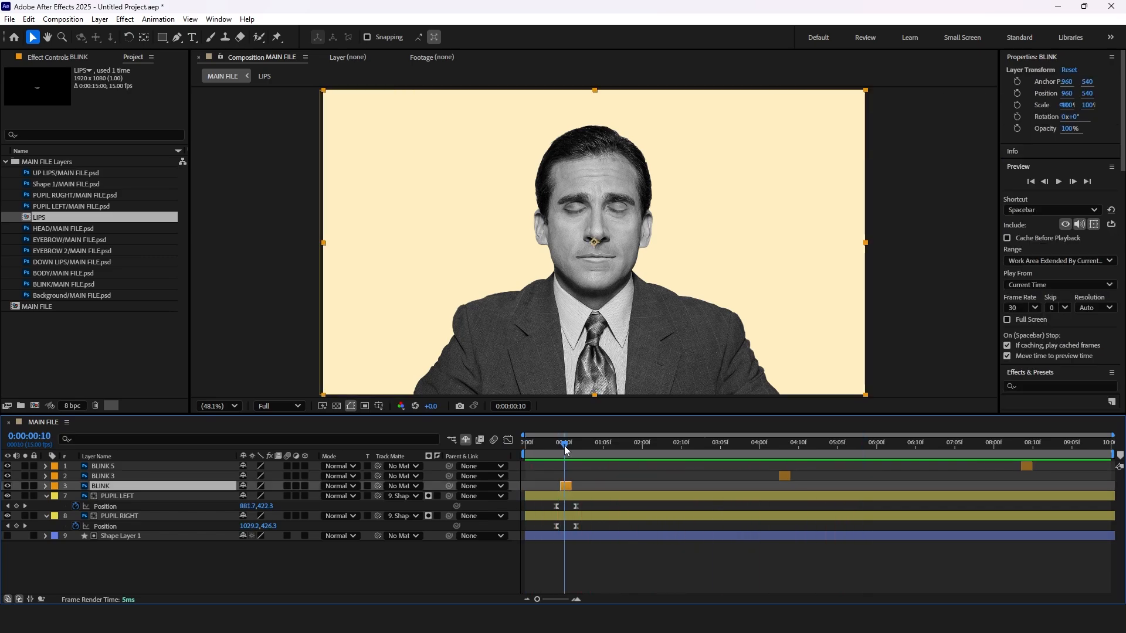
Move the second Position keyframes of both pupil layers to 1:00 and start a preview from frame 0.
{"action": "left_click_drag", "start_coordinate": [564, 445], "coordinate": [569, 445]}
{"action": "scroll", "coordinate": [561, 491], "scroll_direction": "up", "scroll_amount": 1}
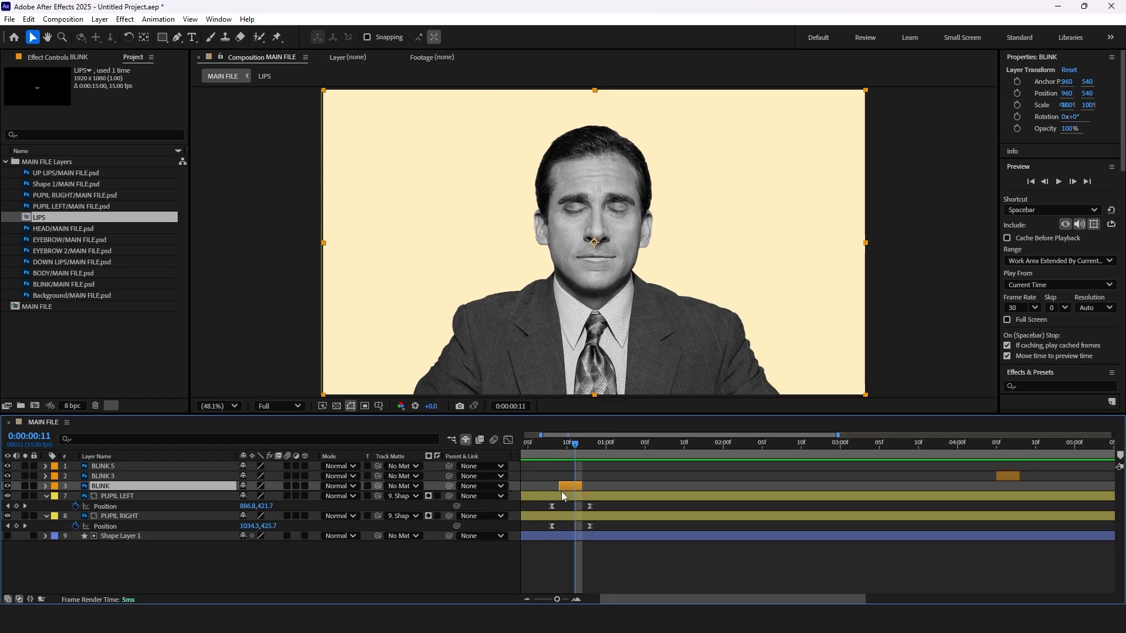
{"action": "left_click_drag", "start_coordinate": [599, 531], "coordinate": [603, 505]}
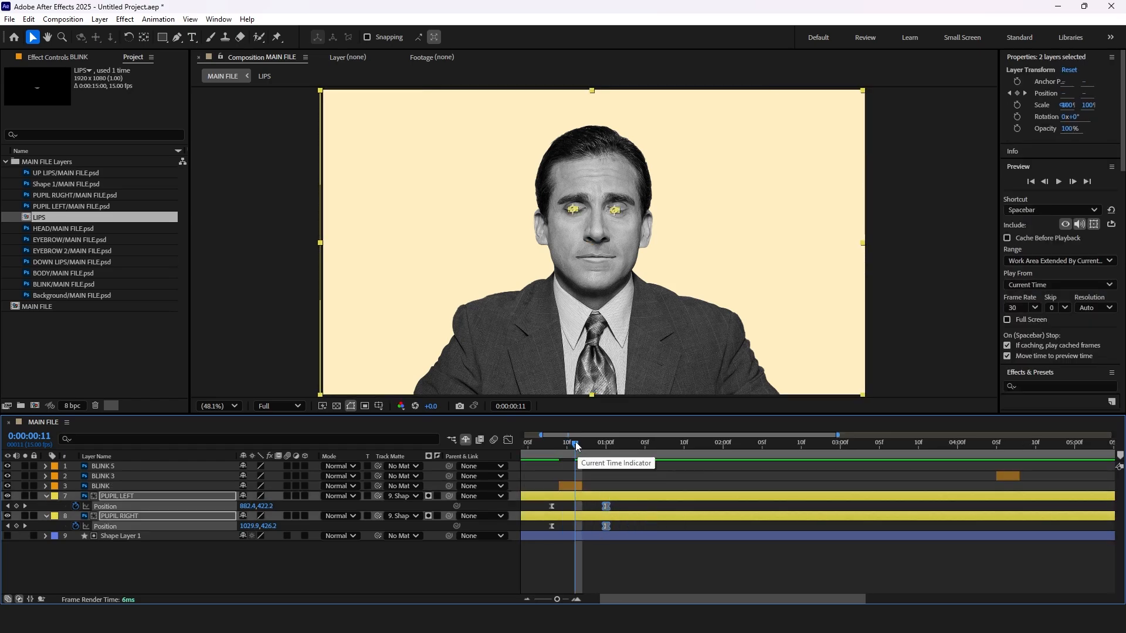
{"action": "left_click_drag", "start_coordinate": [575, 444], "coordinate": [504, 445]}
{"action": "key", "text": "space"}
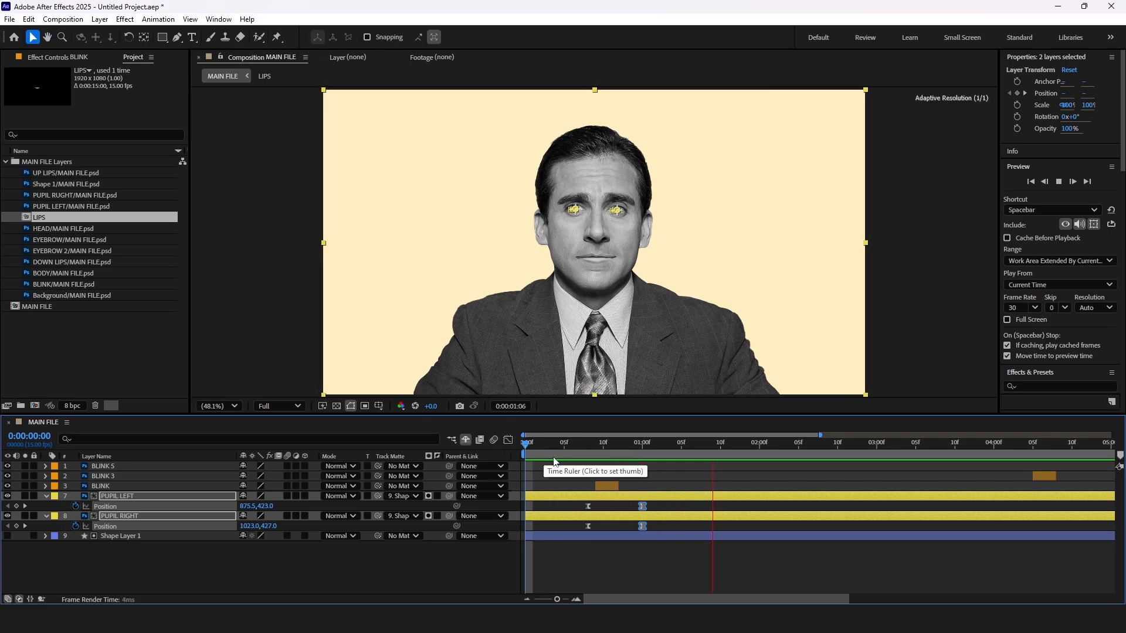
Replay the animation from frame 0 with nothing selected to check the slower pupil movement against the first blink.
{"action": "key", "text": "space"}
{"action": "left_click", "coordinate": [607, 550]}
{"action": "key", "text": "Home"}
{"action": "key", "text": "space"}
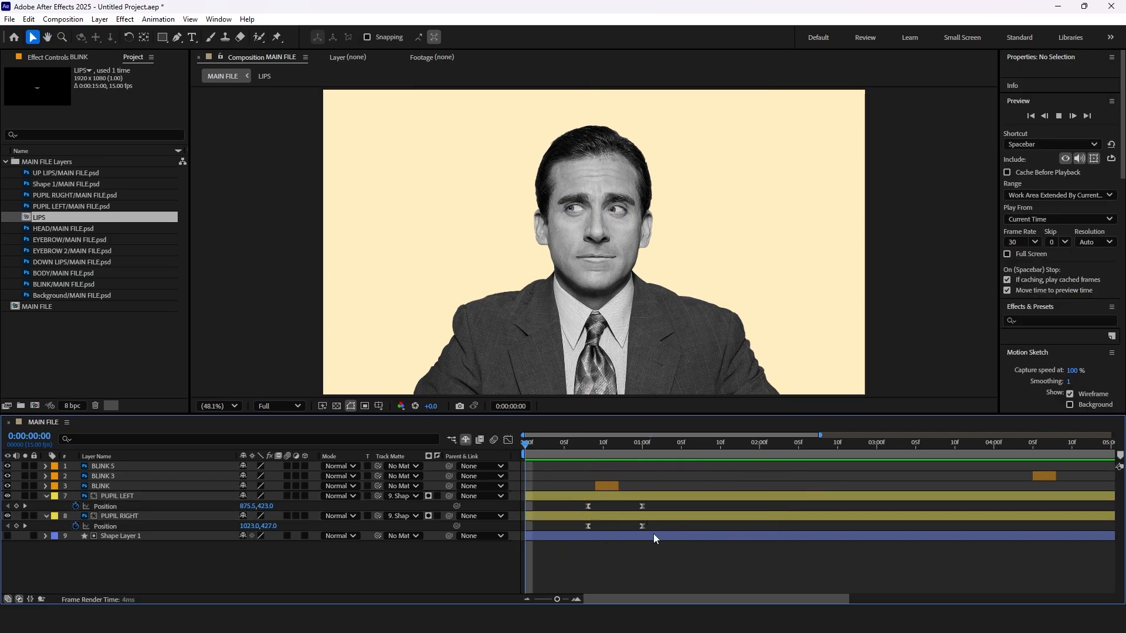
{"action": "left_click_drag", "start_coordinate": [588, 445], "coordinate": [513, 455]}
{"action": "key", "text": "space"}
{"action": "key", "text": "space"}
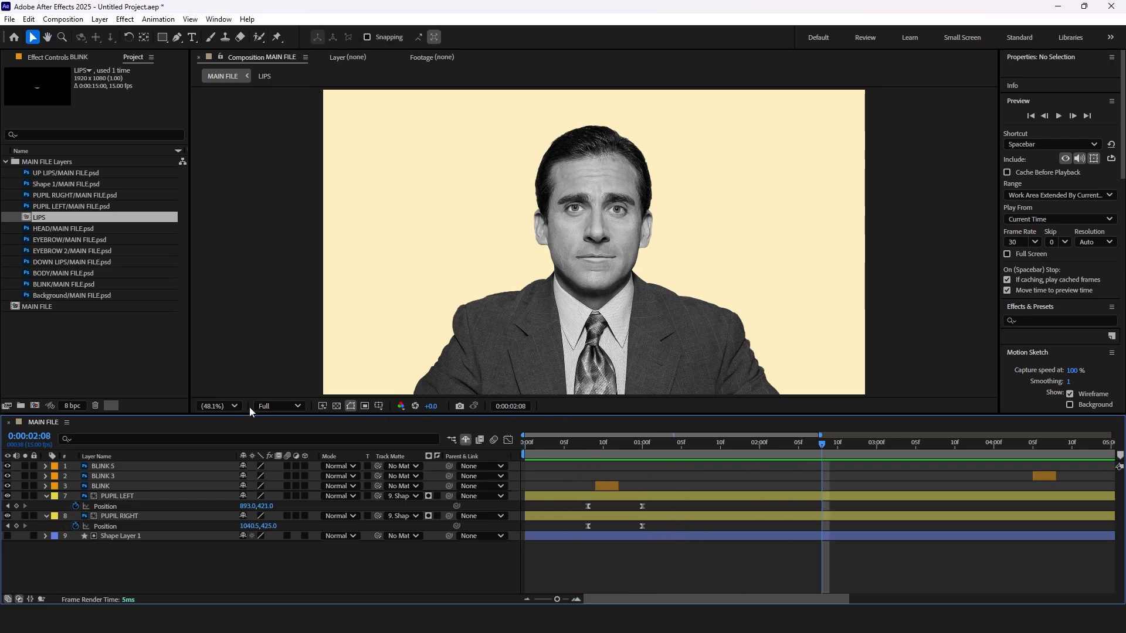
{"action": "left_click", "coordinate": [232, 407]}
{"action": "left_click", "coordinate": [213, 169]}
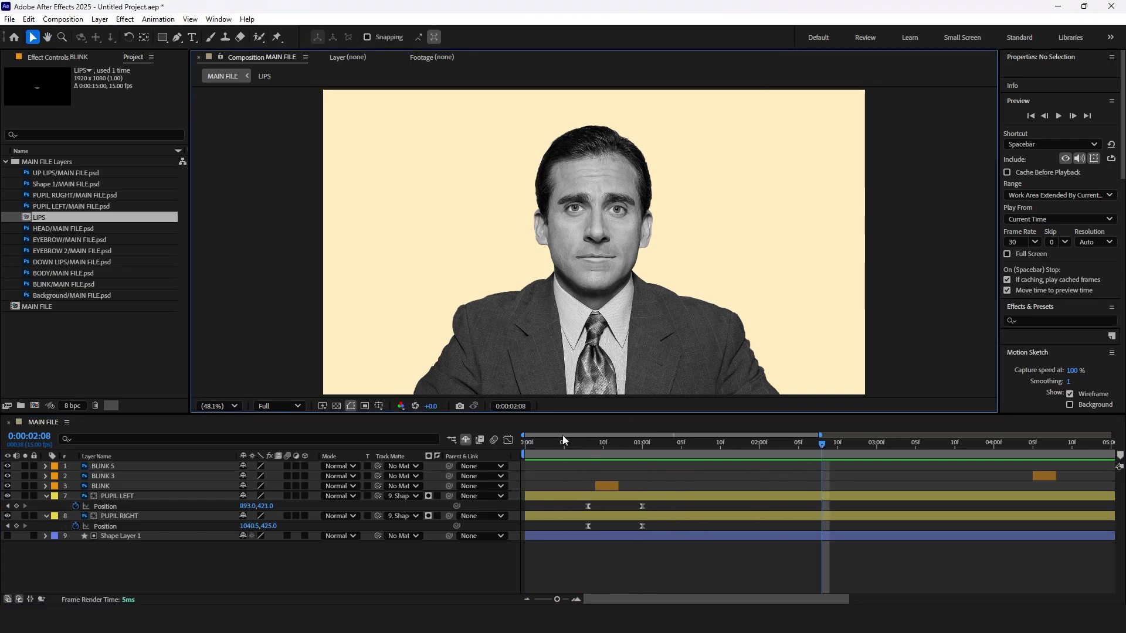
Mark every layer except EYEBROW and EYEBROW 2 as shy and hide the shy layers in the timeline.
{"action": "left_click", "coordinate": [117, 526]}
{"action": "left_click", "coordinate": [154, 541], "text": "shift"}
{"action": "left_click", "coordinate": [244, 535]}
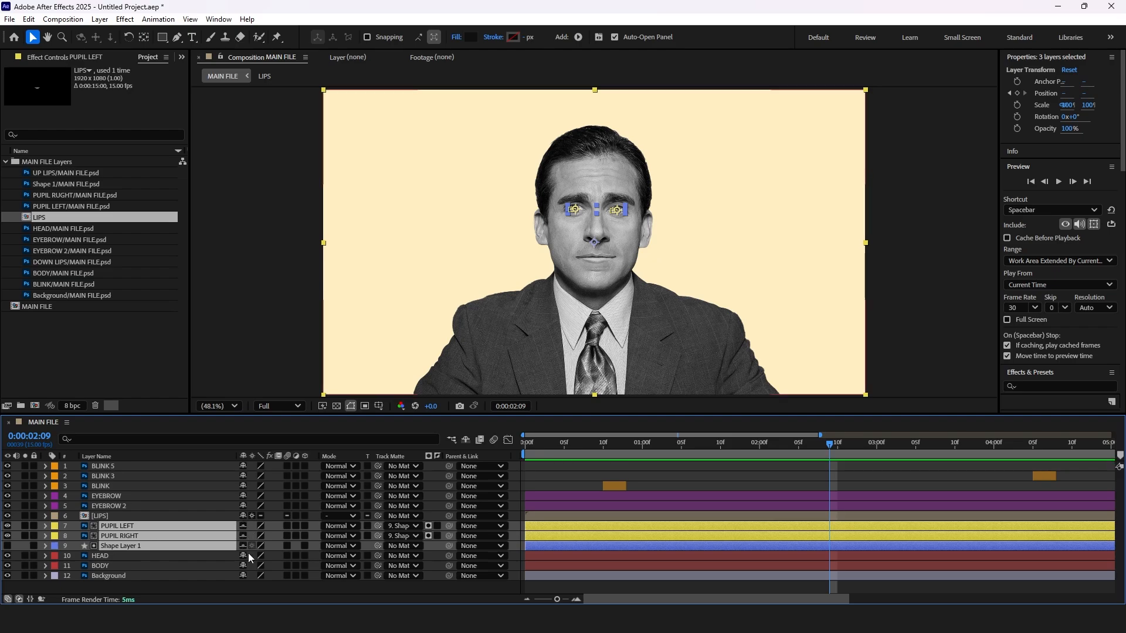
{"action": "left_click", "coordinate": [243, 486]}
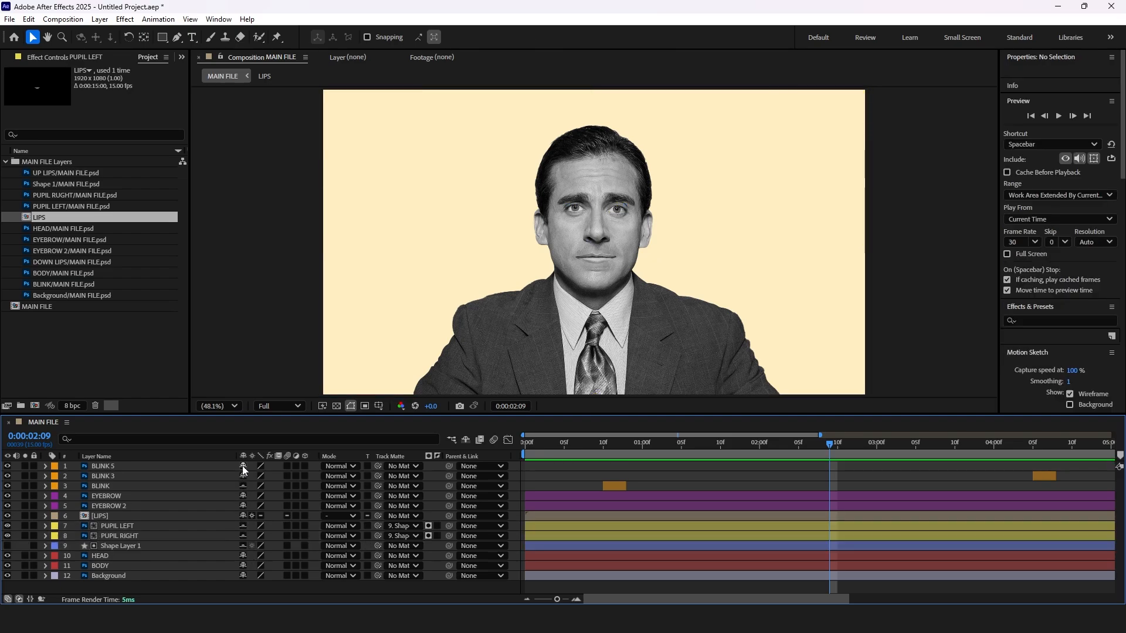
{"action": "left_click_drag", "start_coordinate": [244, 467], "coordinate": [244, 476]}
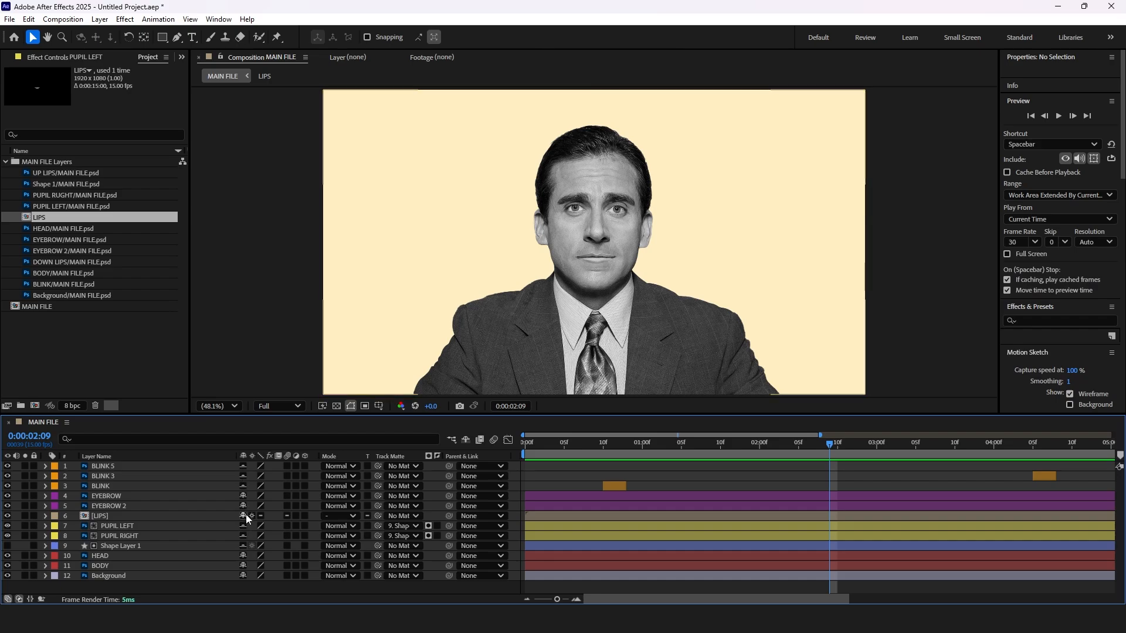
{"action": "left_click_drag", "start_coordinate": [243, 556], "coordinate": [243, 566]}
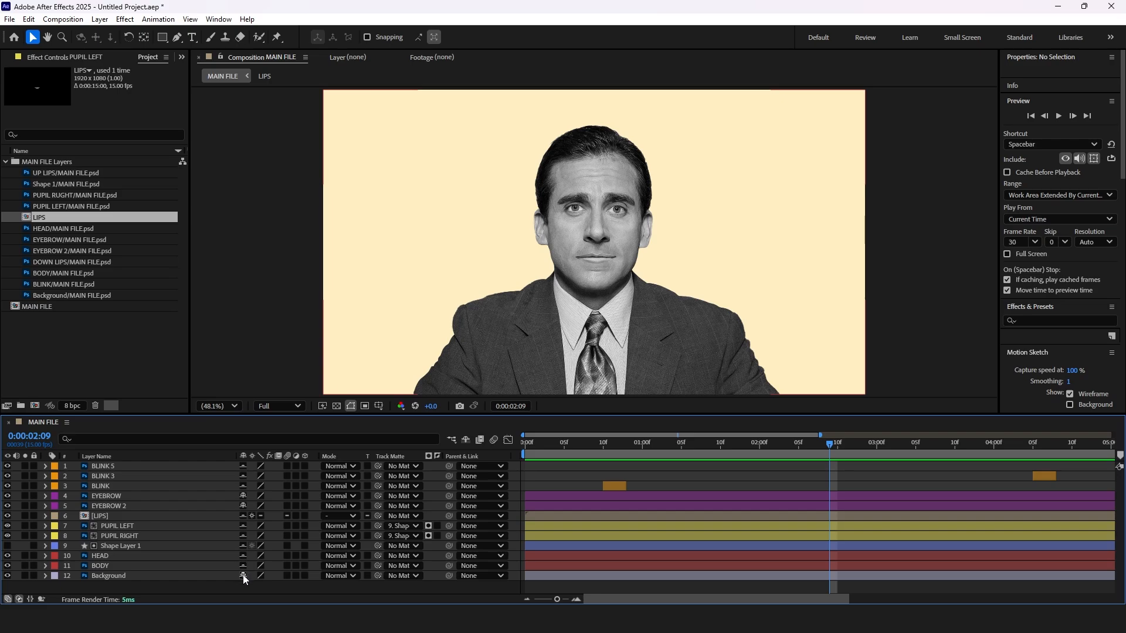
{"action": "left_click", "coordinate": [192, 498]}
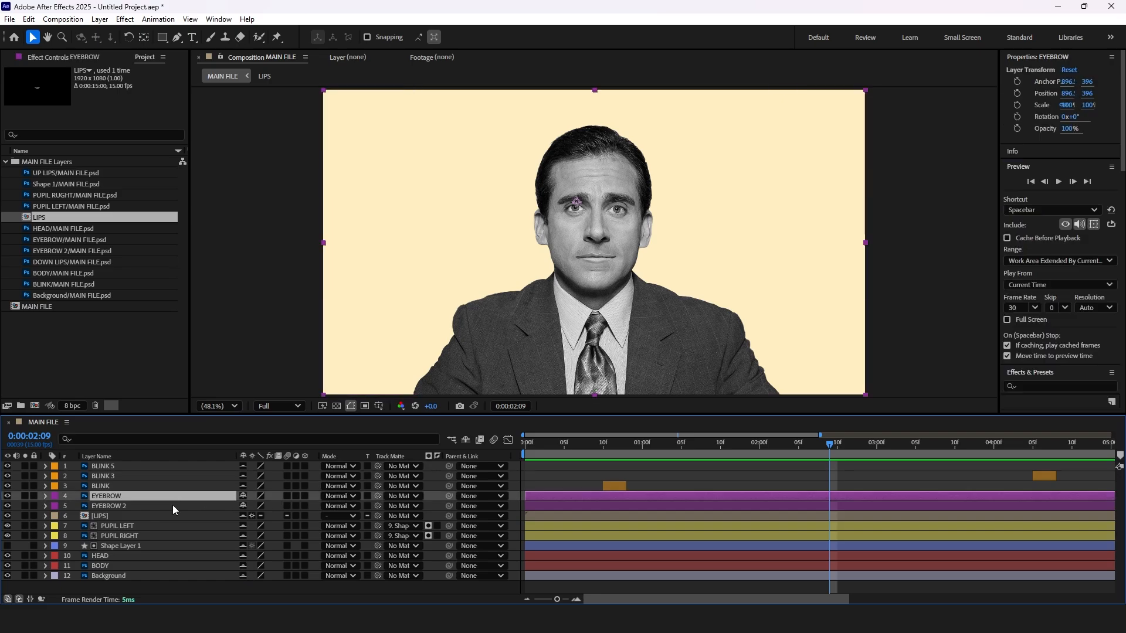
{"action": "left_click", "coordinate": [172, 505], "text": "shift"}
{"action": "left_click", "coordinate": [465, 439]}
{"action": "left_click", "coordinate": [272, 538]}
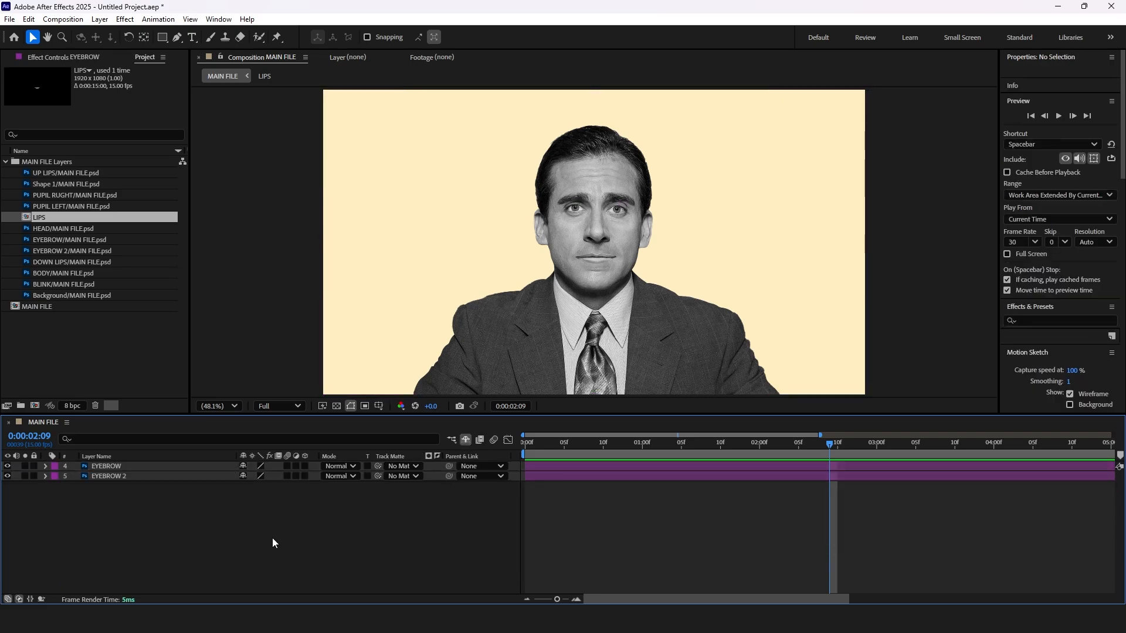
Set Position keyframes for EYEBROW and EYEBROW 2 at frame 0 and move the current time to frame 10.
{"action": "key", "text": "Home"}
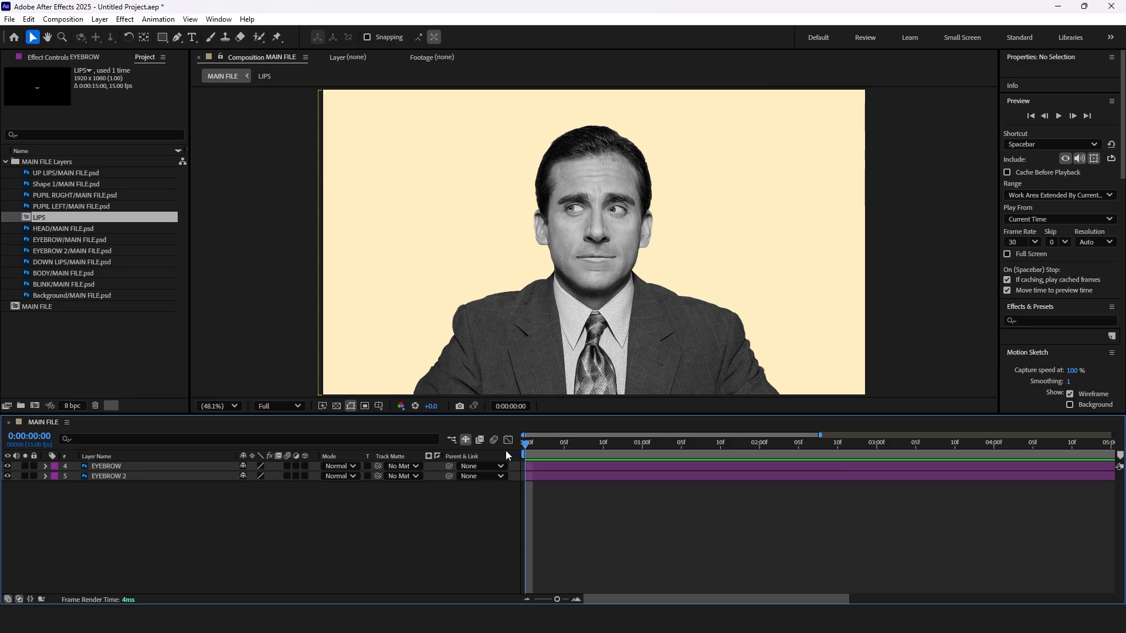
{"action": "left_click", "coordinate": [135, 466]}
{"action": "left_click", "coordinate": [139, 476], "text": "shift"}
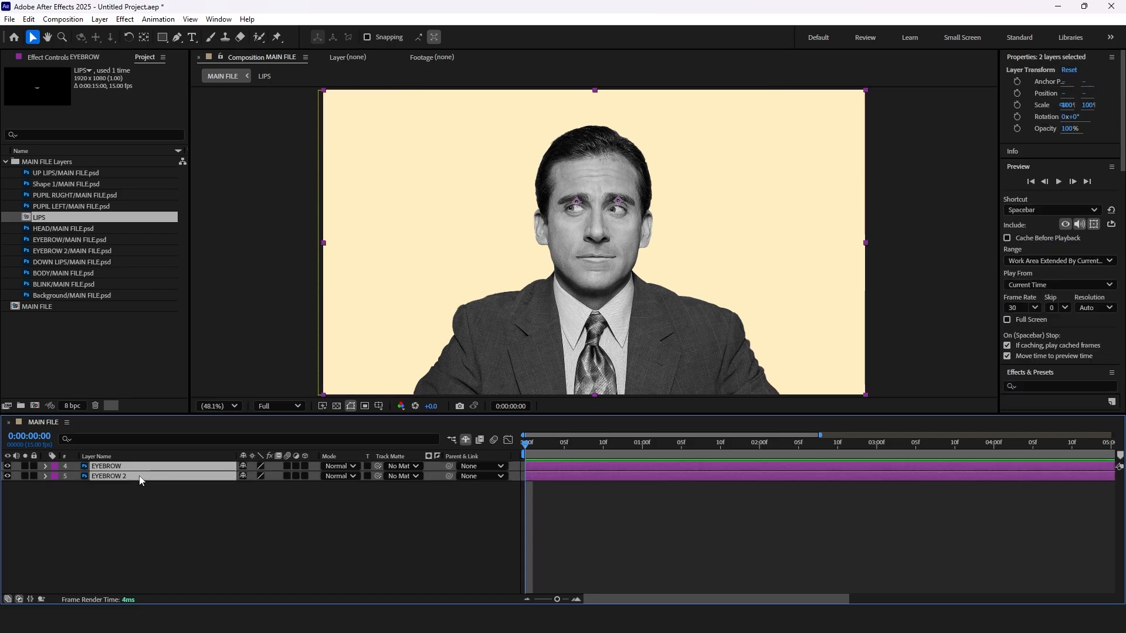
{"action": "key", "text": "p"}
{"action": "left_click", "coordinate": [75, 476]}
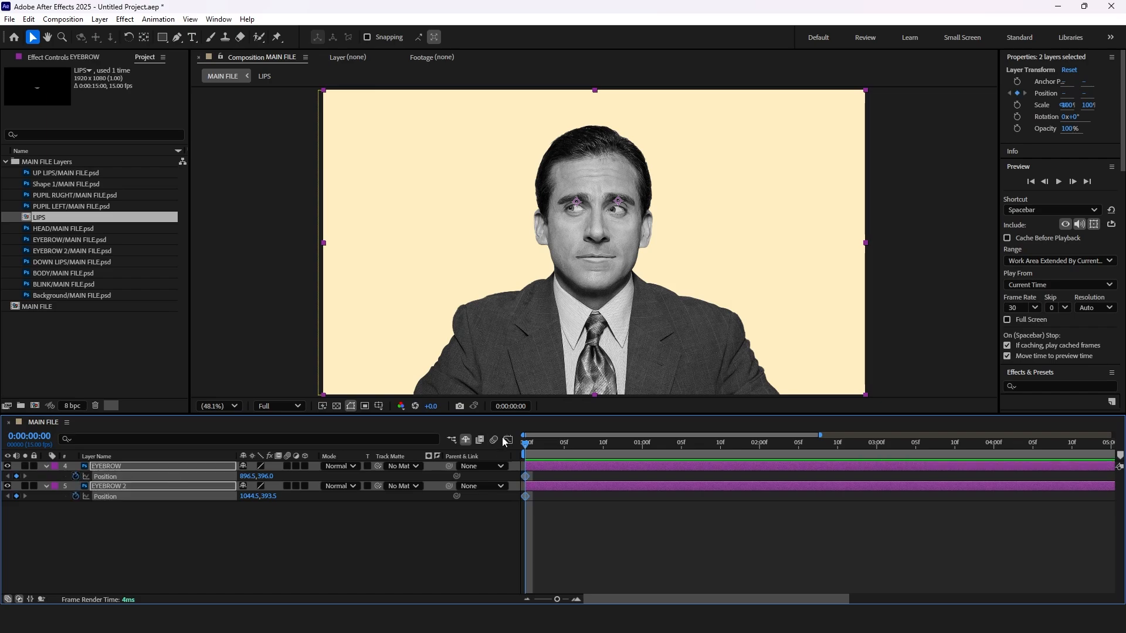
{"action": "left_click_drag", "start_coordinate": [525, 449], "coordinate": [603, 444]}
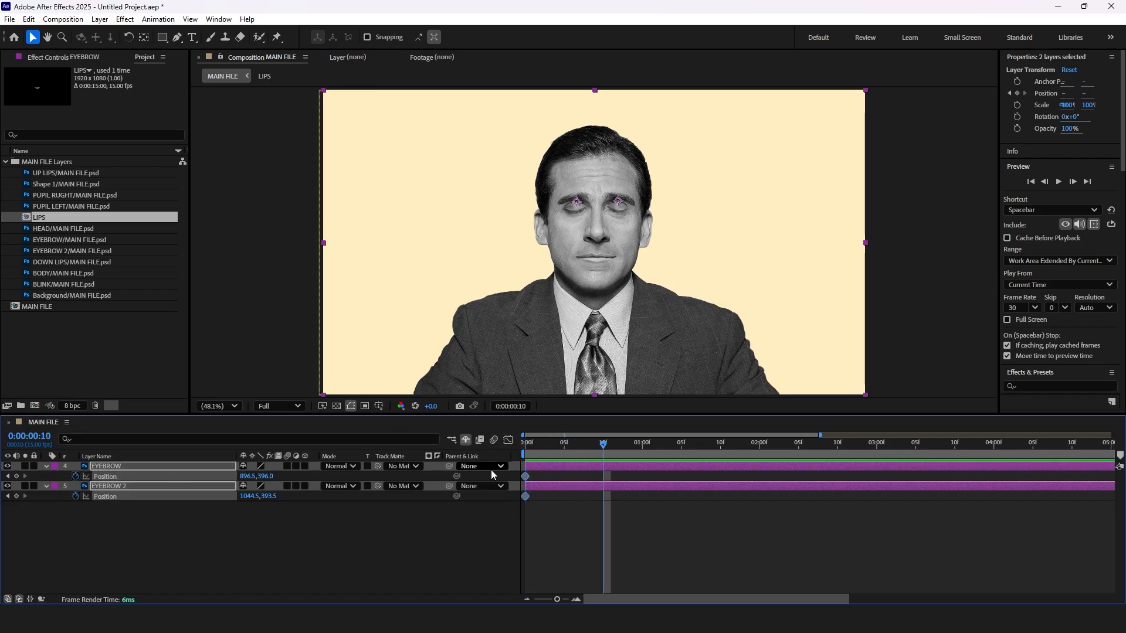
Try raising both eyebrows by 20 px at frame 10, and undo the move.
{"action": "left_click", "coordinate": [287, 486]}
{"action": "key", "text": "shift+Up"}
{"action": "key", "text": "shift+Up"}
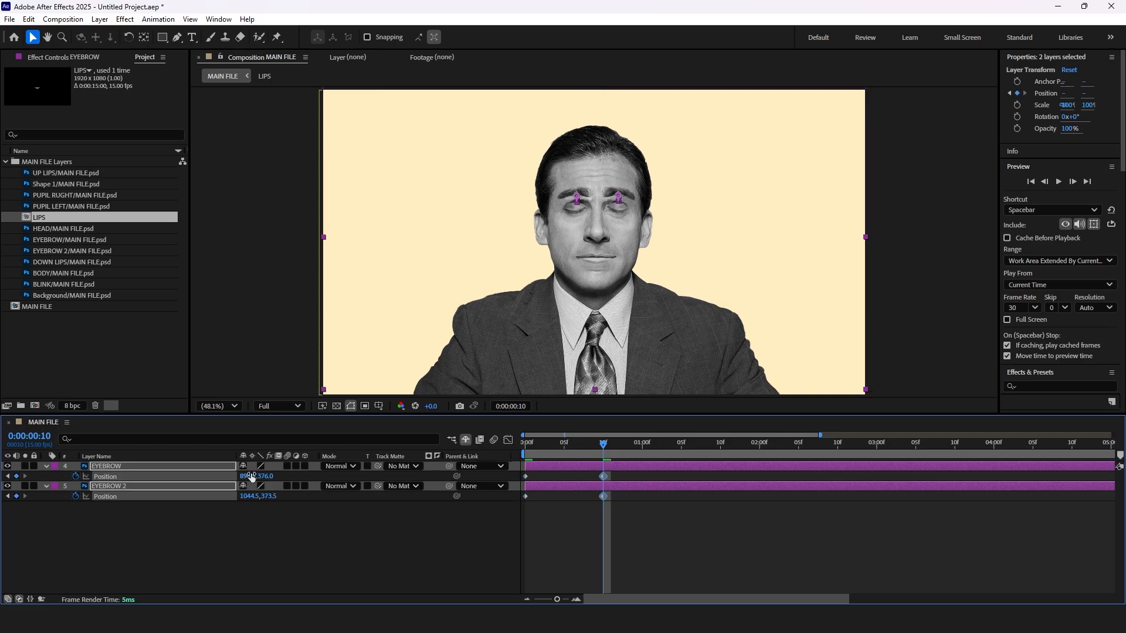
{"action": "key", "text": "ctrl+z"}
{"action": "key", "text": "ctrl+z"}
Raise both eyebrows by 6 px at frame 10 and preview the movement from the start.
{"action": "key", "text": "Up"}
{"action": "key", "text": "Up"}
{"action": "key", "text": "Up"}
{"action": "key", "text": "Up"}
{"action": "key", "text": "Up"}
{"action": "key", "text": "Up"}
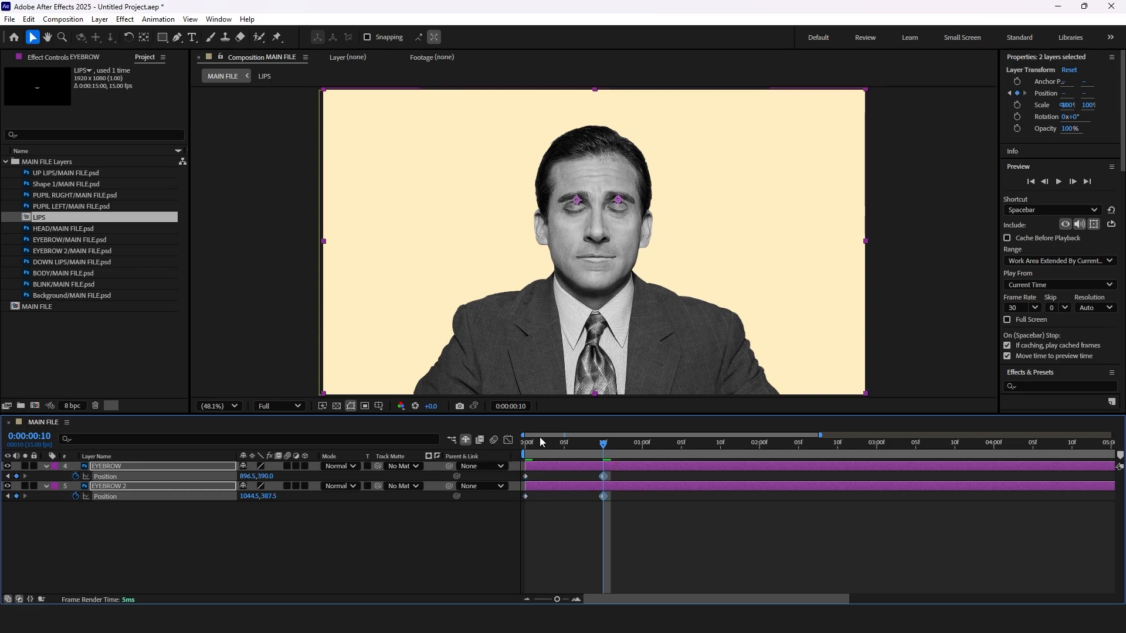
{"action": "key", "text": "Home"}
{"action": "key", "text": "space"}
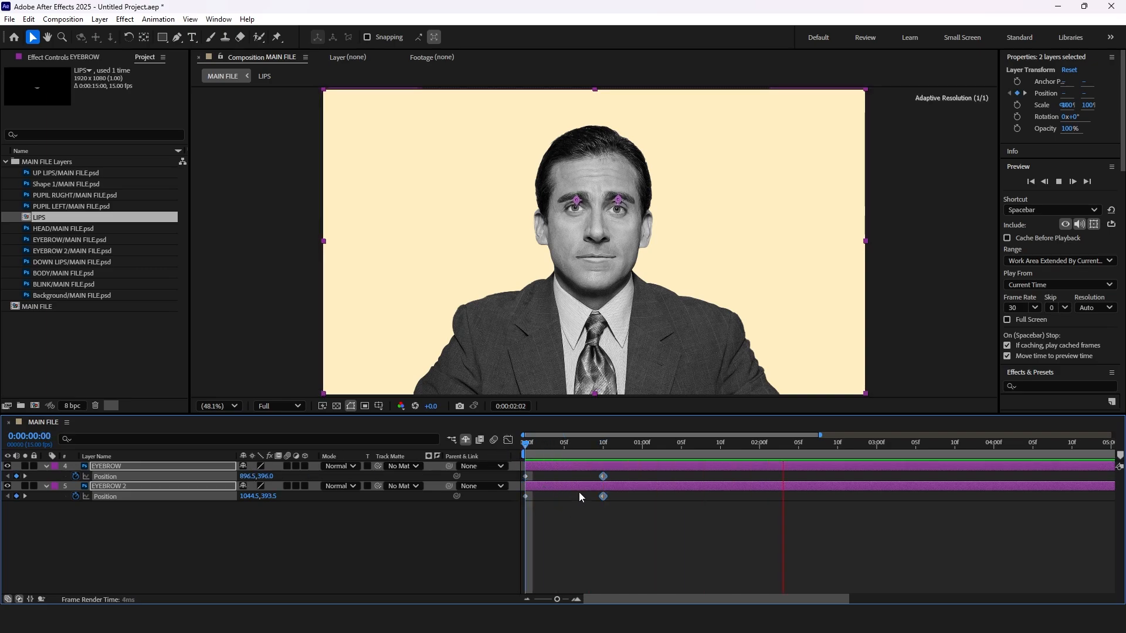
{"action": "left_click", "coordinate": [503, 527]}
{"action": "key", "text": "space"}
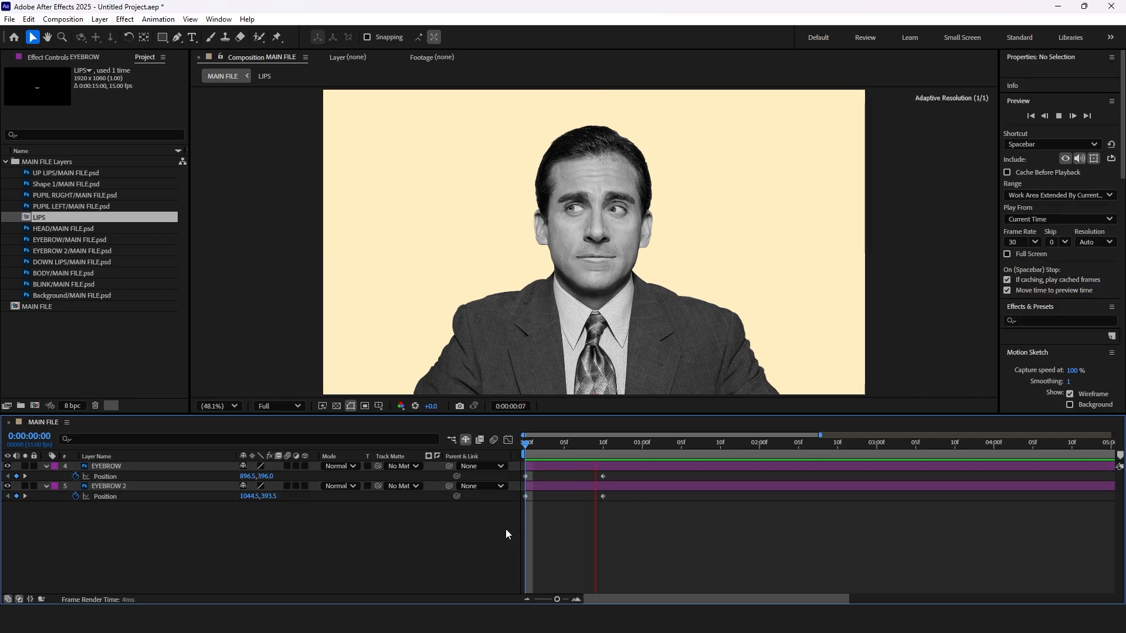
{"action": "key", "text": "space"}
Shift both eyebrows' Position keyframes to 1:00 and 1:10 and preview from frame 0.
{"action": "left_click_drag", "start_coordinate": [627, 500], "coordinate": [647, 472]}
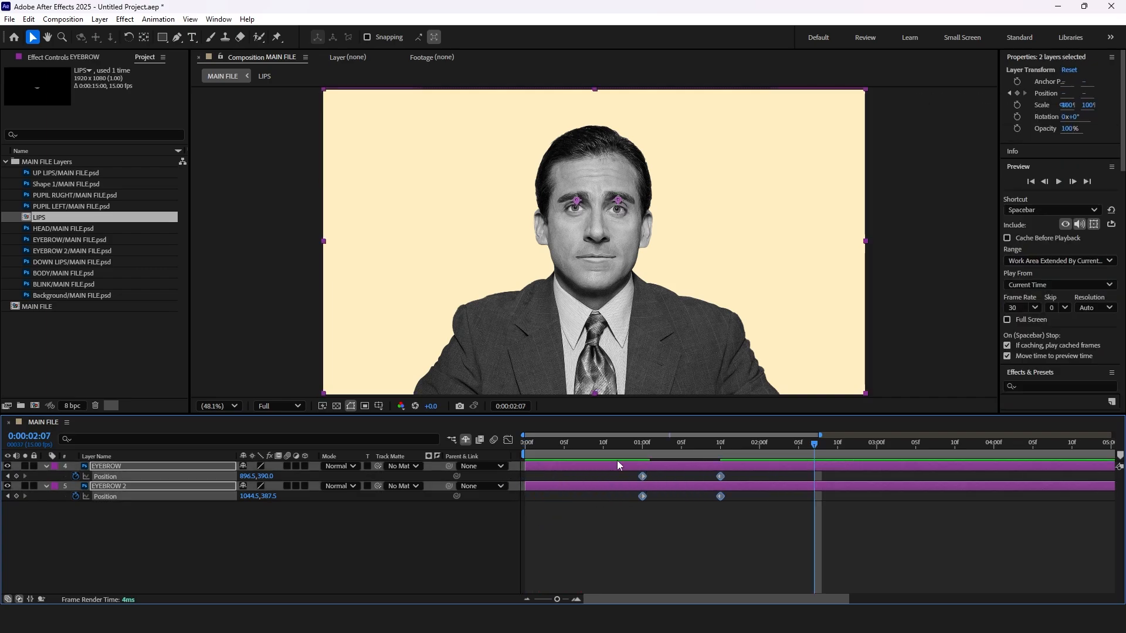
{"action": "key", "text": "Home"}
{"action": "key", "text": "space"}
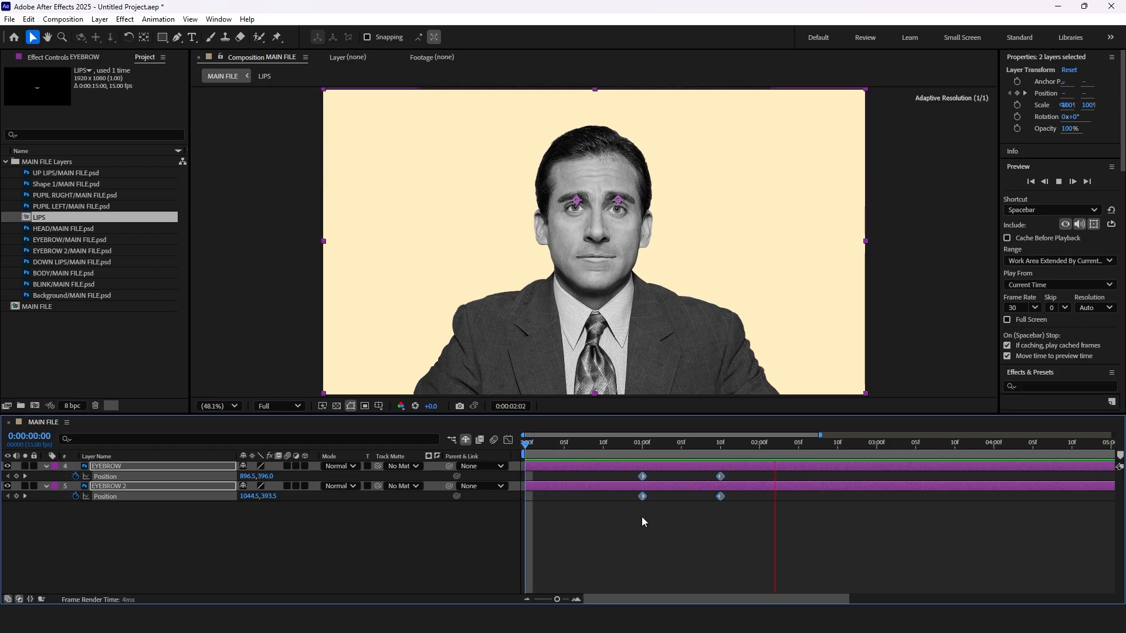
Copy both eyebrows' Position keyframes at 1:00 and paste them at 2:05 to bring the brows back down.
{"action": "left_click", "coordinate": [595, 492]}
{"action": "left_click_drag", "start_coordinate": [677, 499], "coordinate": [628, 473]}
{"action": "key", "text": "ctrl+c"}
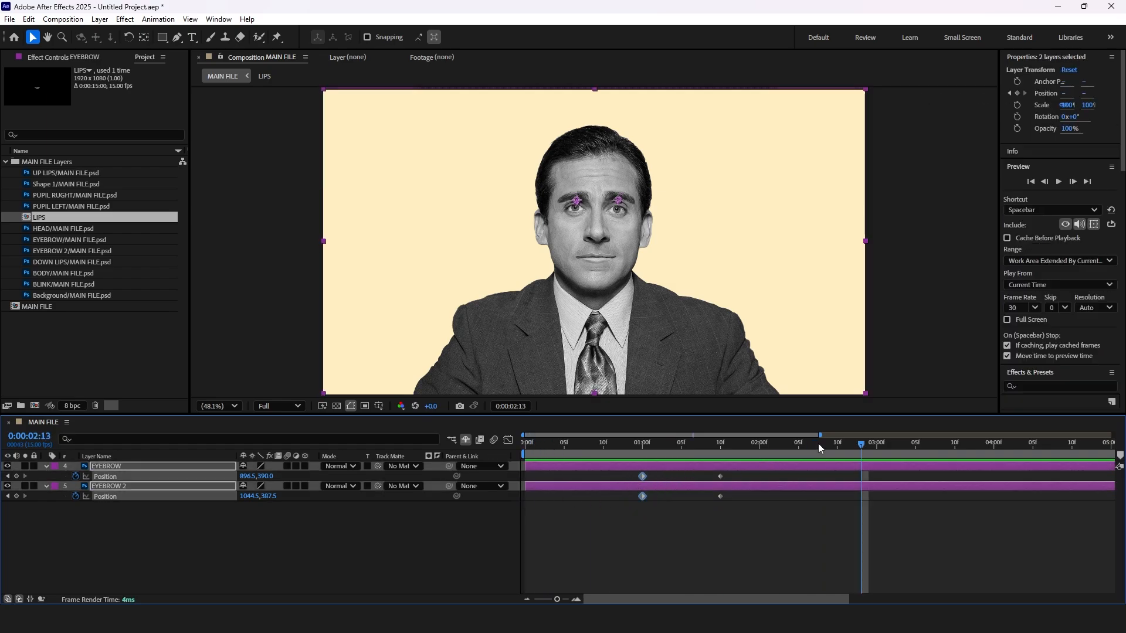
{"action": "left_click_drag", "start_coordinate": [818, 443], "coordinate": [799, 444]}
{"action": "key", "text": "ctrl+v"}
Apply Easy Ease to all eyebrow Position keyframes and preview the brow raise across the extended timeline view.
{"action": "left_click_drag", "start_coordinate": [828, 505], "coordinate": [600, 472]}
{"action": "key", "text": "F9"}
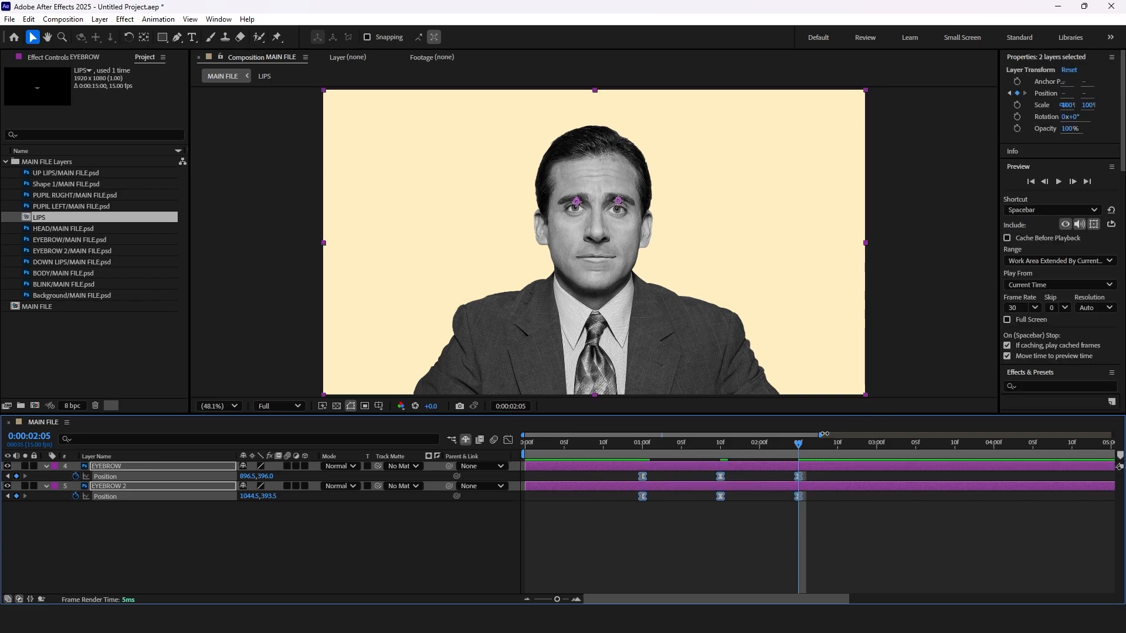
{"action": "left_click_drag", "start_coordinate": [820, 434], "coordinate": [1113, 434]}
{"action": "key", "text": "space"}
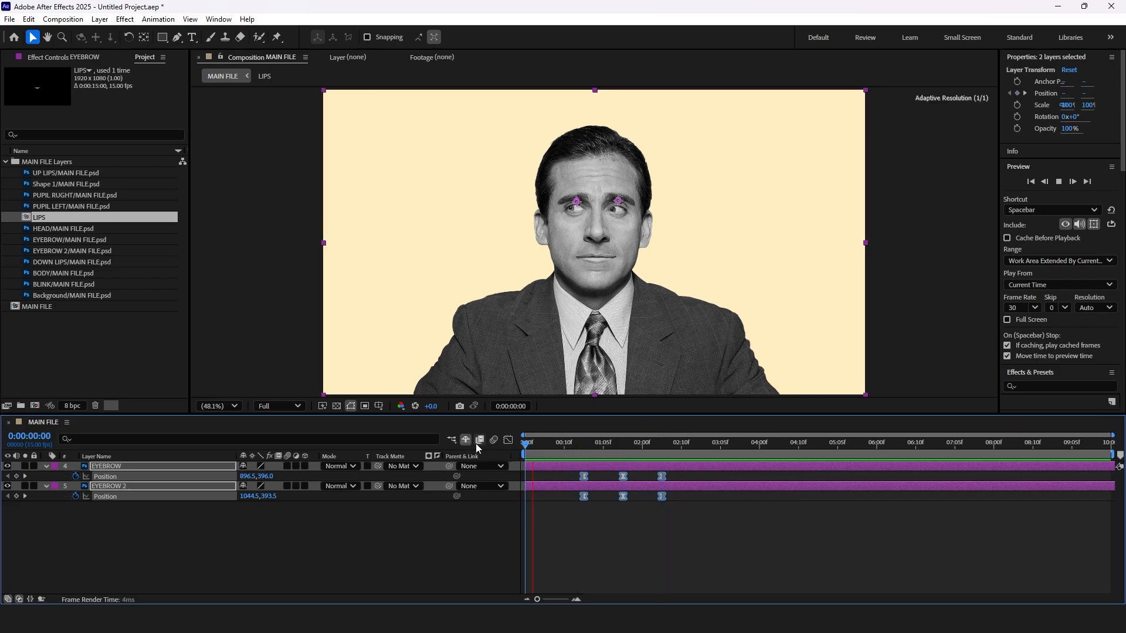
{"action": "left_click", "coordinate": [657, 511]}
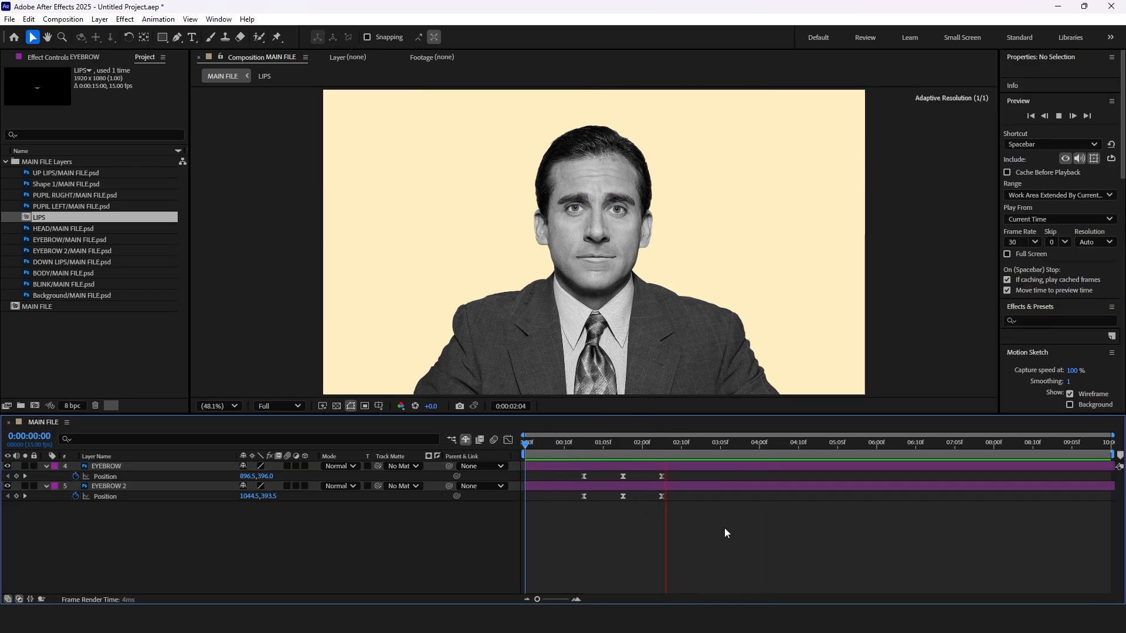
Compress the eyebrow keyframes proportionally so the last pair falls at about 1:11, and preview the faster brow raise.
{"action": "left_click_drag", "start_coordinate": [685, 510], "coordinate": [554, 474]}
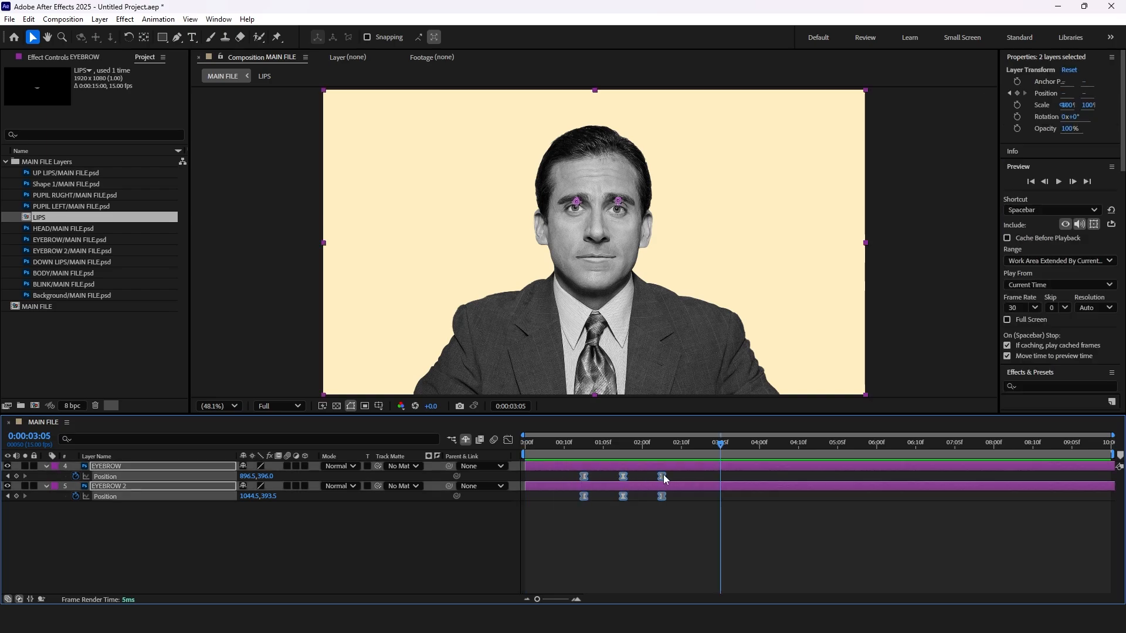
{"action": "left_click_drag", "start_coordinate": [663, 474], "coordinate": [627, 474]}
{"action": "left_click_drag", "start_coordinate": [537, 449], "coordinate": [514, 449]}
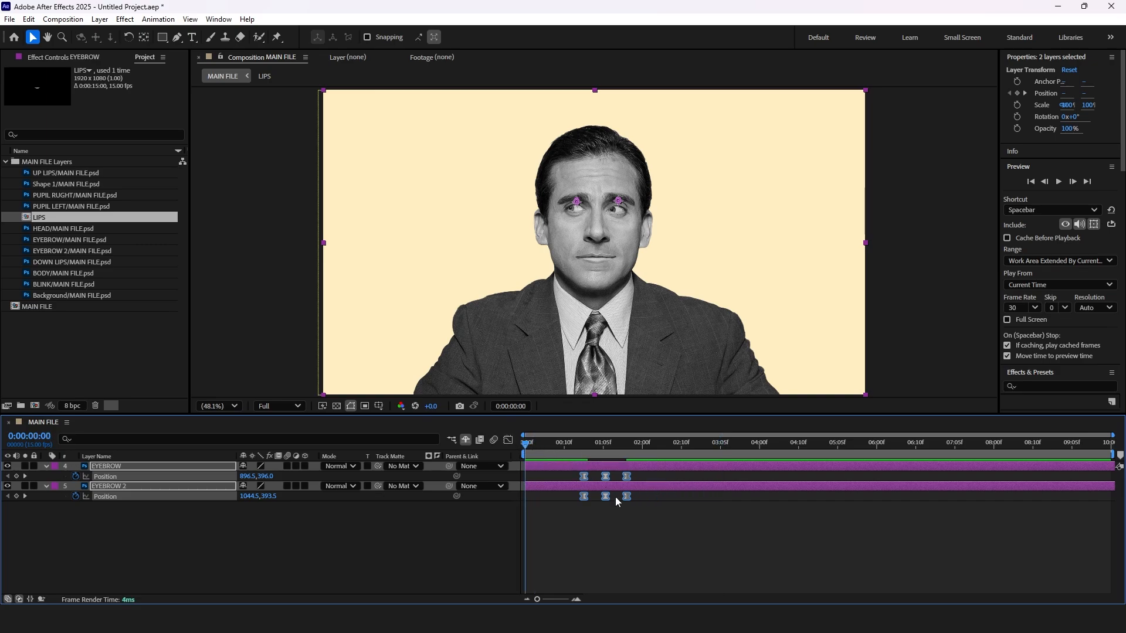
{"action": "left_click", "coordinate": [649, 529]}
{"action": "key", "text": "space"}
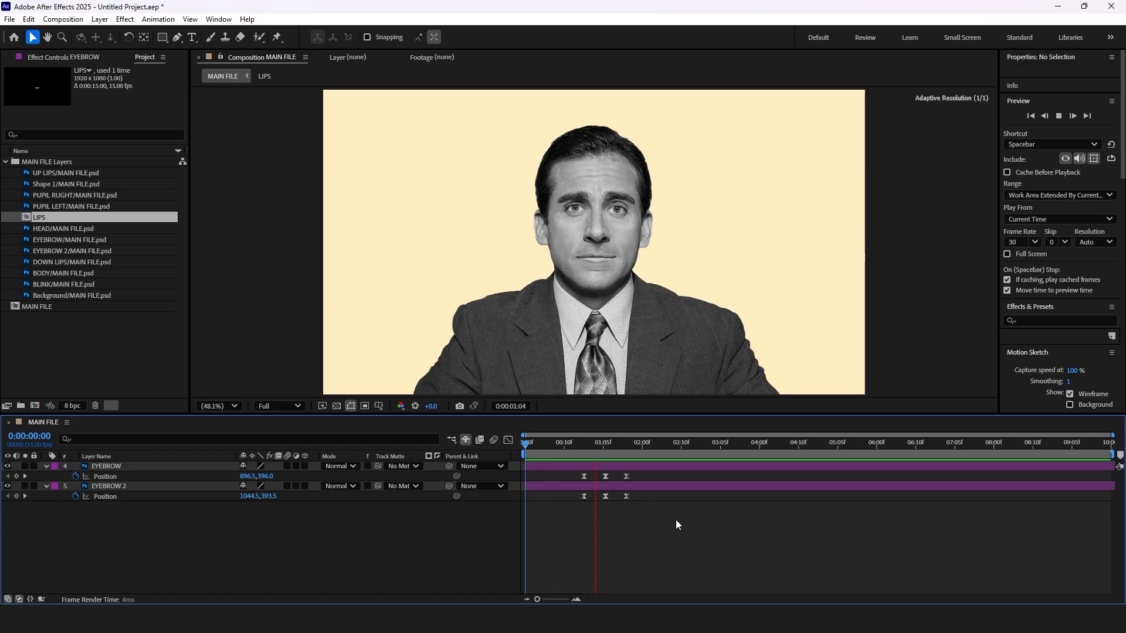
{"action": "key", "text": "space"}
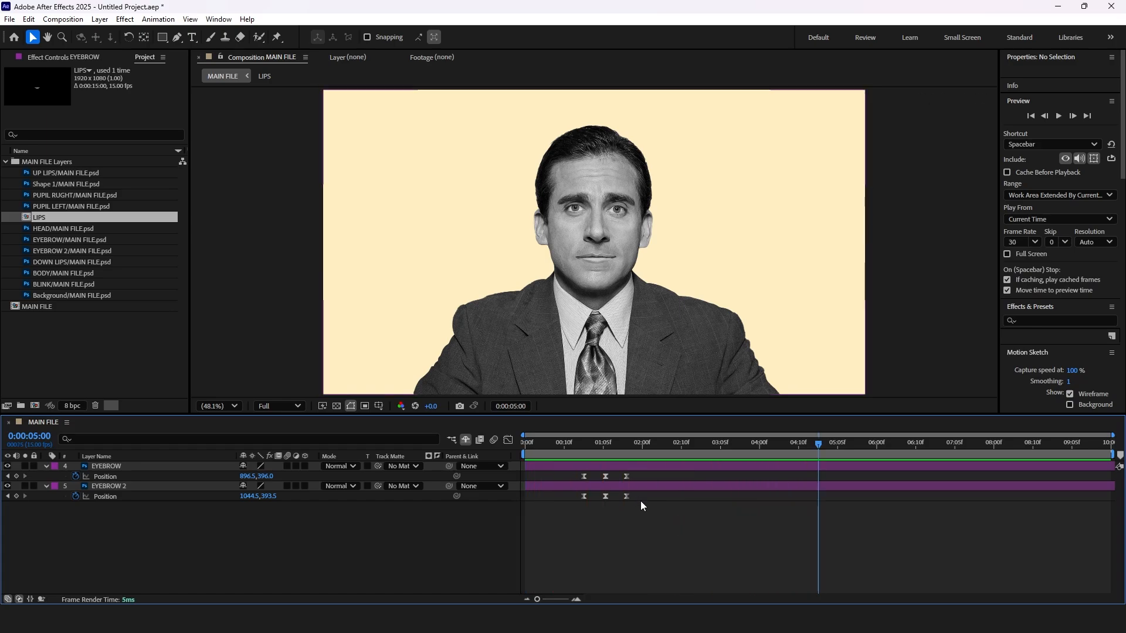
Copy all eyebrow Position keyframes, paste them at 7:05, and preview the repeated brow raise from frame 0.
{"action": "left_click_drag", "start_coordinate": [640, 502], "coordinate": [551, 470]}
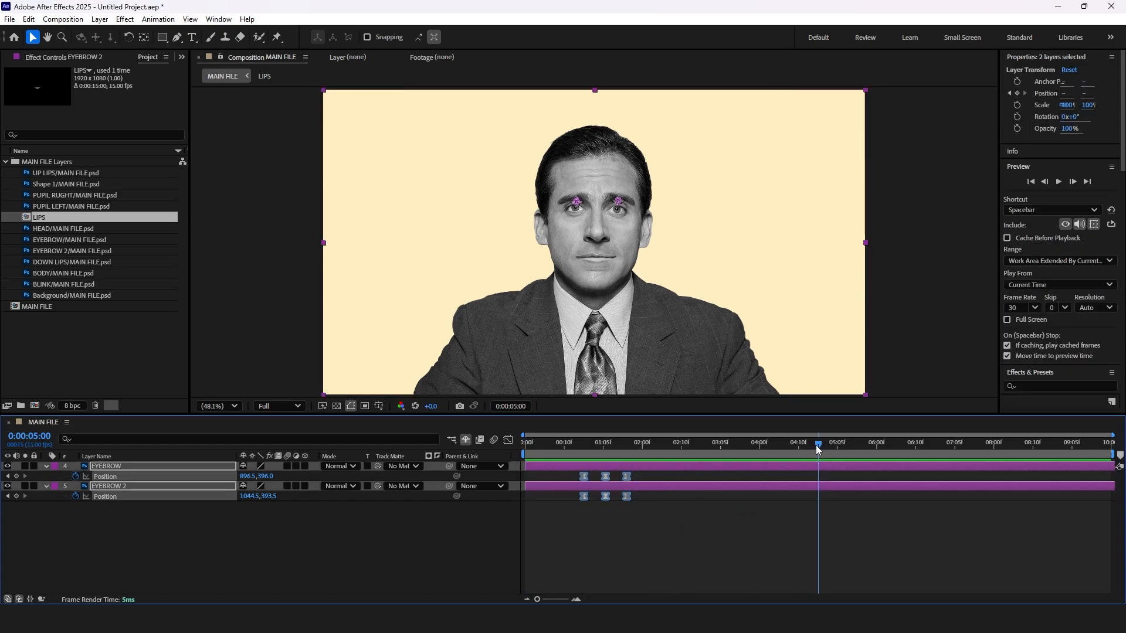
{"action": "left_click_drag", "start_coordinate": [819, 450], "coordinate": [956, 449]}
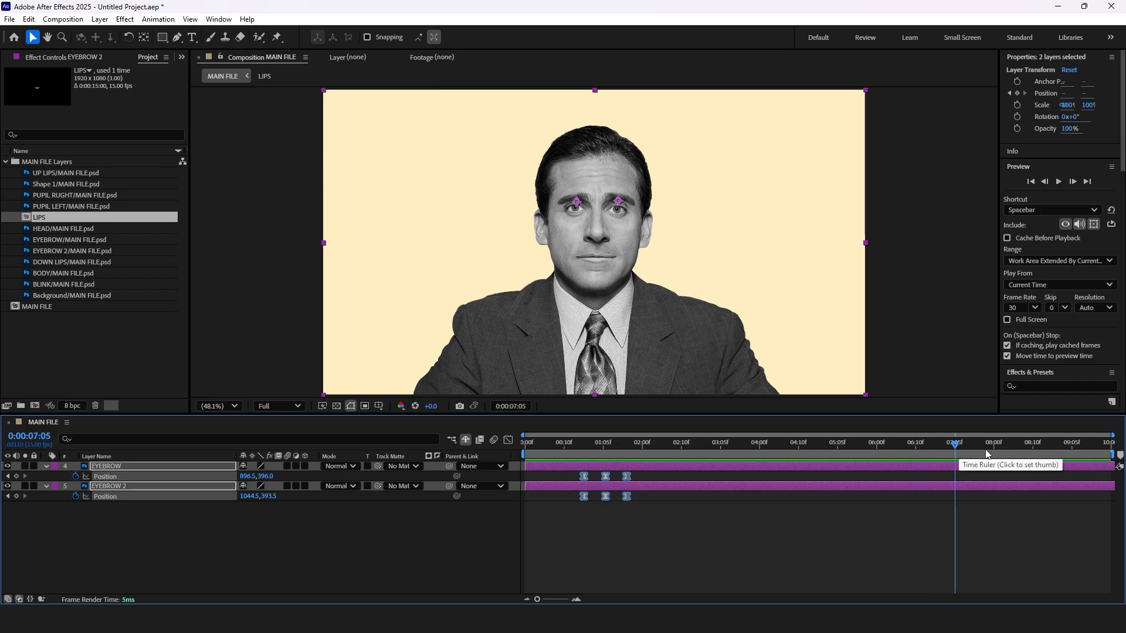
{"action": "key", "text": "ctrl+v"}
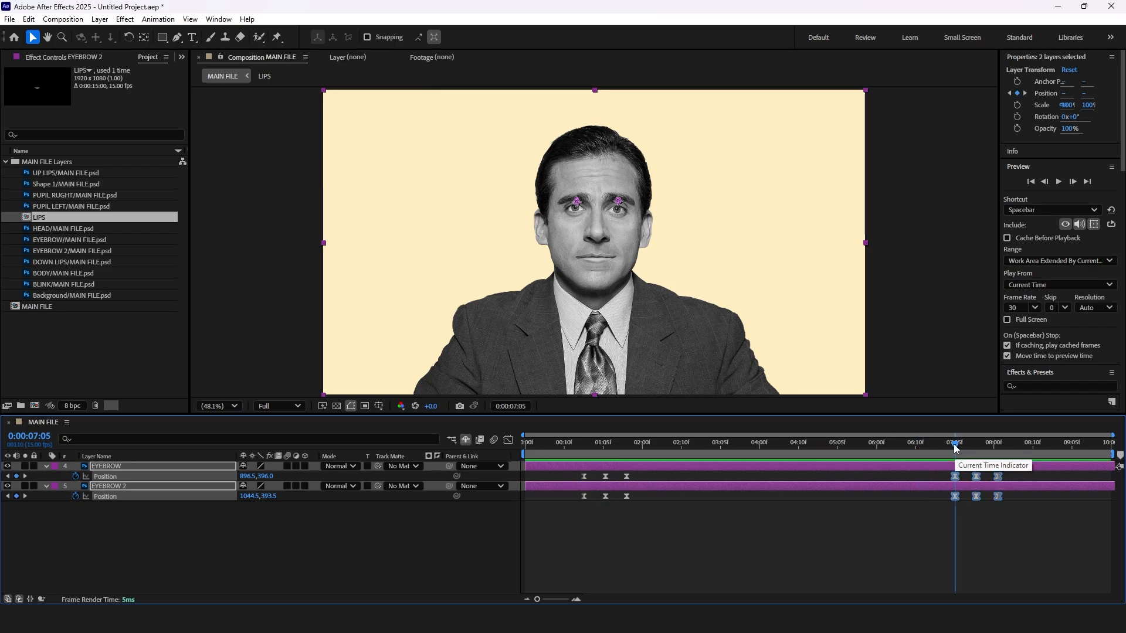
{"action": "left_click_drag", "start_coordinate": [955, 444], "coordinate": [512, 452]}
{"action": "key", "text": "space"}
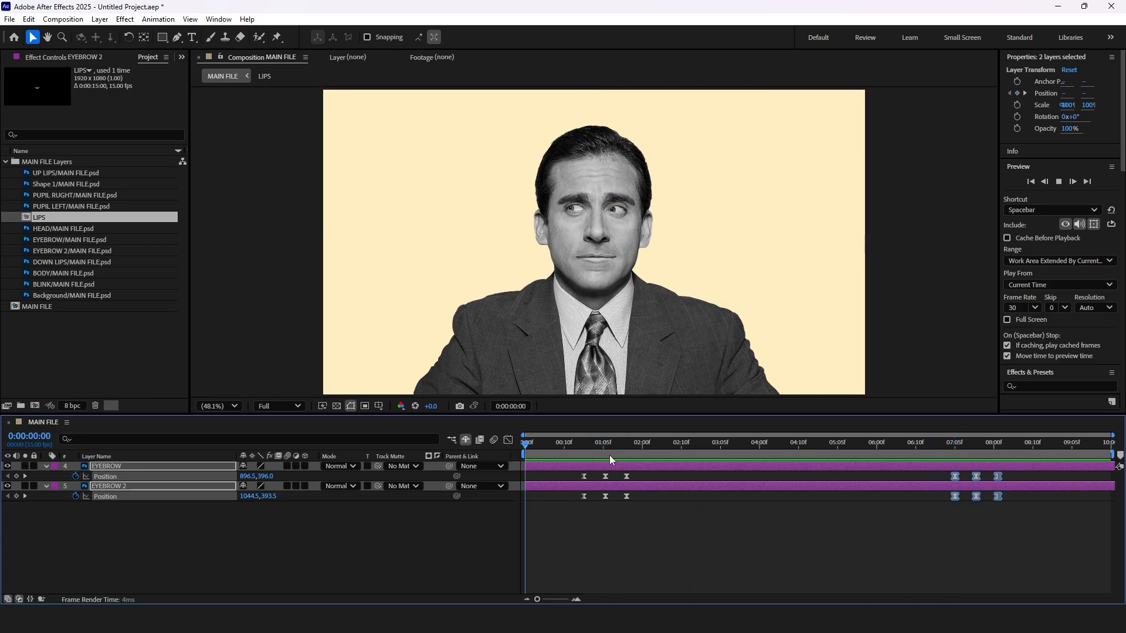
{"action": "left_click", "coordinate": [759, 548]}
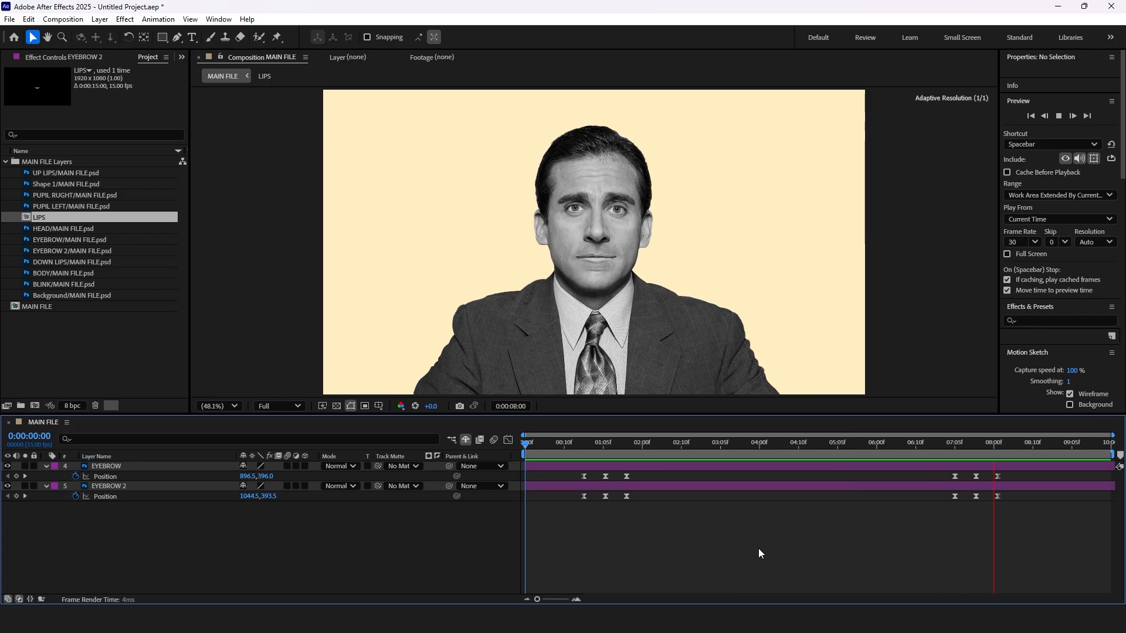
Stop the preview, show all the shy layers in MAIN FILE again and collapse the properties of every layer.
{"action": "key", "text": "space"}
{"action": "left_click", "coordinate": [466, 440]}
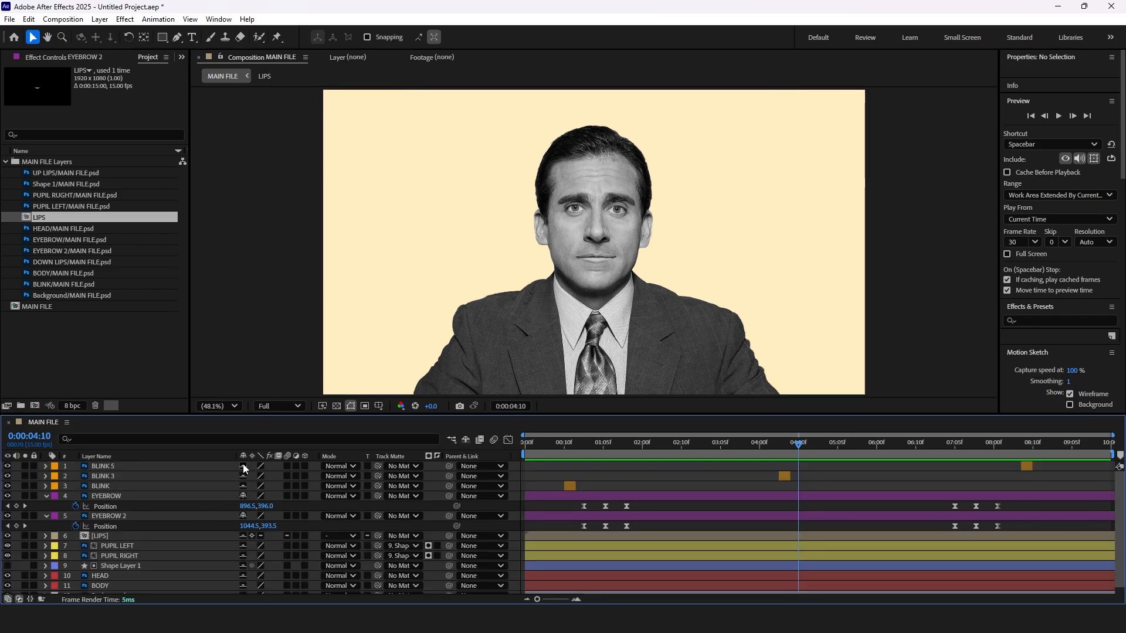
{"action": "key", "text": "ctrl+a"}
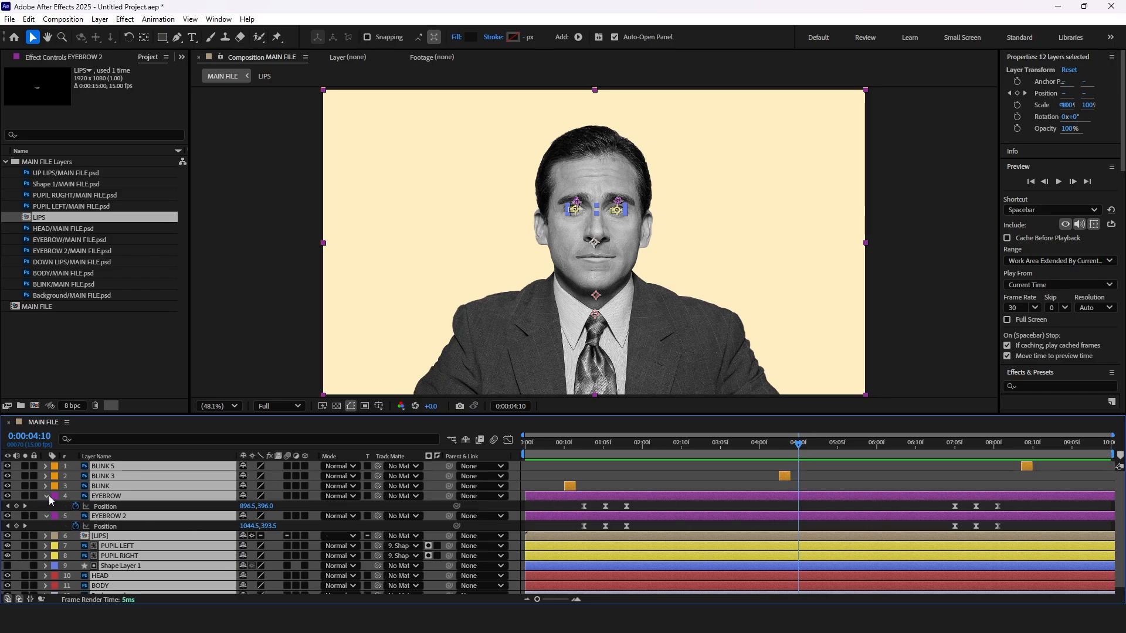
{"action": "left_click", "coordinate": [47, 496]}
{"action": "left_click", "coordinate": [156, 586]}
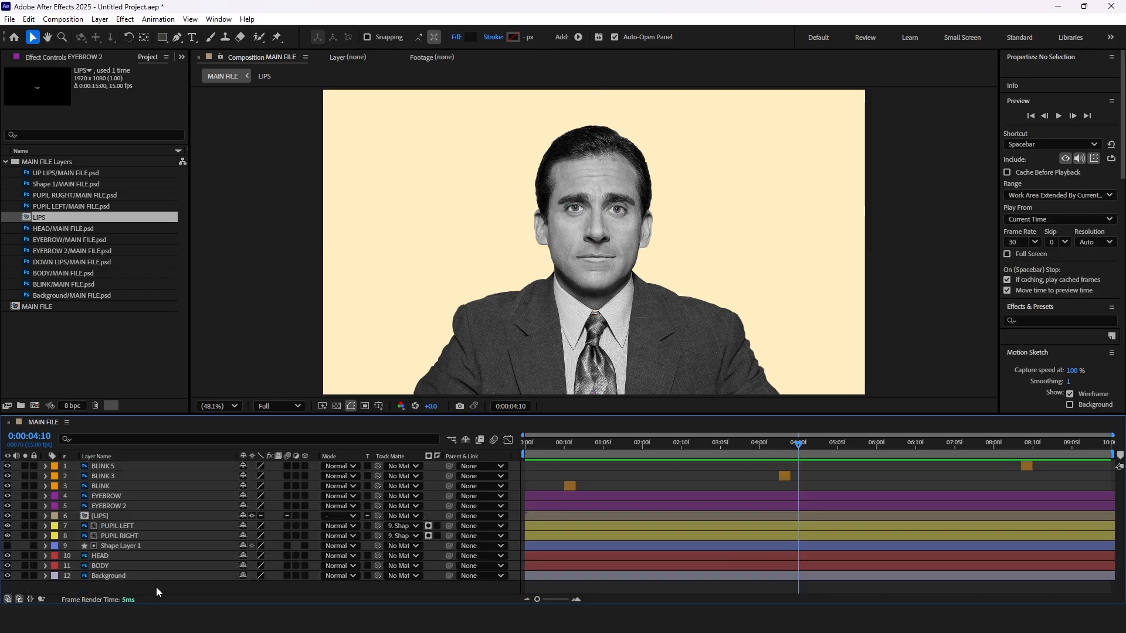
Open the LIPS precomposition at frame 0 for a close view of the lips.
{"action": "double_click", "coordinate": [100, 516]}
{"action": "key", "text": "Home"}
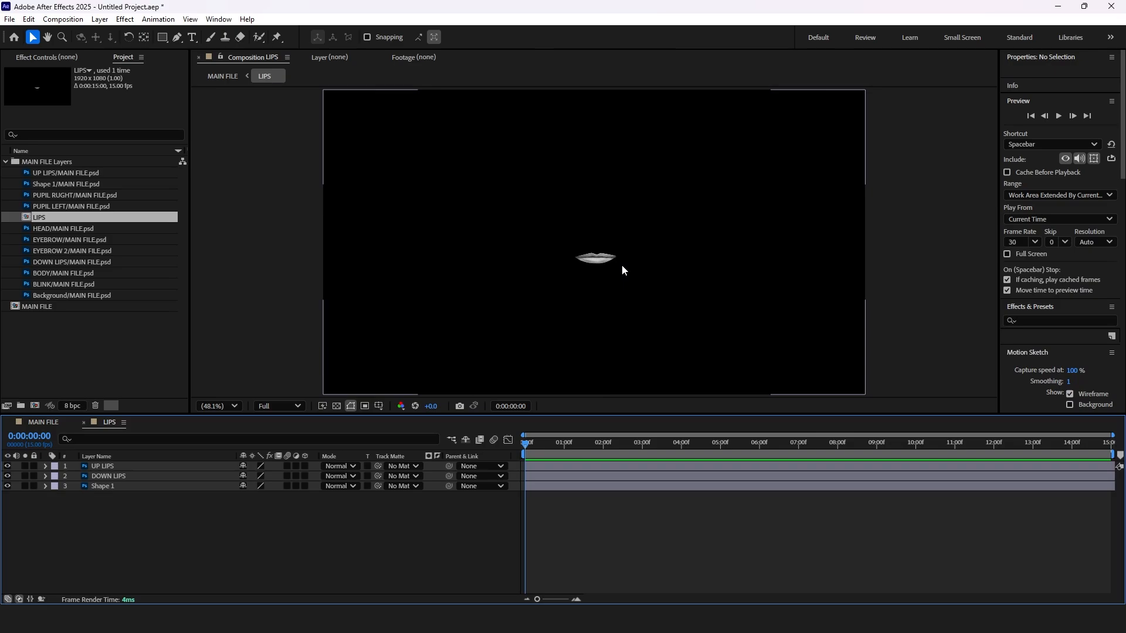
{"action": "scroll", "coordinate": [621, 265], "scroll_direction": "up", "scroll_amount": 3}
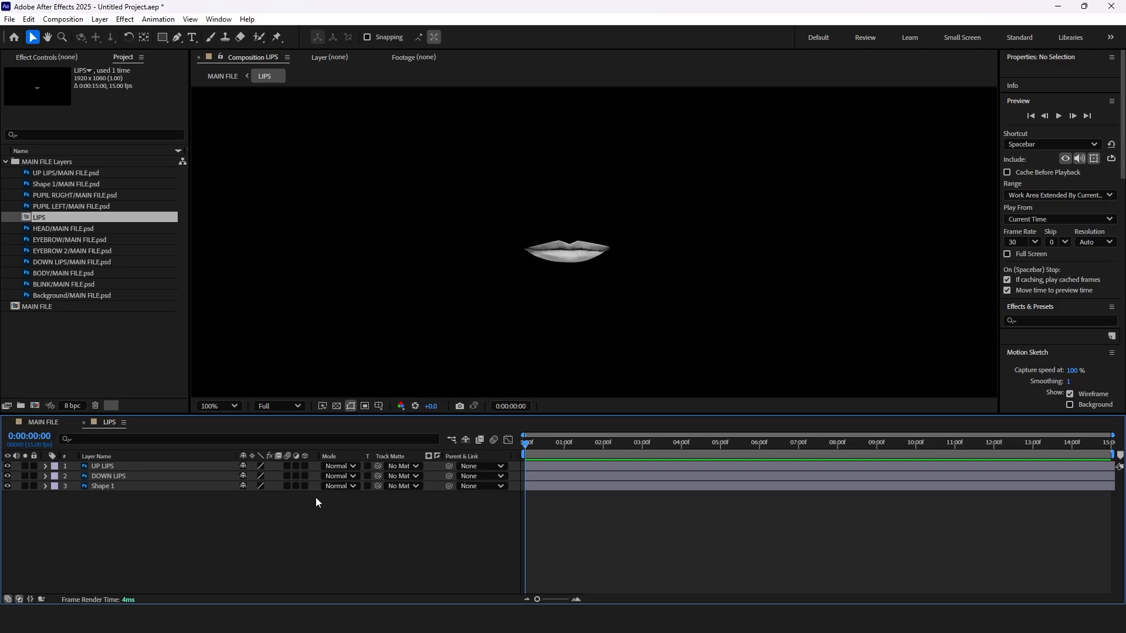
Add a full-frame white (ffffff) rectangle shape as a locked background layer beneath the lip layers.
{"action": "left_click", "coordinate": [162, 37]}
{"action": "left_click", "coordinate": [369, 37]}
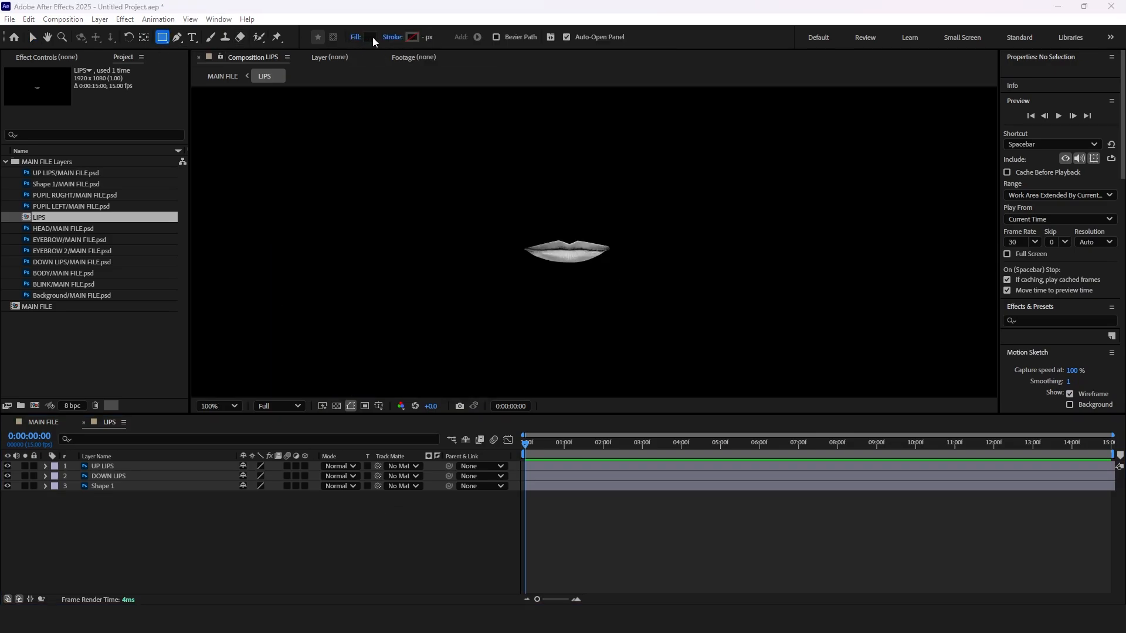
{"action": "type", "text": "ffffff"}
{"action": "key", "text": "Return"}
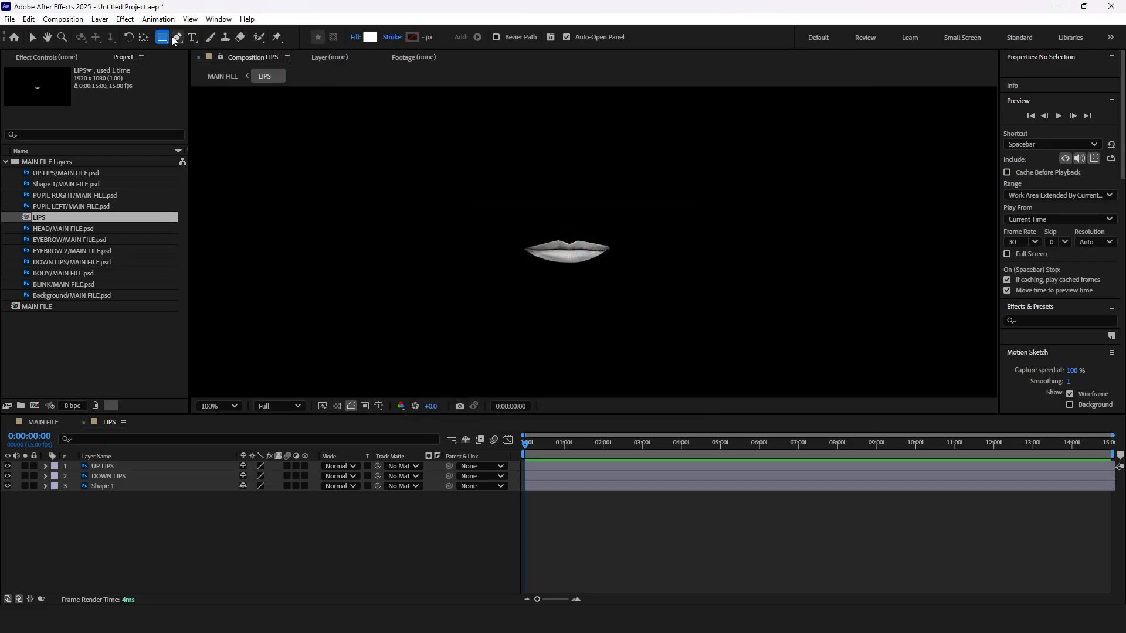
{"action": "double_click", "coordinate": [163, 38]}
{"action": "left_click_drag", "start_coordinate": [109, 466], "coordinate": [120, 546]}
{"action": "left_click", "coordinate": [45, 496]}
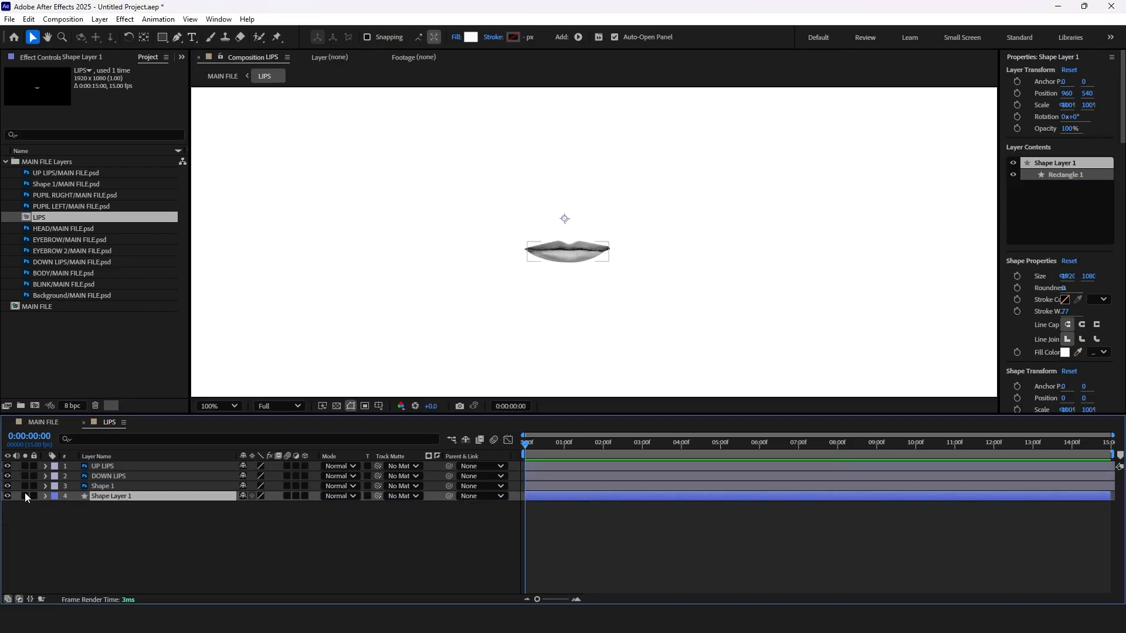
{"action": "left_click", "coordinate": [33, 496]}
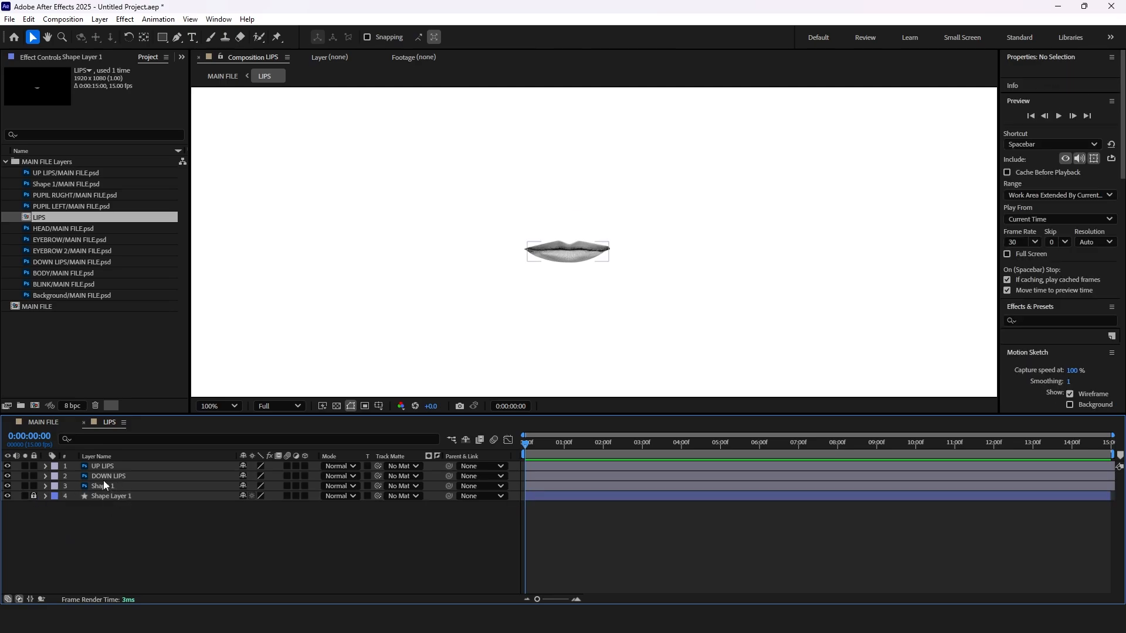
Isolate the UP LIPS layer and move its anchor point to the bottom centre of the upper lip.
{"action": "left_click", "coordinate": [103, 466]}
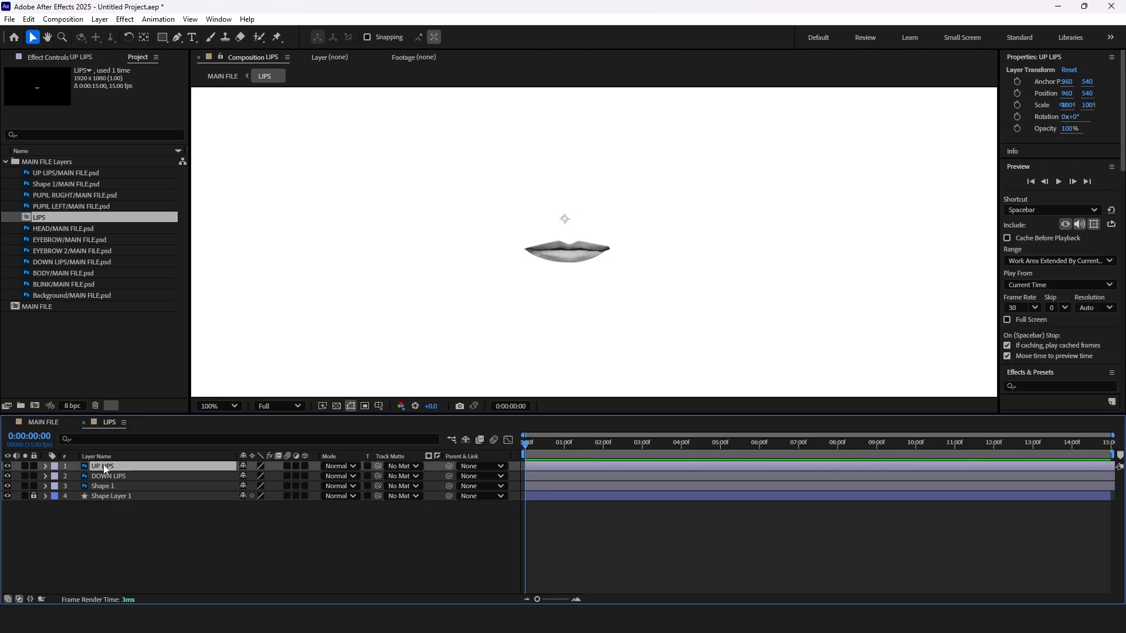
{"action": "left_click", "coordinate": [25, 466]}
{"action": "key", "text": "y"}
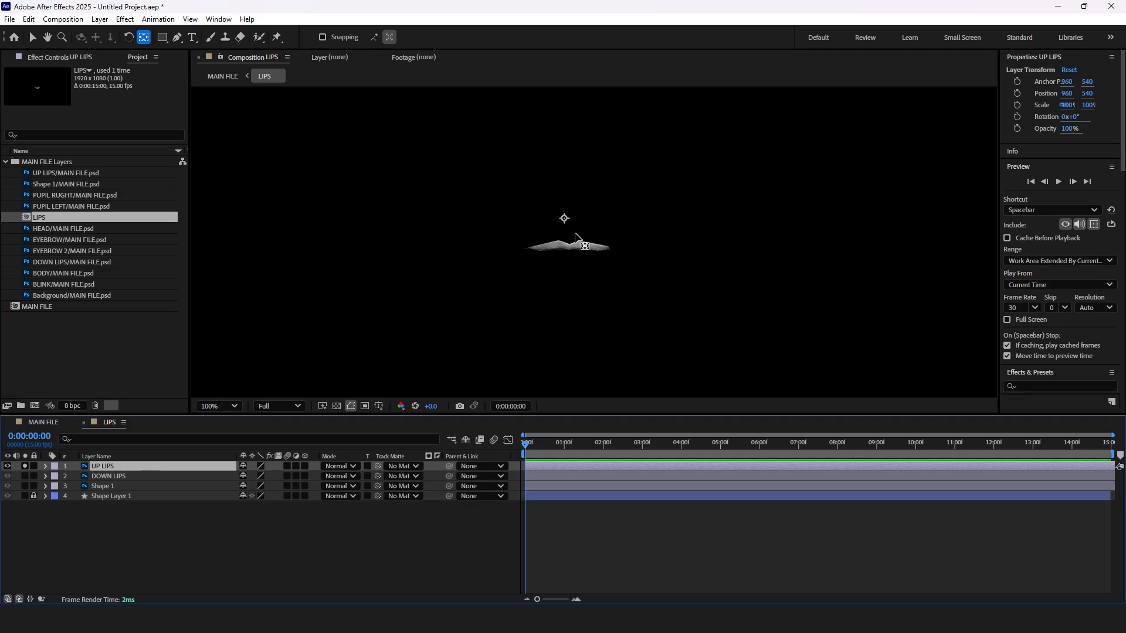
{"action": "scroll", "coordinate": [564, 223], "scroll_direction": "up", "scroll_amount": 3}
{"action": "left_click_drag", "start_coordinate": [514, 193], "coordinate": [535, 317]}
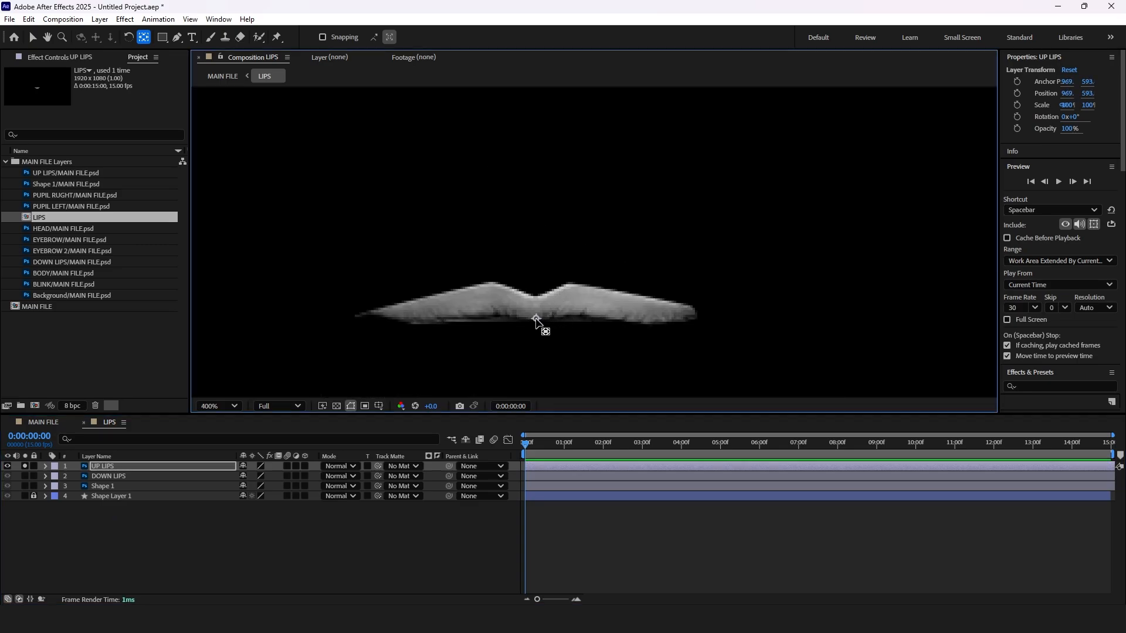
{"action": "left_click", "coordinate": [24, 466]}
Isolate the DOWN LIPS layer and move its anchor point to the top centre of the lower lip.
{"action": "left_click", "coordinate": [24, 476]}
{"action": "left_click", "coordinate": [104, 476]}
{"action": "left_click_drag", "start_coordinate": [515, 194], "coordinate": [528, 329]}
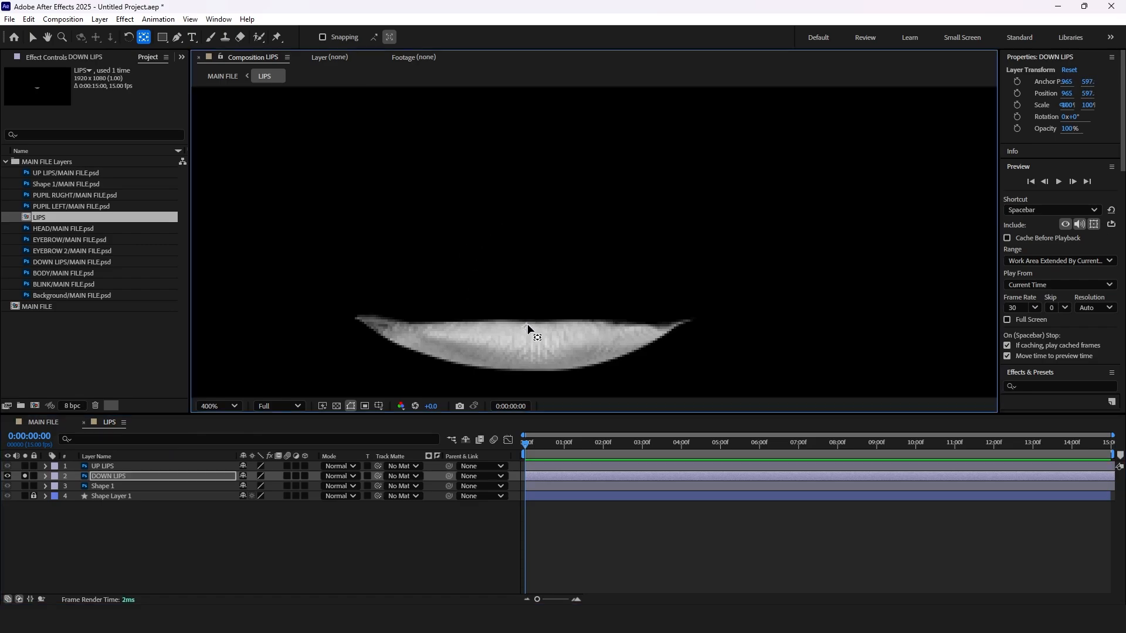
{"action": "left_click", "coordinate": [25, 476]}
Solo Shape 1 against the white background, centre its anchor point on the black mouth shape, and restore all layers' visibility.
{"action": "left_click", "coordinate": [25, 486]}
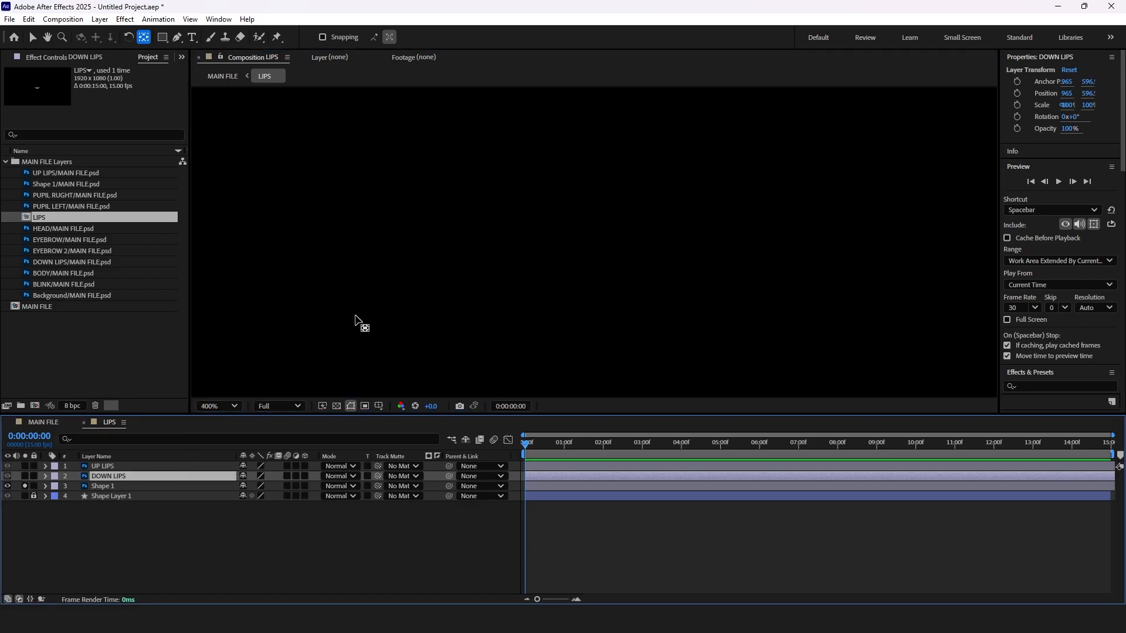
{"action": "left_click", "coordinate": [25, 496]}
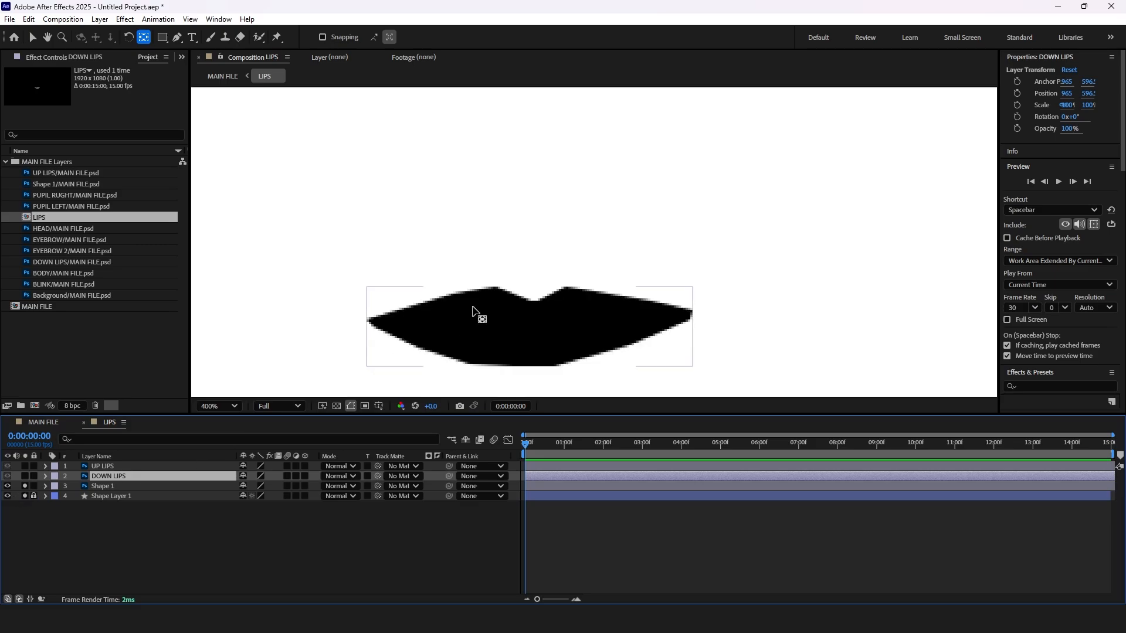
{"action": "left_click", "coordinate": [108, 486]}
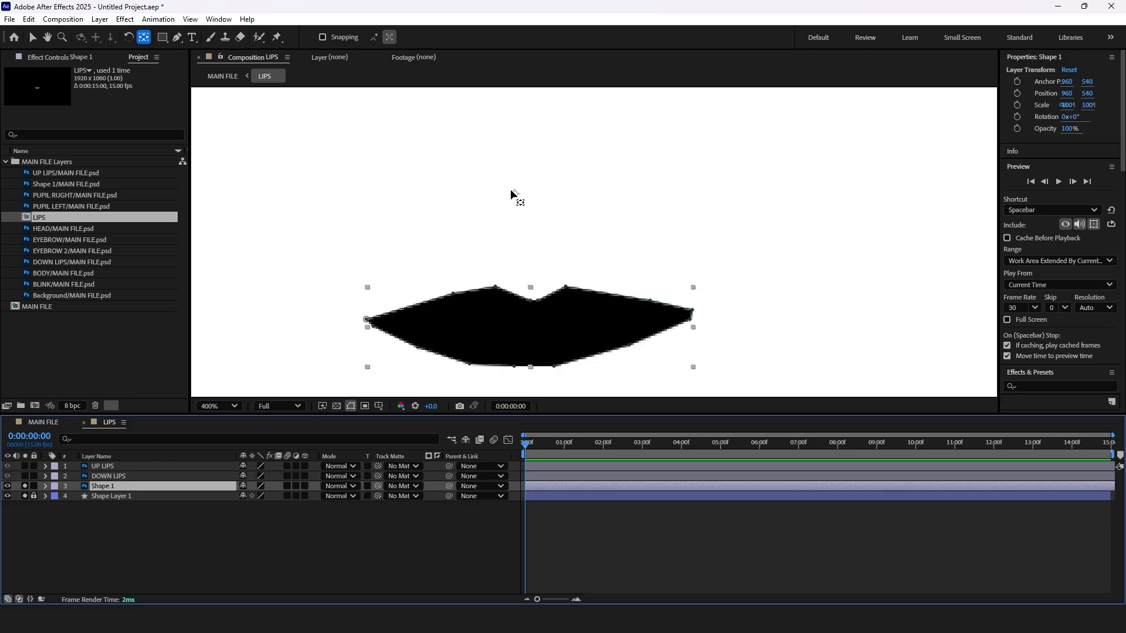
{"action": "left_click_drag", "start_coordinate": [526, 325], "coordinate": [533, 330]}
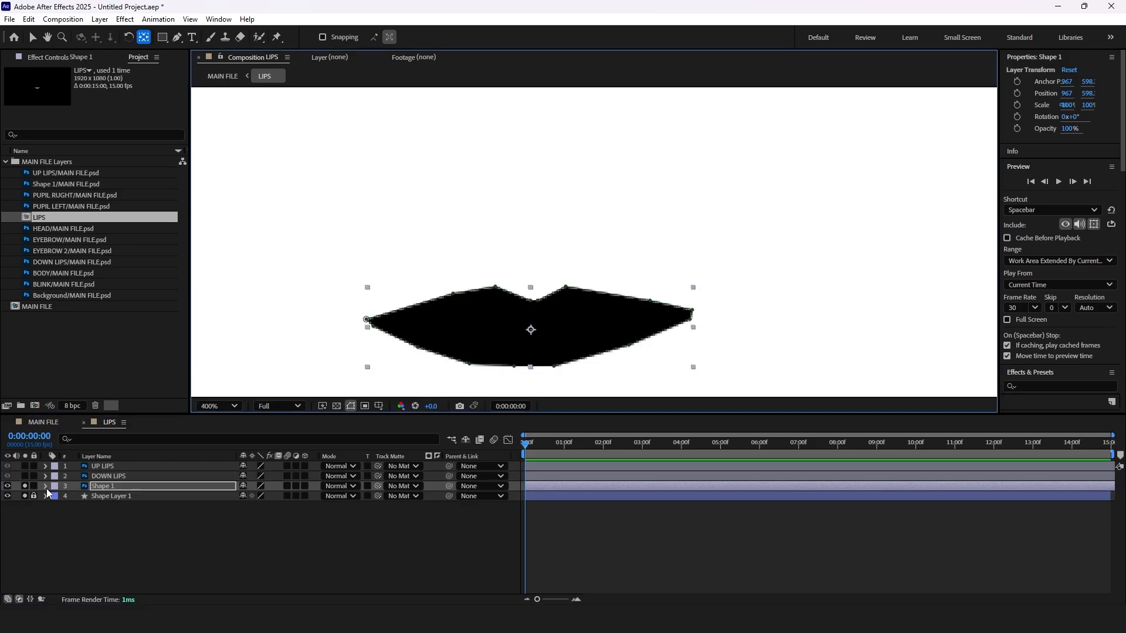
{"action": "left_click", "coordinate": [277, 516]}
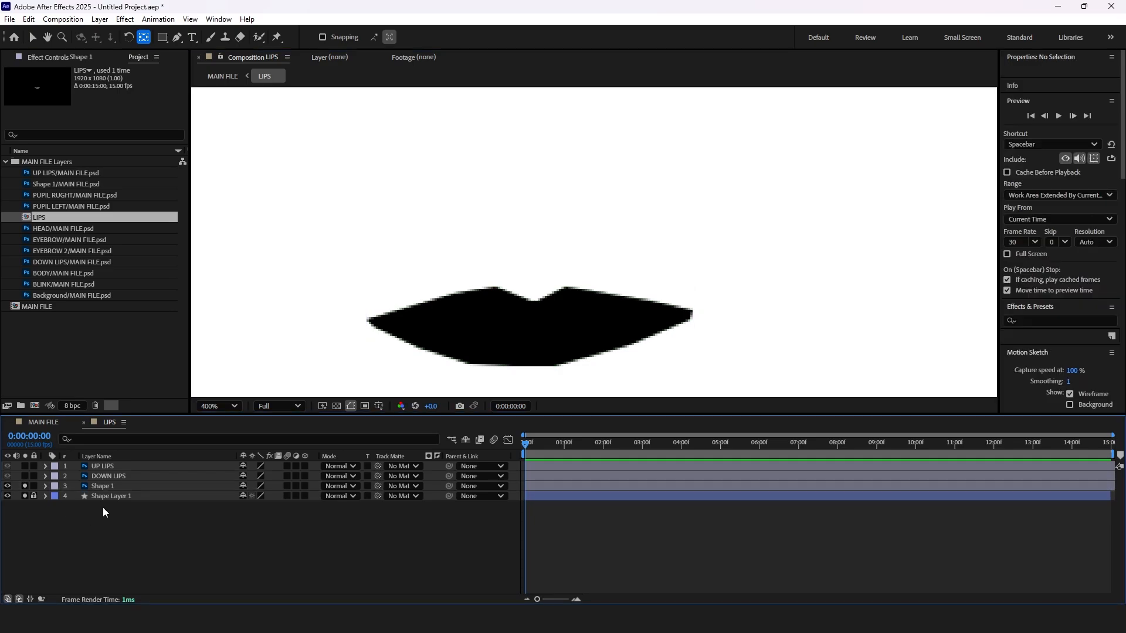
{"action": "left_click", "coordinate": [25, 486]}
{"action": "left_click", "coordinate": [24, 496]}
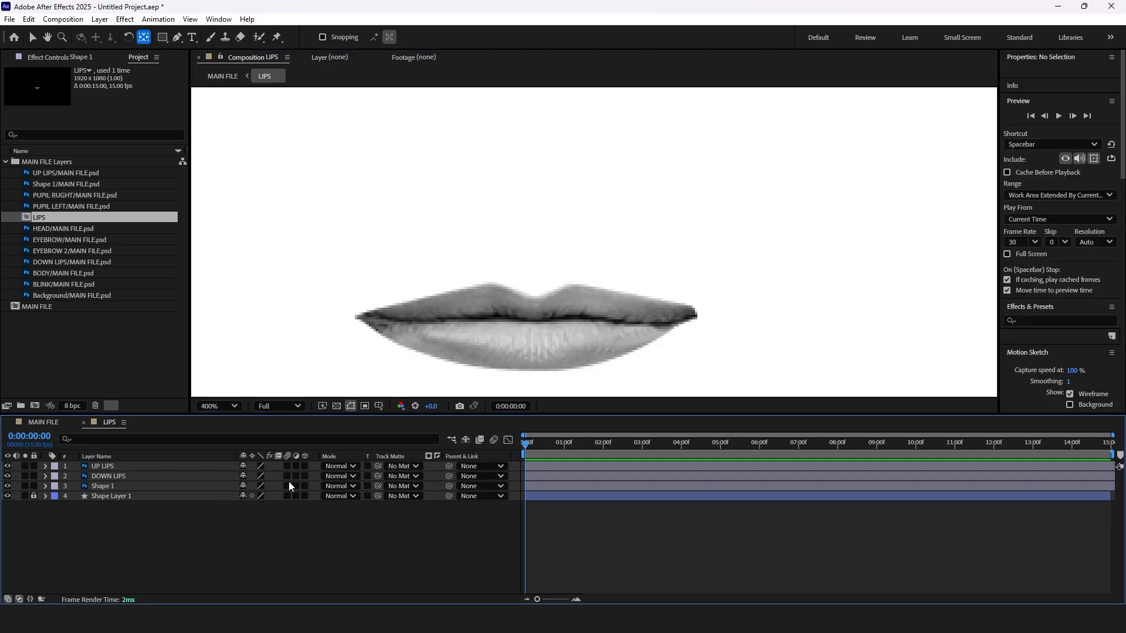
Solo UP LIPS and place Puppet pins at the upper lip's left corner, top centre and right corner.
{"action": "left_click_drag", "start_coordinate": [519, 326], "coordinate": [562, 236]}
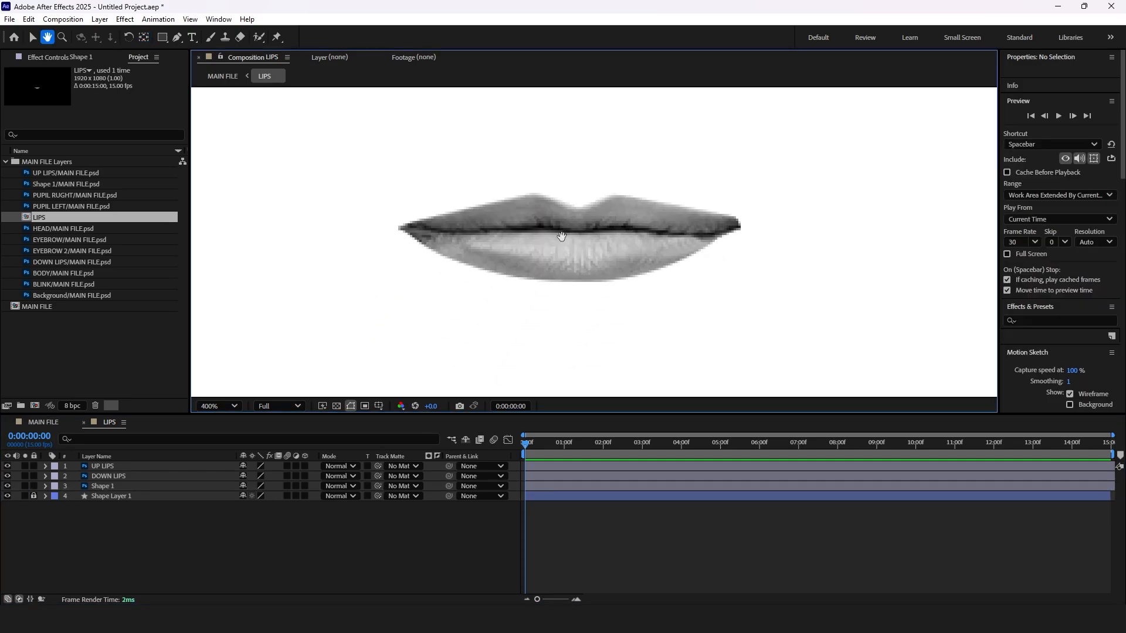
{"action": "left_click", "coordinate": [100, 467]}
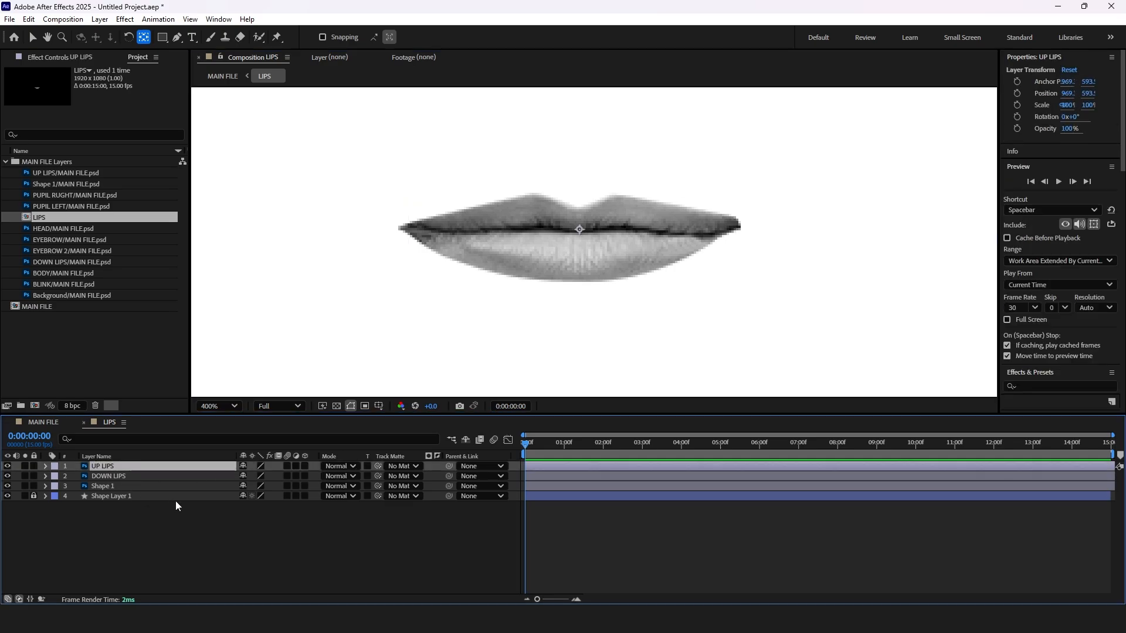
{"action": "left_click", "coordinate": [277, 37]}
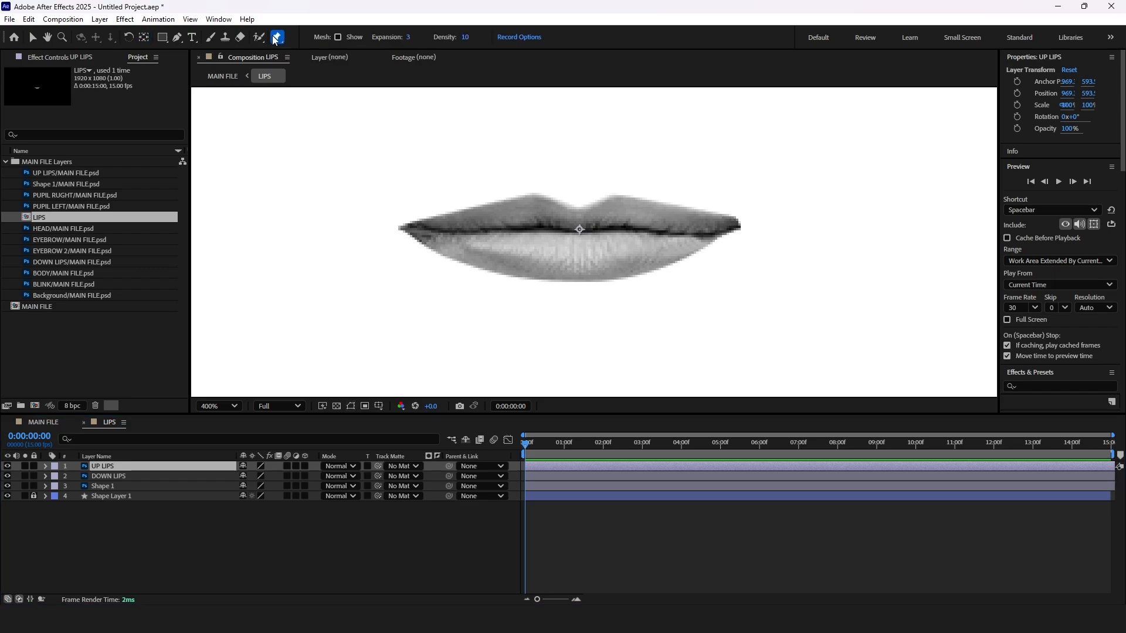
{"action": "left_click", "coordinate": [25, 466]}
{"action": "left_click", "coordinate": [25, 496]}
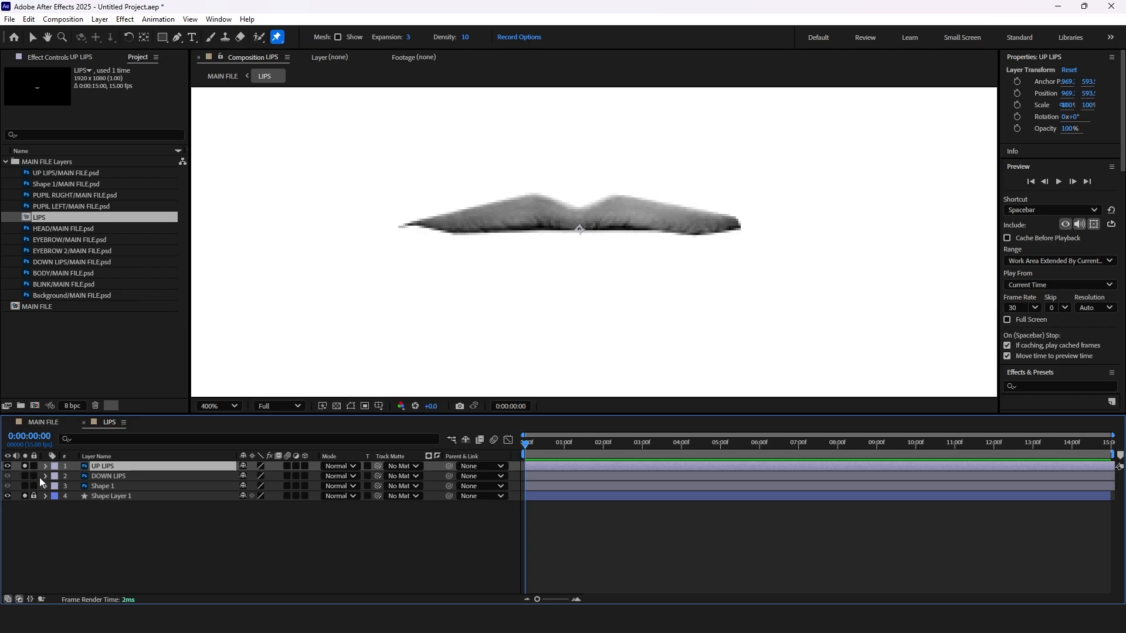
{"action": "left_click", "coordinate": [25, 496]}
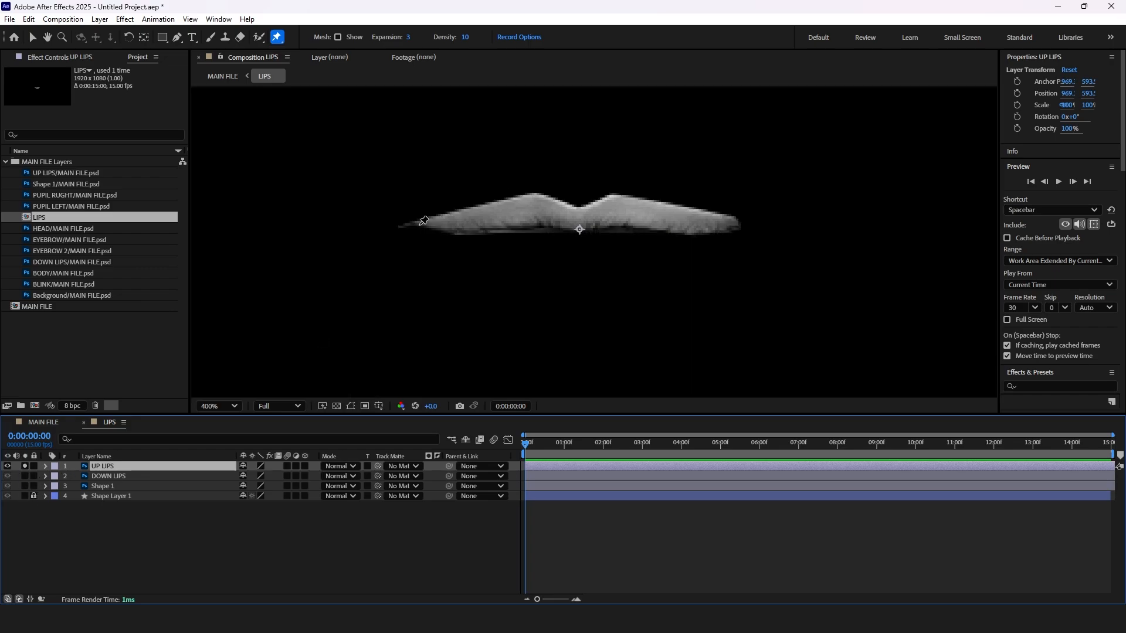
{"action": "left_click", "coordinate": [420, 223]}
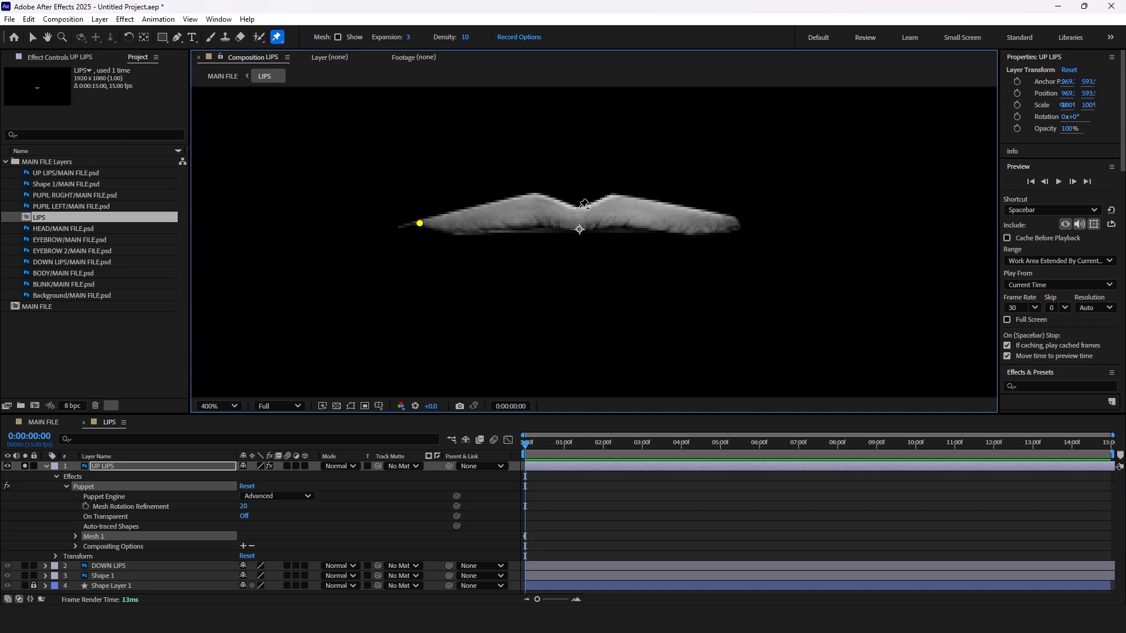
{"action": "left_click", "coordinate": [579, 208]}
{"action": "left_click", "coordinate": [736, 224]}
Test the upper lip's Puppet pins by raising the centre and pulling the corners inward, and undo the deformations.
{"action": "left_click_drag", "start_coordinate": [579, 208], "coordinate": [579, 167]}
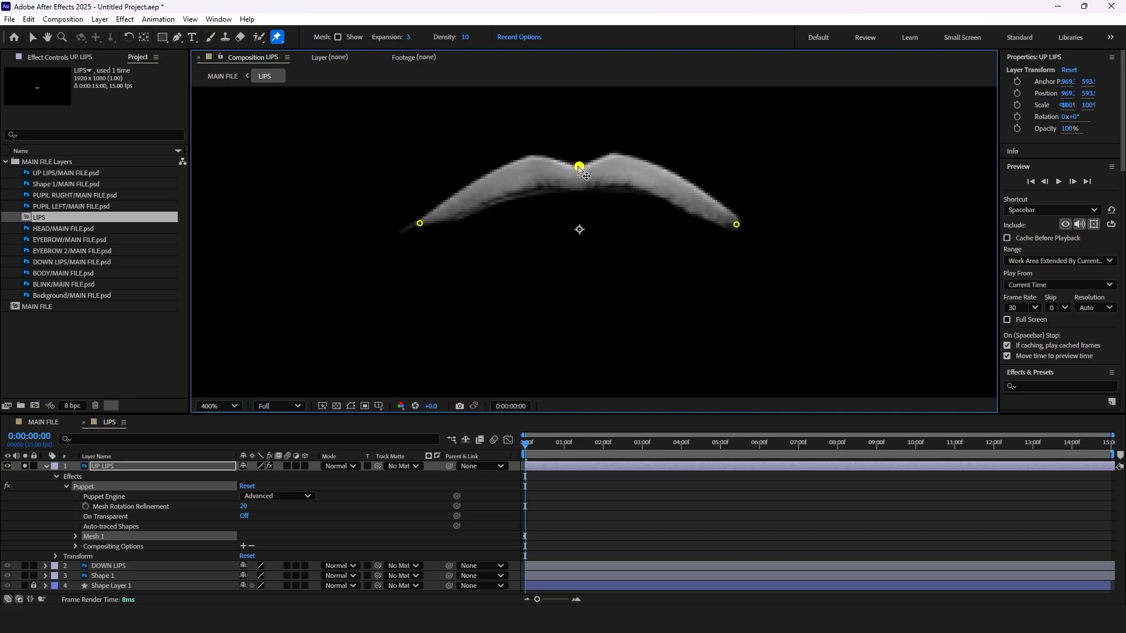
{"action": "key", "text": "ctrl+z"}
{"action": "left_click_drag", "start_coordinate": [419, 224], "coordinate": [483, 225]}
{"action": "key", "text": "ctrl+z"}
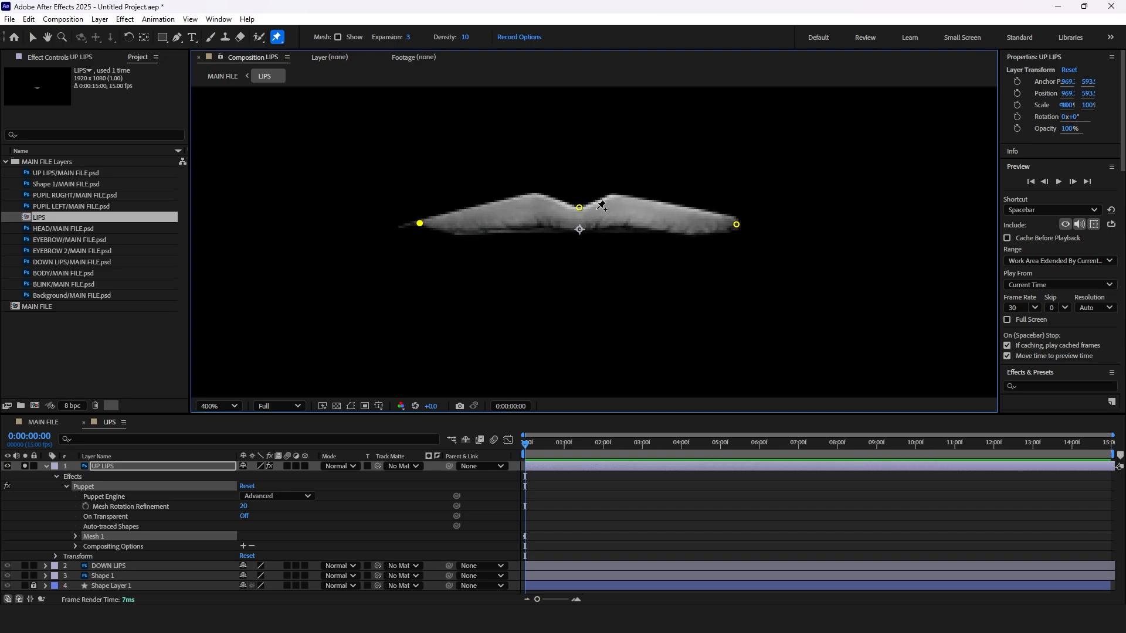
{"action": "left_click_drag", "start_coordinate": [580, 207], "coordinate": [578, 175]}
{"action": "left_click_drag", "start_coordinate": [419, 223], "coordinate": [465, 224]}
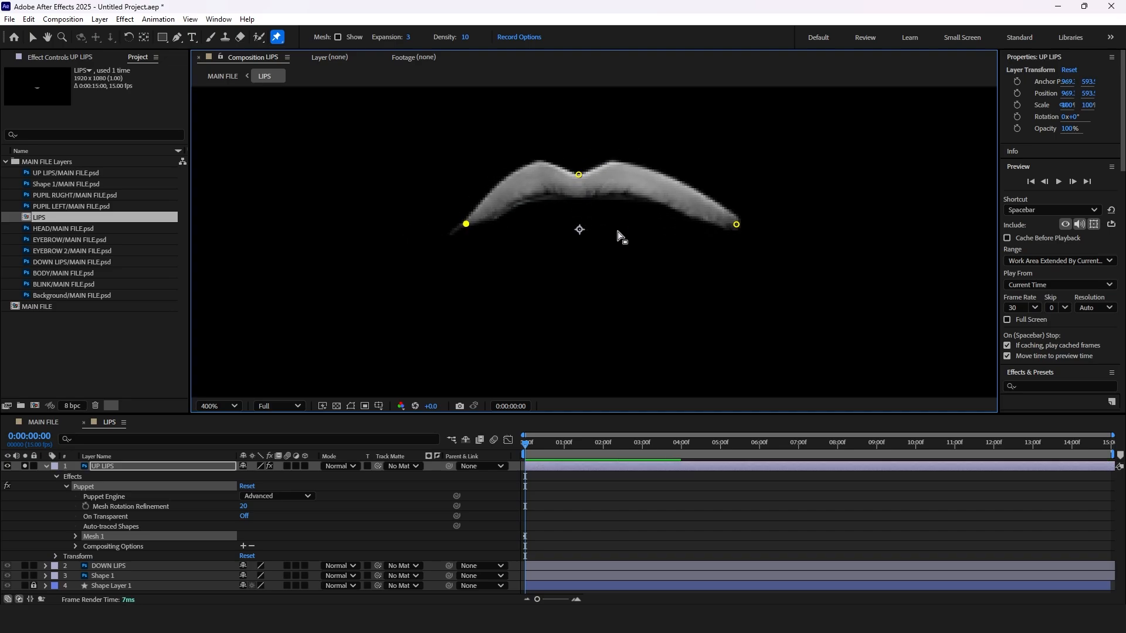
{"action": "left_click_drag", "start_coordinate": [736, 224], "coordinate": [698, 221]}
{"action": "key", "text": "ctrl+z"}
{"action": "key", "text": "ctrl+z"}
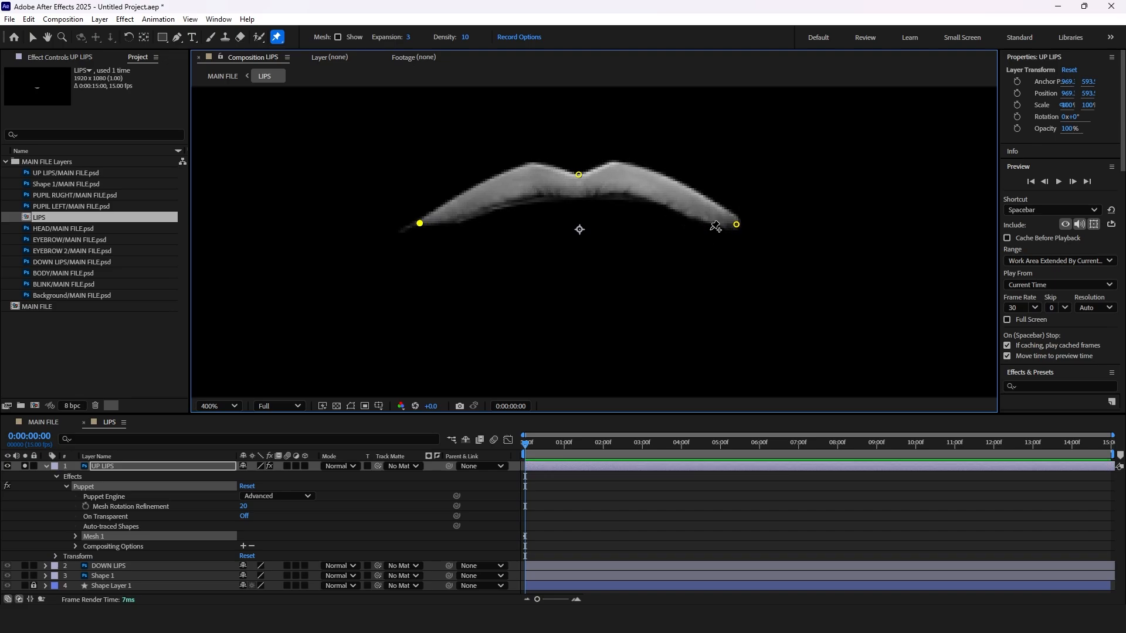
{"action": "key", "text": "ctrl+z"}
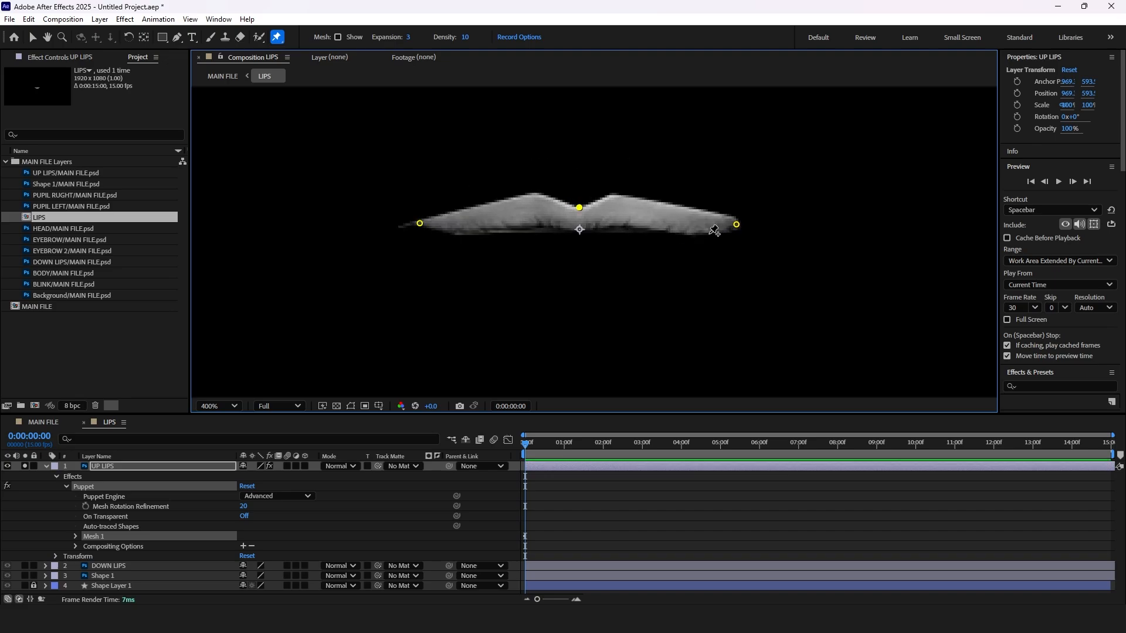
Solo DOWN LIPS instead of UP LIPS and place Puppet pins at the lower lip's left corner, bottom centre and right corner.
{"action": "left_click", "coordinate": [47, 466]}
{"action": "left_click", "coordinate": [24, 467]}
{"action": "left_click", "coordinate": [25, 476]}
{"action": "left_click", "coordinate": [134, 475]}
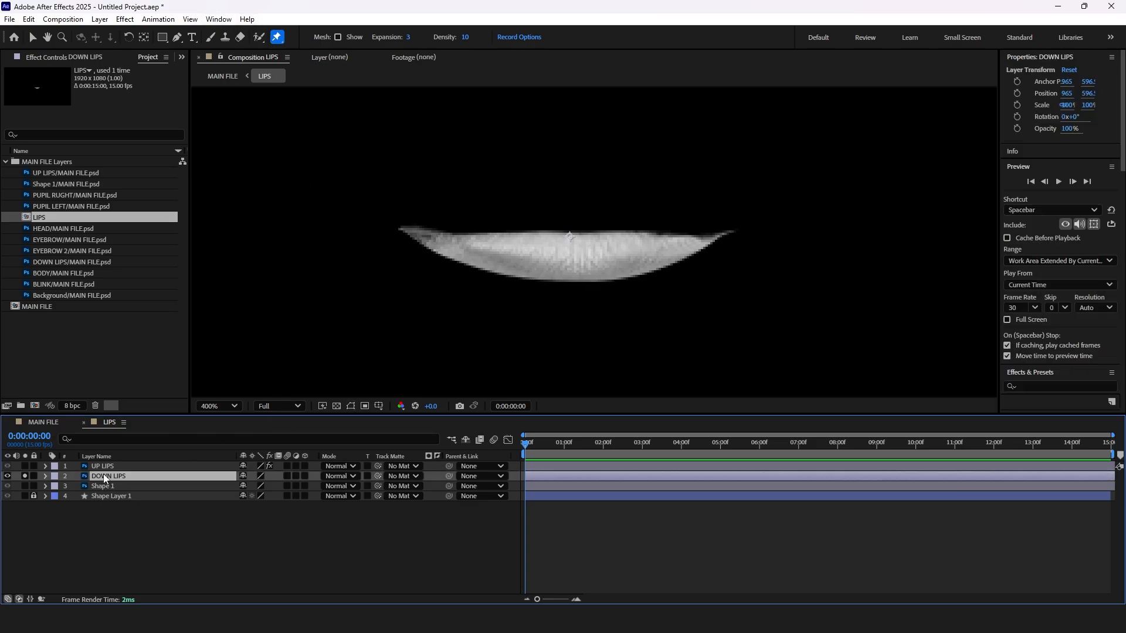
{"action": "left_click", "coordinate": [407, 231]}
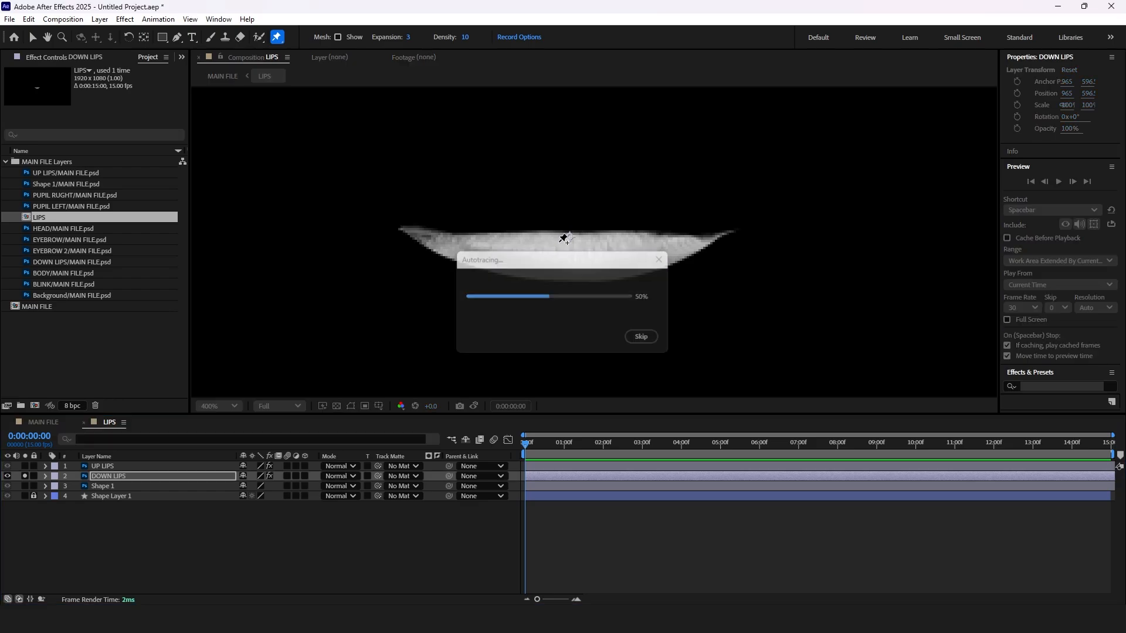
{"action": "left_click", "coordinate": [566, 280]}
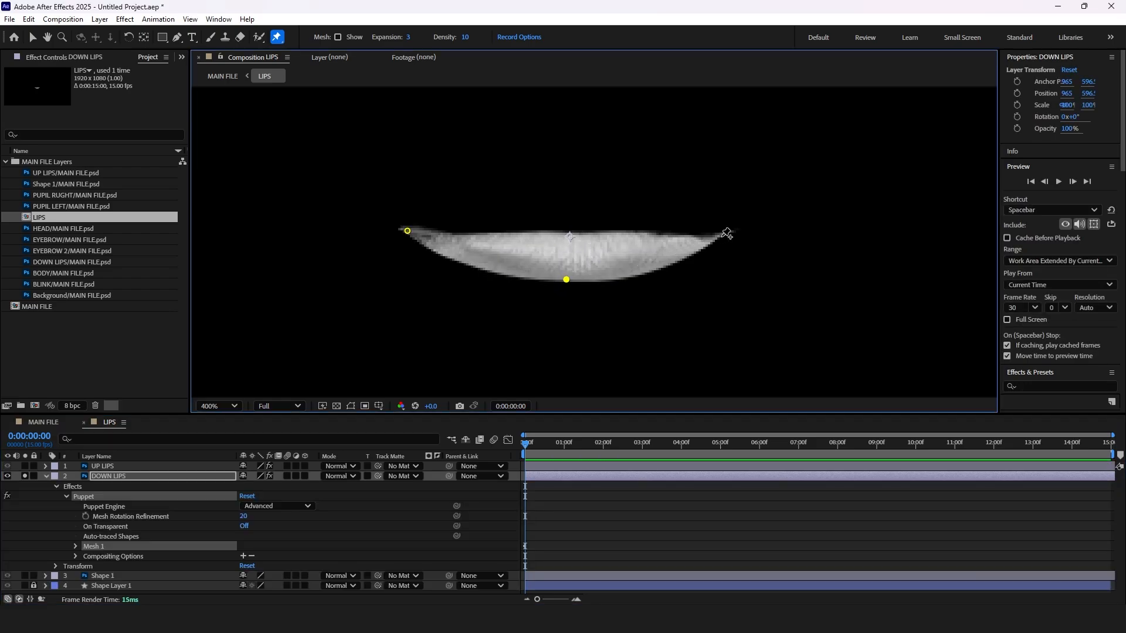
{"action": "left_click", "coordinate": [725, 235]}
Test the lower lip's bottom-centre Puppet pin by raising it, undo the deformation and collapse the layer's properties.
{"action": "left_click_drag", "start_coordinate": [563, 282], "coordinate": [563, 240]}
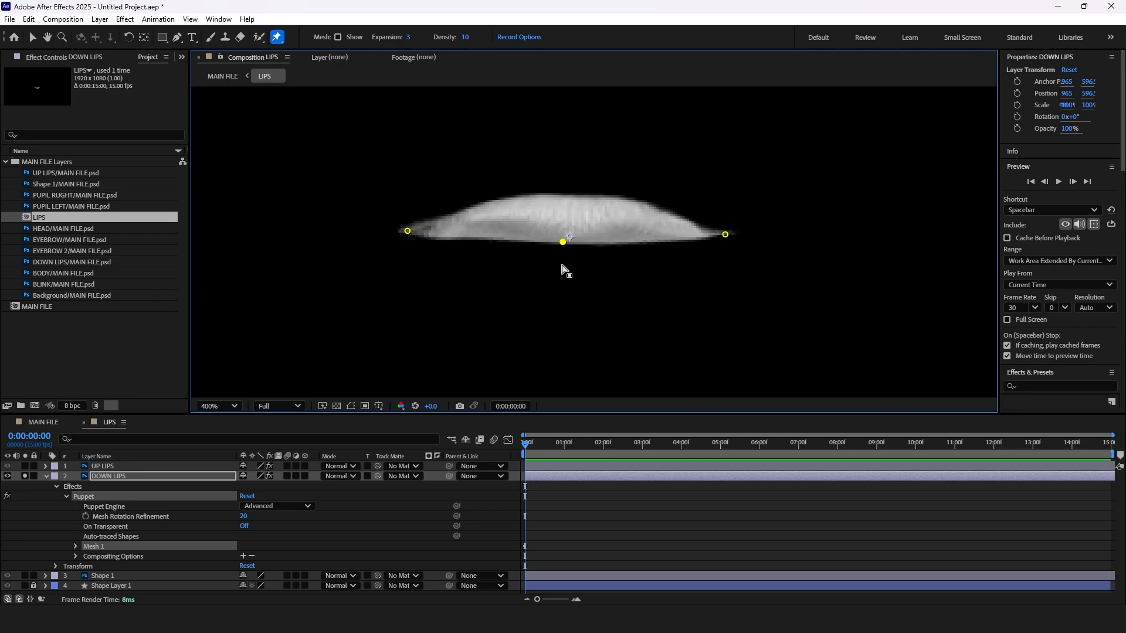
{"action": "key", "text": "ctrl+z"}
{"action": "left_click", "coordinate": [44, 476]}
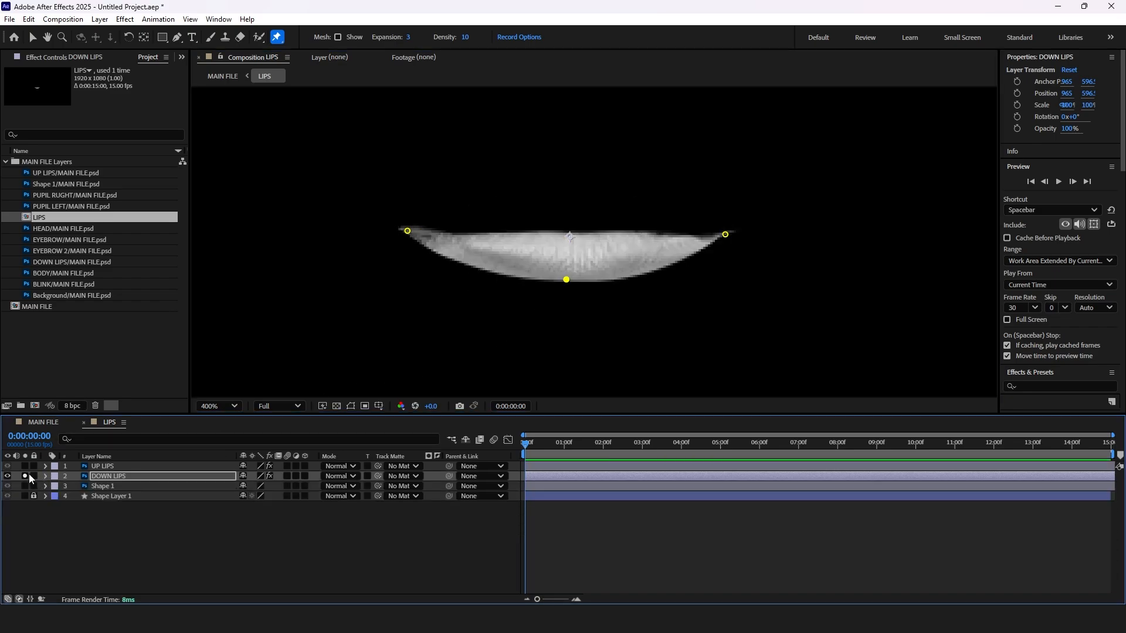
Turn off solo on DOWN LIPS, then unlock and delete the white Shape Layer 1 background.
{"action": "left_click", "coordinate": [24, 476]}
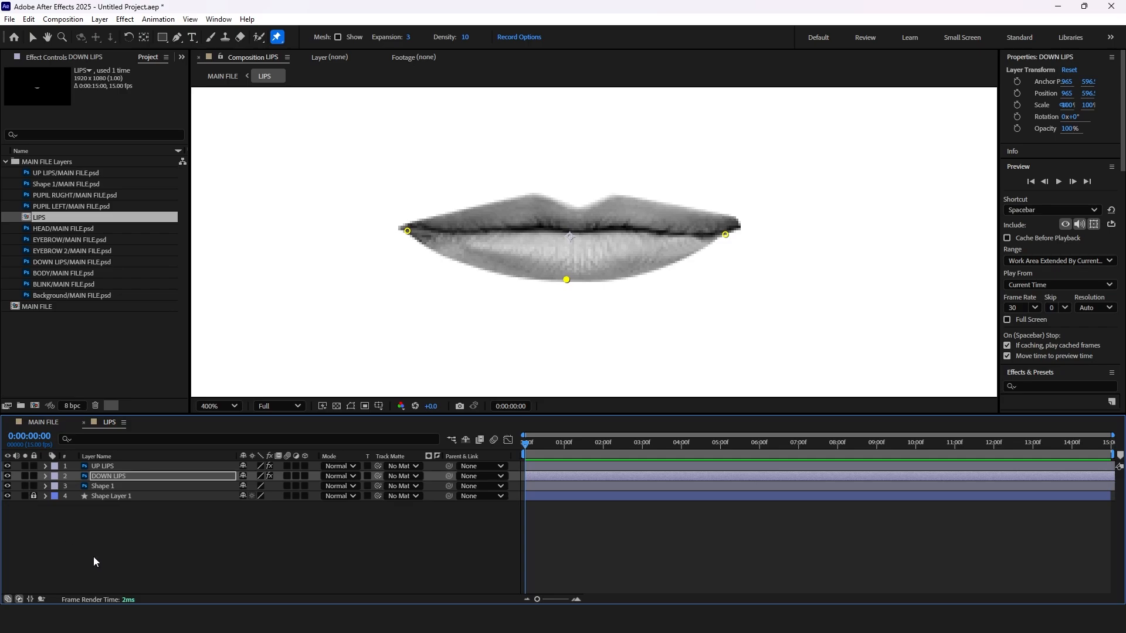
{"action": "left_click", "coordinate": [104, 495]}
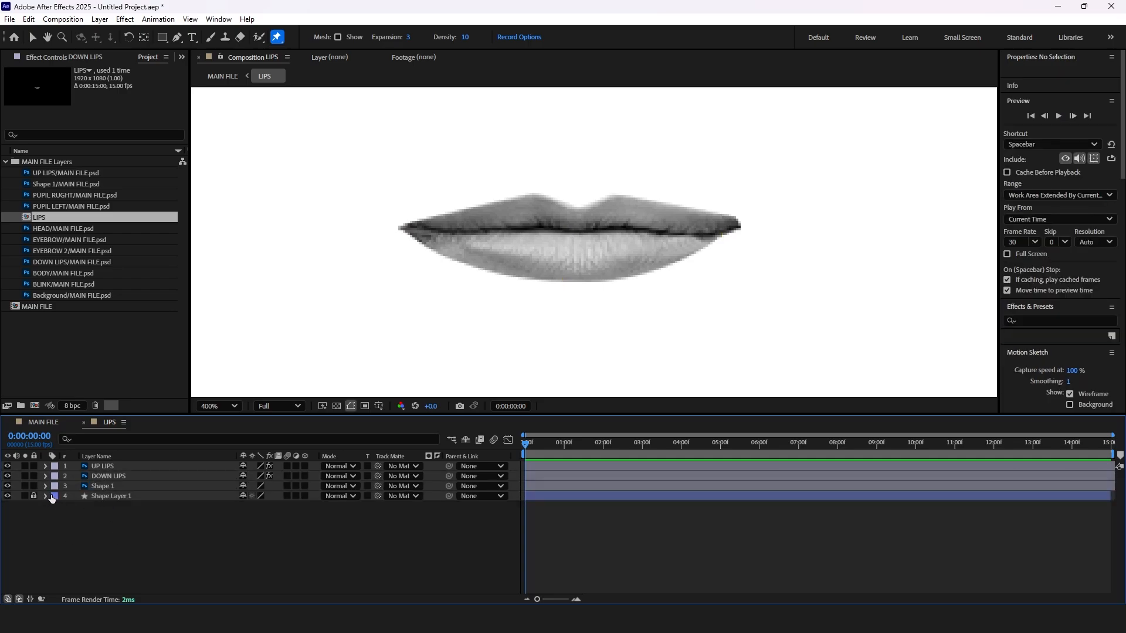
{"action": "left_click", "coordinate": [33, 496]}
{"action": "left_click", "coordinate": [114, 497]}
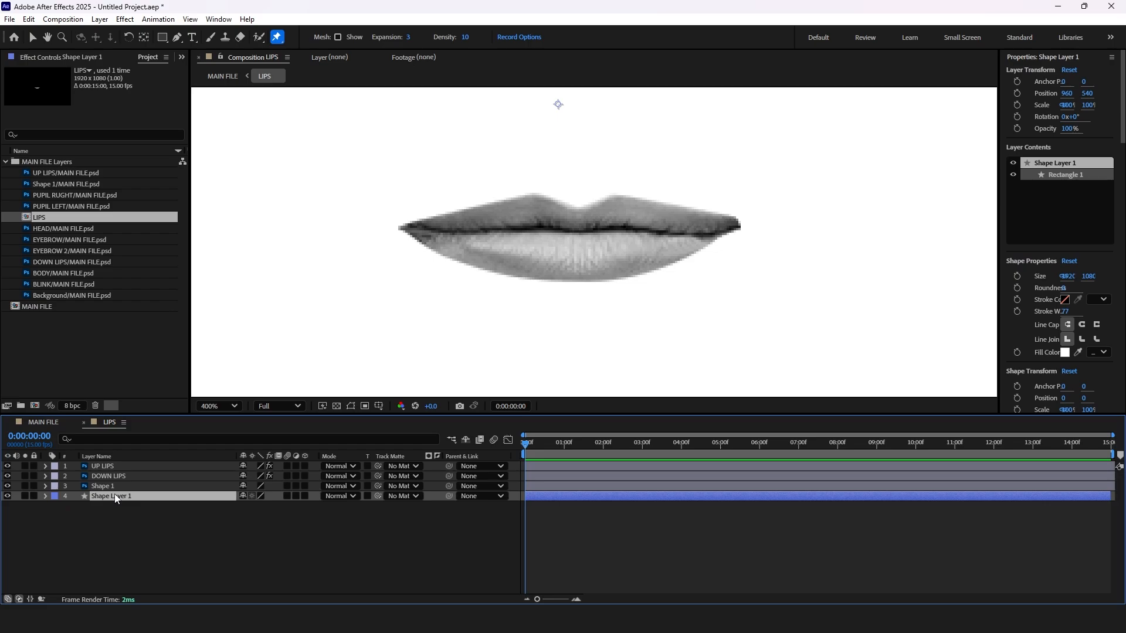
{"action": "key", "text": "Delete"}
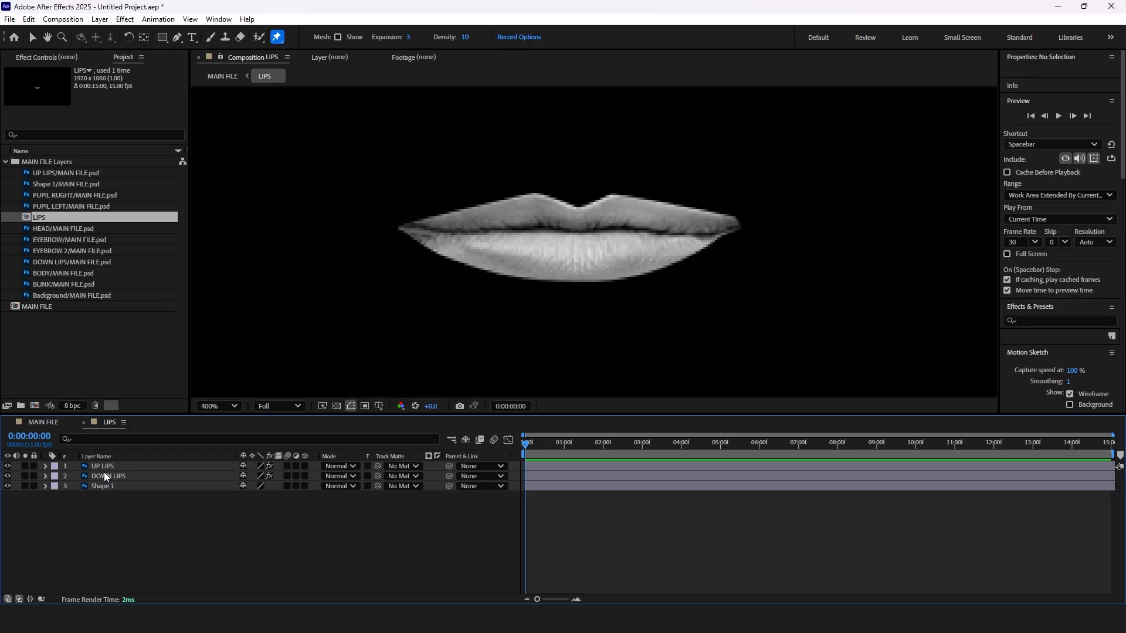
Expand the UP LIPS Puppet mesh down to all three pins and select their Position keyframes.
{"action": "left_click", "coordinate": [105, 476]}
{"action": "left_click", "coordinate": [104, 466]}
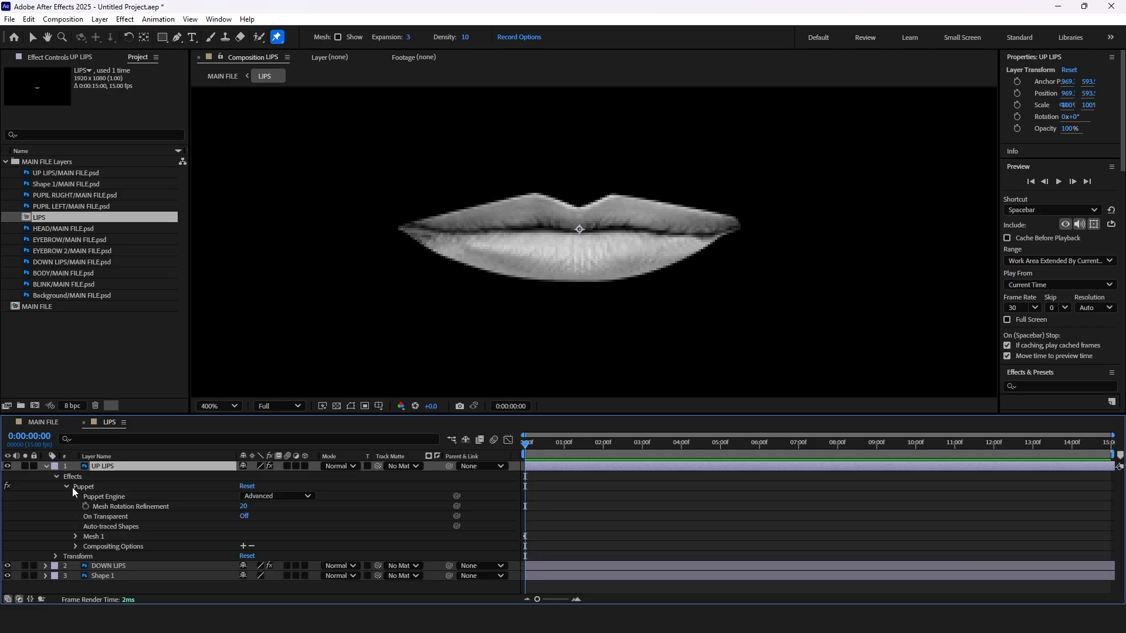
{"action": "left_click", "coordinate": [75, 536]}
{"action": "scroll", "coordinate": [90, 534], "scroll_direction": "down", "scroll_amount": 1}
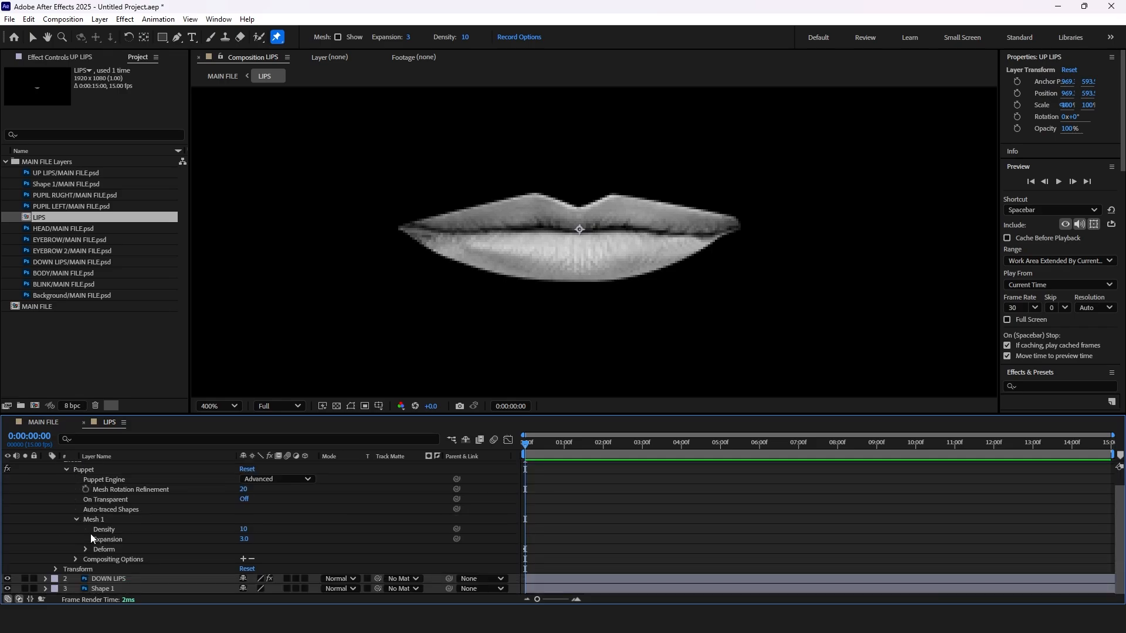
{"action": "left_click", "coordinate": [86, 549]}
{"action": "scroll", "coordinate": [104, 528], "scroll_direction": "down", "scroll_amount": 2}
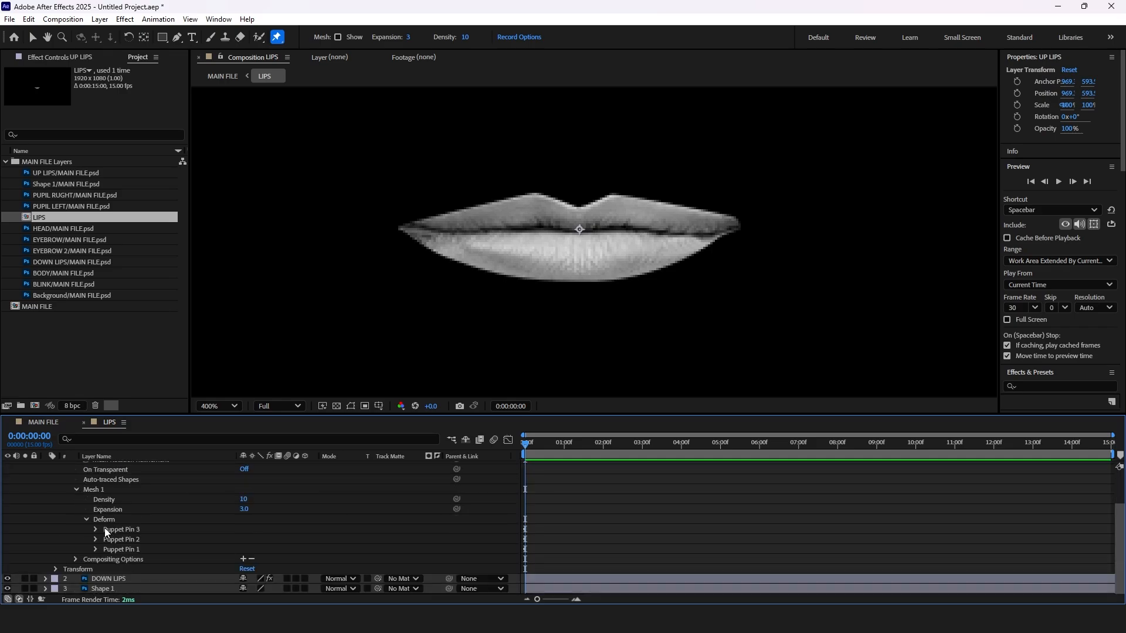
{"action": "left_click", "coordinate": [94, 529]}
{"action": "scroll", "coordinate": [97, 539], "scroll_direction": "down", "scroll_amount": 1}
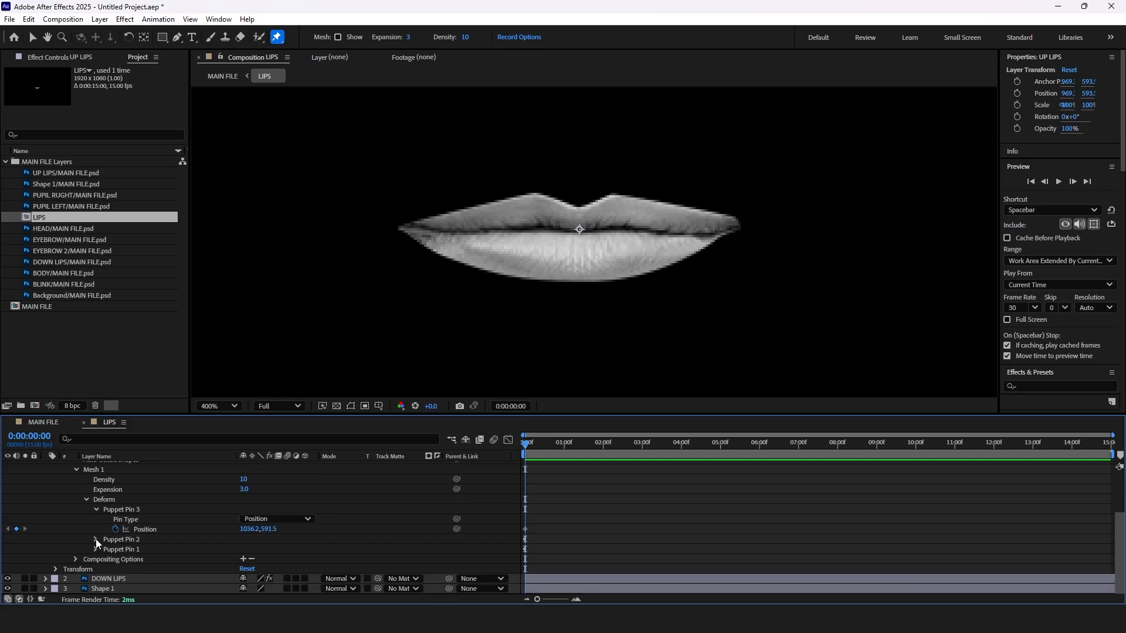
{"action": "left_click", "coordinate": [96, 540]}
{"action": "left_click", "coordinate": [96, 568]}
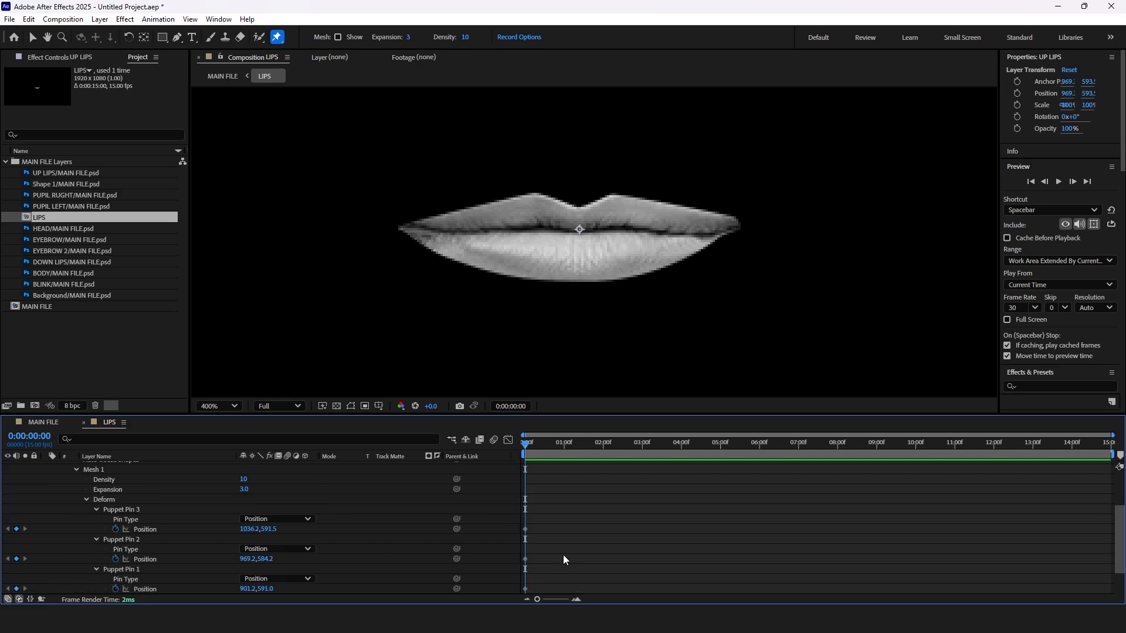
{"action": "left_click_drag", "start_coordinate": [539, 592], "coordinate": [512, 525]}
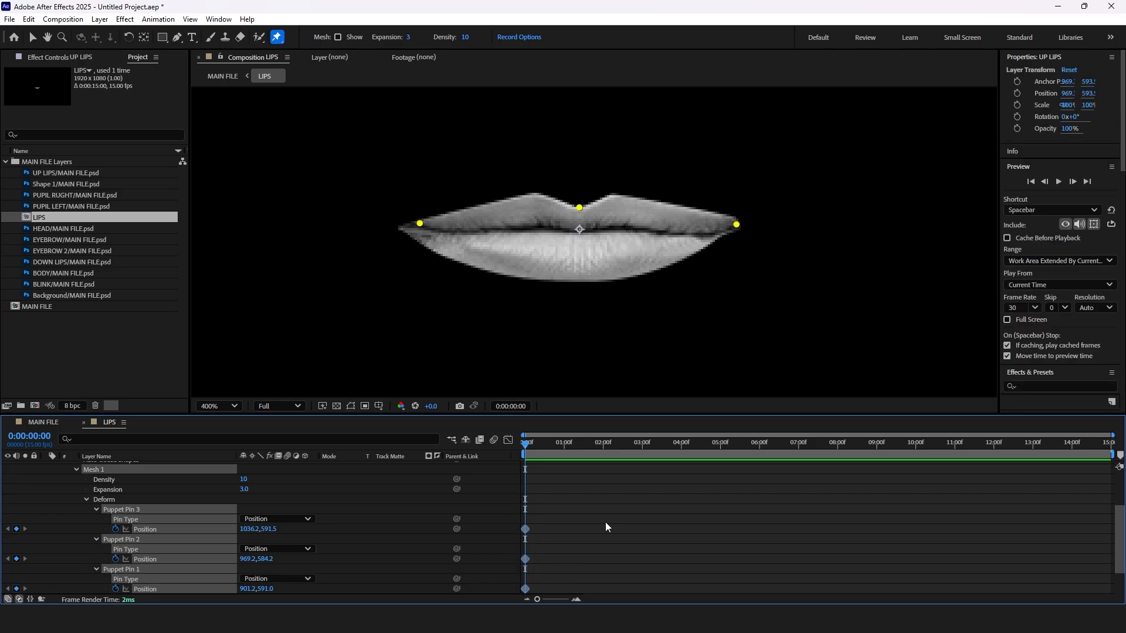
{"action": "scroll", "coordinate": [604, 522], "scroll_direction": "down", "scroll_amount": 2}
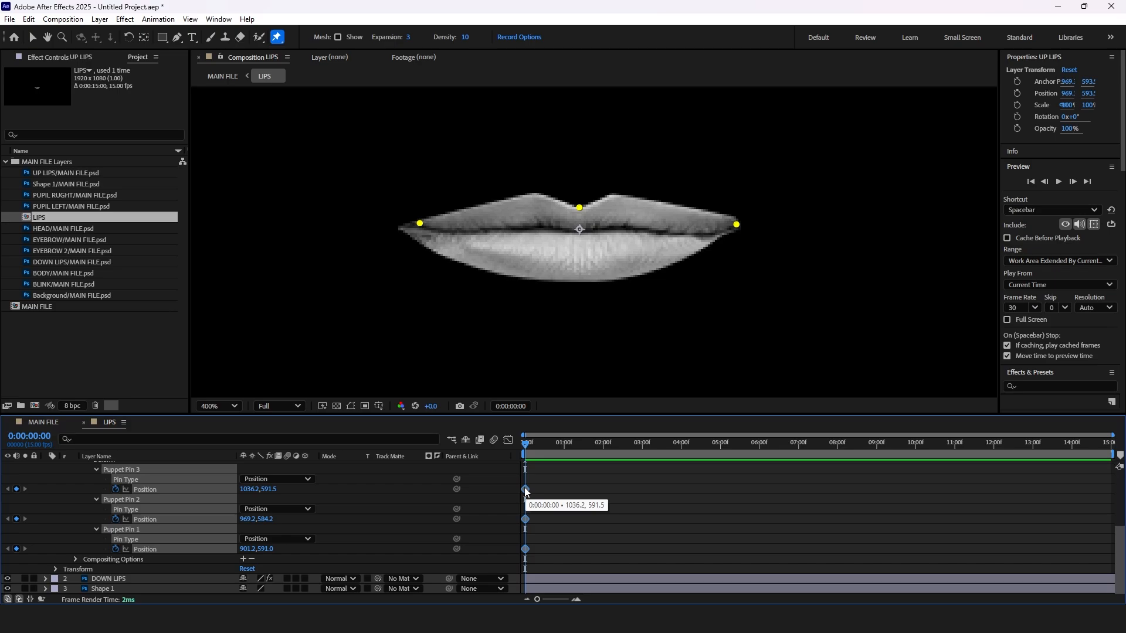
Move the three upper lip pins' Position keyframes to 0:00:00:14.
{"action": "left_click_drag", "start_coordinate": [525, 444], "coordinate": [603, 445]}
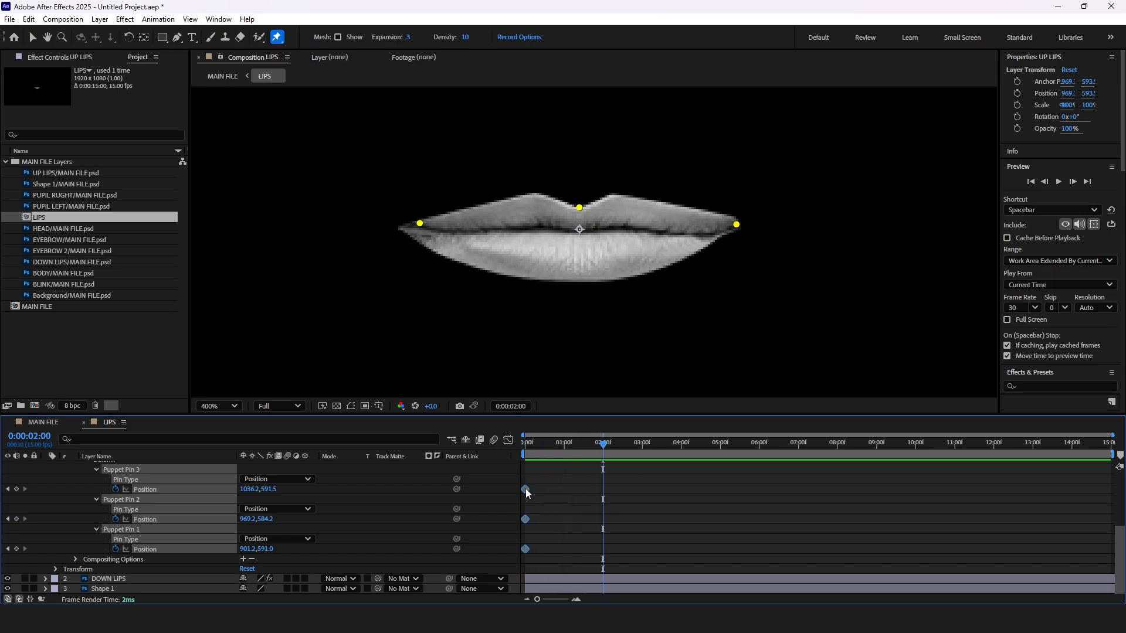
{"action": "left_click_drag", "start_coordinate": [526, 489], "coordinate": [562, 491]}
{"action": "left_click", "coordinate": [563, 446]}
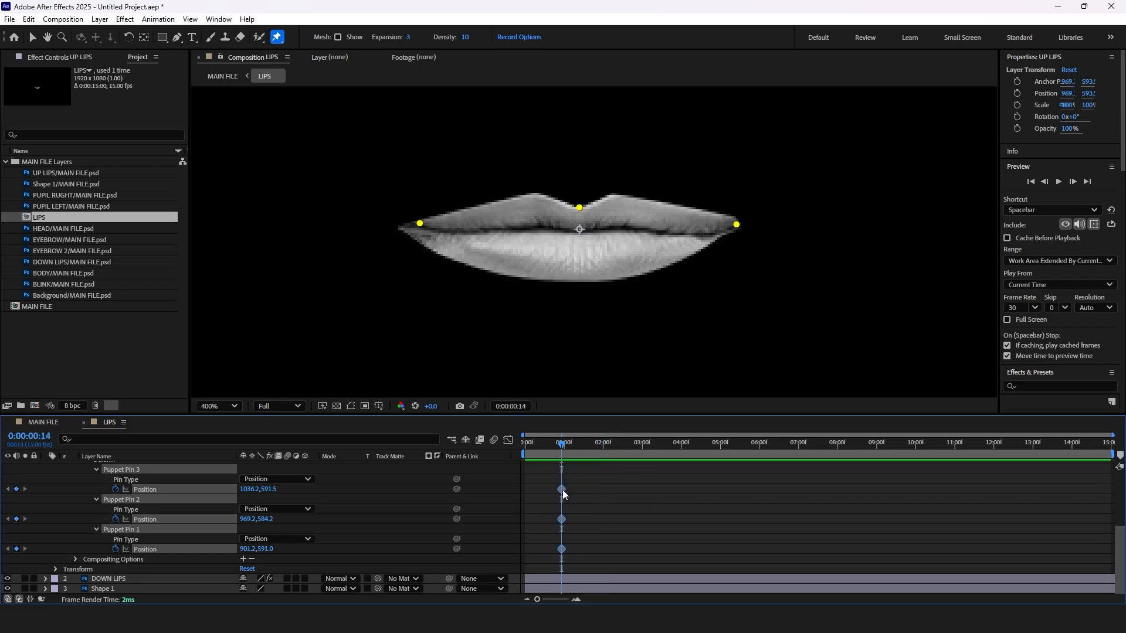
Find the lip movement's start time in MAIN FILE and move the LIPS pin keyframes to 0:00:01:05.
{"action": "left_click", "coordinate": [43, 422]}
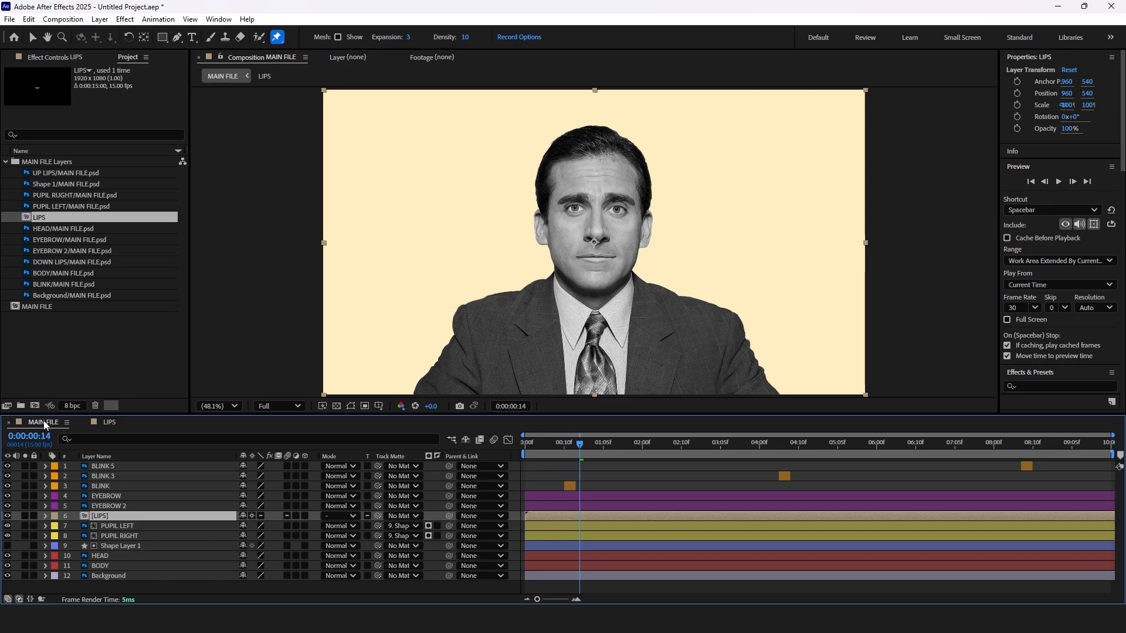
{"action": "left_click_drag", "start_coordinate": [540, 443], "coordinate": [602, 448]}
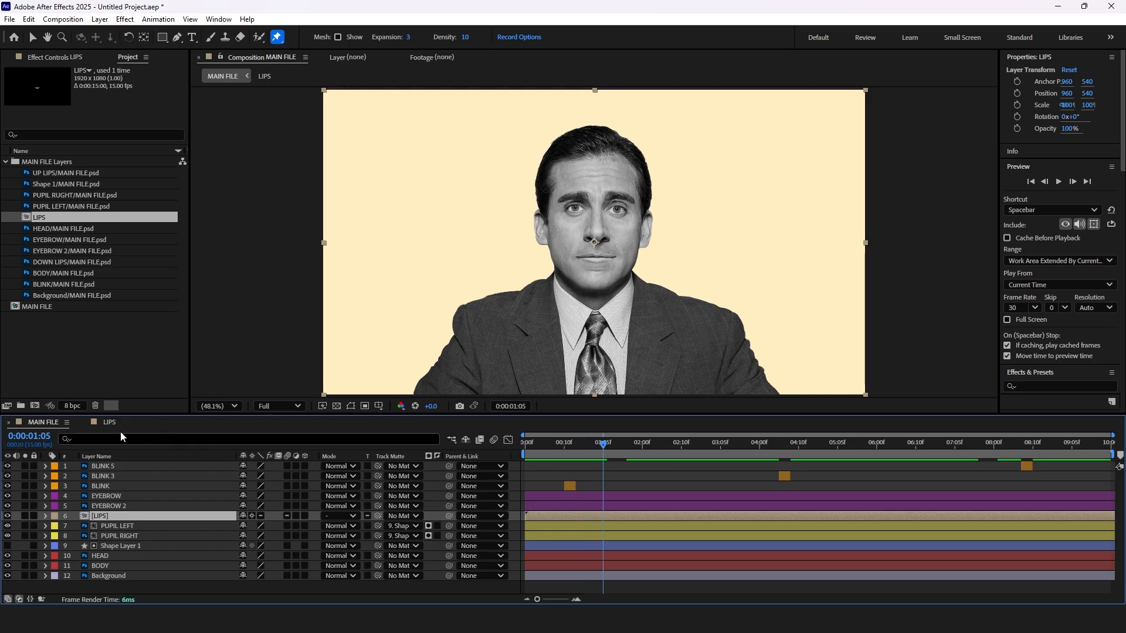
{"action": "left_click", "coordinate": [107, 422]}
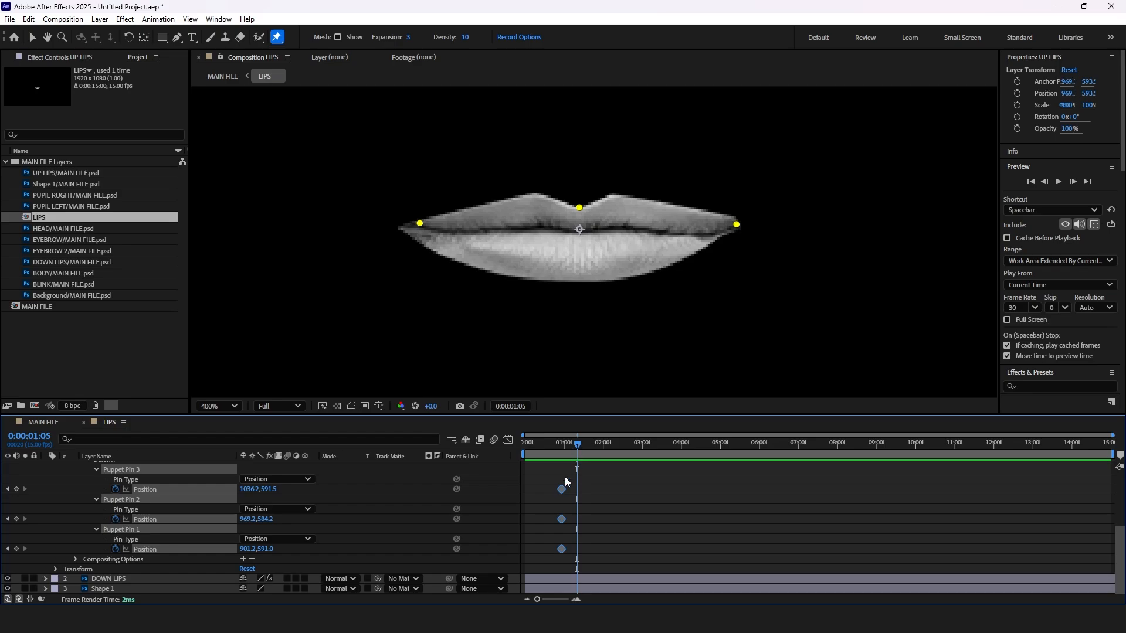
{"action": "left_click_drag", "start_coordinate": [562, 487], "coordinate": [578, 488]}
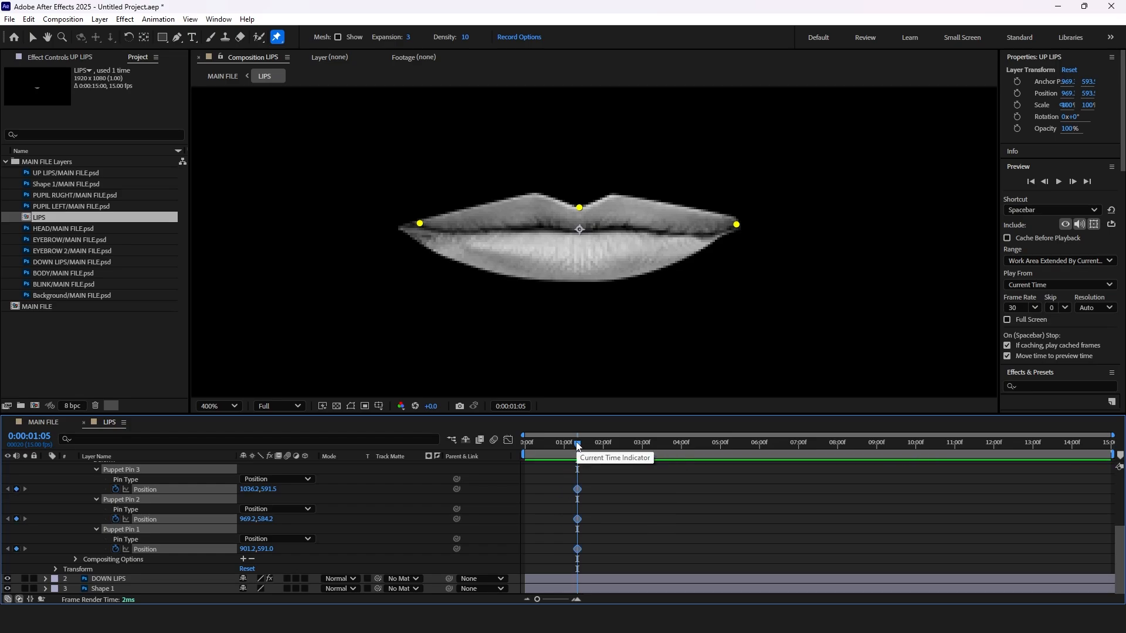
At 0:00:01:10, raise the upper lip's centre Puppet pin to about 967.5, 575.5 to part the lips.
{"action": "left_click", "coordinate": [582, 444]}
{"action": "mouse_move", "coordinate": [581, 444]}
{"action": "left_mouse_down"}
{"action": "mouse_move", "coordinate": [602, 444]}
{"action": "mouse_move", "coordinate": [577, 457]}
{"action": "left_mouse_up"}
{"action": "scroll", "coordinate": [589, 465], "scroll_direction": "up", "scroll_amount": 1}
{"action": "scroll", "coordinate": [636, 477], "scroll_direction": "up", "scroll_amount": 1}
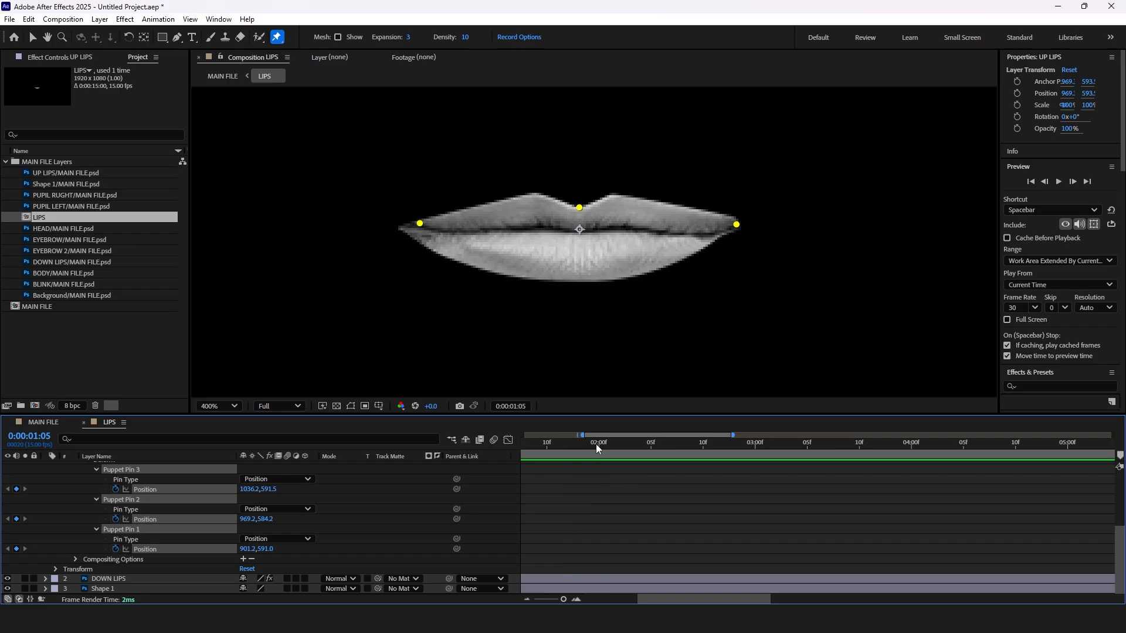
{"action": "left_click_drag", "start_coordinate": [592, 435], "coordinate": [559, 437]}
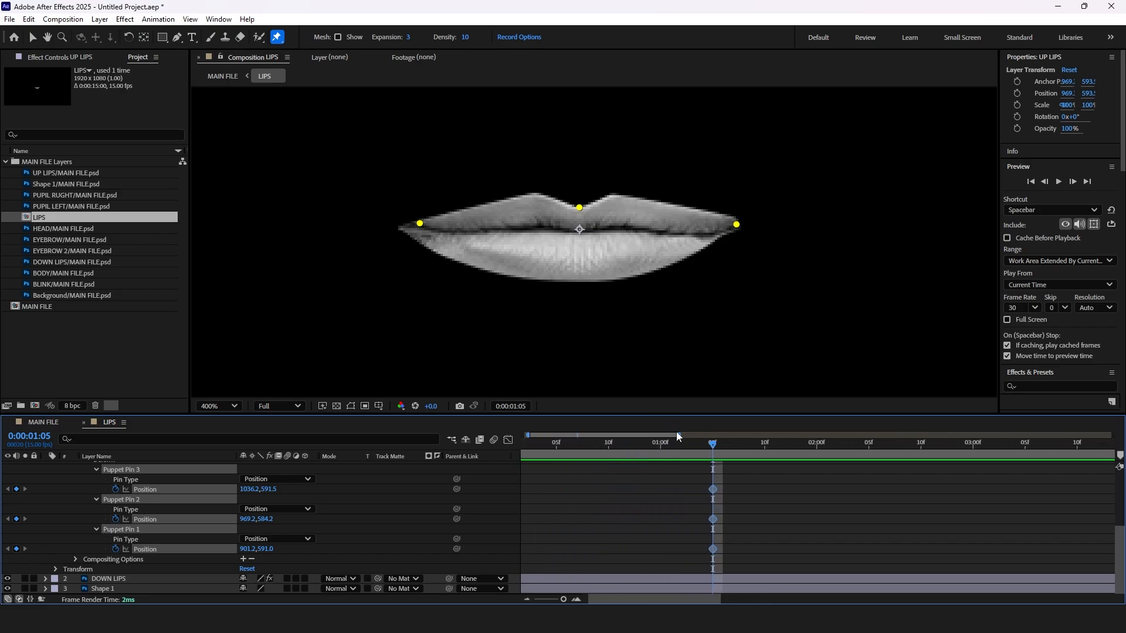
{"action": "left_click_drag", "start_coordinate": [677, 434], "coordinate": [710, 444]}
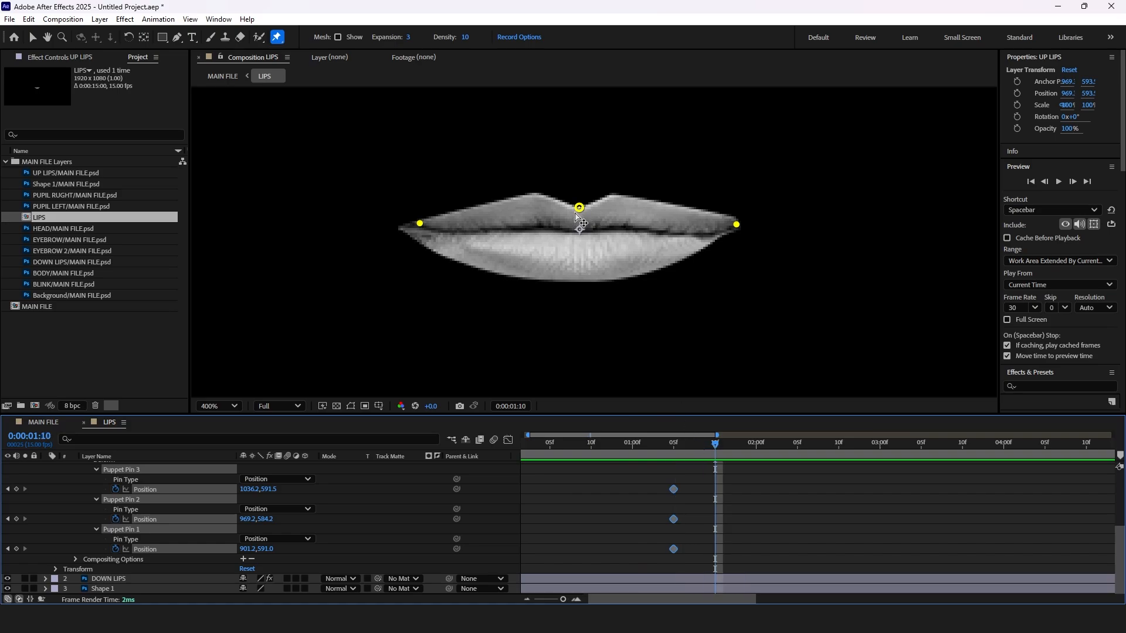
{"action": "left_click_drag", "start_coordinate": [579, 208], "coordinate": [579, 194]}
{"action": "key", "text": "ctrl+z"}
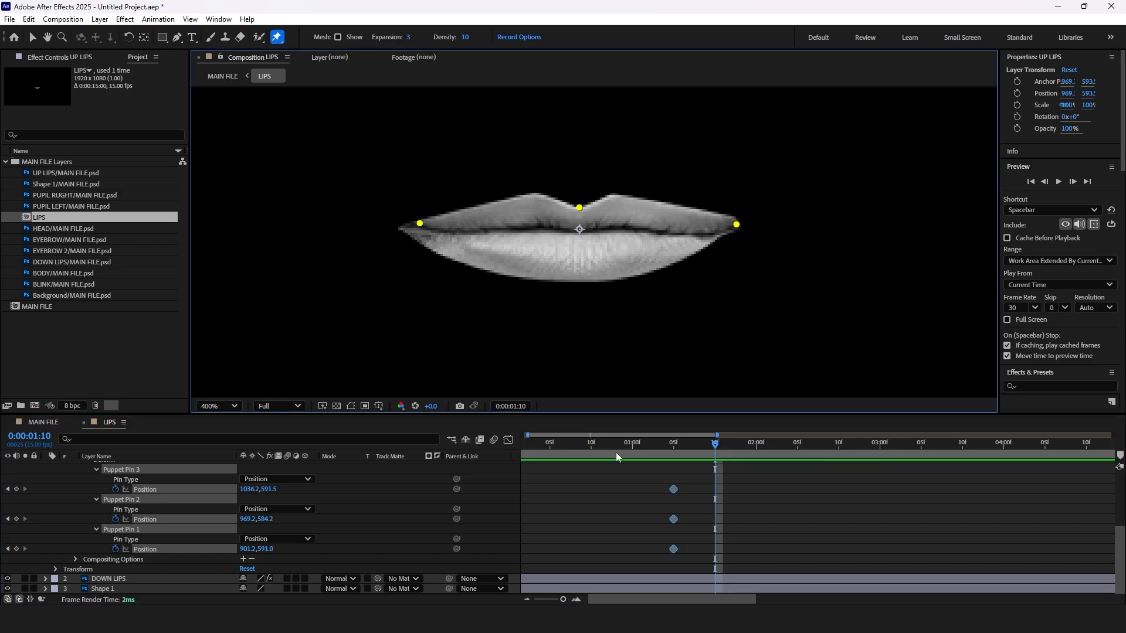
{"action": "left_click", "coordinate": [632, 523]}
{"action": "left_click", "coordinate": [673, 519]}
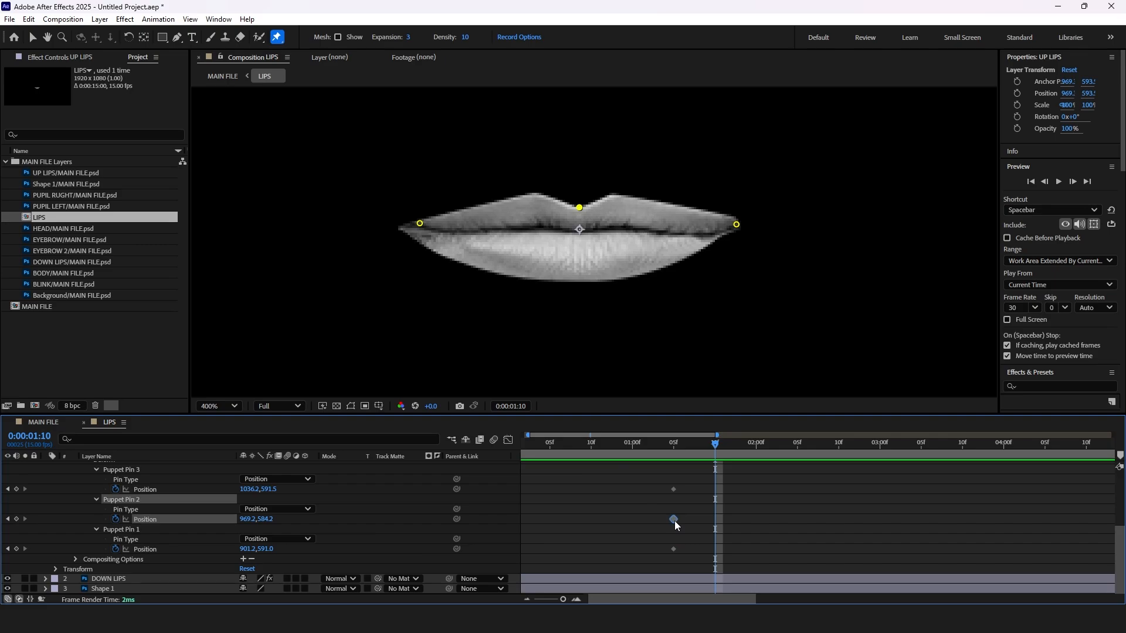
{"action": "left_click_drag", "start_coordinate": [579, 207], "coordinate": [578, 187]}
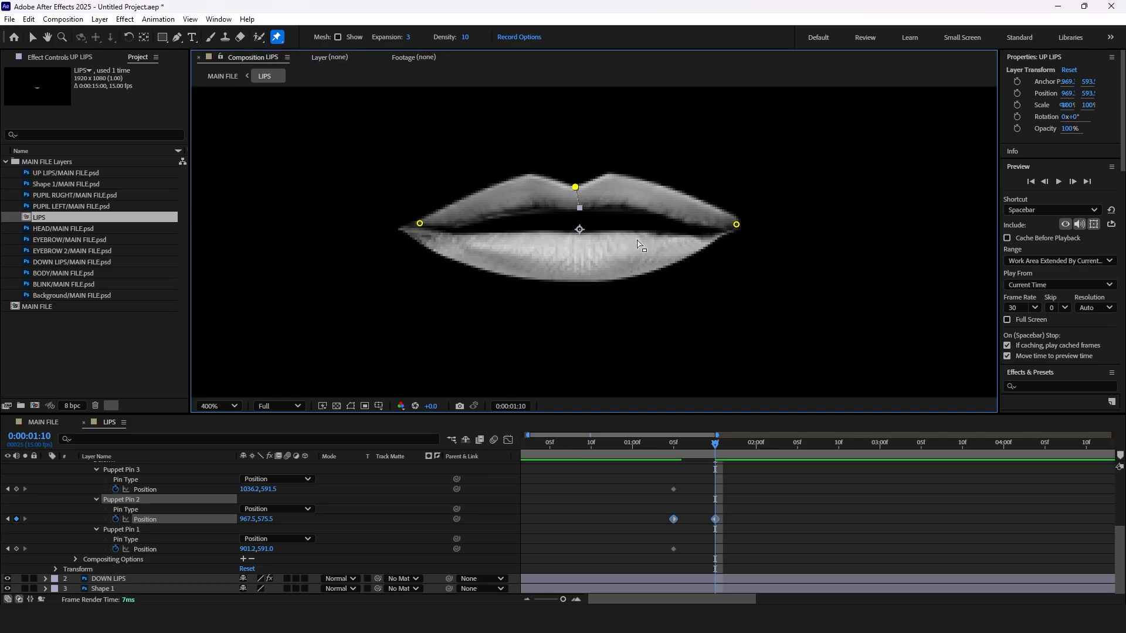
Copy the two upper lip corner pins' Position keyframes from 0:00:01:05 to 0:00:01:10.
{"action": "left_click_drag", "start_coordinate": [715, 449], "coordinate": [756, 449]}
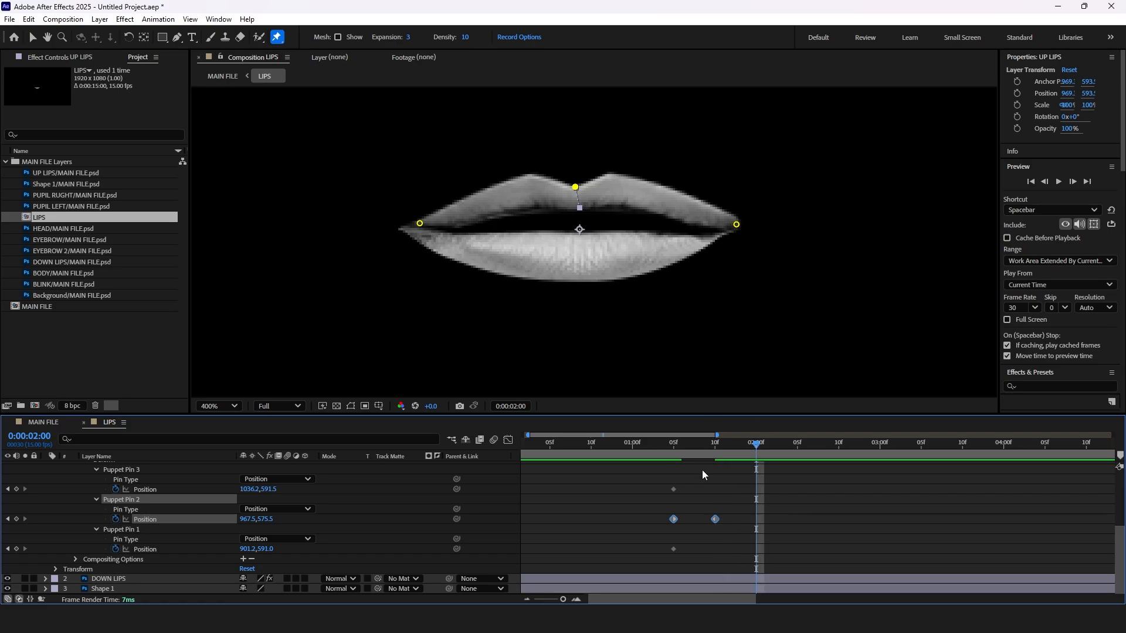
{"action": "key", "text": "j"}
{"action": "left_click", "coordinate": [674, 490]}
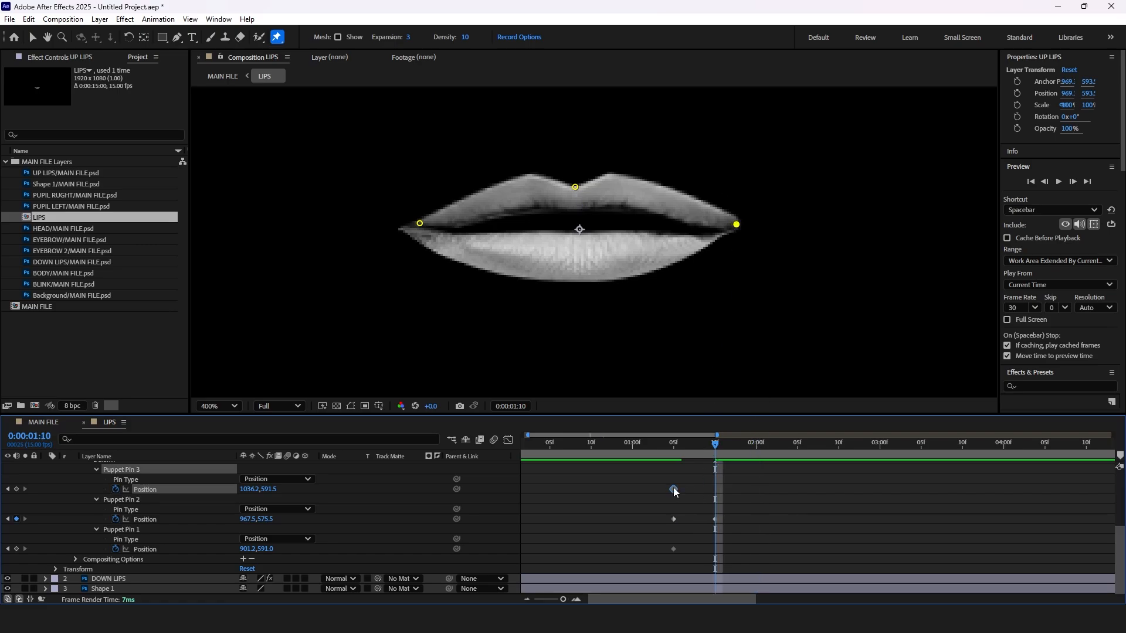
{"action": "left_click", "coordinate": [674, 551], "text": "shift"}
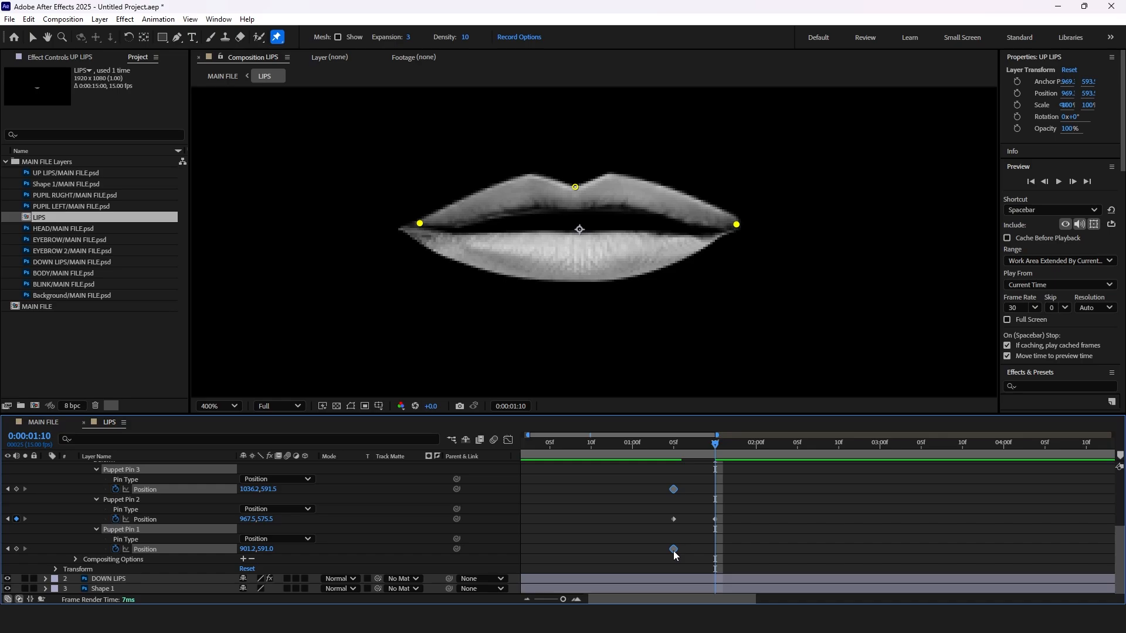
{"action": "key", "text": "ctrl+c"}
{"action": "key", "text": "ctrl+v"}
At 0:00:02:00, pull the upper lip's corner pins inward to about x 917 and 1021 and raise the centre pin to about y 572.5.
{"action": "left_click_drag", "start_coordinate": [726, 447], "coordinate": [756, 445]}
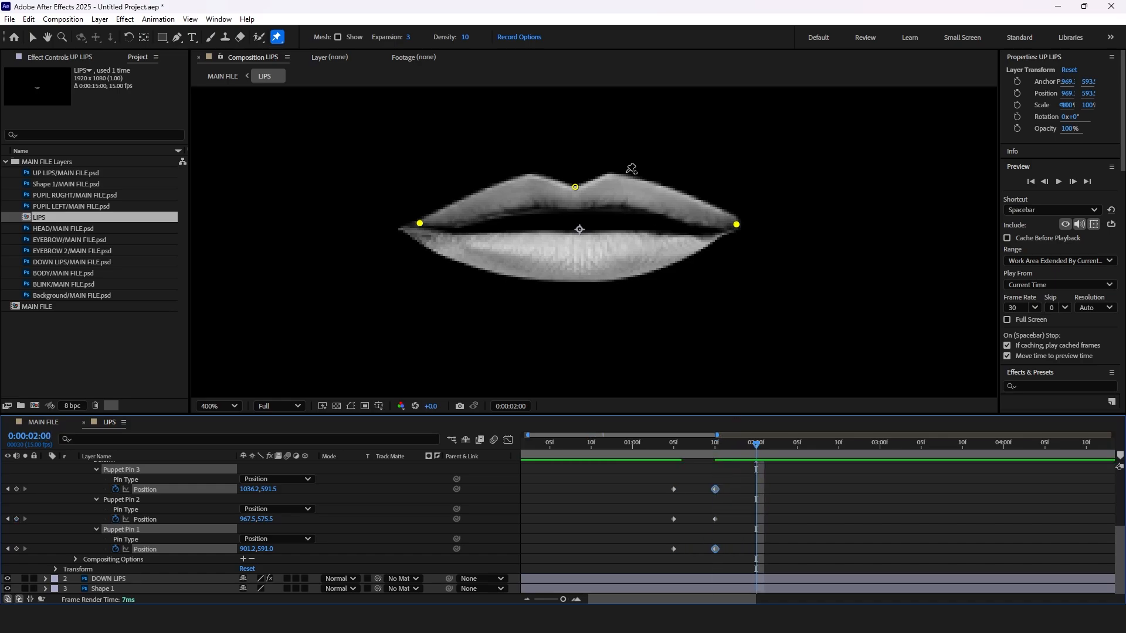
{"action": "left_click_drag", "start_coordinate": [738, 226], "coordinate": [694, 234]}
{"action": "key", "text": "ctrl+z"}
{"action": "left_click", "coordinate": [773, 508]}
{"action": "left_click_drag", "start_coordinate": [420, 224], "coordinate": [456, 225]}
{"action": "left_click_drag", "start_coordinate": [575, 190], "coordinate": [575, 182]}
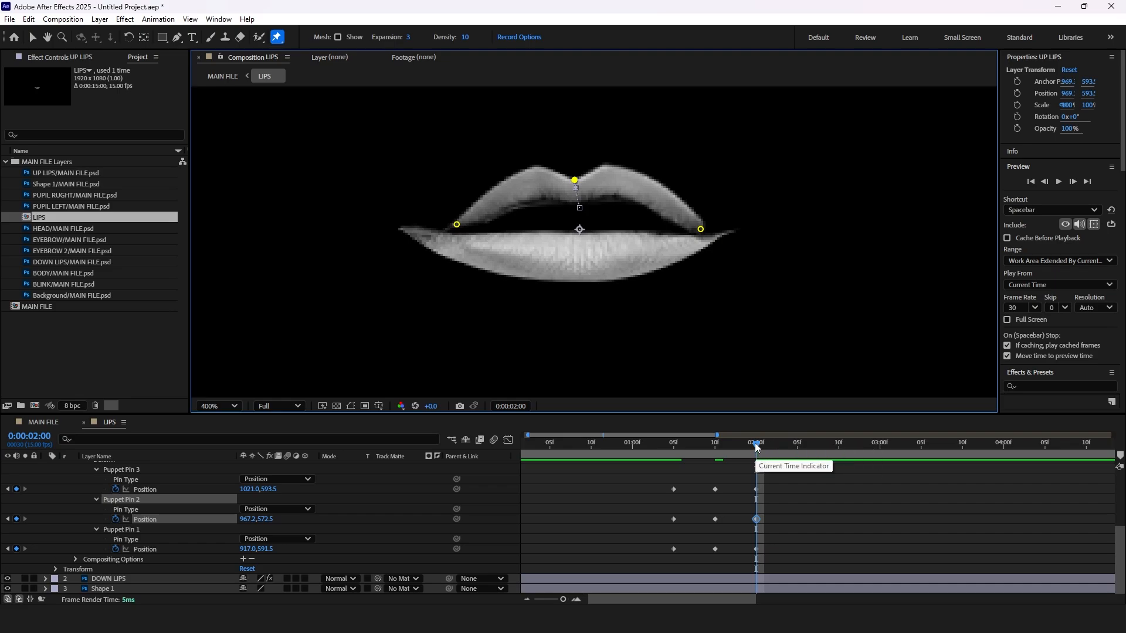
Copy all three upper lip pins' Position keyframes from 0:00:01:05 to 0:00:02:05 to close the mouth.
{"action": "left_click", "coordinate": [788, 442]}
{"action": "key", "text": "Page_Down"}
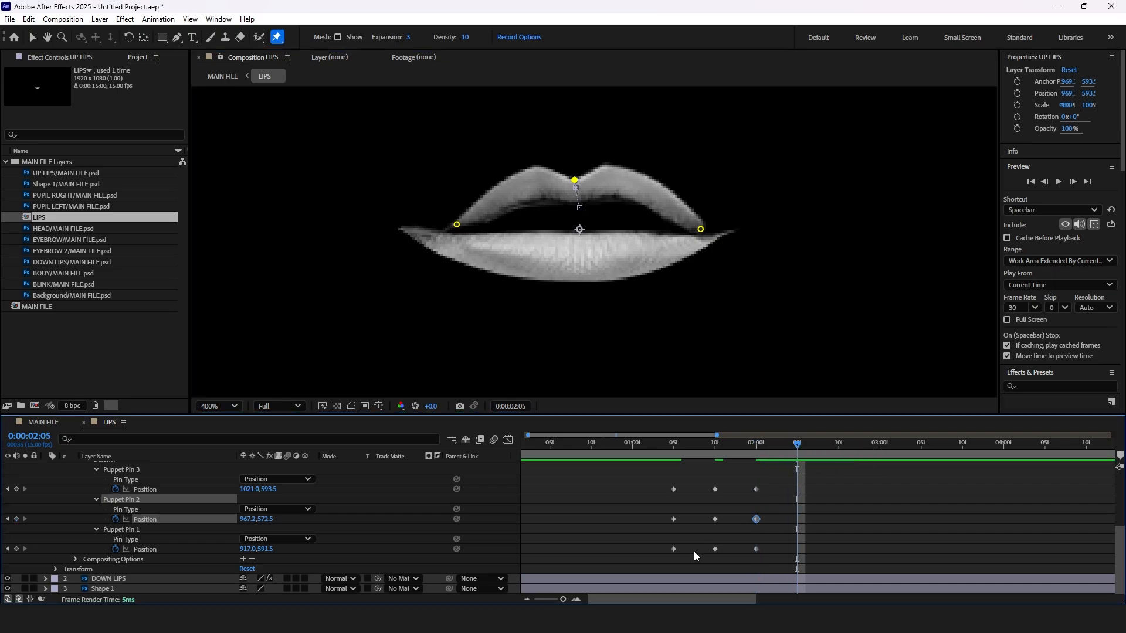
{"action": "left_click_drag", "start_coordinate": [692, 553], "coordinate": [665, 480]}
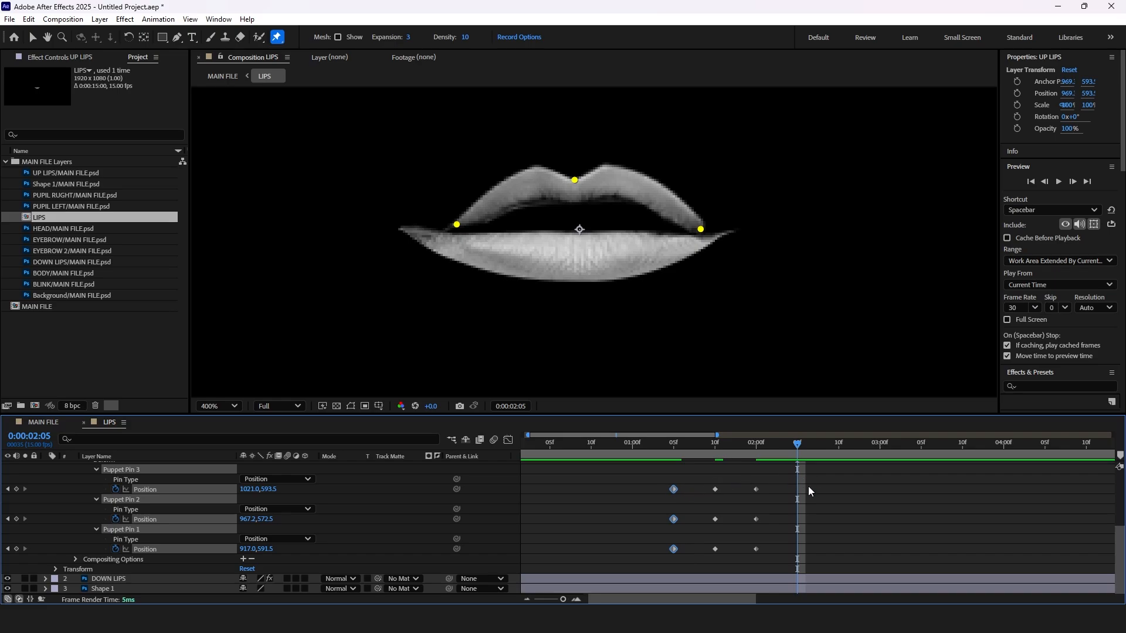
{"action": "key", "text": "ctrl+v"}
At 0:00:02:10, pull the upper lip's corner pins slightly inward and raise the centre pin to about y 580.8.
{"action": "left_click_drag", "start_coordinate": [655, 443], "coordinate": [839, 445]}
{"action": "left_click_drag", "start_coordinate": [737, 225], "coordinate": [715, 227]}
{"action": "left_click_drag", "start_coordinate": [420, 223], "coordinate": [440, 225]}
{"action": "left_click_drag", "start_coordinate": [580, 208], "coordinate": [579, 200]}
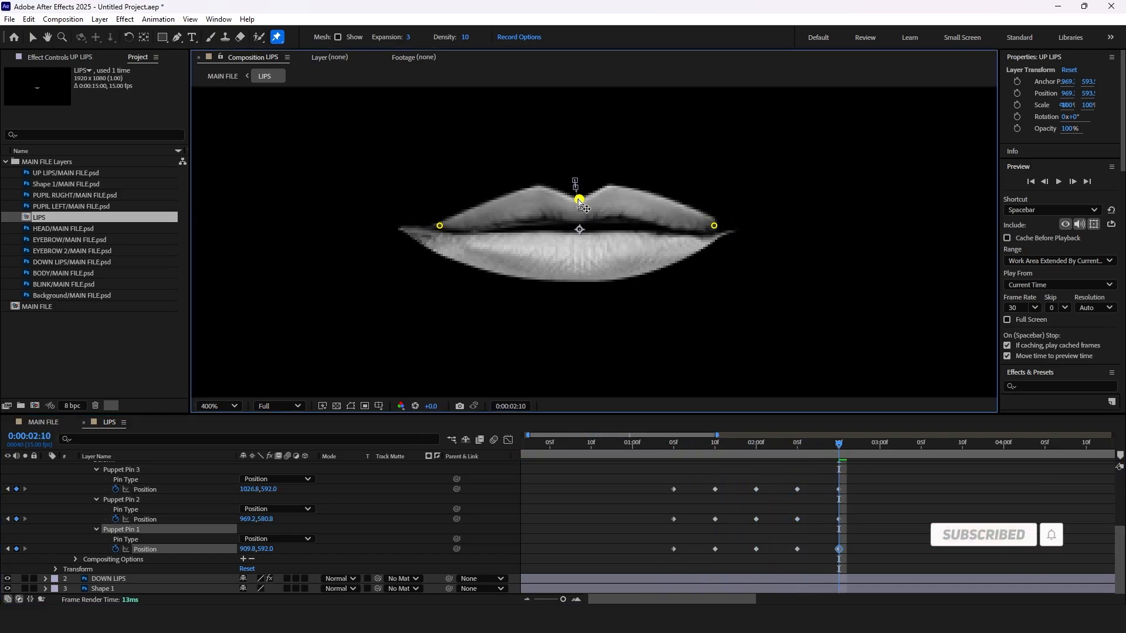
Copy the three upper lip pins' open-mouth Position keyframes from 0:00:02:00 to 0:00:03:00.
{"action": "left_click_drag", "start_coordinate": [840, 444], "coordinate": [756, 476]}
{"action": "left_click_drag", "start_coordinate": [777, 557], "coordinate": [748, 486]}
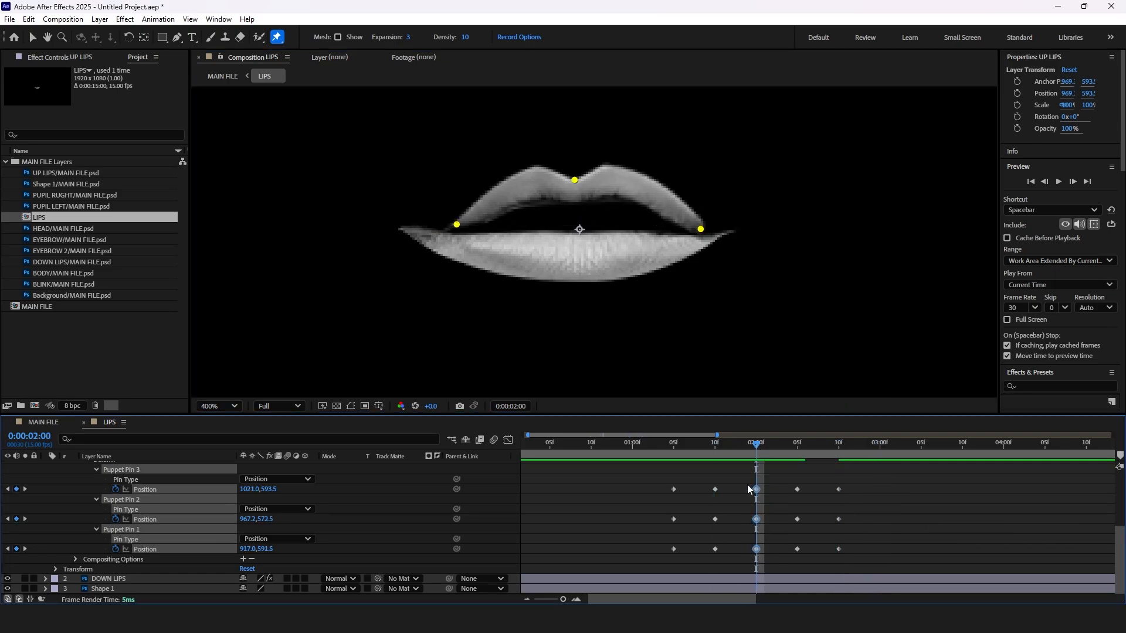
{"action": "left_click", "coordinate": [876, 445]}
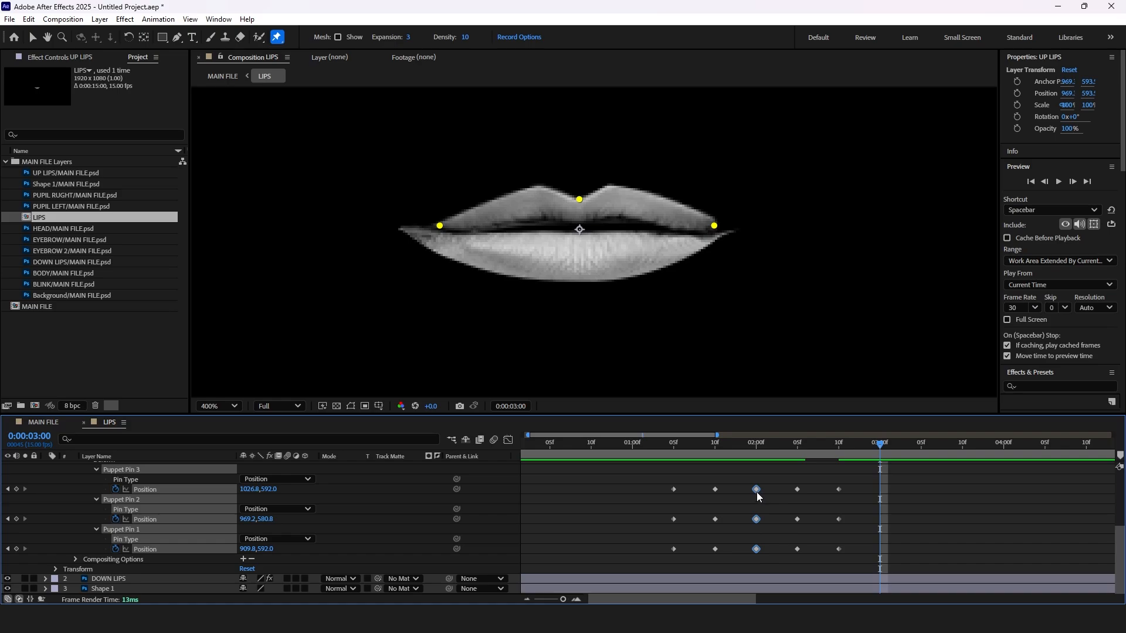
{"action": "key", "text": "ctrl+v"}
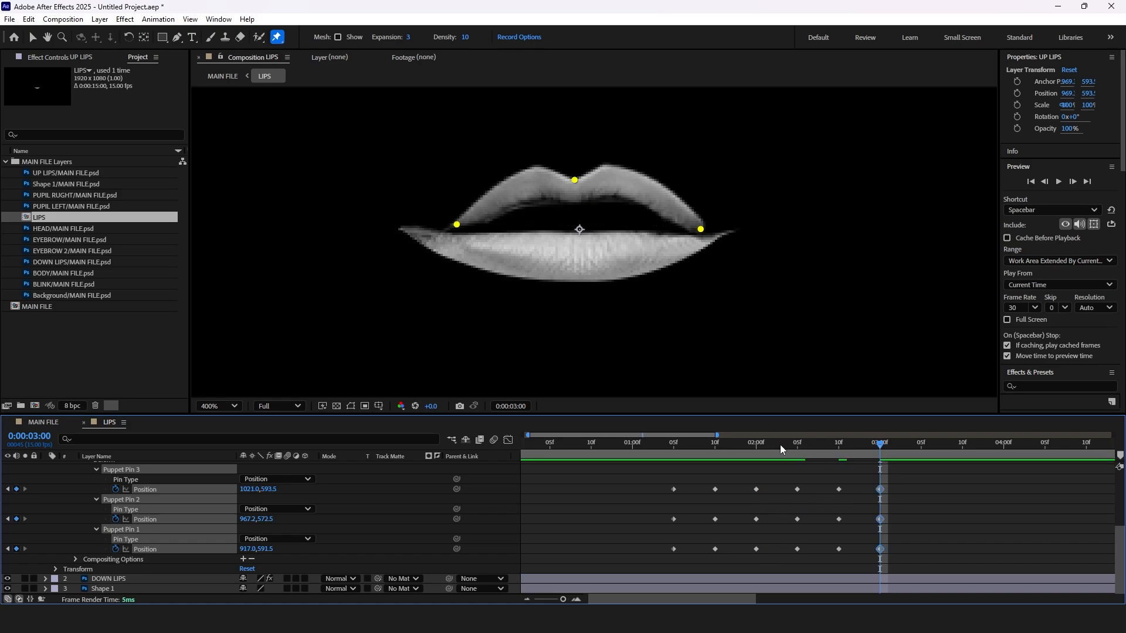
Copy all three upper lip pins' closed-mouth Position keyframes from 0:00:01:05 to 0:00:03:05.
{"action": "left_click_drag", "start_coordinate": [664, 473], "coordinate": [677, 554]}
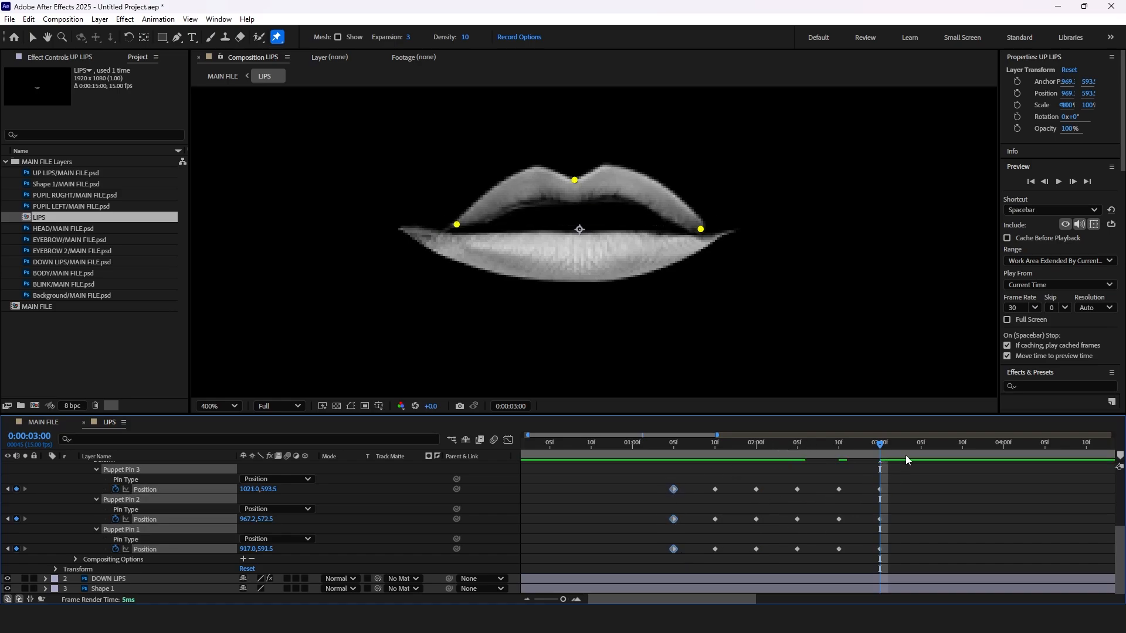
{"action": "left_click", "coordinate": [921, 445]}
{"action": "key", "text": "ctrl+v"}
Reuse copied Position keyframes of the three upper lip pins at 0:00:03:10 and at 0:00:04:00 for more mouth shapes.
{"action": "left_click", "coordinate": [658, 444]}
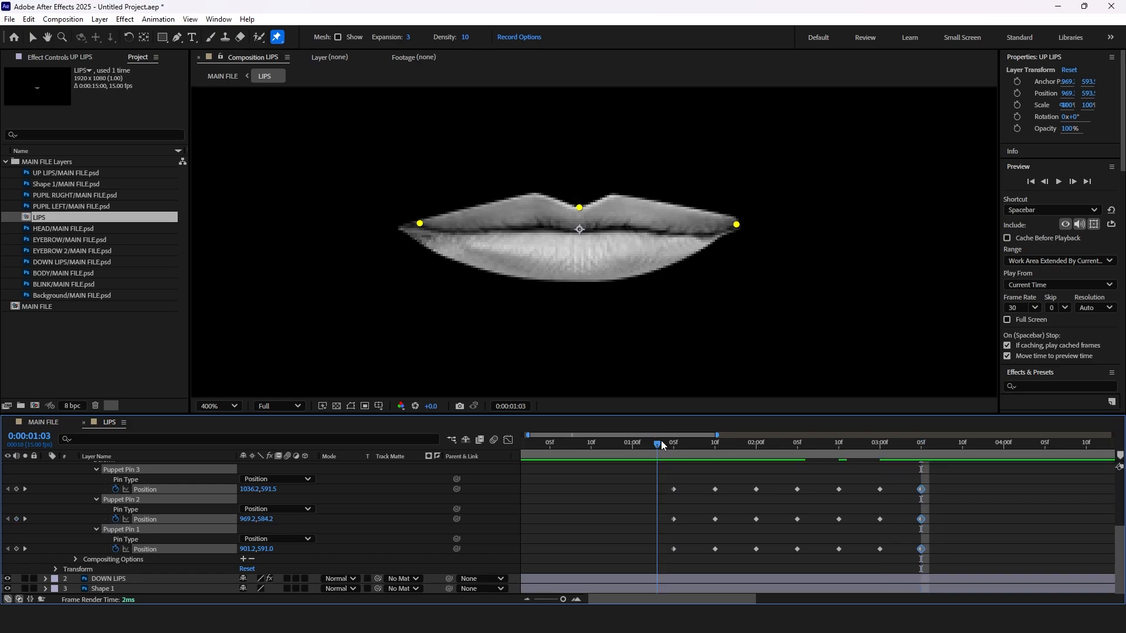
{"action": "left_click_drag", "start_coordinate": [661, 441], "coordinate": [711, 447]}
{"action": "key", "text": "minus"}
{"action": "key", "text": "equal"}
{"action": "key", "text": "ctrl+v"}
{"action": "left_click", "coordinate": [852, 446]}
{"action": "key", "text": "ctrl+v"}
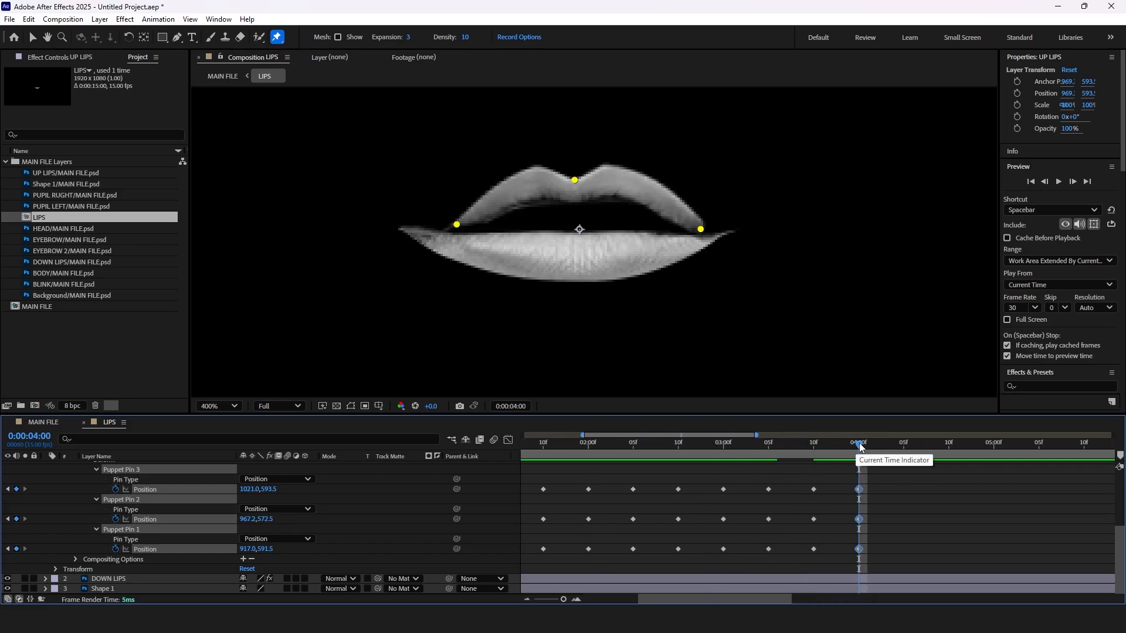
Keyframe the upper lip from 0:00:04:05 through 0:00:05:05 every five frames, reusing copied pin positions and pulling the corner pins outward for a closed shape.
{"action": "left_click_drag", "start_coordinate": [860, 447], "coordinate": [904, 451]}
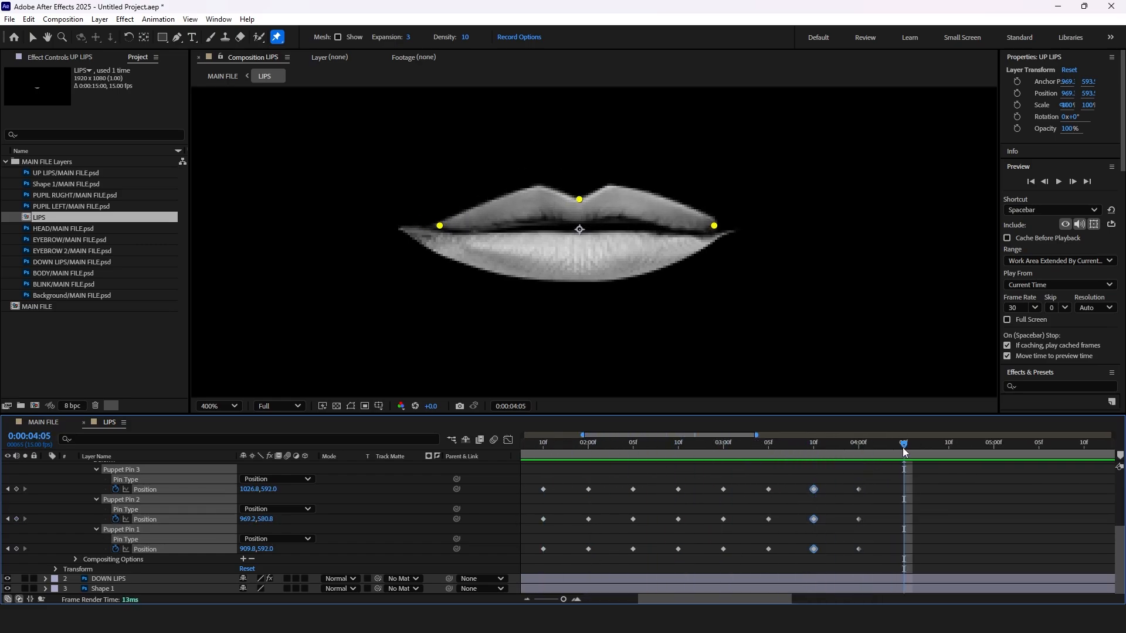
{"action": "key", "text": "ctrl+v"}
{"action": "left_click", "coordinate": [949, 448]}
{"action": "key", "text": "ctrl+v"}
{"action": "left_click", "coordinate": [994, 447]}
{"action": "left_click_drag", "start_coordinate": [440, 226], "coordinate": [408, 224]}
{"action": "left_click_drag", "start_coordinate": [715, 226], "coordinate": [729, 226]}
{"action": "left_click", "coordinate": [1039, 448]}
{"action": "key", "text": "ctrl+v"}
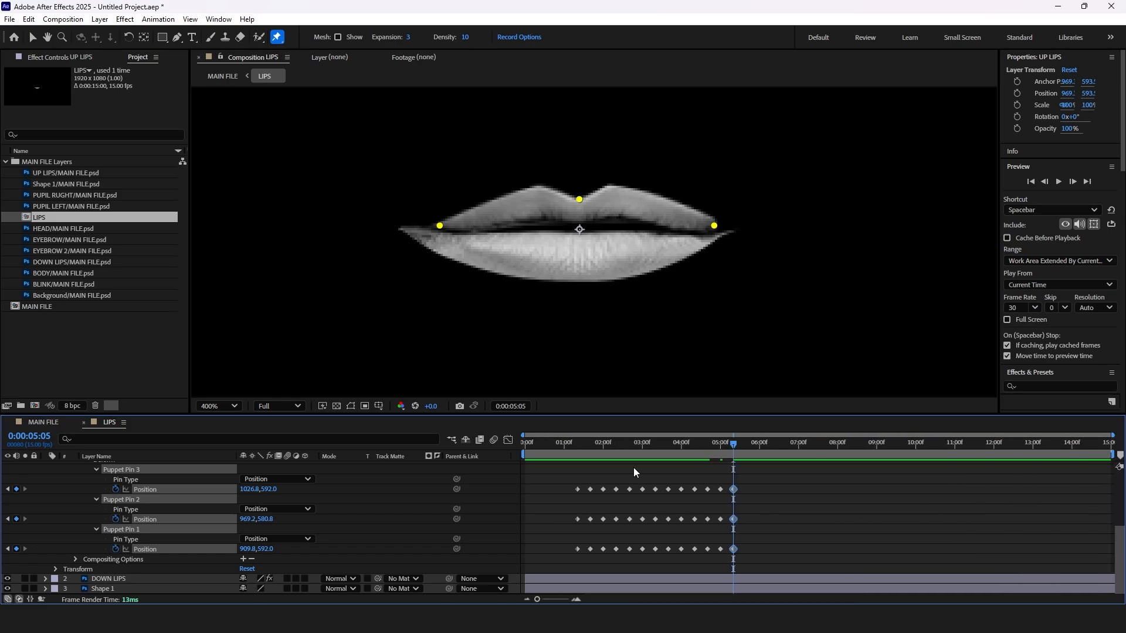
Apply Easy Ease to all the upper lip pins' Position keyframes and show only the UP LIPS layer's keyframed properties.
{"action": "left_click", "coordinate": [577, 445]}
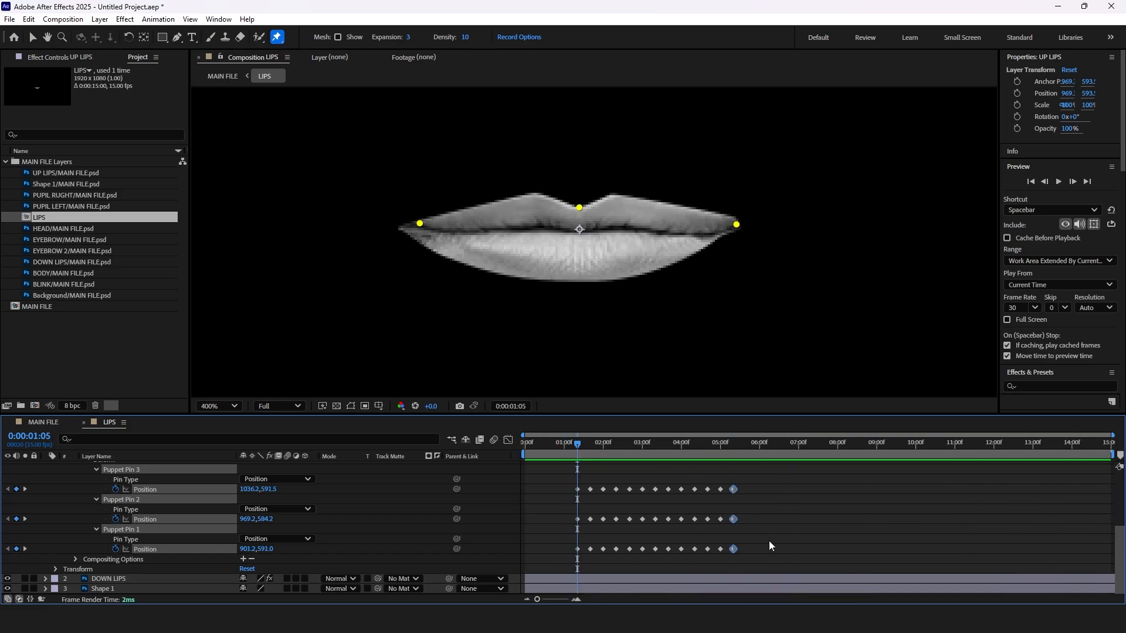
{"action": "left_click_drag", "start_coordinate": [769, 543], "coordinate": [557, 489]}
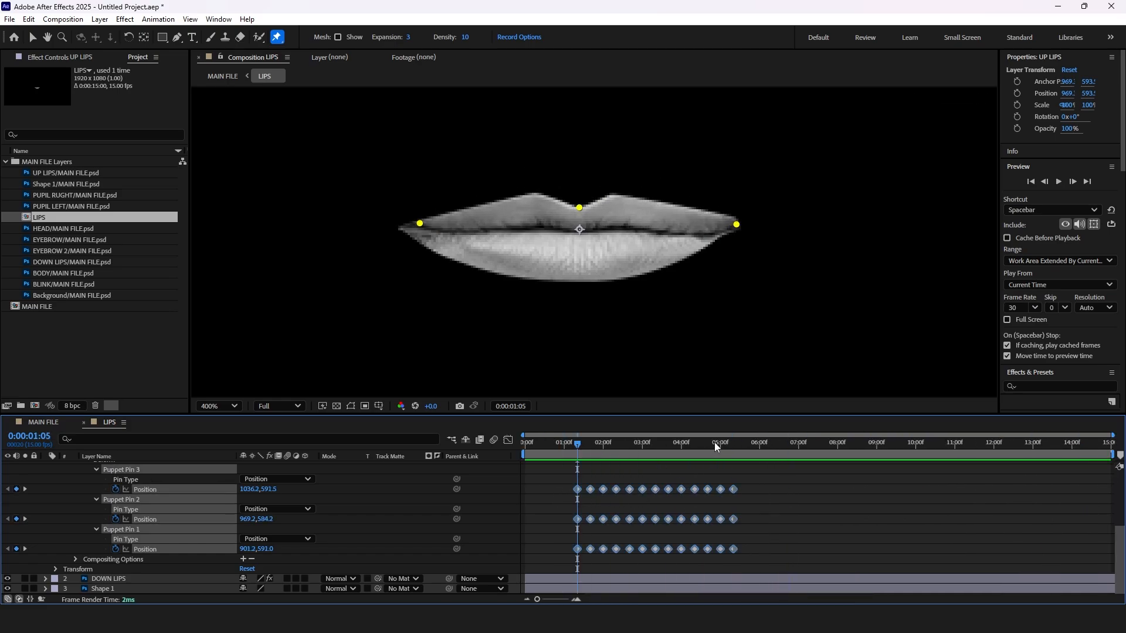
{"action": "left_click", "coordinate": [731, 443]}
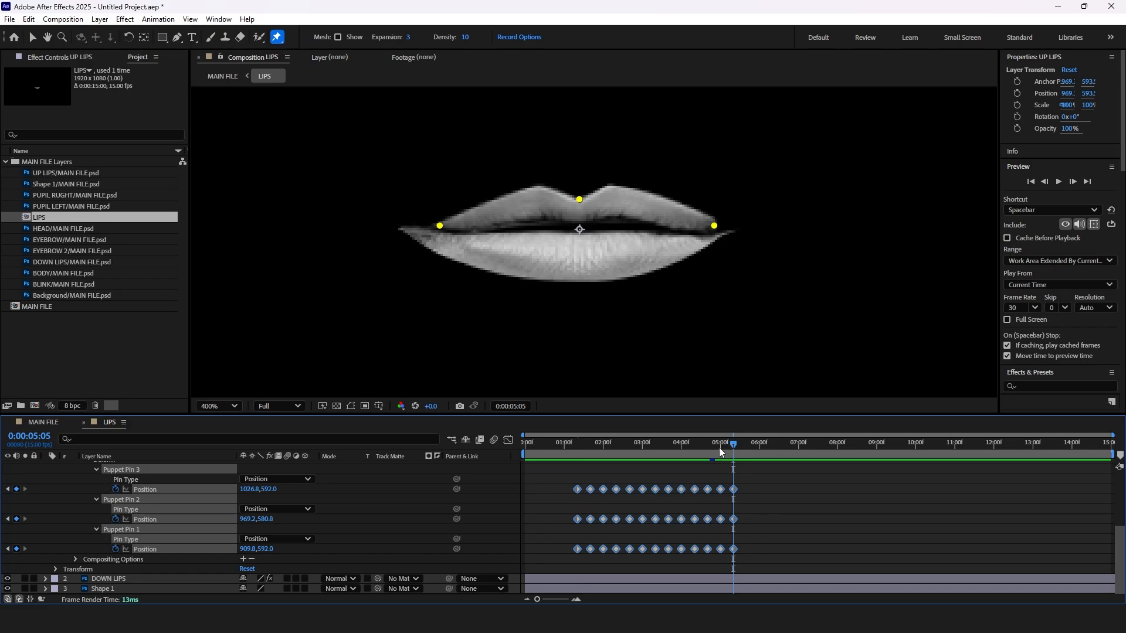
{"action": "left_click", "coordinate": [576, 445]}
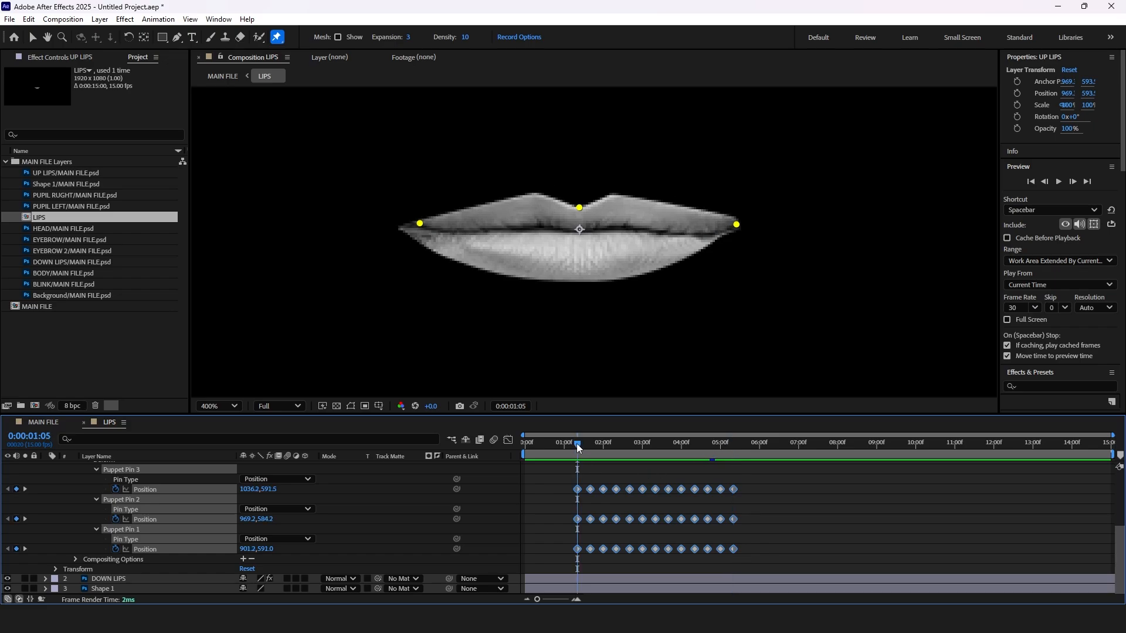
{"action": "key", "text": "F9"}
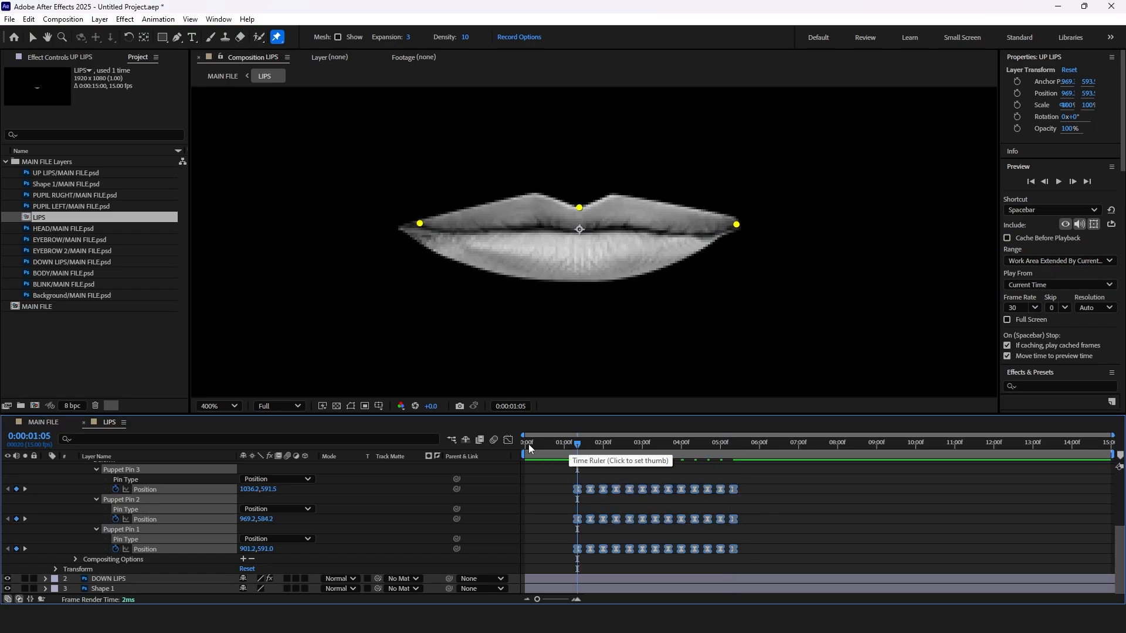
{"action": "key", "text": "u"}
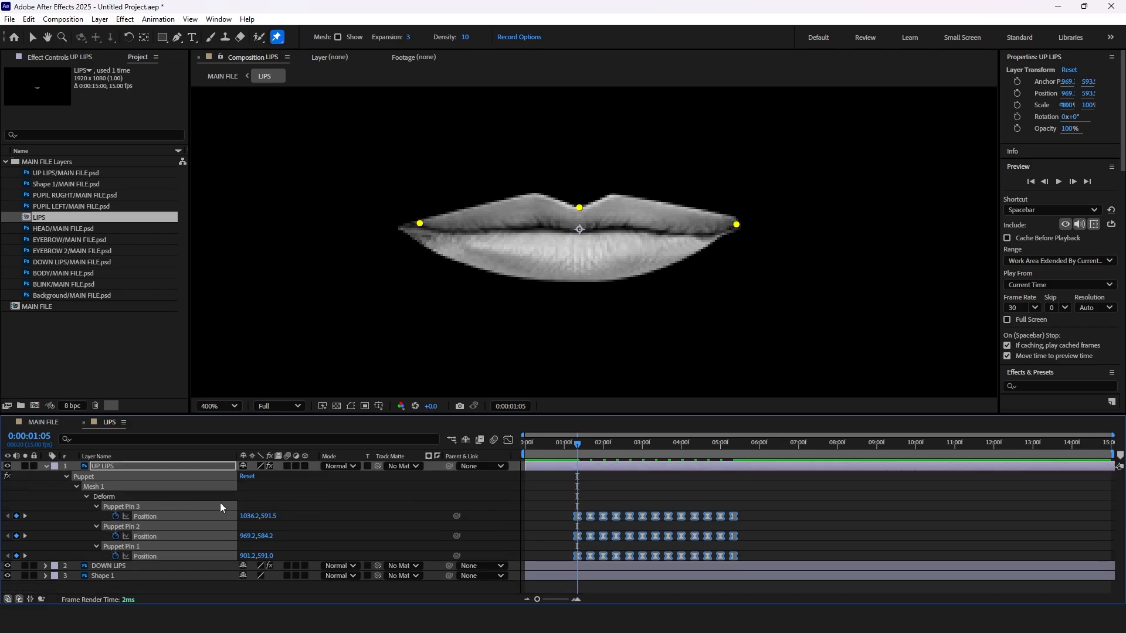
{"action": "left_click", "coordinate": [140, 467]}
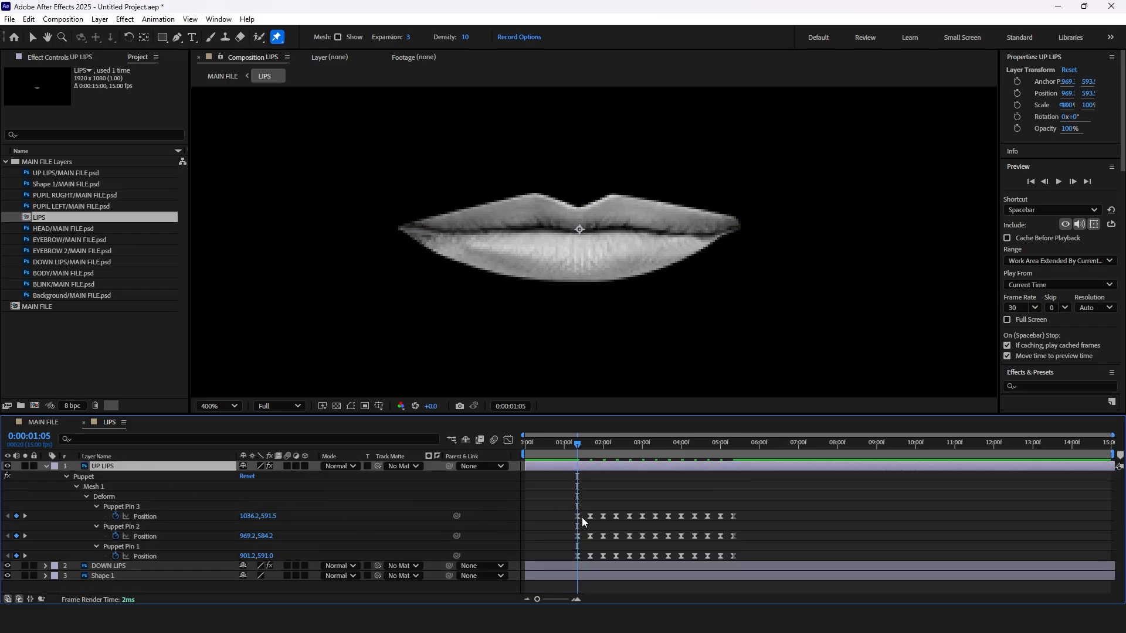
Expand the DOWN LIPS layer's Puppet effect down to the pins under Mesh 1's Deform group.
{"action": "left_click", "coordinate": [567, 567]}
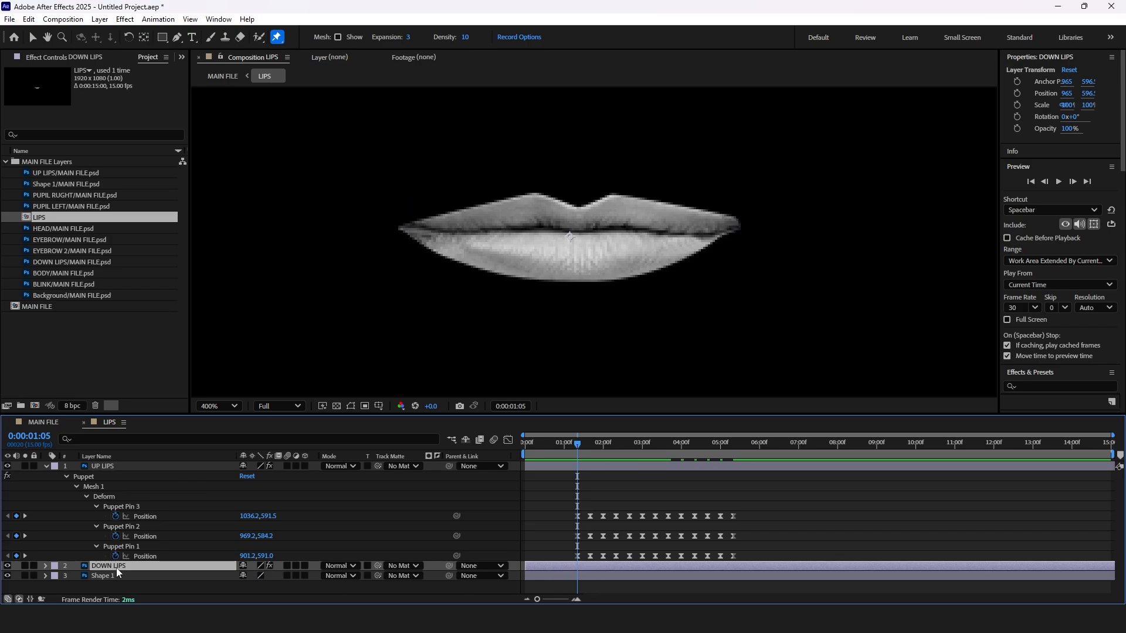
{"action": "left_click", "coordinate": [49, 564]}
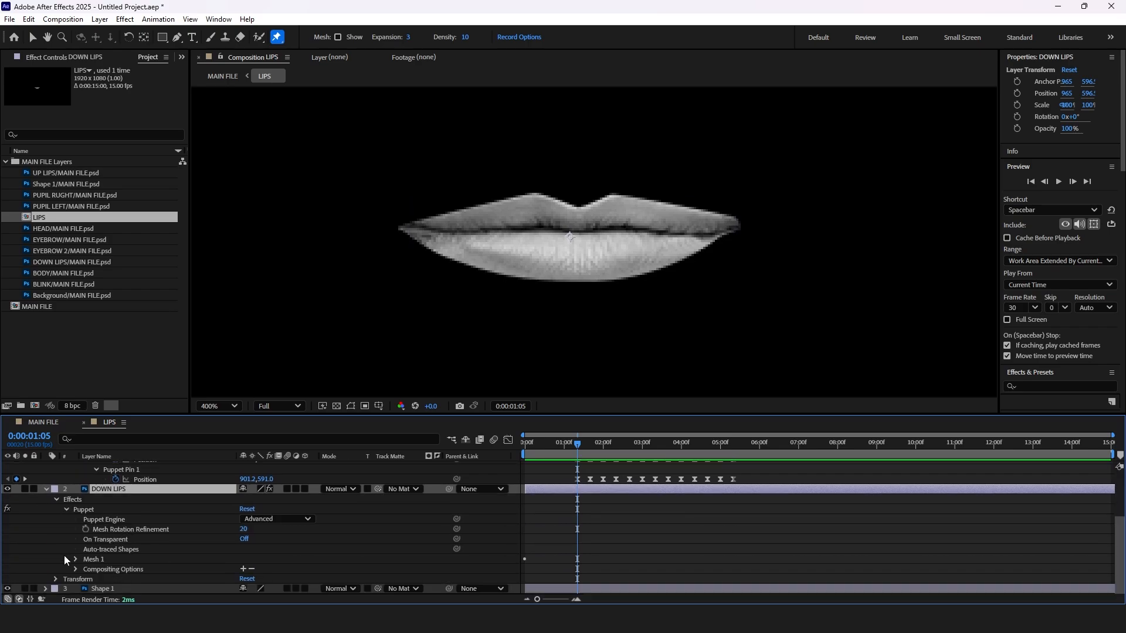
{"action": "left_click", "coordinate": [66, 510]}
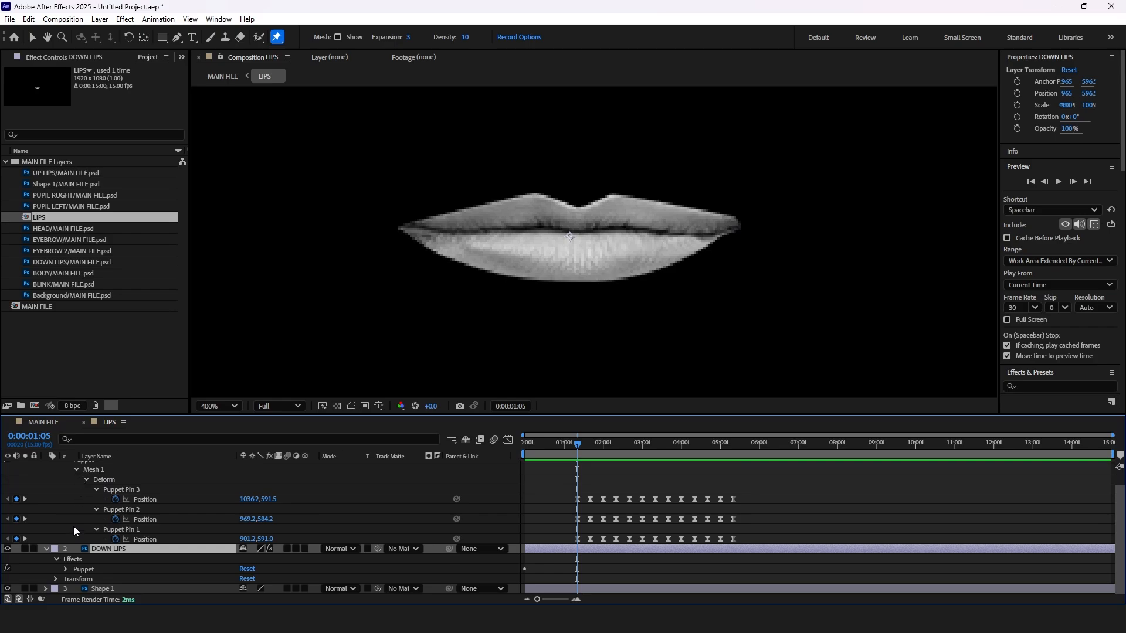
{"action": "left_click", "coordinate": [65, 569]}
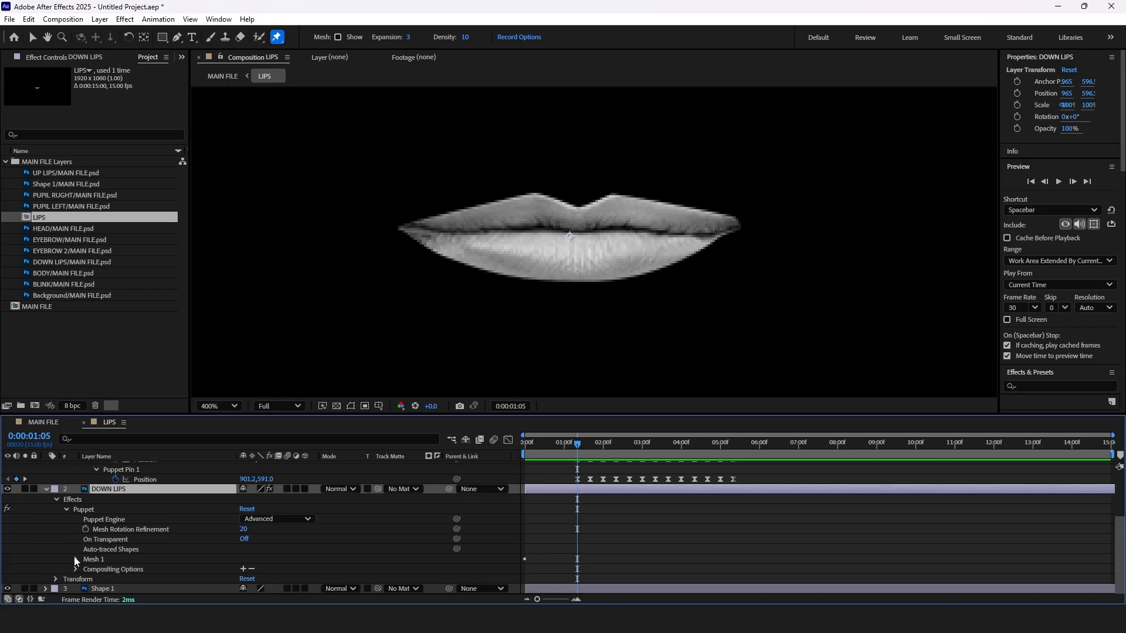
{"action": "left_click", "coordinate": [75, 559]}
{"action": "left_click", "coordinate": [86, 559]}
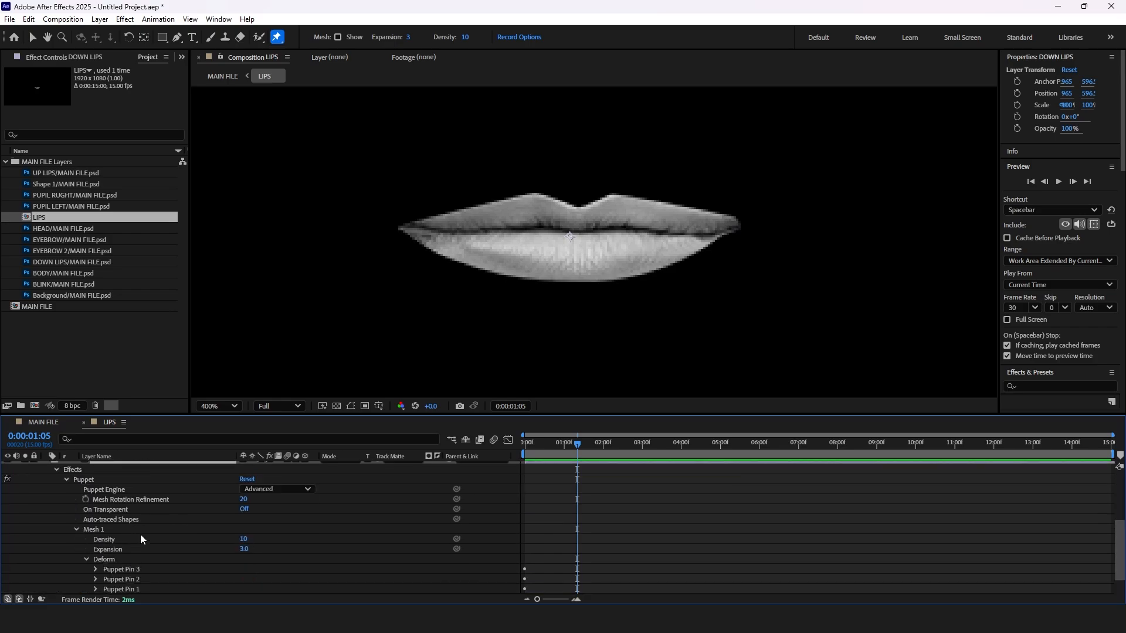
Reveal the three lower lip pins' Position properties and move their initial keyframes to 0:00:01:05.
{"action": "left_click", "coordinate": [126, 539]}
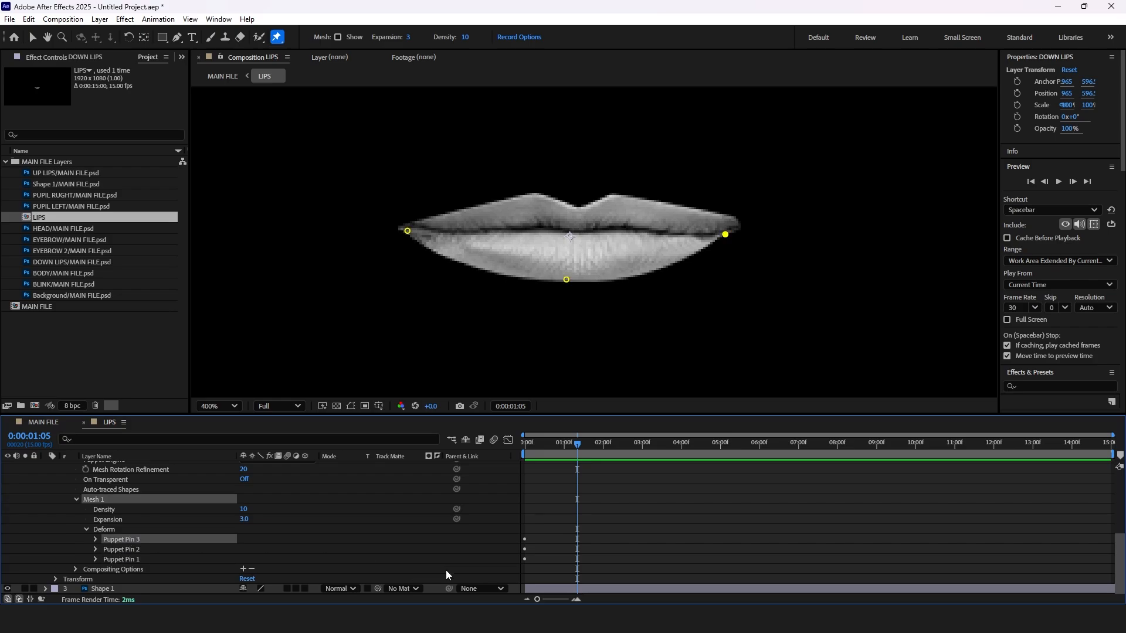
{"action": "left_click", "coordinate": [95, 550]}
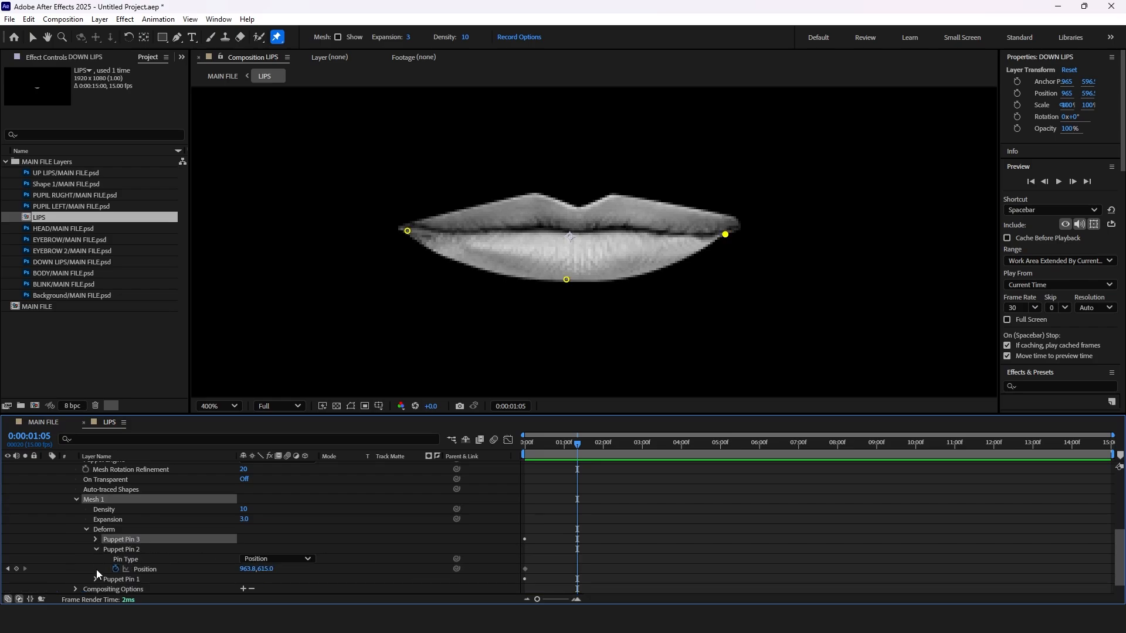
{"action": "left_click", "coordinate": [95, 579]}
{"action": "left_click", "coordinate": [95, 530]}
{"action": "scroll", "coordinate": [511, 538], "scroll_direction": "down", "scroll_amount": 1}
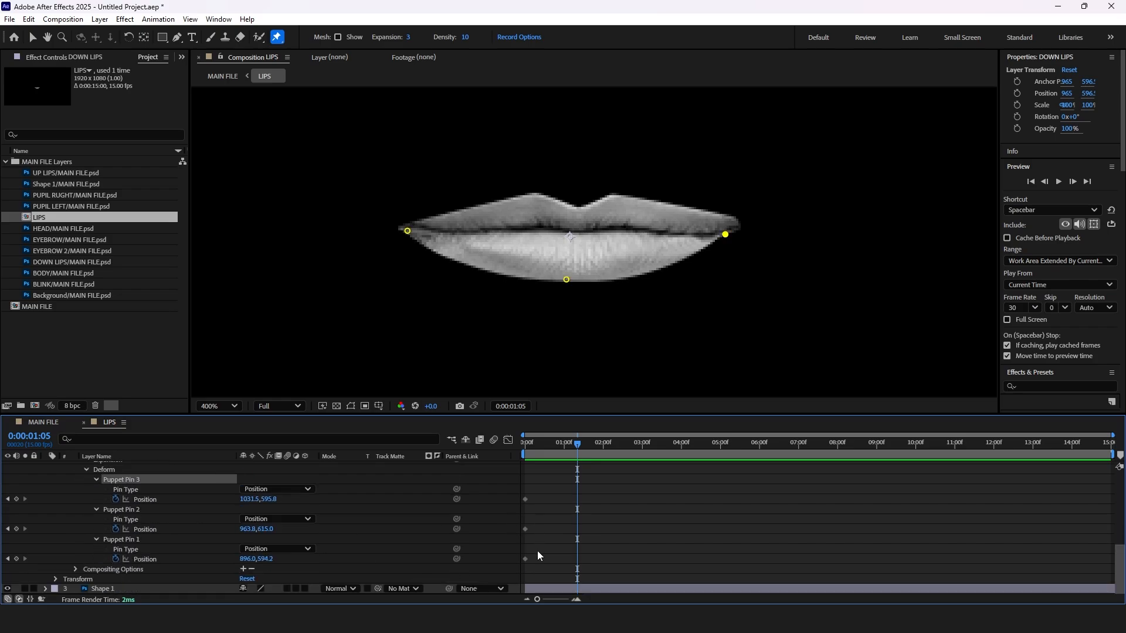
{"action": "left_click_drag", "start_coordinate": [546, 559], "coordinate": [578, 502]}
{"action": "scroll", "coordinate": [617, 503], "scroll_direction": "up", "scroll_amount": 2}
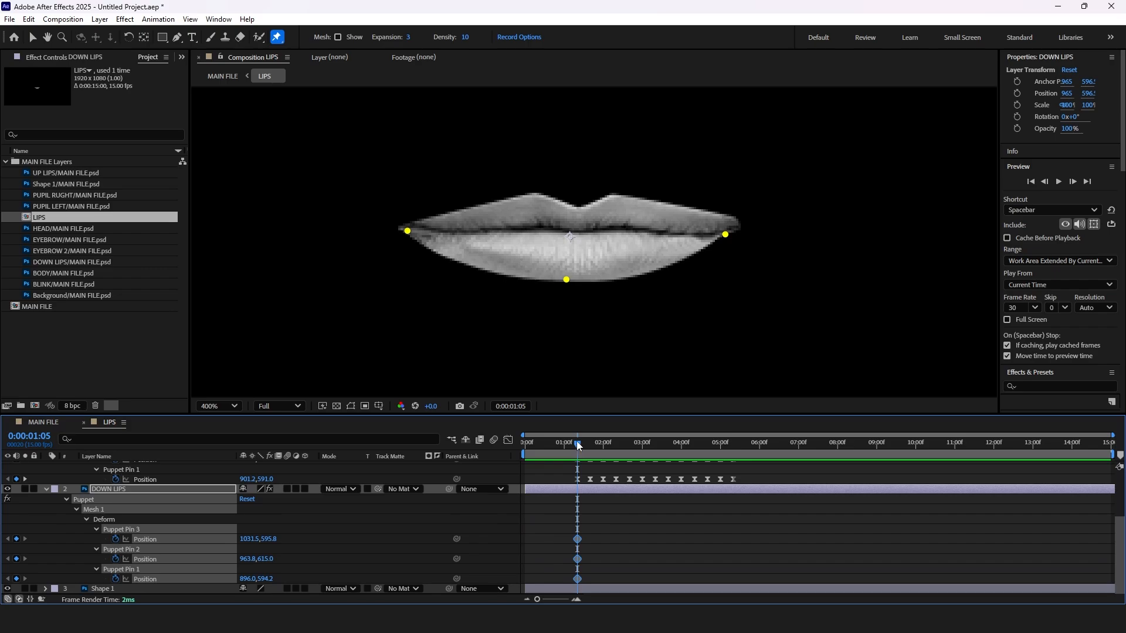
At 0:00:01:10, move the lower lip's corner pins individually to about x 899 and 1034.5 and the centre pin to about 966.5, 616.5.
{"action": "left_click_drag", "start_coordinate": [576, 442], "coordinate": [588, 441]}
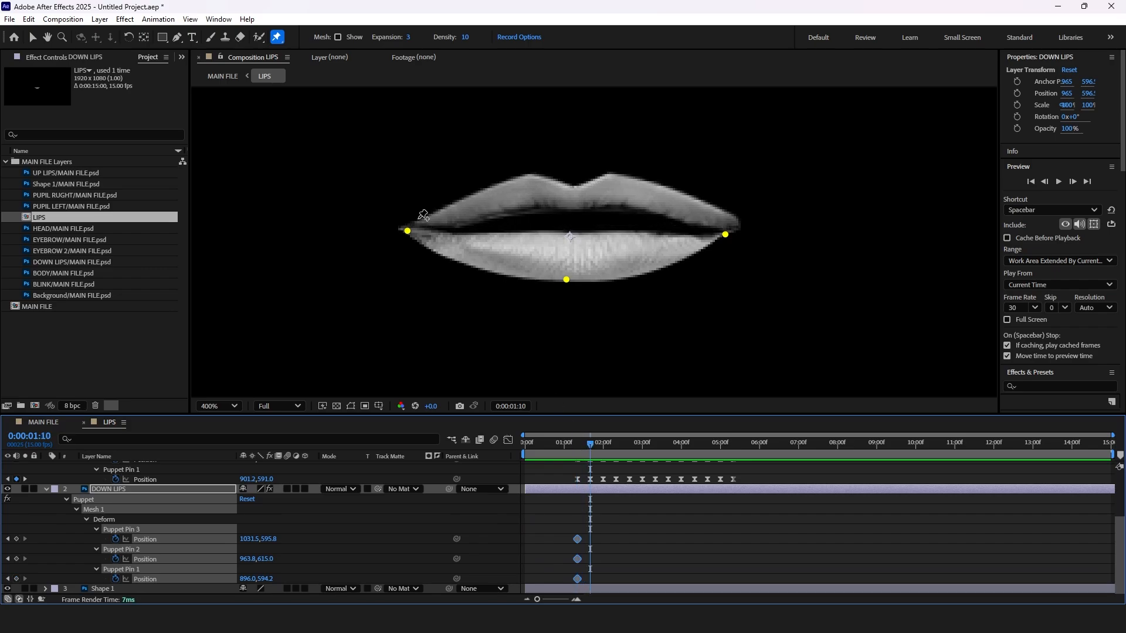
{"action": "left_click_drag", "start_coordinate": [409, 232], "coordinate": [416, 234]}
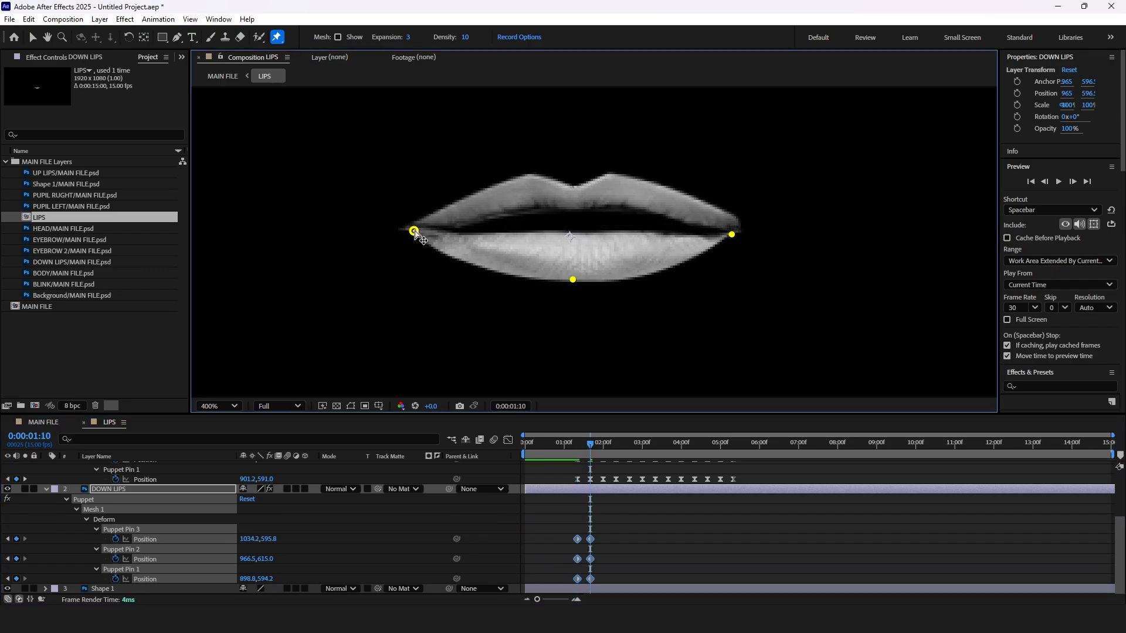
{"action": "key", "text": "ctrl+z"}
{"action": "left_click", "coordinate": [604, 523]}
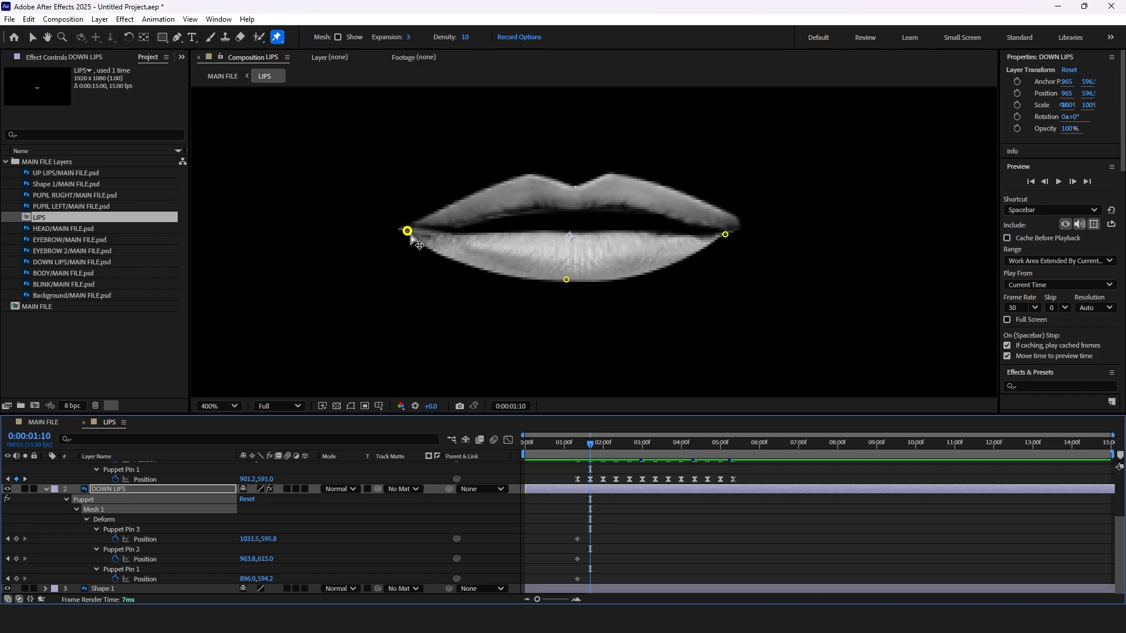
{"action": "left_click_drag", "start_coordinate": [407, 231], "coordinate": [414, 231]}
{"action": "left_click_drag", "start_coordinate": [726, 235], "coordinate": [730, 236]}
{"action": "left_click_drag", "start_coordinate": [567, 280], "coordinate": [573, 283]}
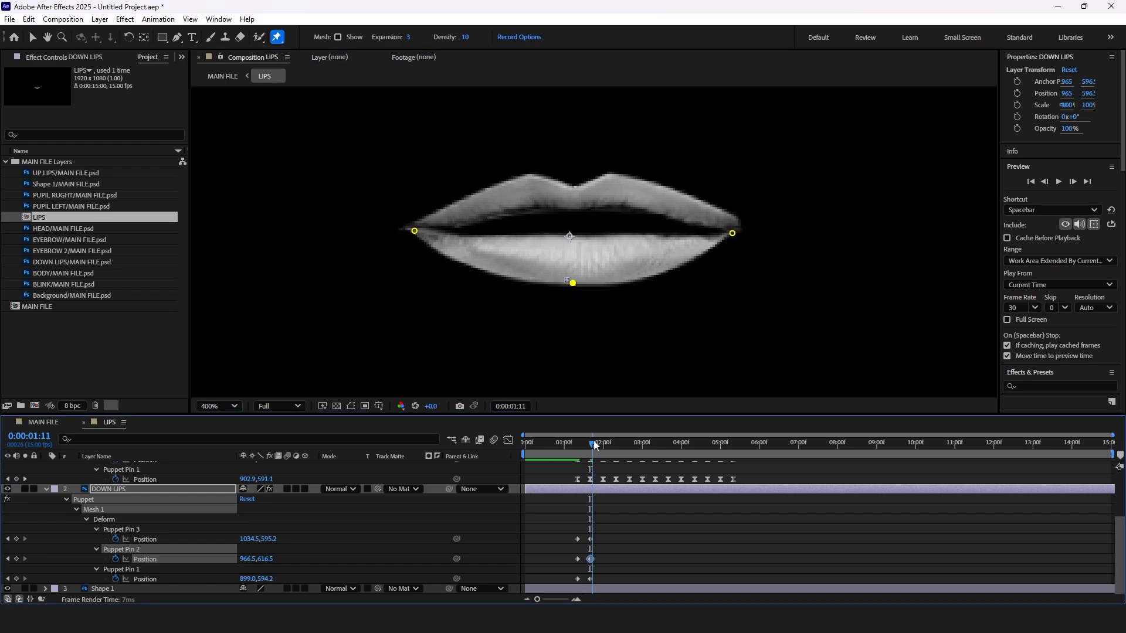
At 0:00:02:00, pull the lower lip's corner pins inward to about x 914.5 and 1019.5 and lower the centre pin to about y 621.5.
{"action": "left_click_drag", "start_coordinate": [594, 441], "coordinate": [600, 441]}
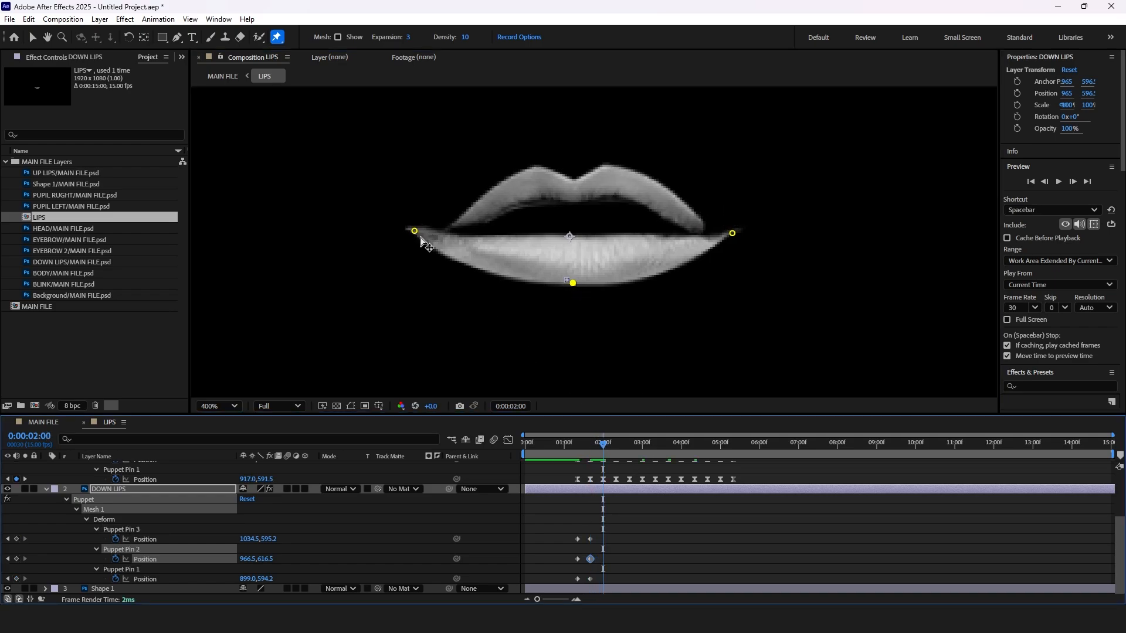
{"action": "left_click_drag", "start_coordinate": [415, 231], "coordinate": [451, 232]}
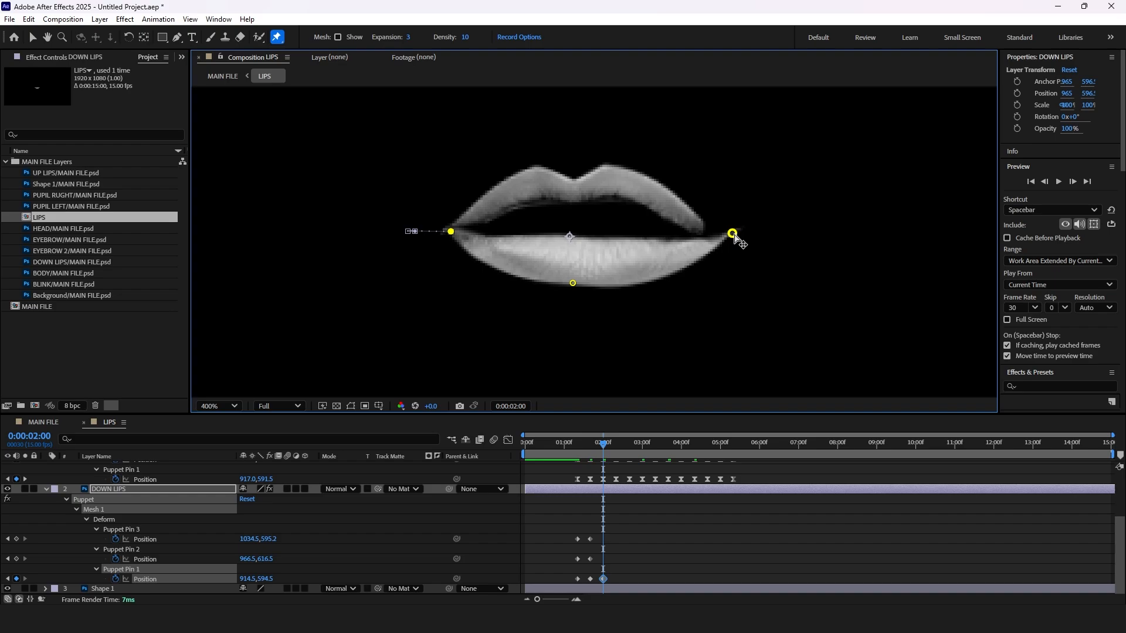
{"action": "left_click_drag", "start_coordinate": [733, 233], "coordinate": [697, 234]}
{"action": "left_click_drag", "start_coordinate": [574, 284], "coordinate": [576, 297]}
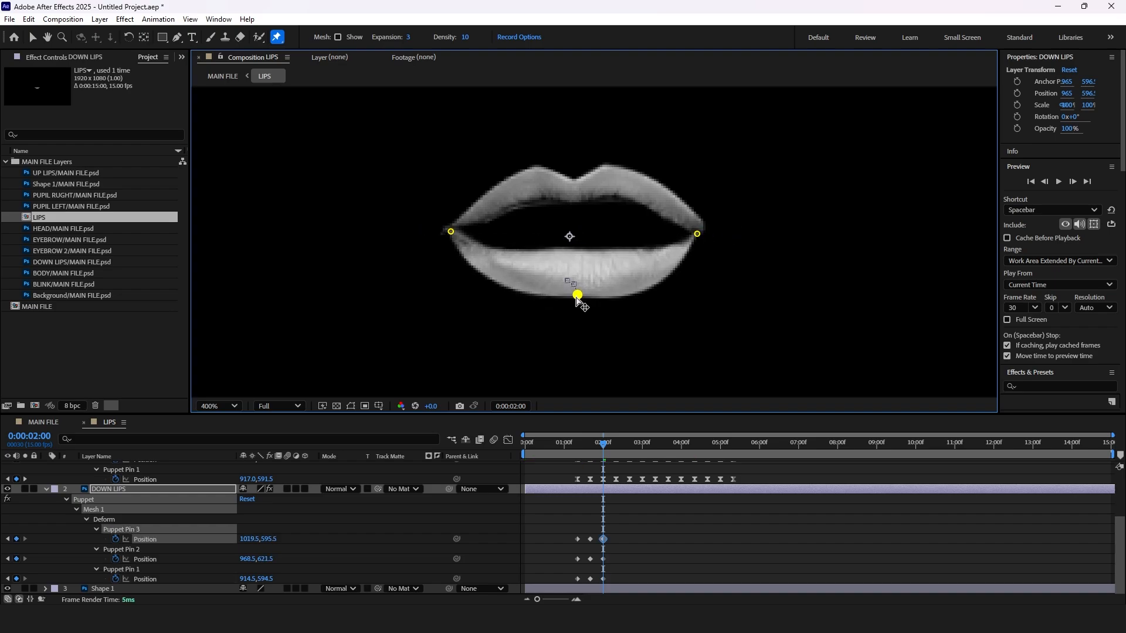
Raise the lower lip's centre pin at 0:00:02:10, and at 0:00:03:00 pull the corner pins inward and lower the centre pin to open the mouth.
{"action": "left_click_drag", "start_coordinate": [606, 444], "coordinate": [629, 444]}
{"action": "left_click_drag", "start_coordinate": [577, 295], "coordinate": [567, 279]}
{"action": "left_click_drag", "start_coordinate": [629, 443], "coordinate": [642, 443]}
{"action": "left_click_drag", "start_coordinate": [439, 231], "coordinate": [458, 232]}
{"action": "left_click_drag", "start_coordinate": [713, 234], "coordinate": [700, 234]}
{"action": "left_click_drag", "start_coordinate": [566, 276], "coordinate": [580, 288]}
Extend the lower lip keyframes to 0:00:04:00, with the corner pins at about x 905.8 and 1025.2 and the centre pin at about y 615.5.
{"action": "left_click_drag", "start_coordinate": [642, 444], "coordinate": [679, 445]}
{"action": "key", "text": "ctrl+v"}
{"action": "left_click_drag", "start_coordinate": [696, 234], "coordinate": [712, 230]}
{"action": "left_click_drag", "start_coordinate": [578, 295], "coordinate": [578, 282]}
At 0:00:04:05, pull the lower lip's corner pins inward and lower the centre pin to open the mouth.
{"action": "left_click_drag", "start_coordinate": [681, 444], "coordinate": [694, 444]}
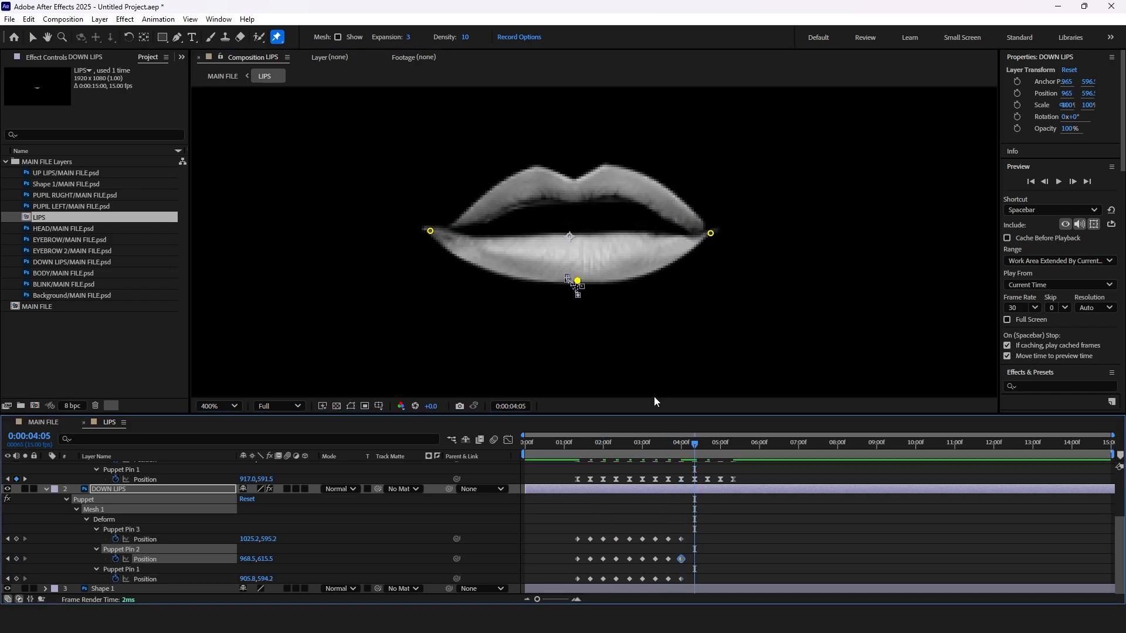
{"action": "left_click_drag", "start_coordinate": [430, 231], "coordinate": [456, 229]}
{"action": "left_click_drag", "start_coordinate": [711, 230], "coordinate": [698, 233]}
{"action": "left_click_drag", "start_coordinate": [578, 282], "coordinate": [578, 293]}
At 0:00:04:10, spread the lower lip's corner pins to about x 907.2 and 1026.8 and raise the centre pin to about y 613.3.
{"action": "left_click_drag", "start_coordinate": [694, 444], "coordinate": [708, 444]}
{"action": "left_click_drag", "start_coordinate": [697, 234], "coordinate": [710, 232]}
{"action": "left_click_drag", "start_coordinate": [456, 229], "coordinate": [434, 229]}
{"action": "left_click_drag", "start_coordinate": [579, 293], "coordinate": [579, 278]}
At 0:00:05:00, spread the lower lip's corner pins outward and shift the centre pin slightly down and toward its starting position.
{"action": "left_click_drag", "start_coordinate": [707, 444], "coordinate": [720, 444]}
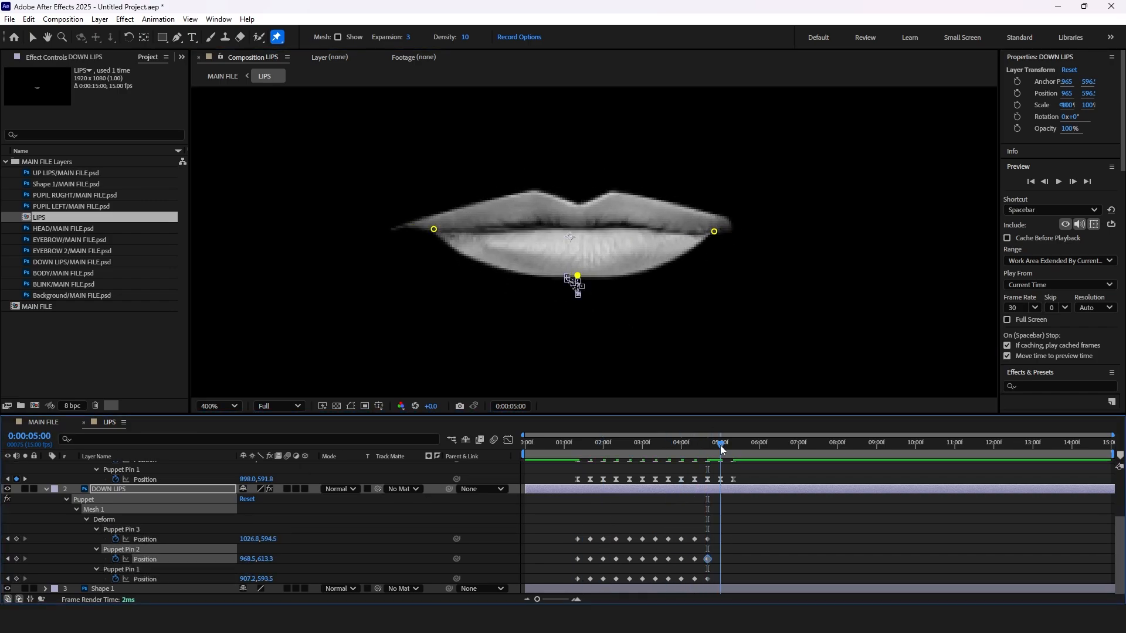
{"action": "left_click_drag", "start_coordinate": [712, 232], "coordinate": [726, 234]}
{"action": "left_click_drag", "start_coordinate": [435, 230], "coordinate": [408, 231]}
{"action": "left_click_drag", "start_coordinate": [578, 278], "coordinate": [566, 280]}
At 0:00:05:05, set the lower lip's corner pins to about x 908.8 and 1027.8 and the centre pin to about 970, 615.2.
{"action": "left_click_drag", "start_coordinate": [720, 444], "coordinate": [733, 444]}
{"action": "left_click_drag", "start_coordinate": [726, 234], "coordinate": [716, 233]}
{"action": "left_click_drag", "start_coordinate": [566, 279], "coordinate": [581, 279]}
Apply Easy Ease to all the lower lip pins' Position keyframes and collapse the lip layers' properties.
{"action": "left_click_drag", "start_coordinate": [753, 586], "coordinate": [558, 533]}
{"action": "key", "text": "F9"}
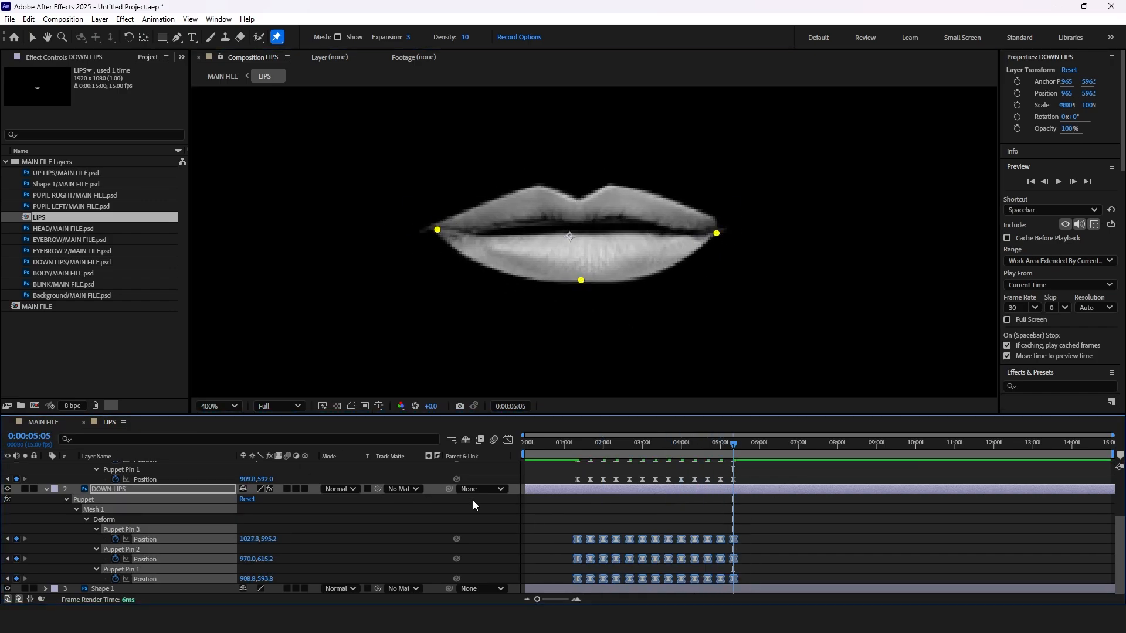
{"action": "left_click", "coordinate": [472, 502]}
{"action": "key", "text": "u"}
Switch to the MAIN FILE composition and play it back to check the talking lips on the face.
{"action": "left_click", "coordinate": [41, 421]}
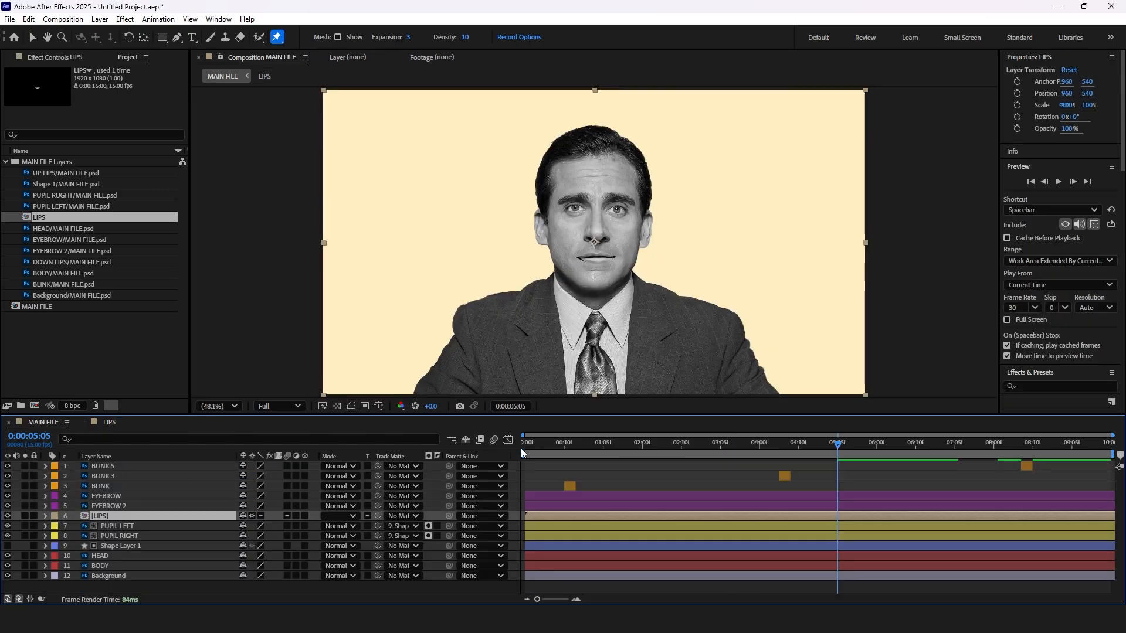
{"action": "left_click_drag", "start_coordinate": [551, 438], "coordinate": [480, 442]}
{"action": "key", "text": "space"}
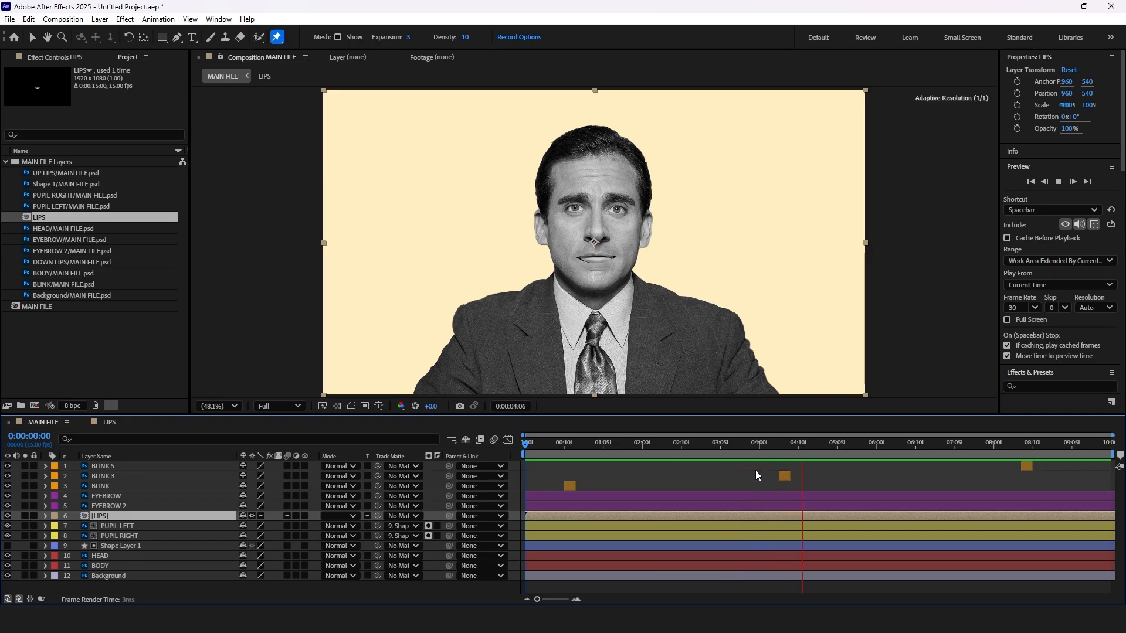
{"action": "key", "text": "space"}
{"action": "left_click_drag", "start_coordinate": [594, 442], "coordinate": [577, 450]}
{"action": "left_click", "coordinate": [670, 581]}
{"action": "key", "text": "space"}
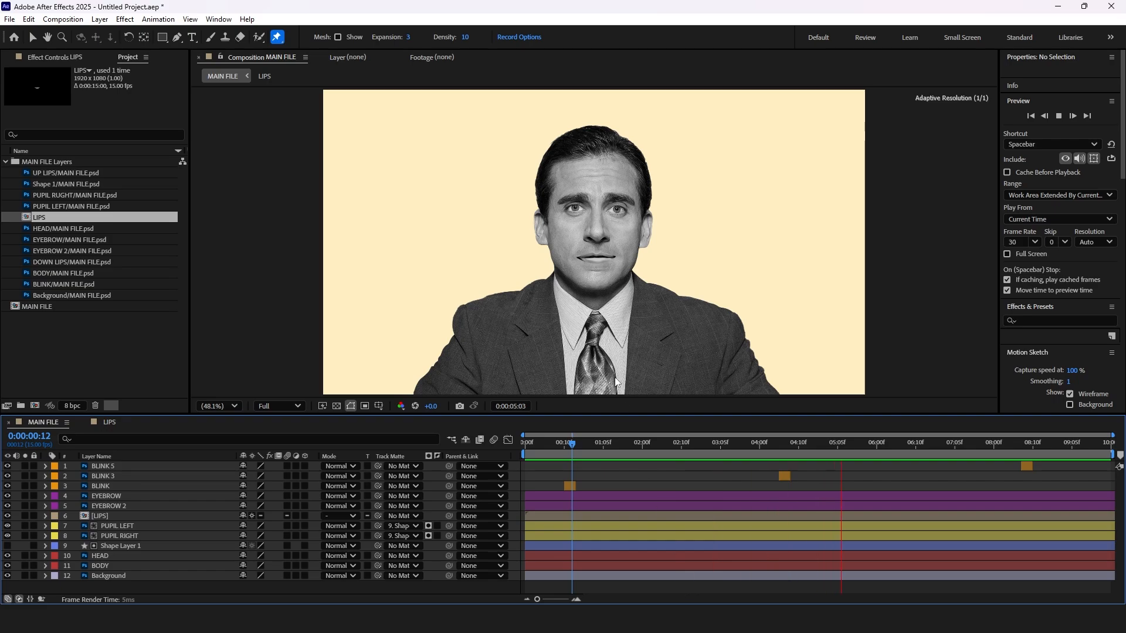
{"action": "key", "text": "space"}
{"action": "left_click", "coordinate": [585, 443]}
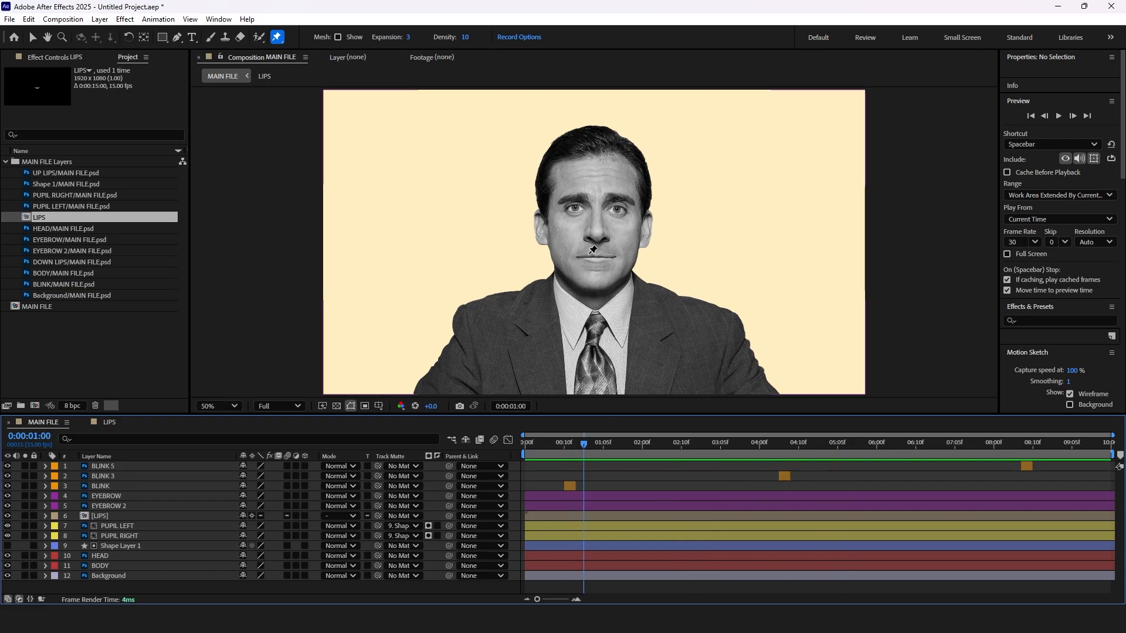
Open the LIPS composition, reveal the UP LIPS and DOWN LIPS keyframes, and select all their Puppet pin Position keyframes.
{"action": "scroll", "coordinate": [592, 251], "scroll_direction": "up", "scroll_amount": 4}
{"action": "left_click_drag", "start_coordinate": [584, 447], "coordinate": [622, 444]}
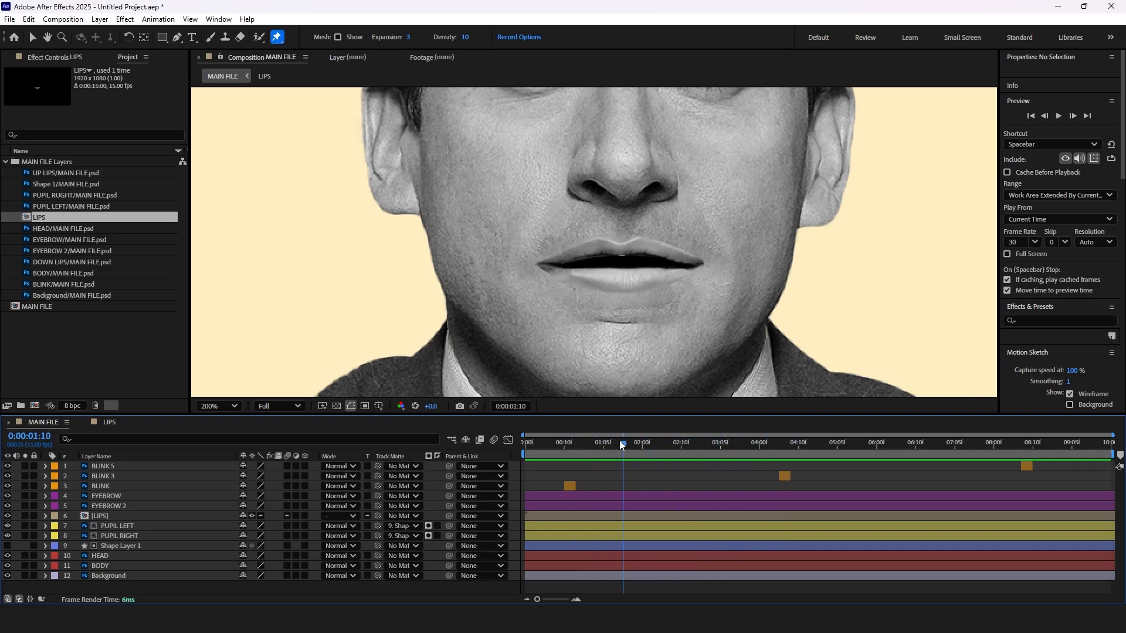
{"action": "double_click", "coordinate": [135, 516]}
{"action": "left_click", "coordinate": [640, 463]}
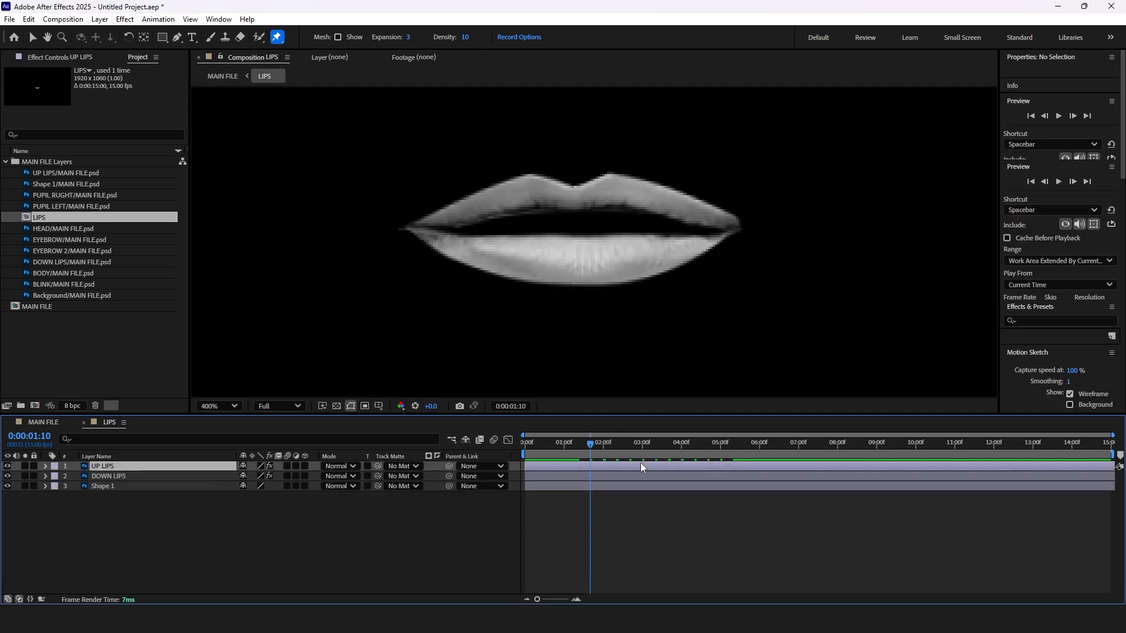
{"action": "left_click", "coordinate": [645, 477], "text": "shift"}
{"action": "key", "text": "u"}
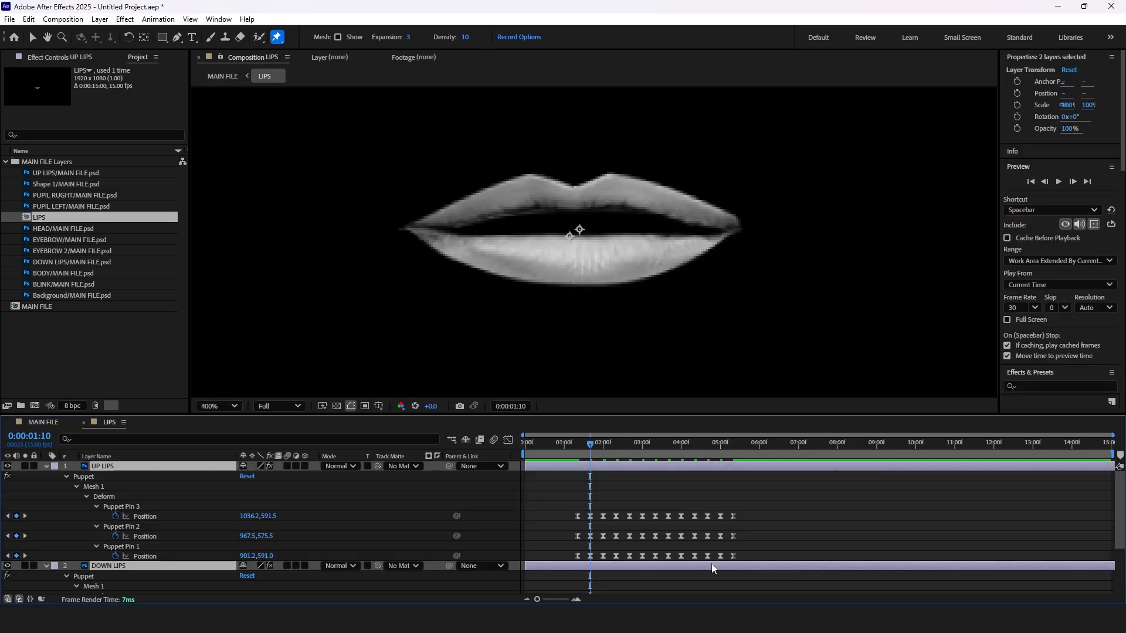
{"action": "scroll", "coordinate": [712, 564], "scroll_direction": "down", "scroll_amount": 3}
{"action": "left_click_drag", "start_coordinate": [682, 412], "coordinate": [681, 281]}
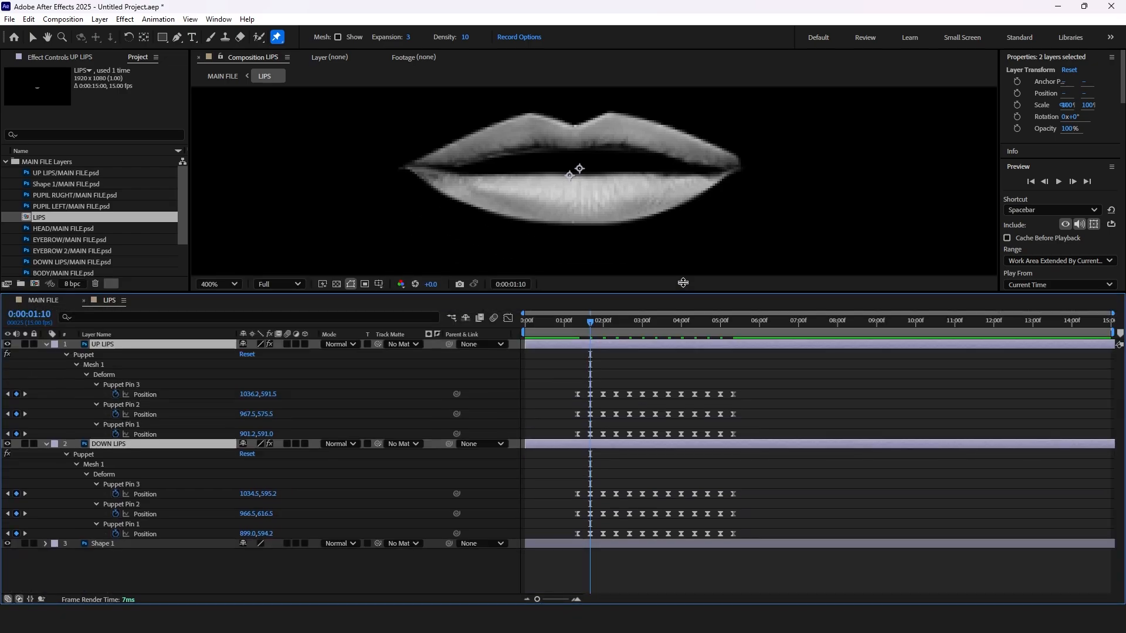
{"action": "left_click_drag", "start_coordinate": [755, 525], "coordinate": [524, 368]}
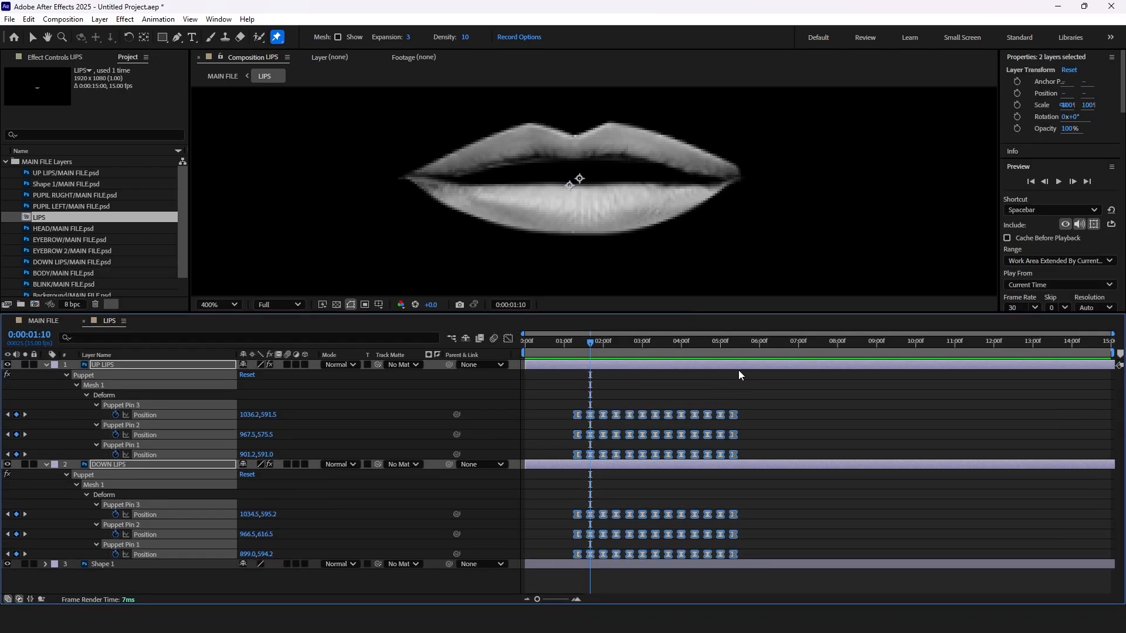
Copy the selected lip keyframes and paste them at 0:00:05:10 and again at 0:00:10:00.
{"action": "left_click", "coordinate": [751, 345]}
{"action": "key", "text": "ctrl+c"}
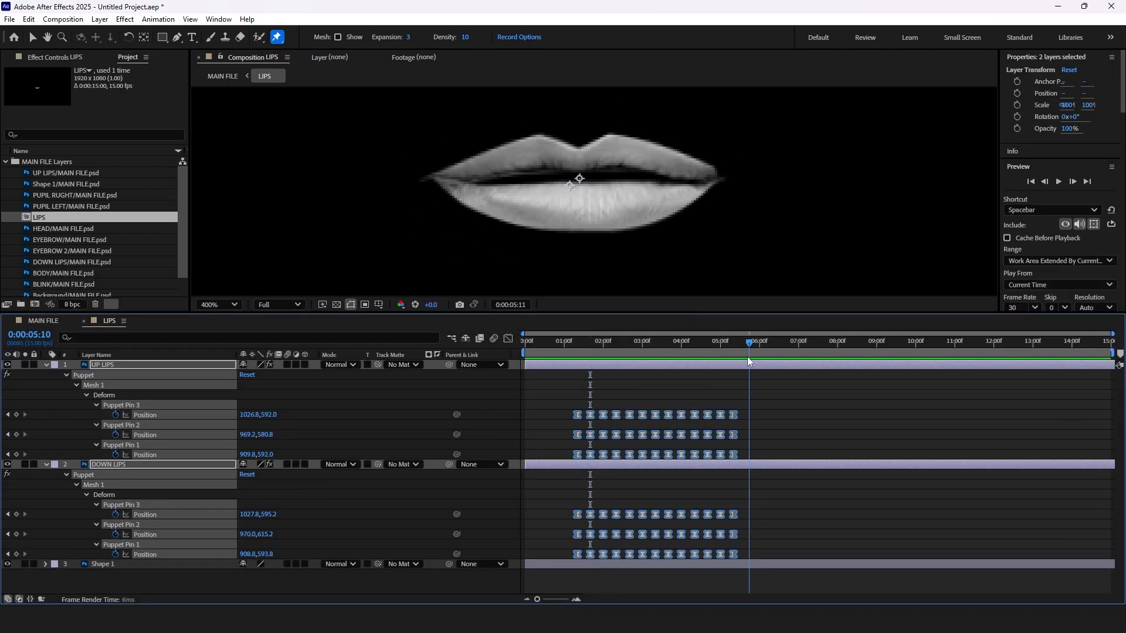
{"action": "key", "text": "Page_Up"}
{"action": "key", "text": "ctrl+v"}
{"action": "left_click", "coordinate": [915, 344]}
{"action": "key", "text": "ctrl+v"}
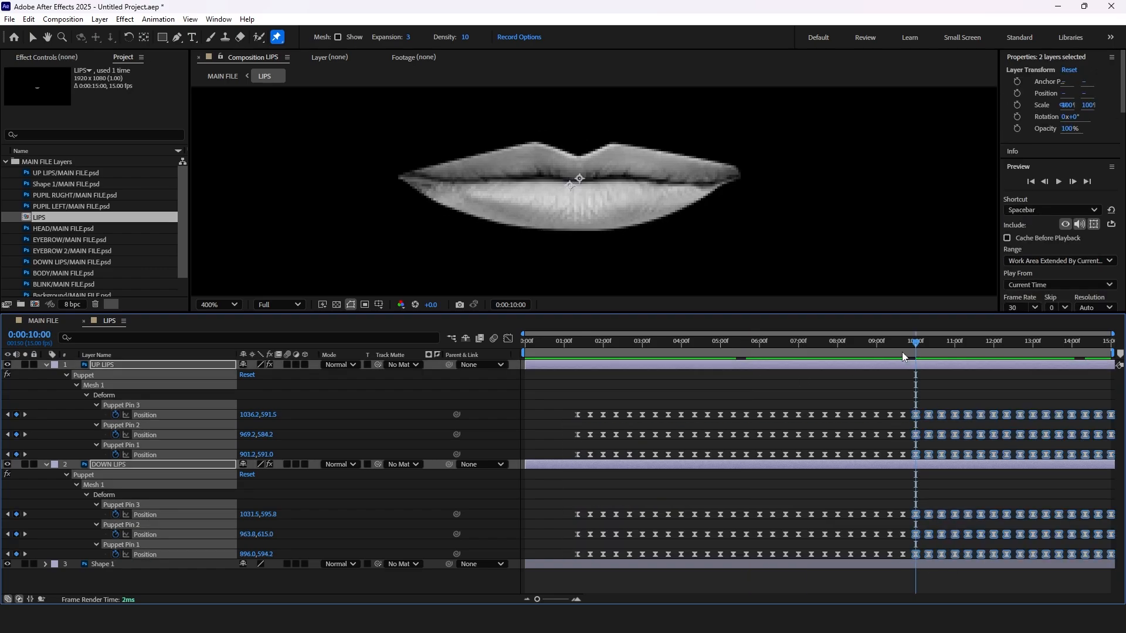
Select all UP LIPS and DOWN LIPS keyframes and compress them proportionally in time so the last ones fall at about 0:00:11:00.
{"action": "left_click", "coordinate": [549, 344]}
{"action": "left_click_drag", "start_coordinate": [567, 397], "coordinate": [1114, 555]}
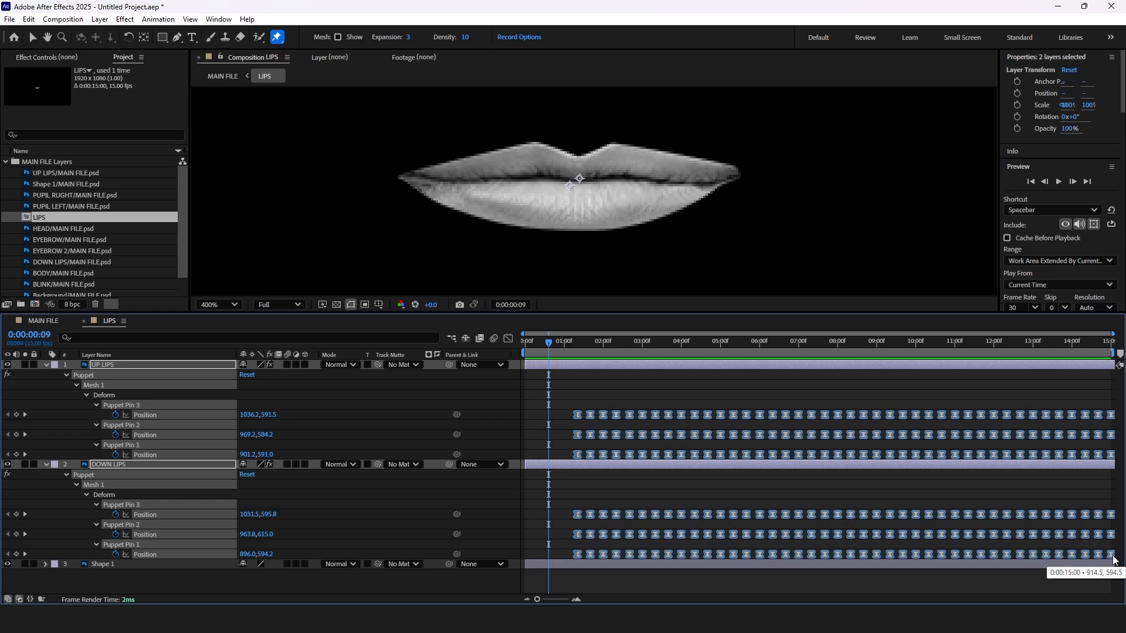
{"action": "left_click_drag", "start_coordinate": [1113, 555], "coordinate": [957, 551]}
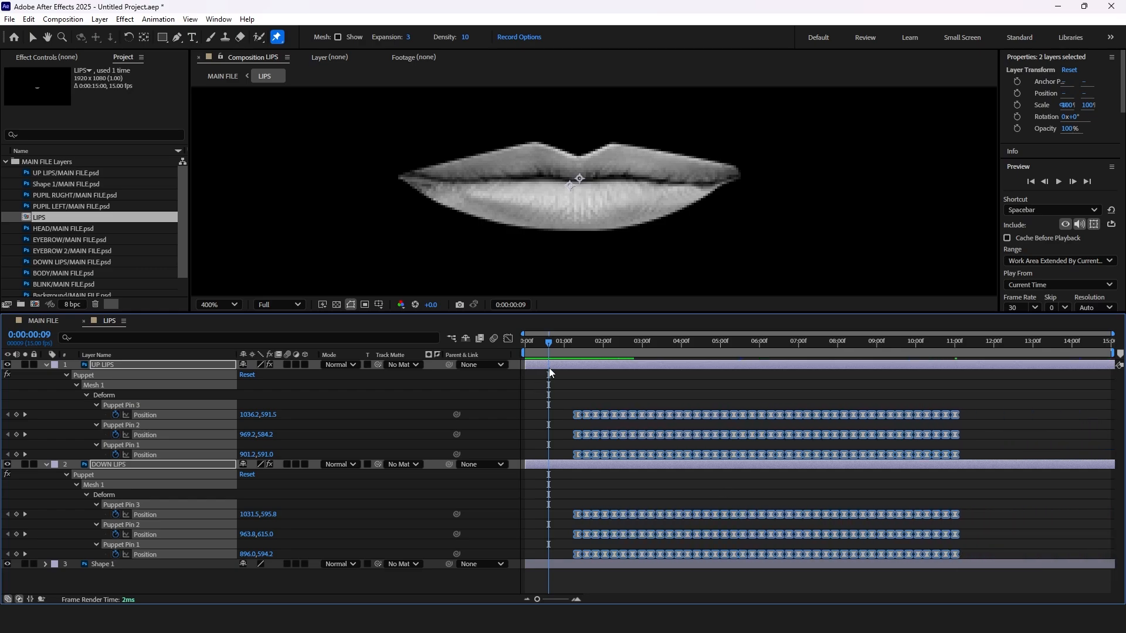
Deselect the keyframes and play the LIPS composition from 0:00:01:00 to check the lip timing.
{"action": "left_click", "coordinate": [559, 345]}
{"action": "left_click", "coordinate": [610, 494]}
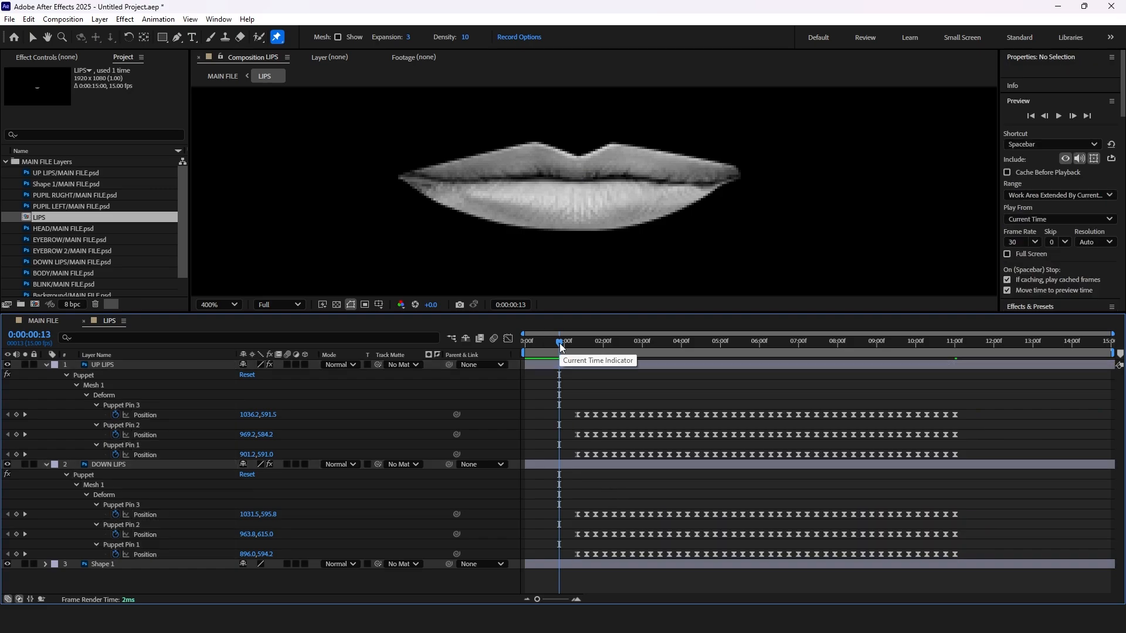
{"action": "left_click_drag", "start_coordinate": [559, 343], "coordinate": [566, 344]}
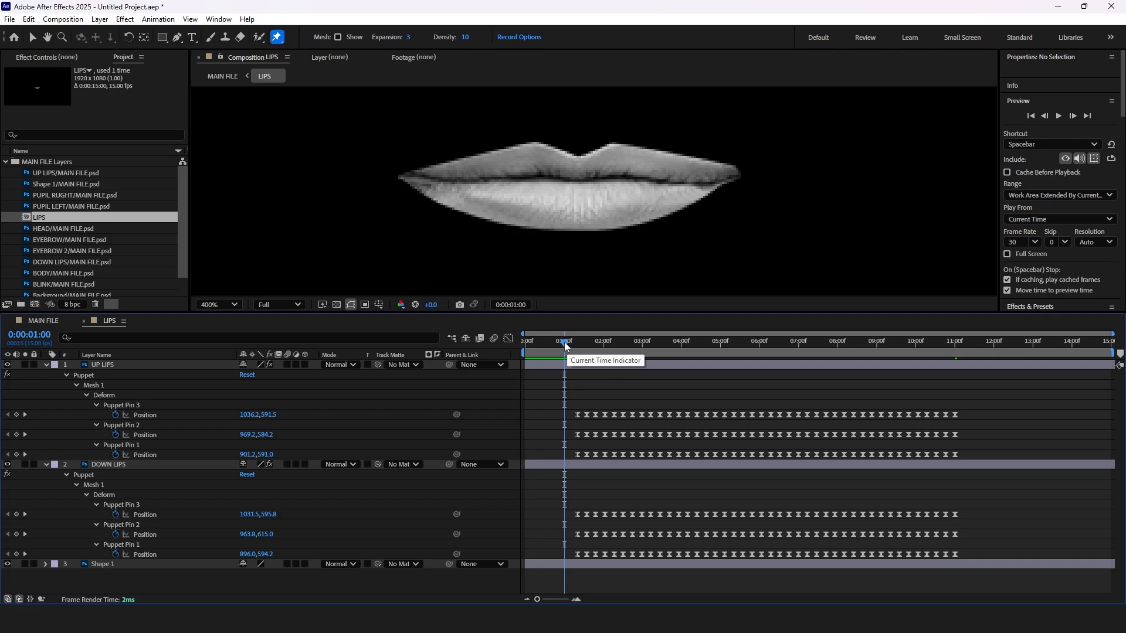
{"action": "key", "text": "space"}
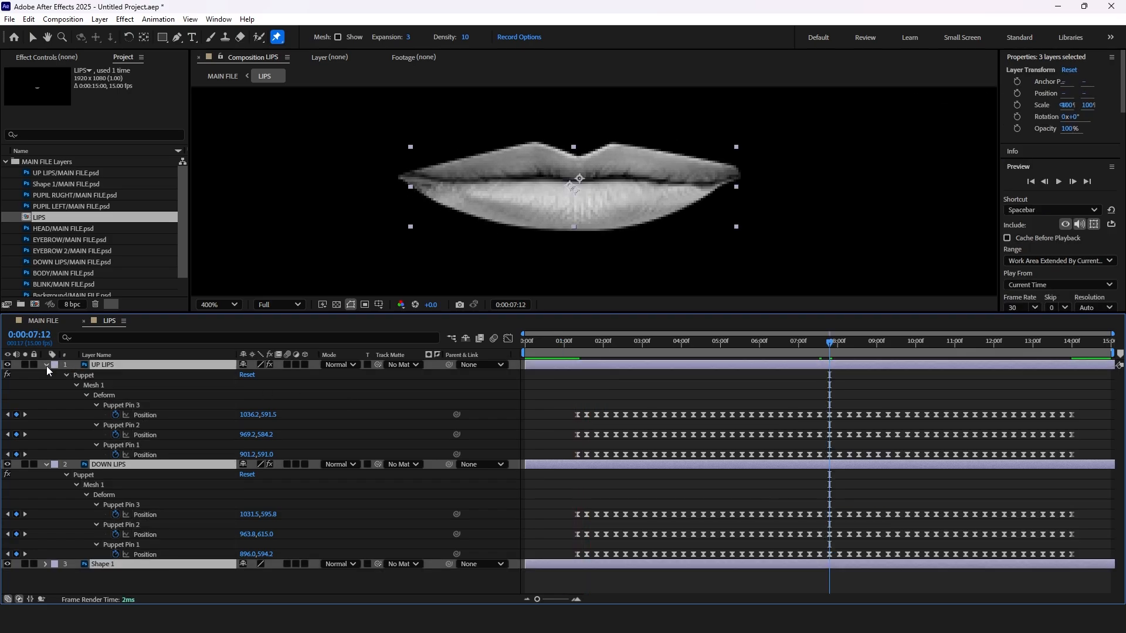
Collapse the lip layers' properties, return to the MAIN FILE composition with an enlarged preview, and play back the talking face.
{"action": "left_click", "coordinate": [46, 365]}
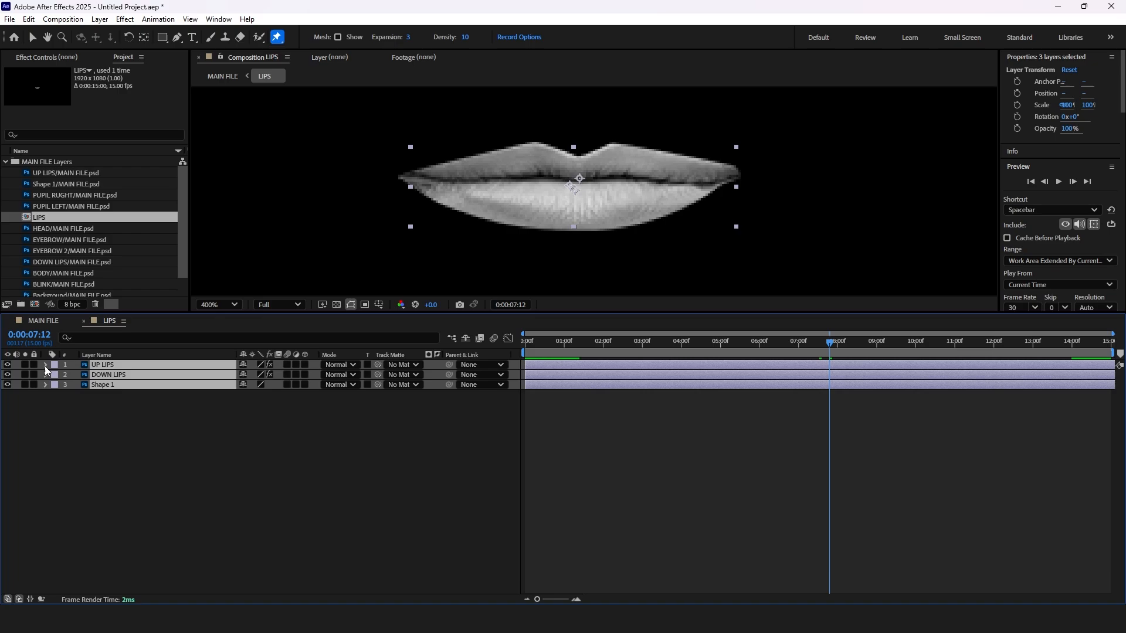
{"action": "left_click", "coordinate": [47, 320]}
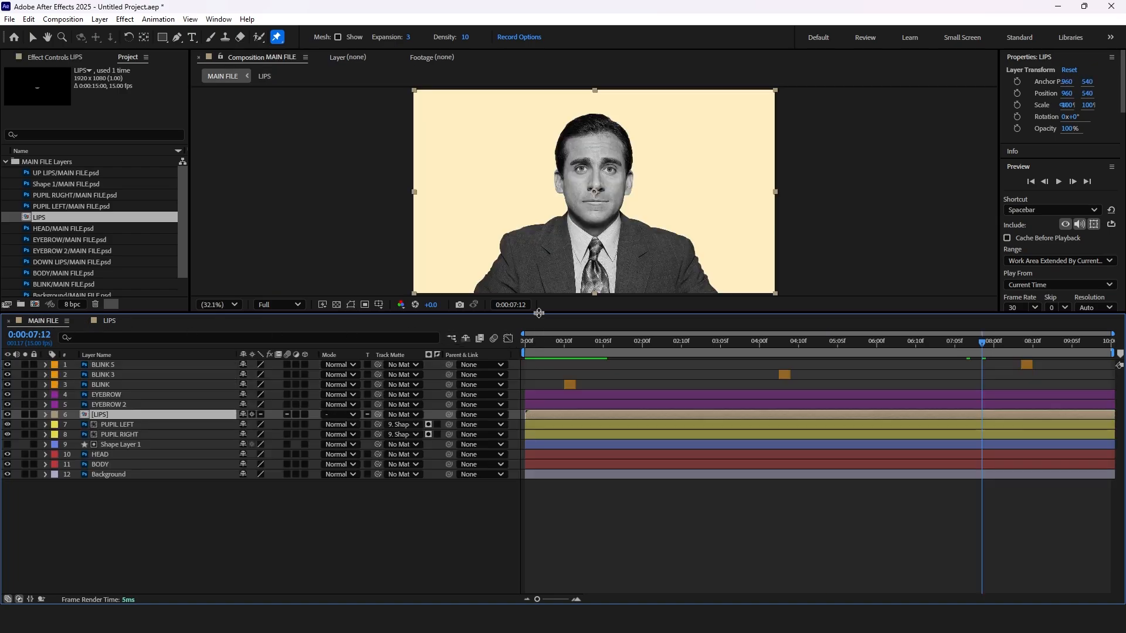
{"action": "left_click_drag", "start_coordinate": [539, 313], "coordinate": [512, 448]}
{"action": "key", "text": "space"}
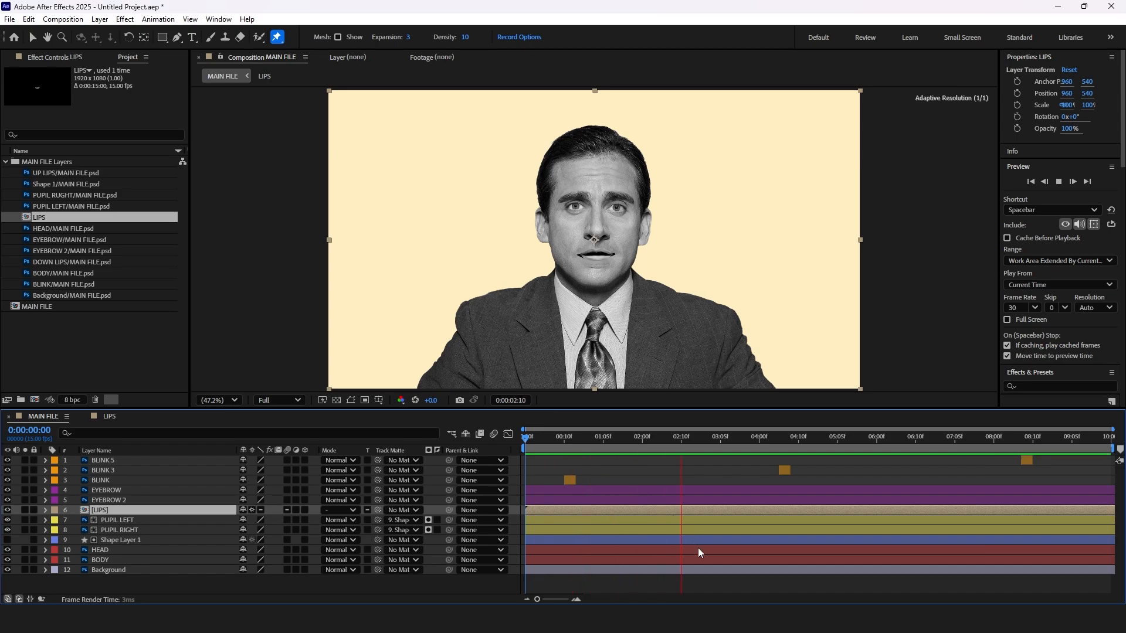
{"action": "left_click", "coordinate": [775, 594]}
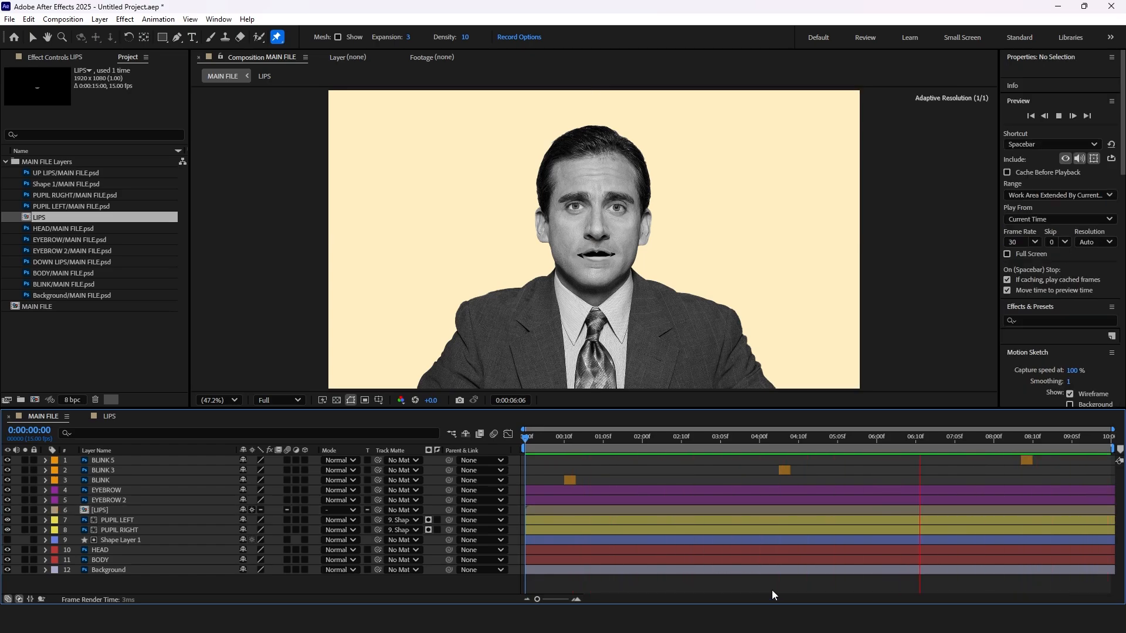
{"action": "key", "text": "space"}
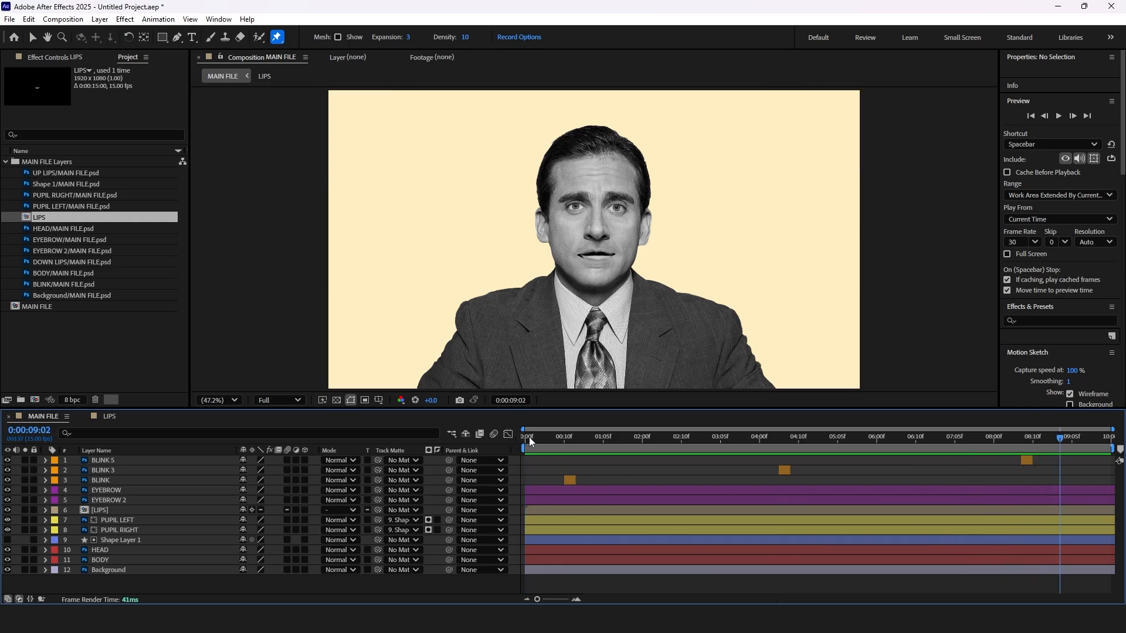
In the LIPS composition, add a full-frame white rectangle shape layer, place it below Shape 1 and lock it.
{"action": "left_click", "coordinate": [529, 438]}
{"action": "double_click", "coordinate": [122, 508]}
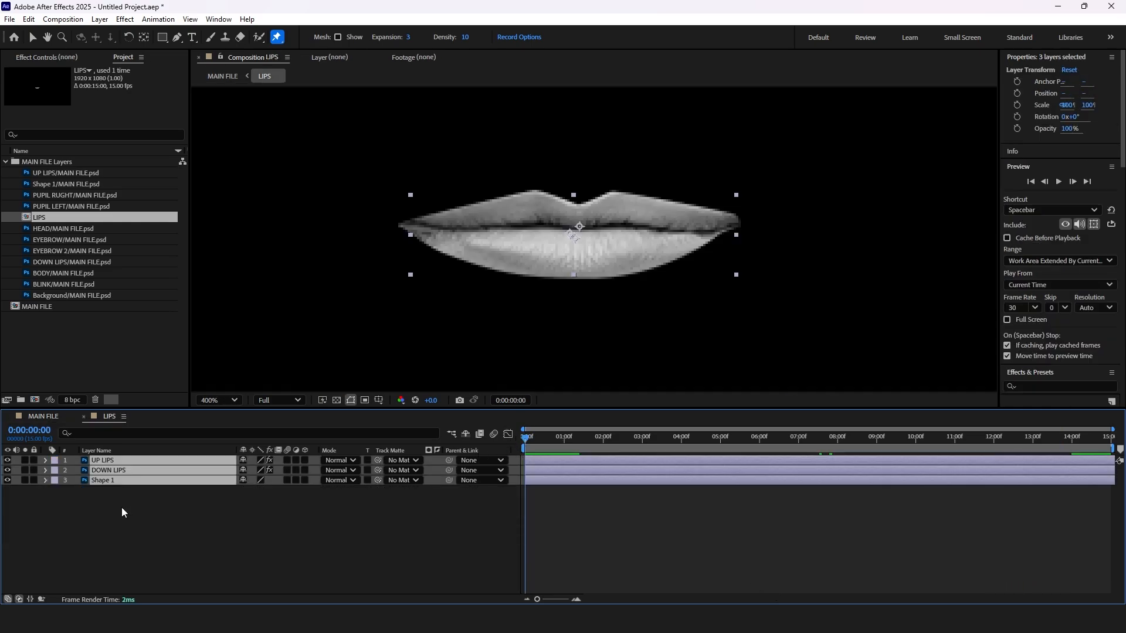
{"action": "double_click", "coordinate": [163, 37]}
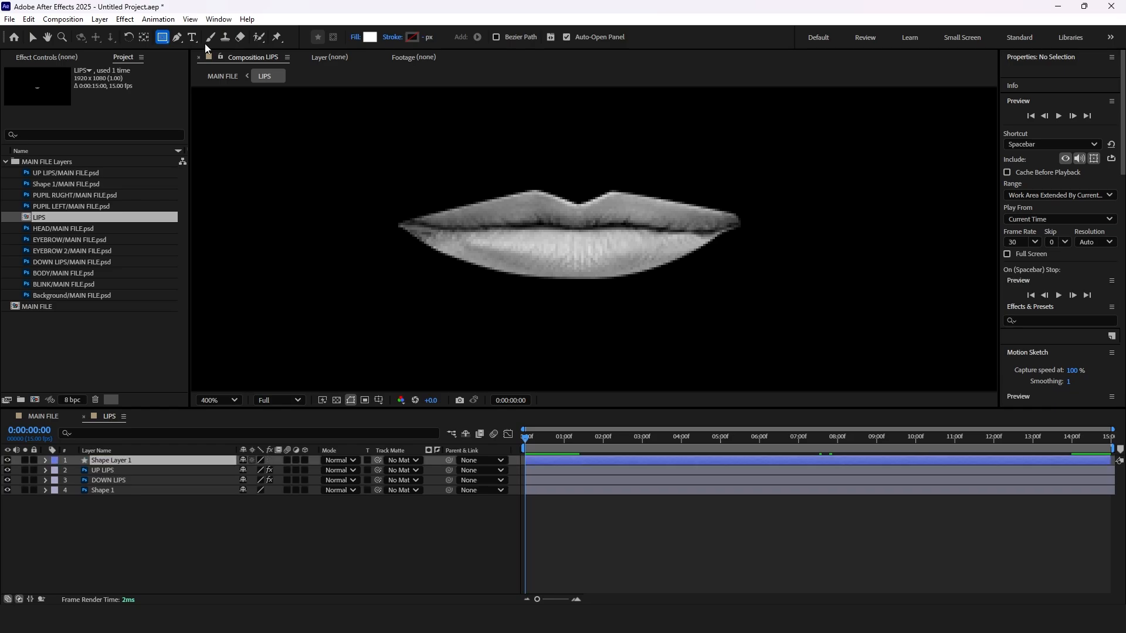
{"action": "left_click_drag", "start_coordinate": [105, 503], "coordinate": [120, 543]}
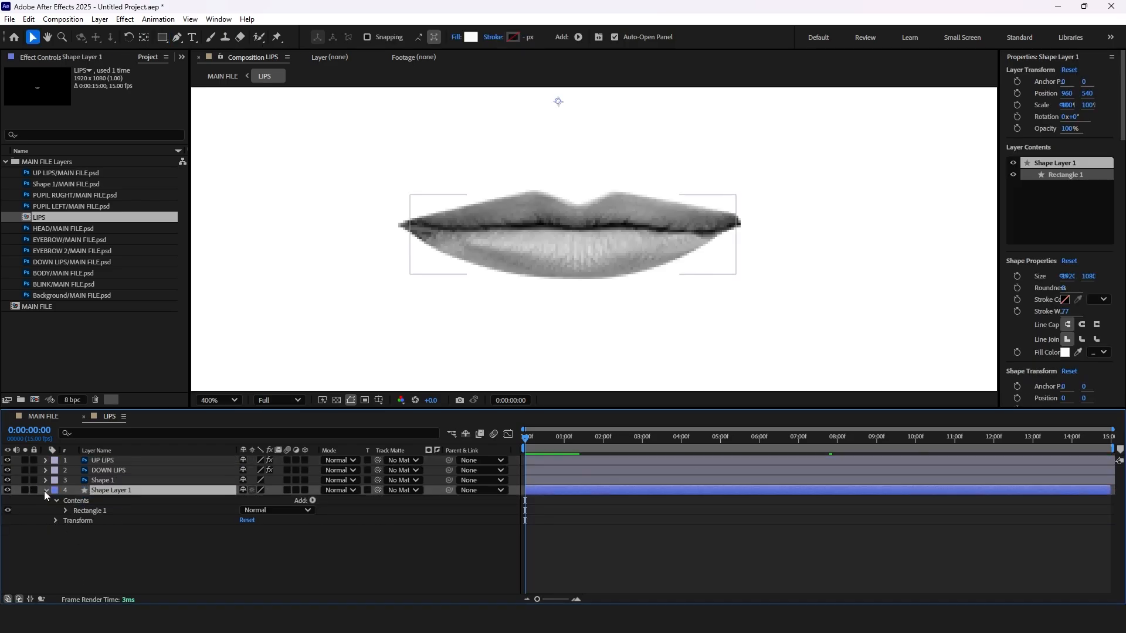
{"action": "left_click", "coordinate": [33, 490]}
Reveal Mask 1 on the Shape 1 layer and keyframe its Mask Path at 0:00:00:00.
{"action": "left_click", "coordinate": [116, 481]}
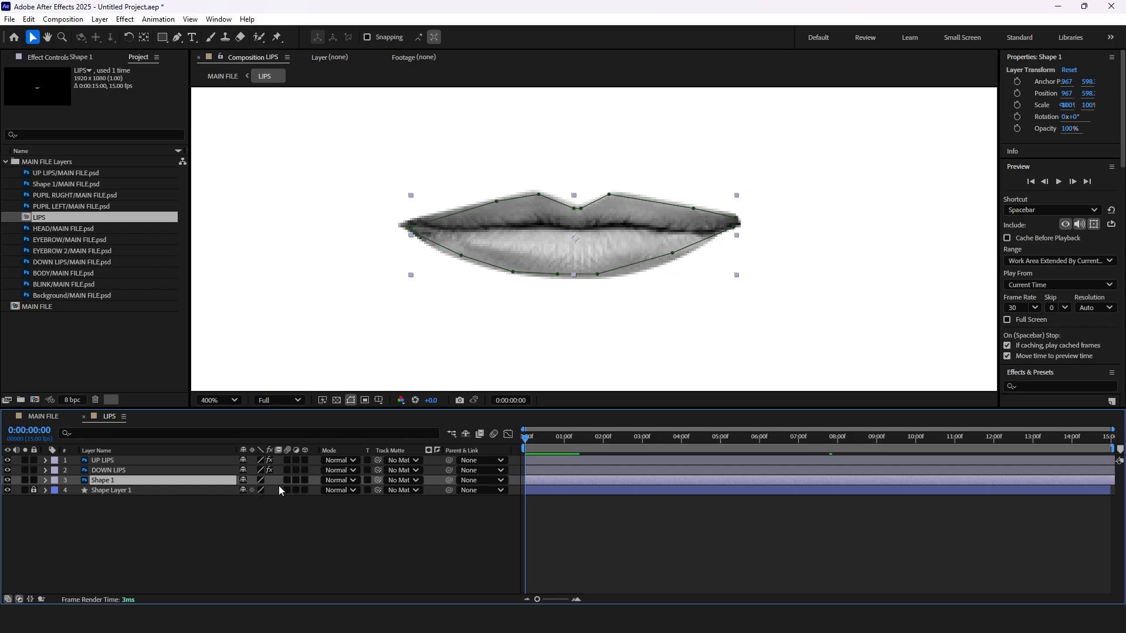
{"action": "left_click", "coordinate": [45, 481]}
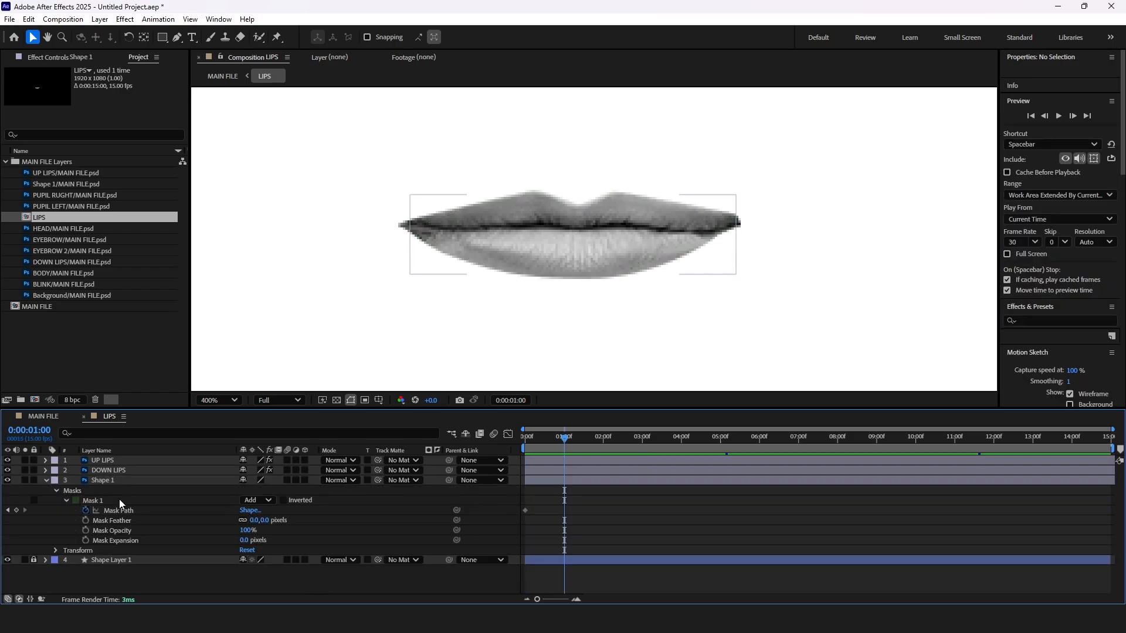
{"action": "left_click", "coordinate": [128, 512]}
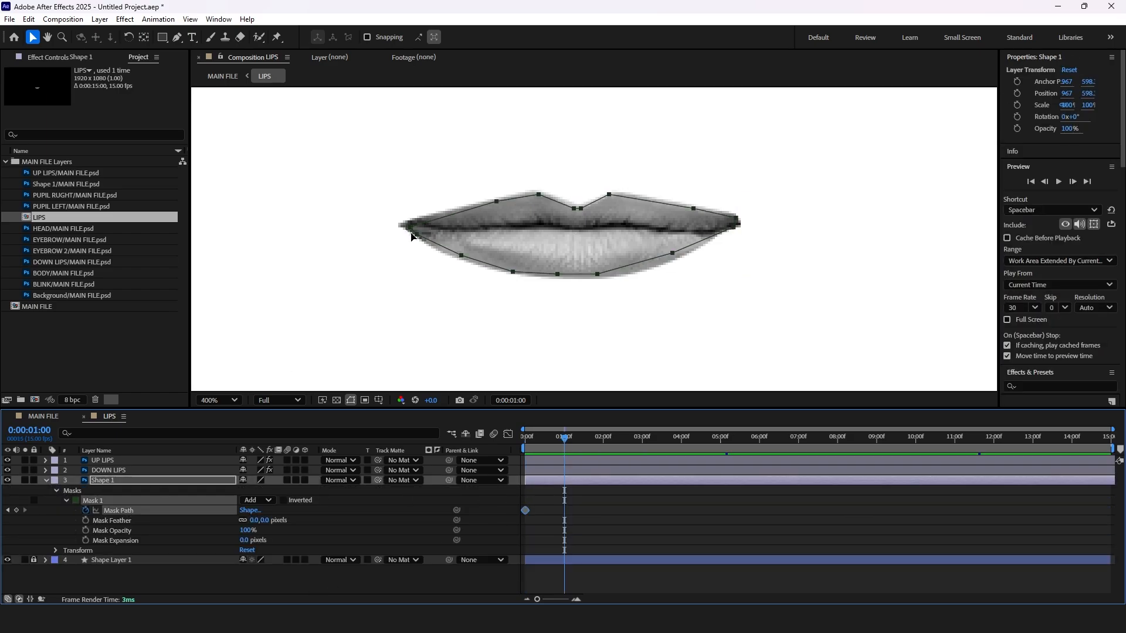
{"action": "left_click", "coordinate": [118, 484]}
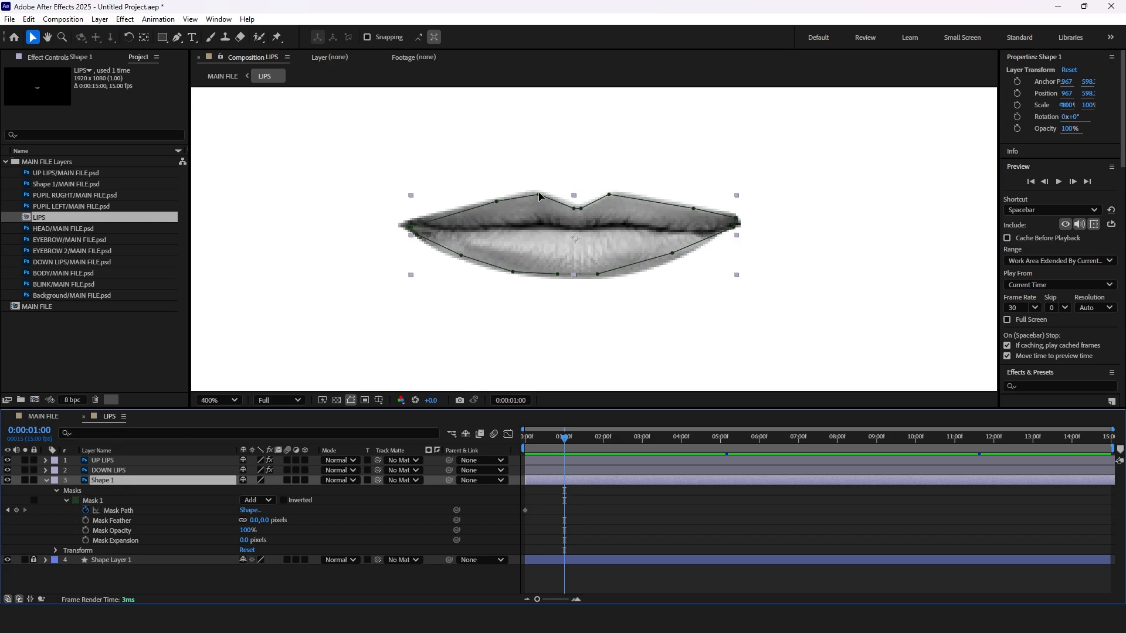
{"action": "left_click_drag", "start_coordinate": [539, 194], "coordinate": [575, 178]}
{"action": "key", "text": "ctrl+z"}
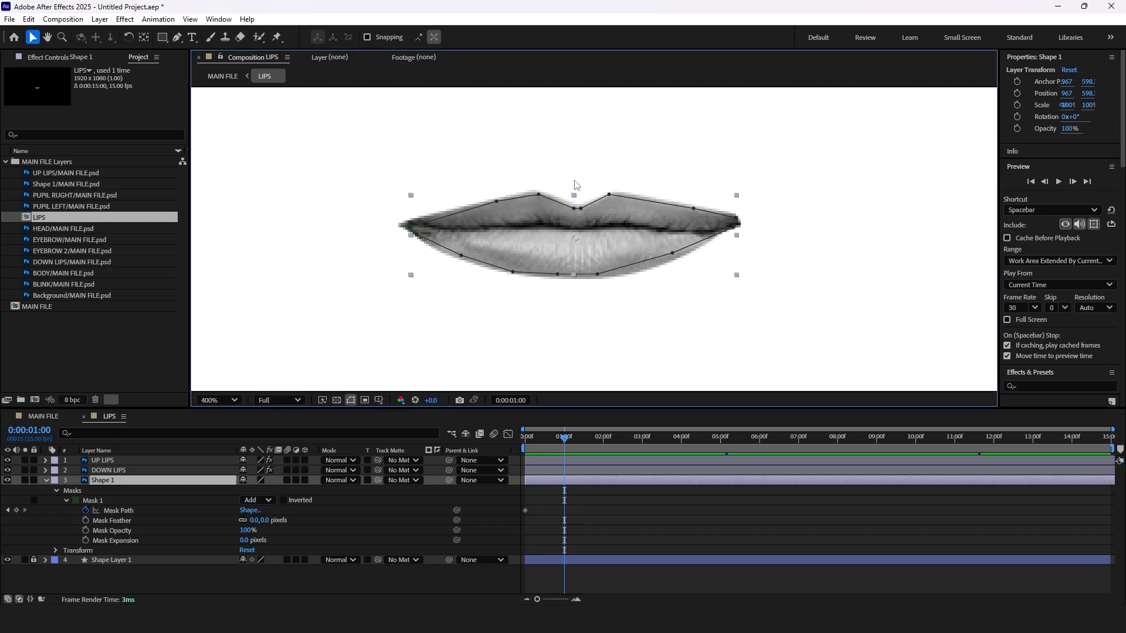
Move Shape 1's Mask Path keyframe from the start of the timeline to about 0:00:01:04.
{"action": "left_click", "coordinate": [523, 439]}
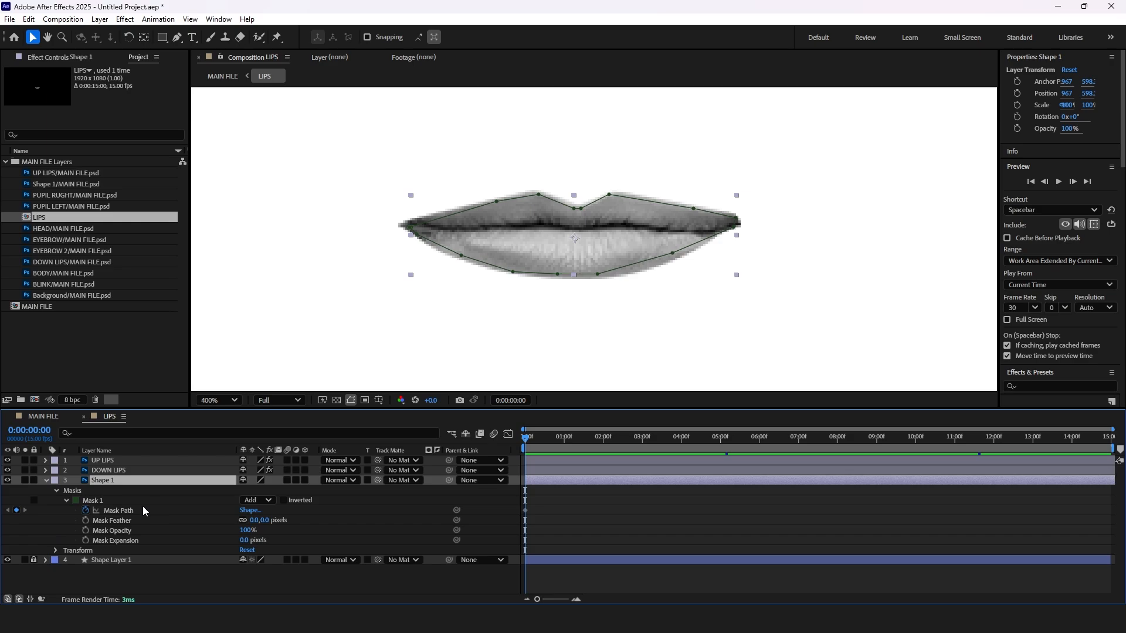
{"action": "left_click", "coordinate": [525, 511]}
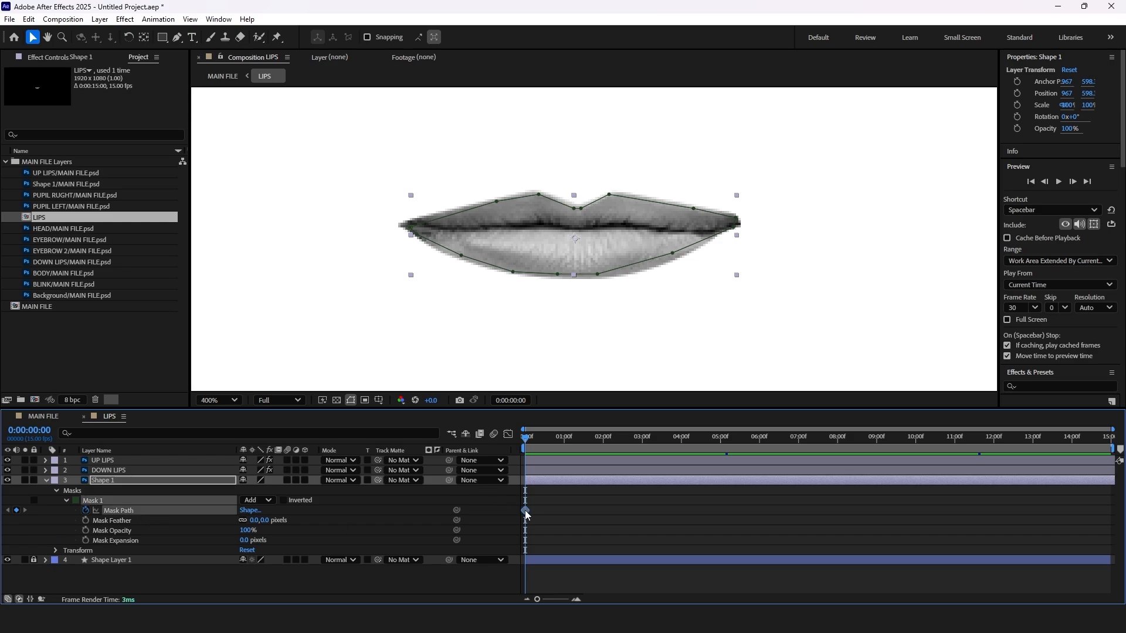
{"action": "left_click_drag", "start_coordinate": [526, 439], "coordinate": [574, 441]}
{"action": "left_click_drag", "start_coordinate": [526, 510], "coordinate": [575, 510]}
At 0:00:01:10, raise the Shape 1 mask's upper centre points and pull both corners inward to fit behind the open lips.
{"action": "left_click_drag", "start_coordinate": [574, 441], "coordinate": [591, 438]}
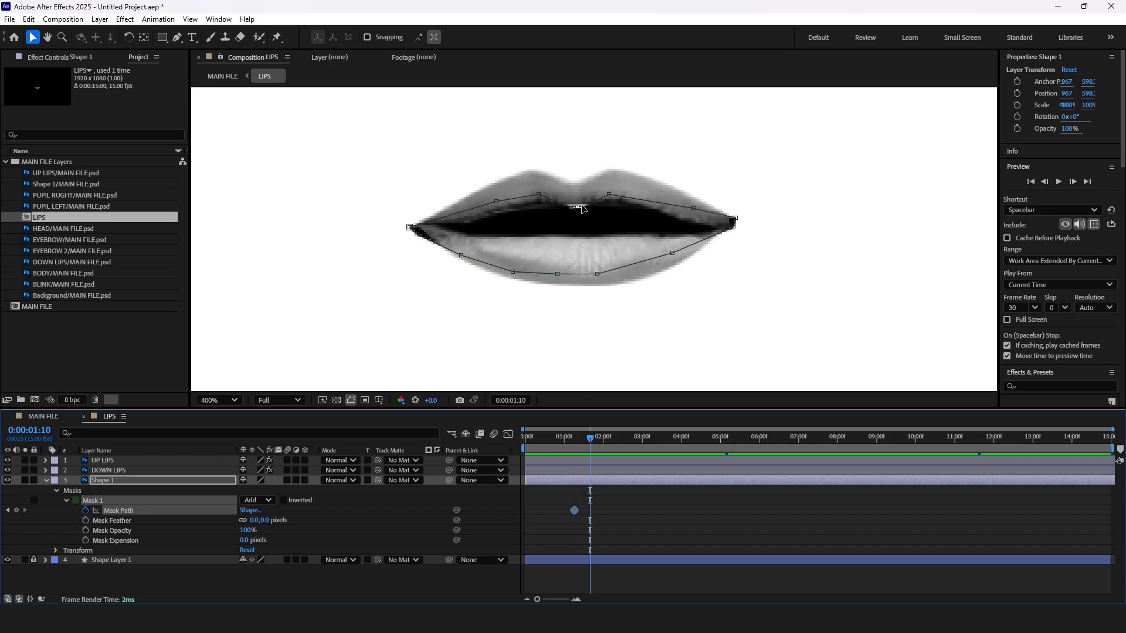
{"action": "left_click_drag", "start_coordinate": [581, 208], "coordinate": [558, 194]}
{"action": "left_click_drag", "start_coordinate": [590, 439], "coordinate": [591, 440]}
{"action": "left_click_drag", "start_coordinate": [409, 227], "coordinate": [422, 227]}
{"action": "left_click_drag", "start_coordinate": [733, 227], "coordinate": [714, 234]}
{"action": "left_click_drag", "start_coordinate": [736, 219], "coordinate": [721, 218]}
At 0:00:01:11 and about 0:00:01:12, pull the mask's left and right corner points further inward to follow the narrowing lips.
{"action": "left_click_drag", "start_coordinate": [590, 438], "coordinate": [592, 443]}
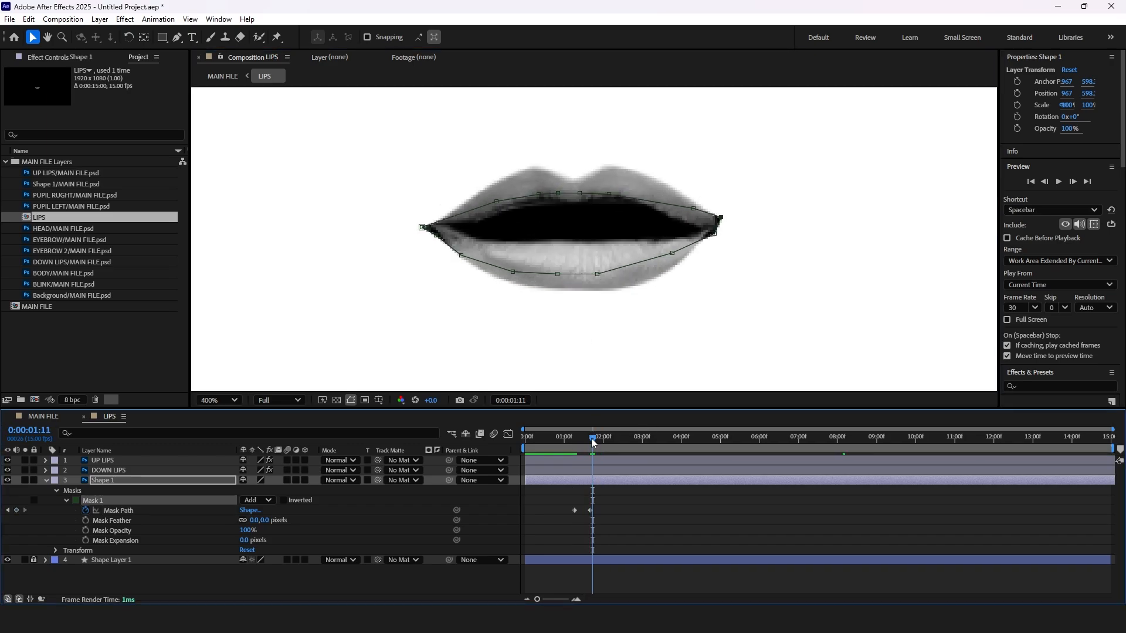
{"action": "left_click_drag", "start_coordinate": [422, 227], "coordinate": [432, 226]}
{"action": "left_click_drag", "start_coordinate": [461, 255], "coordinate": [465, 253]}
{"action": "left_click_drag", "start_coordinate": [721, 218], "coordinate": [709, 219]}
{"action": "left_click_drag", "start_coordinate": [715, 234], "coordinate": [705, 230]}
{"action": "left_click_drag", "start_coordinate": [593, 440], "coordinate": [595, 442]}
{"action": "left_click_drag", "start_coordinate": [709, 220], "coordinate": [699, 220]}
{"action": "left_click_drag", "start_coordinate": [435, 235], "coordinate": [455, 236]}
At about 0:00:02:00 and 0:00:02:02, lower the mask's upper centre points to stay behind the closing upper lip.
{"action": "left_click_drag", "start_coordinate": [594, 440], "coordinate": [603, 440]}
{"action": "left_click_drag", "start_coordinate": [580, 193], "coordinate": [577, 205]}
{"action": "left_click_drag", "start_coordinate": [604, 440], "coordinate": [608, 439]}
{"action": "left_click_drag", "start_coordinate": [558, 194], "coordinate": [548, 202]}
At 0:00:02:04, refit the mask's left corner points and raise its lower-edge points to stay behind the lower lip.
{"action": "left_click_drag", "start_coordinate": [608, 439], "coordinate": [613, 440]}
{"action": "left_click_drag", "start_coordinate": [441, 224], "coordinate": [437, 227]}
{"action": "mouse_move", "coordinate": [454, 235]}
{"action": "left_mouse_down"}
{"action": "mouse_move", "coordinate": [450, 245]}
{"action": "mouse_move", "coordinate": [468, 247]}
{"action": "left_mouse_up"}
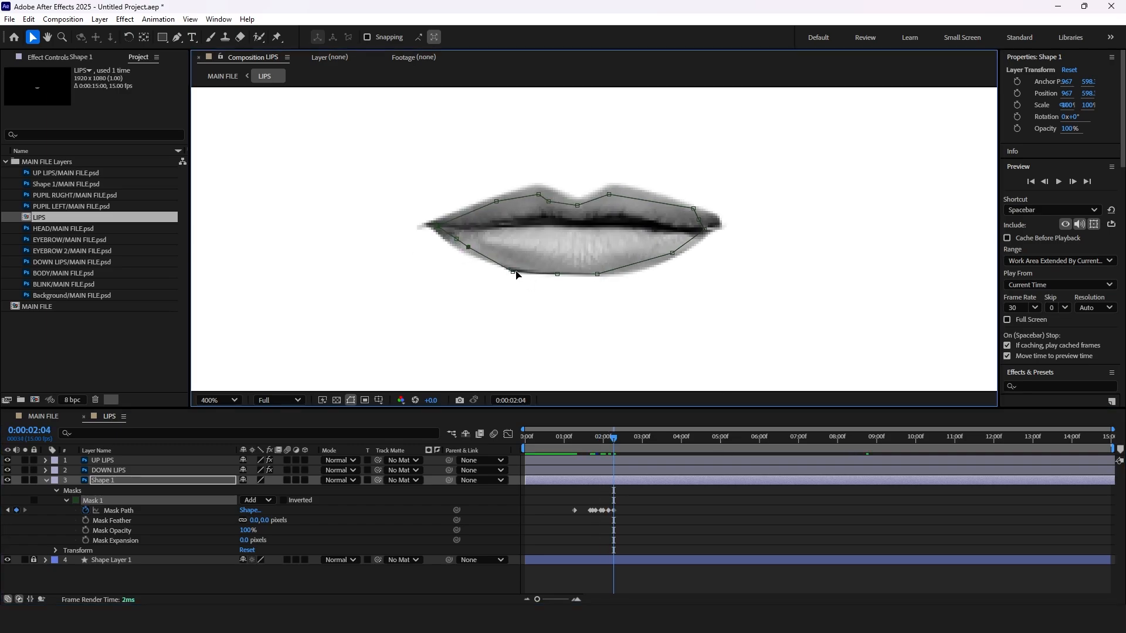
{"action": "left_click_drag", "start_coordinate": [516, 274], "coordinate": [595, 268]}
At 0:00:02:05 and 0:00:02:06, refit the Shape 1 mask's lower-edge points, right corner and upper-right point to the lips.
{"action": "left_click_drag", "start_coordinate": [614, 439], "coordinate": [618, 440]}
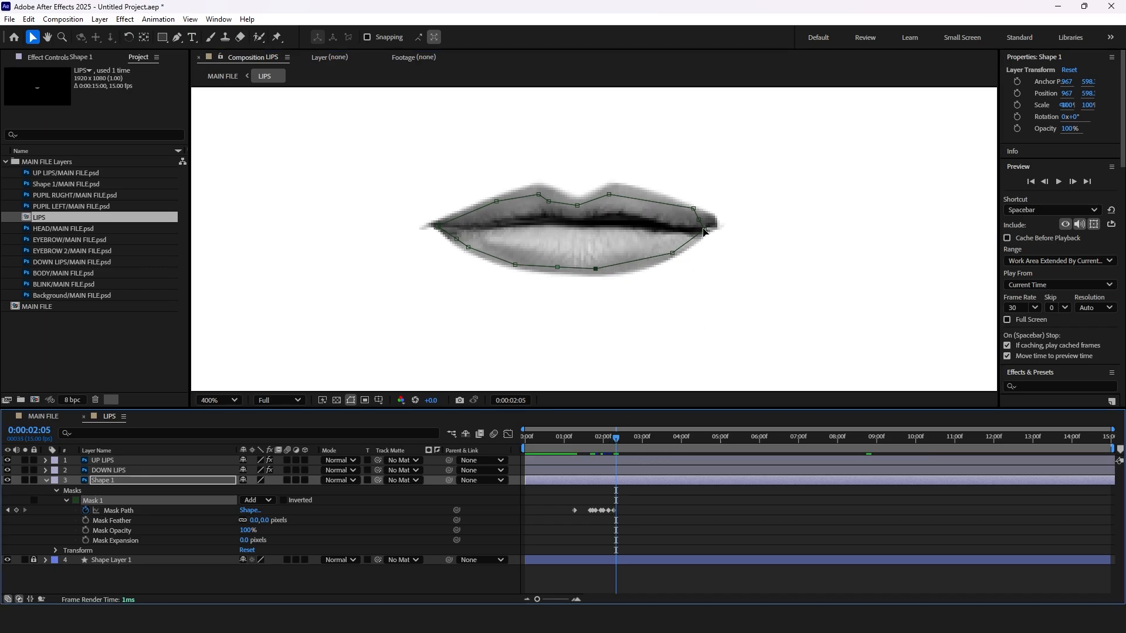
{"action": "left_click_drag", "start_coordinate": [704, 232], "coordinate": [711, 230]}
{"action": "left_click_drag", "start_coordinate": [615, 435], "coordinate": [618, 437]}
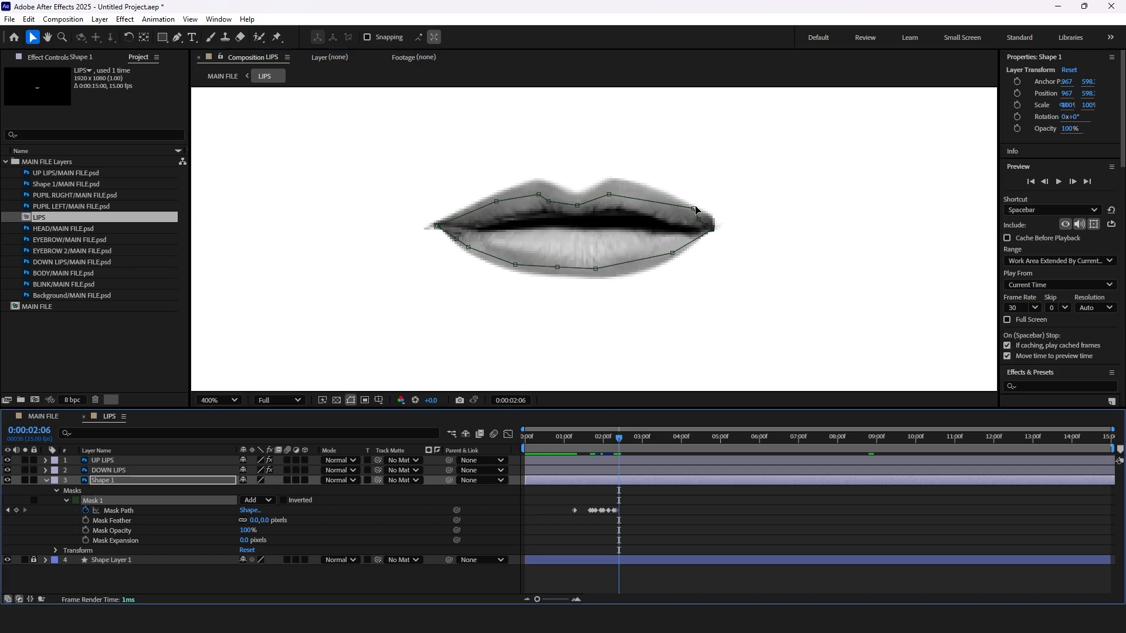
{"action": "left_click_drag", "start_coordinate": [692, 210], "coordinate": [677, 213]}
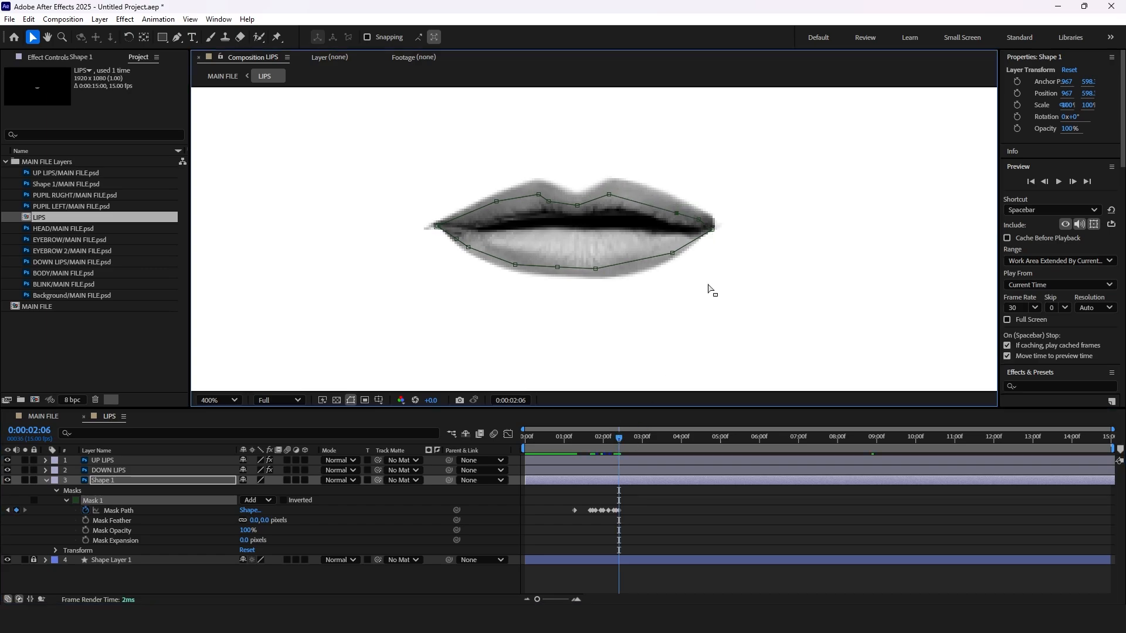
Pull both mask corners inward at 0:00:02:07 and raise the upper-edge points behind the opening upper lip at 0:00:02:08.
{"action": "left_click", "coordinate": [622, 439]}
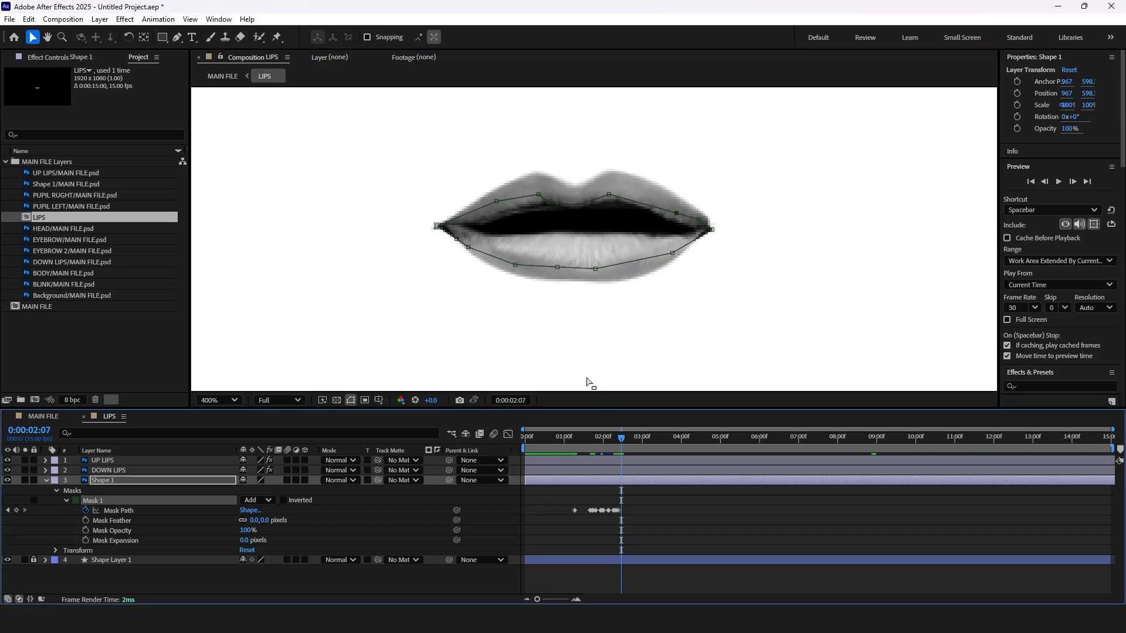
{"action": "left_click_drag", "start_coordinate": [437, 225], "coordinate": [477, 247]}
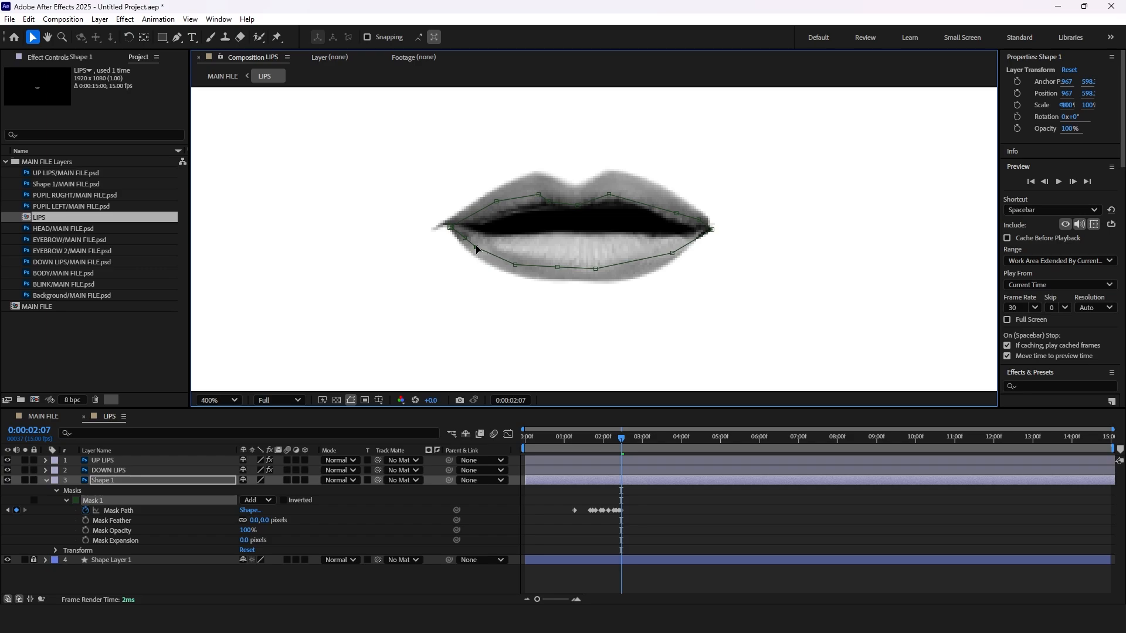
{"action": "left_click_drag", "start_coordinate": [713, 233], "coordinate": [705, 232]}
{"action": "left_click_drag", "start_coordinate": [622, 439], "coordinate": [625, 435]}
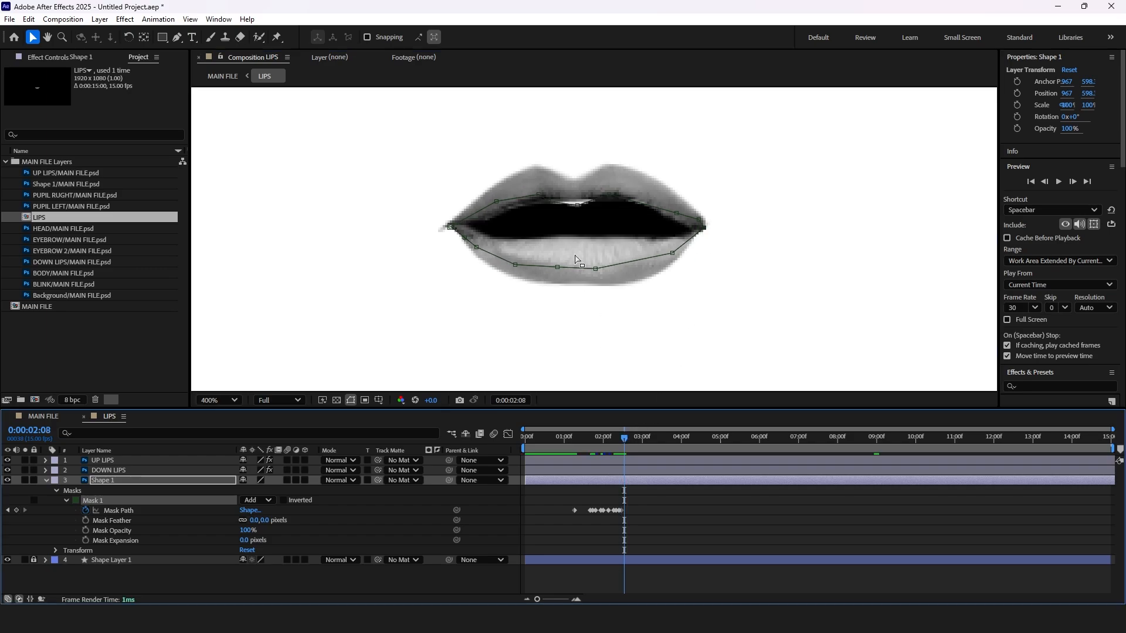
{"action": "left_click_drag", "start_coordinate": [578, 200], "coordinate": [550, 193]}
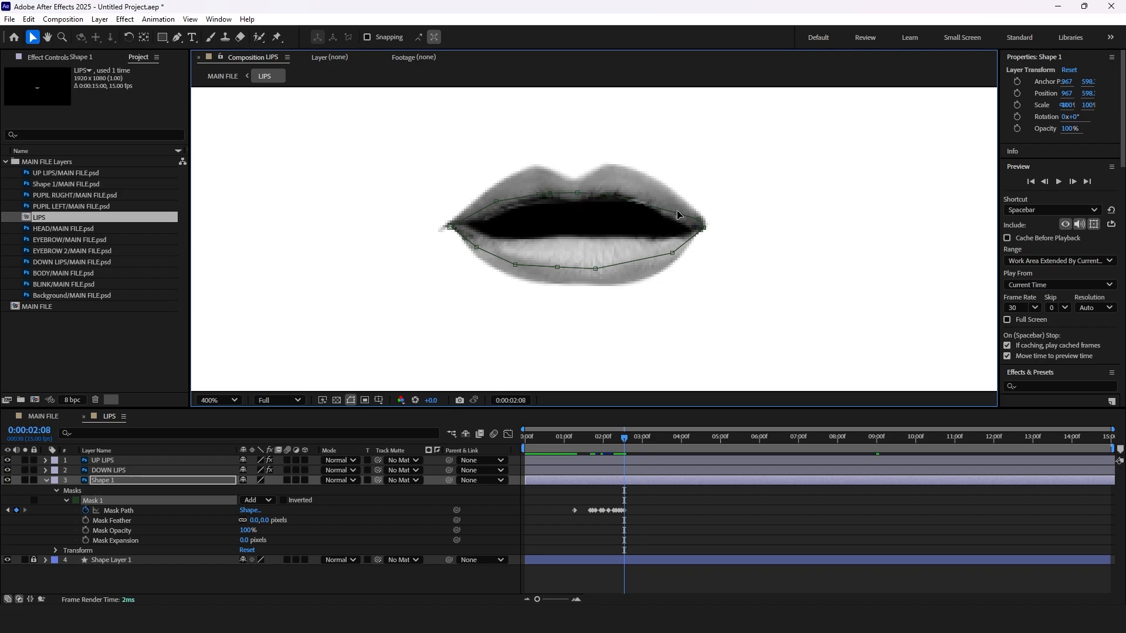
{"action": "left_click_drag", "start_coordinate": [677, 213], "coordinate": [658, 196]}
Continue refitting the mask's corner and upper-edge points to the moving lips at each mouth change up to about 0:00:14:00.
{"action": "left_click_drag", "start_coordinate": [625, 439], "coordinate": [757, 440]}
{"action": "left_click_drag", "start_coordinate": [592, 194], "coordinate": [592, 202]}
{"action": "left_click_drag", "start_coordinate": [757, 439], "coordinate": [769, 439]}
{"action": "left_click_drag", "start_coordinate": [429, 224], "coordinate": [424, 222]}
{"action": "left_click_drag", "start_coordinate": [710, 438], "coordinate": [908, 440]}
{"action": "left_click_drag", "start_coordinate": [721, 231], "coordinate": [697, 236]}
{"action": "left_click_drag", "start_coordinate": [908, 438], "coordinate": [939, 439]}
{"action": "left_click_drag", "start_coordinate": [939, 439], "coordinate": [1011, 438]}
{"action": "left_click_drag", "start_coordinate": [711, 227], "coordinate": [698, 221]}
{"action": "left_click_drag", "start_coordinate": [1011, 439], "coordinate": [1017, 439]}
{"action": "left_click_drag", "start_coordinate": [1017, 439], "coordinate": [1035, 438]}
{"action": "left_click_drag", "start_coordinate": [1036, 439], "coordinate": [1041, 439]}
{"action": "left_click_drag", "start_coordinate": [1041, 439], "coordinate": [1067, 439]}
{"action": "left_click_drag", "start_coordinate": [703, 225], "coordinate": [710, 227]}
Delete the white Shape Layer 1 backdrop from the LIPS composition and return to the MAIN FILE composition.
{"action": "key", "text": "space"}
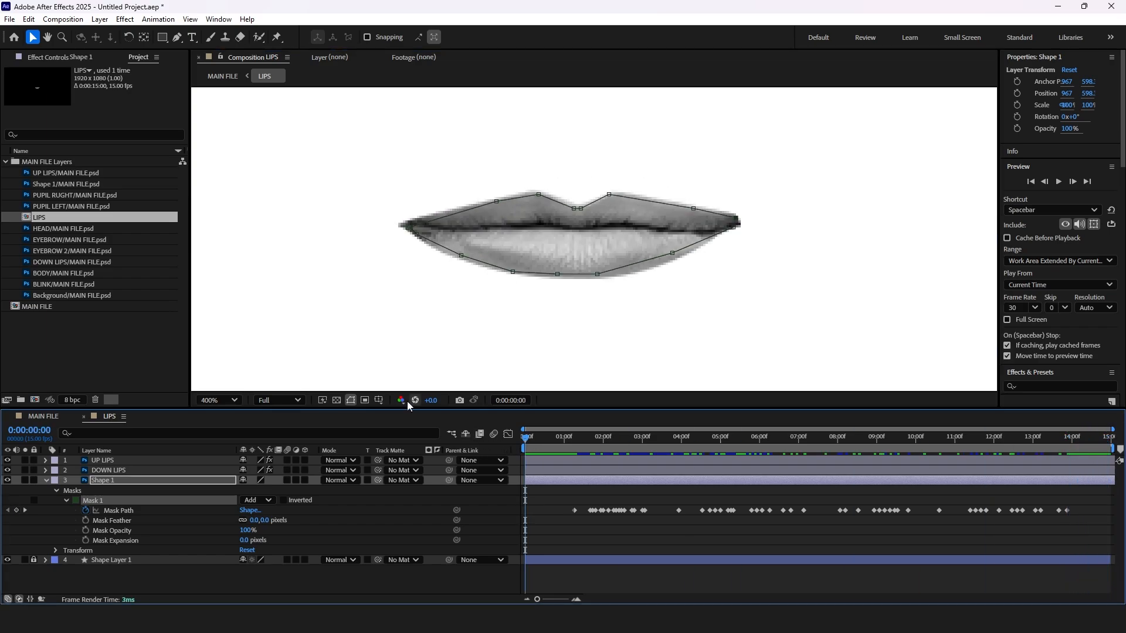
{"action": "left_click", "coordinate": [46, 480]}
{"action": "left_click", "coordinate": [97, 489]}
{"action": "key", "text": "Delete"}
{"action": "left_click", "coordinate": [48, 416]}
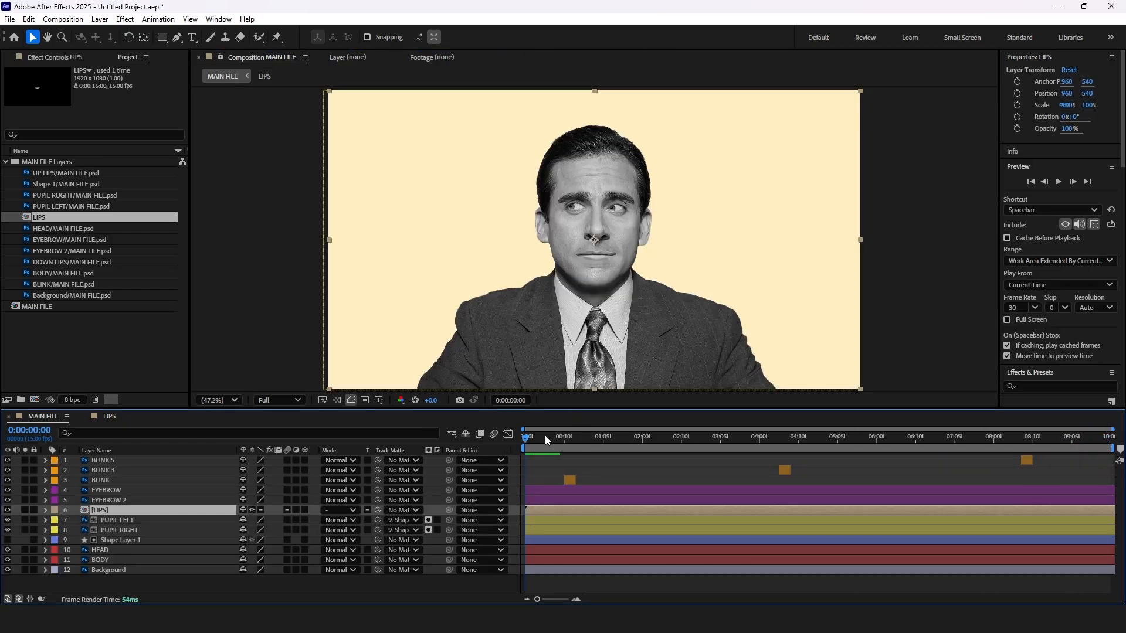
Play back the MAIN FILE composition from the start to check the talking-lips animation on the face.
{"action": "key", "text": "space"}
{"action": "left_click", "coordinate": [882, 342]}
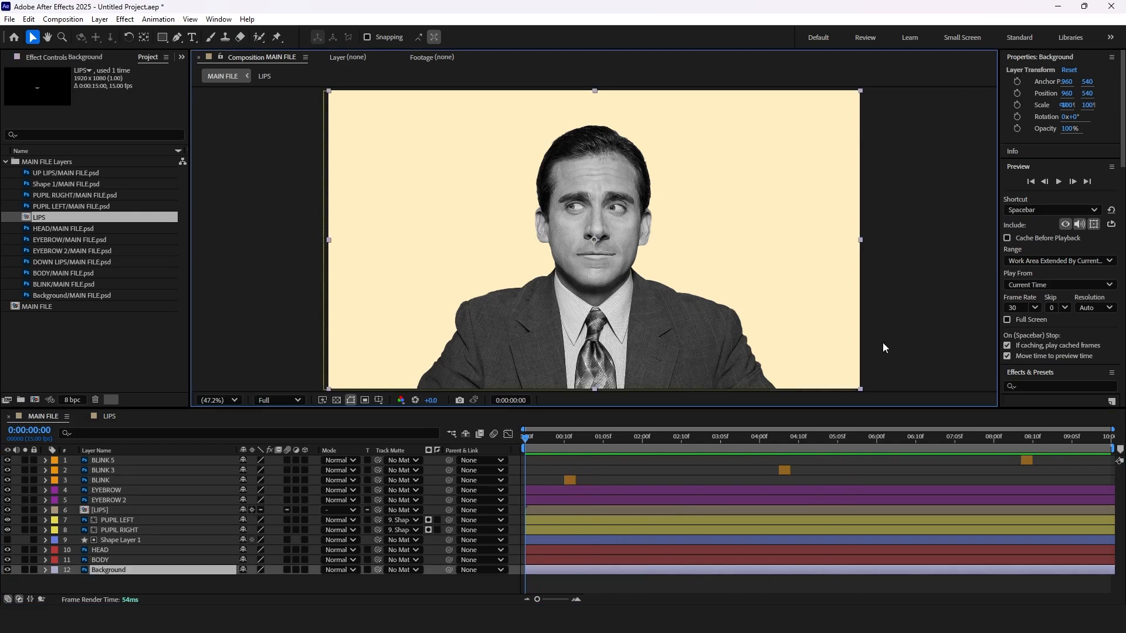
{"action": "left_click", "coordinate": [199, 582]}
{"action": "key", "text": "space"}
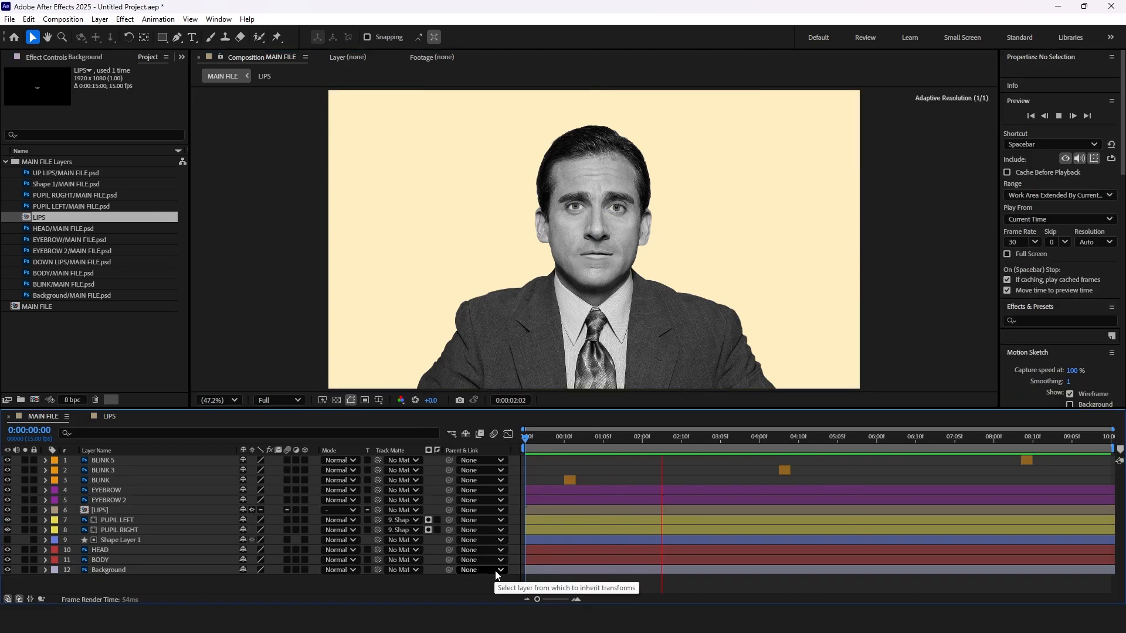
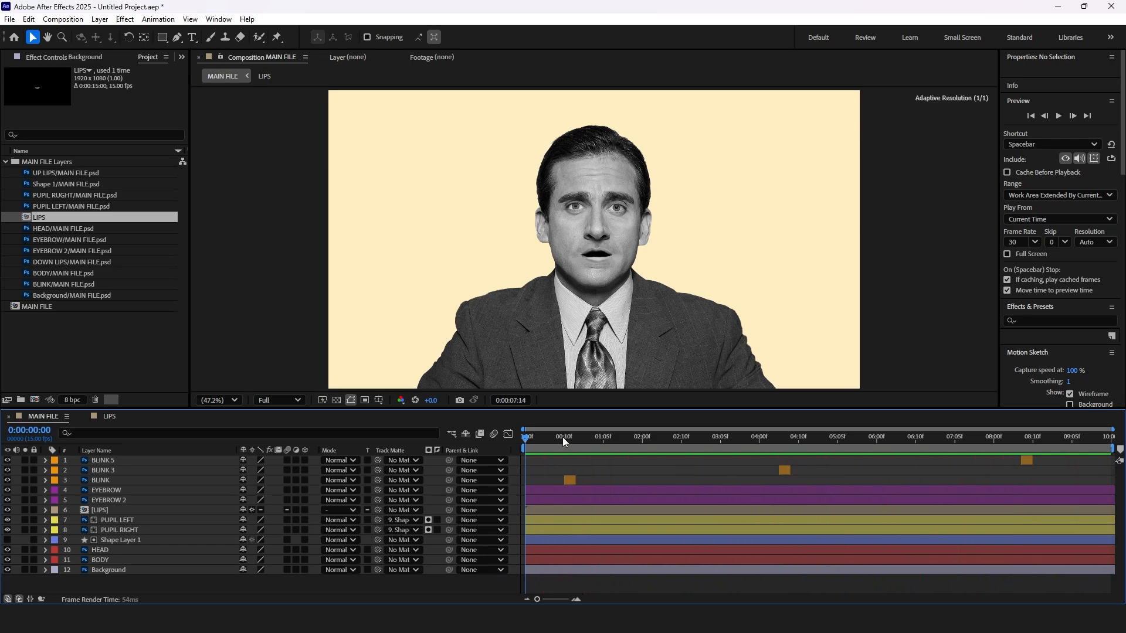
{"action": "left_click", "coordinate": [528, 440]}
{"action": "key", "text": "space"}
At 0:00:01:06, place four Puppet pins on the HEAD layer: on the chin, both sides of the jaw and the mouth.
{"action": "left_click_drag", "start_coordinate": [561, 438], "coordinate": [607, 438]}
{"action": "left_click", "coordinate": [119, 549]}
{"action": "key", "text": "ctrl+p"}
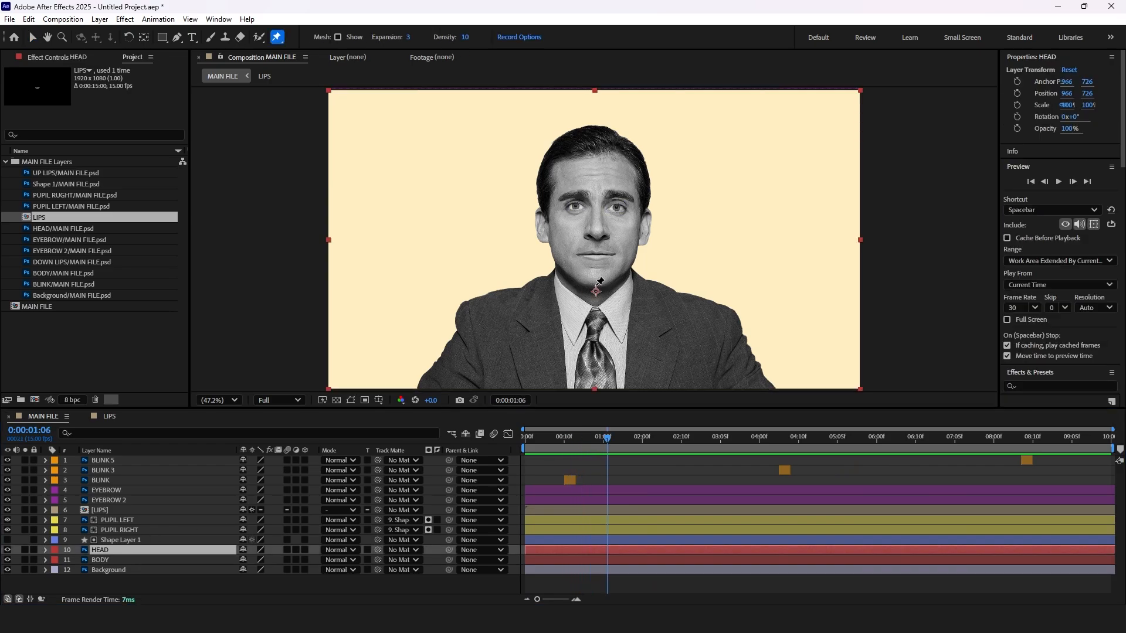
{"action": "left_click", "coordinate": [597, 286]}
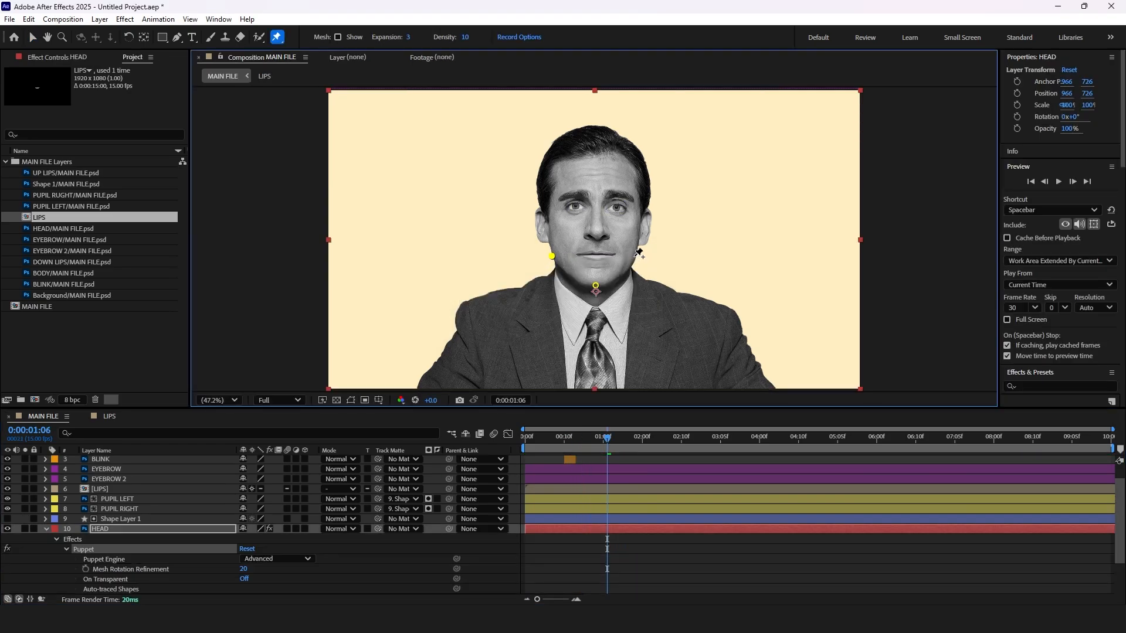
{"action": "left_click_drag", "start_coordinate": [595, 288], "coordinate": [595, 371]}
{"action": "key", "text": "ctrl+z"}
{"action": "left_click", "coordinate": [598, 255]}
{"action": "left_click_drag", "start_coordinate": [596, 286], "coordinate": [596, 283]}
{"action": "key", "text": "ctrl+z"}
Expand the HEAD layer's Puppet mesh to reveal the Position properties of all four pins.
{"action": "left_click", "coordinate": [117, 529]}
{"action": "scroll", "coordinate": [95, 543], "scroll_direction": "down", "scroll_amount": 2}
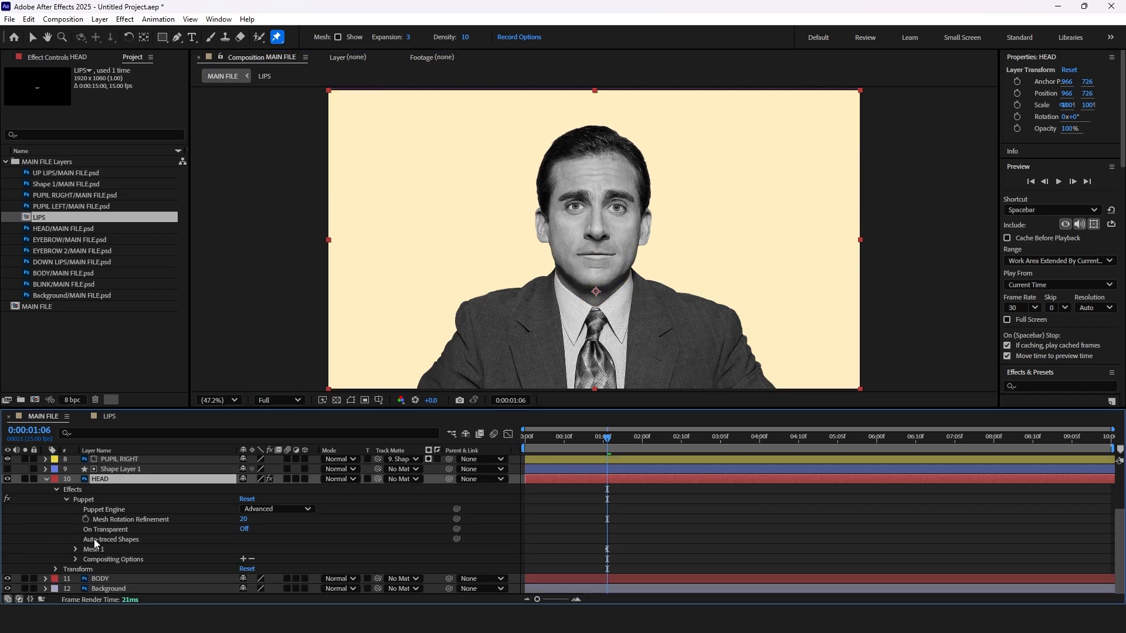
{"action": "left_click", "coordinate": [75, 549]}
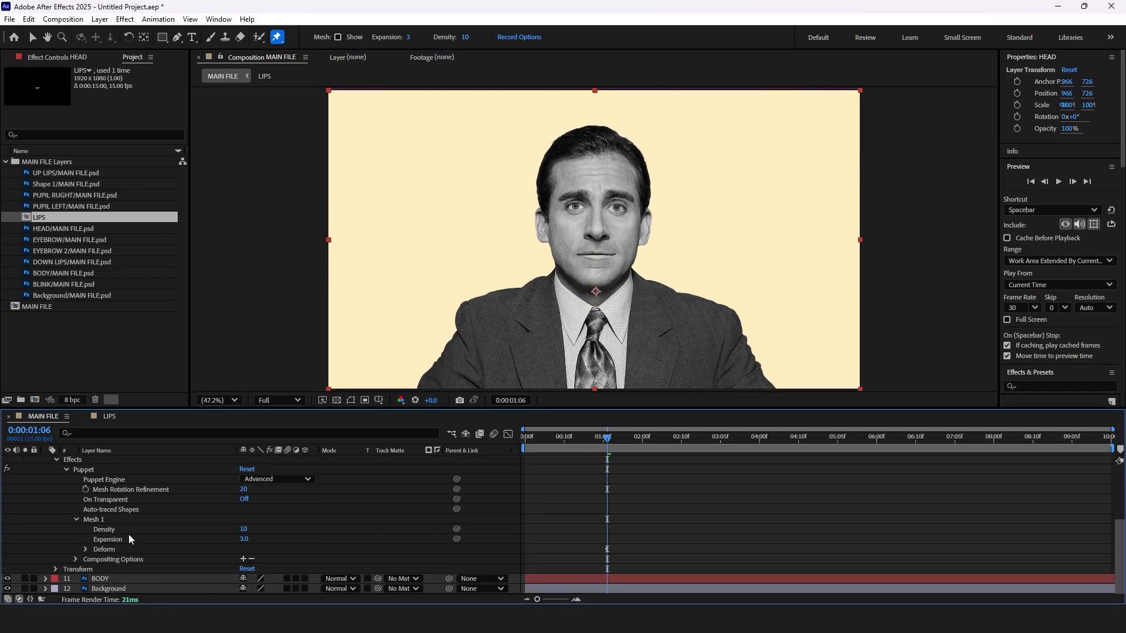
{"action": "left_click", "coordinate": [85, 549]}
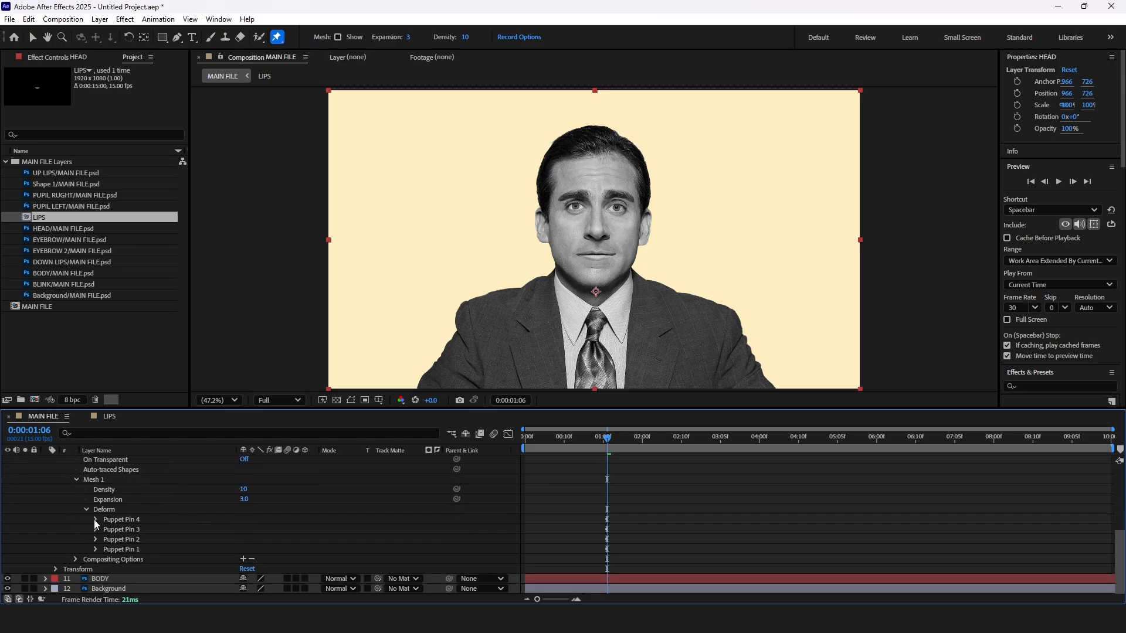
{"action": "left_click", "coordinate": [120, 519]}
{"action": "left_click", "coordinate": [116, 548], "text": "shift"}
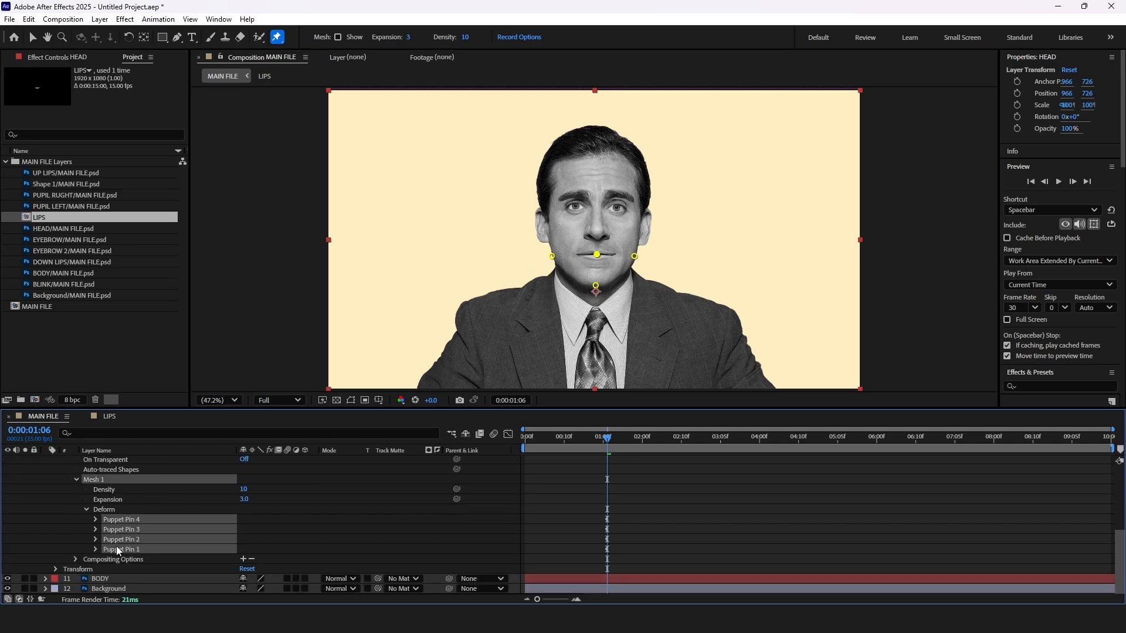
{"action": "left_click", "coordinate": [97, 520]}
Select the Position keyframes of all four HEAD pins and show only the layer's keyframed properties.
{"action": "left_click_drag", "start_coordinate": [629, 553], "coordinate": [602, 457]}
{"action": "left_click", "coordinate": [607, 519]}
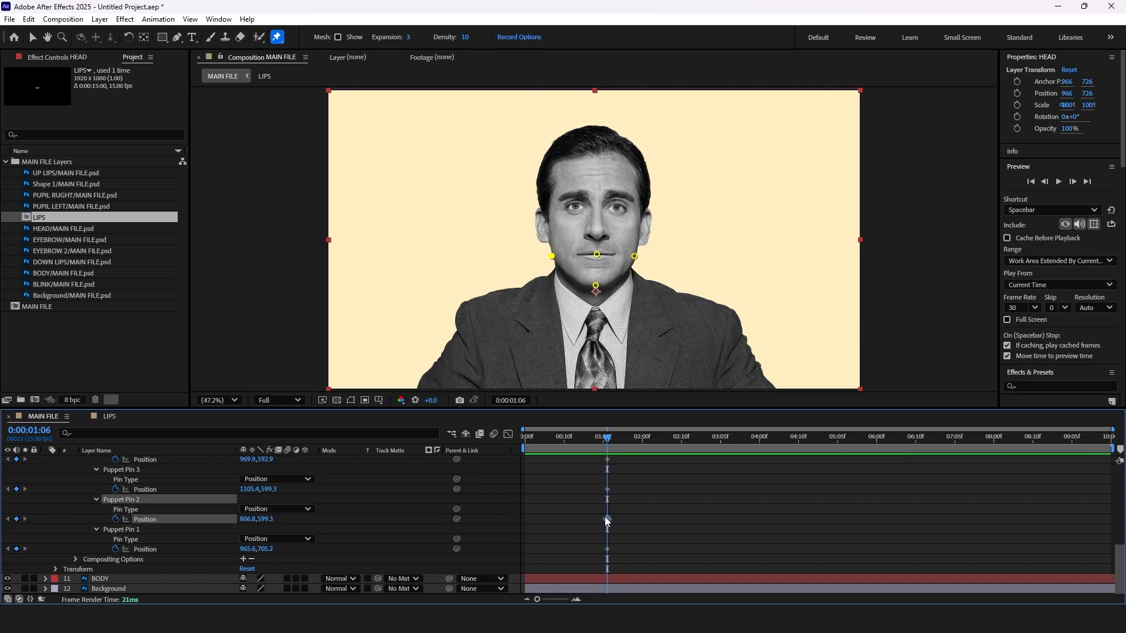
{"action": "left_click", "coordinate": [607, 489]}
{"action": "left_click", "coordinate": [607, 460]}
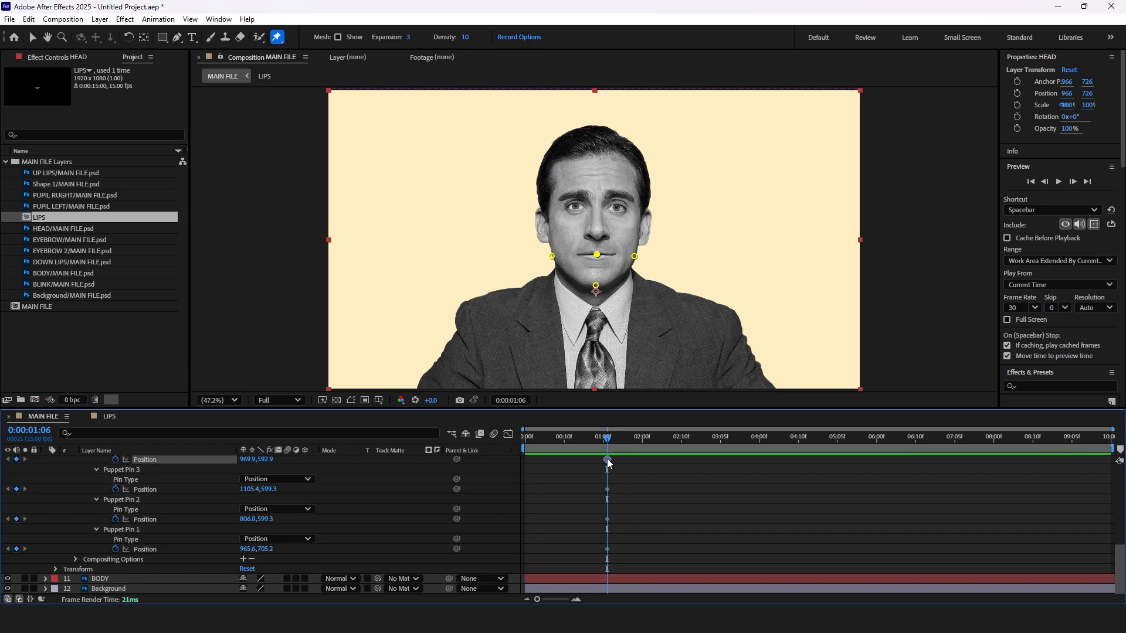
{"action": "left_click", "coordinate": [604, 549]}
{"action": "left_click", "coordinate": [607, 549]}
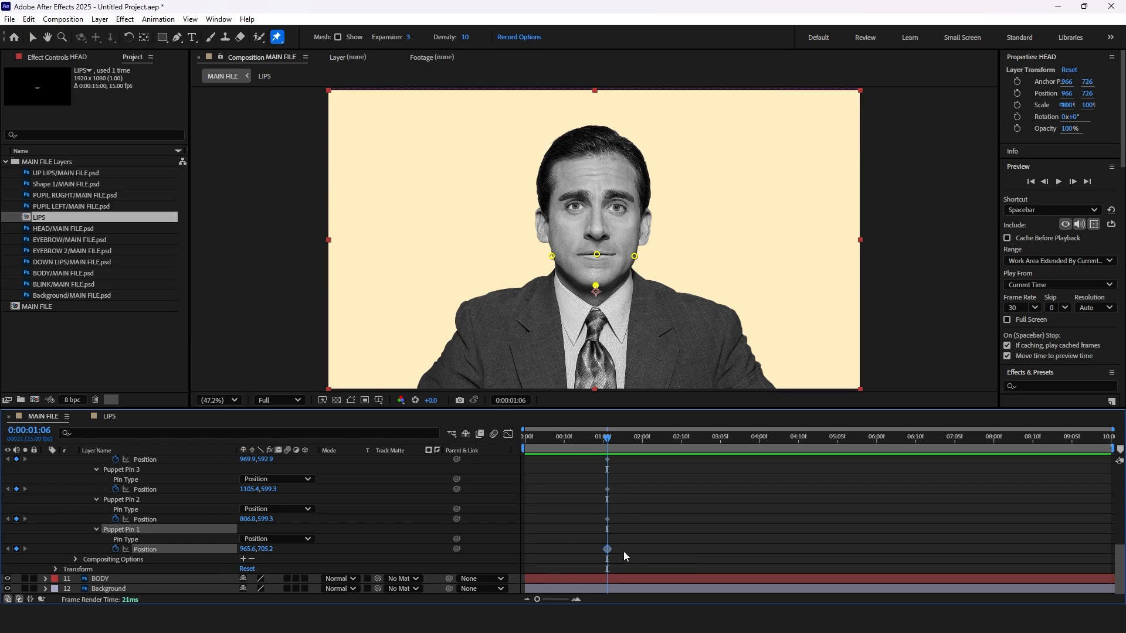
{"action": "left_click_drag", "start_coordinate": [624, 551], "coordinate": [593, 478]}
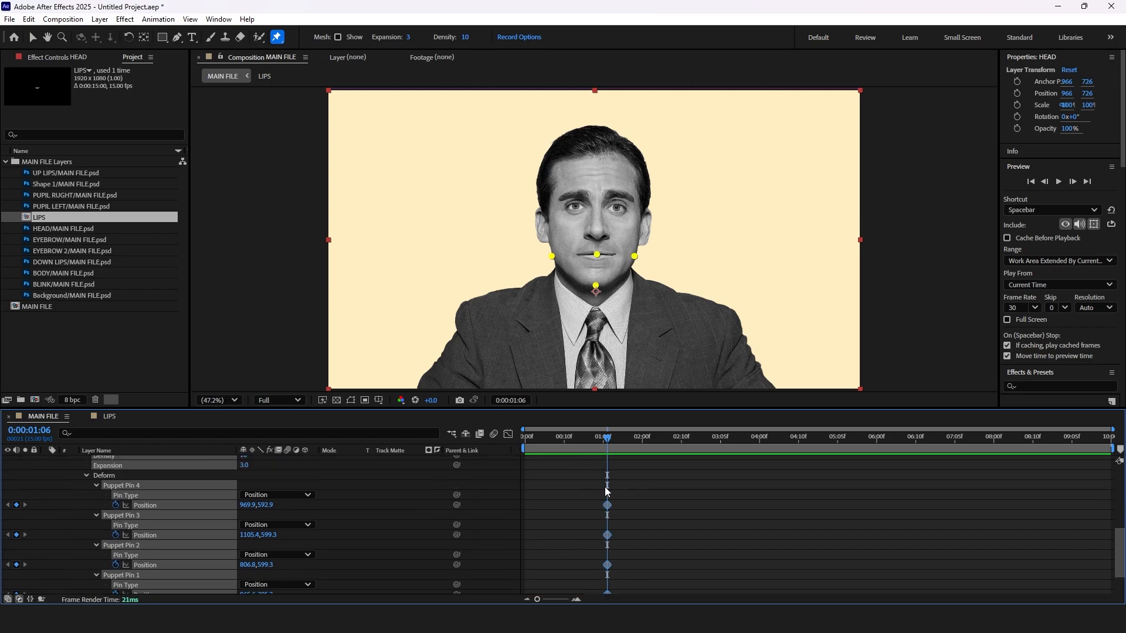
{"action": "key", "text": "u"}
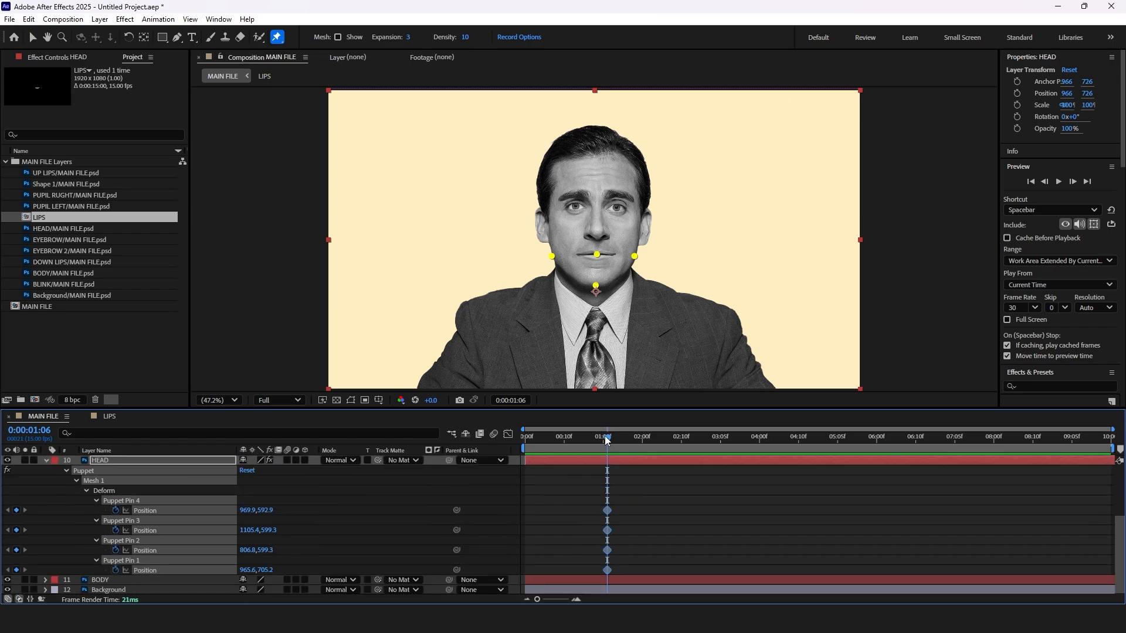
Move the Position keyframes of all four HEAD pins to 0:00:01:10, undoing any stray pasted keyframes.
{"action": "left_click_drag", "start_coordinate": [607, 441], "coordinate": [639, 441]}
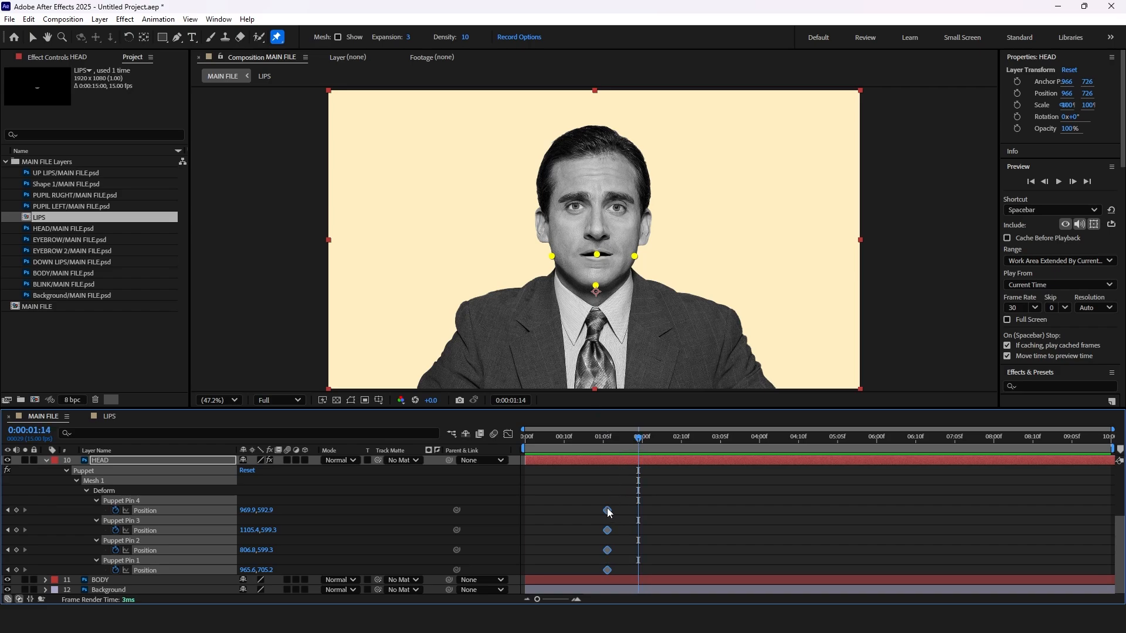
{"action": "left_click_drag", "start_coordinate": [607, 512], "coordinate": [622, 510]}
{"action": "key", "text": "ctrl+v"}
{"action": "key", "text": "ctrl+z"}
{"action": "key", "text": "alt+Left"}
{"action": "key", "text": "alt+Left"}
{"action": "key", "text": "alt+Left"}
{"action": "key", "text": "alt+Left"}
{"action": "left_click", "coordinate": [618, 514]}
{"action": "left_click_drag", "start_coordinate": [599, 504], "coordinate": [623, 511]}
{"action": "key", "text": "ctrl+v"}
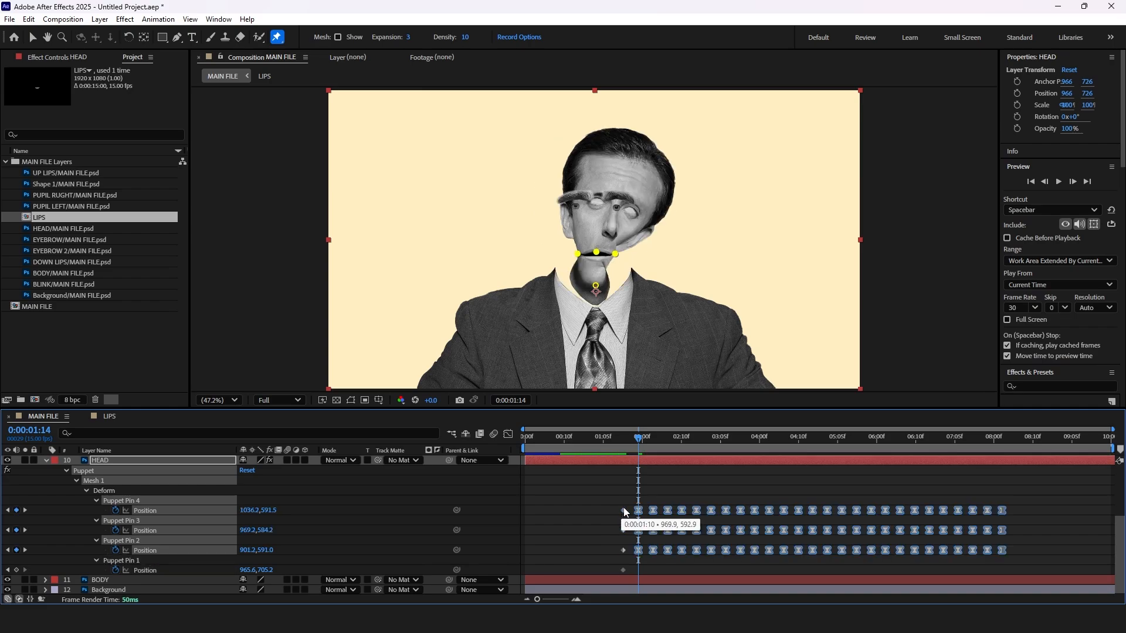
{"action": "key", "text": "ctrl+z"}
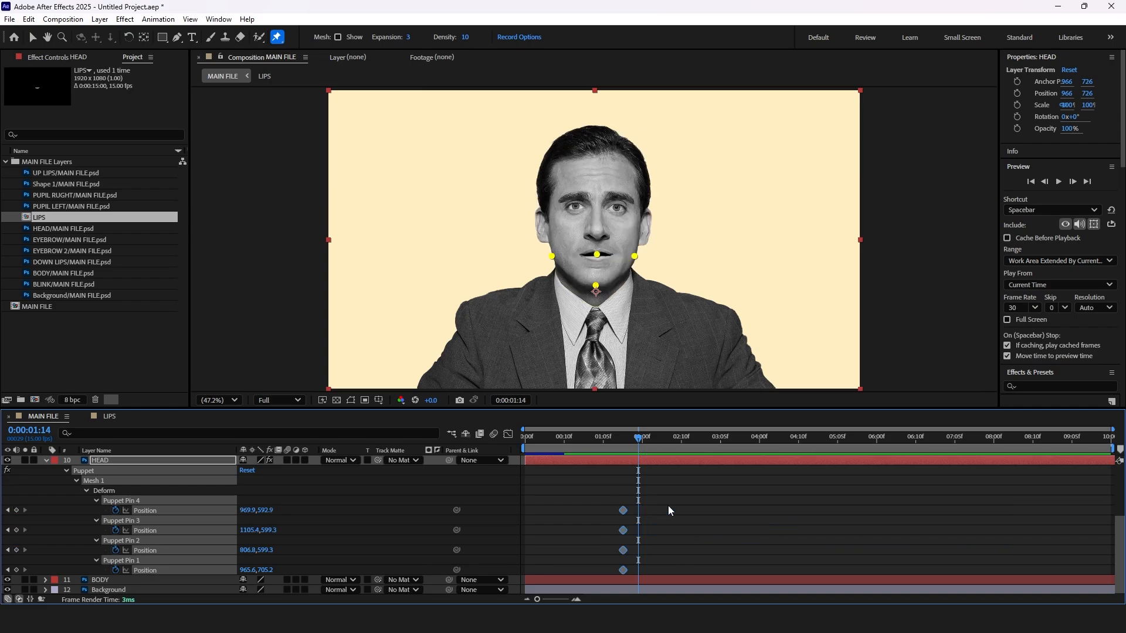
{"action": "left_click", "coordinate": [645, 562]}
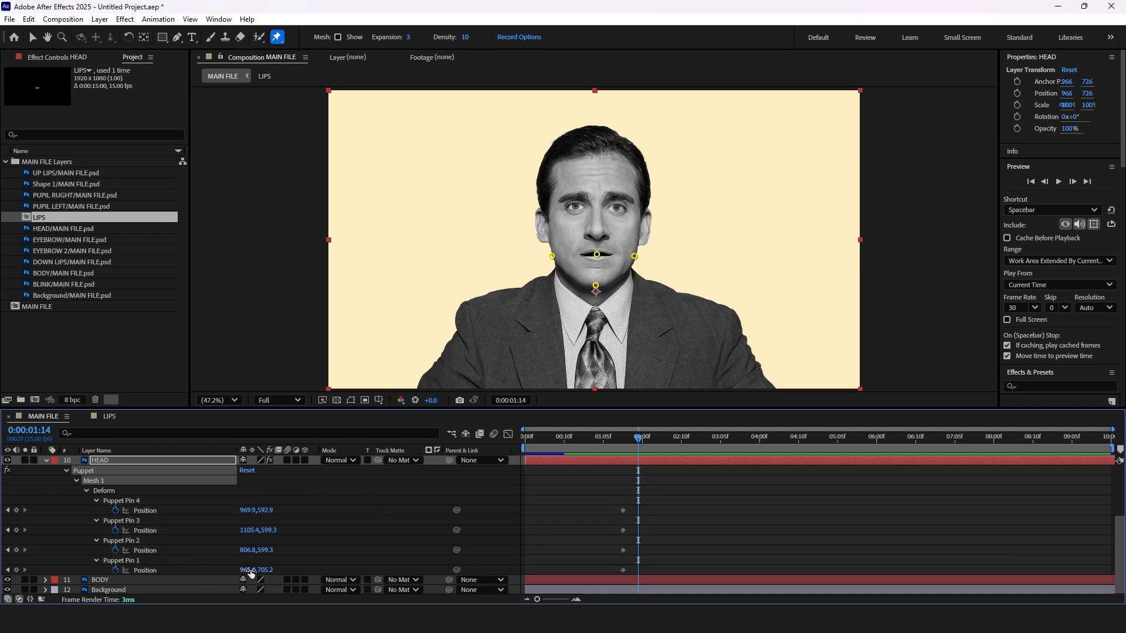
{"action": "left_click_drag", "start_coordinate": [249, 572], "coordinate": [254, 572]}
{"action": "key", "text": "ctrl+z"}
{"action": "left_click_drag", "start_coordinate": [591, 292], "coordinate": [596, 288]}
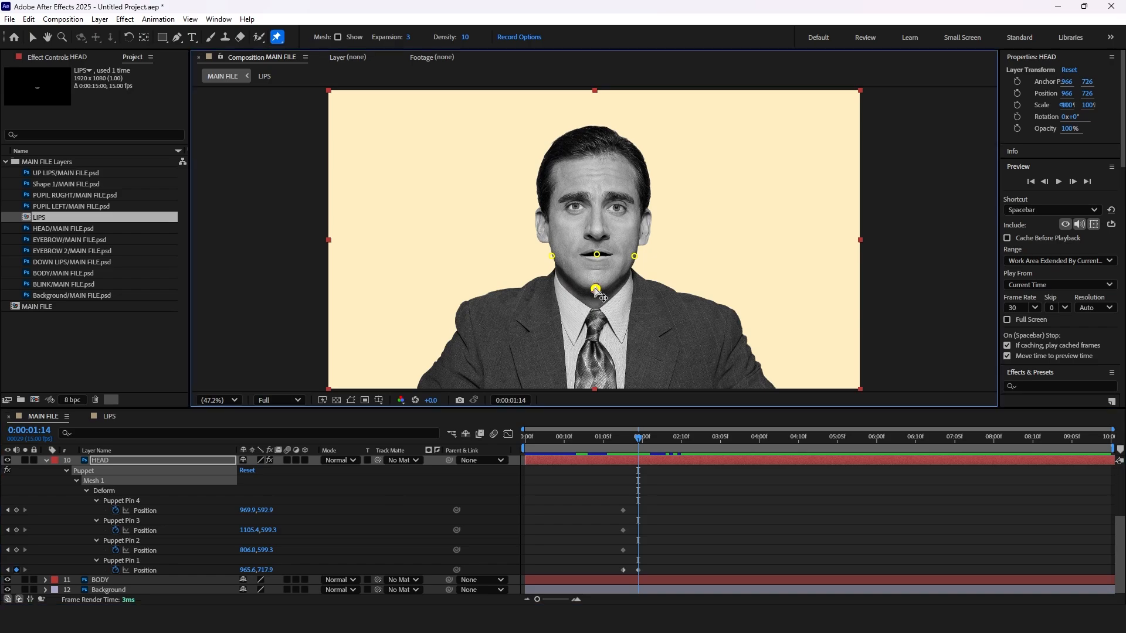
{"action": "key", "text": "ctrl+z"}
Lower the chin pin to 965.6, 709.2 at 0:00:01:14 and copy its 0:00:01:10 keyframe to 0:00:02:02.
{"action": "scroll", "coordinate": [596, 290], "scroll_direction": "up", "scroll_amount": 4}
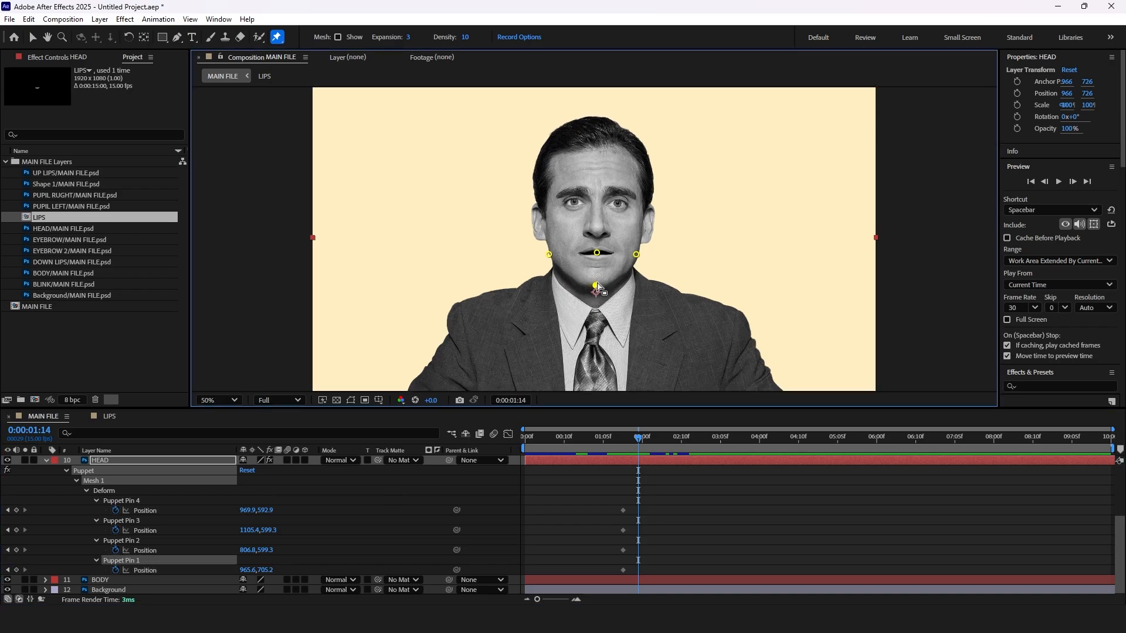
{"action": "left_click_drag", "start_coordinate": [589, 294], "coordinate": [589, 298]}
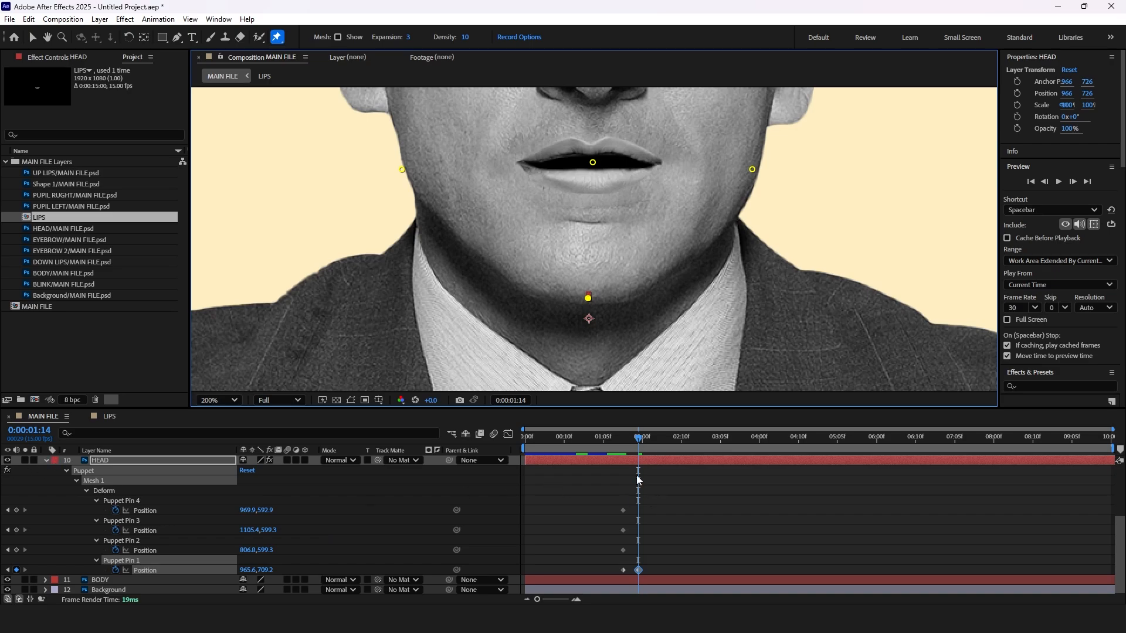
{"action": "left_click", "coordinate": [643, 440]}
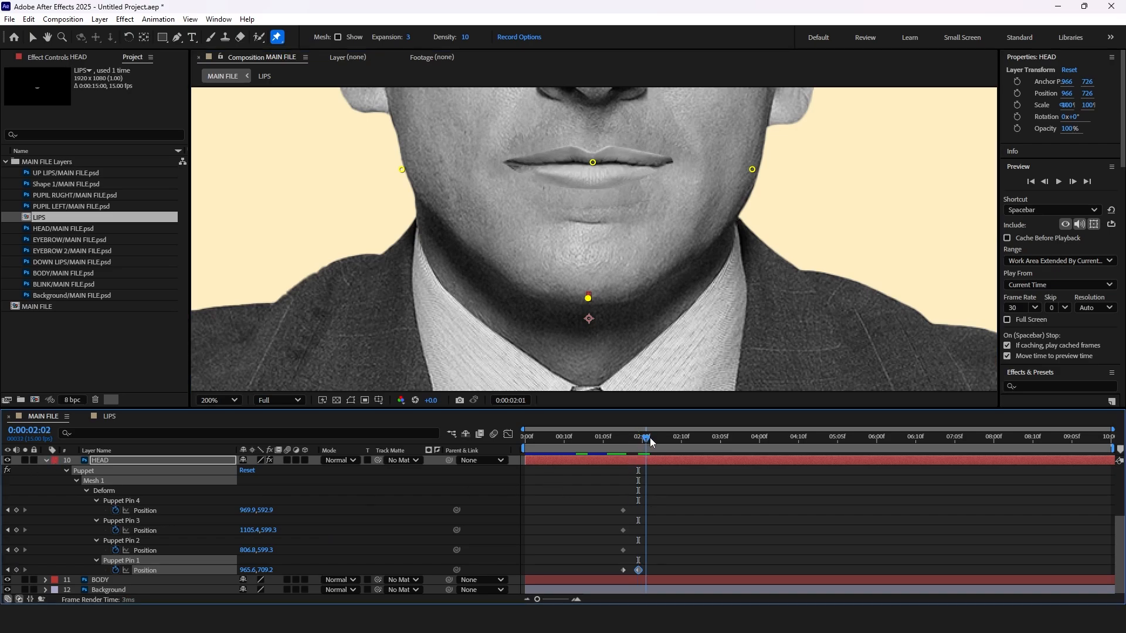
{"action": "left_click", "coordinate": [650, 438]}
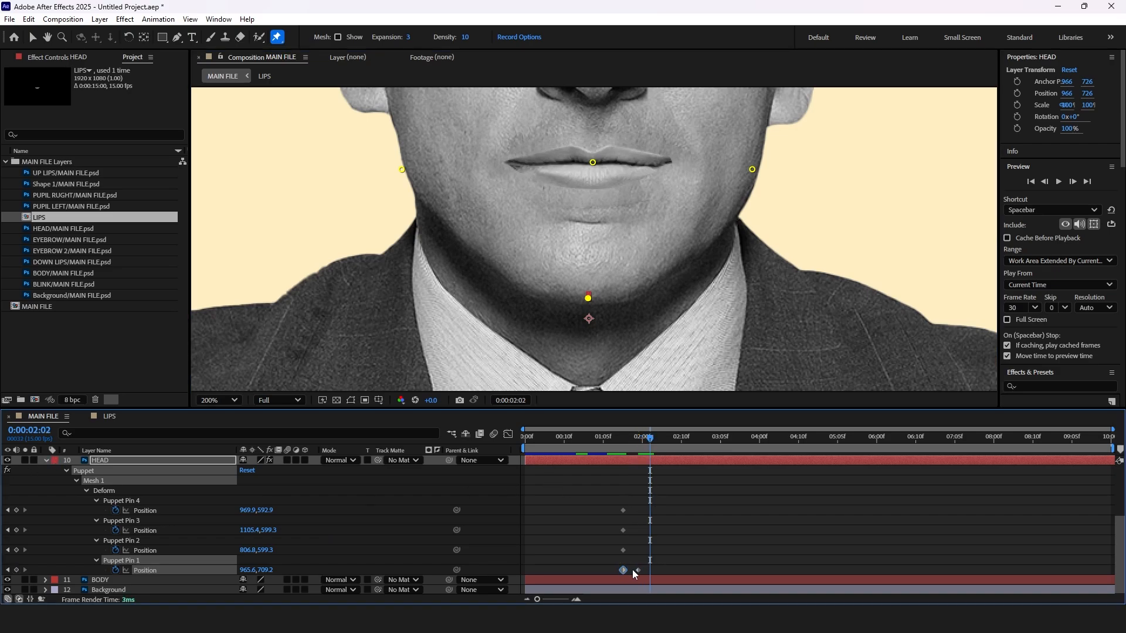
{"action": "key", "text": "ctrl+c"}
{"action": "key", "text": "ctrl+v"}
Copy the lowered chin pin keyframe to 0:00:02:09 and the raised one to 0:00:03:01, matching the mouth.
{"action": "left_click_drag", "start_coordinate": [649, 437], "coordinate": [677, 438]}
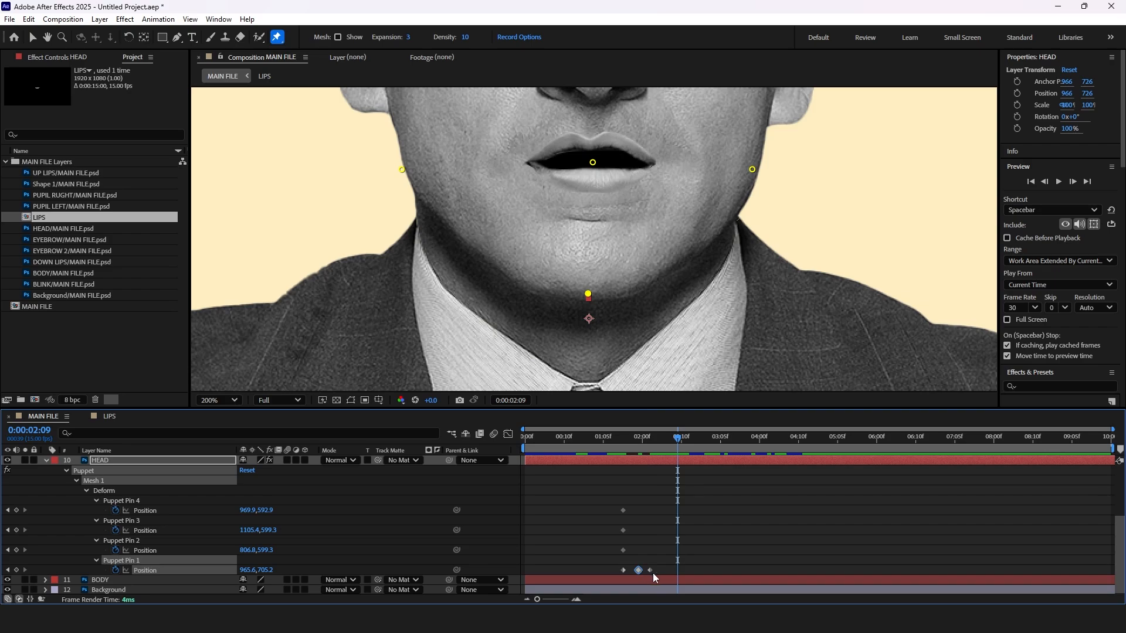
{"action": "key", "text": "ctrl+v"}
{"action": "left_click_drag", "start_coordinate": [655, 451], "coordinate": [712, 455]}
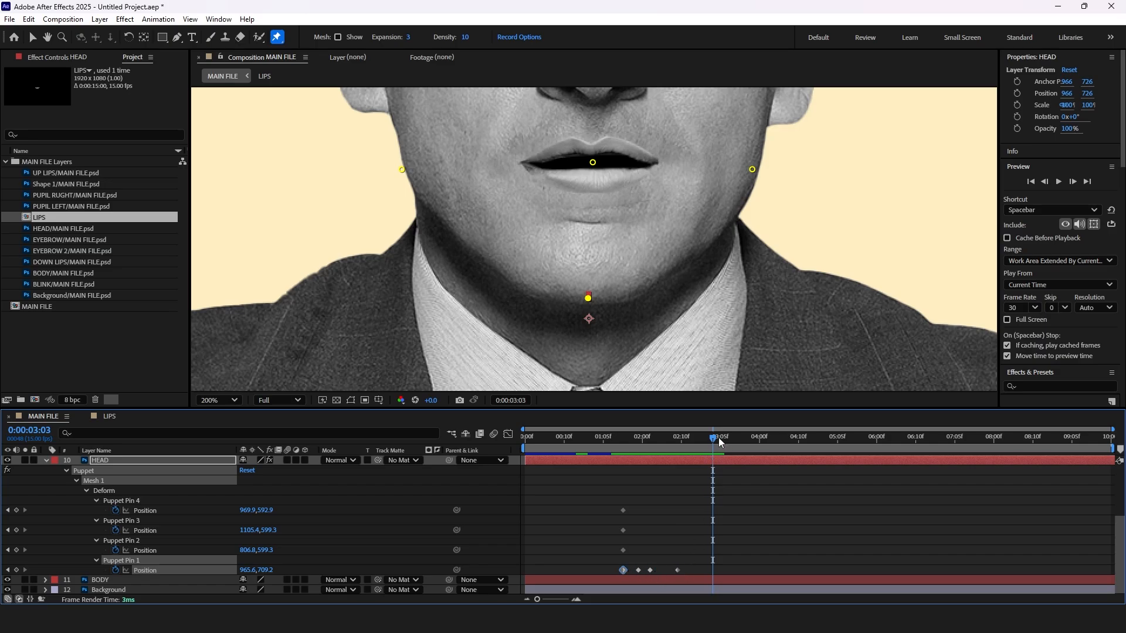
{"action": "left_click_drag", "start_coordinate": [719, 438], "coordinate": [702, 437]}
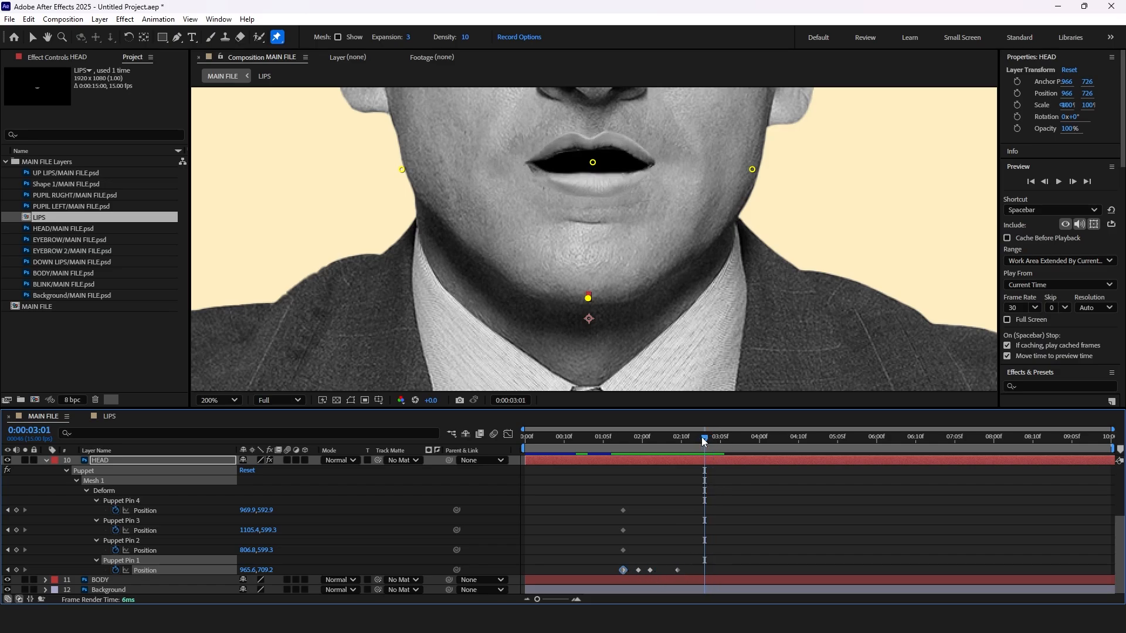
{"action": "key", "text": "Up"}
{"action": "key", "text": "Up"}
{"action": "key", "text": "Up"}
{"action": "key", "text": "Up"}
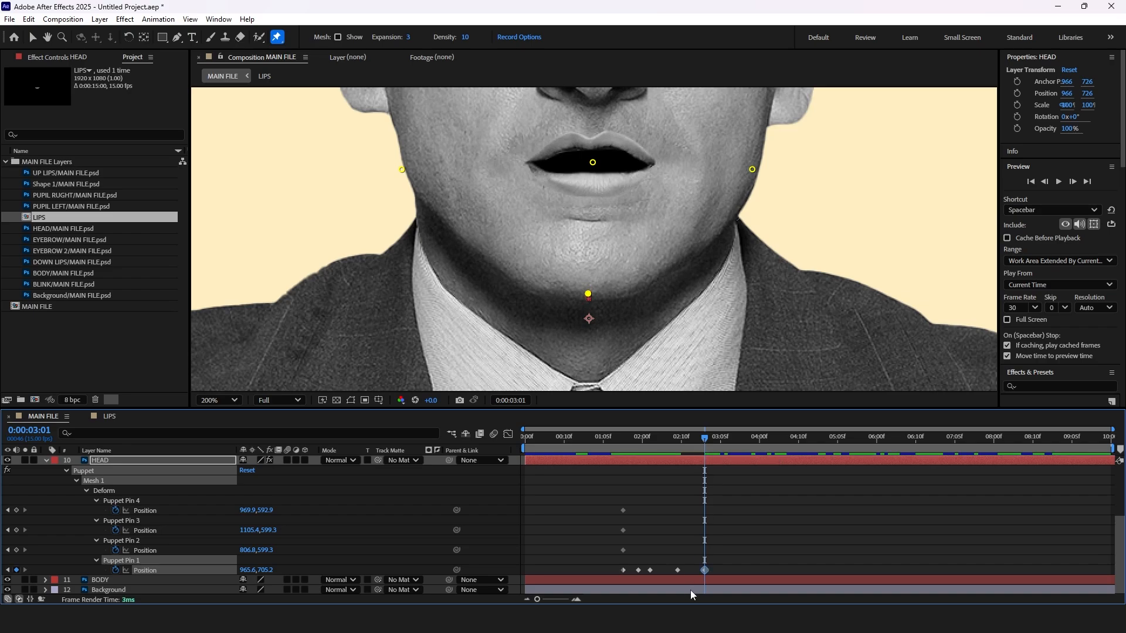
Copy the chin pin's lowered Position keyframe to 0:00:03:09, where the mouth is open.
{"action": "left_click", "coordinate": [677, 439]}
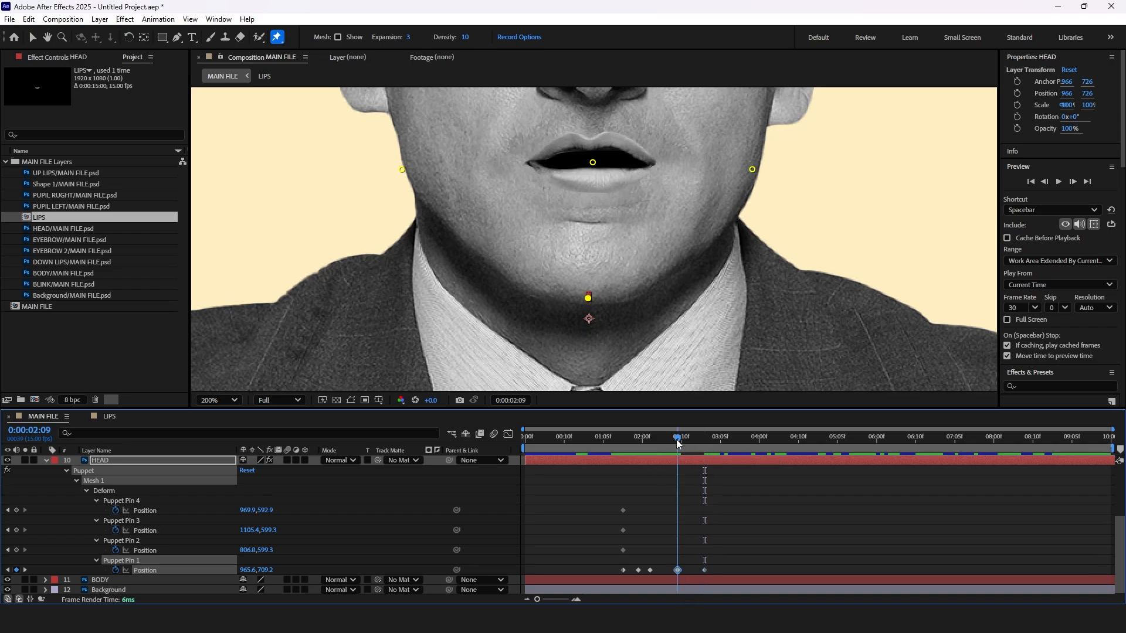
{"action": "left_click_drag", "start_coordinate": [705, 441], "coordinate": [737, 441]}
{"action": "key", "text": "Down"}
{"action": "key", "text": "Down"}
{"action": "key", "text": "Down"}
{"action": "key", "text": "Down"}
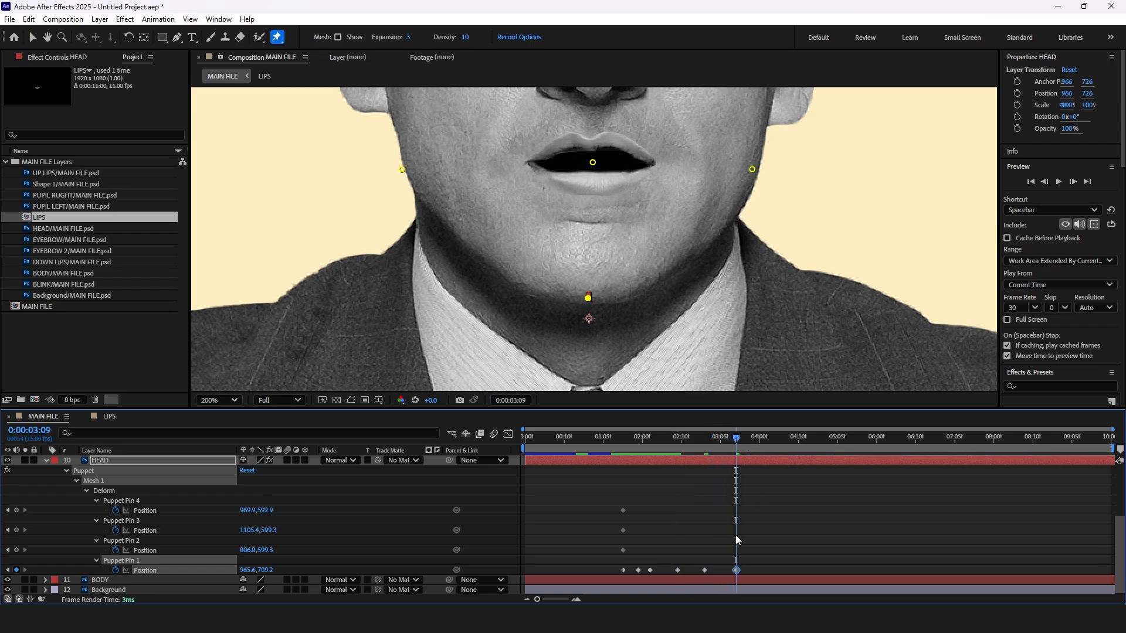
Copy the chin pin's raised Position keyframe to just before 0:00:04:00.
{"action": "left_click", "coordinate": [622, 569]}
{"action": "left_click_drag", "start_coordinate": [747, 441], "coordinate": [822, 436]}
{"action": "key", "text": "Up"}
{"action": "key", "text": "Up"}
{"action": "key", "text": "Up"}
{"action": "key", "text": "Up"}
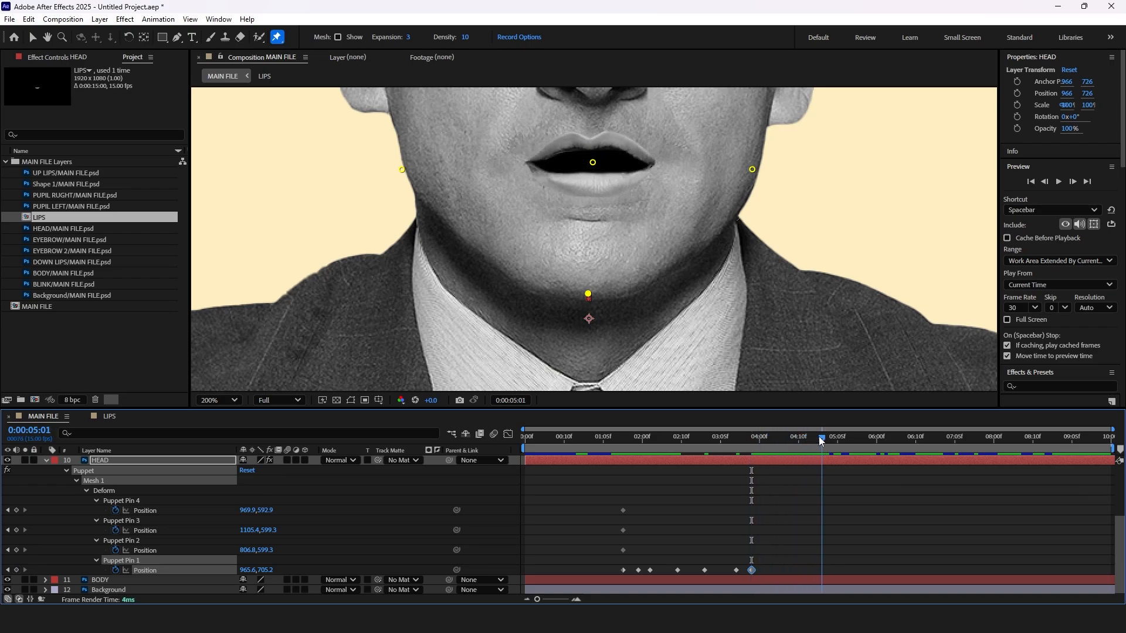
Copy the lowered chin pin keyframe to 0:00:05:01 and the raised keyframe to 0:00:05:03.
{"action": "left_click", "coordinate": [638, 571]}
{"action": "key", "text": "ctrl+c"}
{"action": "key", "text": "ctrl+v"}
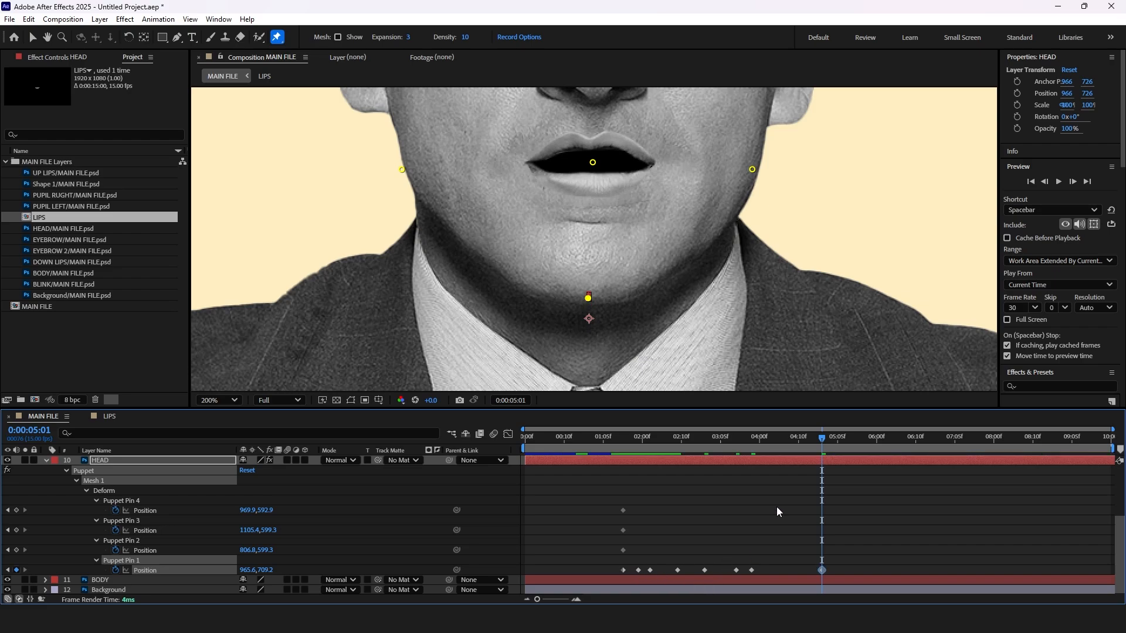
{"action": "left_click_drag", "start_coordinate": [825, 436], "coordinate": [829, 437]}
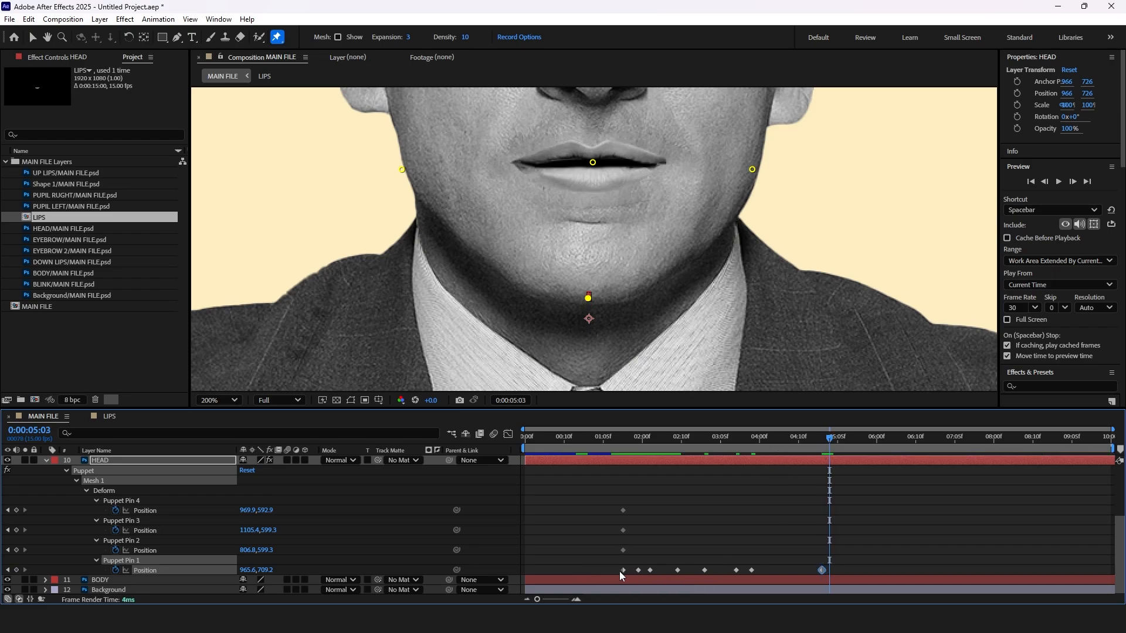
{"action": "key", "text": "ctrl+c"}
{"action": "key", "text": "ctrl+v"}
Copy the chin pin's lowered Position keyframe to 0:00:05:12.
{"action": "left_click_drag", "start_coordinate": [829, 437], "coordinate": [864, 441]}
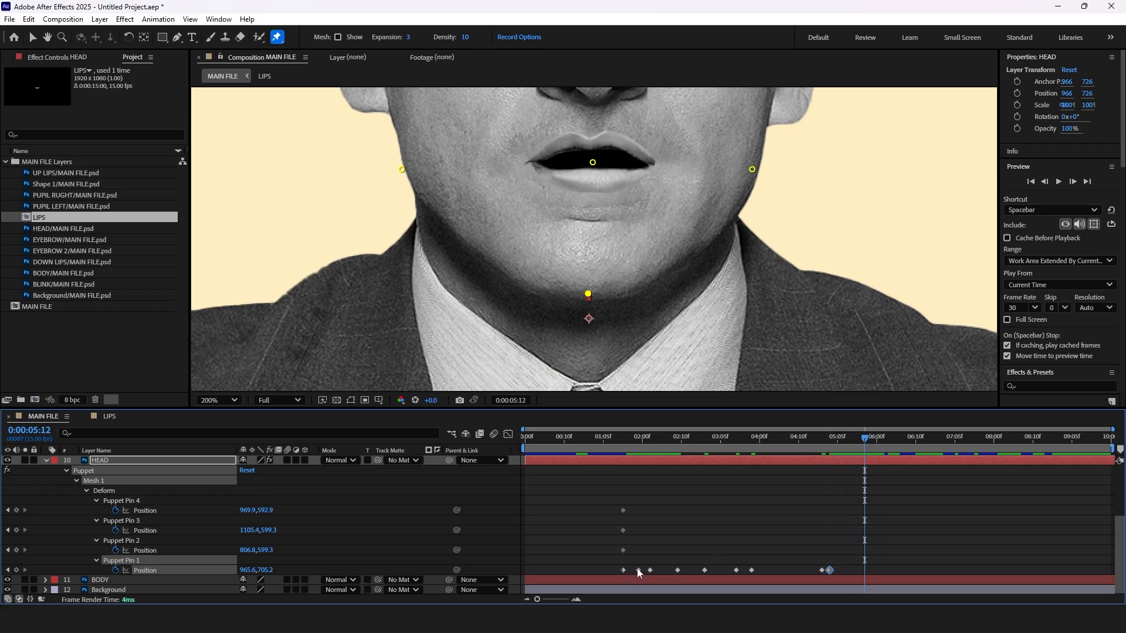
{"action": "key", "text": "ctrl+c"}
{"action": "key", "text": "ctrl+v"}
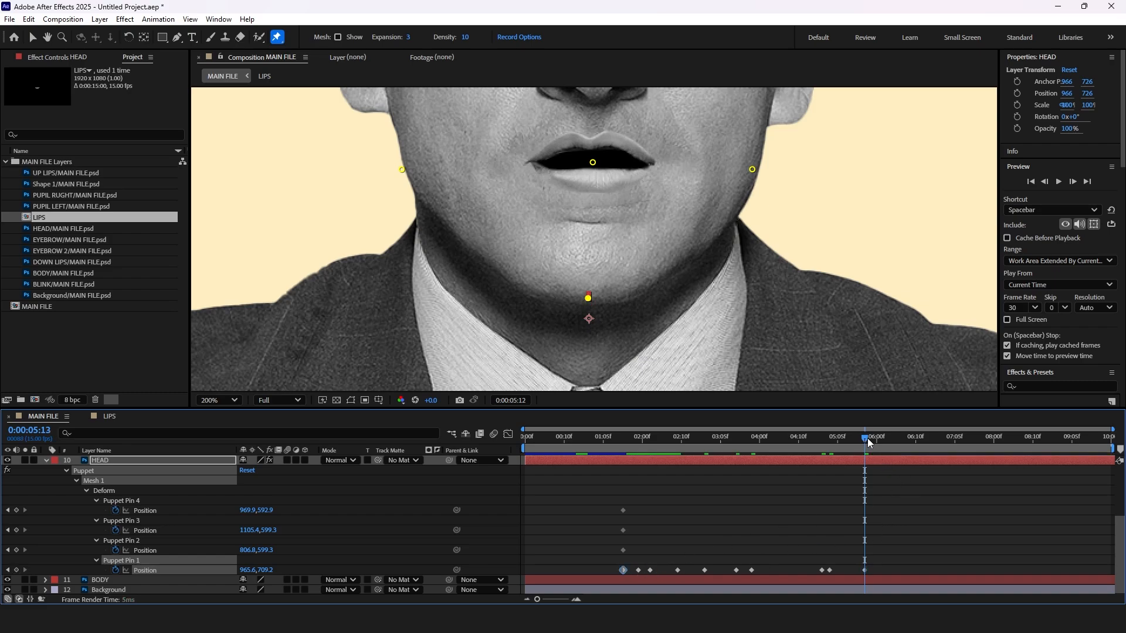
Continue pasting raised and lowered chin pin keyframes in time with the mouth between 0:00:05:12 and 0:00:09:05.
{"action": "left_click_drag", "start_coordinate": [867, 438], "coordinate": [1068, 439]}
{"action": "key", "text": "ctrl+v"}
{"action": "left_click", "coordinate": [650, 570]}
{"action": "key", "text": "ctrl+v"}
{"action": "key", "text": "ctrl+v"}
{"action": "key", "text": "ctrl+v"}
{"action": "left_click", "coordinate": [638, 570]}
{"action": "key", "text": "ctrl+v"}
{"action": "key", "text": "ctrl+v"}
{"action": "key", "text": "ctrl+v"}
{"action": "left_click", "coordinate": [638, 570]}
{"action": "key", "text": "ctrl+v"}
{"action": "left_click_drag", "start_coordinate": [1068, 440], "coordinate": [1088, 439]}
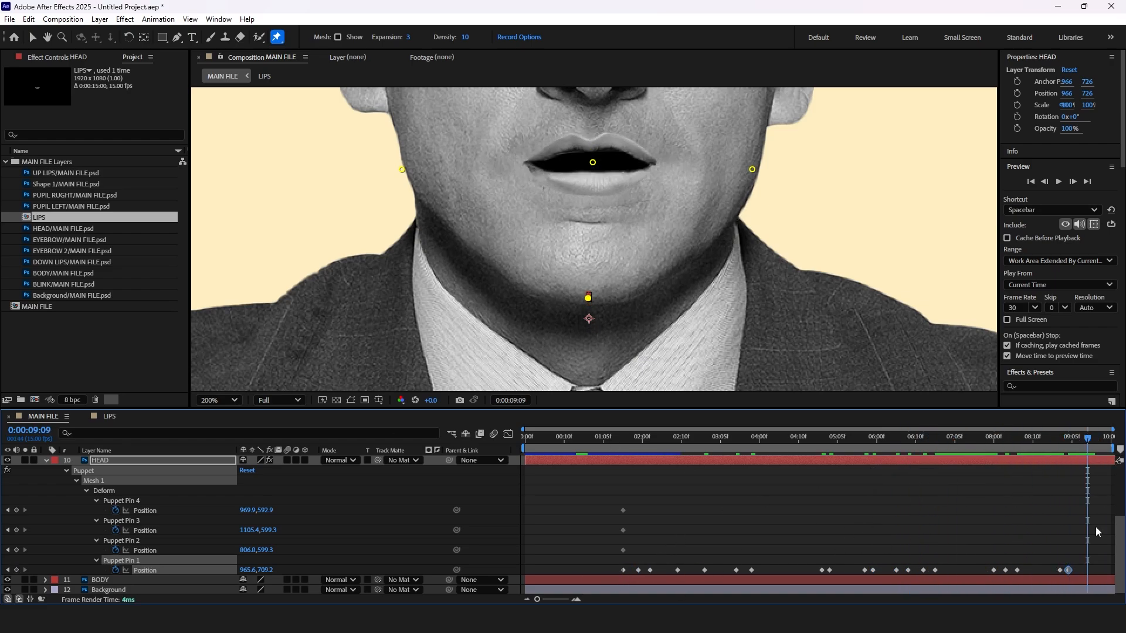
Place the lowered chin pin keyframe at 0:00:09:09 and paste the raised keyframe at 0:00:09:11.
{"action": "left_click_drag", "start_coordinate": [1096, 531], "coordinate": [1054, 576]}
{"action": "left_click_drag", "start_coordinate": [1068, 570], "coordinate": [1087, 570]}
{"action": "left_click", "coordinate": [622, 570]}
{"action": "left_click_drag", "start_coordinate": [1088, 440], "coordinate": [1095, 439]}
{"action": "key", "text": "ctrl+v"}
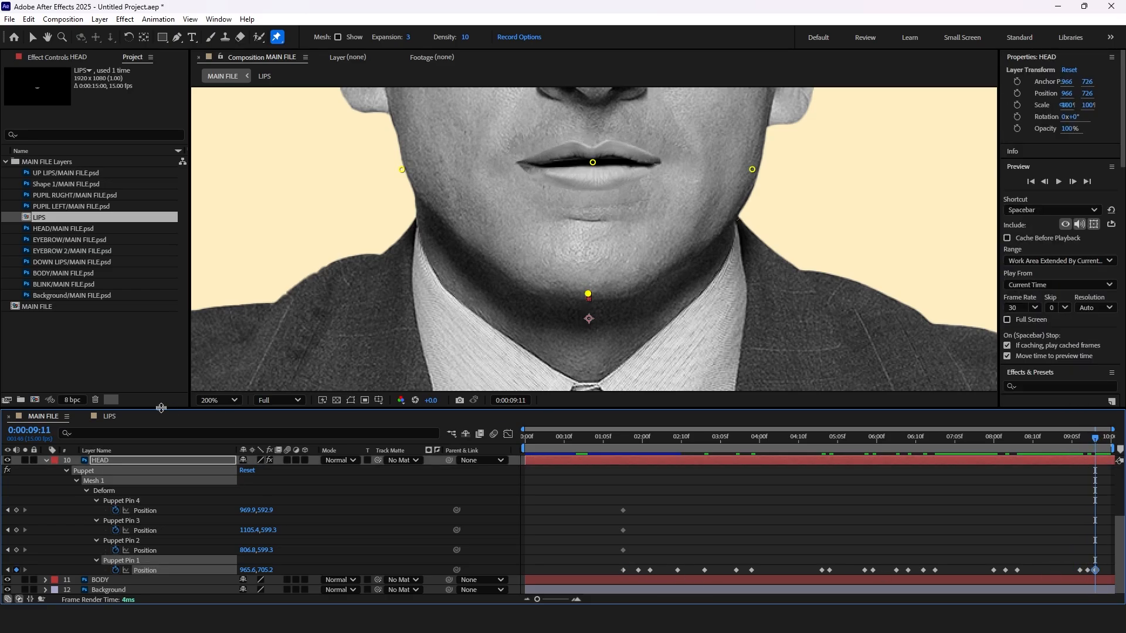
Collapse the HEAD layer's properties, fit the composition in the viewer and preview the animation from the start.
{"action": "left_click", "coordinate": [45, 461]}
{"action": "left_click", "coordinate": [220, 401]}
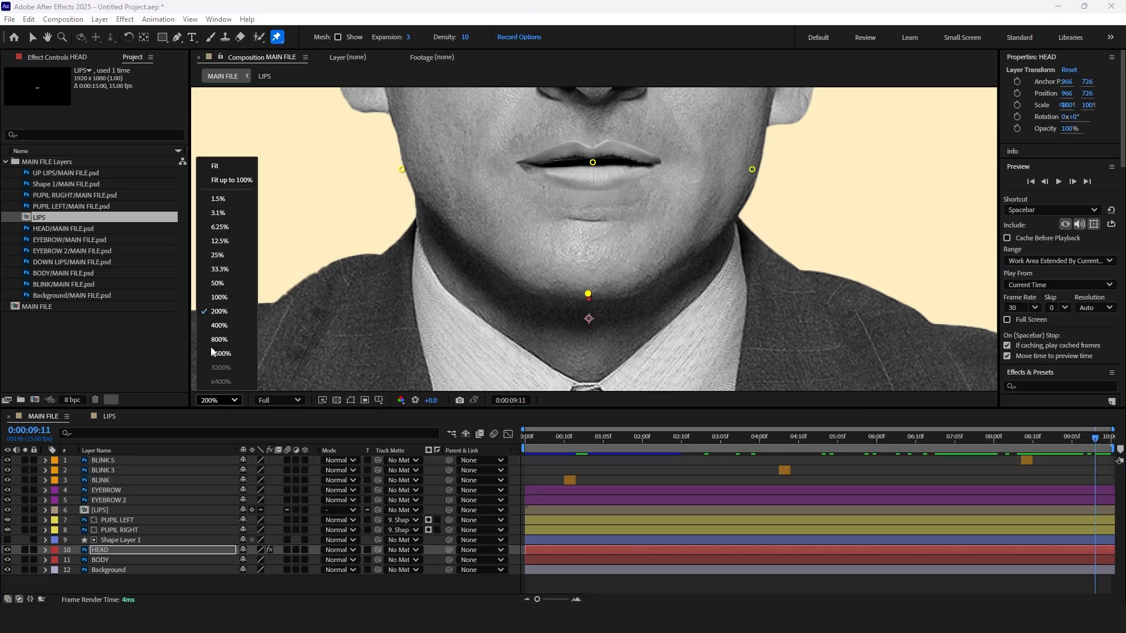
{"action": "left_click", "coordinate": [213, 167]}
{"action": "key", "text": "Home"}
{"action": "key", "text": "space"}
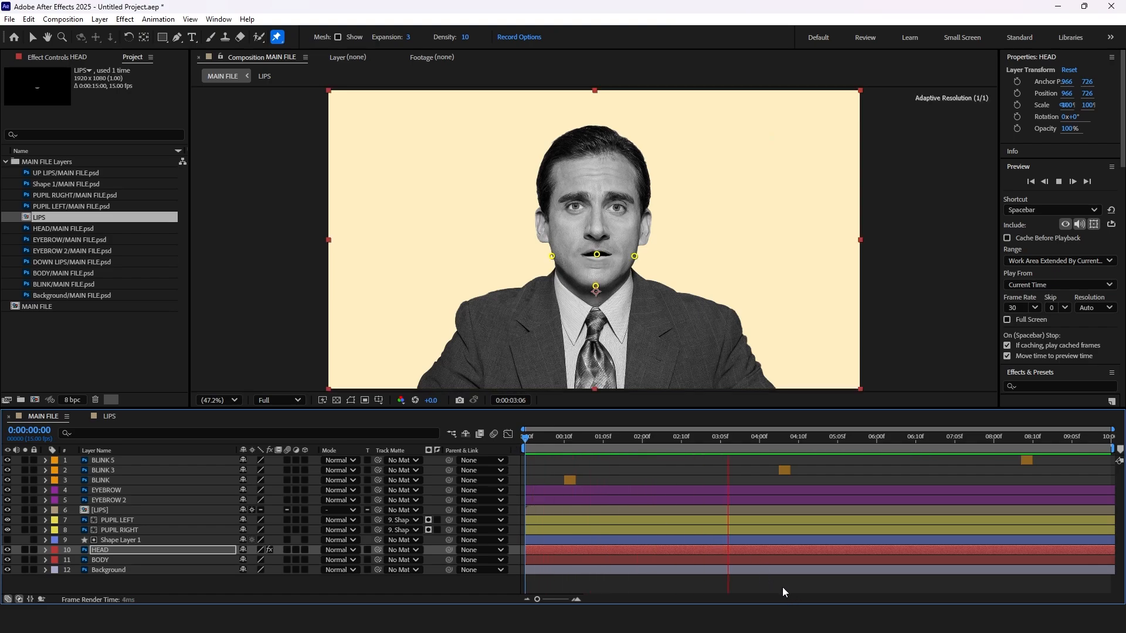
{"action": "left_click", "coordinate": [782, 587]}
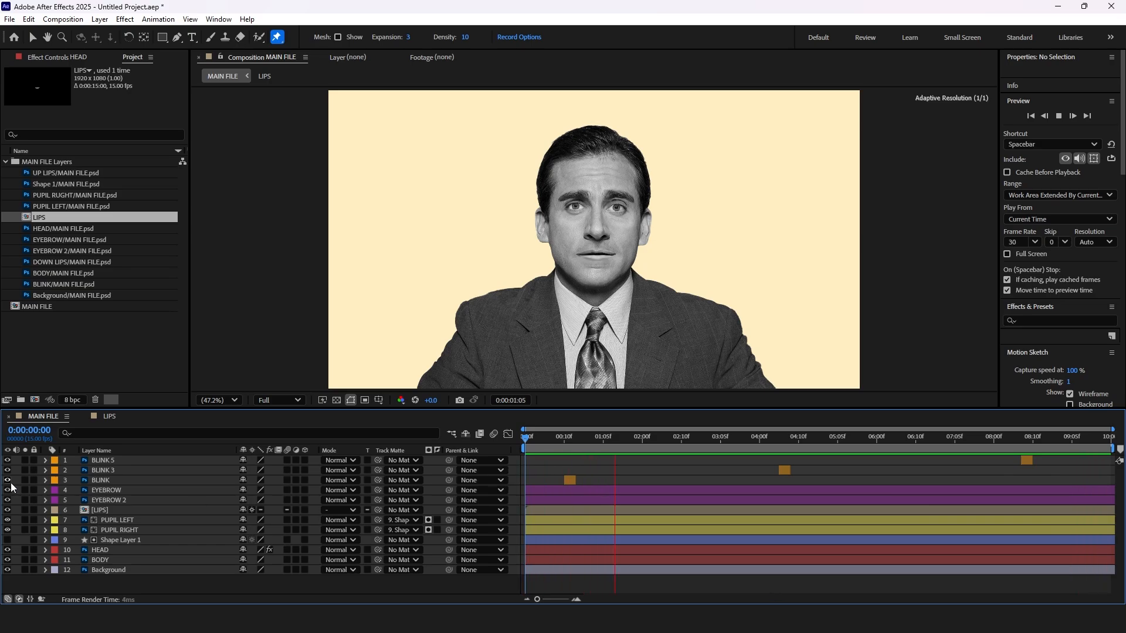
Move the HEAD layer below BODY in the layer stack and preview the animation from the start.
{"action": "left_click", "coordinate": [102, 548]}
{"action": "left_click_drag", "start_coordinate": [102, 548], "coordinate": [120, 562]}
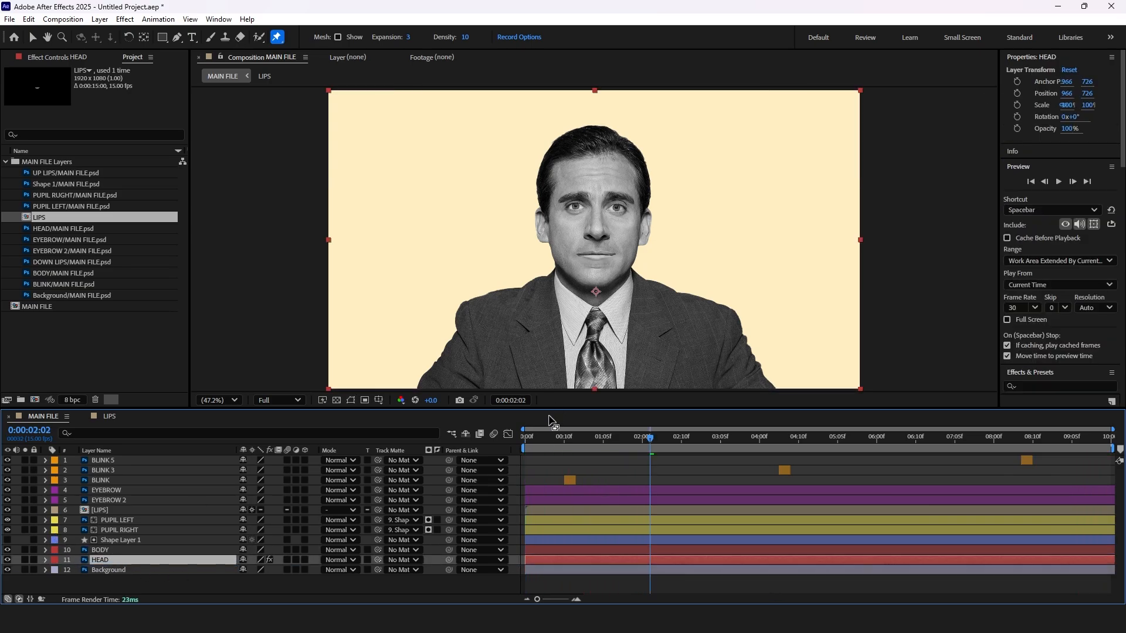
{"action": "left_click_drag", "start_coordinate": [545, 438], "coordinate": [505, 446]}
{"action": "key", "text": "space"}
{"action": "left_click", "coordinate": [699, 590]}
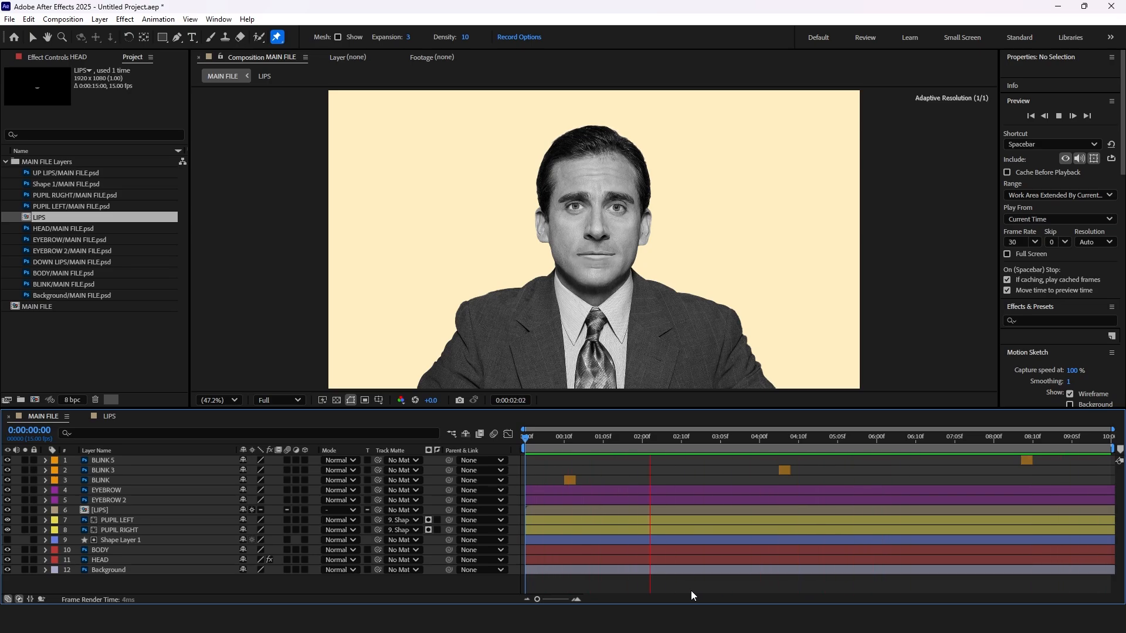
{"action": "left_click_drag", "start_coordinate": [536, 441], "coordinate": [518, 442]}
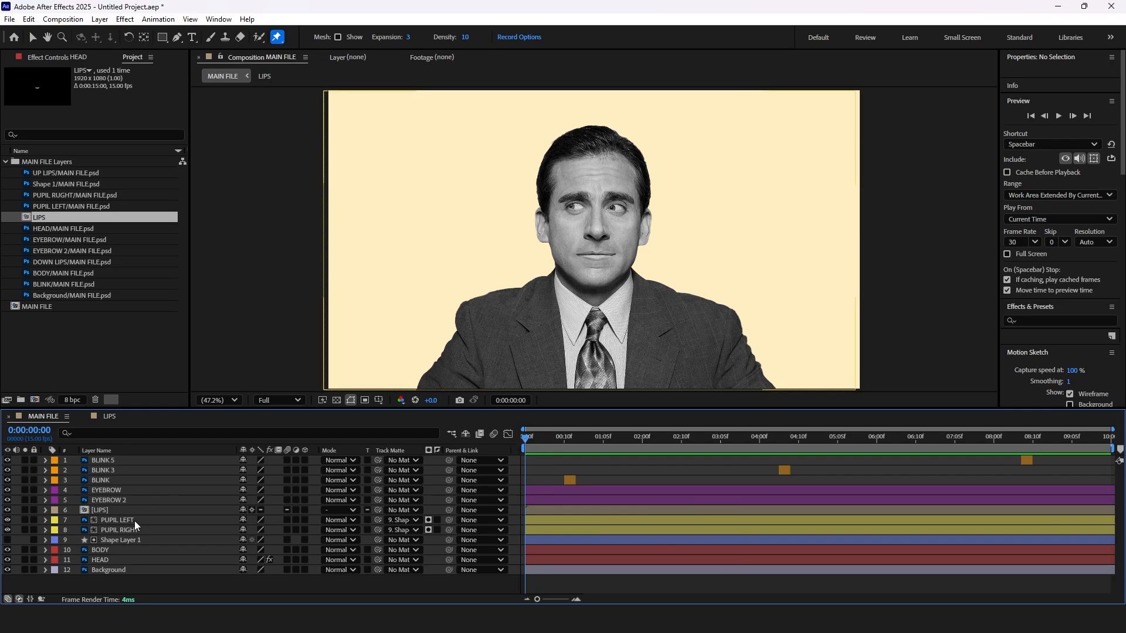
Try rotating only the HEAD layer to -2° with a Rotation keyframe at 0:00:00:00, and undo it.
{"action": "left_click", "coordinate": [111, 557]}
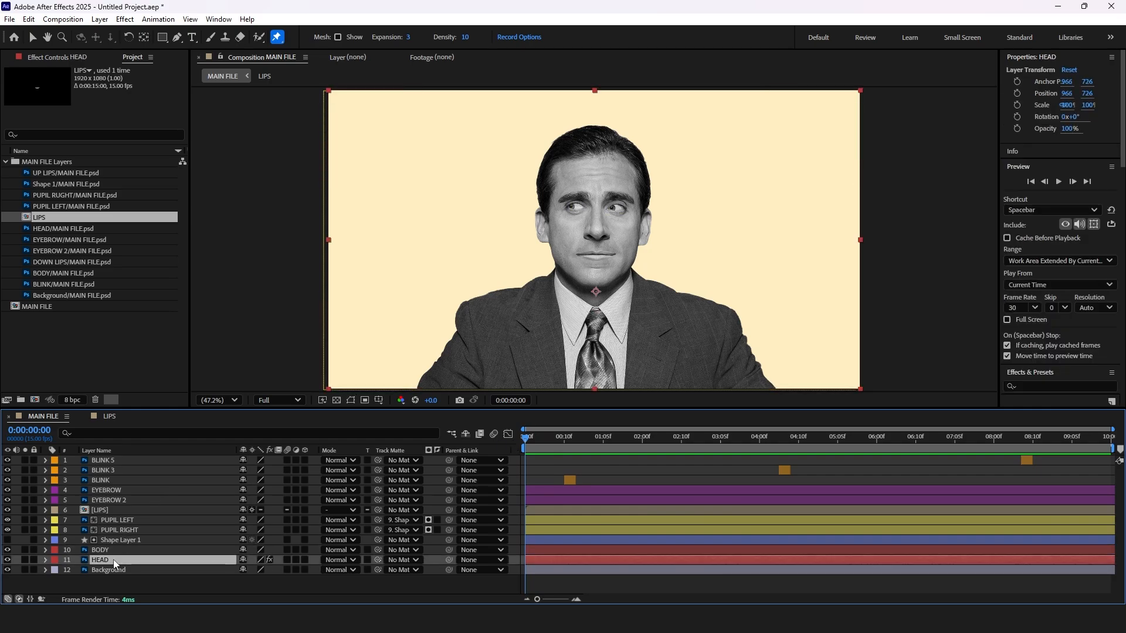
{"action": "key", "text": "r"}
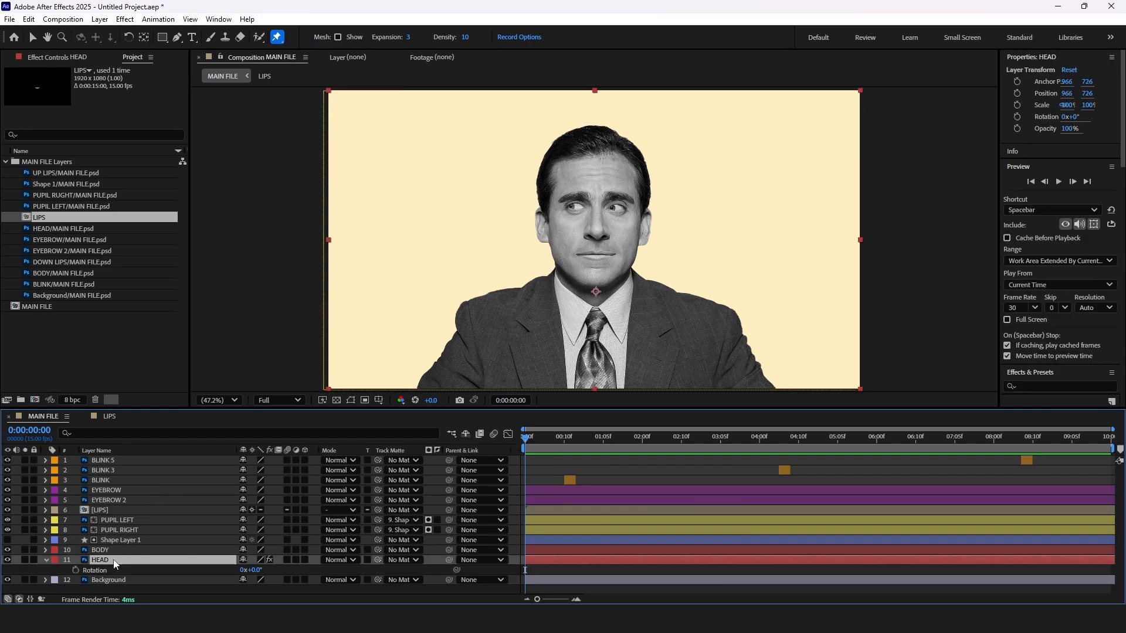
{"action": "left_click", "coordinate": [75, 570]}
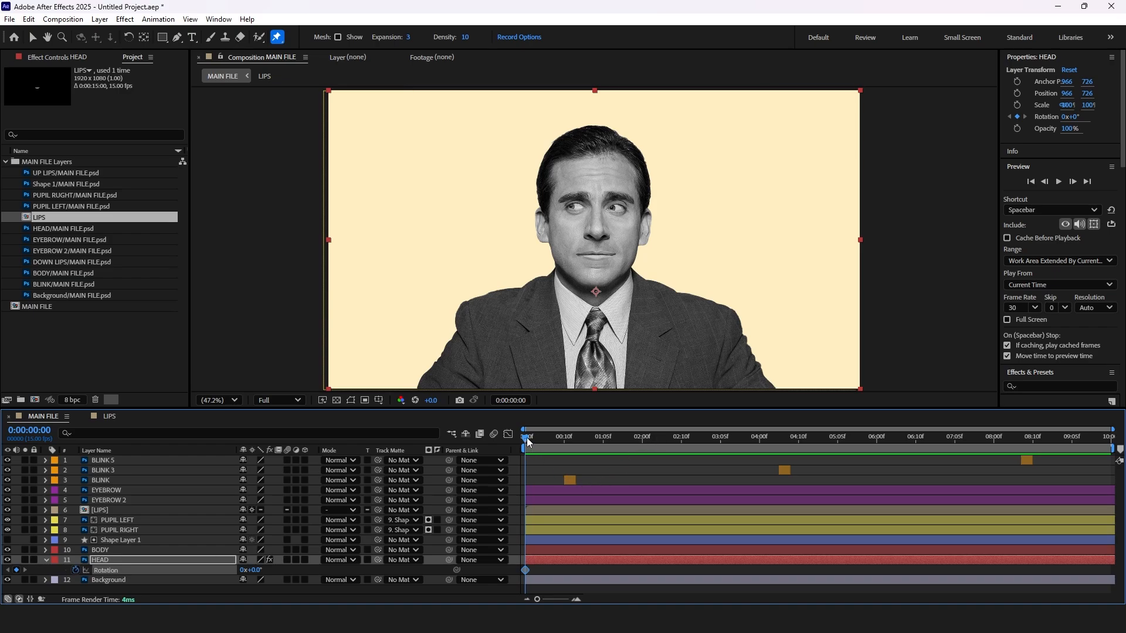
{"action": "mouse_move", "coordinate": [525, 441]}
{"action": "left_mouse_down"}
{"action": "mouse_move", "coordinate": [537, 443]}
{"action": "mouse_move", "coordinate": [528, 443]}
{"action": "left_mouse_up"}
{"action": "key", "text": "Return"}
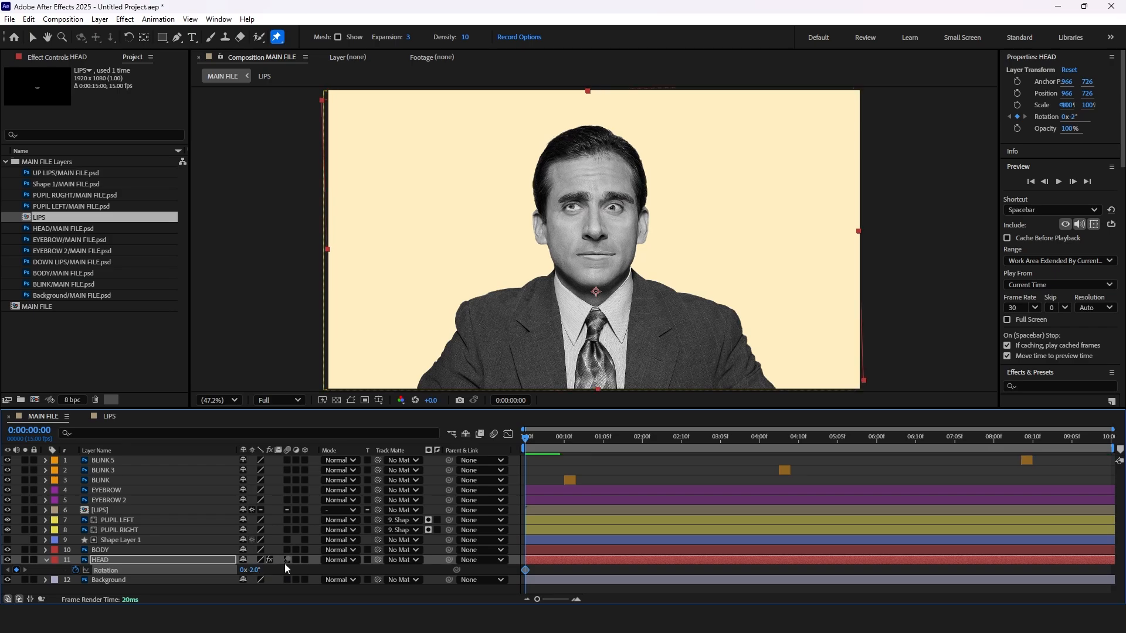
{"action": "key", "text": "ctrl+z"}
{"action": "key", "text": "ctrl+z"}
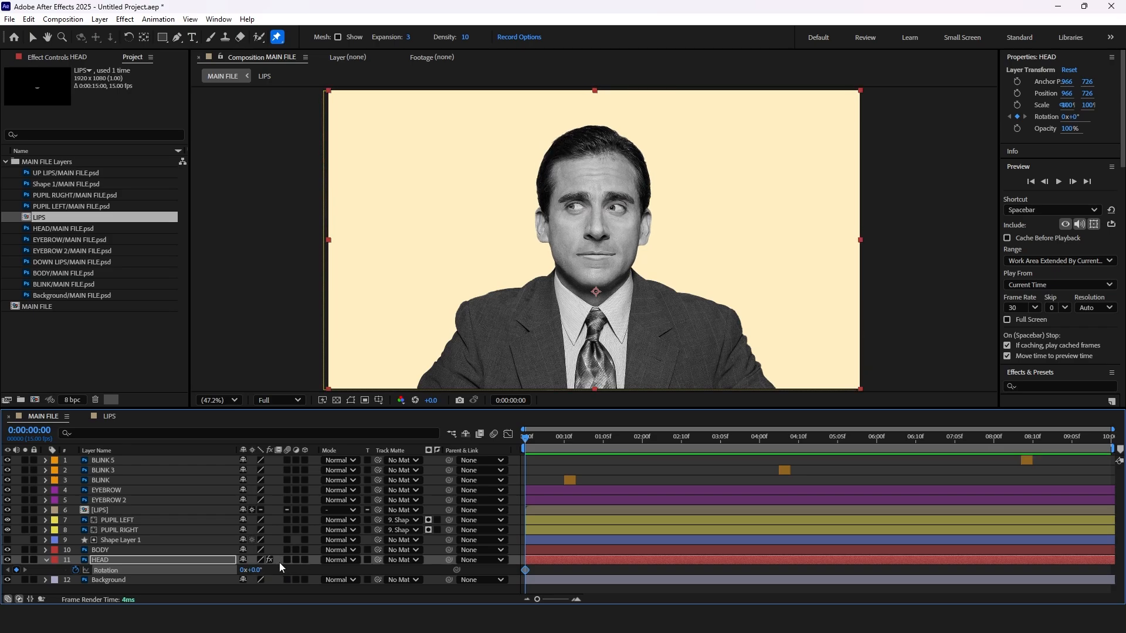
{"action": "key", "text": "ctrl+z"}
{"action": "left_click", "coordinate": [46, 560]}
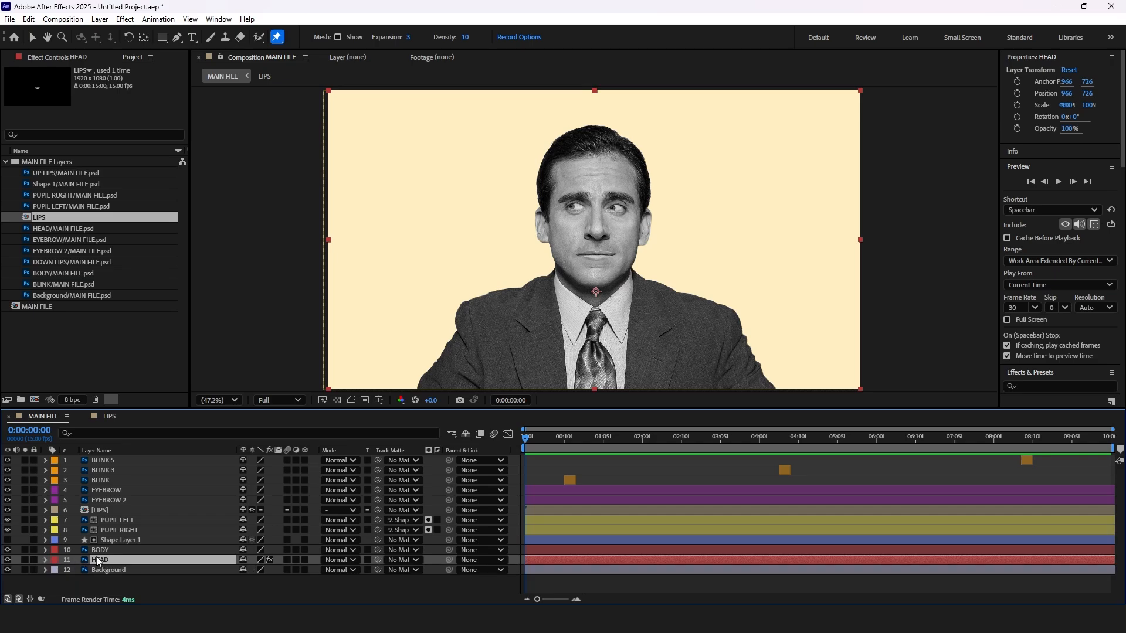
Add a null object to the MAIN FILE composition.
{"action": "left_click", "coordinate": [139, 580]}
{"action": "right_click", "coordinate": [139, 581]}
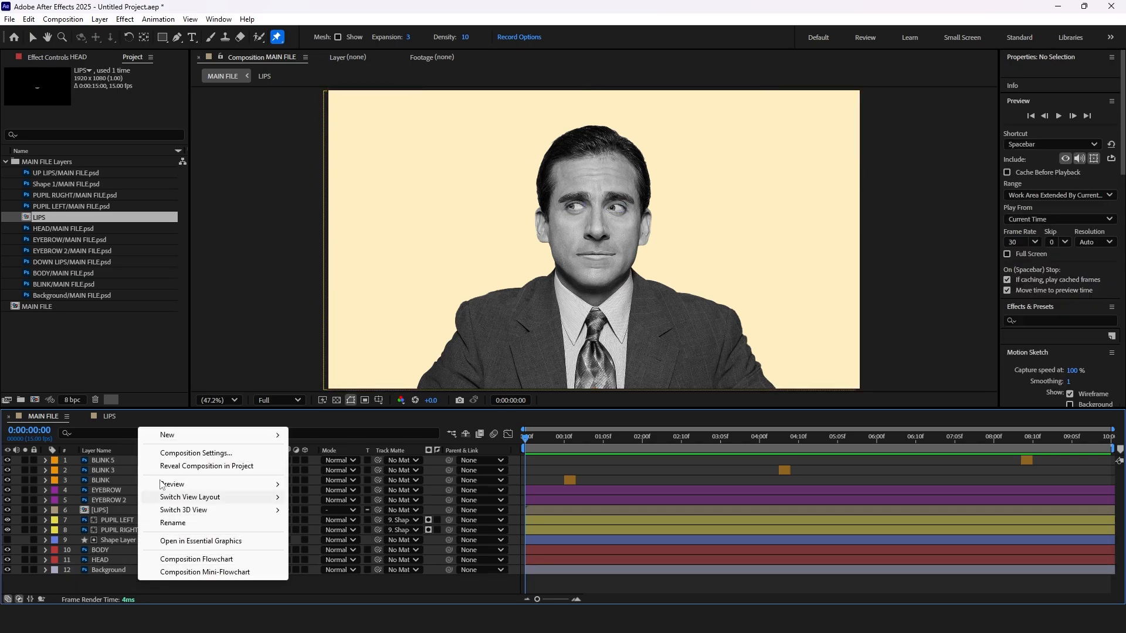
{"action": "mouse_move", "coordinate": [173, 439]}
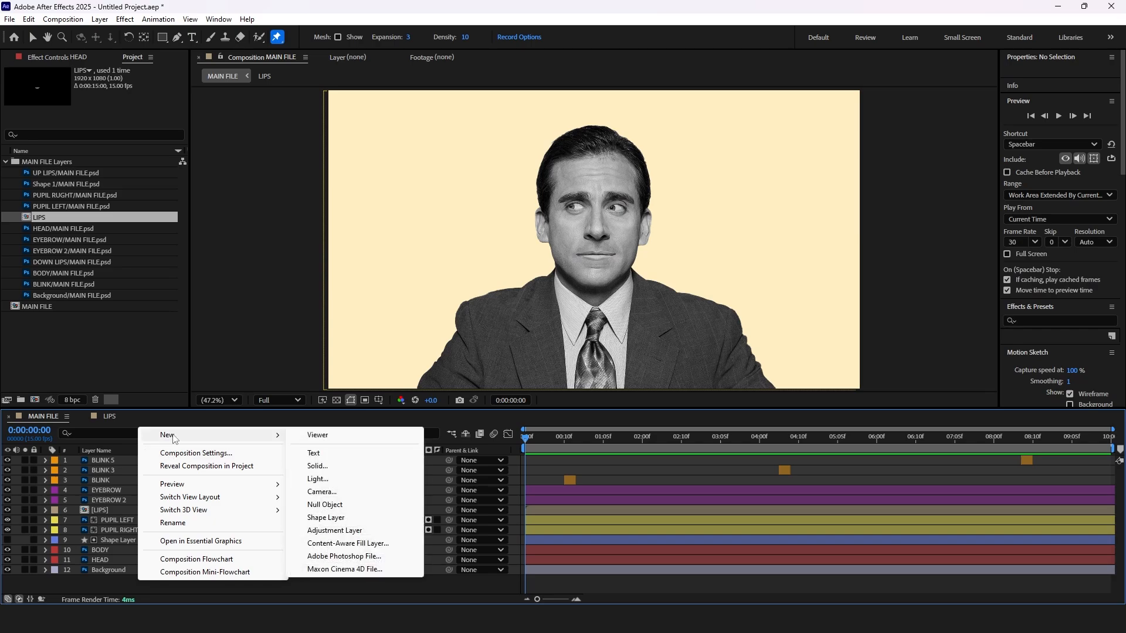
{"action": "left_click", "coordinate": [334, 505]}
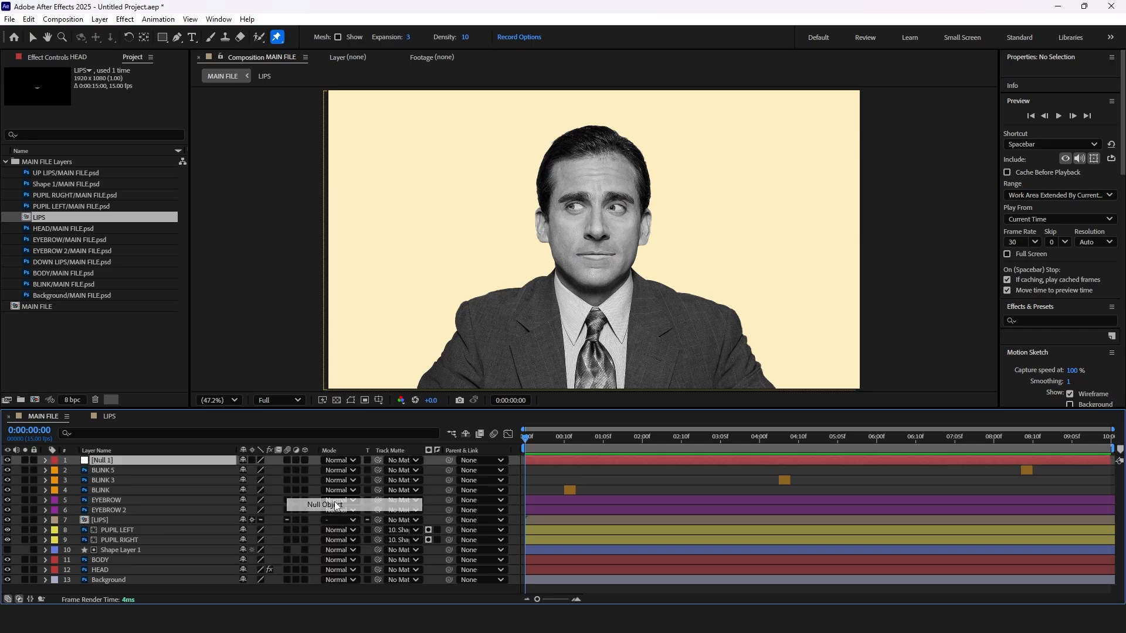
Parent all layers from BLINK 5 through HEAD, except BODY, to Null 1, and select the null.
{"action": "left_click", "coordinate": [111, 469]}
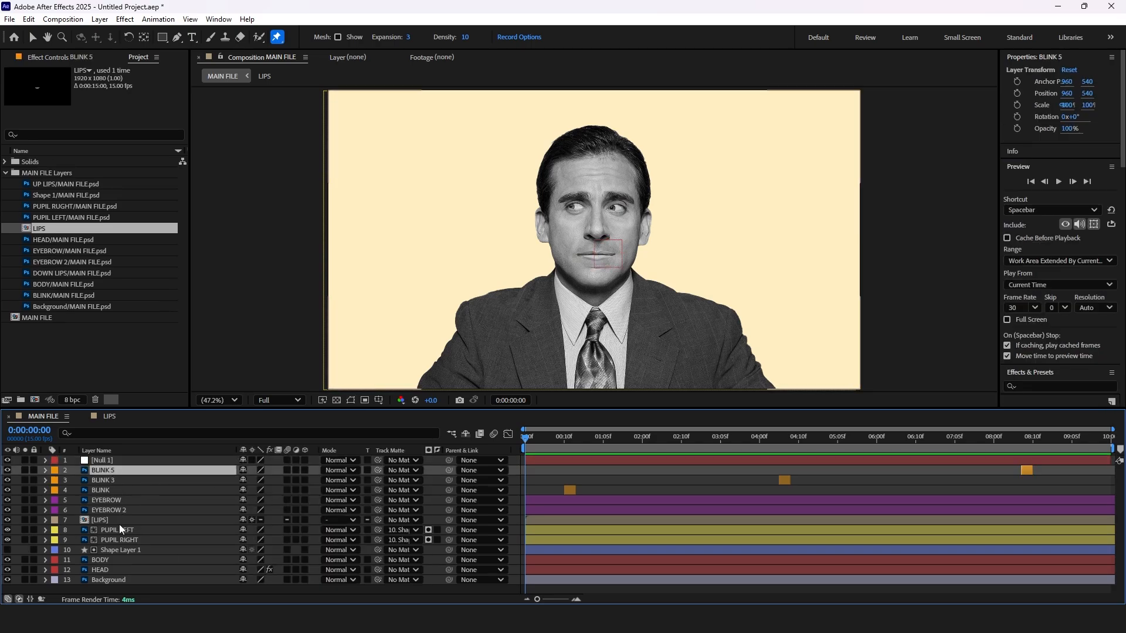
{"action": "left_click", "coordinate": [115, 569], "text": "shift"}
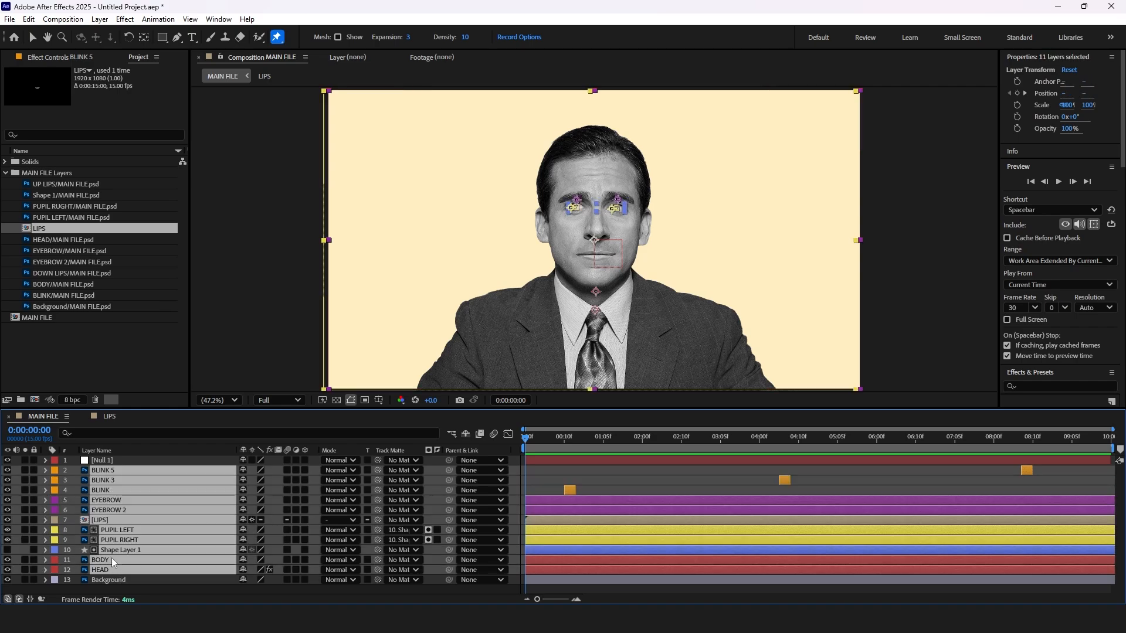
{"action": "left_click", "coordinate": [114, 560], "text": "ctrl"}
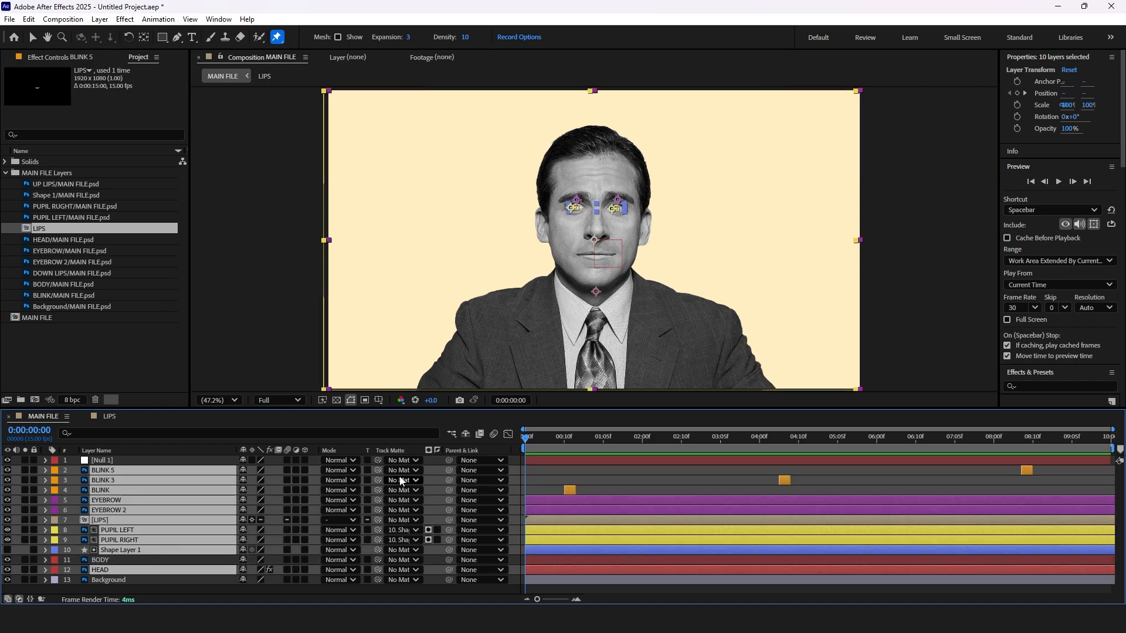
{"action": "left_click_drag", "start_coordinate": [450, 470], "coordinate": [128, 460]}
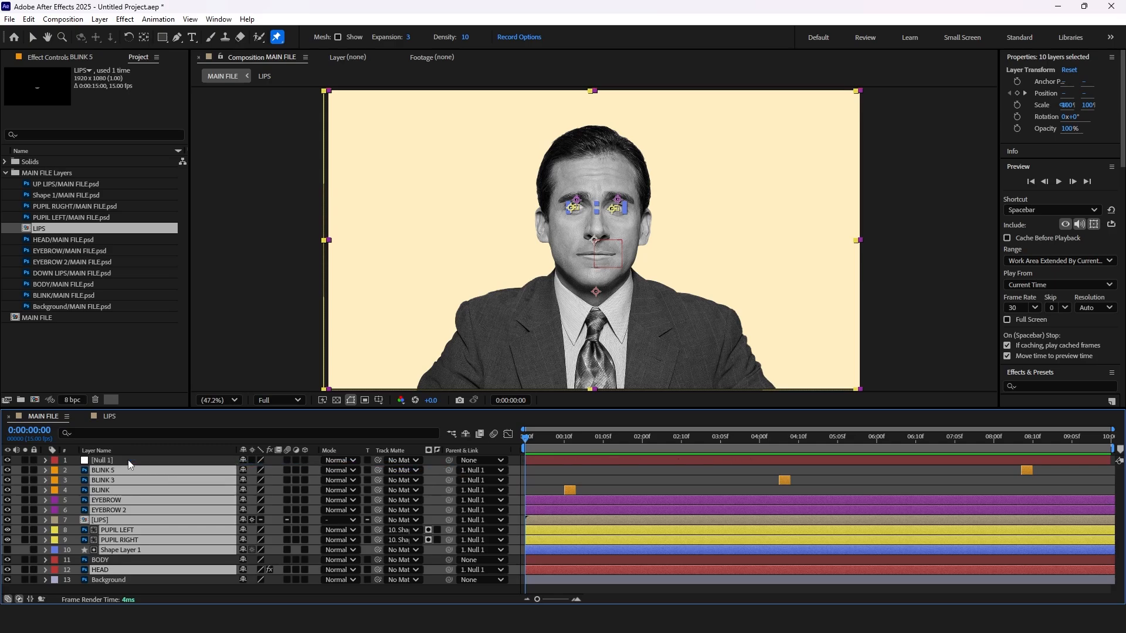
{"action": "left_click", "coordinate": [536, 463]}
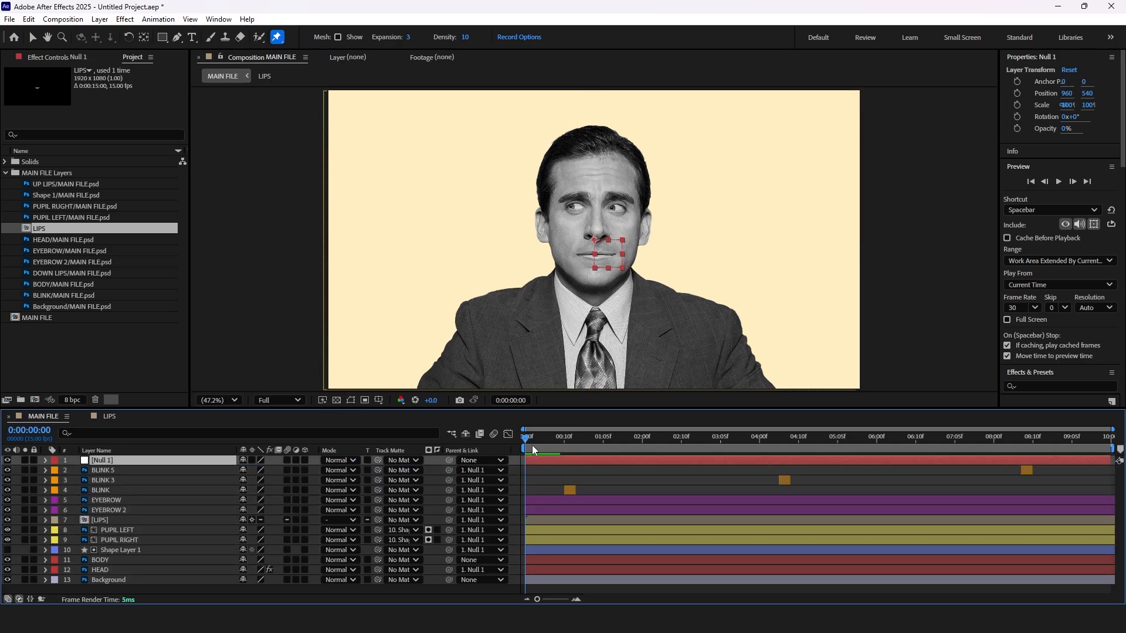
Move Null 1's anchor point down to the base of the neck, at about 964, 722 in the composition.
{"action": "key", "text": "y"}
{"action": "left_click_drag", "start_coordinate": [592, 246], "coordinate": [592, 249]}
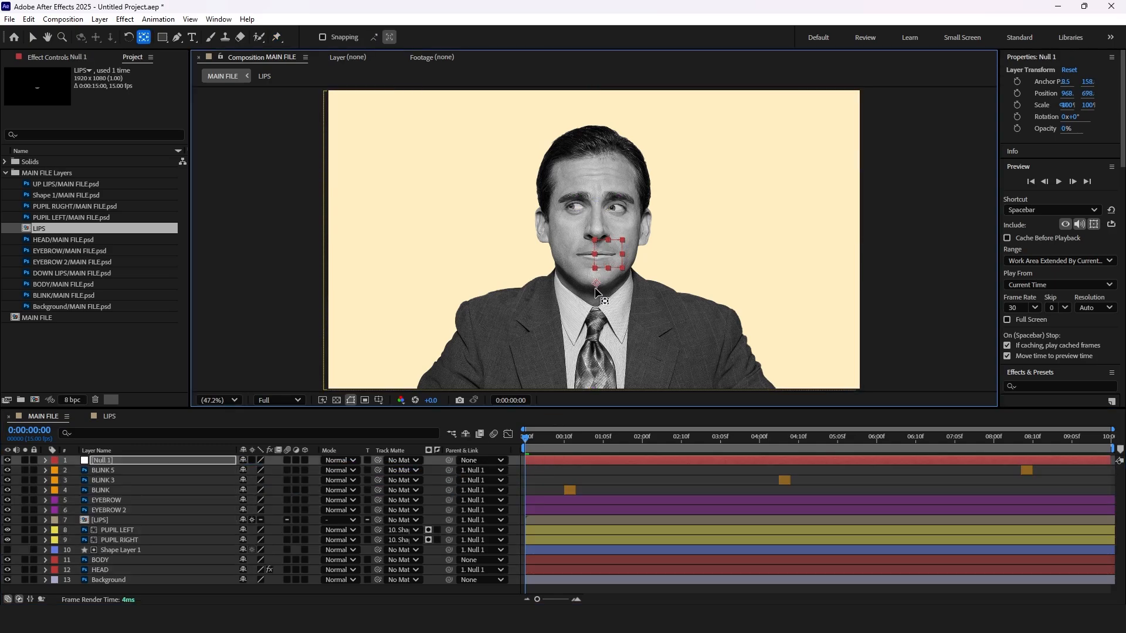
{"action": "left_click_drag", "start_coordinate": [595, 289], "coordinate": [596, 295]}
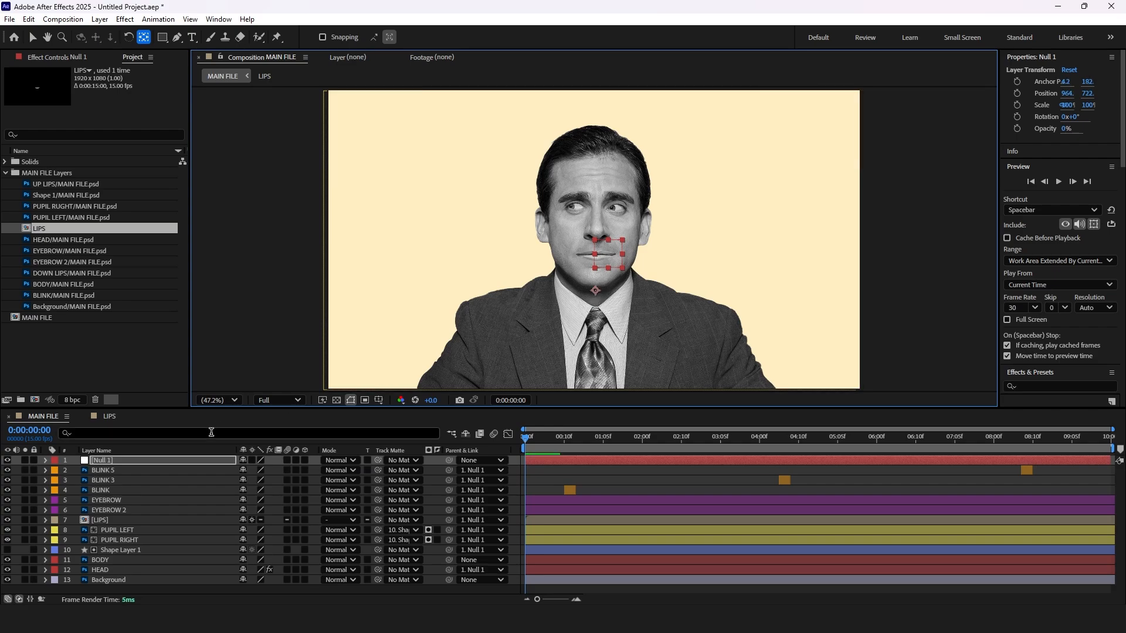
Try rotating Null 1 to test the head's pivot, and undo the test rotation.
{"action": "key", "text": "r"}
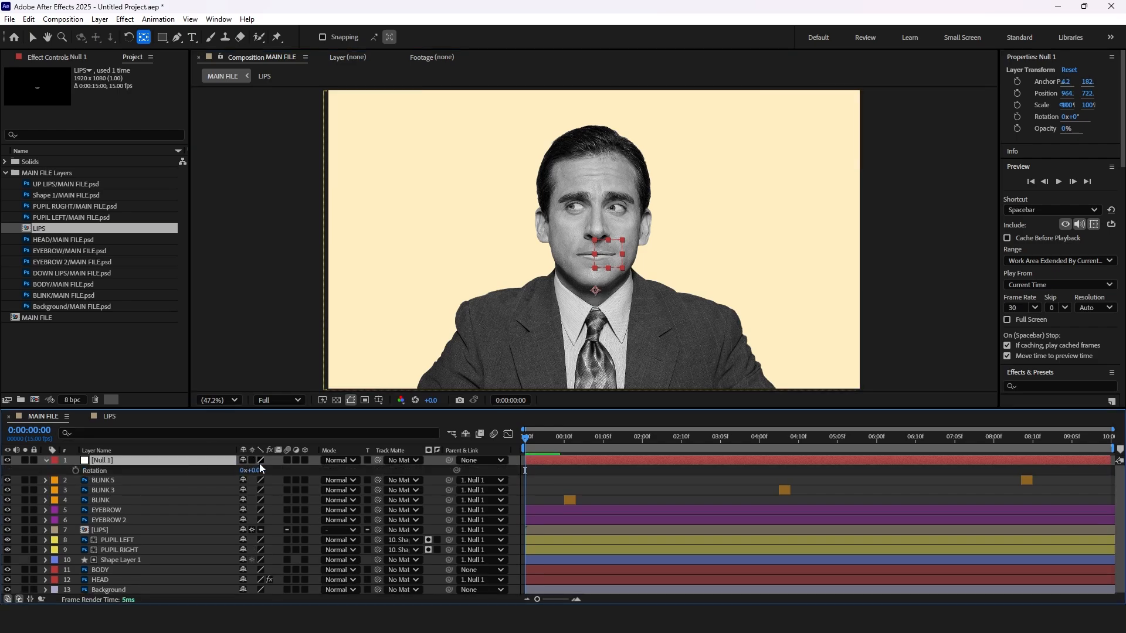
{"action": "mouse_move", "coordinate": [259, 470]}
{"action": "left_mouse_down"}
{"action": "mouse_move", "coordinate": [276, 469]}
{"action": "mouse_move", "coordinate": [266, 461]}
{"action": "left_mouse_up"}
{"action": "key", "text": "ctrl+z"}
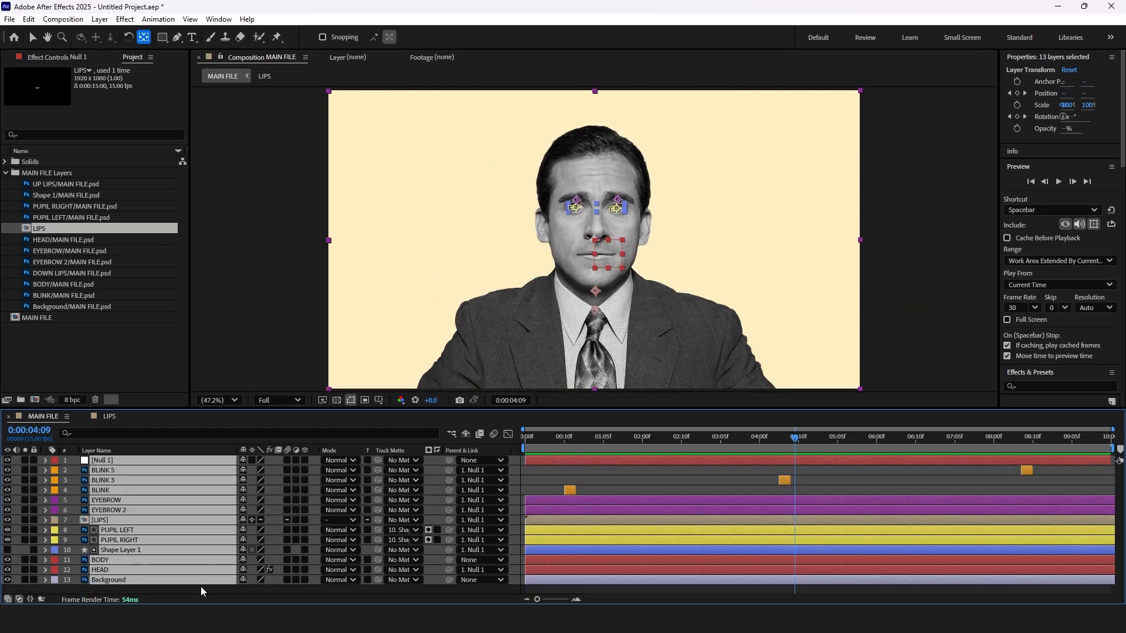
Select every layer from Null 1 to HEAD, leaving out Background, and make them 3D layers.
{"action": "left_click", "coordinate": [203, 592]}
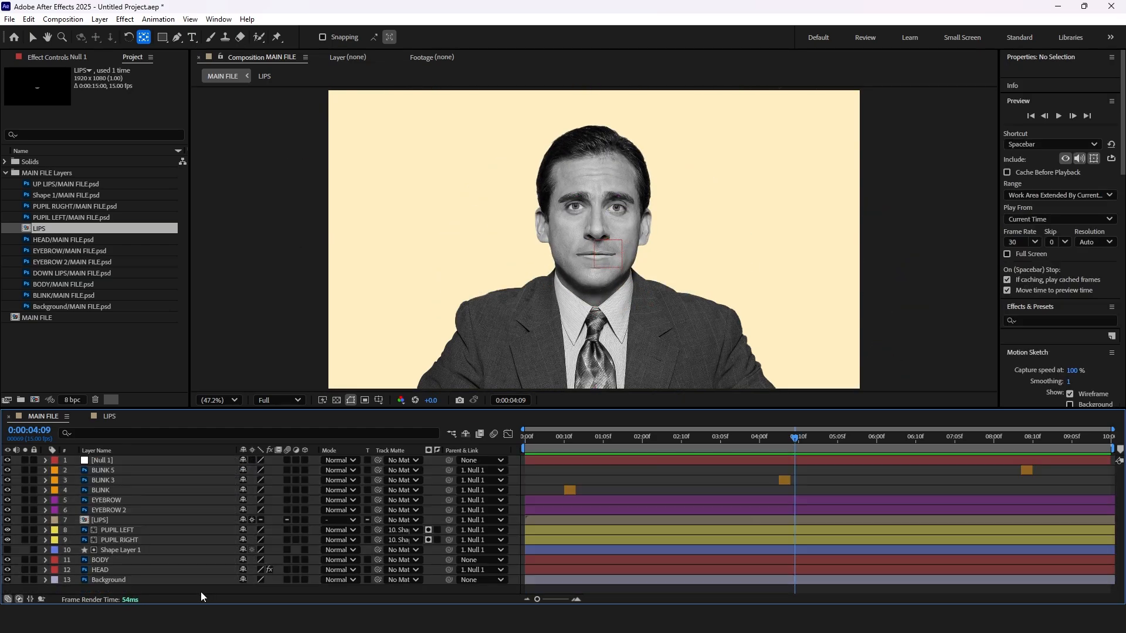
{"action": "left_click", "coordinate": [110, 569]}
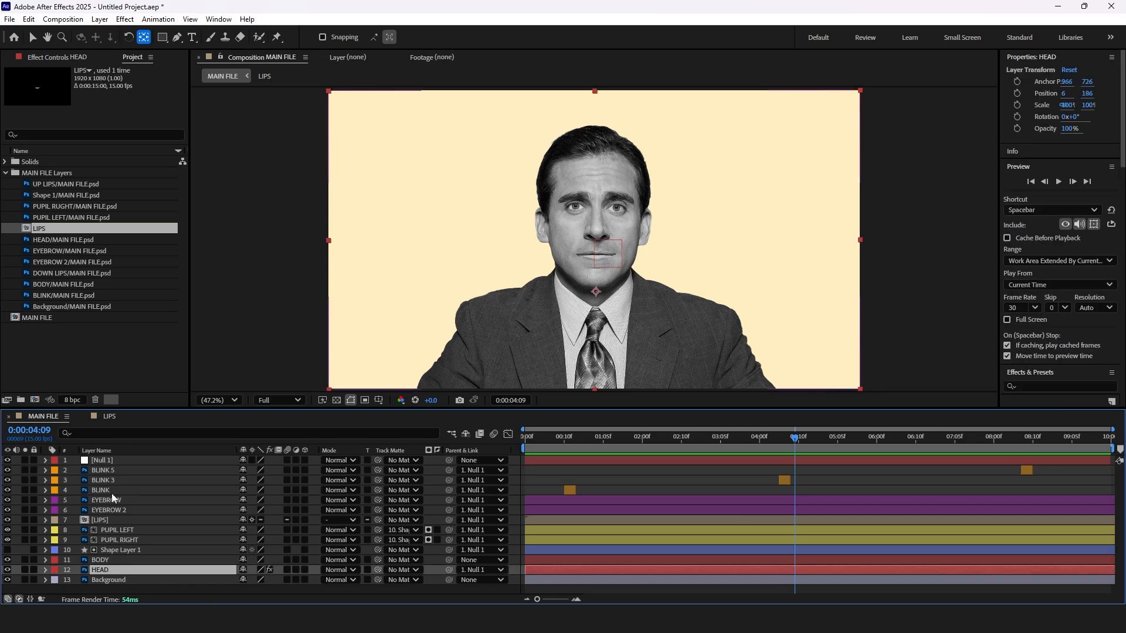
{"action": "left_click", "coordinate": [114, 463], "text": "shift"}
{"action": "right_click", "coordinate": [114, 464]}
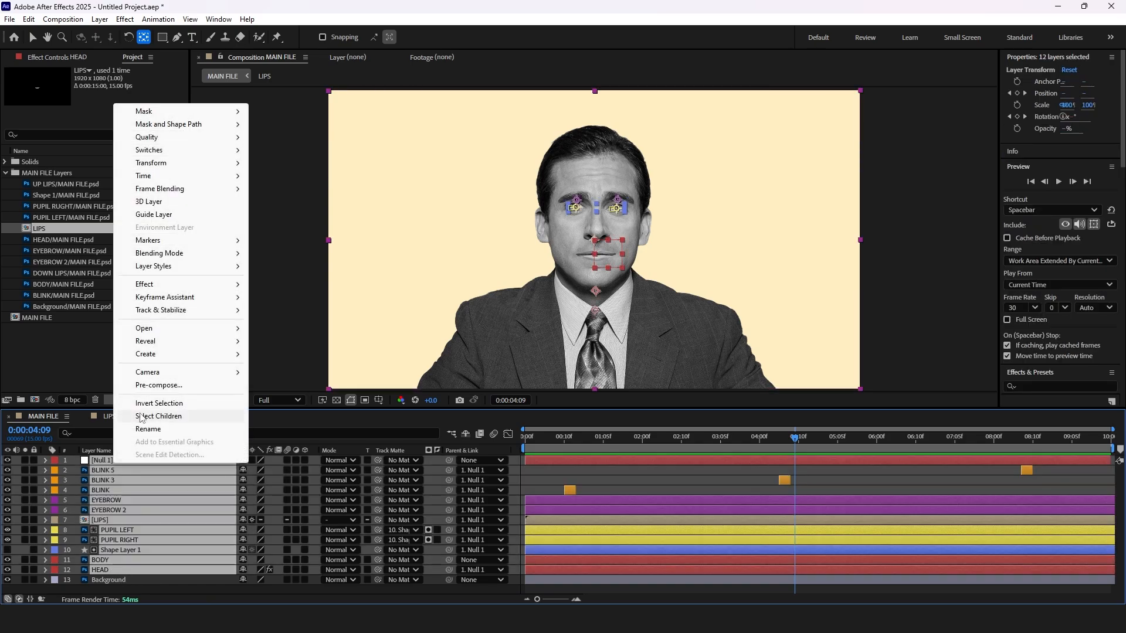
{"action": "left_click", "coordinate": [306, 458]}
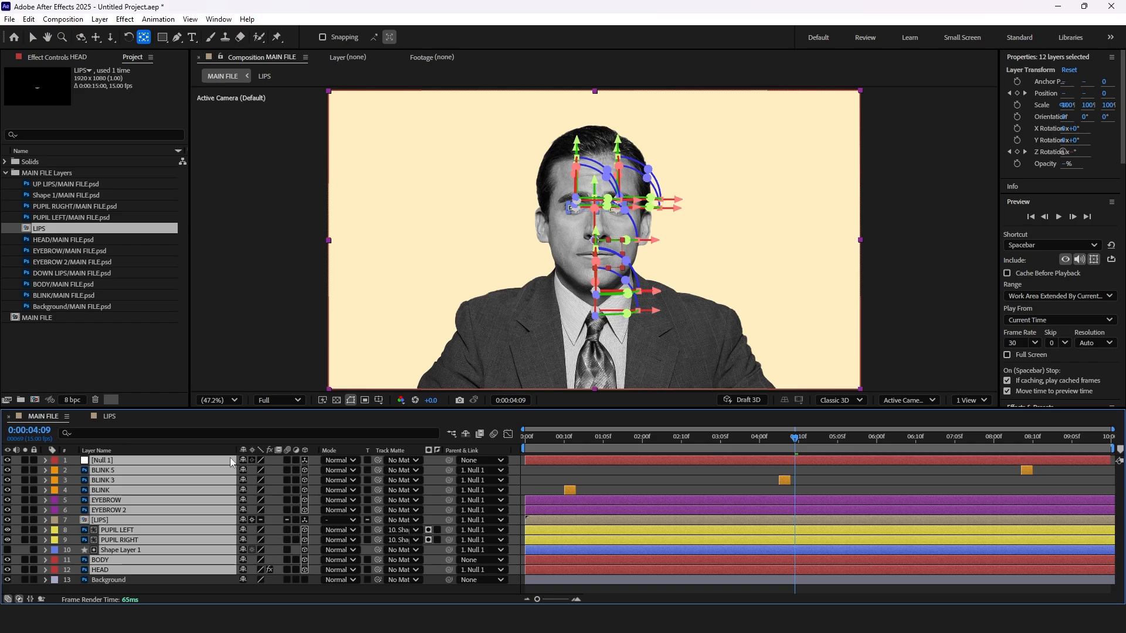
Pre-compose the selected character layers under the default name, moving all attributes into the new composition.
{"action": "right_click", "coordinate": [116, 475]}
{"action": "left_click", "coordinate": [176, 391]}
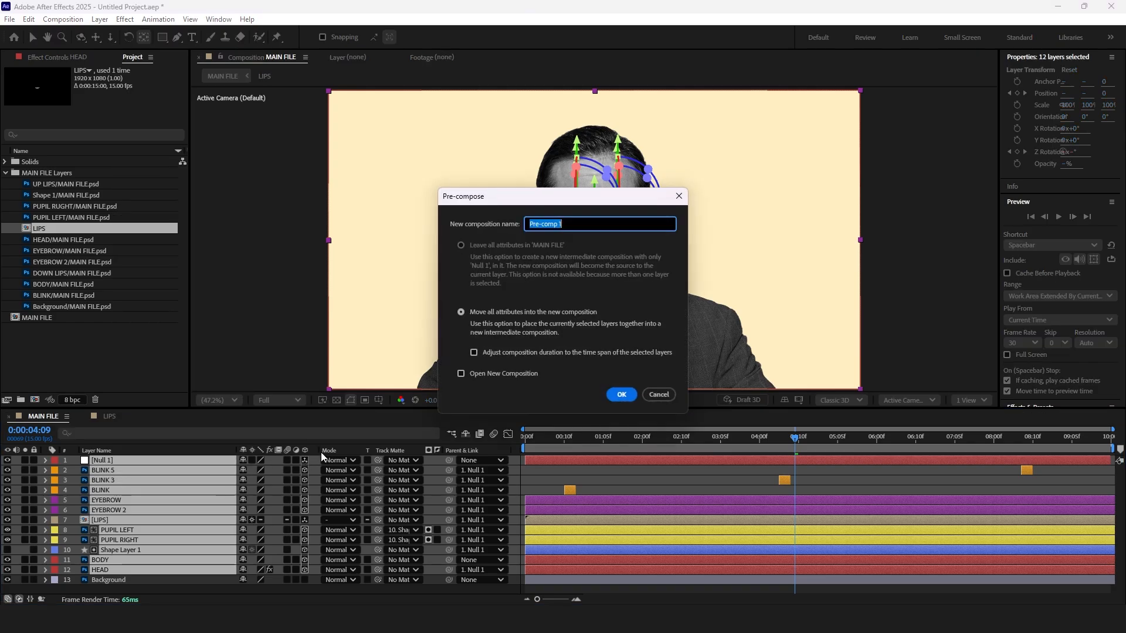
{"action": "left_click", "coordinate": [621, 394]}
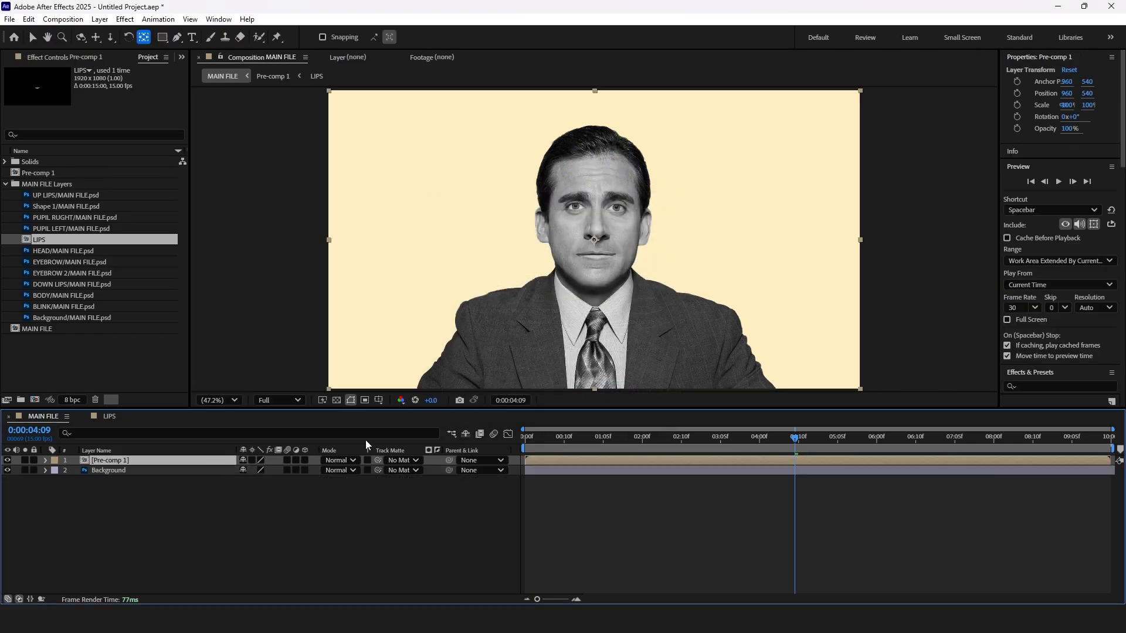
Make the pre-composed character layer 3D and give it a Position keyframe at 0:00:02:00.
{"action": "left_click", "coordinate": [304, 461]}
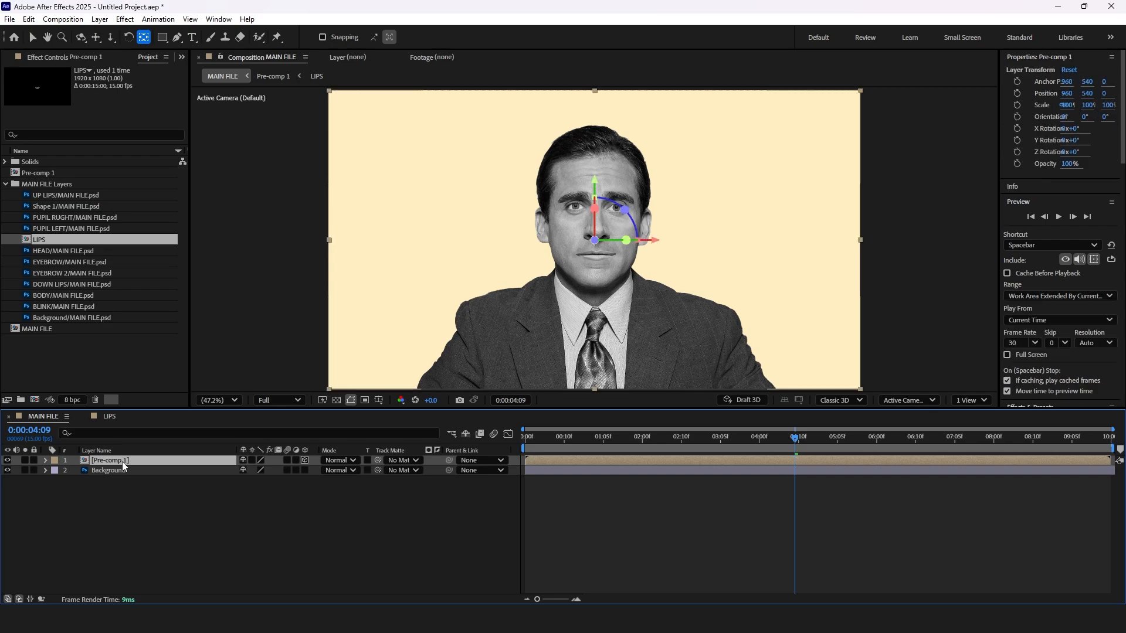
{"action": "key", "text": "alt+shift+p"}
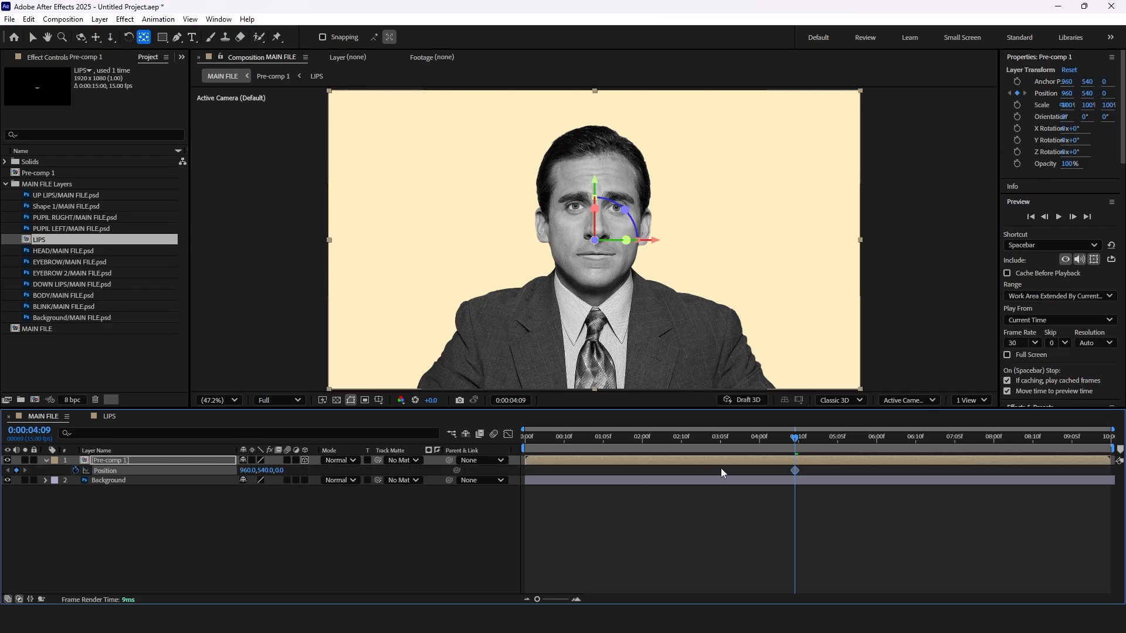
{"action": "left_click_drag", "start_coordinate": [748, 471], "coordinate": [643, 450]}
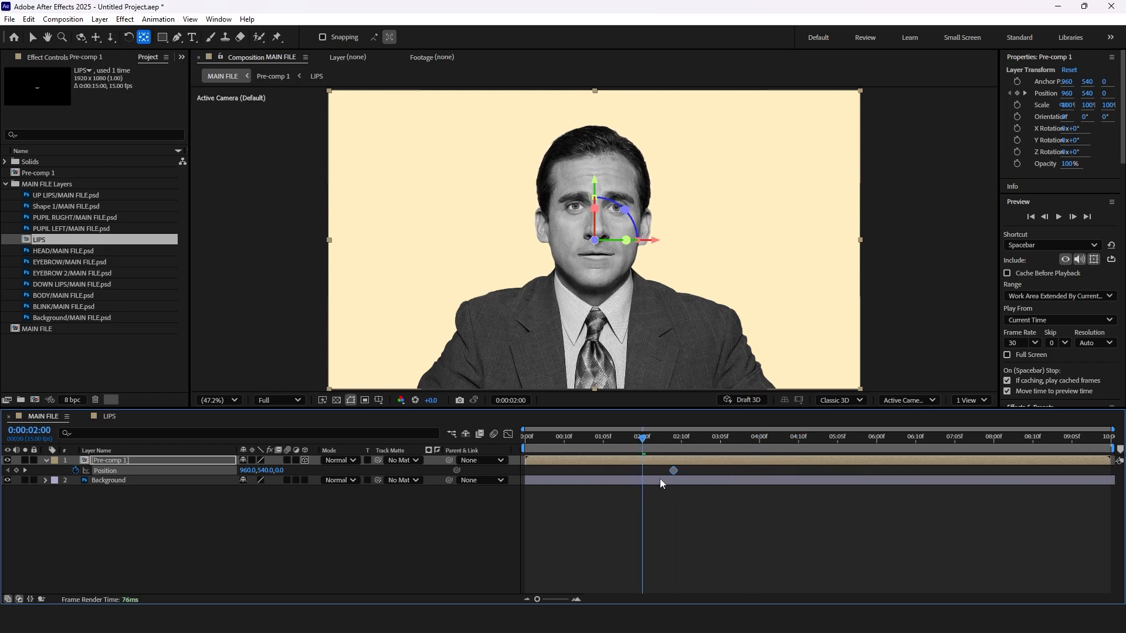
At 0:00:00:00, keyframe the character pre-comp's X position at about -705 so it starts outside the frame's left edge.
{"action": "left_click_drag", "start_coordinate": [527, 441], "coordinate": [518, 447]}
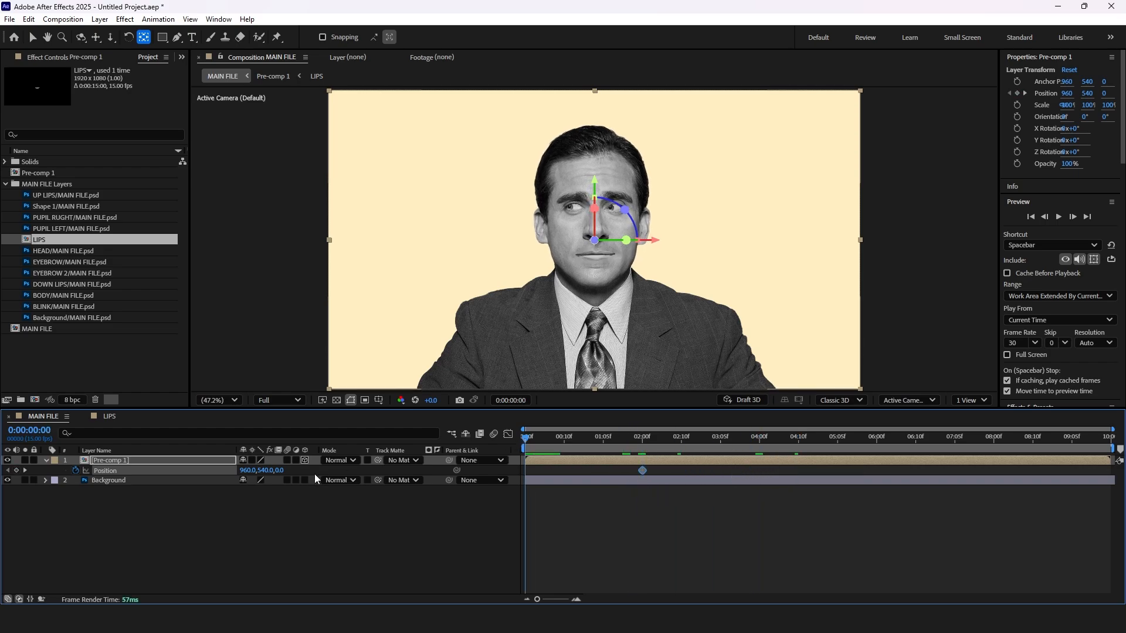
{"action": "left_click_drag", "start_coordinate": [265, 470], "coordinate": [3, 472]}
{"action": "key", "text": "ctrl+z"}
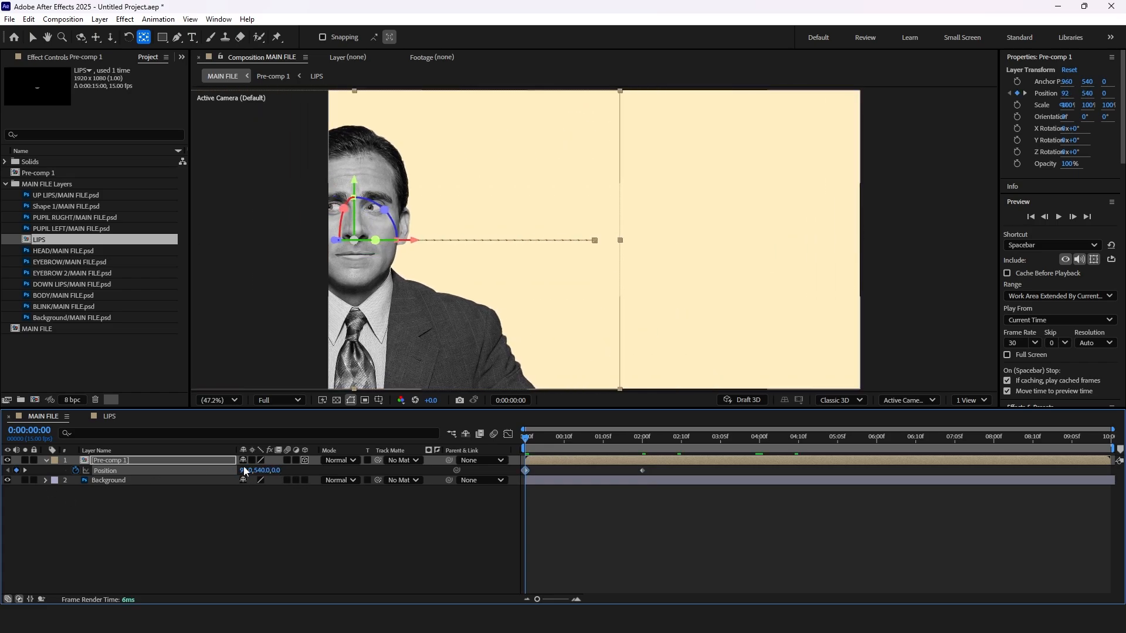
{"action": "left_click_drag", "start_coordinate": [245, 473], "coordinate": [92, 498]}
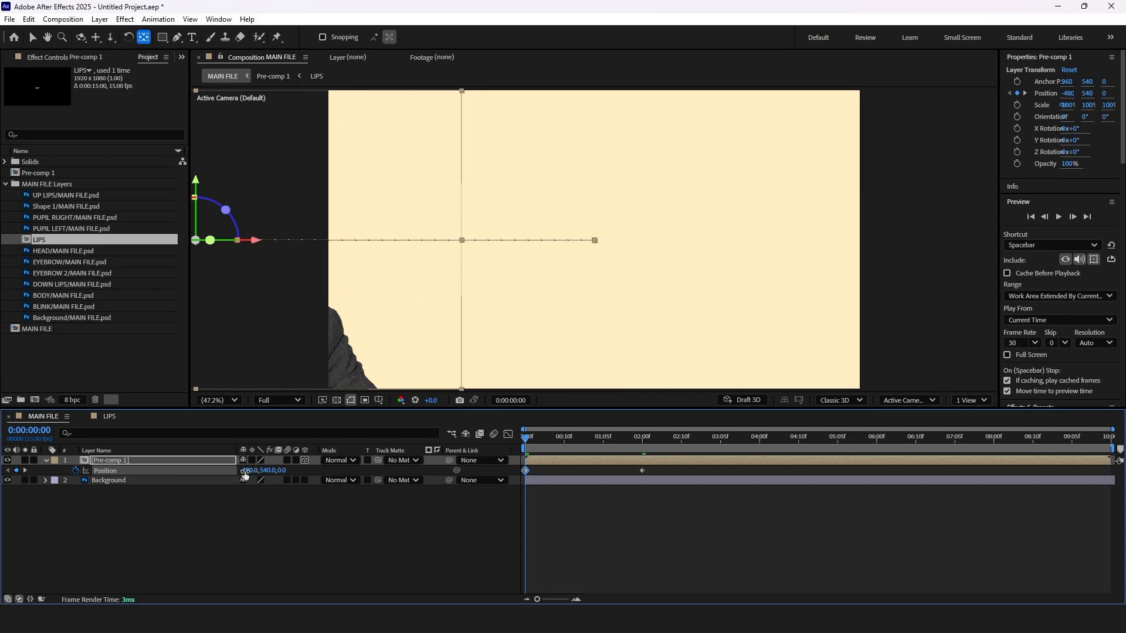
{"action": "left_click_drag", "start_coordinate": [245, 472], "coordinate": [128, 484]}
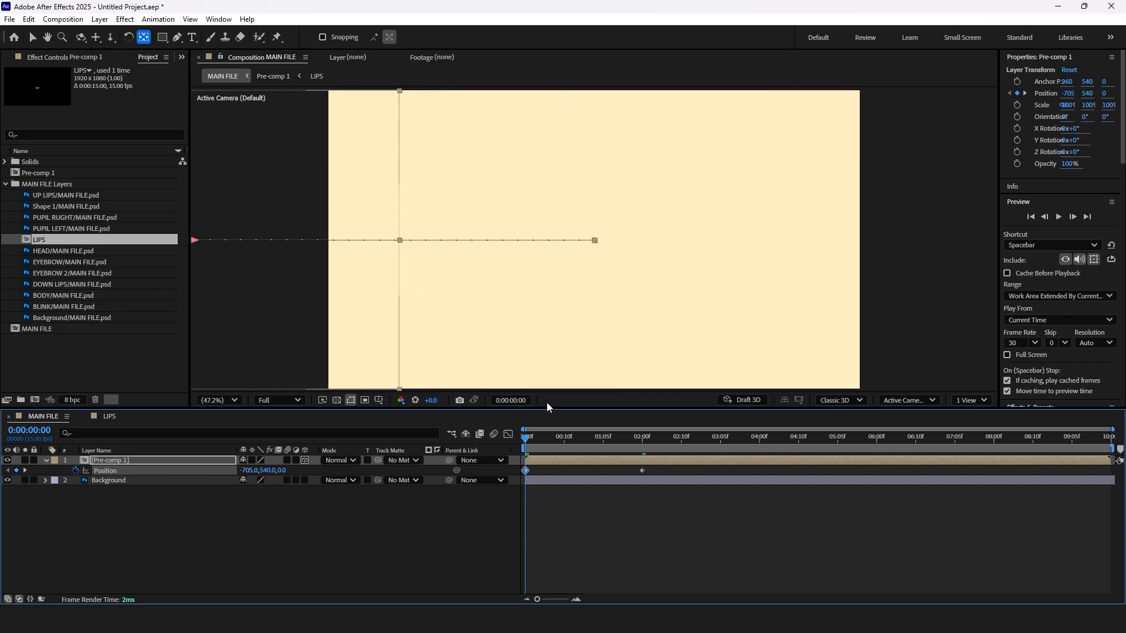
Preview the slide-in and shorten it by moving the end Position keyframe to 0:00:01:05.
{"action": "mouse_move", "coordinate": [526, 438]}
{"action": "left_mouse_down"}
{"action": "mouse_move", "coordinate": [665, 438]}
{"action": "mouse_move", "coordinate": [508, 439]}
{"action": "left_mouse_up"}
{"action": "key", "text": "space"}
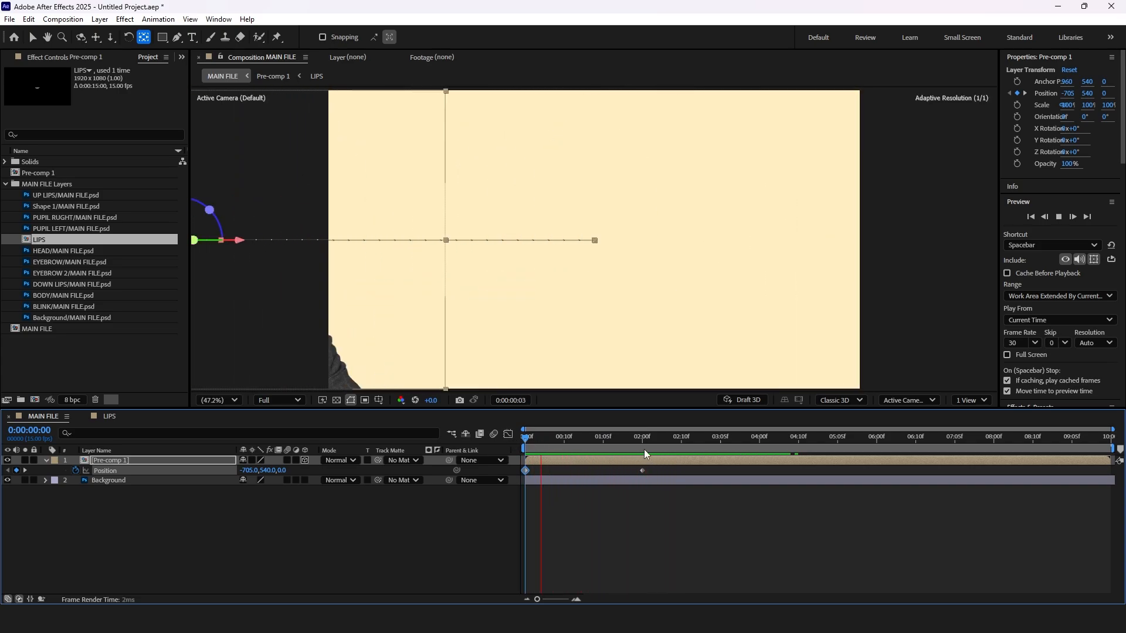
{"action": "mouse_move", "coordinate": [603, 439]}
{"action": "left_mouse_down"}
{"action": "mouse_move", "coordinate": [562, 438]}
{"action": "mouse_move", "coordinate": [603, 439]}
{"action": "left_mouse_up"}
{"action": "left_click_drag", "start_coordinate": [643, 470], "coordinate": [603, 474]}
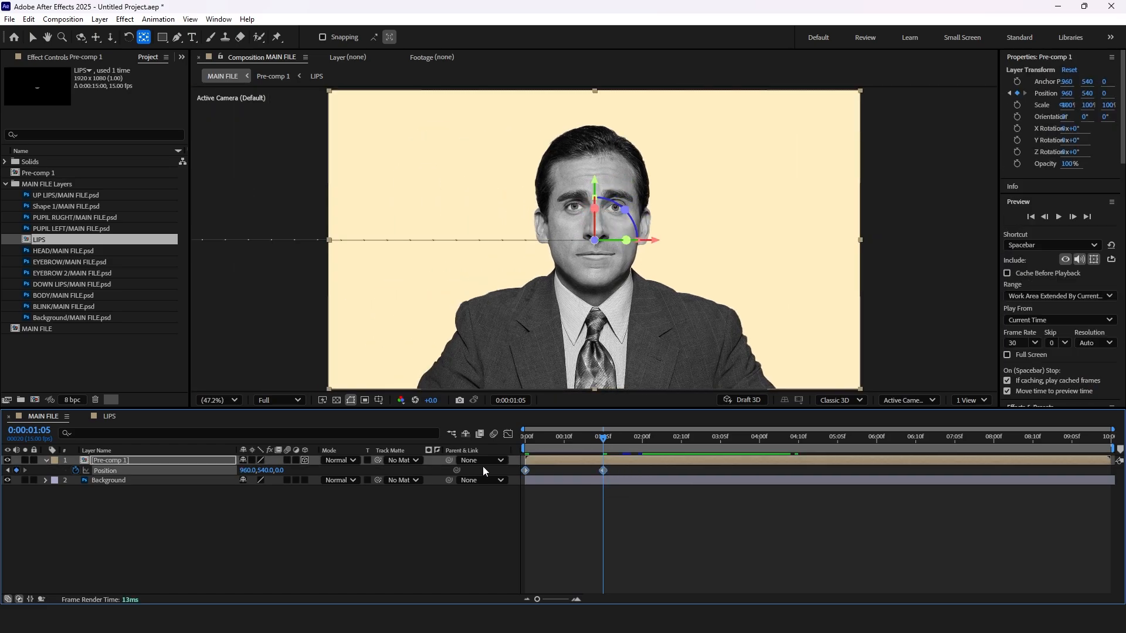
Ease both Position keyframes of the pre-comp, reshape their speed curve in the Graph Editor, and preview the motion.
{"action": "left_click", "coordinate": [508, 435]}
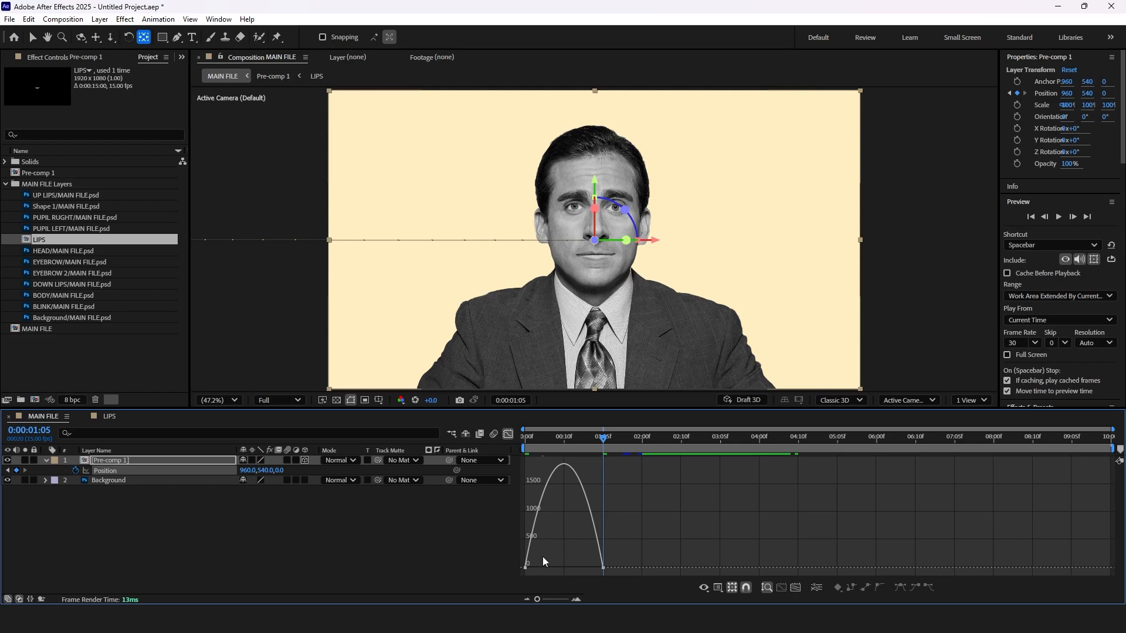
{"action": "left_click_drag", "start_coordinate": [513, 555], "coordinate": [596, 568]}
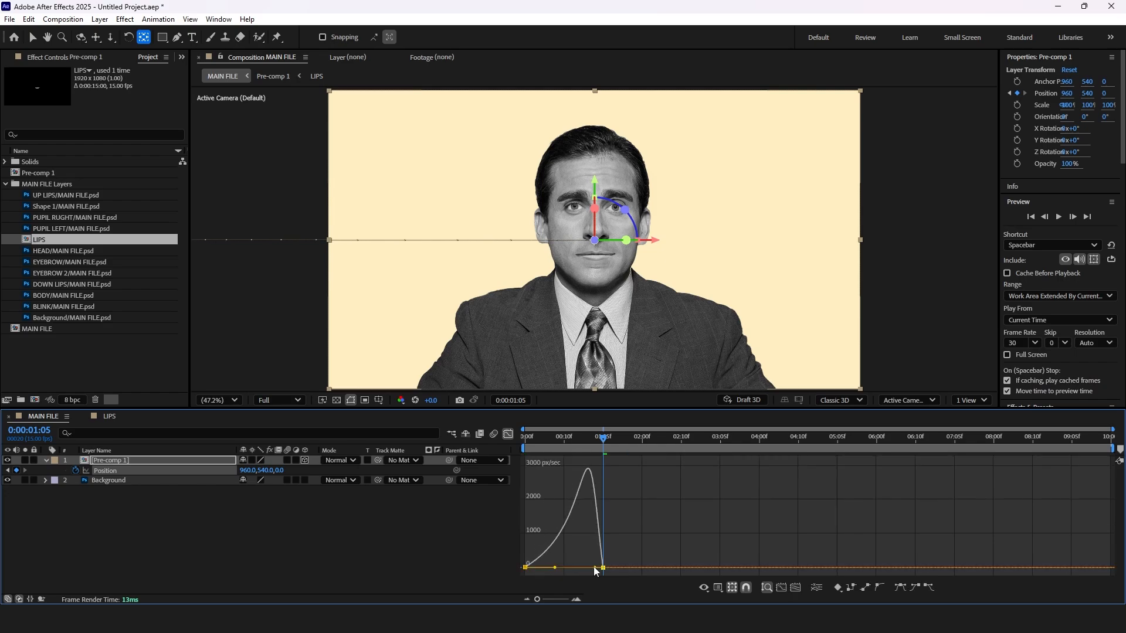
{"action": "left_click", "coordinate": [508, 435]}
{"action": "key", "text": "space"}
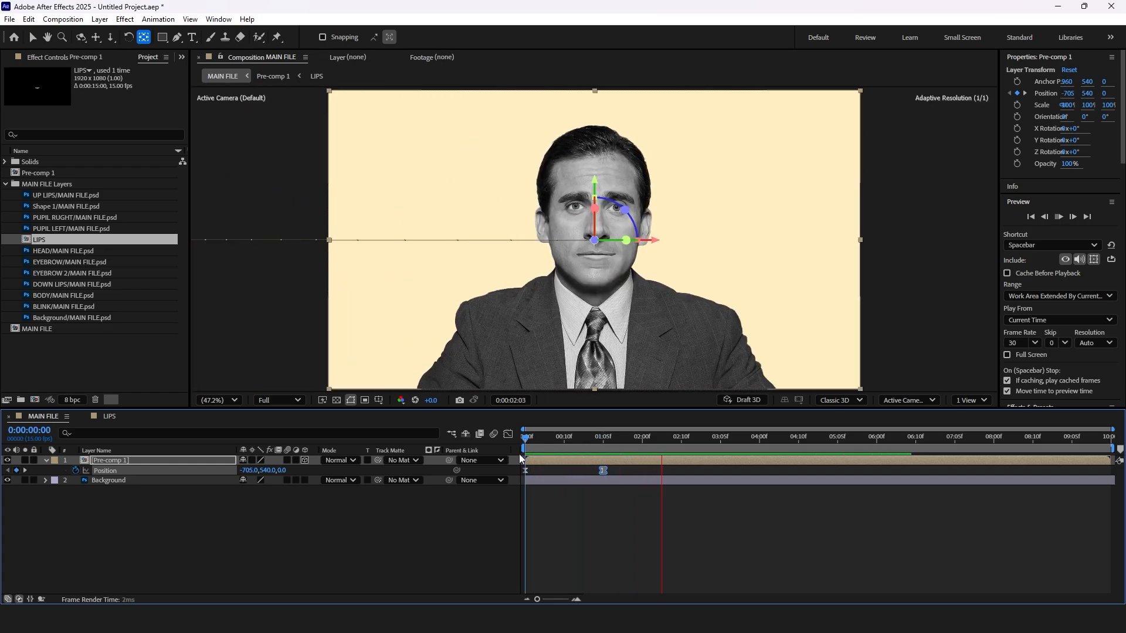
Enable motion blur for the character pre-comp and preview the blurred slide-in.
{"action": "left_click", "coordinate": [602, 529]}
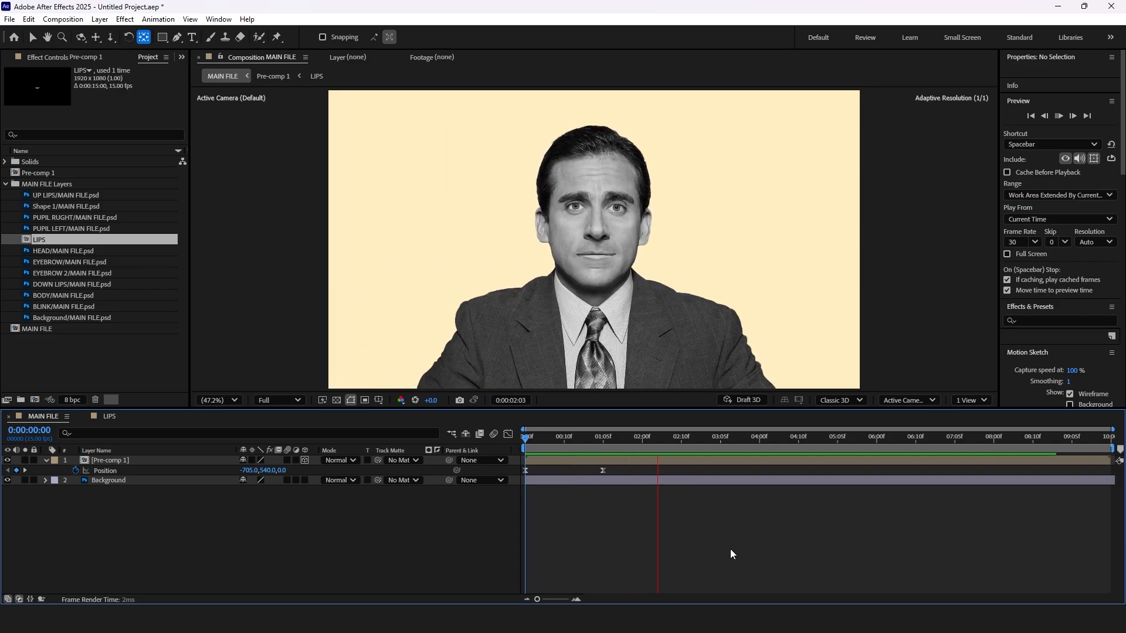
{"action": "key", "text": "space"}
{"action": "left_click", "coordinate": [287, 460]}
{"action": "key", "text": "space"}
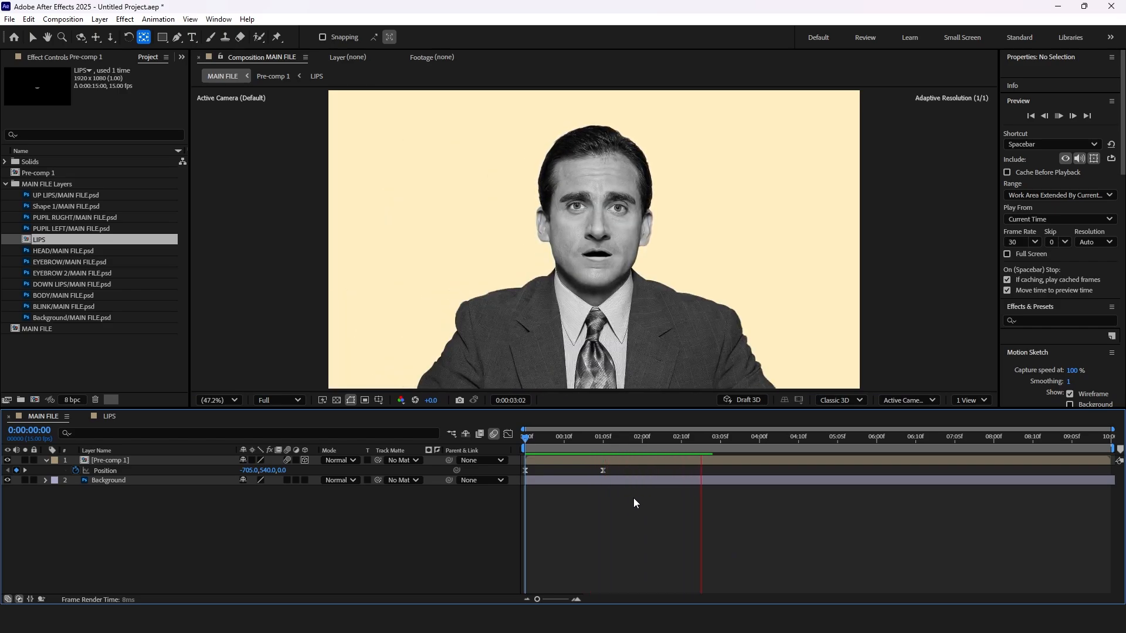
Put the final Position keyframe at 0:00:02:00 and create an overshoot keyframe at 0:00:01:05 with X position 1022.
{"action": "left_click", "coordinate": [602, 445]}
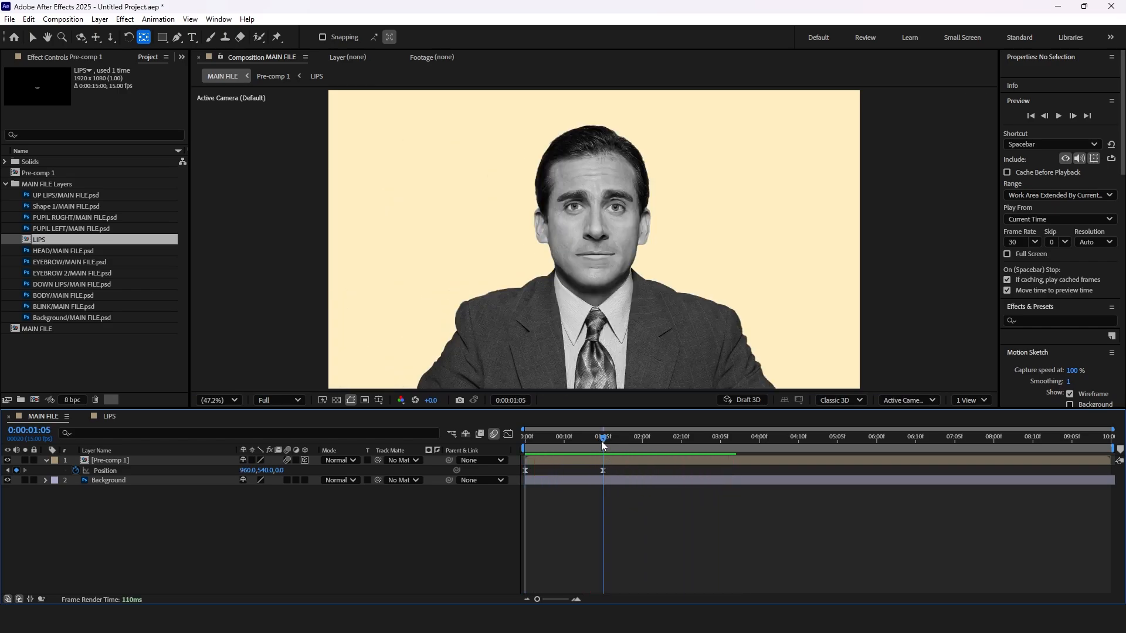
{"action": "left_click", "coordinate": [603, 471]}
{"action": "left_click_drag", "start_coordinate": [603, 473], "coordinate": [643, 472]}
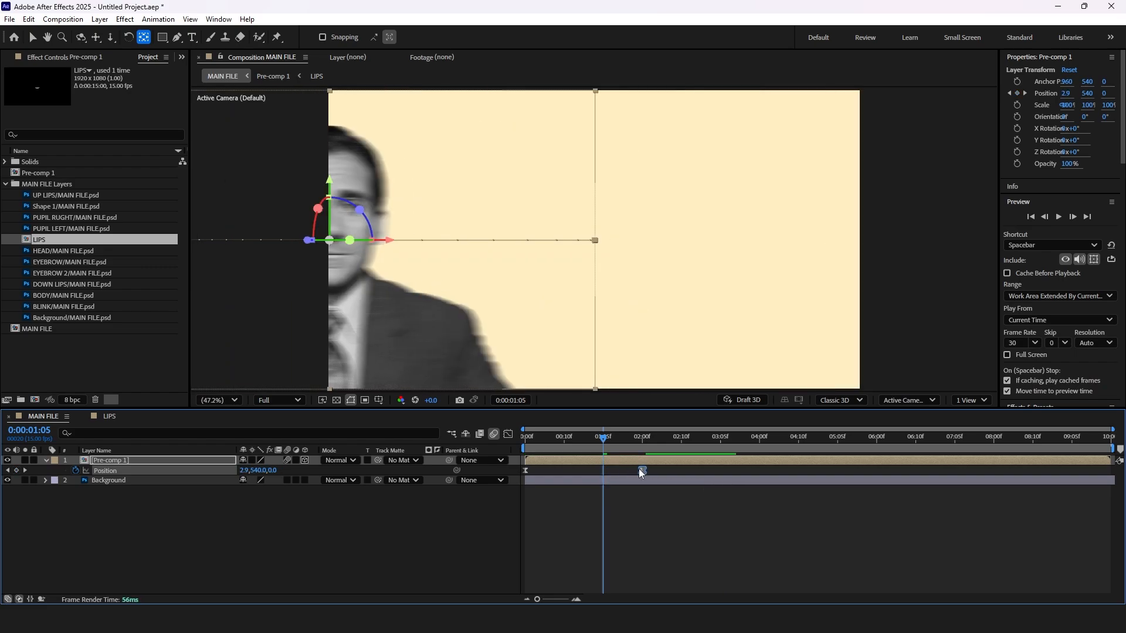
{"action": "key", "text": "ctrl+z"}
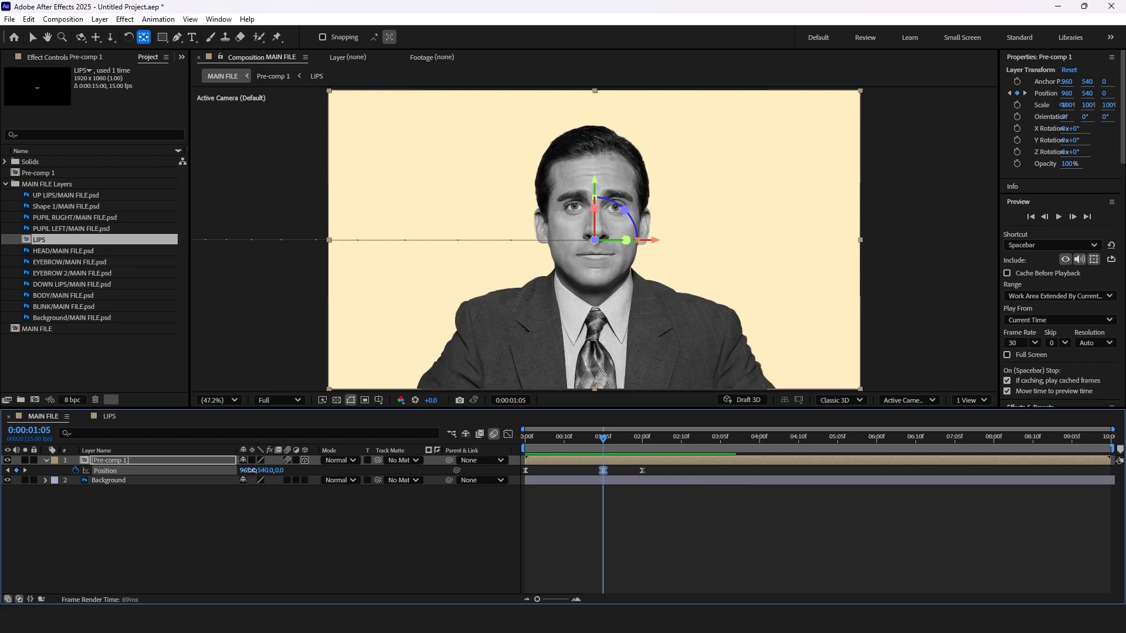
{"action": "left_click_drag", "start_coordinate": [249, 471], "coordinate": [284, 471]}
Ease all three Position keyframes, reshape the speed curve for a fast entrance, and shift the overshoot keyframe to about 0:00:01:02.
{"action": "left_click_drag", "start_coordinate": [656, 469], "coordinate": [468, 478]}
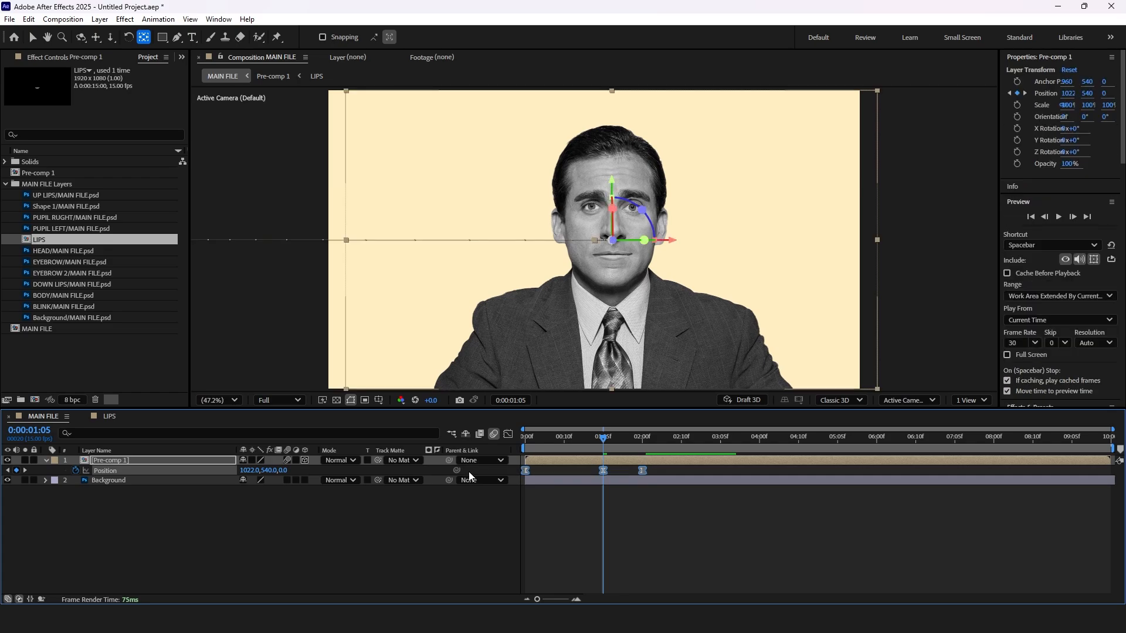
{"action": "left_click", "coordinate": [508, 434]}
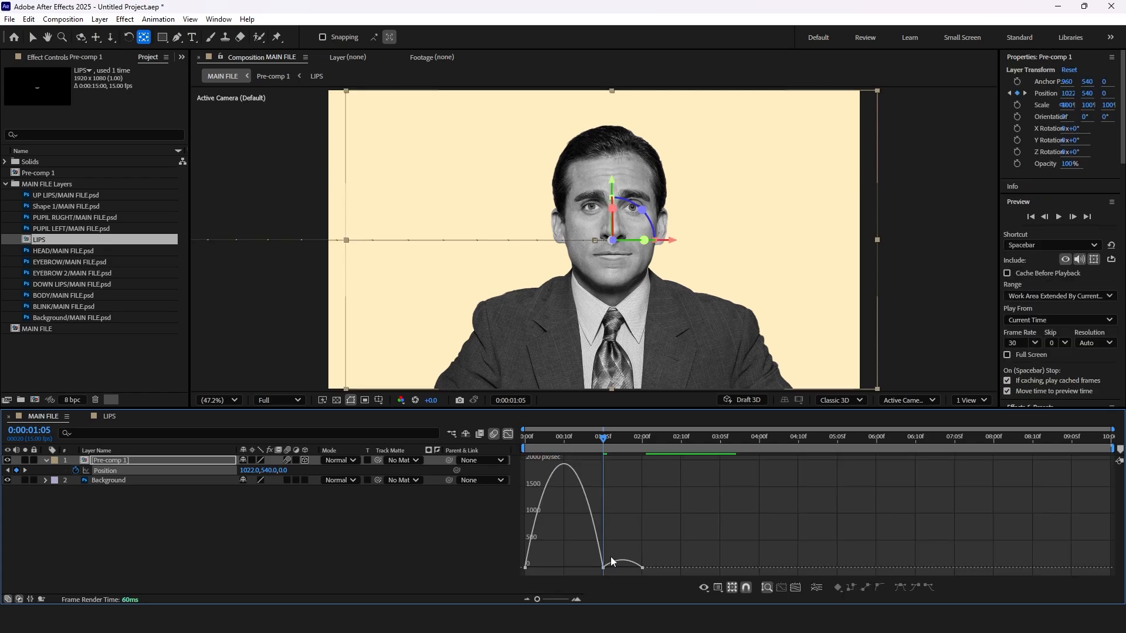
{"action": "left_click_drag", "start_coordinate": [604, 568], "coordinate": [560, 570]}
{"action": "left_click", "coordinate": [508, 435]}
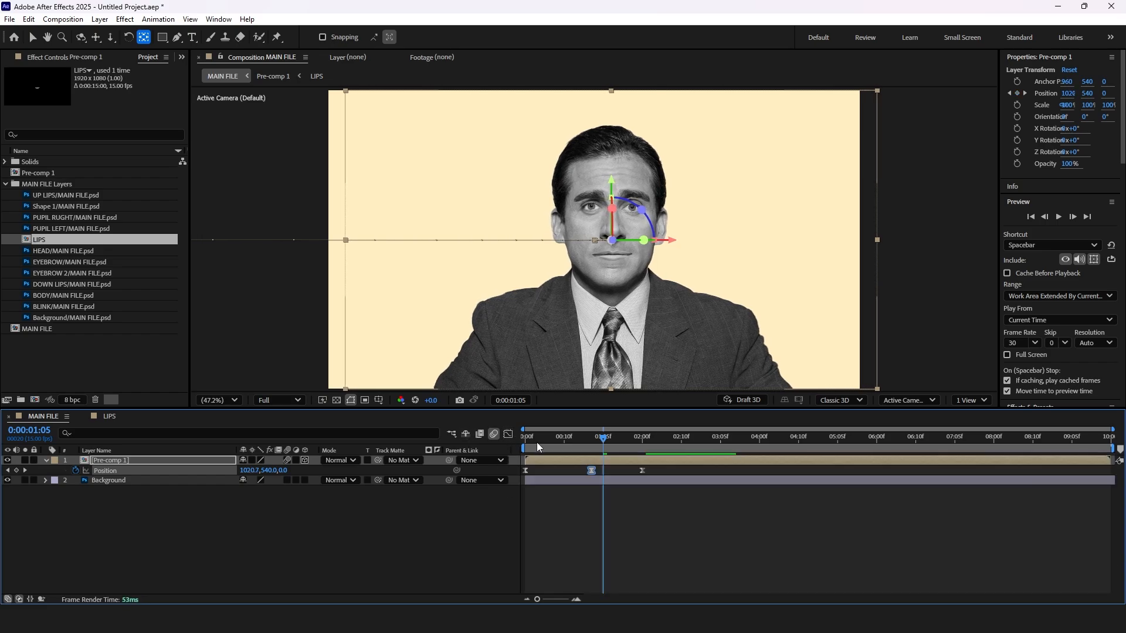
Preview the slide-in with its overshoot from the start of the composition.
{"action": "key", "text": "Home"}
{"action": "key", "text": "space"}
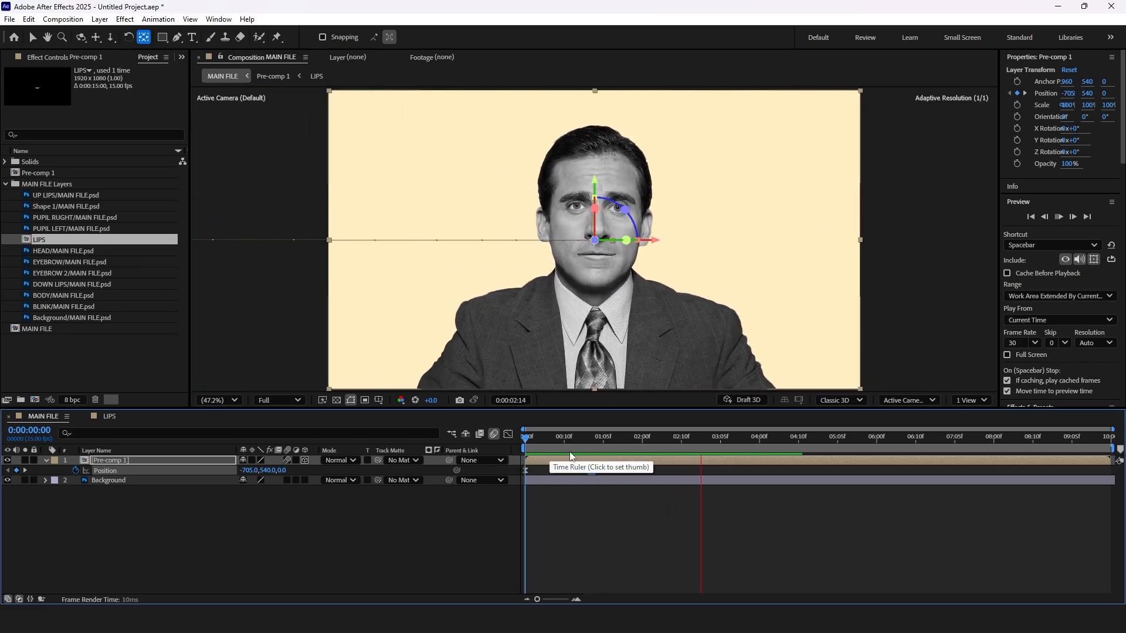
{"action": "left_click", "coordinate": [647, 473]}
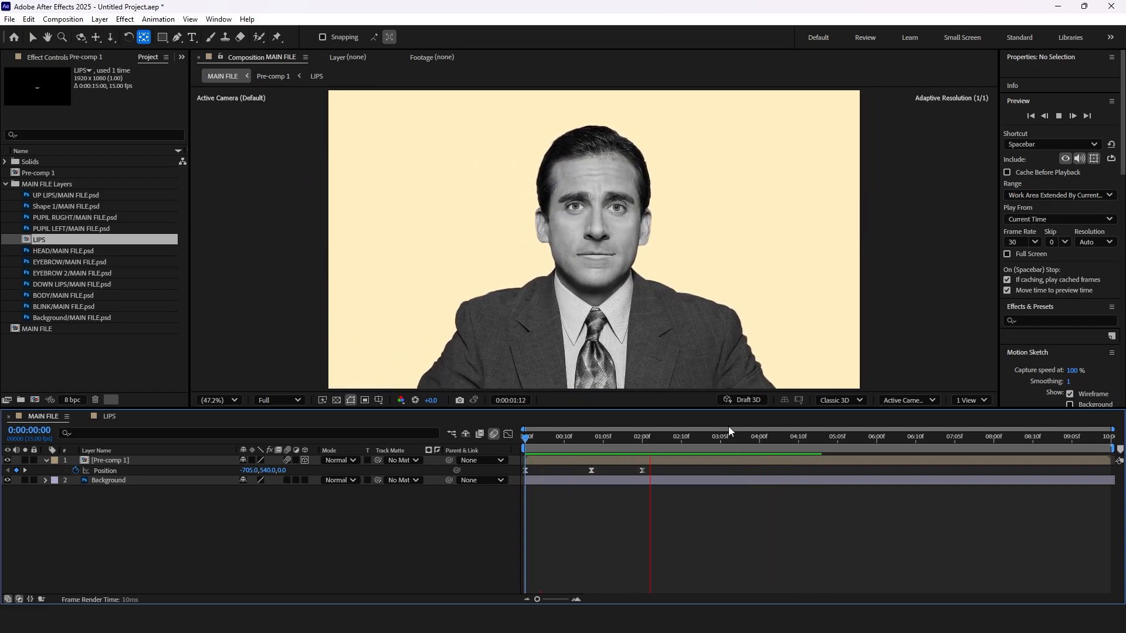
{"action": "key", "text": "space"}
Adjust the speed curve between the last two Position keyframes so the settling motion peaks earlier and more gently.
{"action": "left_click_drag", "start_coordinate": [657, 474], "coordinate": [579, 467]}
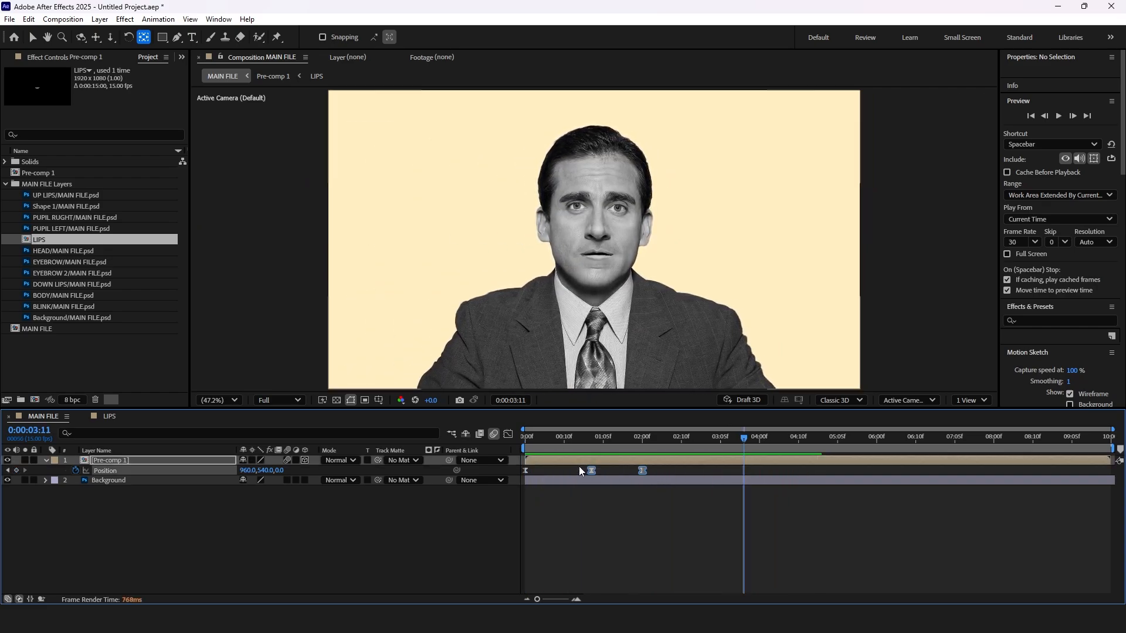
{"action": "left_click", "coordinate": [508, 434]}
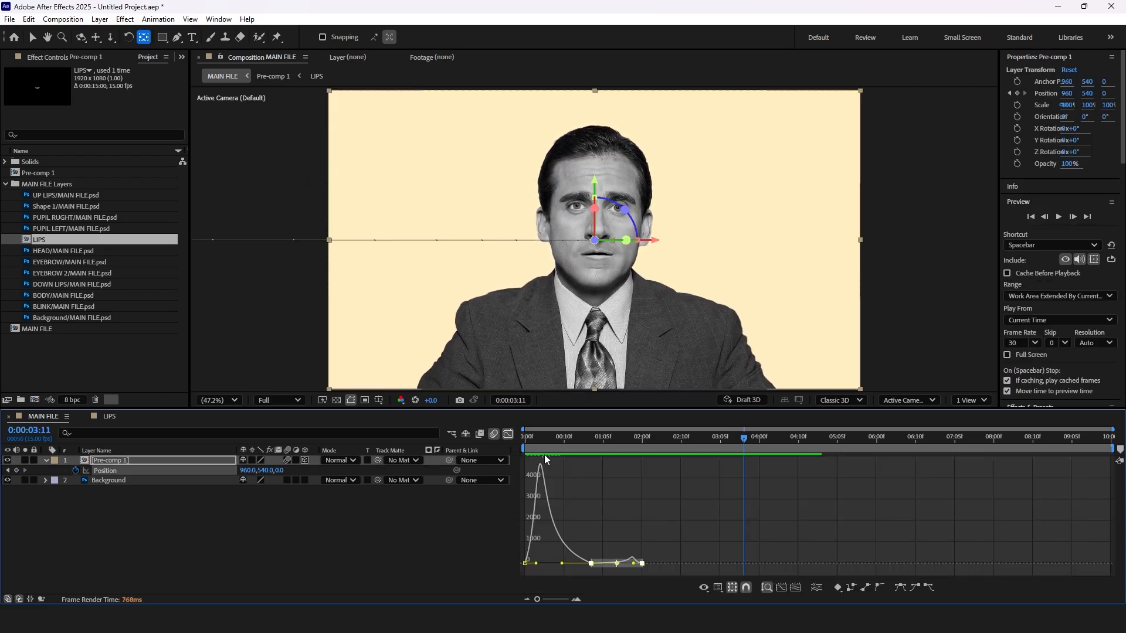
{"action": "left_click", "coordinate": [651, 556]}
{"action": "left_click_drag", "start_coordinate": [633, 568], "coordinate": [607, 568]}
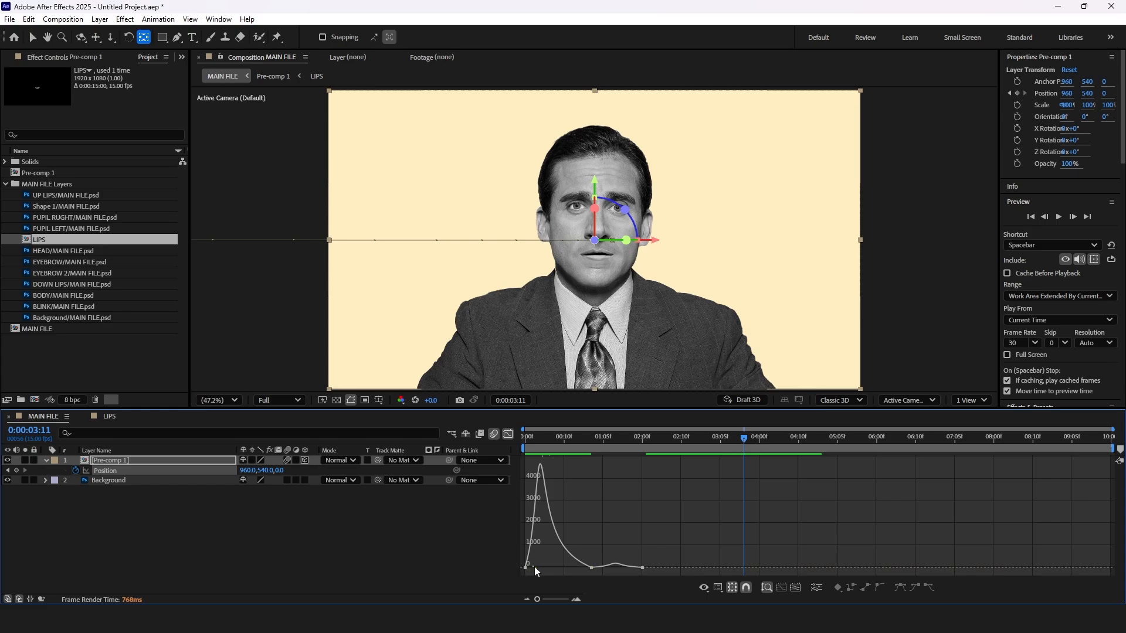
Reshape the entrance speed curve to accelerate more gradually between the first two Position keyframes, and preview it from the start.
{"action": "left_click_drag", "start_coordinate": [537, 567], "coordinate": [569, 565]}
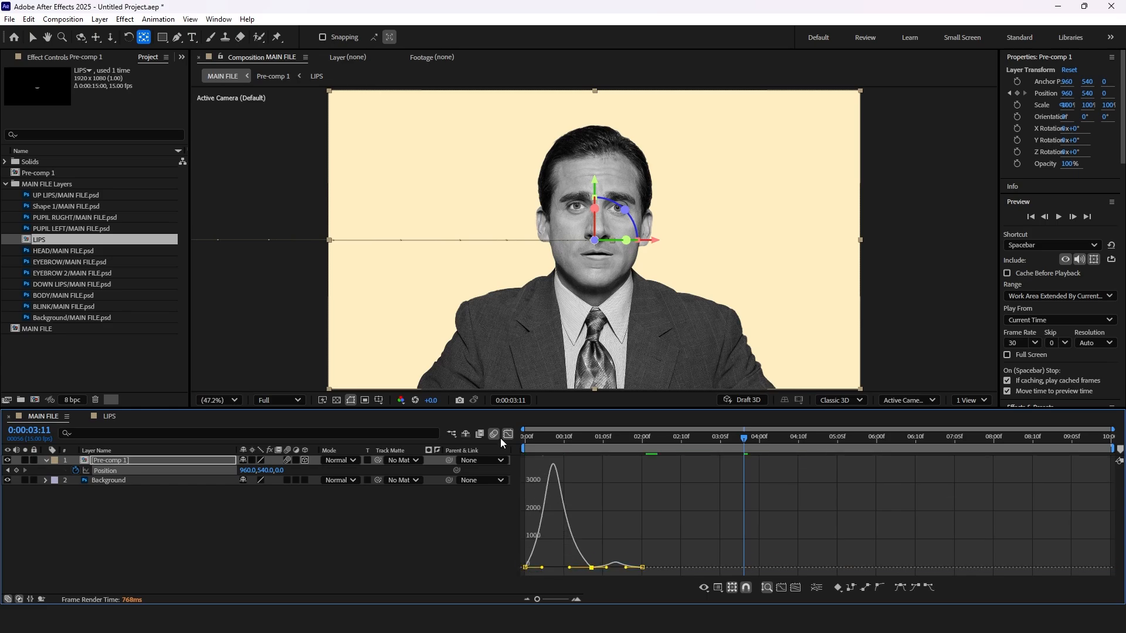
{"action": "left_click", "coordinate": [508, 434]}
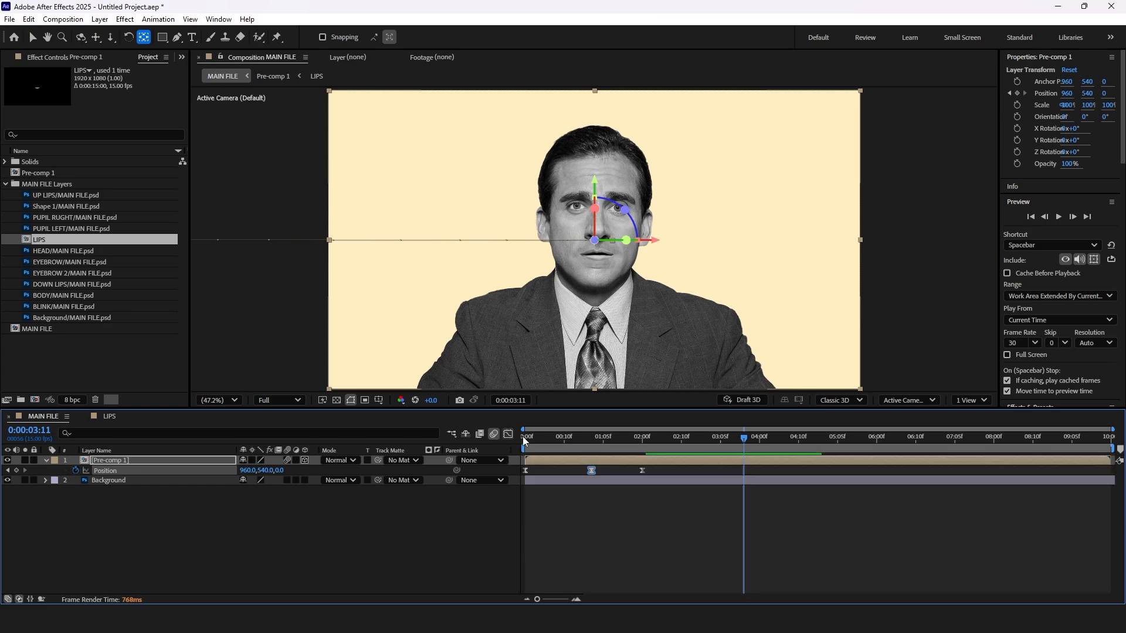
{"action": "key", "text": "Home"}
{"action": "key", "text": "space"}
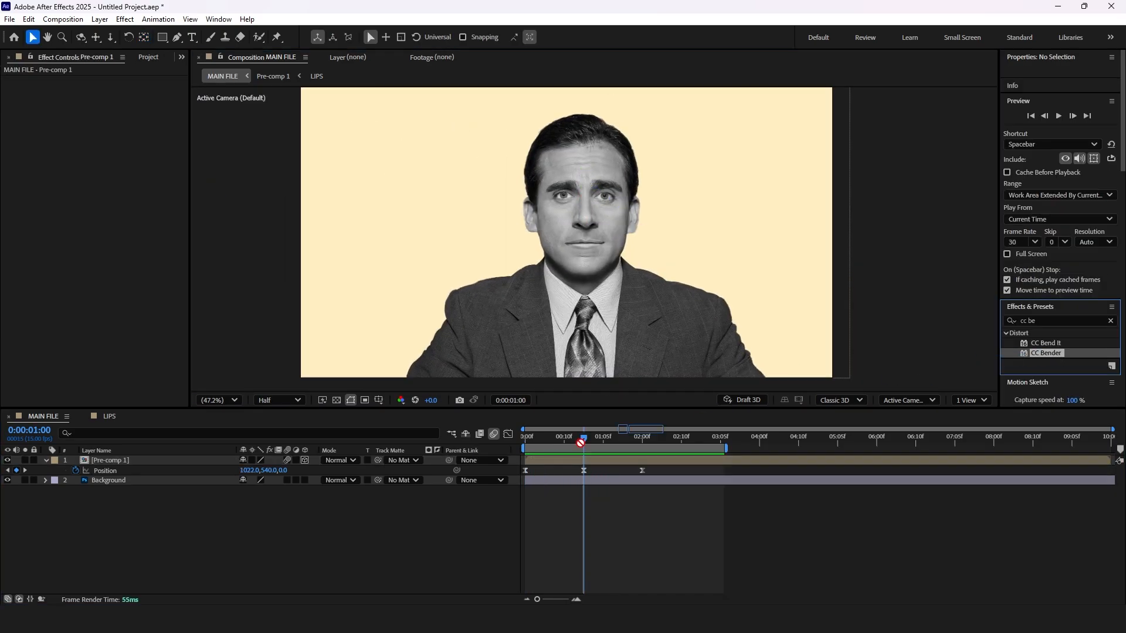
Apply CC Bender to Pre-comp 1, place its Base at the jacket's lower edge and its Top at the hair, and test the bend amount.
{"action": "left_click_drag", "start_coordinate": [581, 442], "coordinate": [194, 502]}
{"action": "left_click_drag", "start_coordinate": [148, 465], "coordinate": [143, 462]}
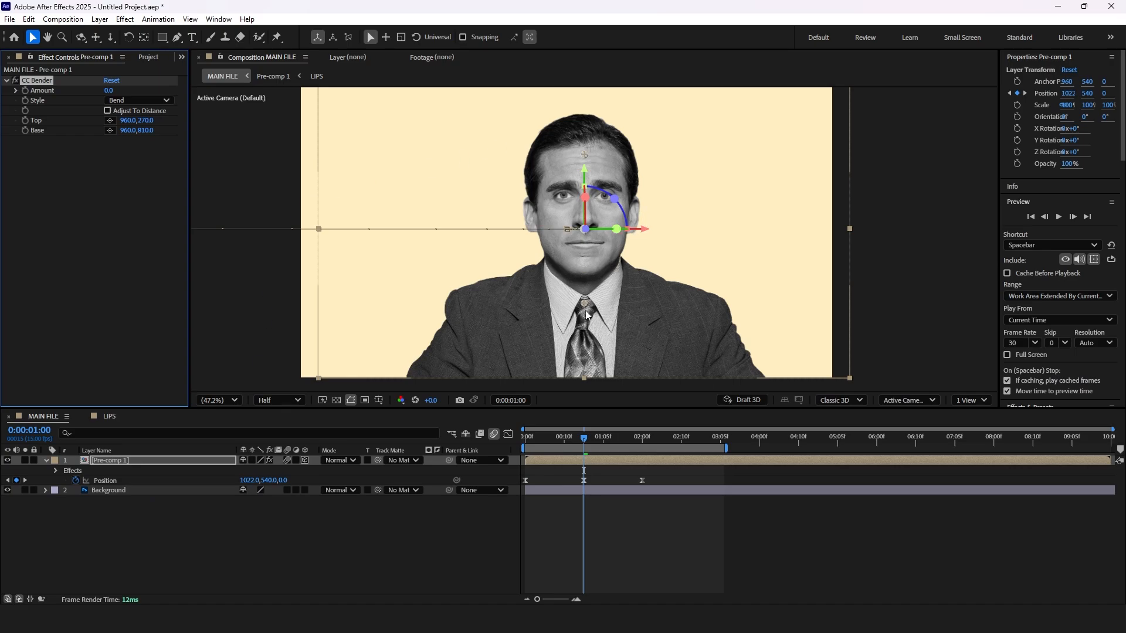
{"action": "left_click_drag", "start_coordinate": [586, 311], "coordinate": [584, 344]}
{"action": "left_click_drag", "start_coordinate": [587, 382], "coordinate": [586, 376]}
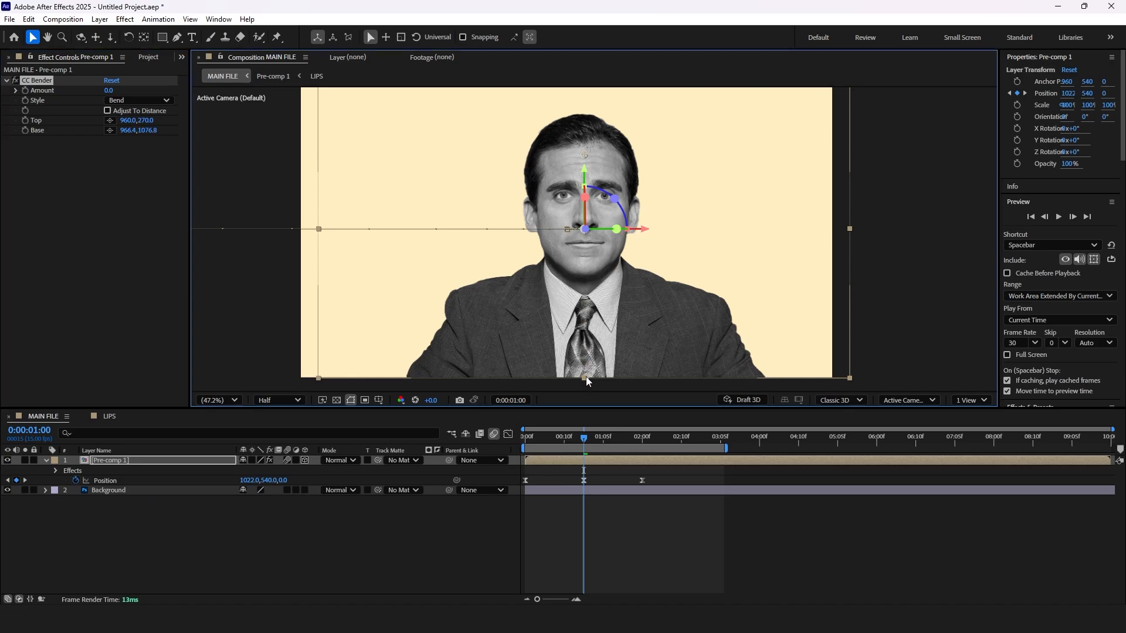
{"action": "left_click_drag", "start_coordinate": [584, 154], "coordinate": [590, 116]}
{"action": "left_click_drag", "start_coordinate": [108, 91], "coordinate": [249, 100]}
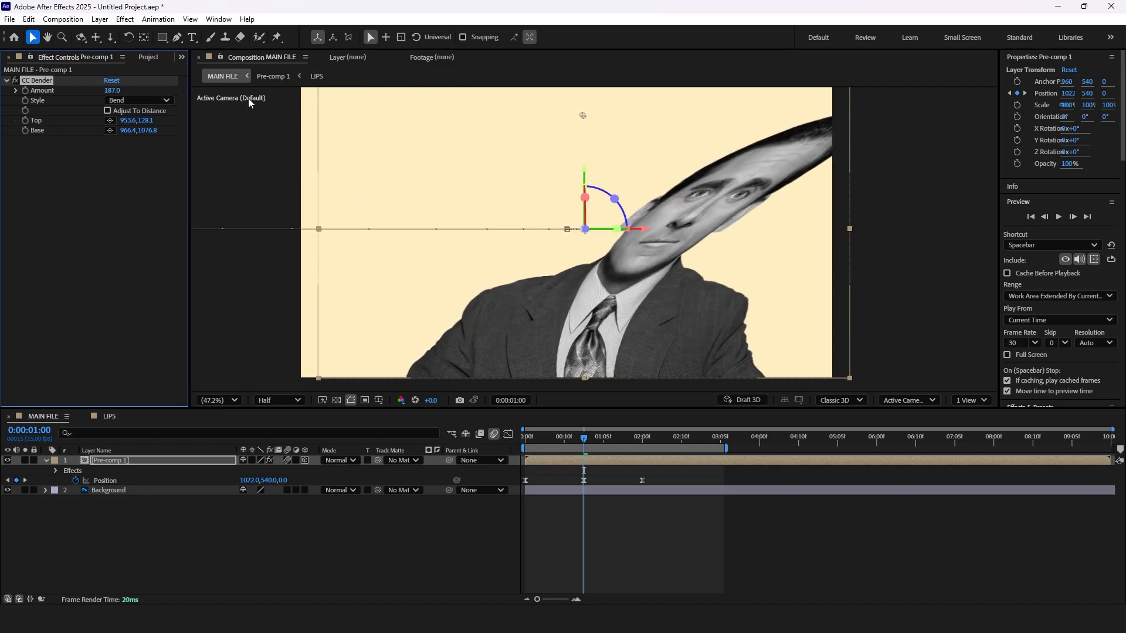
{"action": "key", "text": "ctrl+z"}
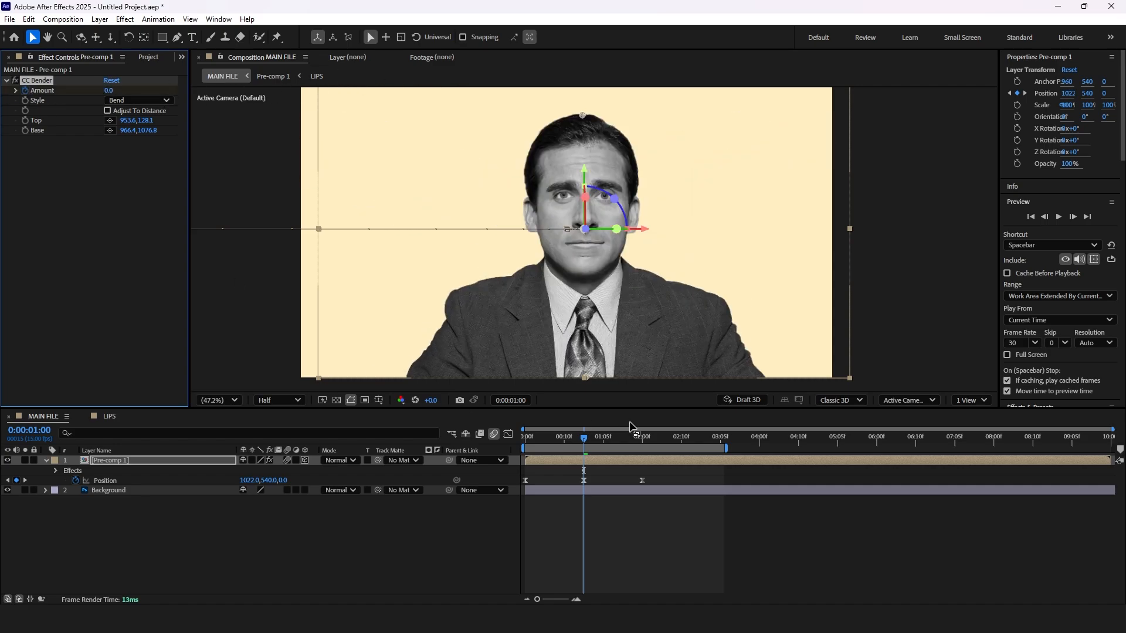
Move the CC Bender Amount keyframe to 0:00:02:00, keyframe an Amount of 13 at 0:00:01:00, and ease both keyframes.
{"action": "key", "text": "u"}
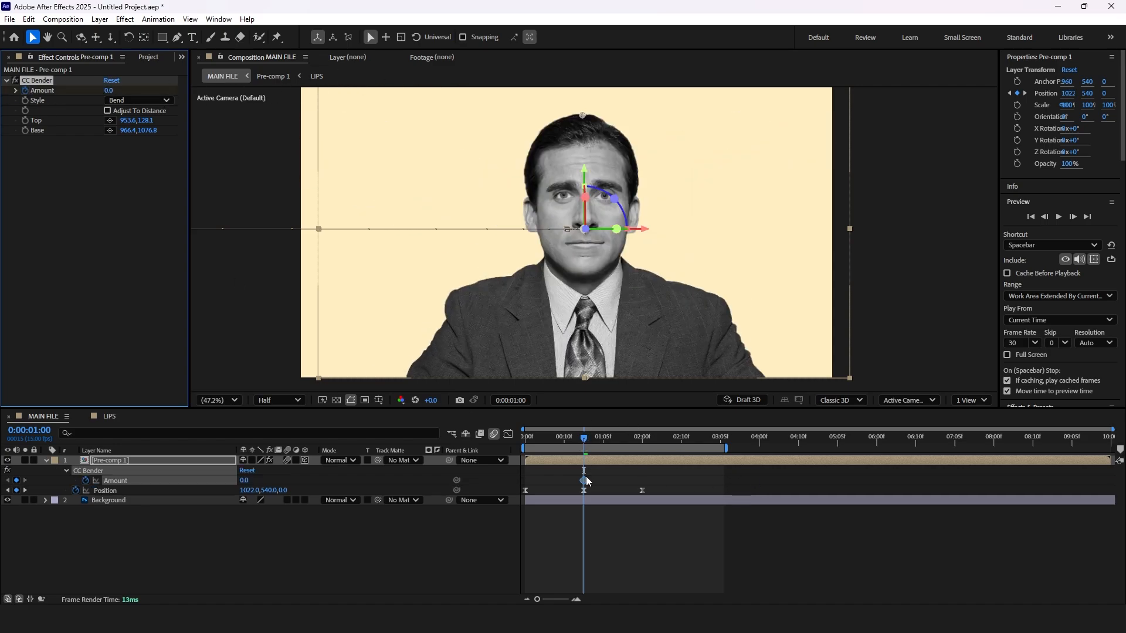
{"action": "left_click_drag", "start_coordinate": [586, 481], "coordinate": [647, 485]}
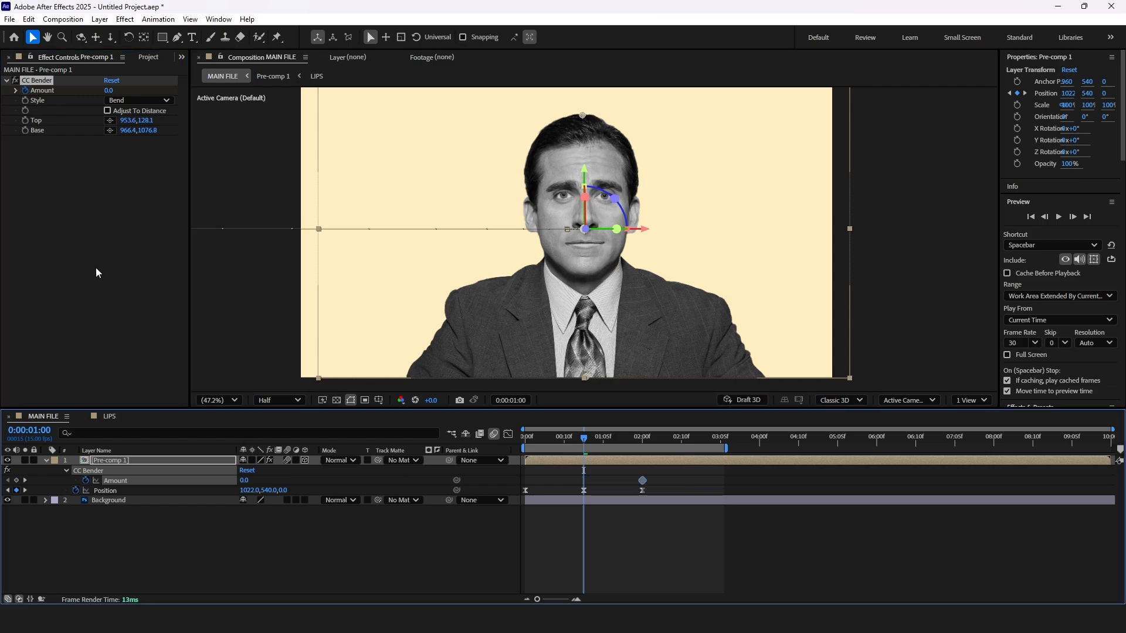
{"action": "left_click_drag", "start_coordinate": [107, 92], "coordinate": [116, 89]}
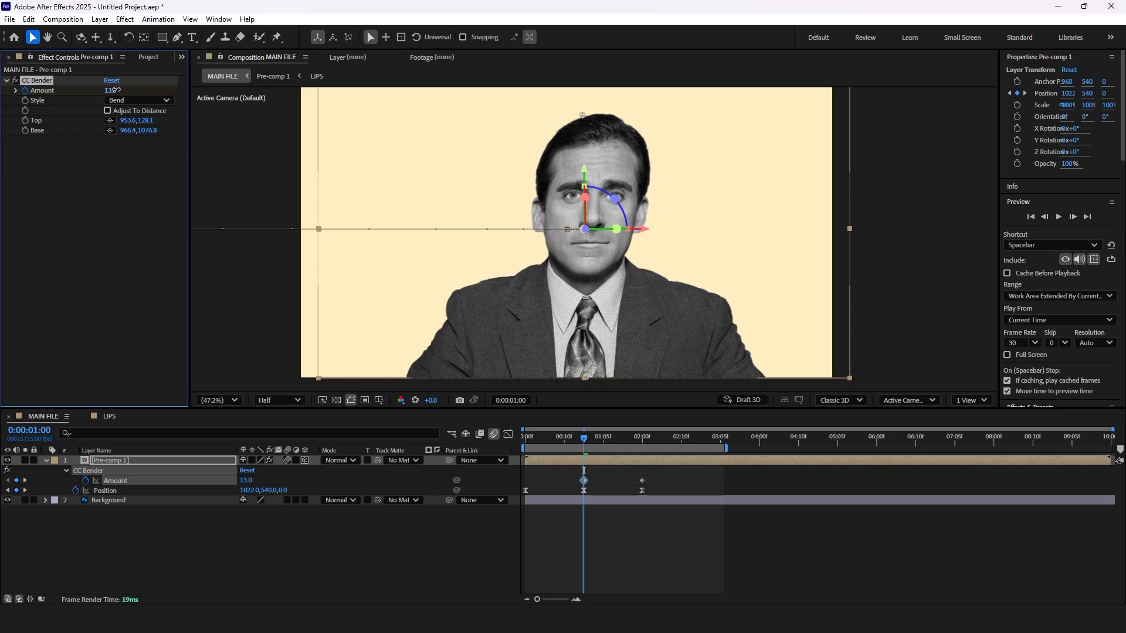
{"action": "left_click_drag", "start_coordinate": [659, 485], "coordinate": [537, 474]}
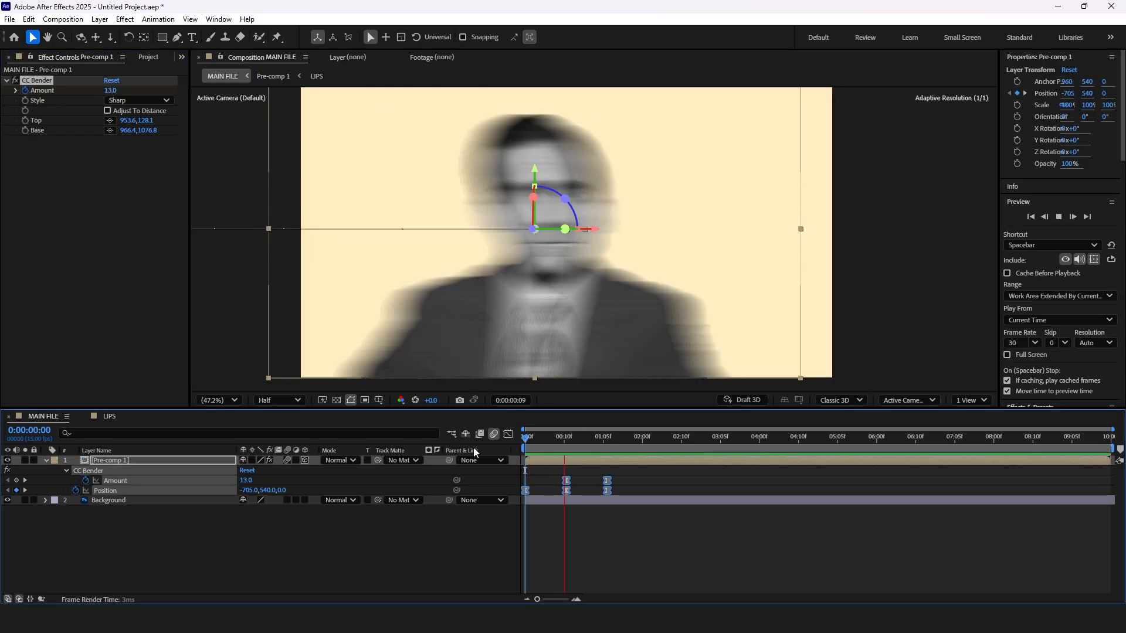
Add the expression wiggle(2,5) to the Position of Pre-comp 1.
{"action": "key", "text": "shift+Page_Down"}
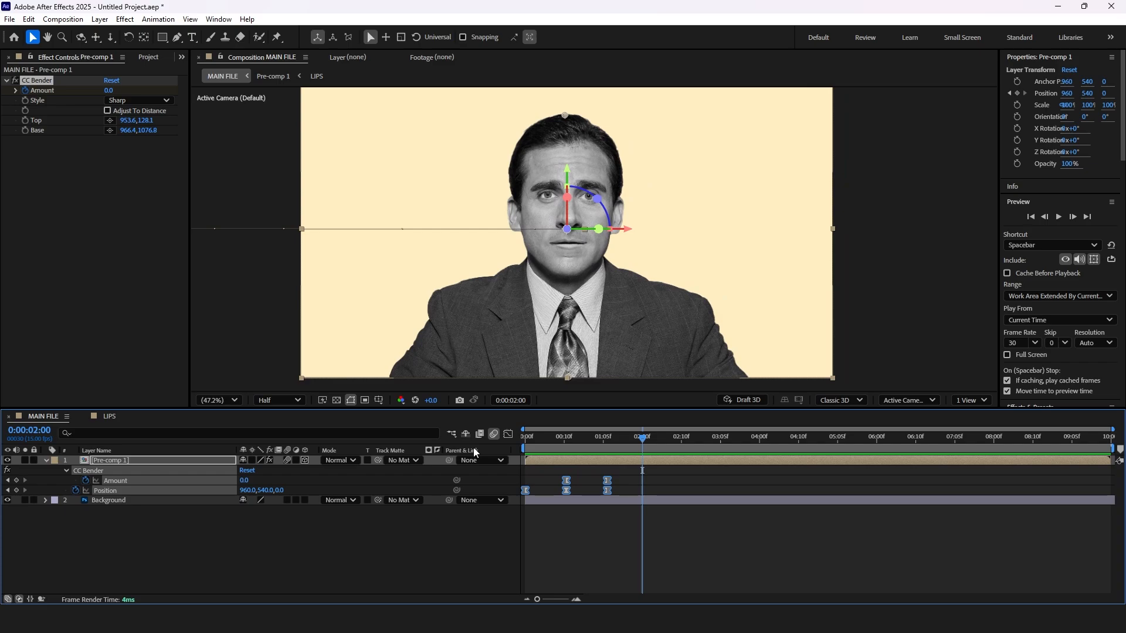
{"action": "left_click", "coordinate": [275, 538]}
{"action": "left_click", "coordinate": [125, 462]}
{"action": "key", "text": "p"}
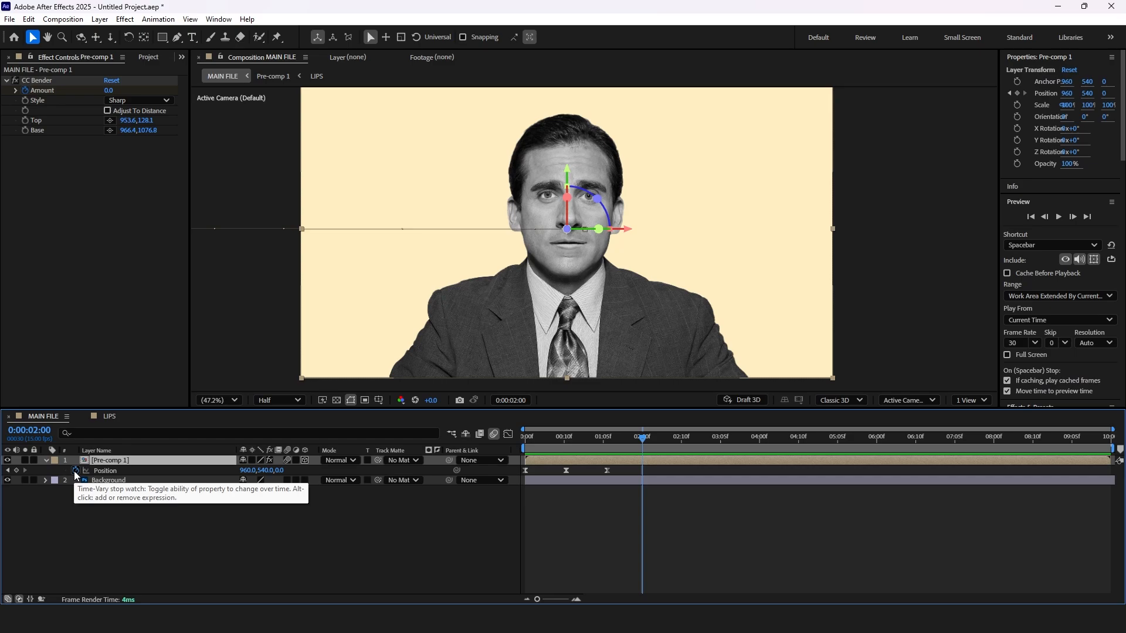
{"action": "left_click", "coordinate": [76, 471], "text": "alt"}
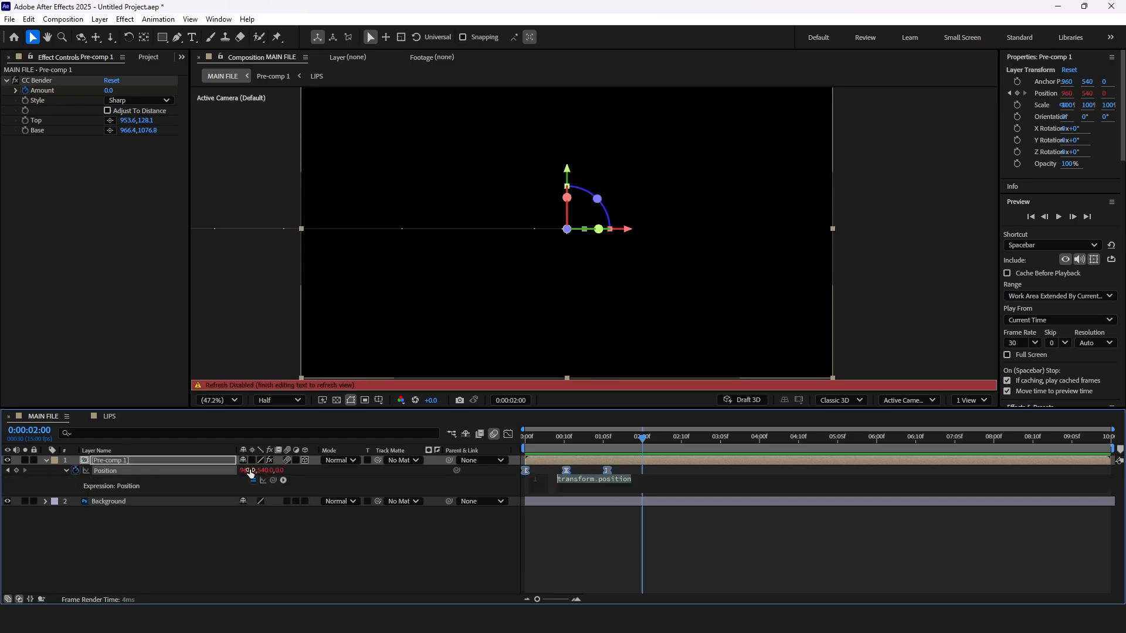
{"action": "type", "text": "wiggle()"}
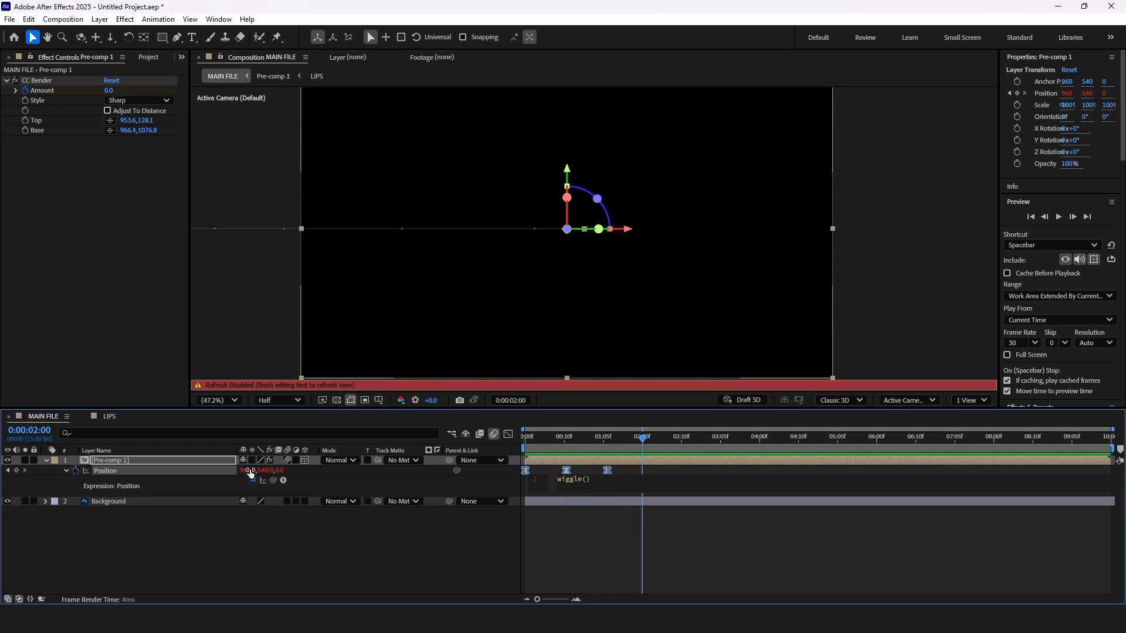
{"action": "key", "text": "KP_Enter"}
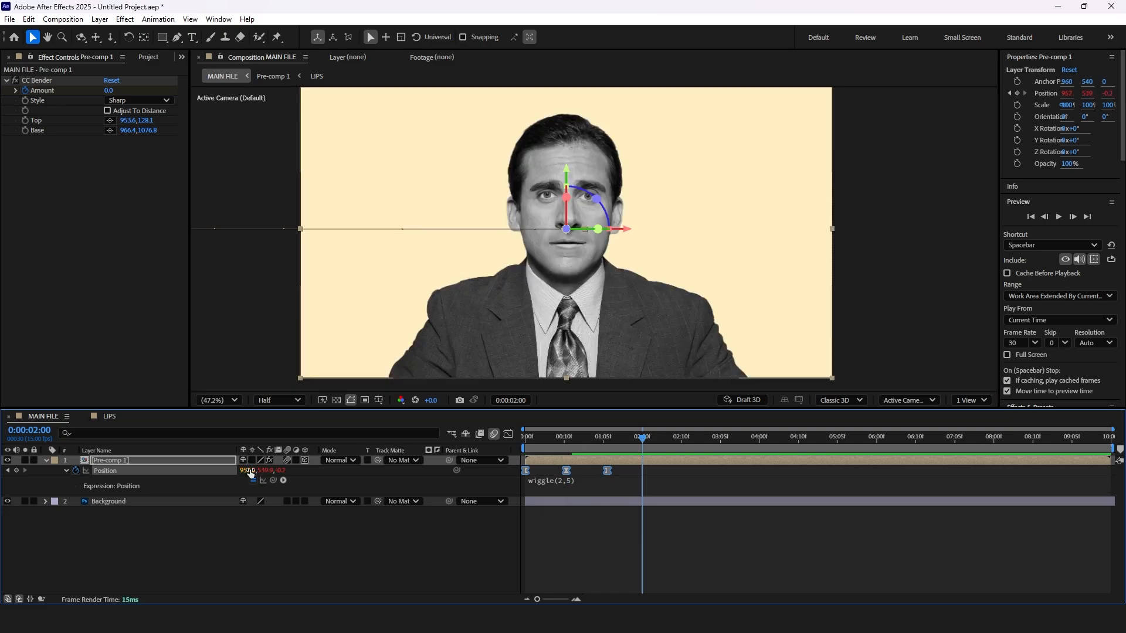
Preview the wiggling character from the start of the composition and open the Position expression for editing.
{"action": "left_click", "coordinate": [520, 444]}
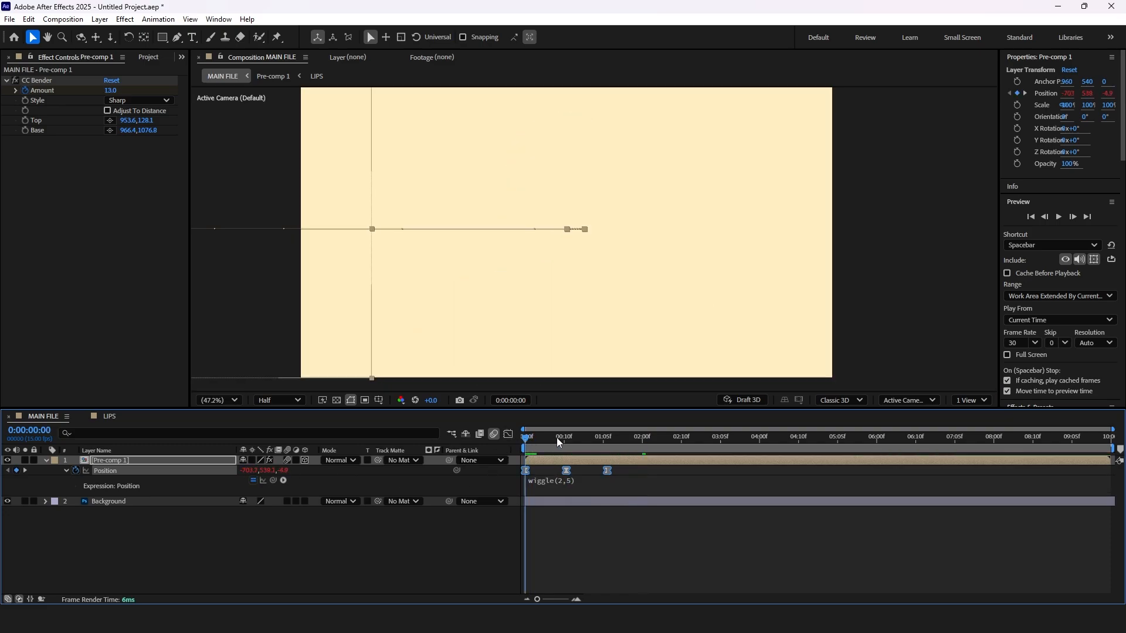
{"action": "key", "text": "space"}
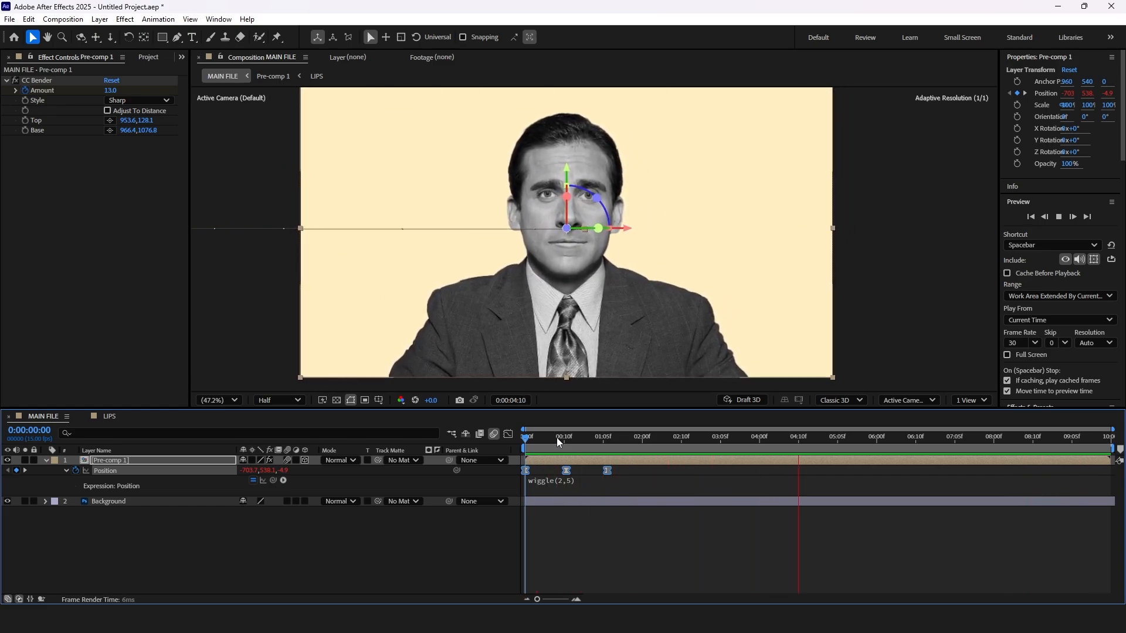
{"action": "key", "text": "space"}
{"action": "left_click", "coordinate": [561, 482]}
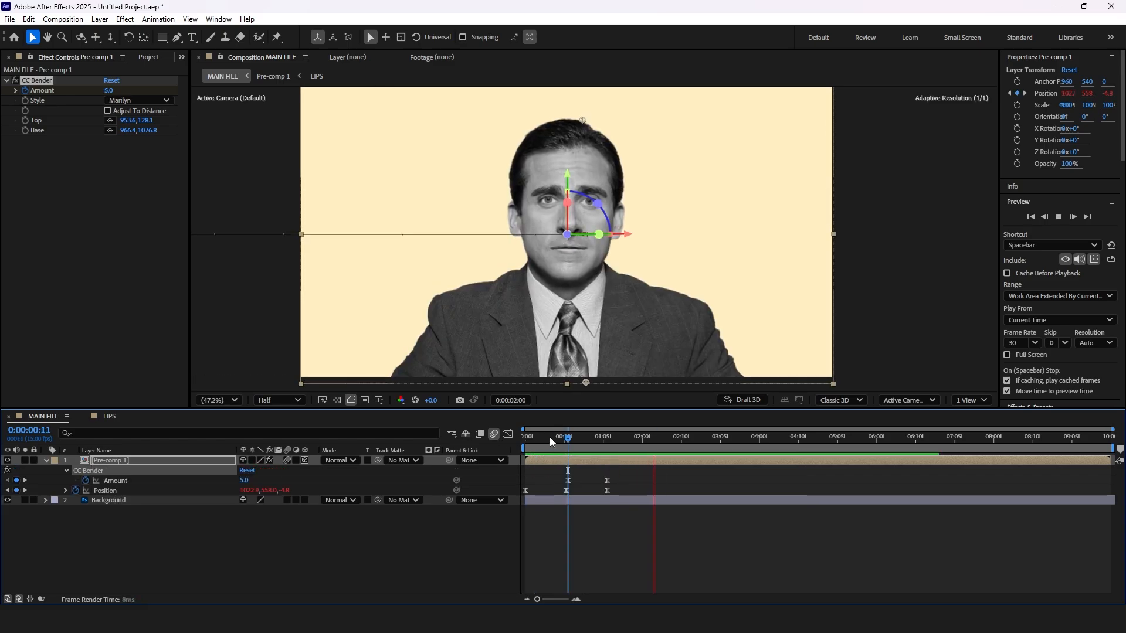
Review the bend and the wiggle by playing and scrubbing through the slide-in up to 0:00:01:06.
{"action": "mouse_move", "coordinate": [550, 437]}
{"action": "left_mouse_down"}
{"action": "mouse_move", "coordinate": [516, 442]}
{"action": "mouse_move", "coordinate": [567, 438]}
{"action": "left_mouse_up"}
{"action": "key", "text": "space"}
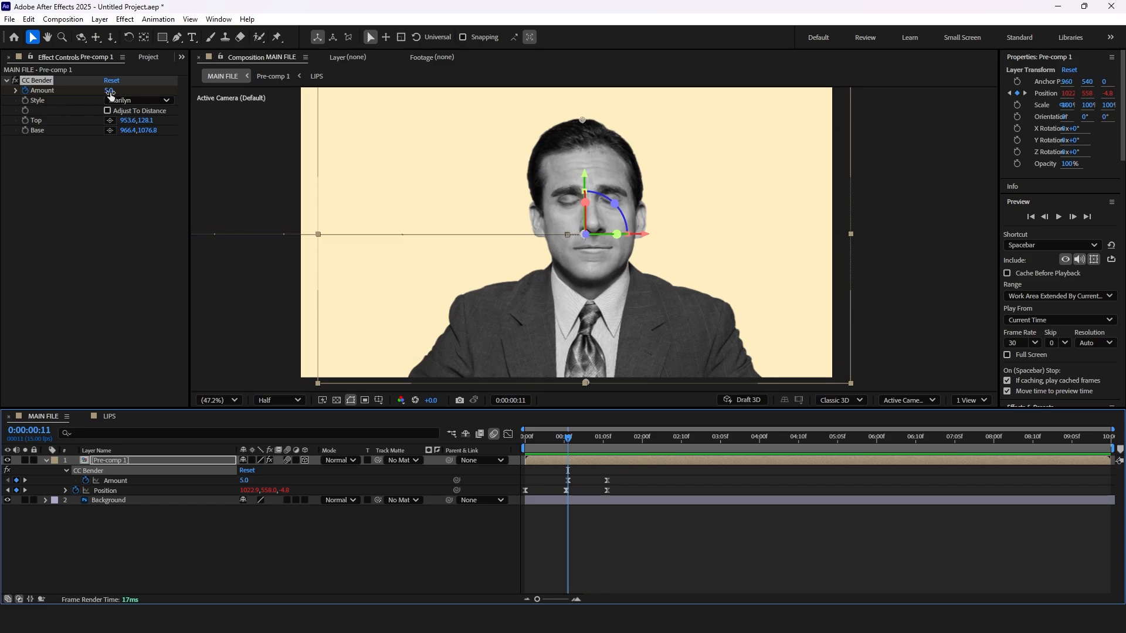
{"action": "left_click_drag", "start_coordinate": [529, 444], "coordinate": [515, 441]}
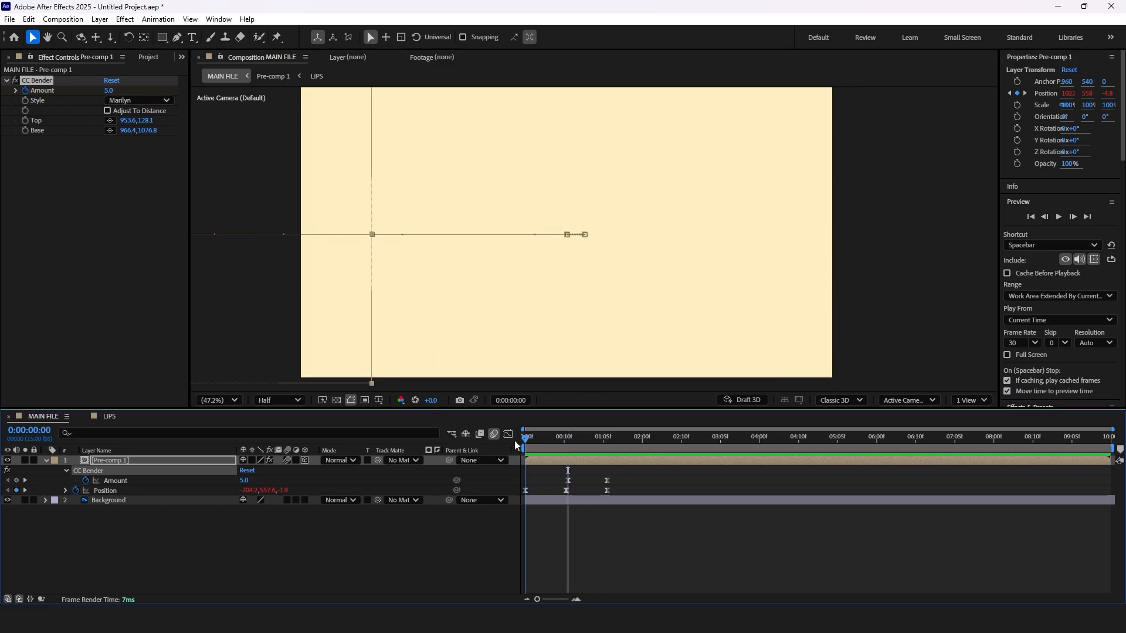
{"action": "left_click", "coordinate": [653, 559]}
{"action": "mouse_move", "coordinate": [589, 439]}
{"action": "left_mouse_down"}
{"action": "mouse_move", "coordinate": [609, 441]}
{"action": "mouse_move", "coordinate": [583, 442]}
{"action": "left_mouse_up"}
{"action": "left_click_drag", "start_coordinate": [552, 447], "coordinate": [605, 447]}
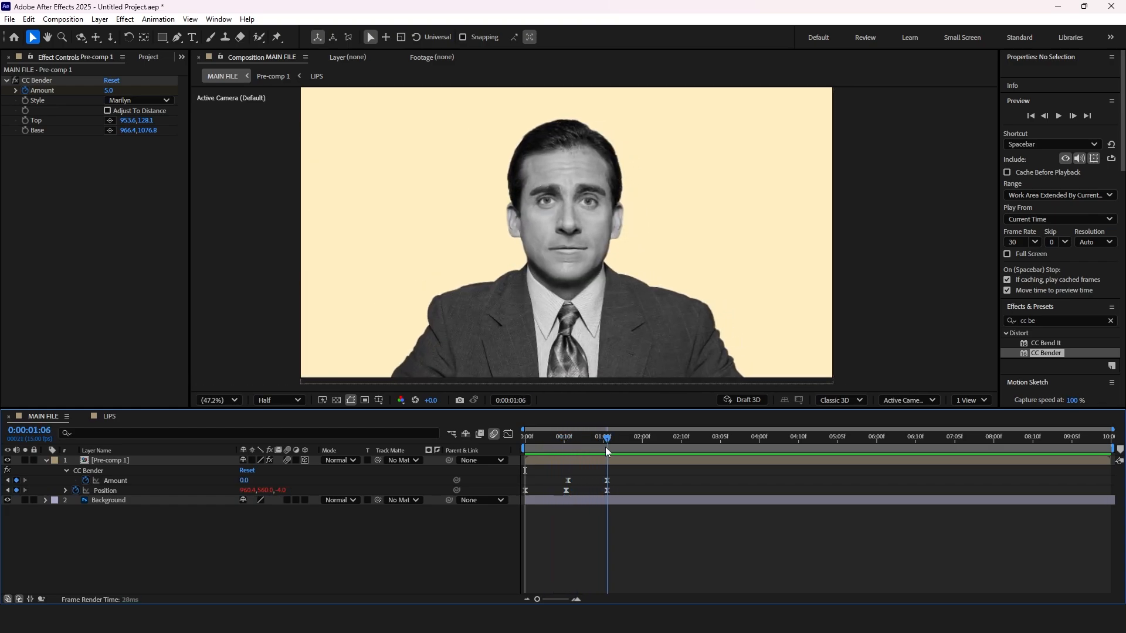
Open Pre-comp 1 with layer names shown, and keyframe the Position of PUPIL LEFT and PUPIL RIGHT at 0:00:02:00.
{"action": "double_click", "coordinate": [160, 461]}
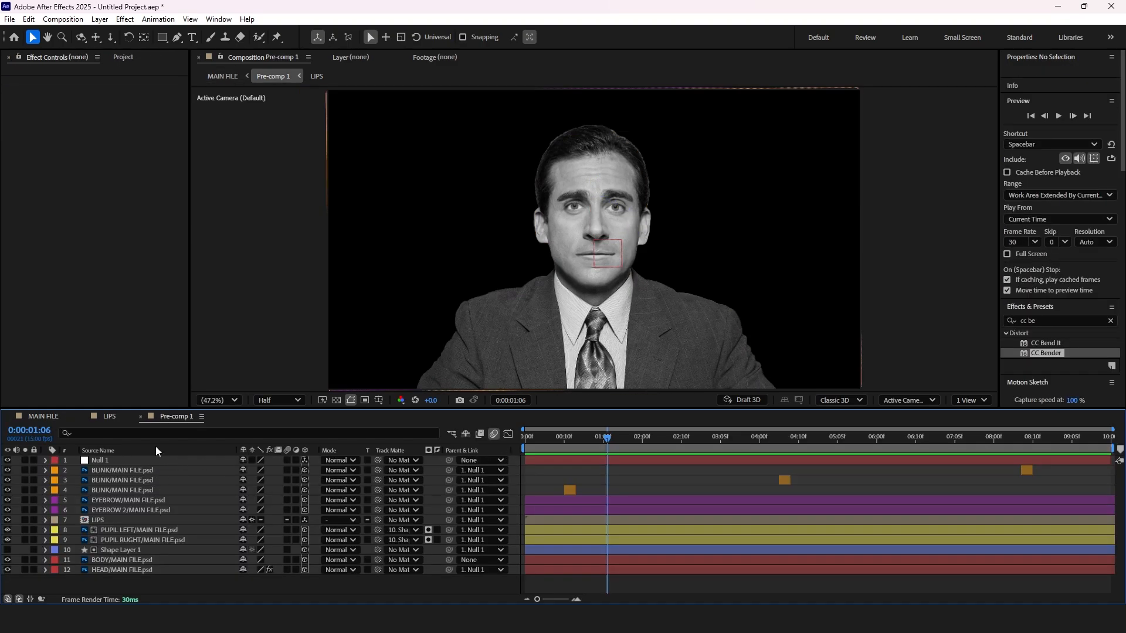
{"action": "left_click", "coordinate": [156, 450]}
{"action": "left_click", "coordinate": [117, 500]}
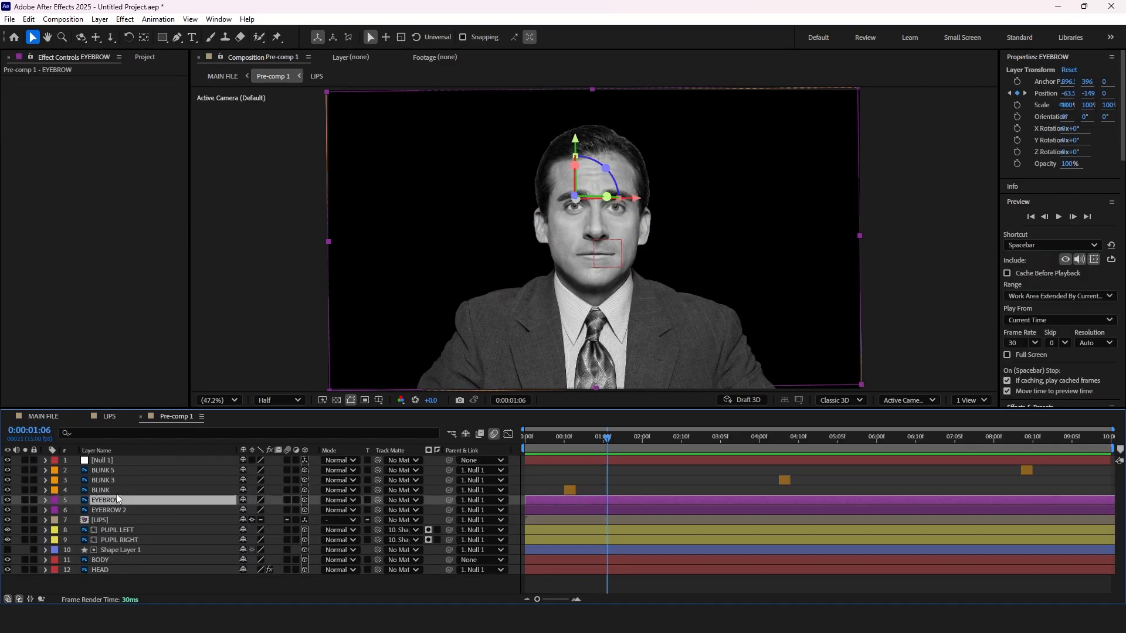
{"action": "left_click", "coordinate": [115, 527]}
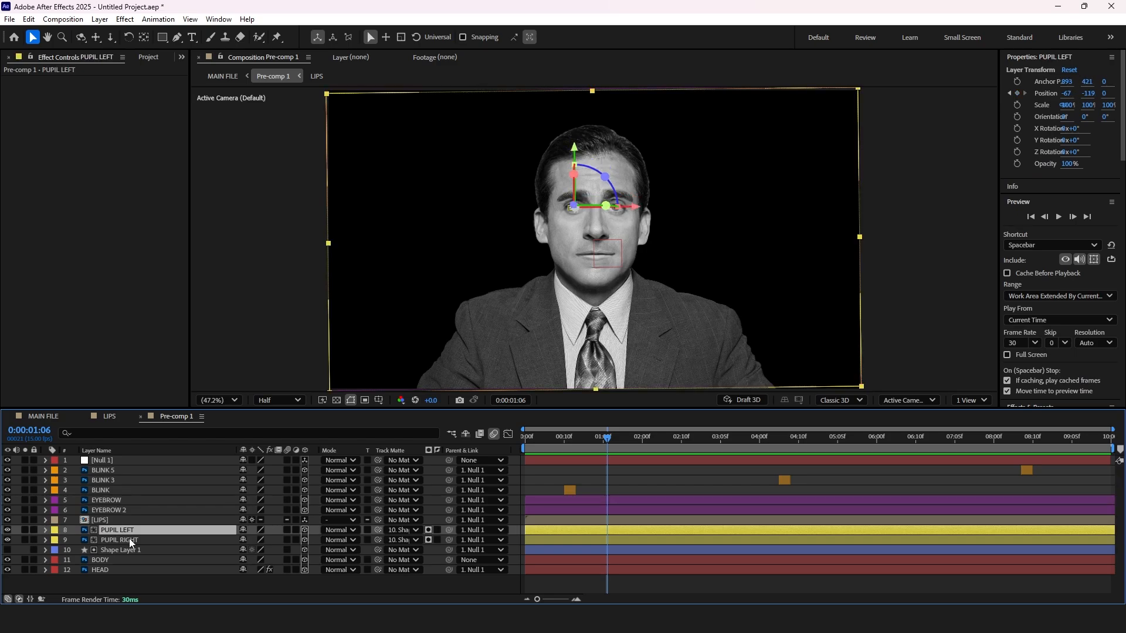
{"action": "left_click", "coordinate": [120, 540], "text": "shift"}
{"action": "left_click_drag", "start_coordinate": [603, 439], "coordinate": [642, 441]}
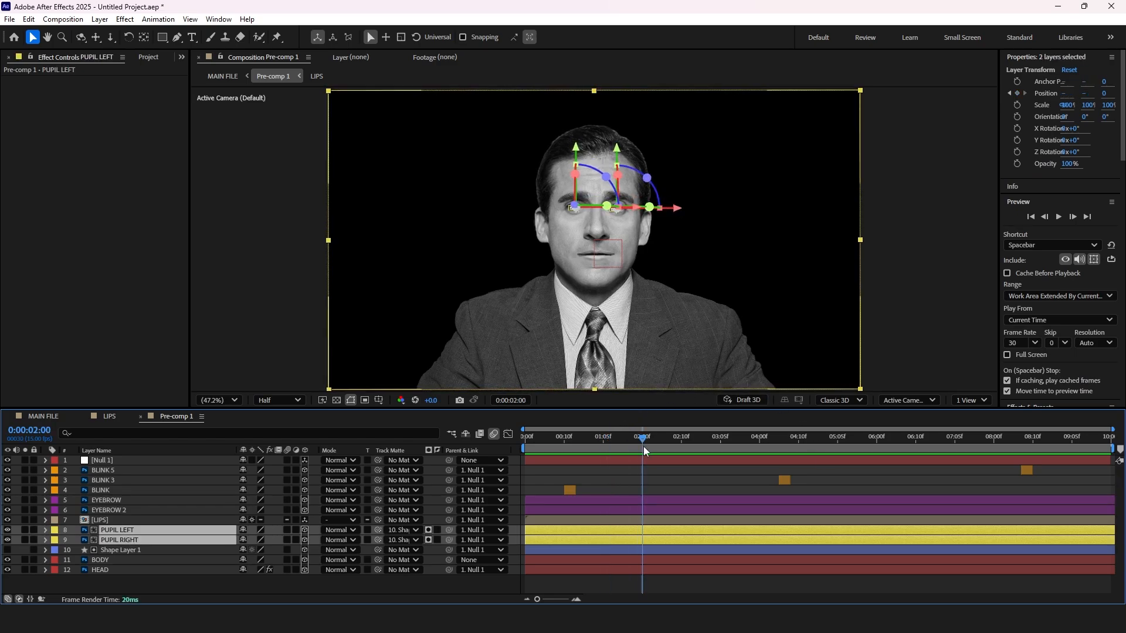
{"action": "key", "text": "p"}
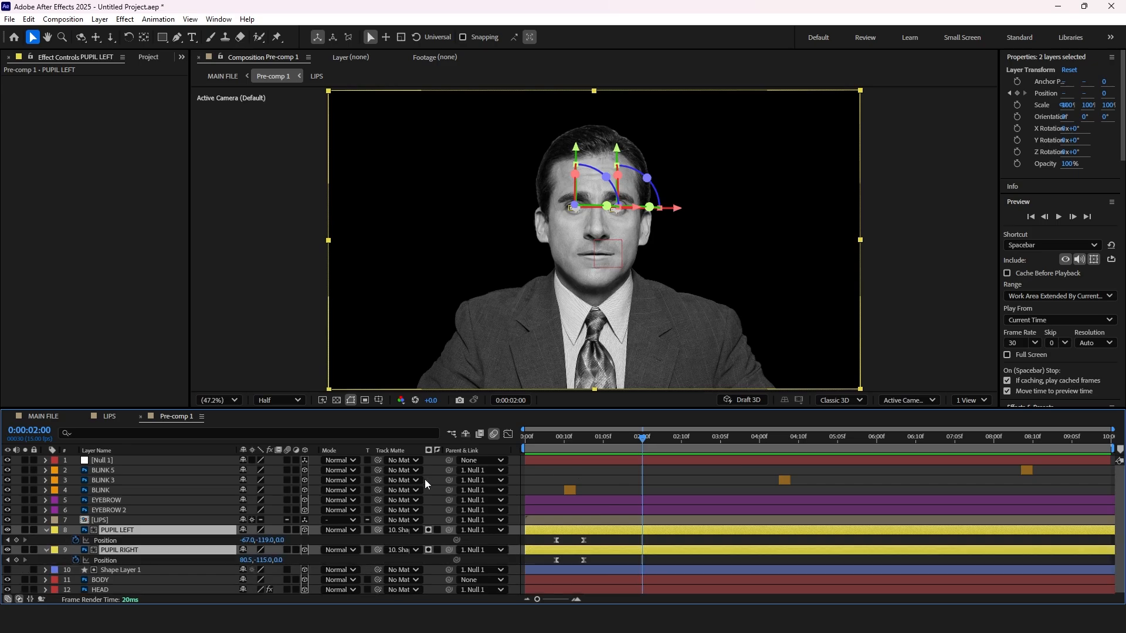
{"action": "left_click", "coordinate": [17, 540]}
{"action": "left_click", "coordinate": [17, 561]}
At 0:00:02:02, lower both pupils to Y positions -117 for PUPIL LEFT and -113 for PUPIL RIGHT.
{"action": "scroll", "coordinate": [653, 448], "scroll_direction": "up", "scroll_amount": 2}
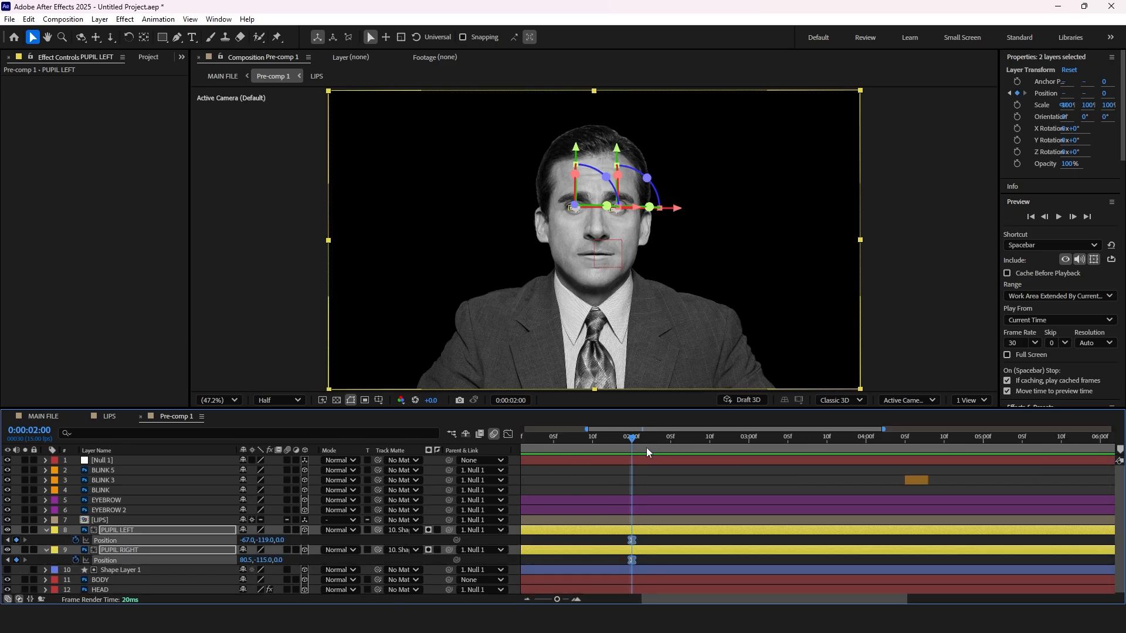
{"action": "left_click_drag", "start_coordinate": [634, 439], "coordinate": [647, 440]}
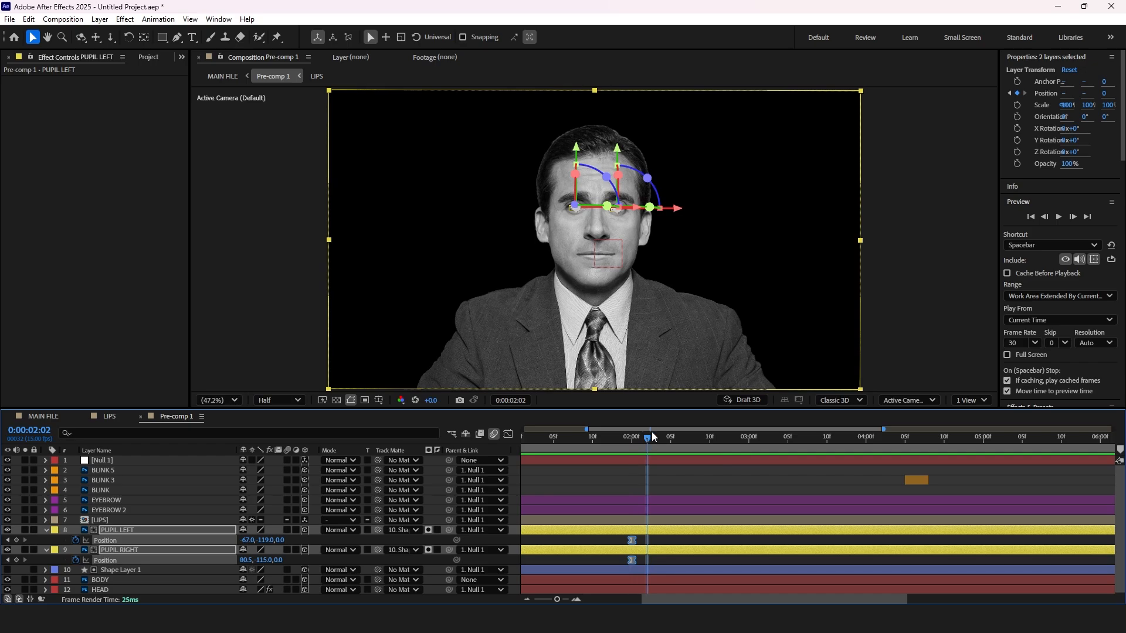
{"action": "scroll", "coordinate": [595, 205], "scroll_direction": "up", "scroll_amount": 7}
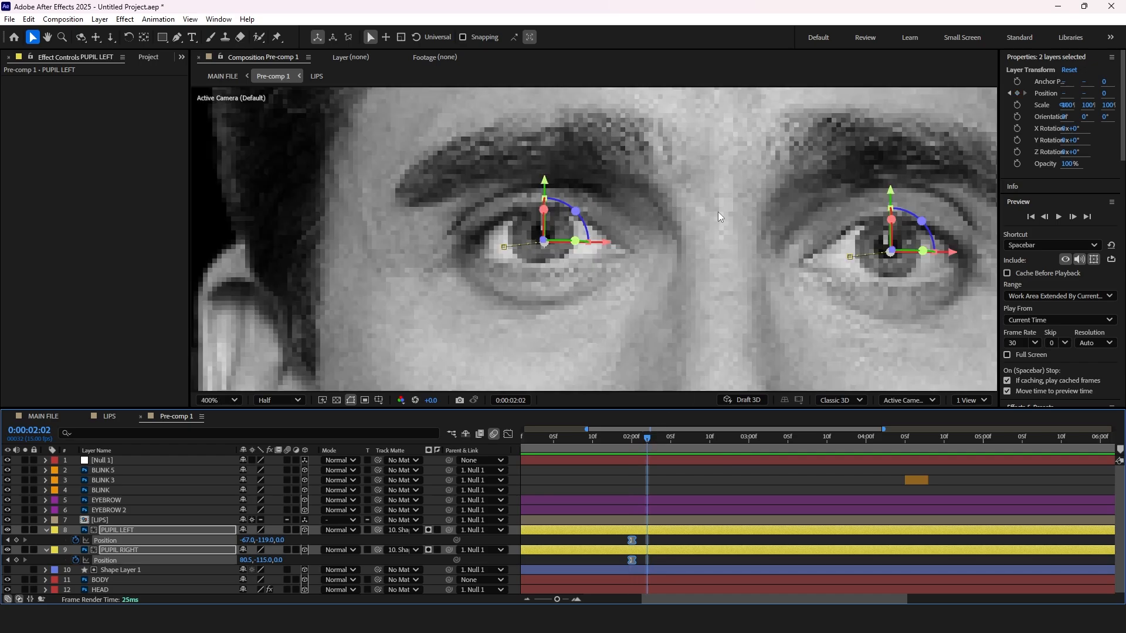
{"action": "key", "text": "Down"}
{"action": "key", "text": "Down"}
{"action": "key", "text": "Down"}
{"action": "key", "text": "Down"}
{"action": "key", "text": "Down"}
{"action": "key", "text": "Down"}
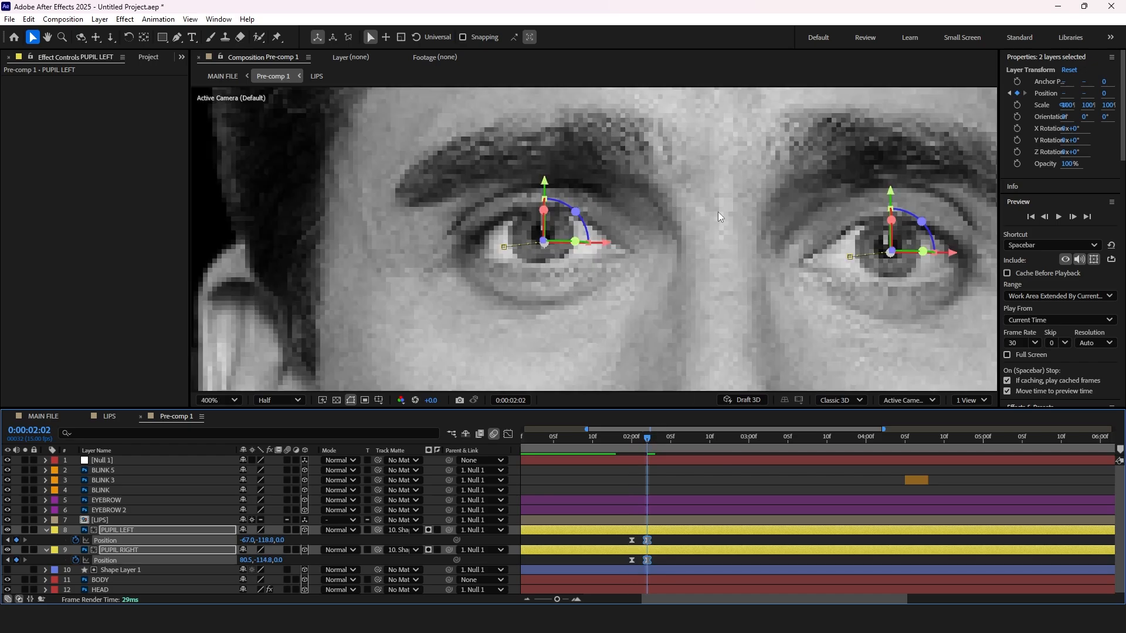
{"action": "key", "text": "Down"}
{"action": "key", "text": "Down"}
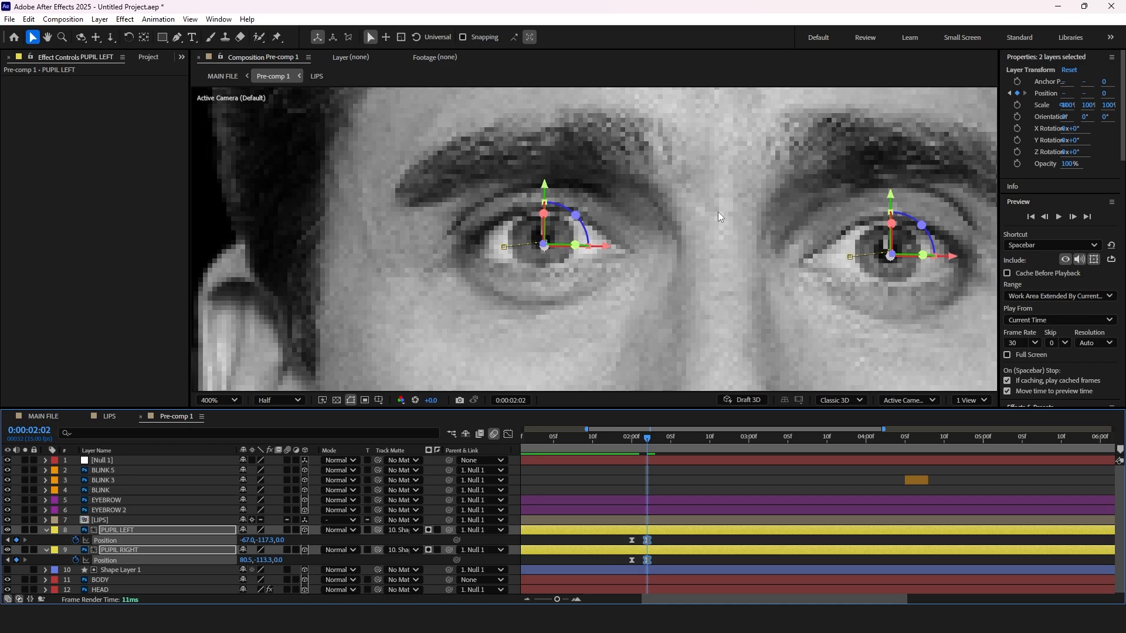
Keyframe the pupils back at Y positions -119 and -115 at 0:00:02:04, and return to the MAIN FILE composition.
{"action": "left_click_drag", "start_coordinate": [624, 537], "coordinate": [644, 562]}
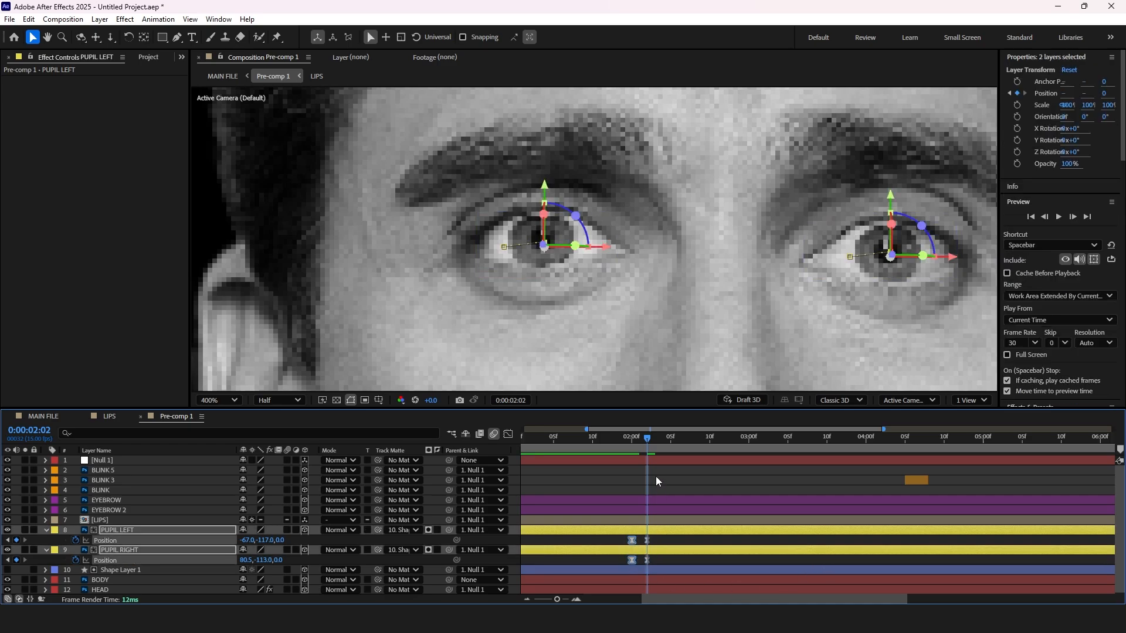
{"action": "left_click", "coordinate": [658, 437]}
{"action": "key", "text": "Up"}
{"action": "key", "text": "Up"}
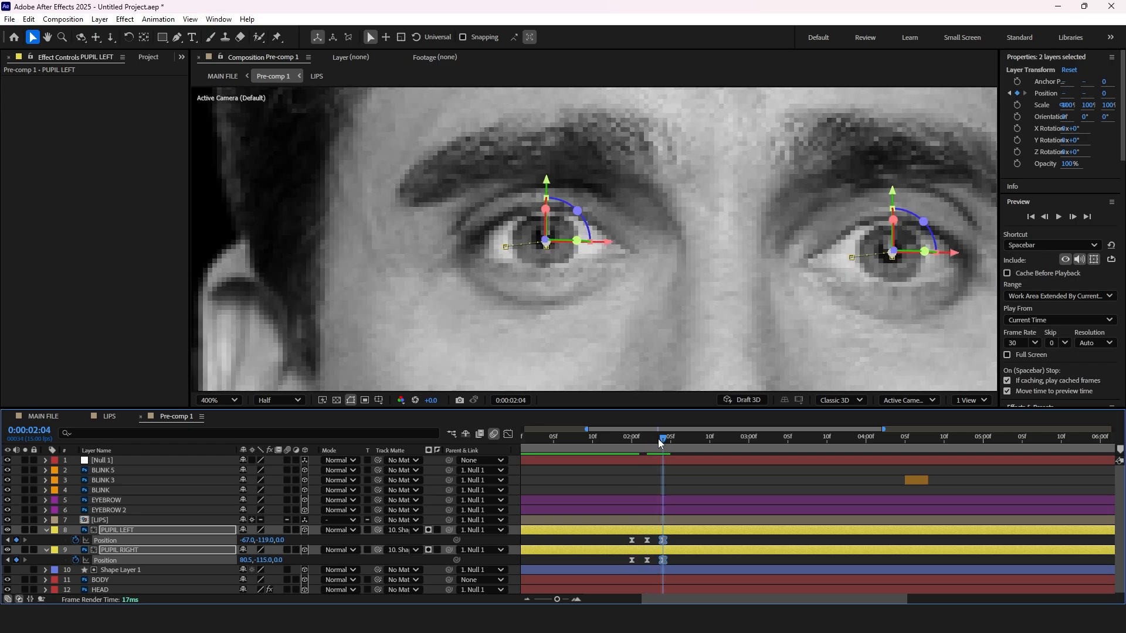
{"action": "left_click_drag", "start_coordinate": [640, 441], "coordinate": [685, 447]}
{"action": "left_click", "coordinate": [48, 419]}
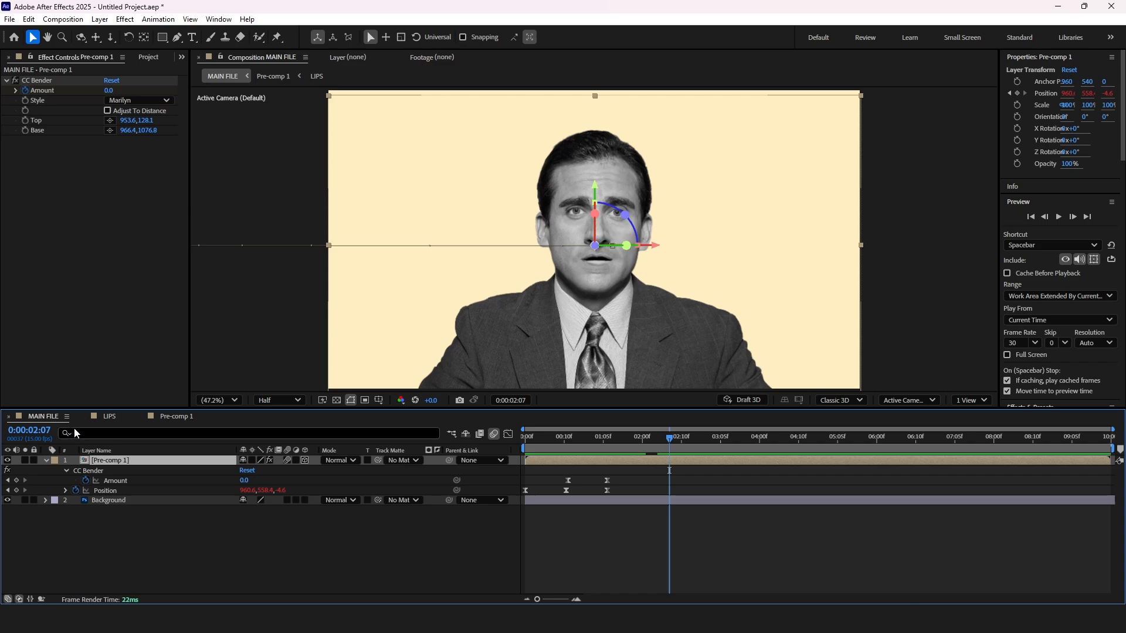
Preview MAIN FILE, and in Pre-comp 1 copy both pupils' Position keyframes from 0:00:02:00–0:00:02:04 to 0:00:06:13, then return to MAIN FILE.
{"action": "key", "text": "space"}
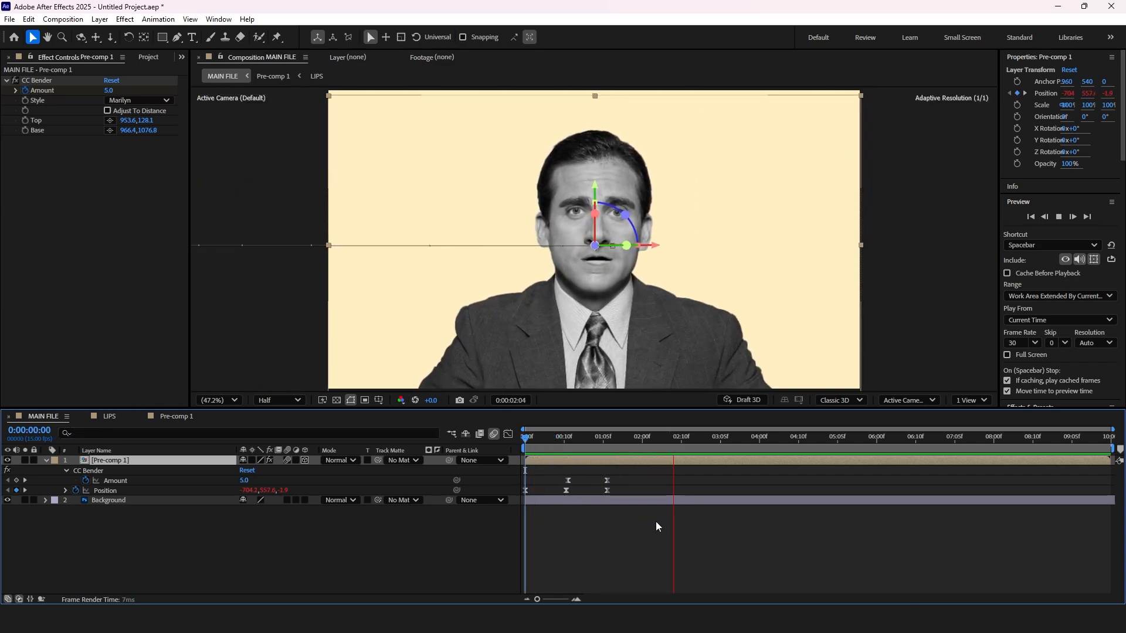
{"action": "left_click", "coordinate": [687, 522]}
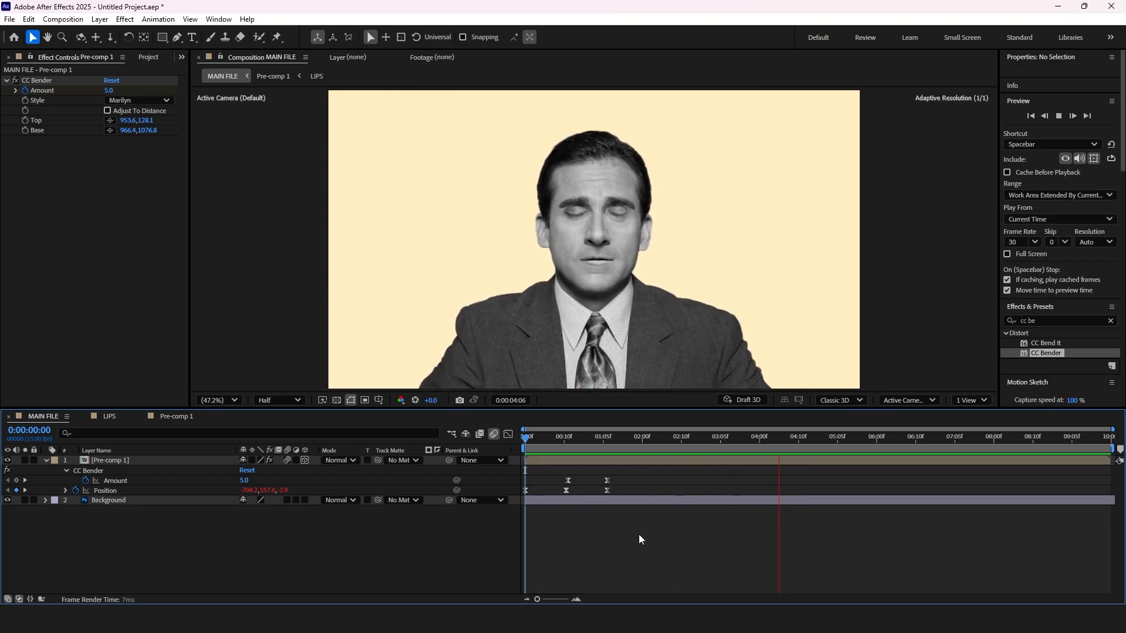
{"action": "double_click", "coordinate": [607, 460]}
{"action": "scroll", "coordinate": [712, 546], "scroll_direction": "down", "scroll_amount": 3}
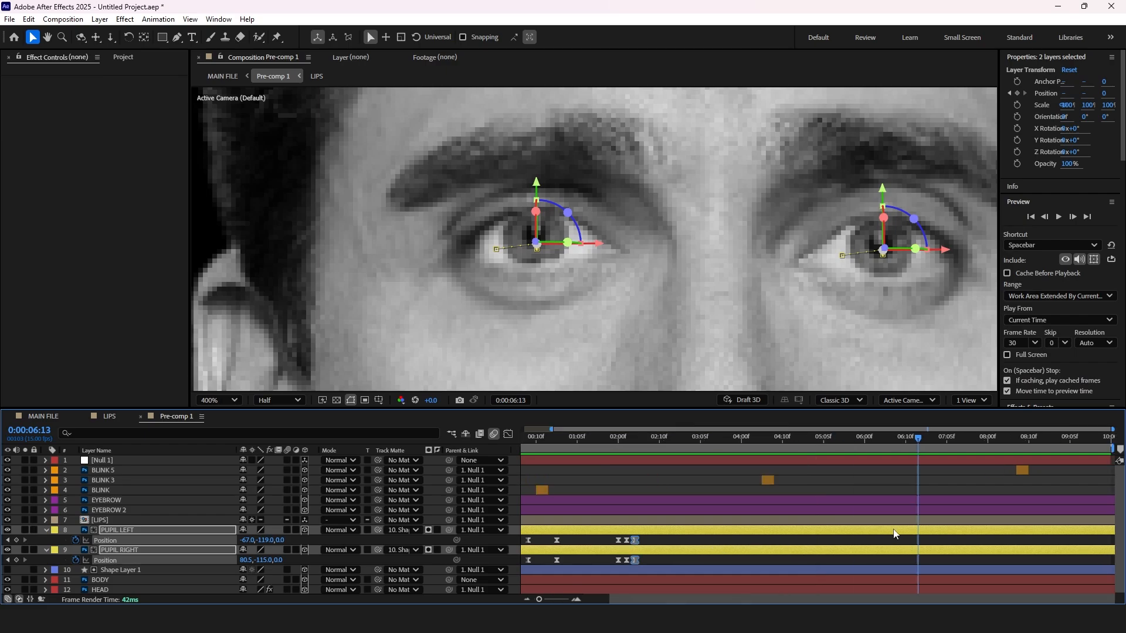
{"action": "left_click_drag", "start_coordinate": [653, 557], "coordinate": [615, 541]}
{"action": "key", "text": "ctrl+v"}
{"action": "left_click", "coordinate": [57, 417]}
Play the MAIN FILE animation from the start to review the repeated pupil movement.
{"action": "left_click", "coordinate": [529, 434]}
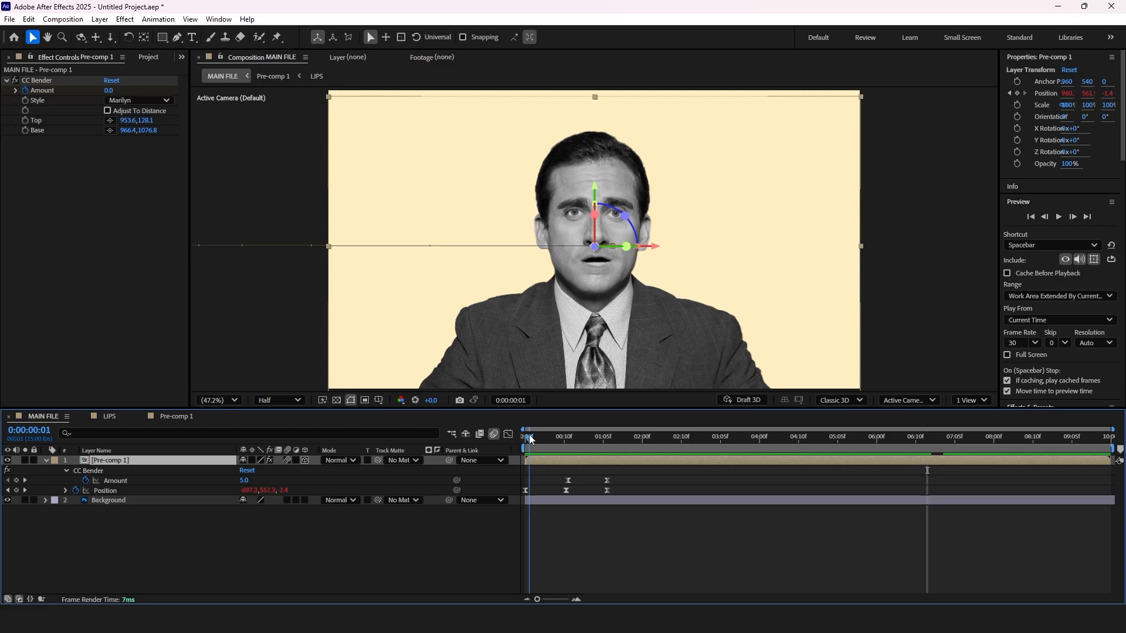
{"action": "left_click", "coordinate": [640, 526]}
{"action": "key", "text": "space"}
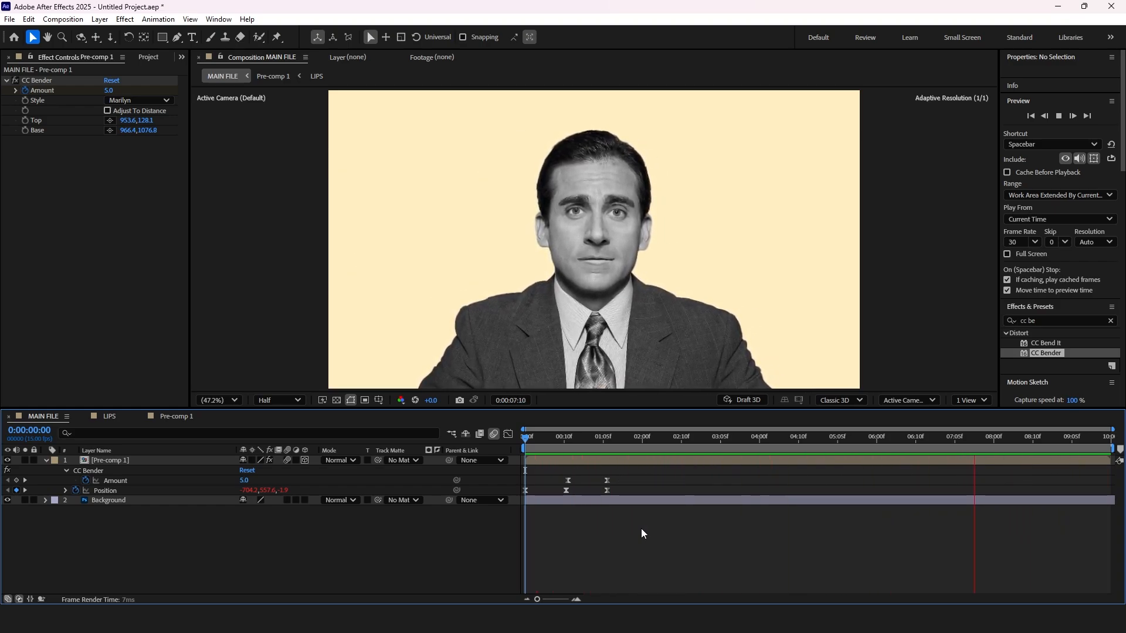
{"action": "left_click_drag", "start_coordinate": [646, 438], "coordinate": [544, 441]}
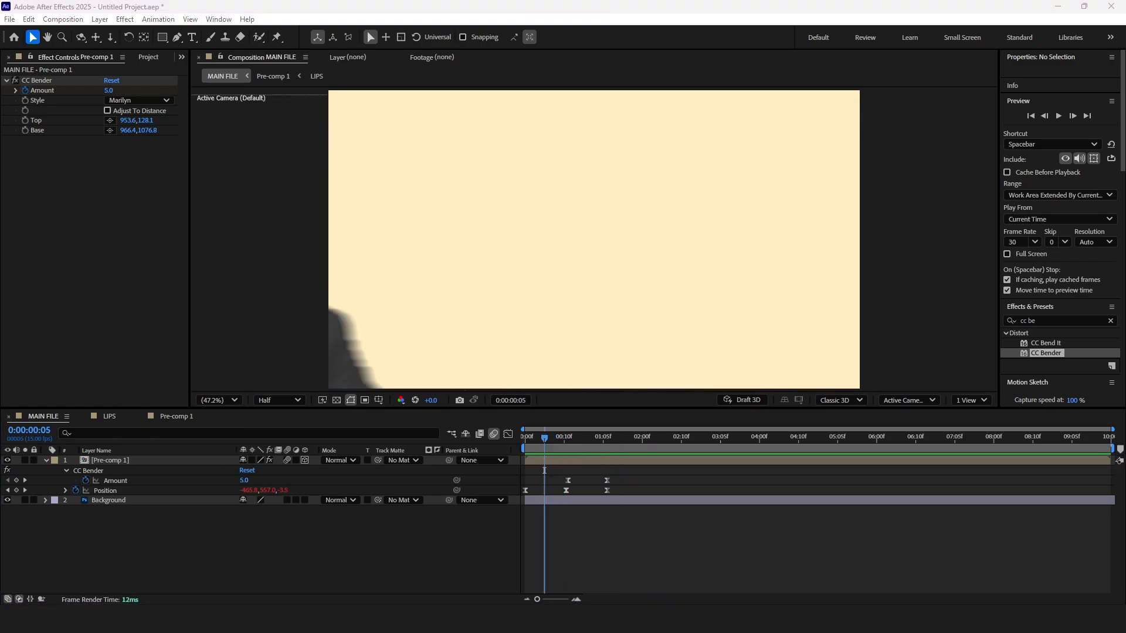
Open the LIPS composition nested in Pre-comp 1, move to 0:00:00:09 and set its preview resolution to Full.
{"action": "left_click", "coordinate": [544, 470]}
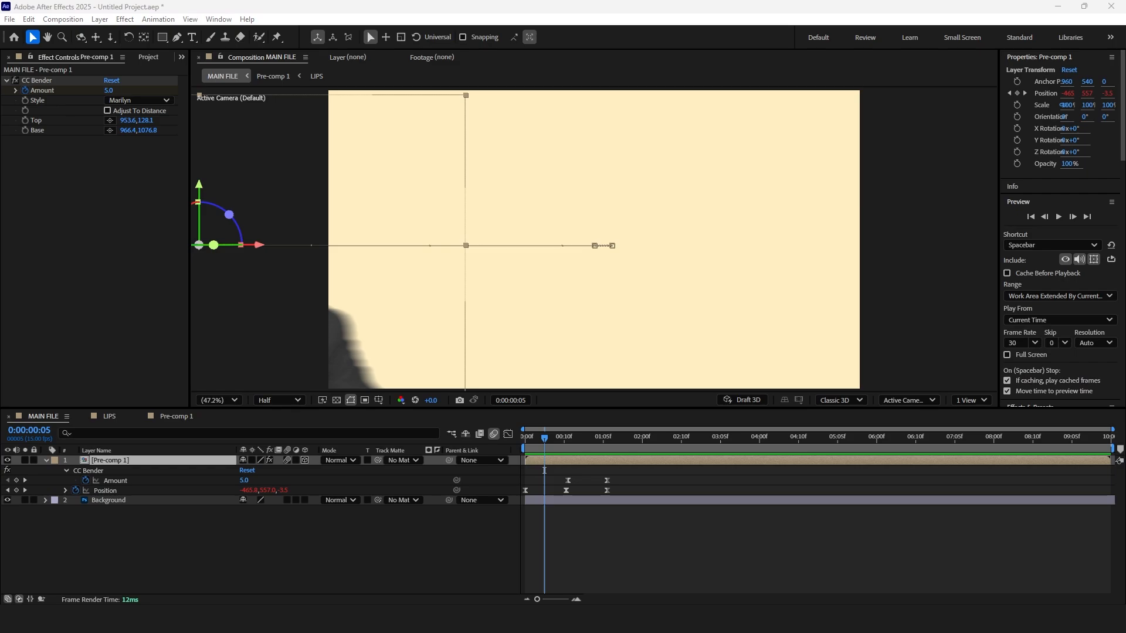
{"action": "double_click", "coordinate": [109, 459]}
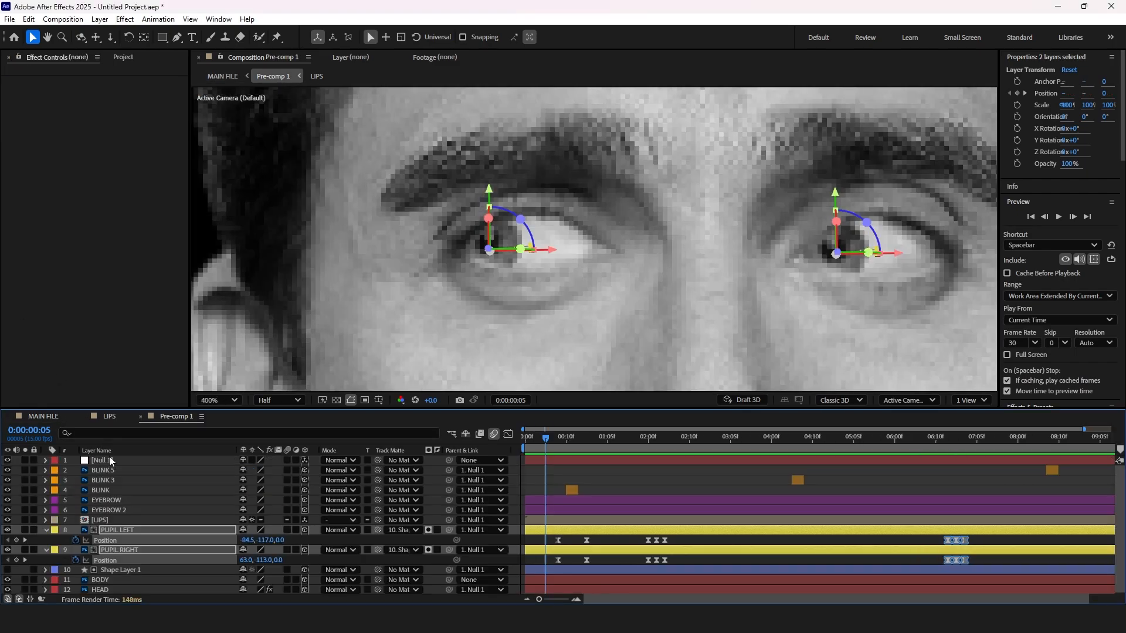
{"action": "left_click", "coordinate": [227, 400]}
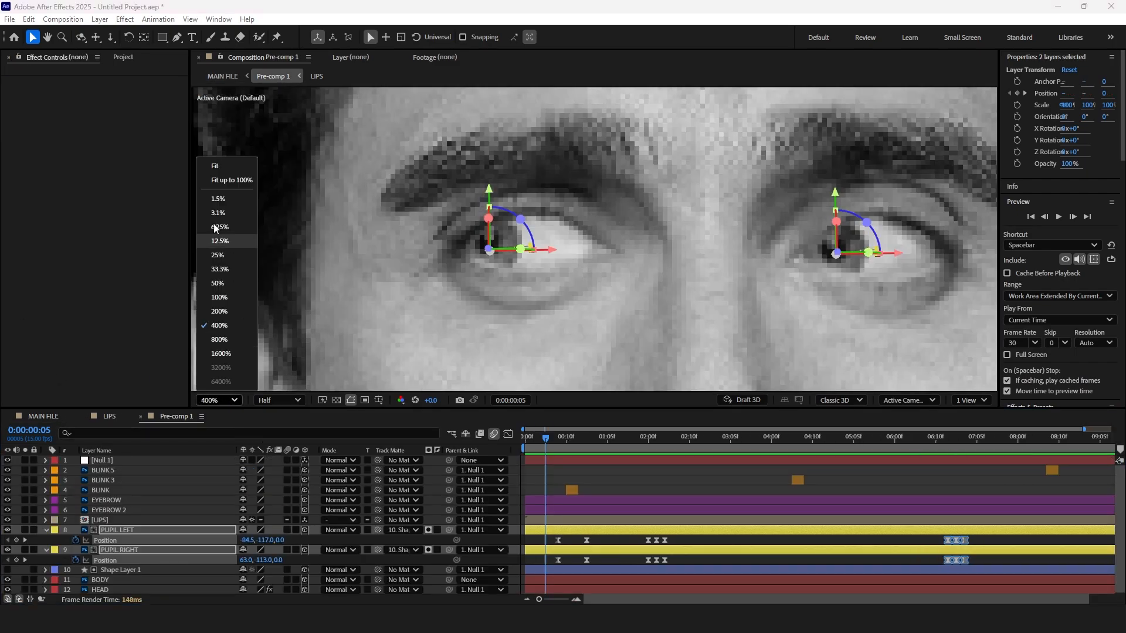
{"action": "left_click", "coordinate": [217, 166]}
{"action": "left_click", "coordinate": [118, 520]}
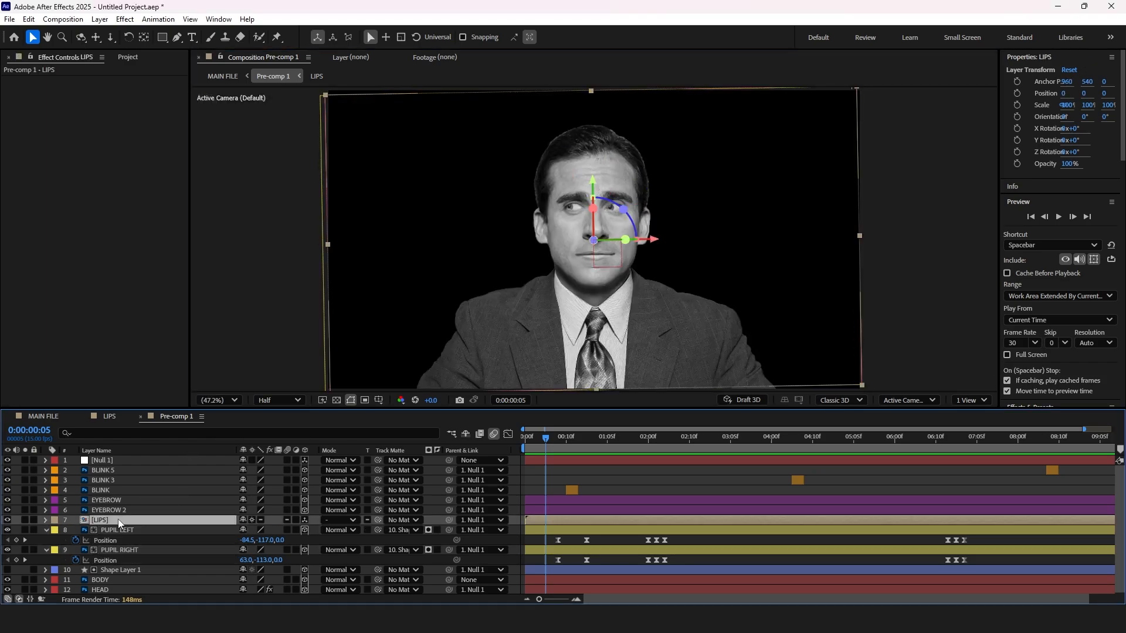
{"action": "double_click", "coordinate": [118, 519]}
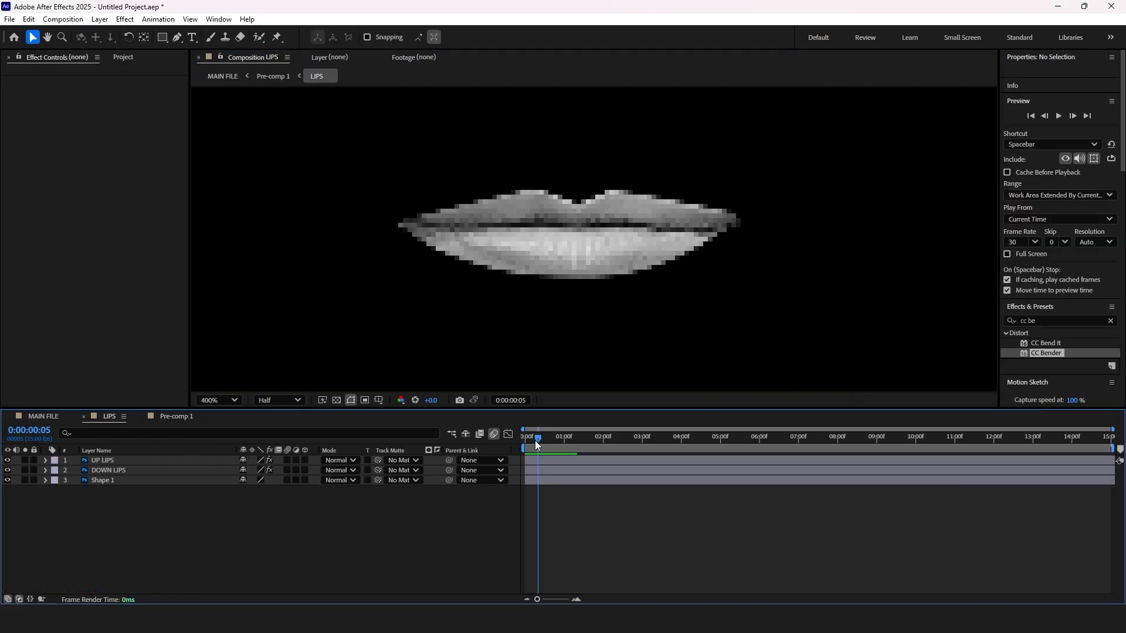
{"action": "left_click_drag", "start_coordinate": [534, 441], "coordinate": [548, 442]}
{"action": "left_click", "coordinate": [297, 401]}
{"action": "left_click", "coordinate": [287, 435]}
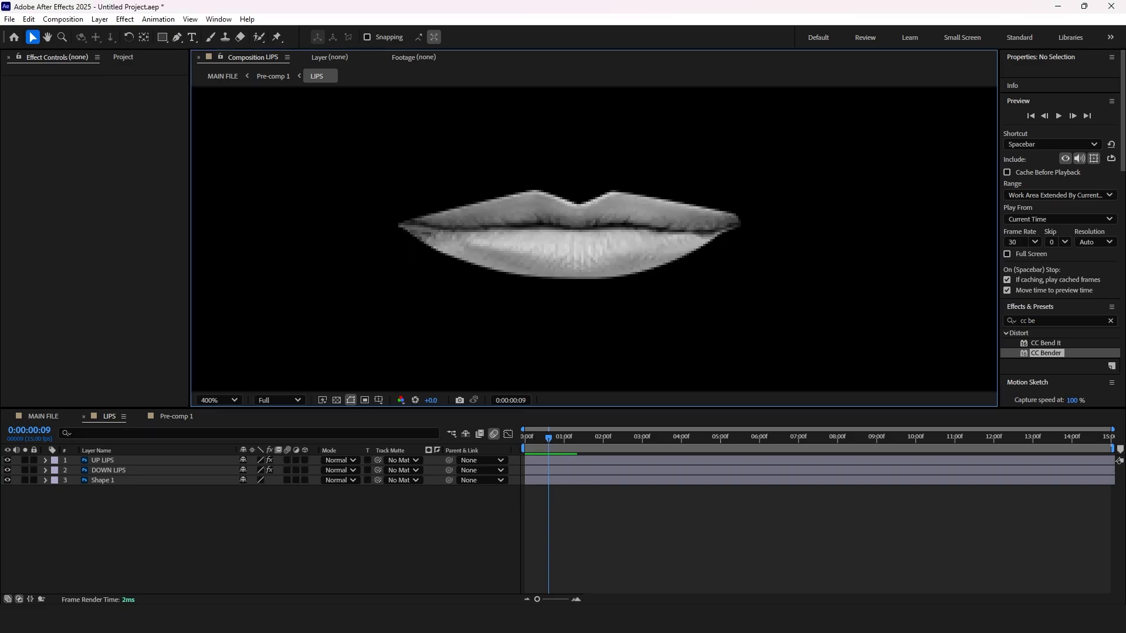
Add the image pngimg.com - teeth_PNG103541.png to the LIPS composition and scale it down to 12%.
{"action": "left_click_drag", "start_coordinate": [1, 411], "coordinate": [178, 524]}
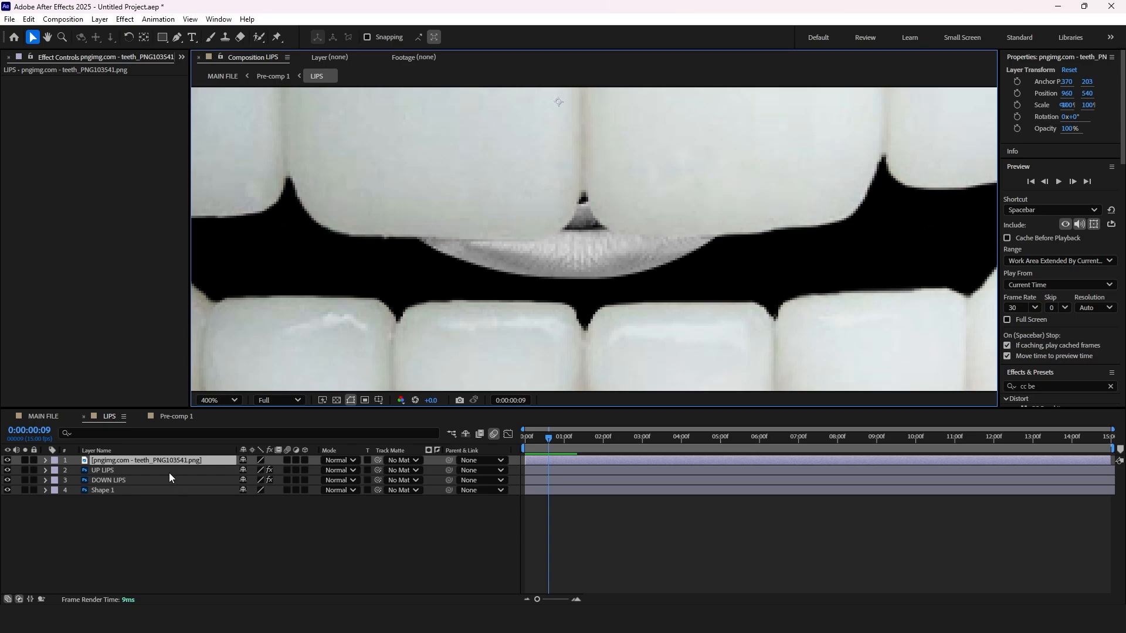
{"action": "left_click", "coordinate": [206, 401]}
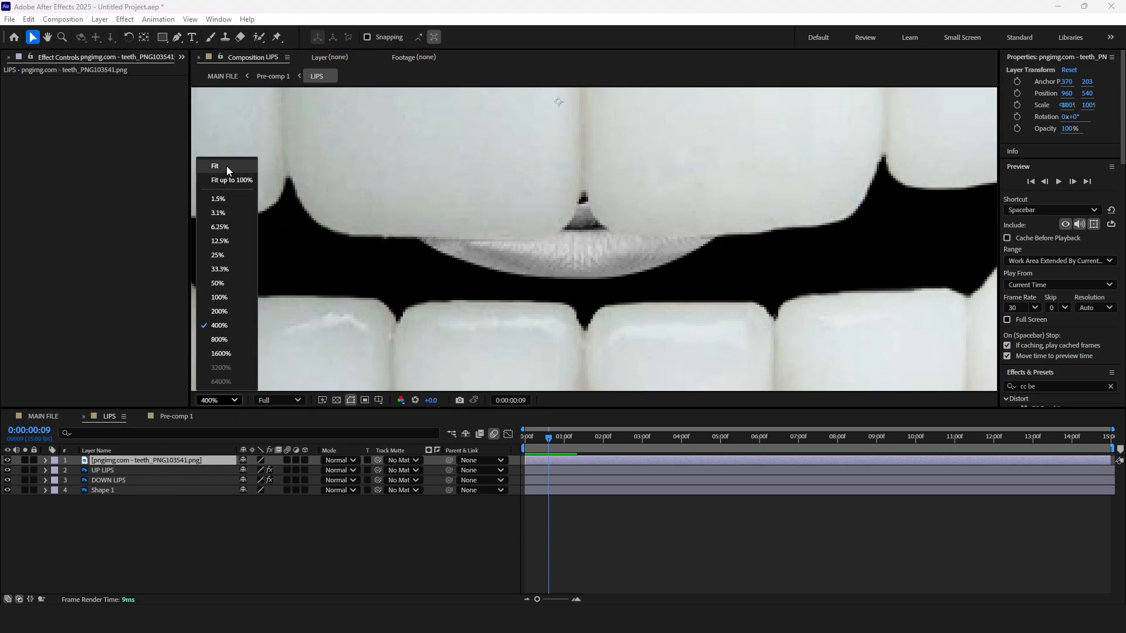
{"action": "left_click", "coordinate": [227, 166]}
{"action": "left_click", "coordinate": [158, 459]}
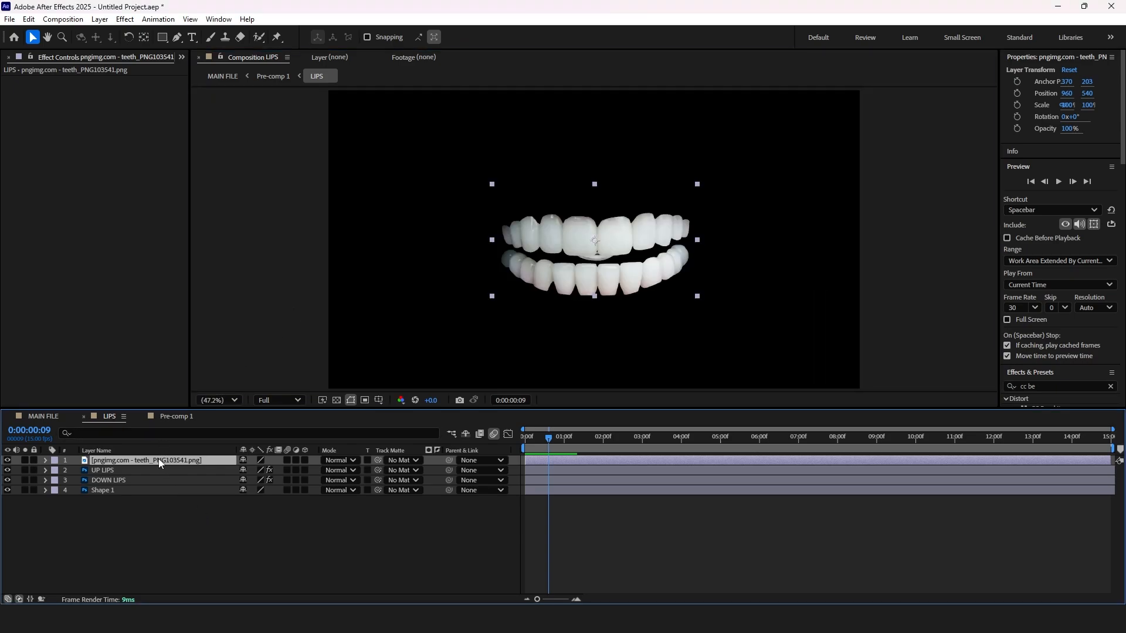
{"action": "key", "text": "s"}
{"action": "left_click_drag", "start_coordinate": [258, 471], "coordinate": [196, 469]}
{"action": "scroll", "coordinate": [604, 241], "scroll_direction": "up", "scroll_amount": 5}
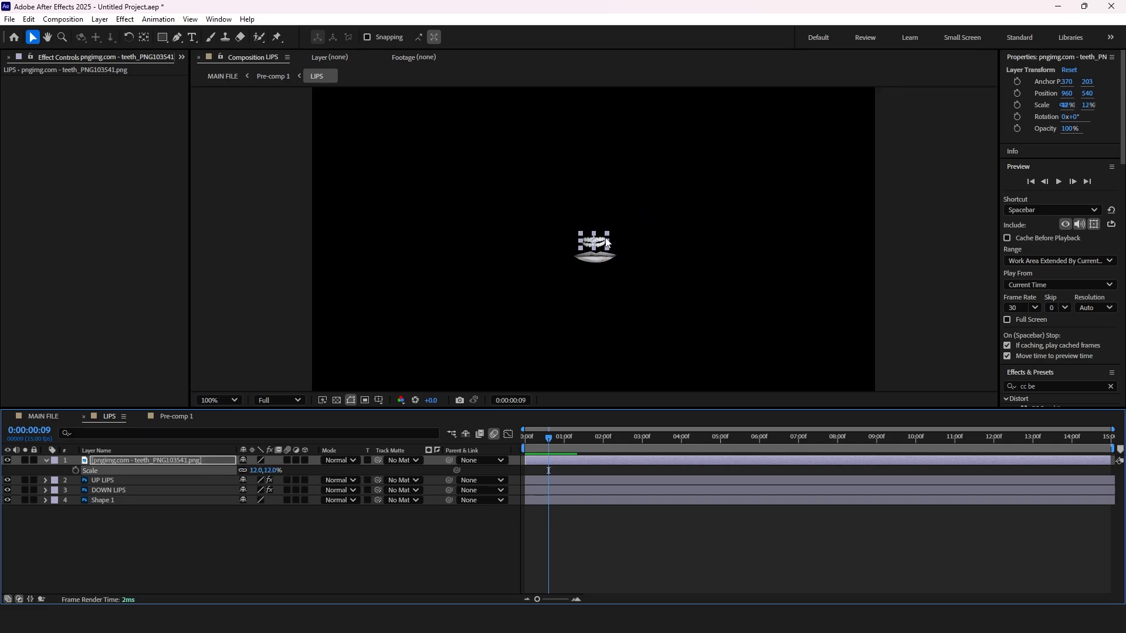
Place the teeth over the lips at Position 964, 592, widen them to 16.5%, and put their layer below DOWN LIPS.
{"action": "left_click_drag", "start_coordinate": [559, 257], "coordinate": [564, 319]}
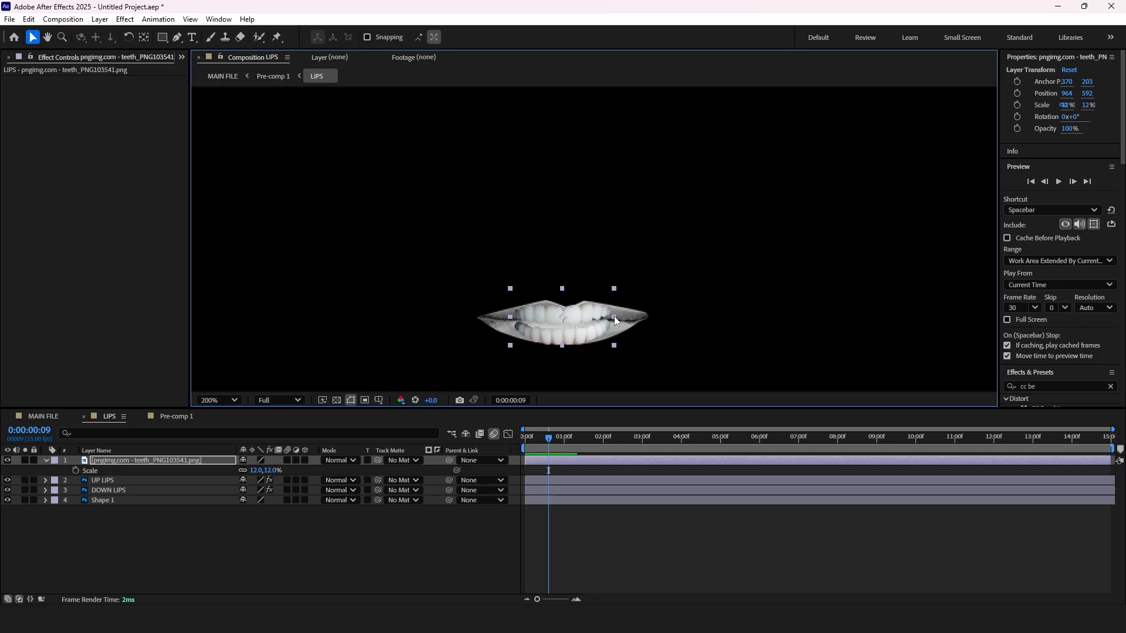
{"action": "left_click_drag", "start_coordinate": [614, 318], "coordinate": [634, 317]}
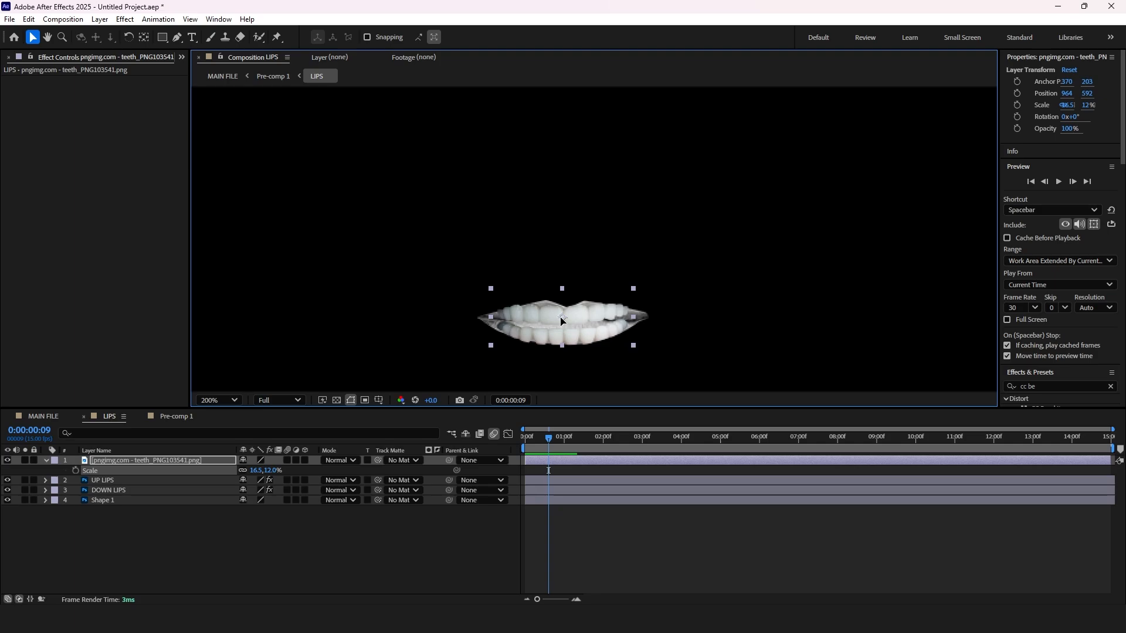
{"action": "left_click_drag", "start_coordinate": [148, 462], "coordinate": [148, 497]}
At 0:00:03:03, fit the teeth inside the open mouth at Position 965, 589 with a Scale of 14.8, 5.3%.
{"action": "left_click_drag", "start_coordinate": [550, 435], "coordinate": [651, 444]}
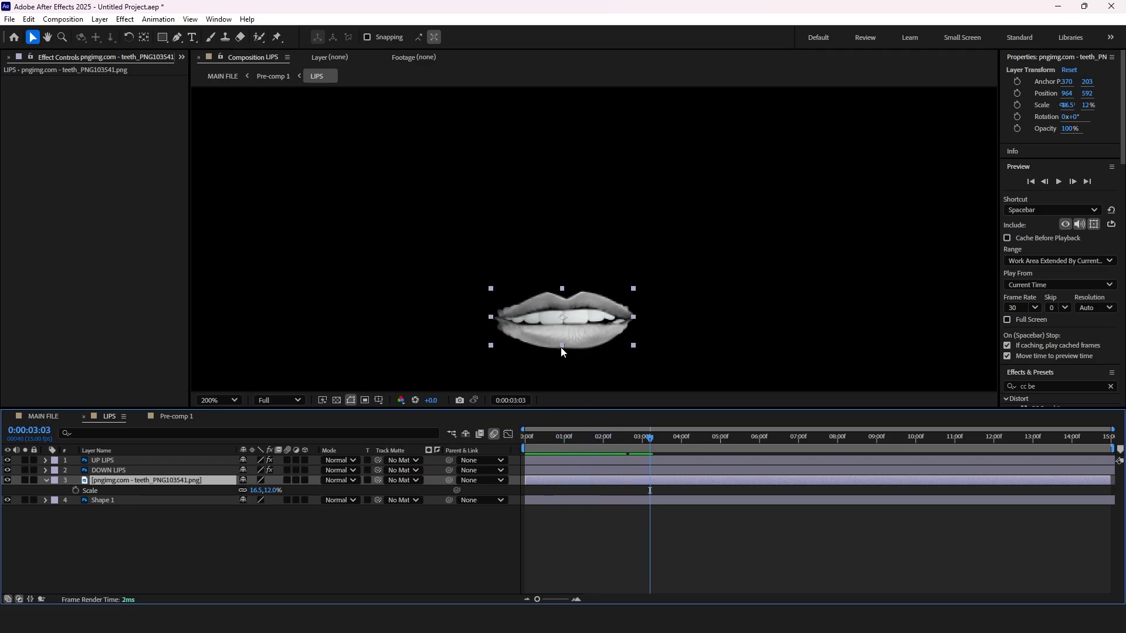
{"action": "left_click_drag", "start_coordinate": [563, 346], "coordinate": [563, 311]}
{"action": "left_click_drag", "start_coordinate": [634, 318], "coordinate": [630, 318]}
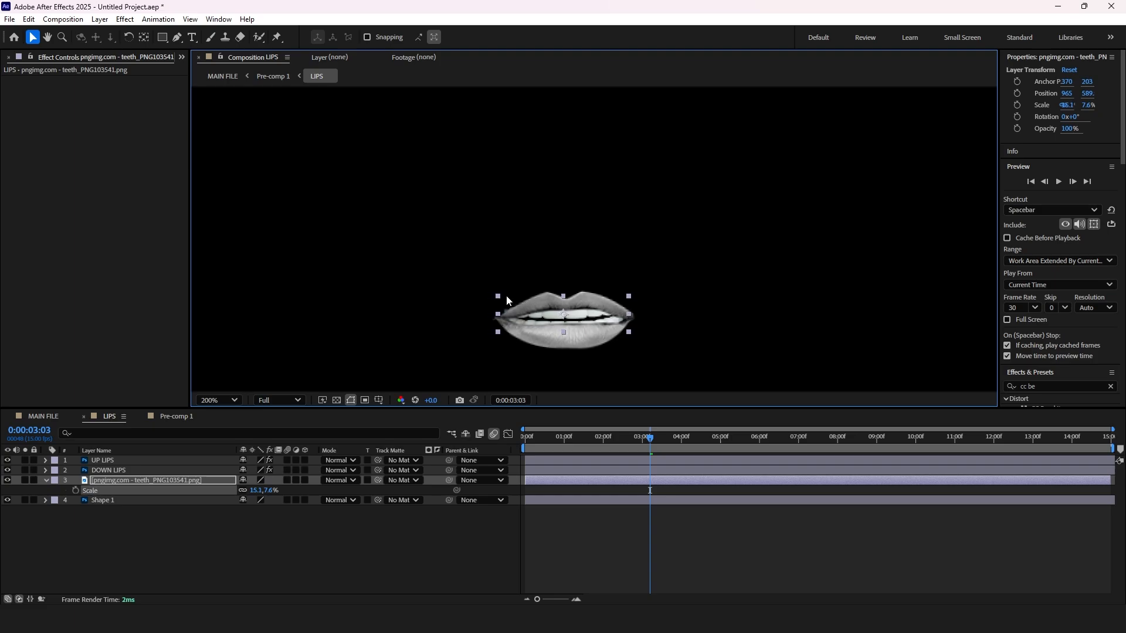
{"action": "left_click_drag", "start_coordinate": [500, 301], "coordinate": [564, 300]}
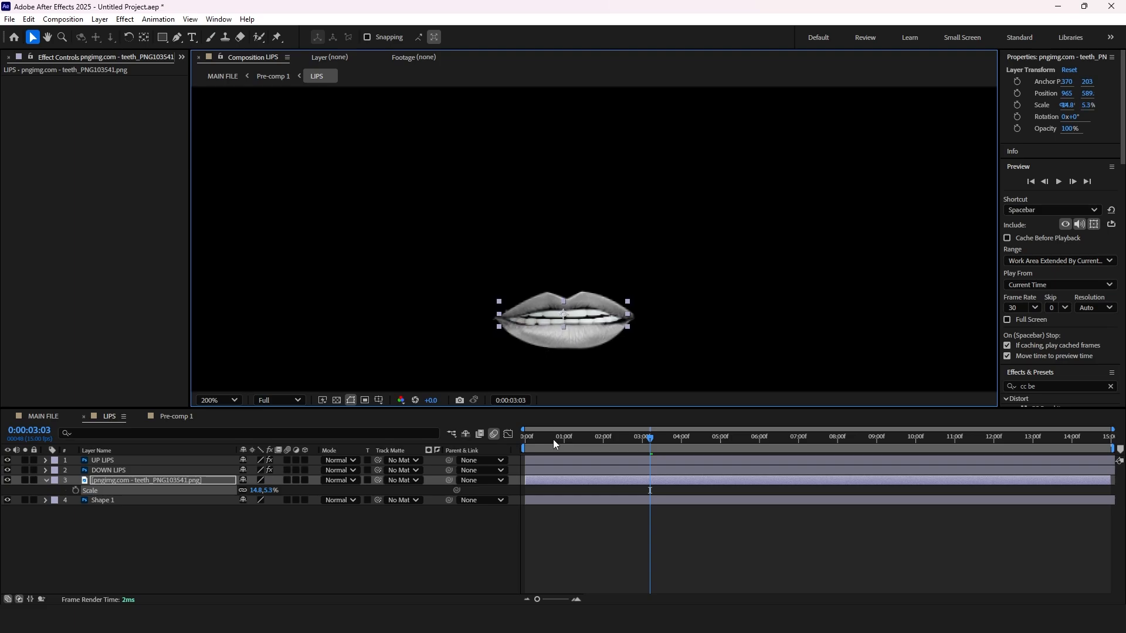
Play the LIPS composition from the start to check the teeth during the mouth movement.
{"action": "left_click_drag", "start_coordinate": [550, 440], "coordinate": [522, 444]}
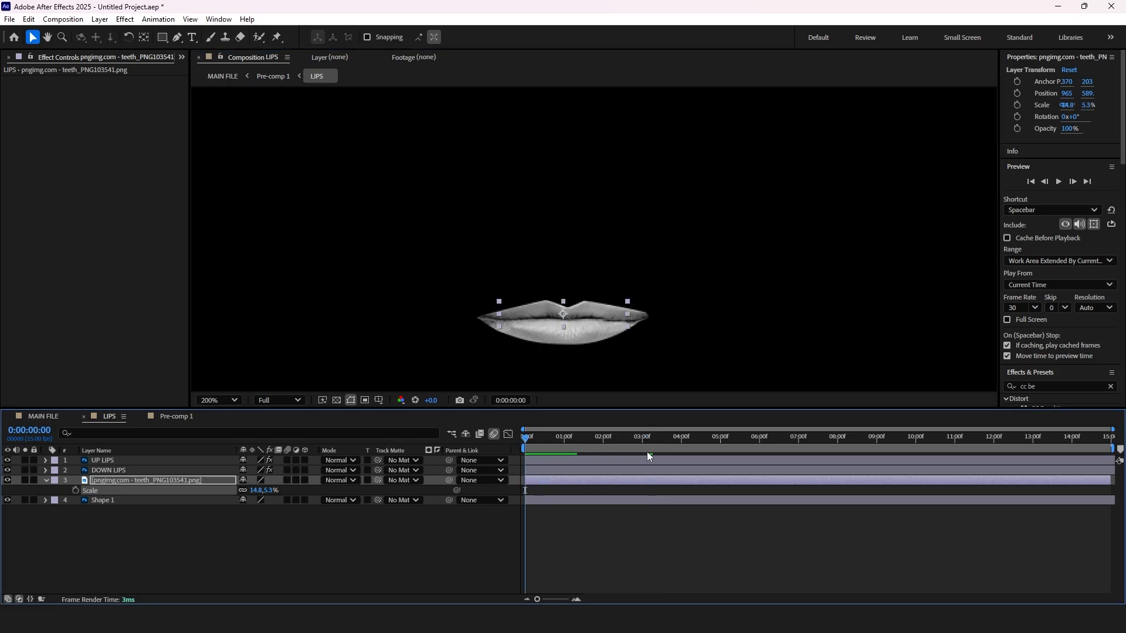
{"action": "key", "text": "space"}
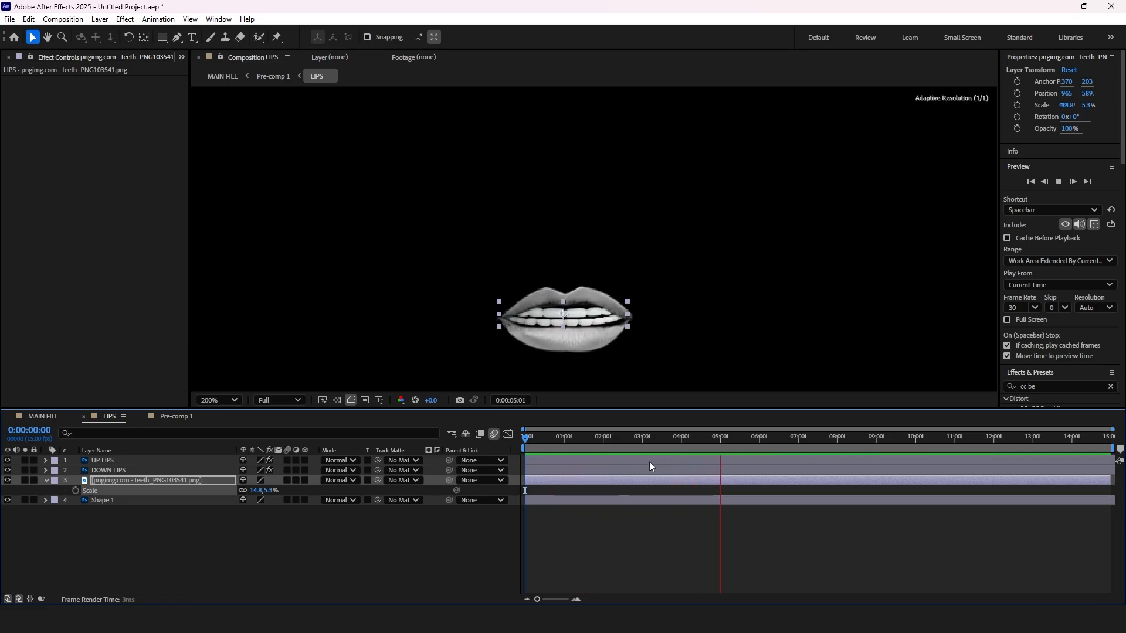
{"action": "key", "text": "space"}
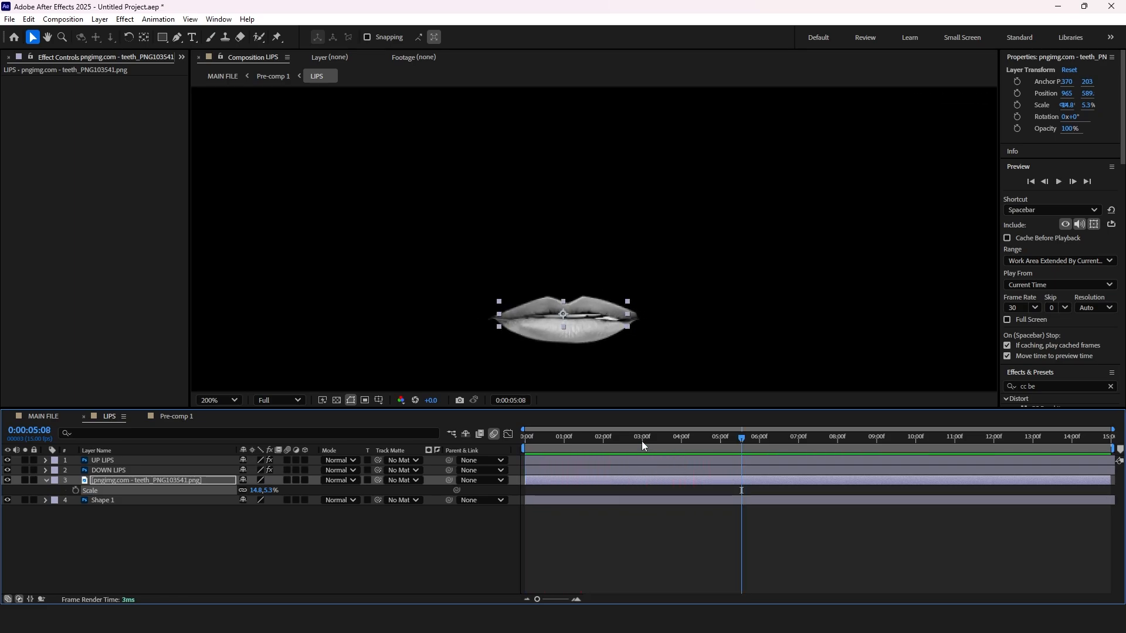
At 0:00:03:08, narrow and heighten the teeth to a Scale of 13.8, 8.7%, with their X position at 966.
{"action": "mouse_move", "coordinate": [642, 442]}
{"action": "left_mouse_down"}
{"action": "mouse_move", "coordinate": [697, 440]}
{"action": "mouse_move", "coordinate": [654, 435]}
{"action": "mouse_move", "coordinate": [663, 437]}
{"action": "left_mouse_up"}
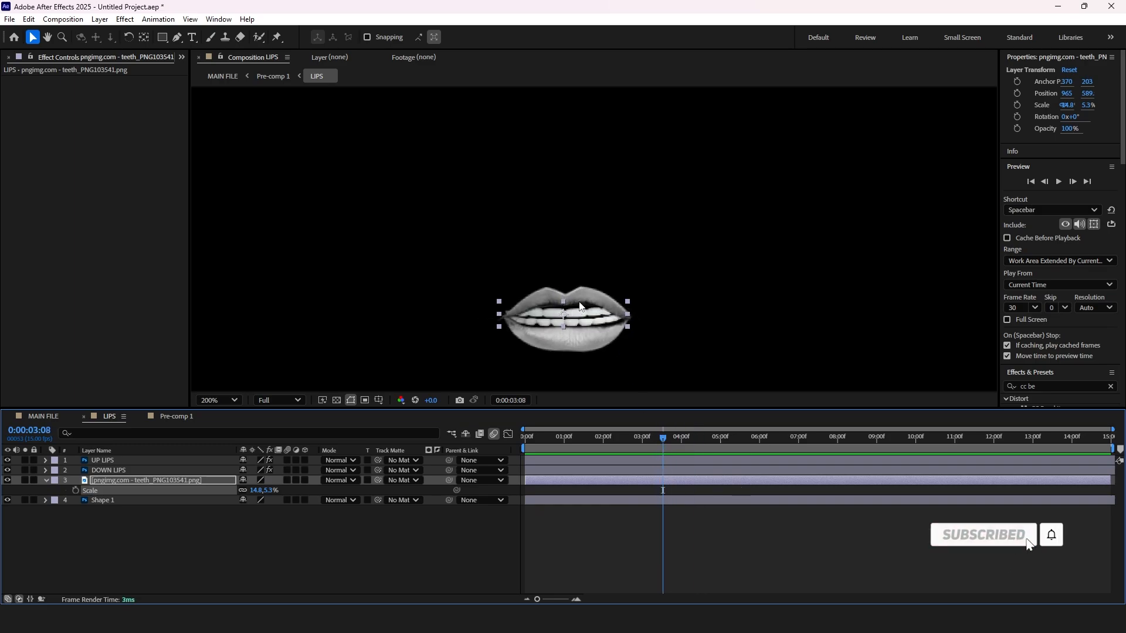
{"action": "scroll", "coordinate": [579, 303], "scroll_direction": "up", "scroll_amount": 2}
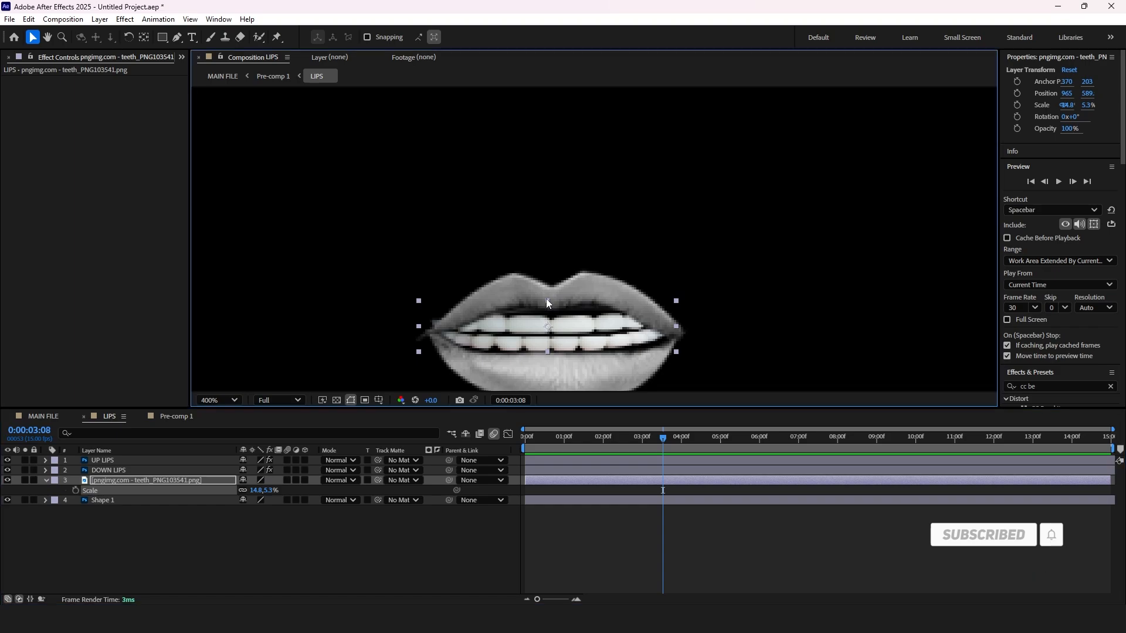
{"action": "left_click_drag", "start_coordinate": [546, 298], "coordinate": [552, 319]}
{"action": "left_click_drag", "start_coordinate": [678, 325], "coordinate": [670, 330]}
{"action": "left_click_drag", "start_coordinate": [543, 294], "coordinate": [550, 286]}
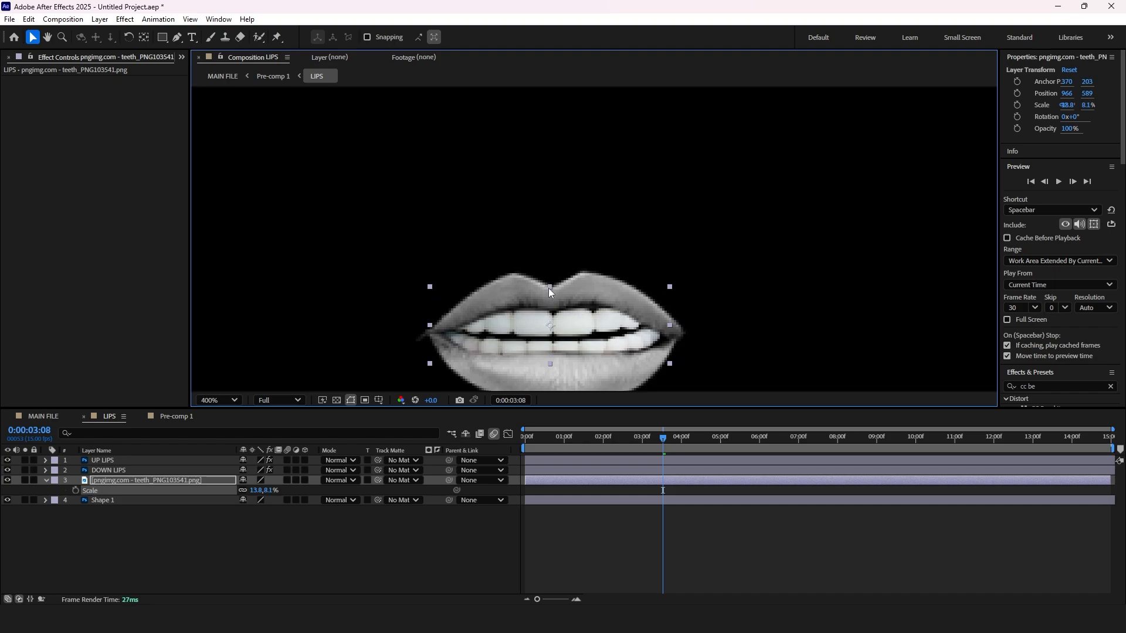
{"action": "left_click_drag", "start_coordinate": [551, 287], "coordinate": [550, 280]}
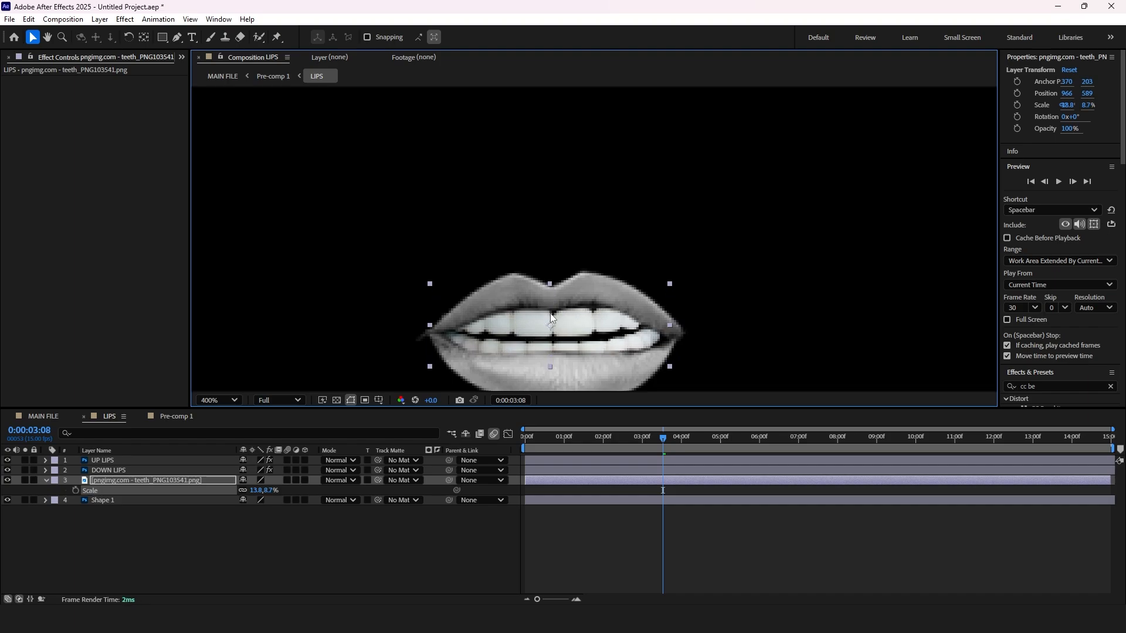
Raise and enlarge the teeth to Position 967, 585 with a Scale of 15.4, 9.5%.
{"action": "key", "text": "Up"}
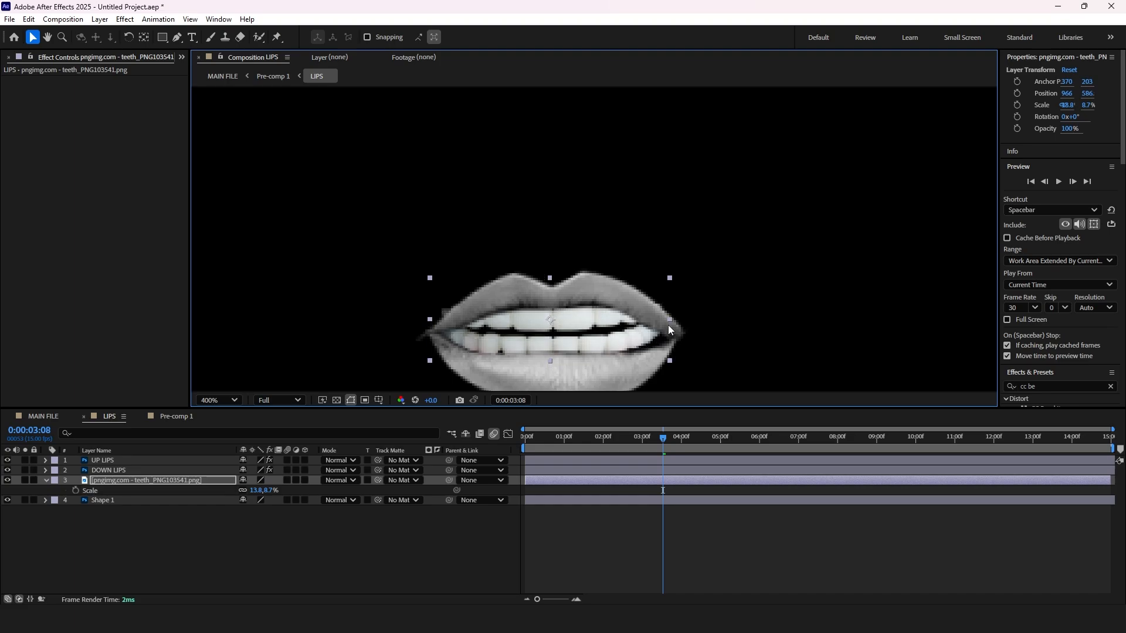
{"action": "left_click_drag", "start_coordinate": [670, 320], "coordinate": [684, 320]}
{"action": "left_click_drag", "start_coordinate": [549, 319], "coordinate": [551, 319]}
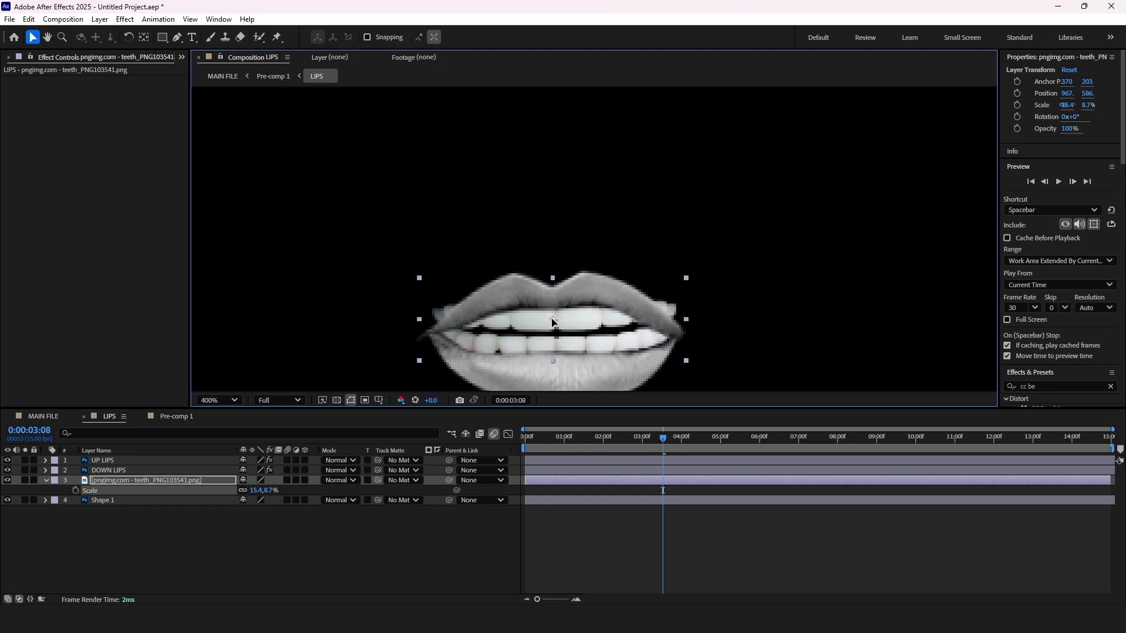
{"action": "left_click_drag", "start_coordinate": [553, 278], "coordinate": [553, 274]}
{"action": "left_click_drag", "start_coordinate": [553, 320], "coordinate": [553, 317]}
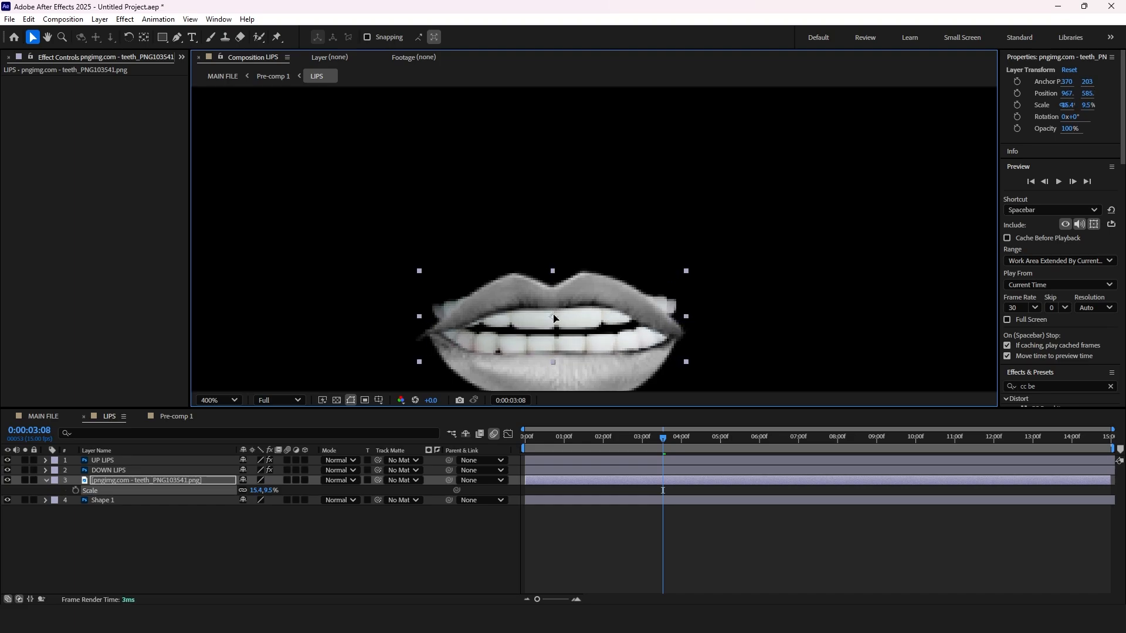
Set the Shape 1 layer as the track matte of the teeth layer.
{"action": "left_click", "coordinate": [144, 481]}
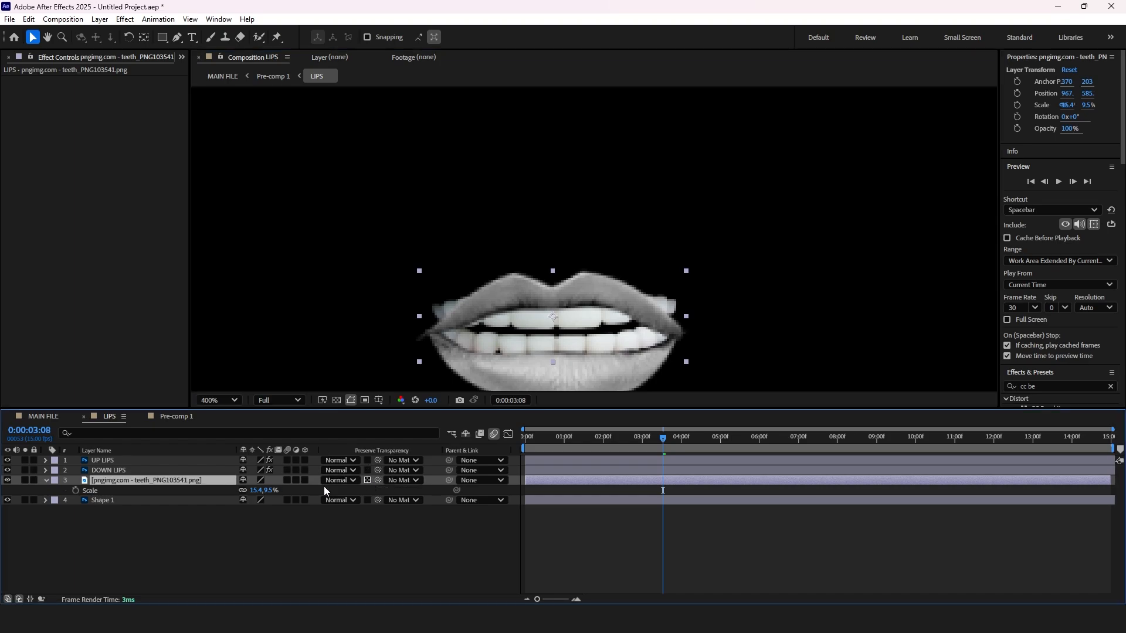
{"action": "left_click", "coordinate": [367, 500]}
{"action": "left_click", "coordinate": [367, 481]}
{"action": "left_click", "coordinate": [367, 500]}
{"action": "left_click", "coordinate": [381, 514]}
{"action": "left_click", "coordinate": [367, 480]}
{"action": "left_click_drag", "start_coordinate": [378, 480], "coordinate": [156, 504]}
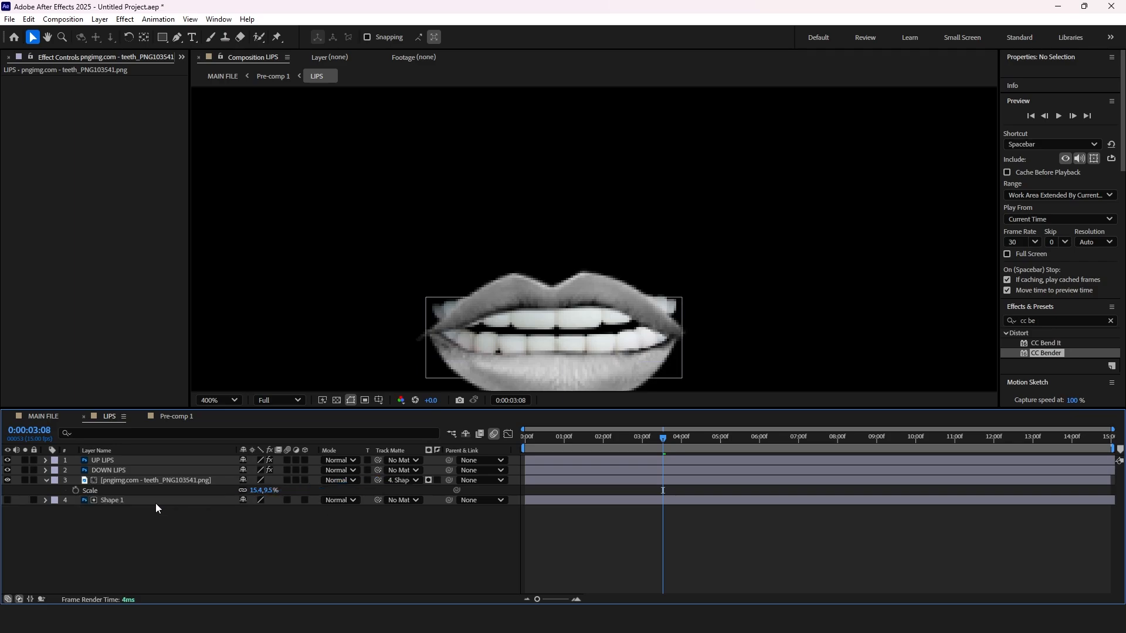
Return to the MAIN FILE composition and play it from the start to review the teeth in the mouth.
{"action": "left_click", "coordinate": [39, 416]}
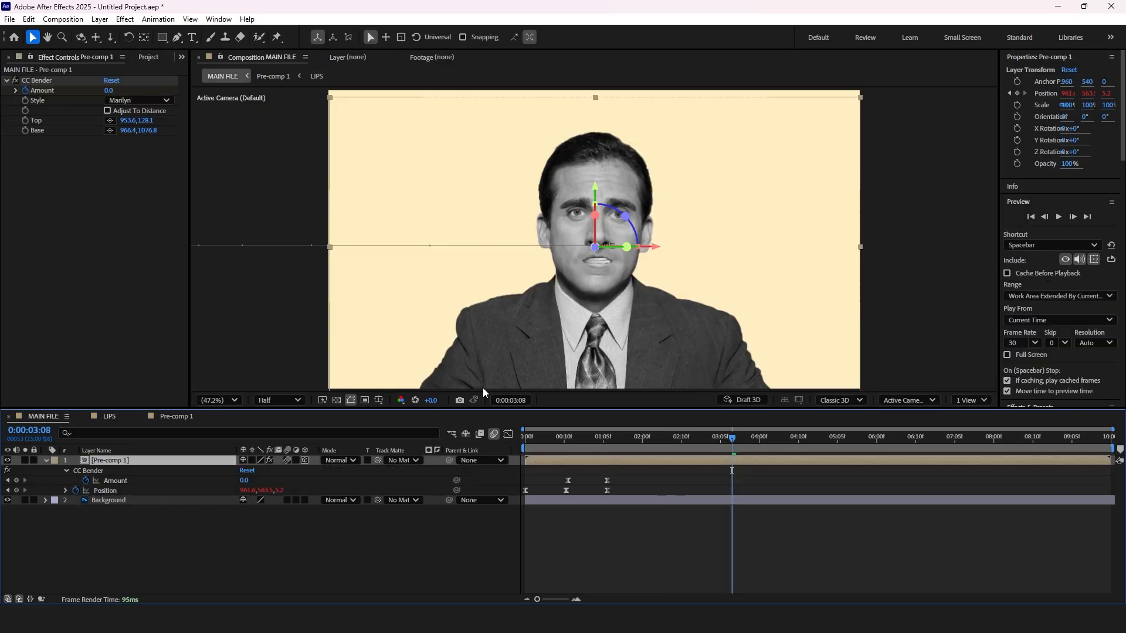
{"action": "left_click", "coordinate": [539, 438]}
{"action": "key", "text": "space"}
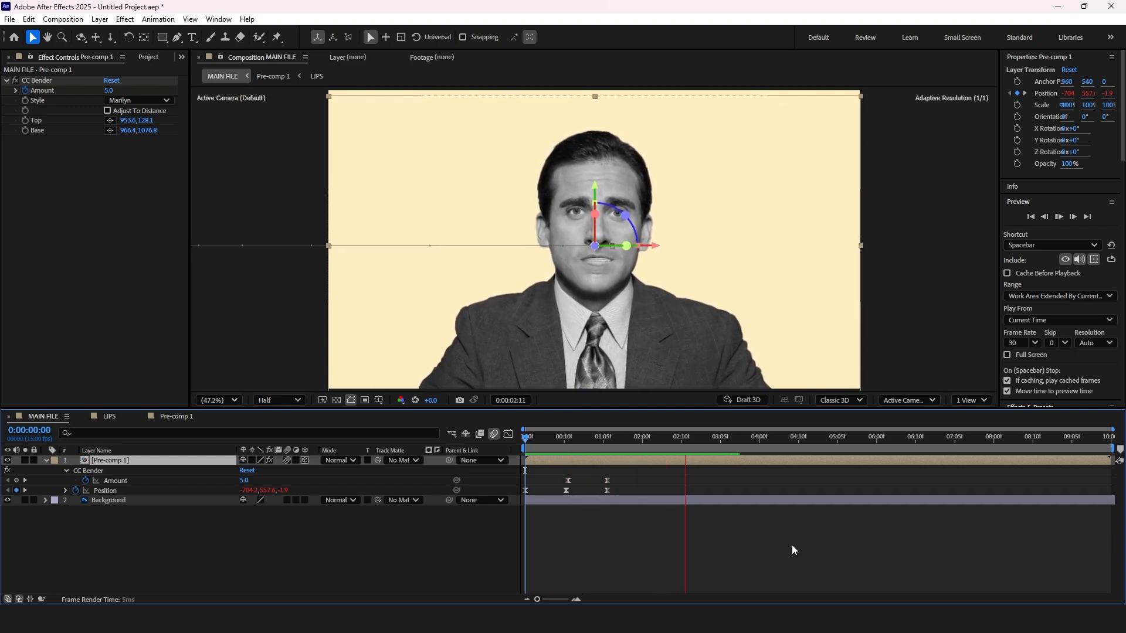
Inspect the mouth up to 0:00:02:08, then open the nested LIPS composition and make the Shape 1 layer visible.
{"action": "left_click", "coordinate": [663, 440]}
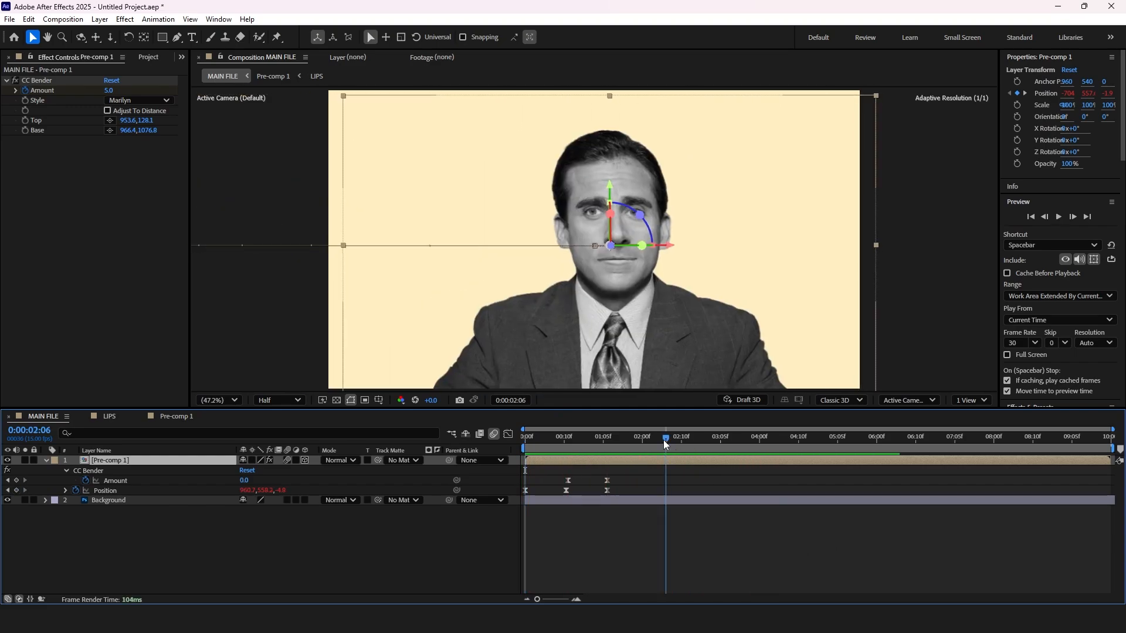
{"action": "scroll", "coordinate": [610, 263], "scroll_direction": "up", "scroll_amount": 3}
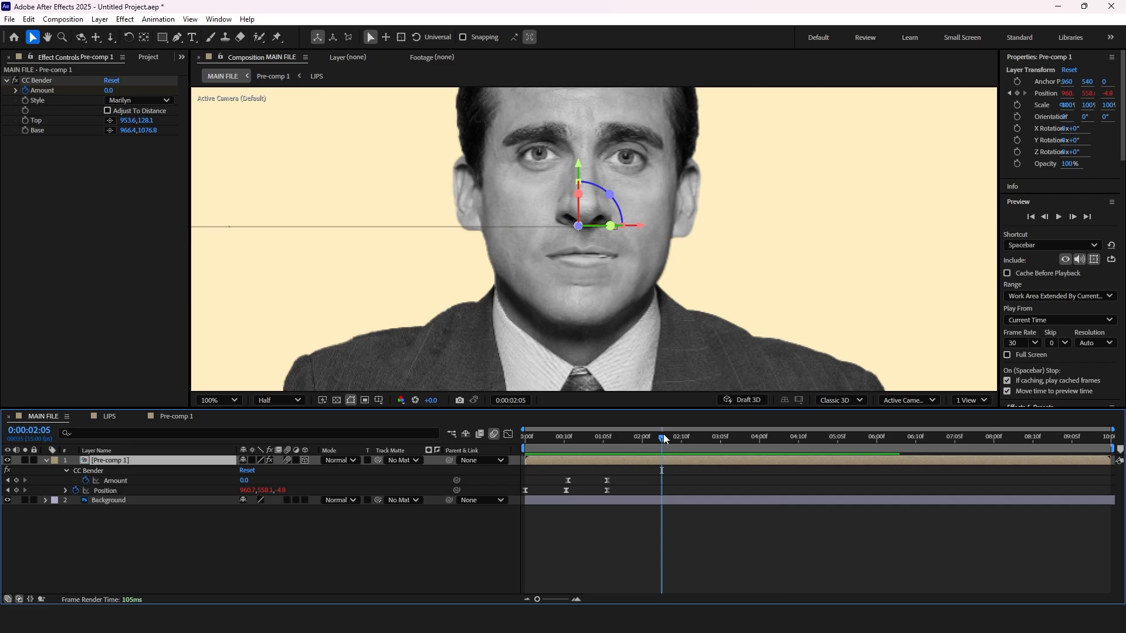
{"action": "left_click_drag", "start_coordinate": [663, 437], "coordinate": [674, 440]}
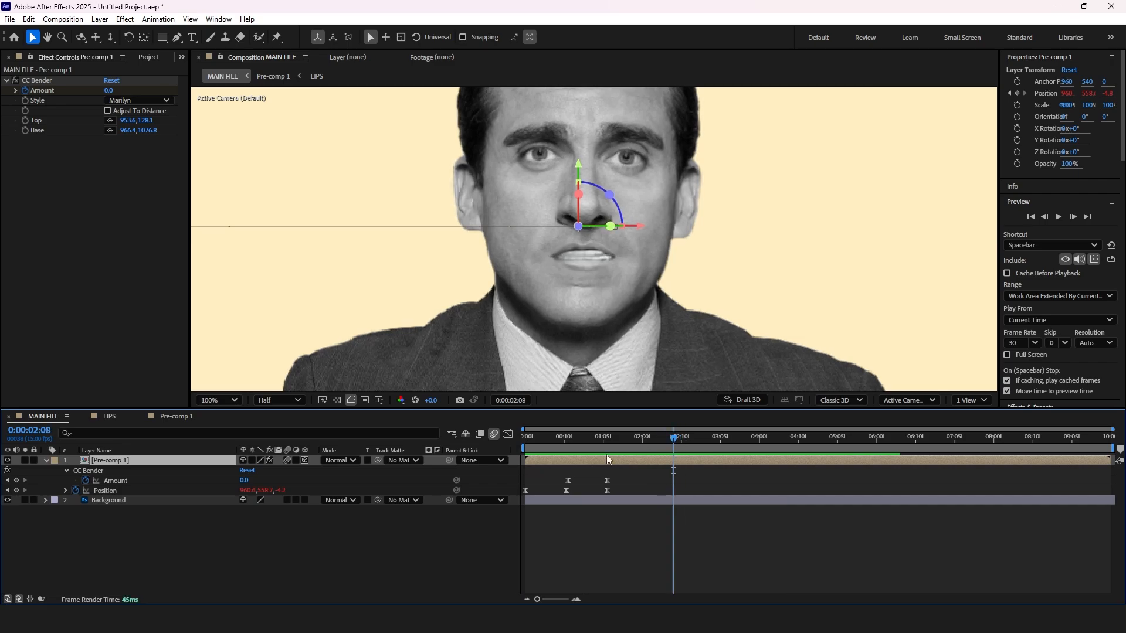
{"action": "double_click", "coordinate": [155, 461]}
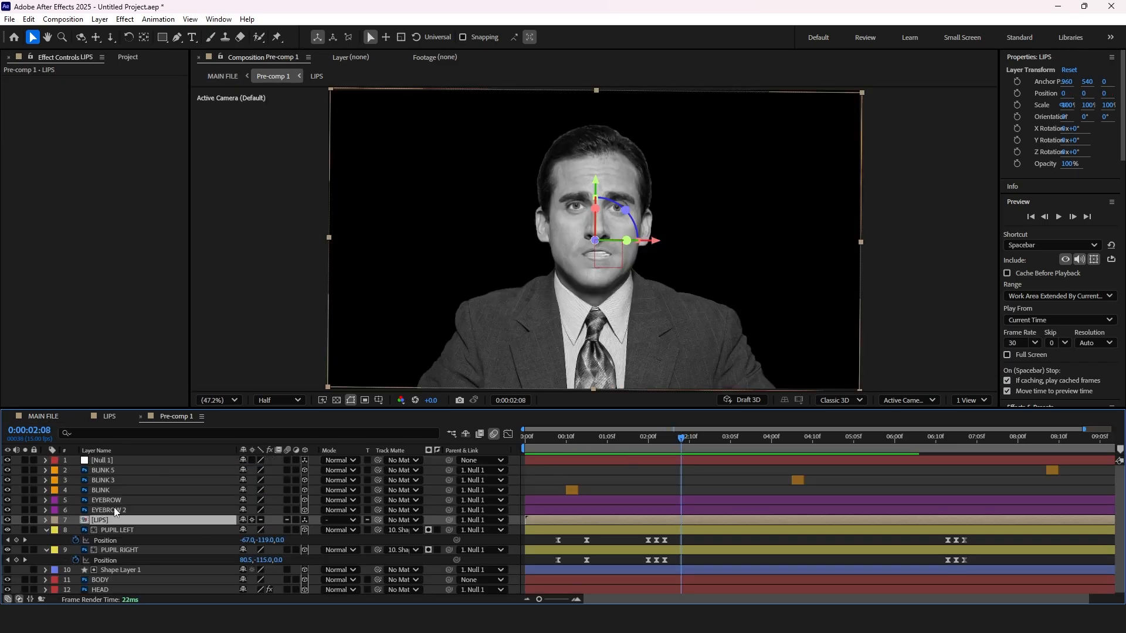
{"action": "double_click", "coordinate": [118, 519]}
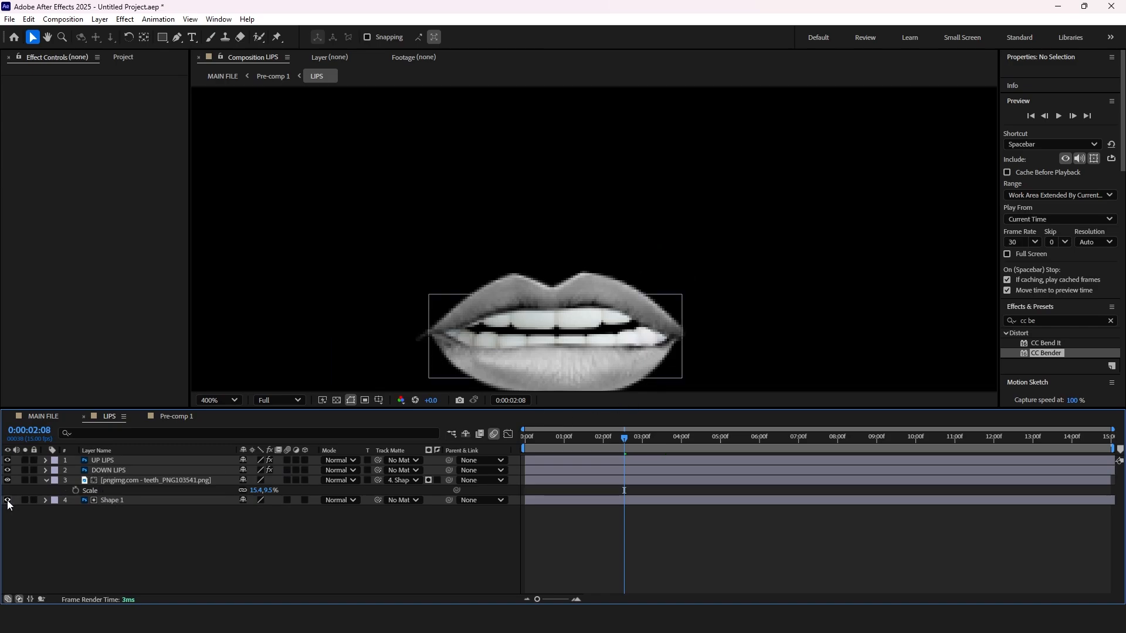
{"action": "left_click", "coordinate": [107, 501]}
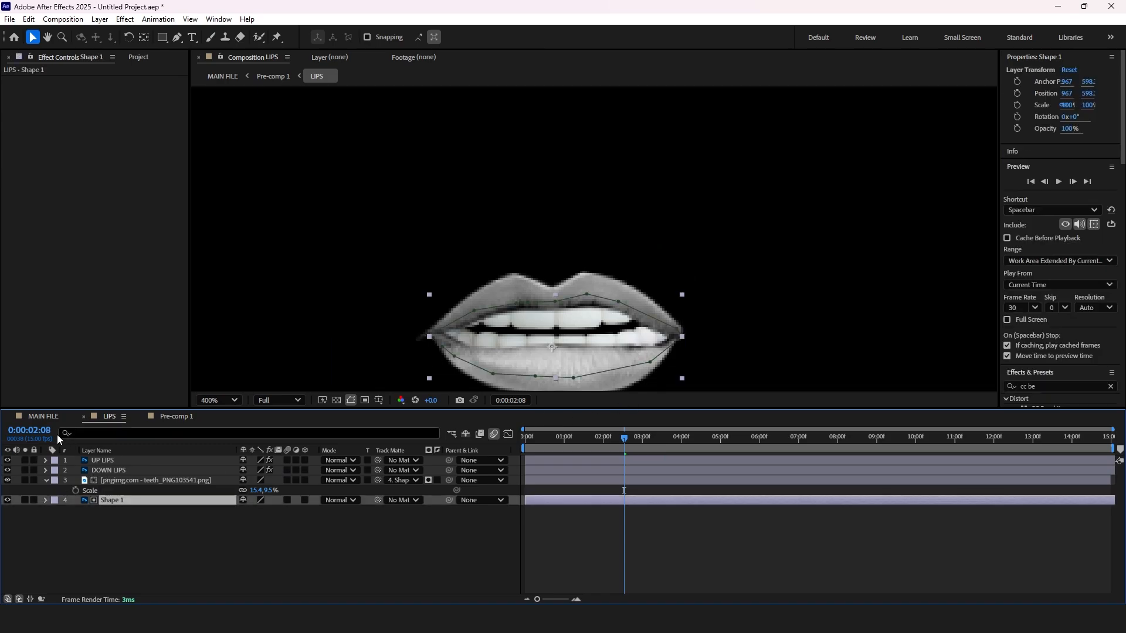
Go back to the MAIN FILE composition, fit it in the viewer and preview the mouth with the Shape 1 layer shown.
{"action": "left_click", "coordinate": [34, 416]}
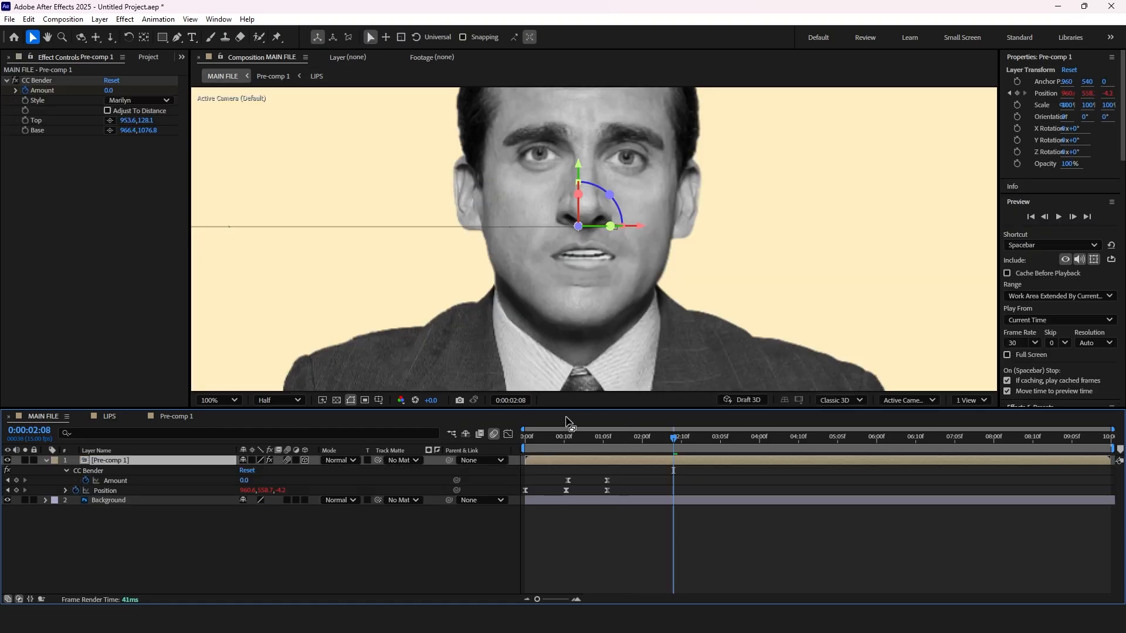
{"action": "left_click", "coordinate": [212, 404]}
{"action": "left_click", "coordinate": [214, 175]}
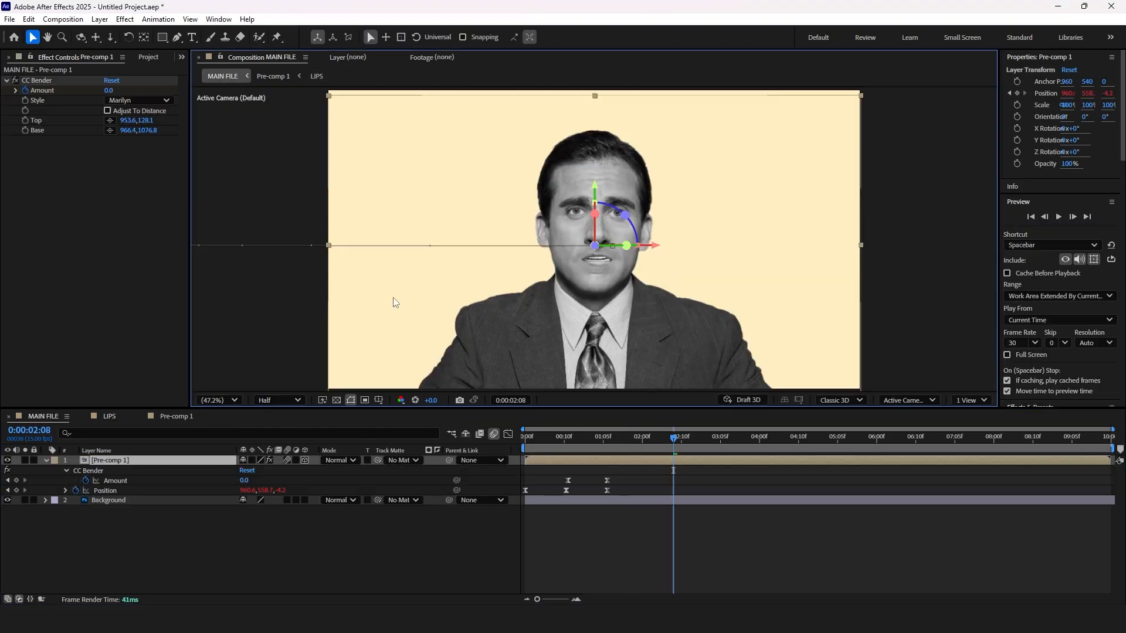
{"action": "left_click", "coordinate": [628, 520]}
{"action": "key", "text": "space"}
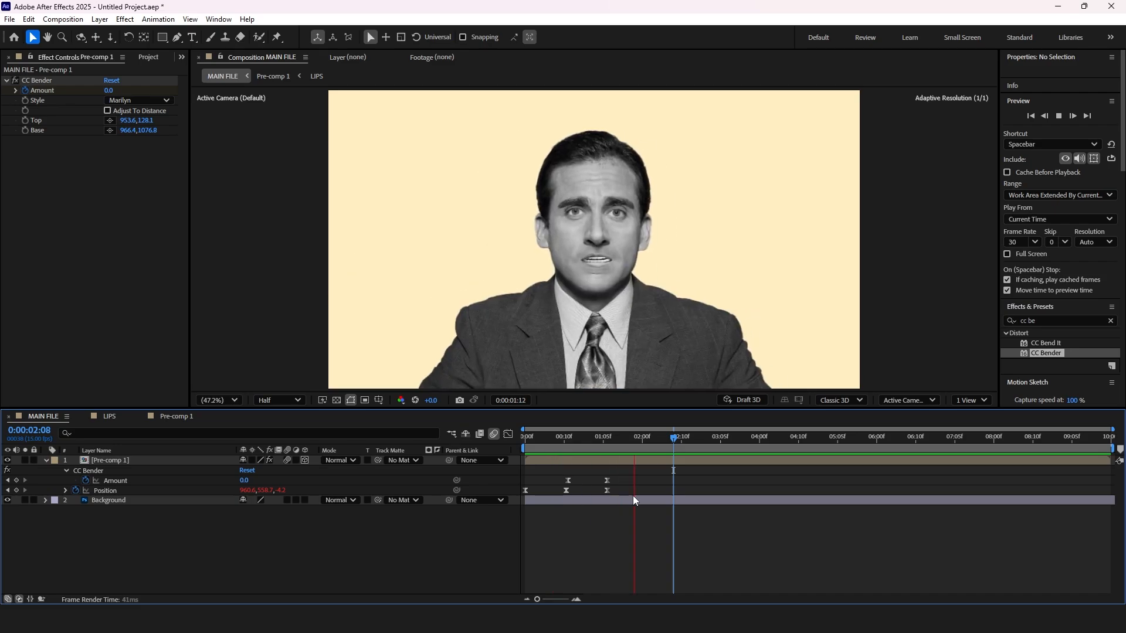
{"action": "key", "text": "space"}
In the LIPS composition at 0:00:03:08, reshape the teeth to a Scale of 14.4, 10.3% at Position 969, 586.
{"action": "double_click", "coordinate": [680, 462]}
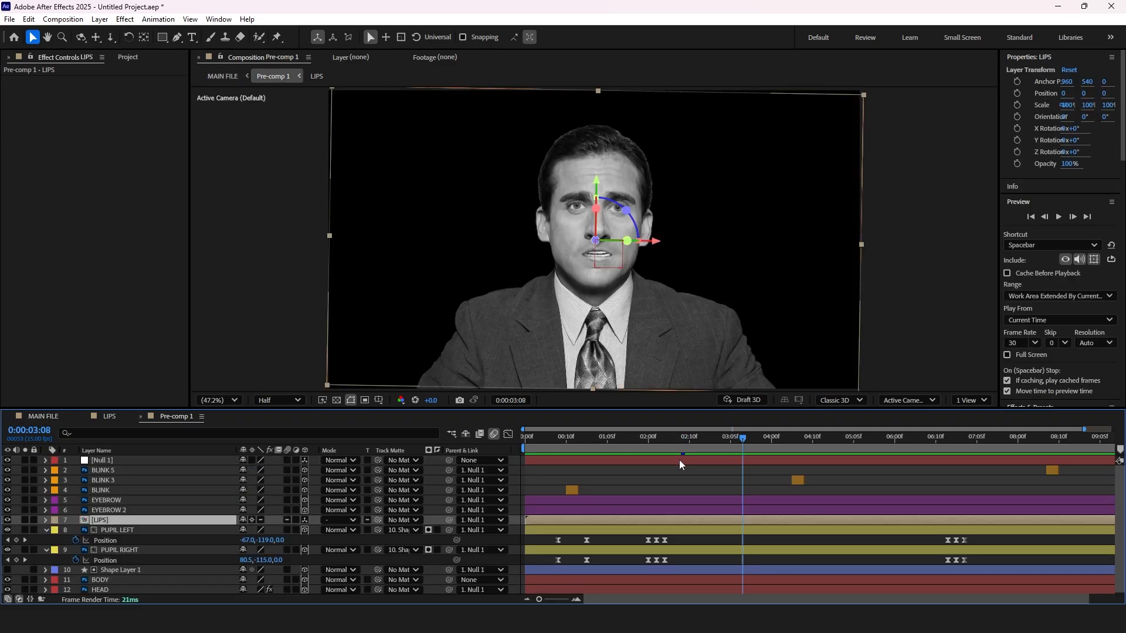
{"action": "double_click", "coordinate": [128, 519]}
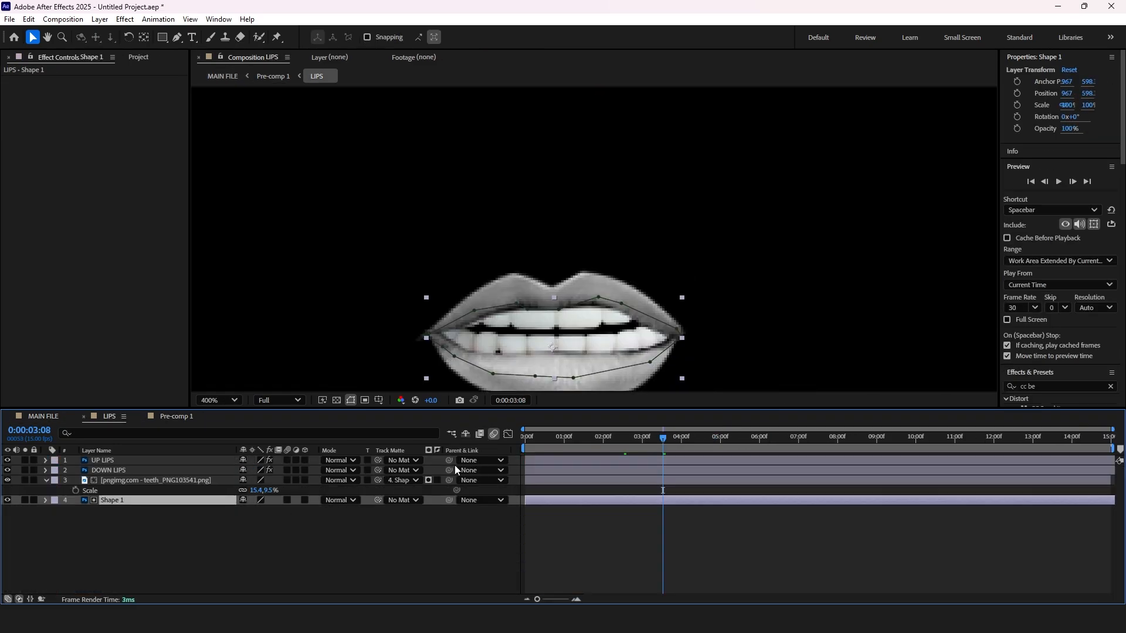
{"action": "left_click", "coordinate": [123, 480]}
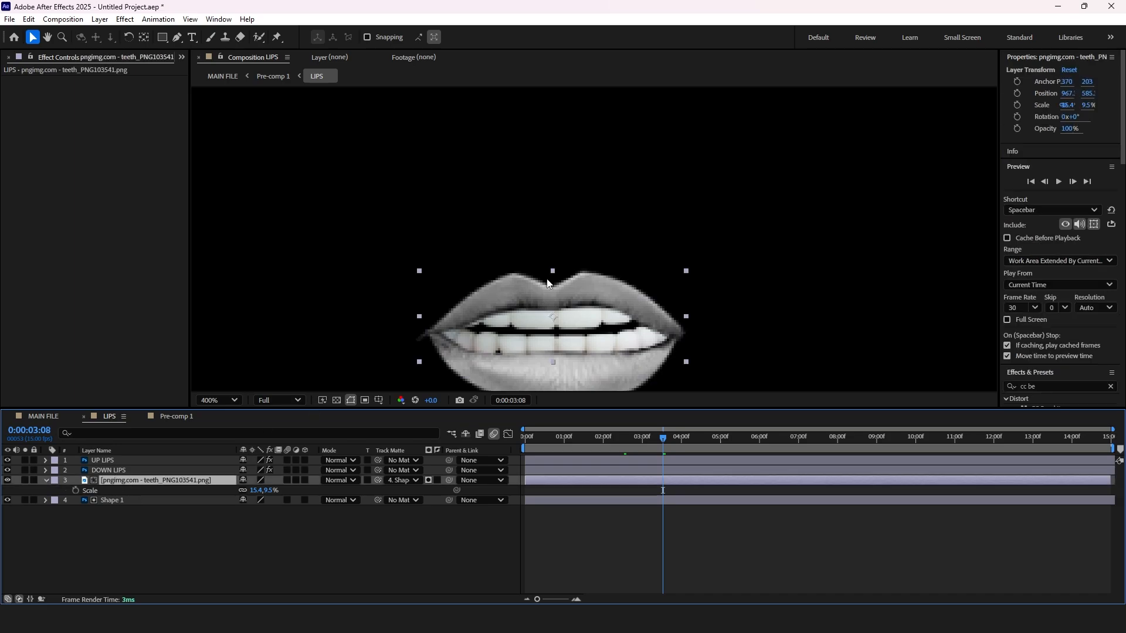
{"action": "left_click_drag", "start_coordinate": [553, 271], "coordinate": [560, 305]}
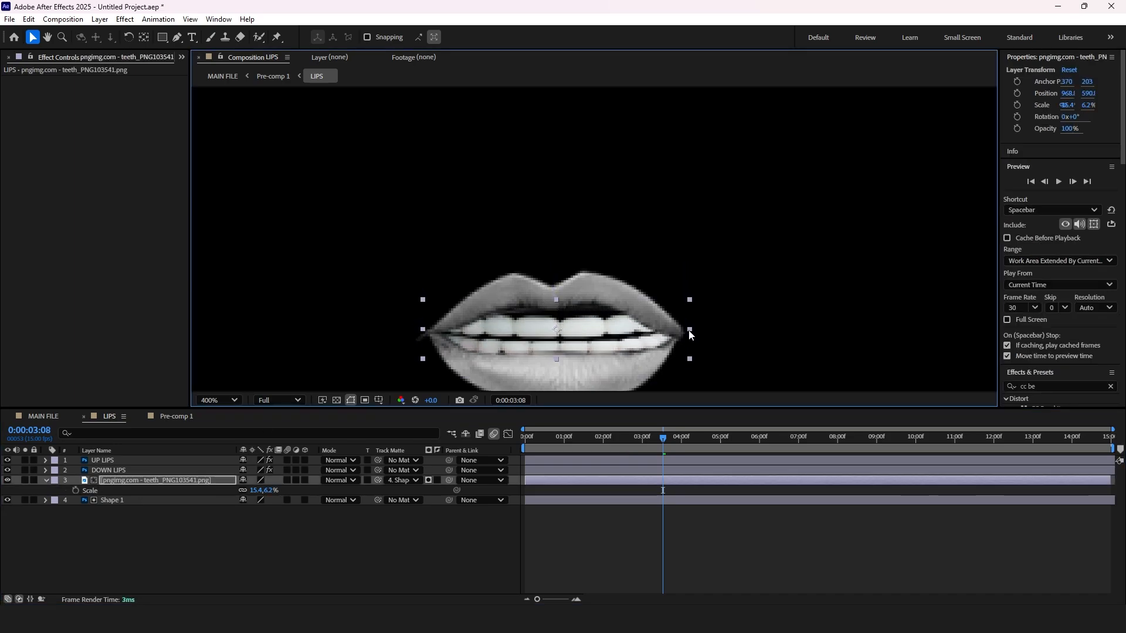
{"action": "left_click_drag", "start_coordinate": [689, 332], "coordinate": [681, 330]}
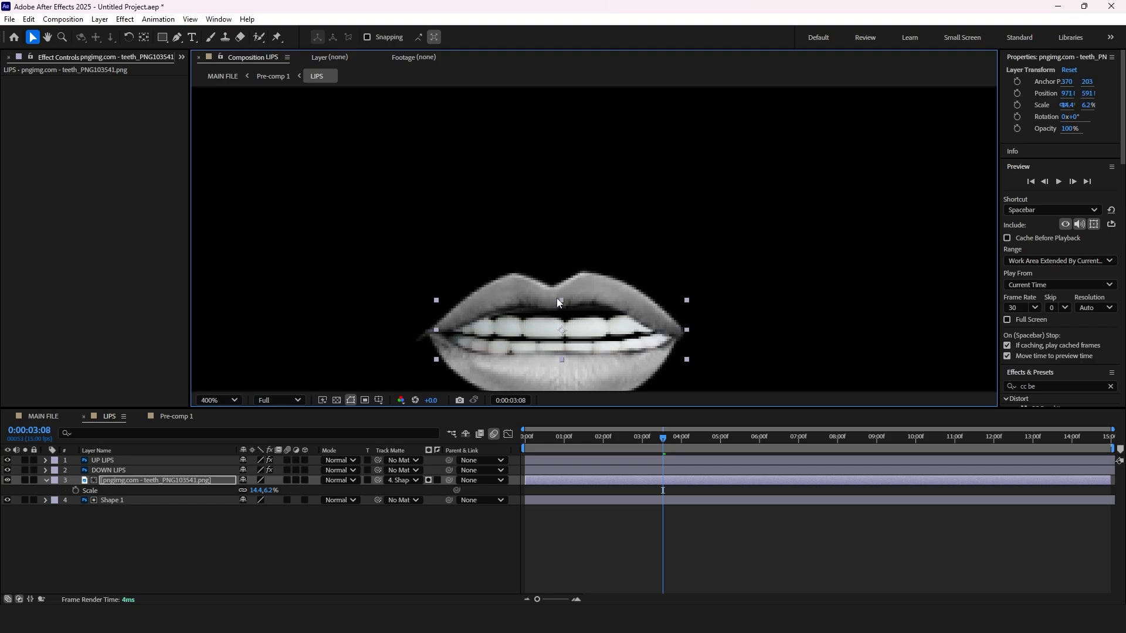
{"action": "left_click_drag", "start_coordinate": [554, 302], "coordinate": [557, 285]}
{"action": "left_click_drag", "start_coordinate": [557, 357], "coordinate": [558, 367]}
{"action": "key", "text": "Up"}
{"action": "left_click_drag", "start_coordinate": [555, 319], "coordinate": [555, 322]}
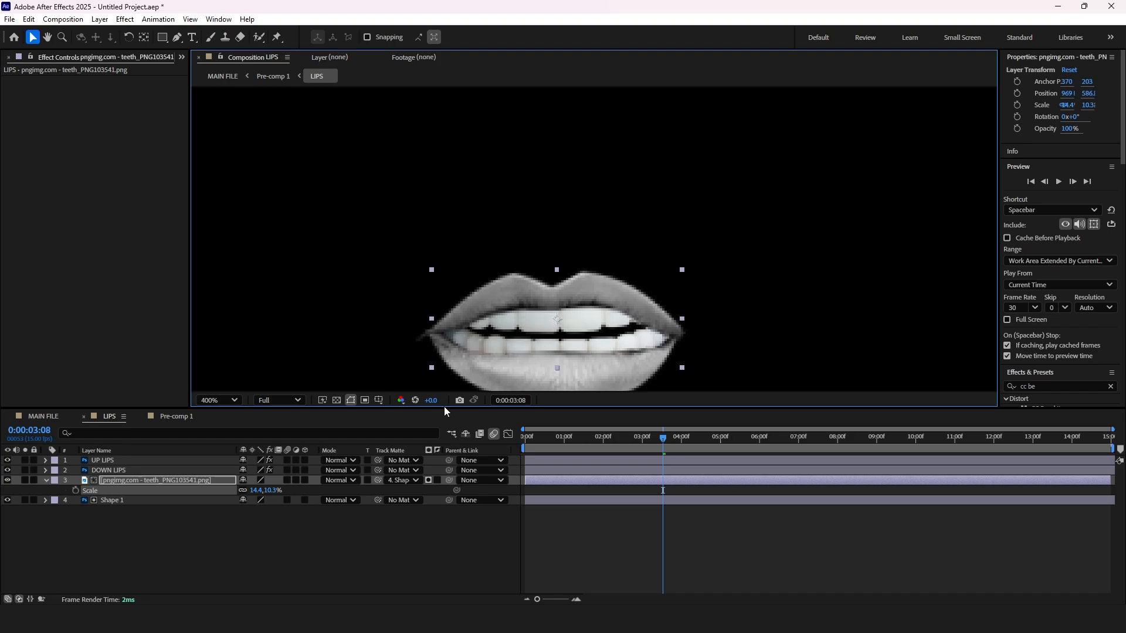
Play the MAIN FILE composition from the first frame to check the resized teeth.
{"action": "left_click", "coordinate": [51, 416]}
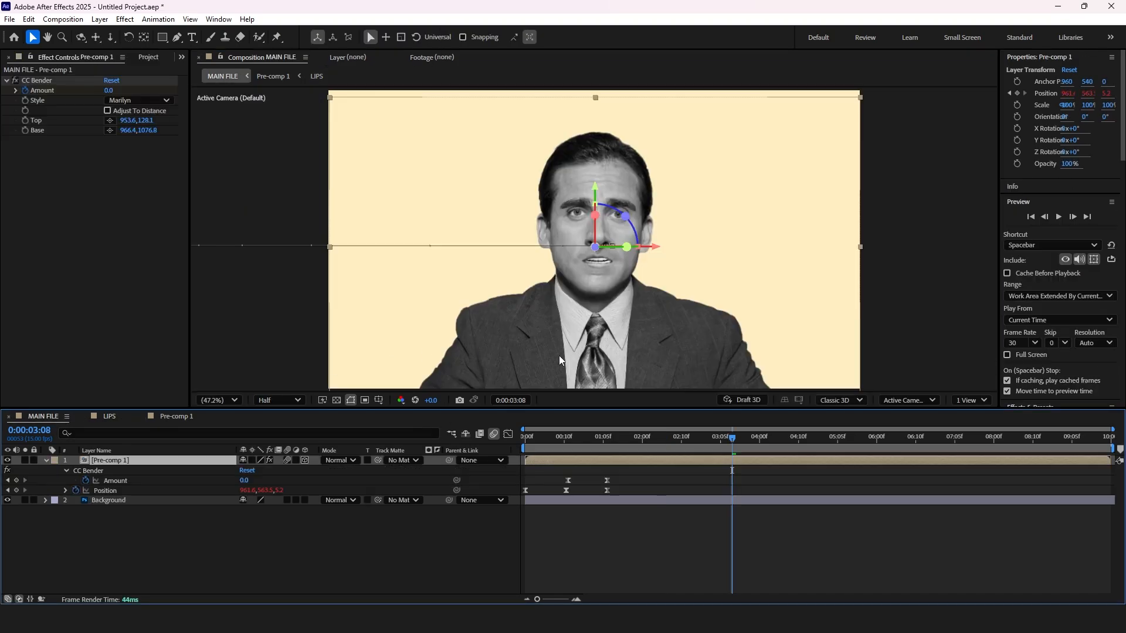
{"action": "left_click", "coordinate": [536, 437]}
{"action": "left_click", "coordinate": [665, 533]}
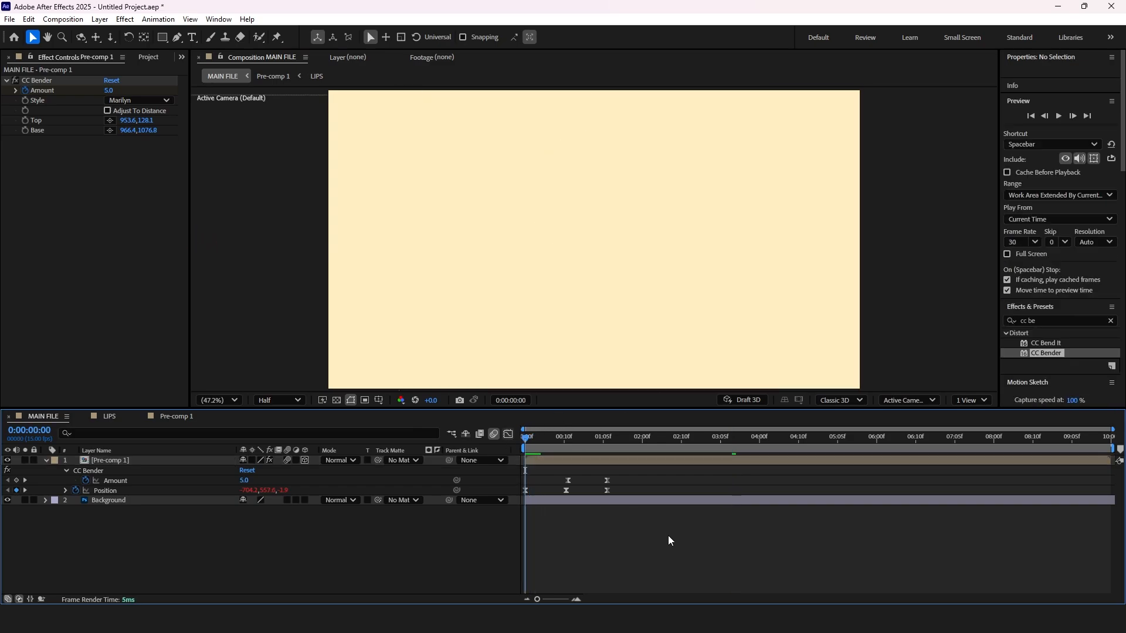
{"action": "key", "text": "space"}
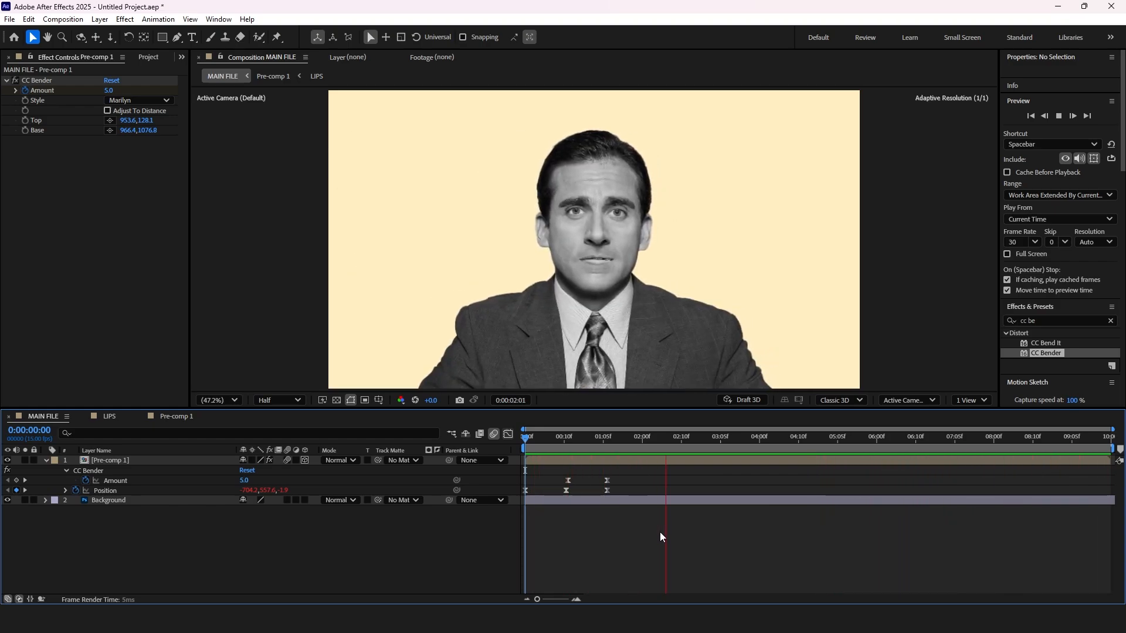
{"action": "key", "text": "space"}
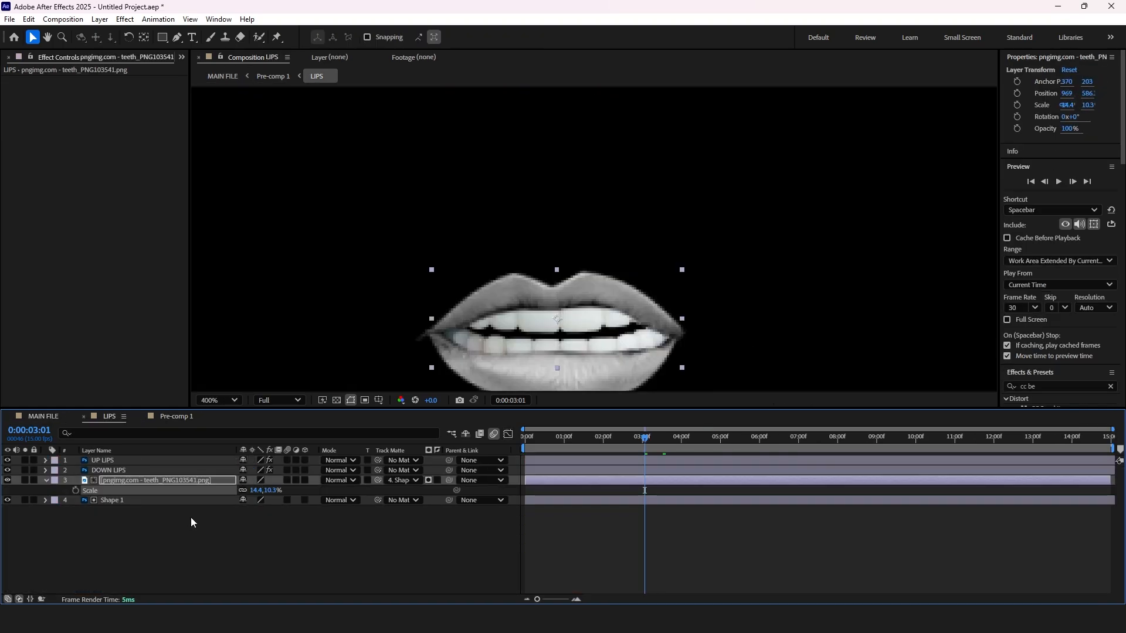
In the LIPS composition, solo the teeth layer and duplicate it.
{"action": "left_click", "coordinate": [354, 531]}
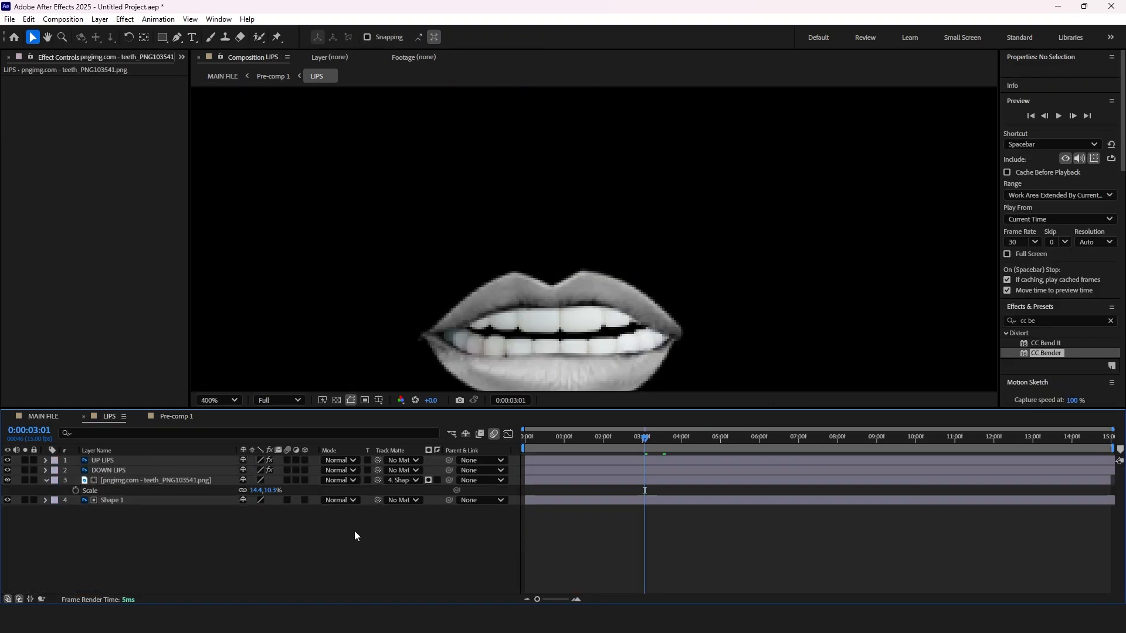
{"action": "left_click", "coordinate": [52, 480]}
{"action": "left_click", "coordinate": [24, 480]}
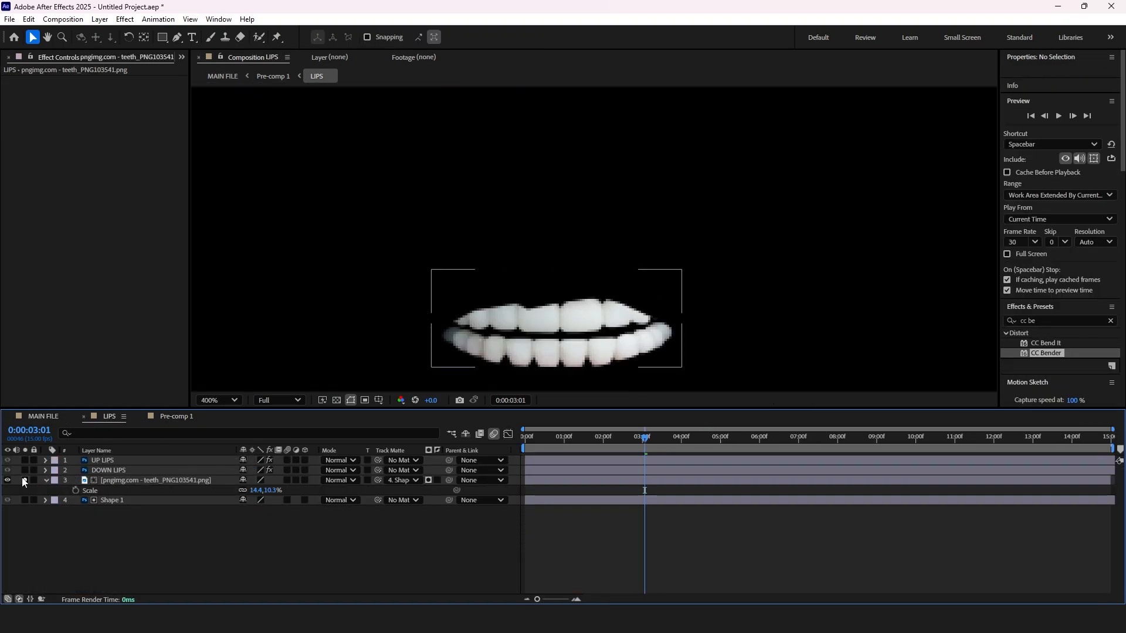
{"action": "left_click", "coordinate": [178, 482]}
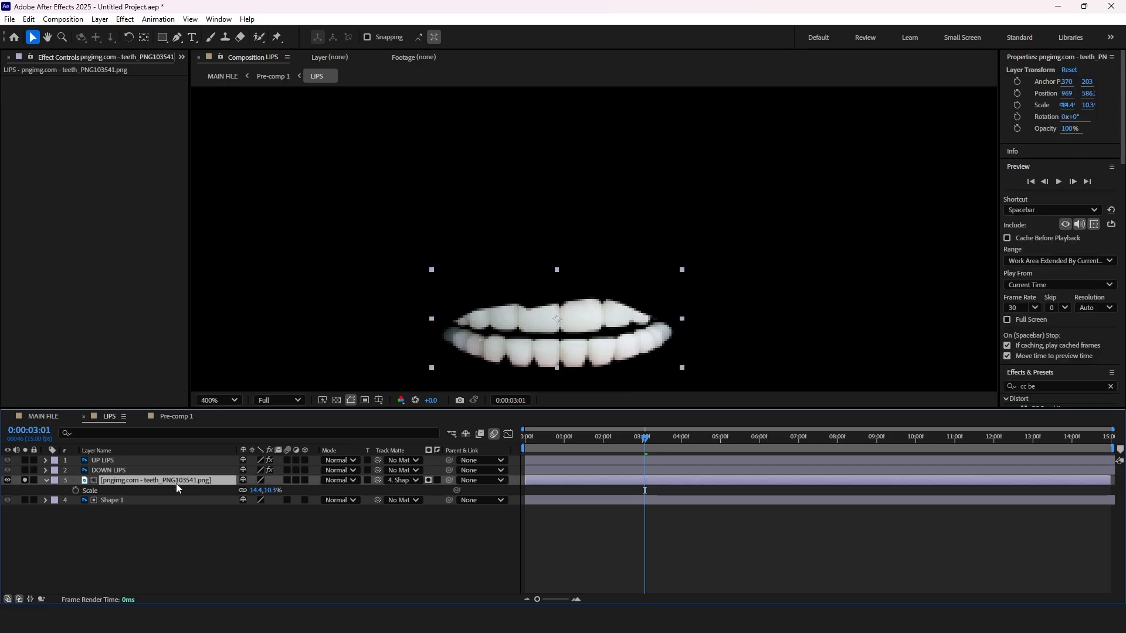
{"action": "key", "text": "ctrl+d"}
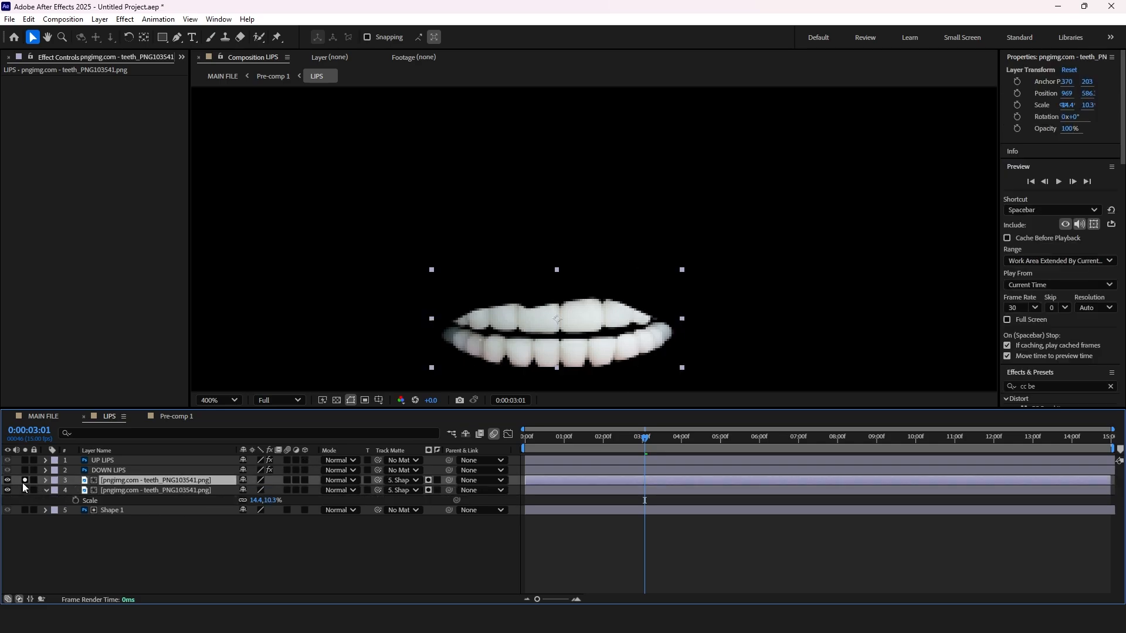
Solo the lower of the two teeth layers and draw a closed Pen mask around only the bottom row of teeth.
{"action": "left_click", "coordinate": [24, 481]}
{"action": "left_click", "coordinate": [25, 490]}
{"action": "left_click", "coordinate": [141, 492]}
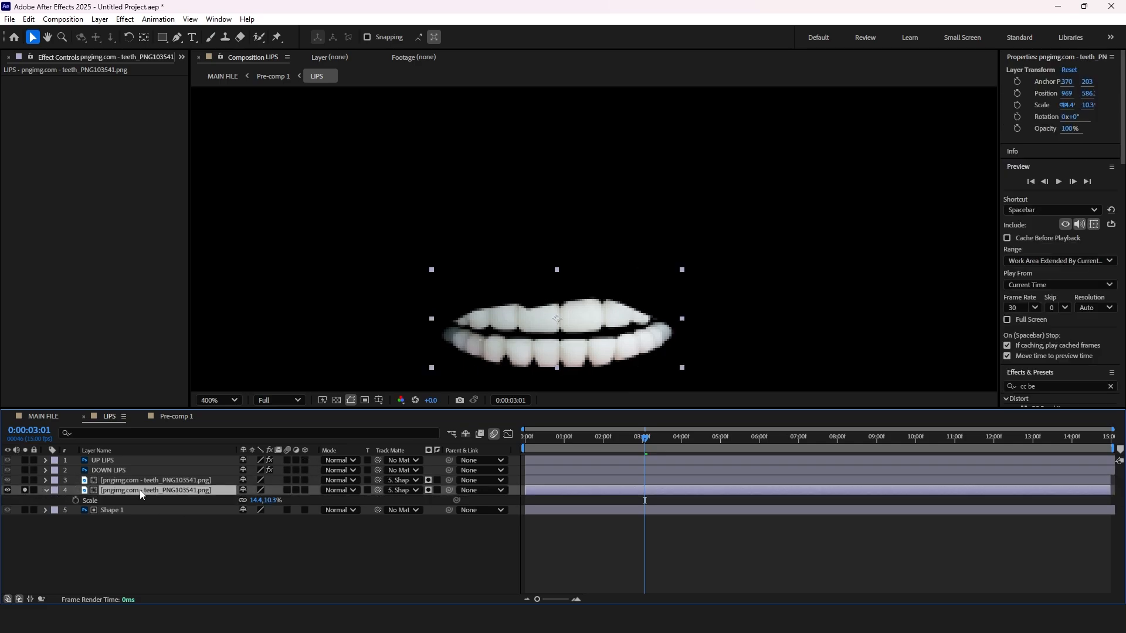
{"action": "left_click", "coordinate": [178, 37]}
{"action": "left_click", "coordinate": [433, 339]}
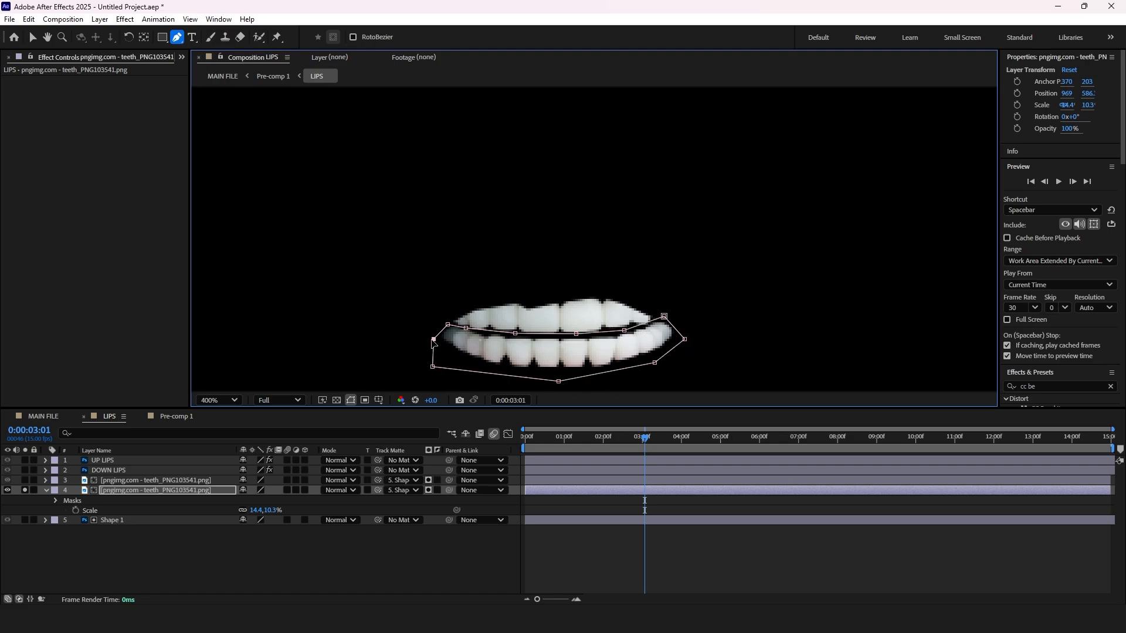
{"action": "left_click", "coordinate": [434, 340]}
{"action": "left_click", "coordinate": [135, 489]}
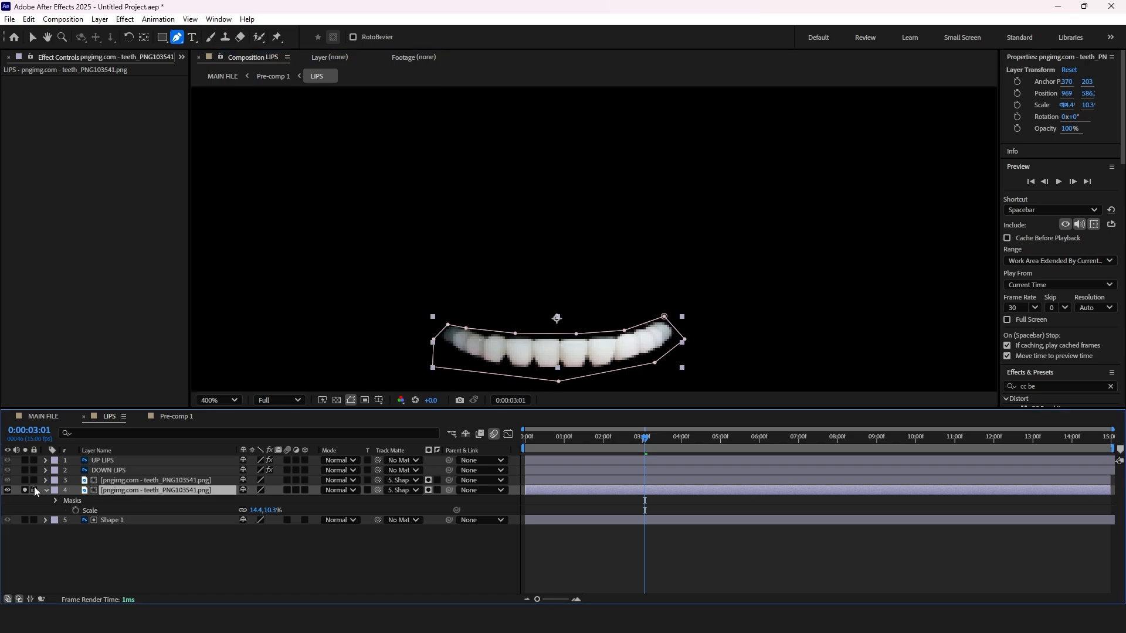
Solo the upper teeth layer, draw a closed Pen mask around only the top row of teeth, and show all layers again.
{"action": "left_click", "coordinate": [25, 491]}
{"action": "left_click", "coordinate": [25, 480]}
{"action": "left_click", "coordinate": [149, 481]}
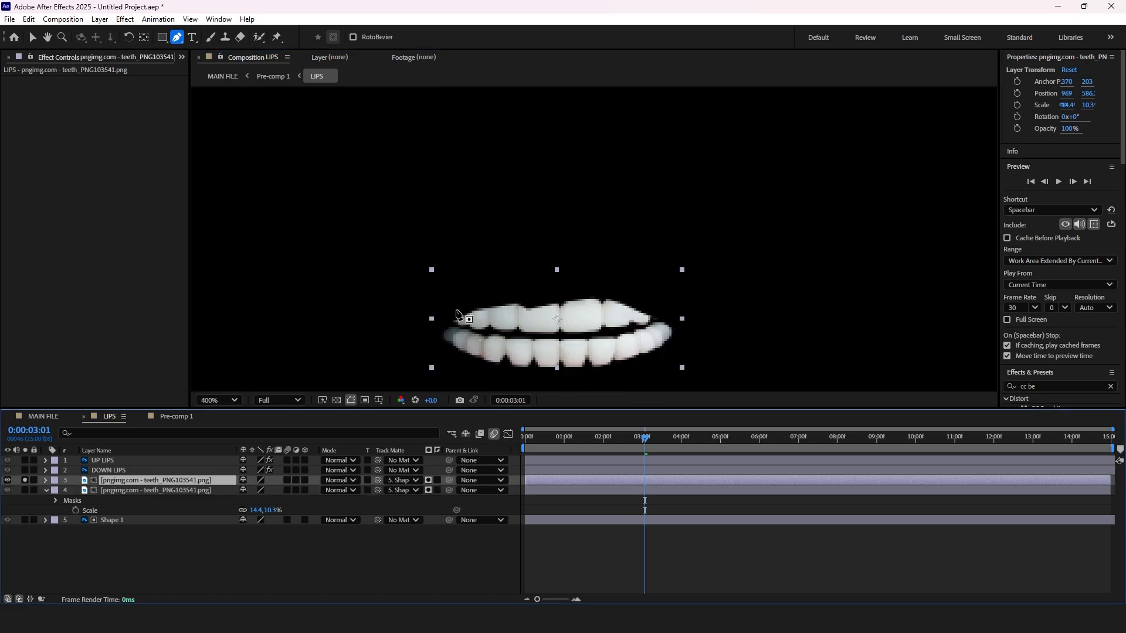
{"action": "left_click", "coordinate": [453, 300]}
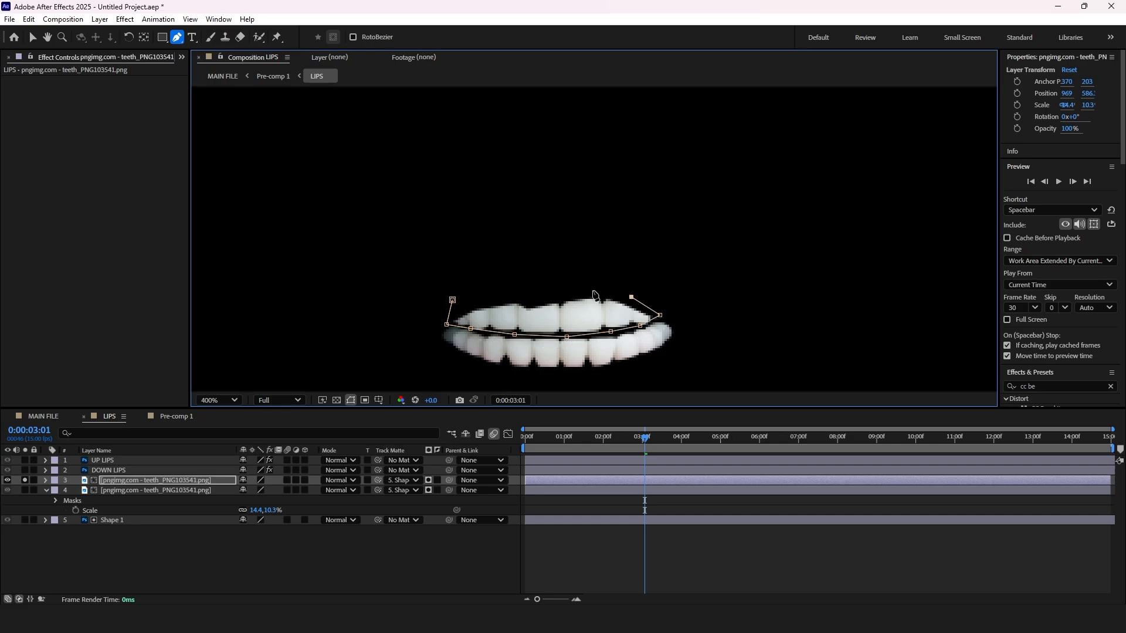
{"action": "left_click", "coordinate": [452, 300]}
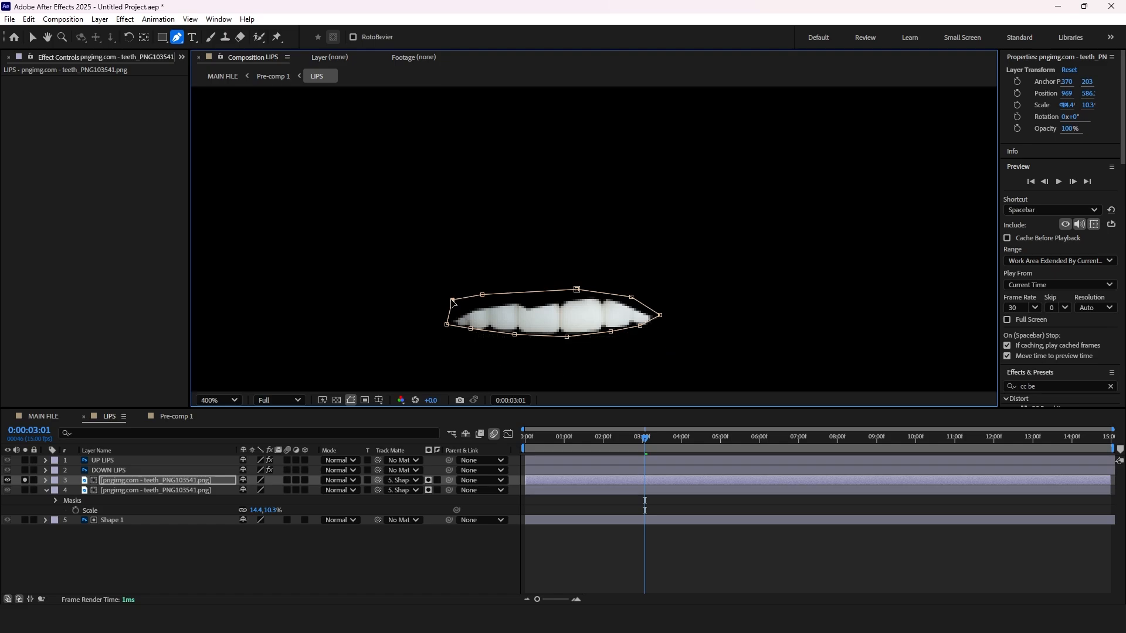
{"action": "left_click", "coordinate": [19, 487]}
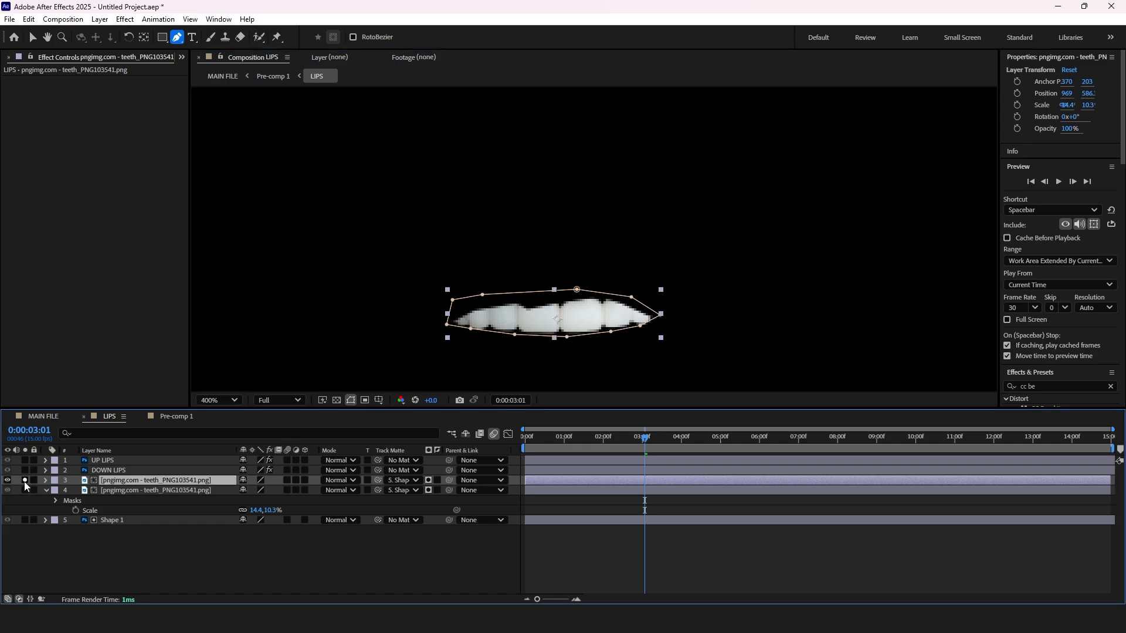
{"action": "left_click", "coordinate": [24, 480]}
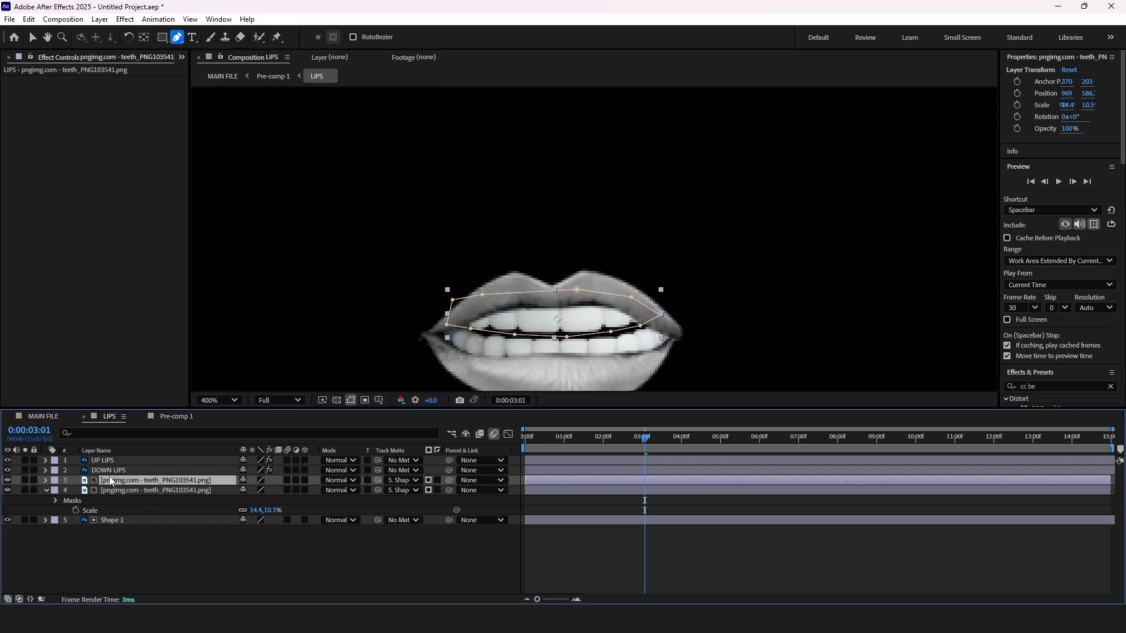
Spread the rows apart by moving the upper teeth to a Y position of 582 and the lower teeth to 589.
{"action": "key", "text": "v"}
{"action": "key", "text": "Up"}
{"action": "key", "text": "Up"}
{"action": "key", "text": "Up"}
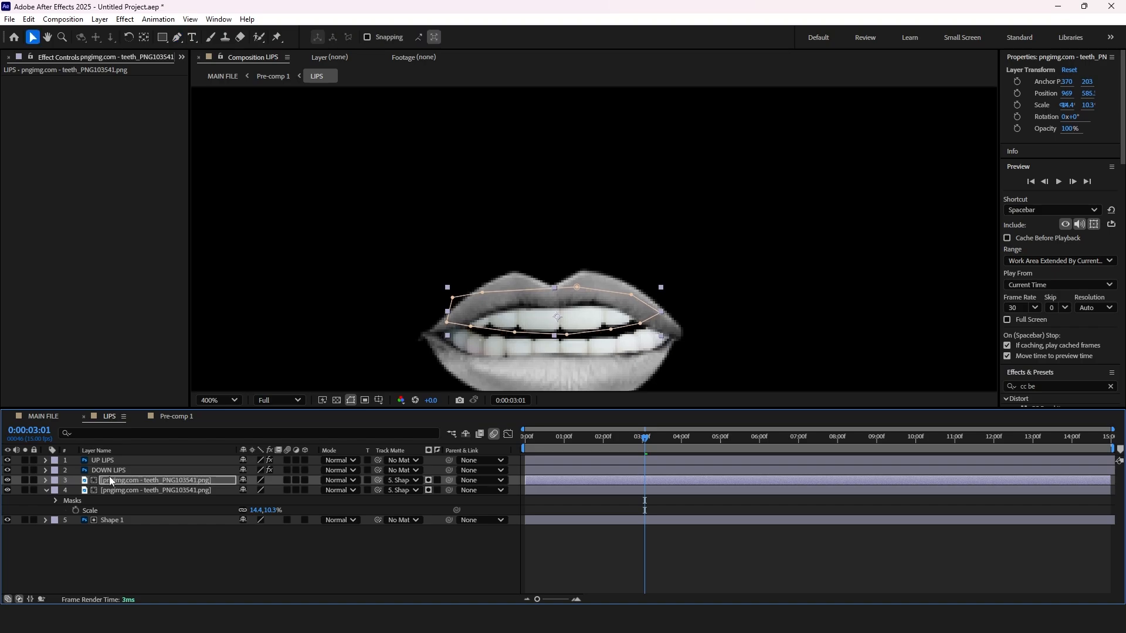
{"action": "key", "text": "Up"}
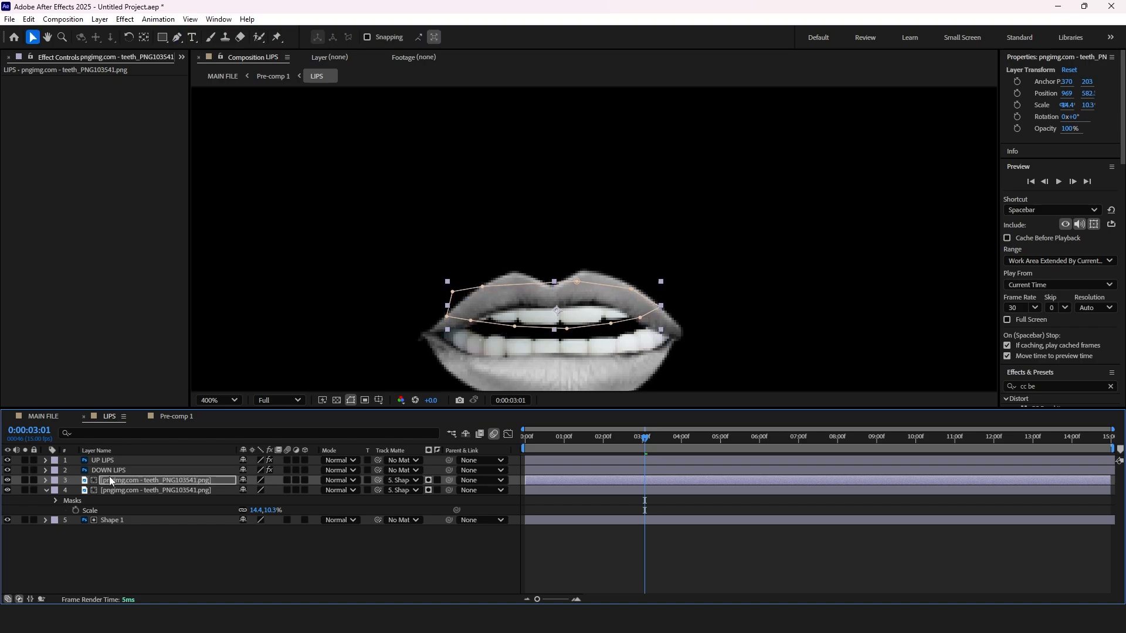
{"action": "left_click", "coordinate": [116, 489]}
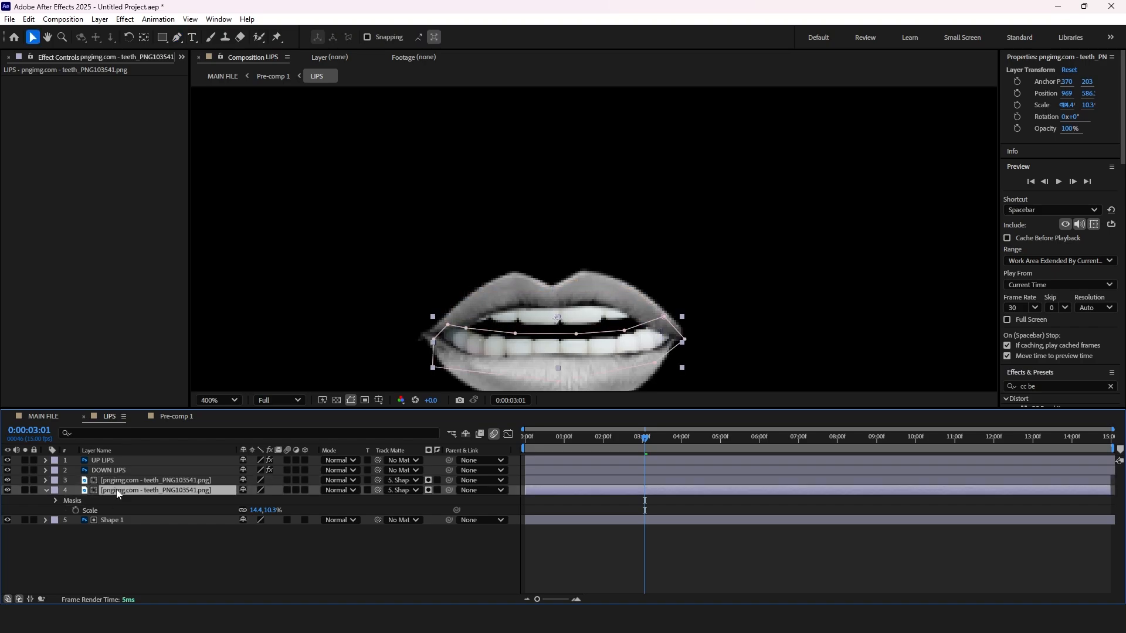
{"action": "key", "text": "Down"}
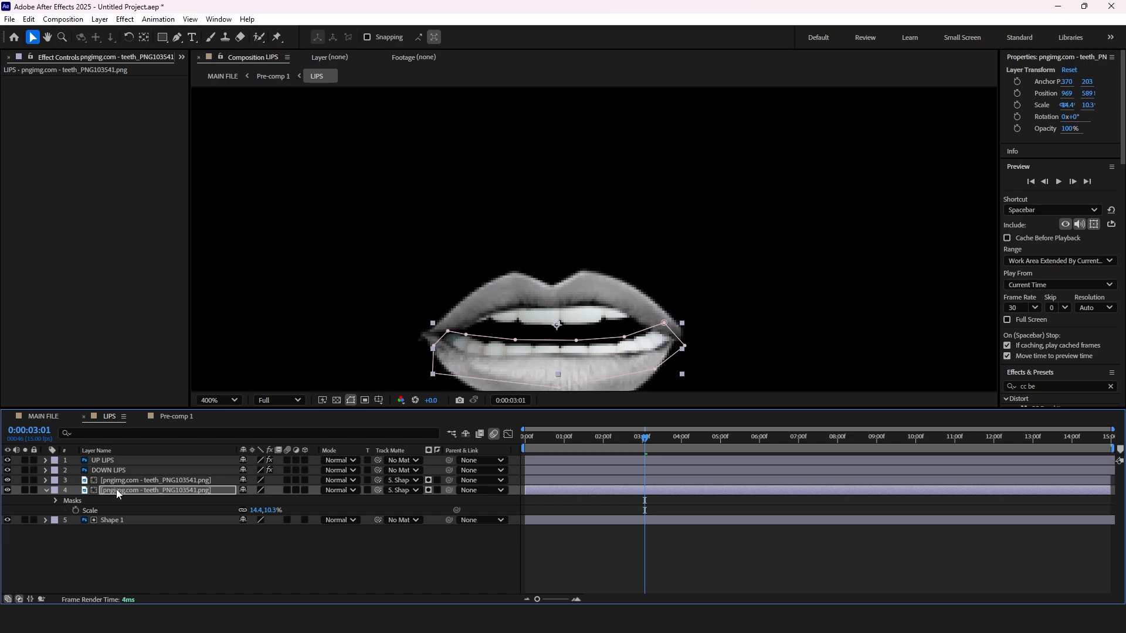
Preview the MAIN FILE composition from the start and examine the mouth up close between 0:00:03:14 and 0:00:05:01.
{"action": "left_click", "coordinate": [49, 414]}
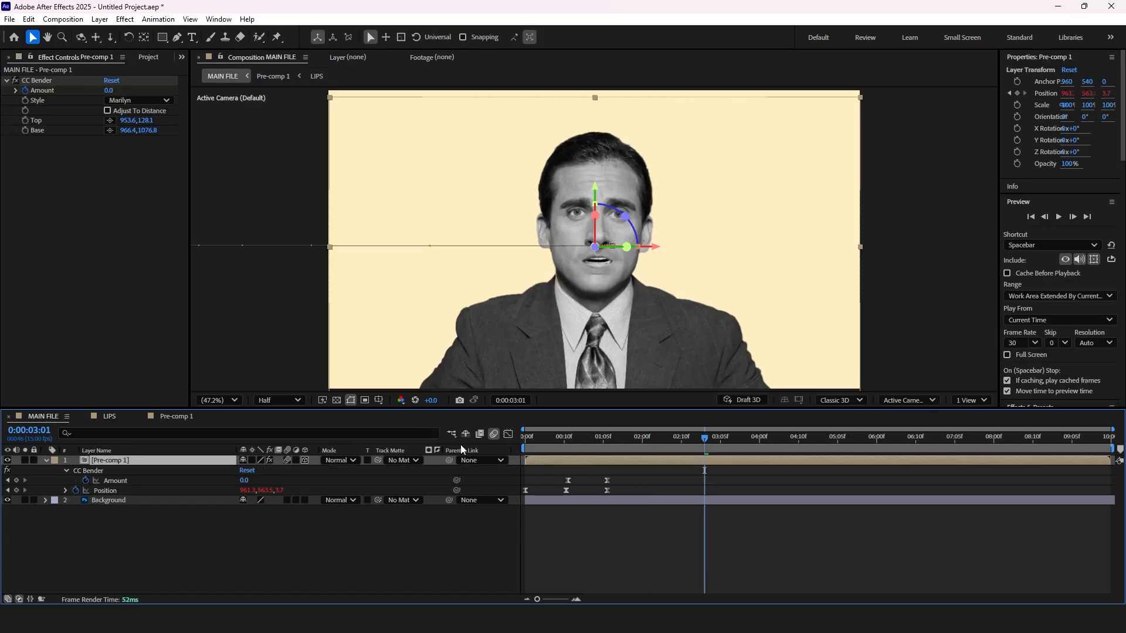
{"action": "left_click_drag", "start_coordinate": [640, 441], "coordinate": [505, 445]}
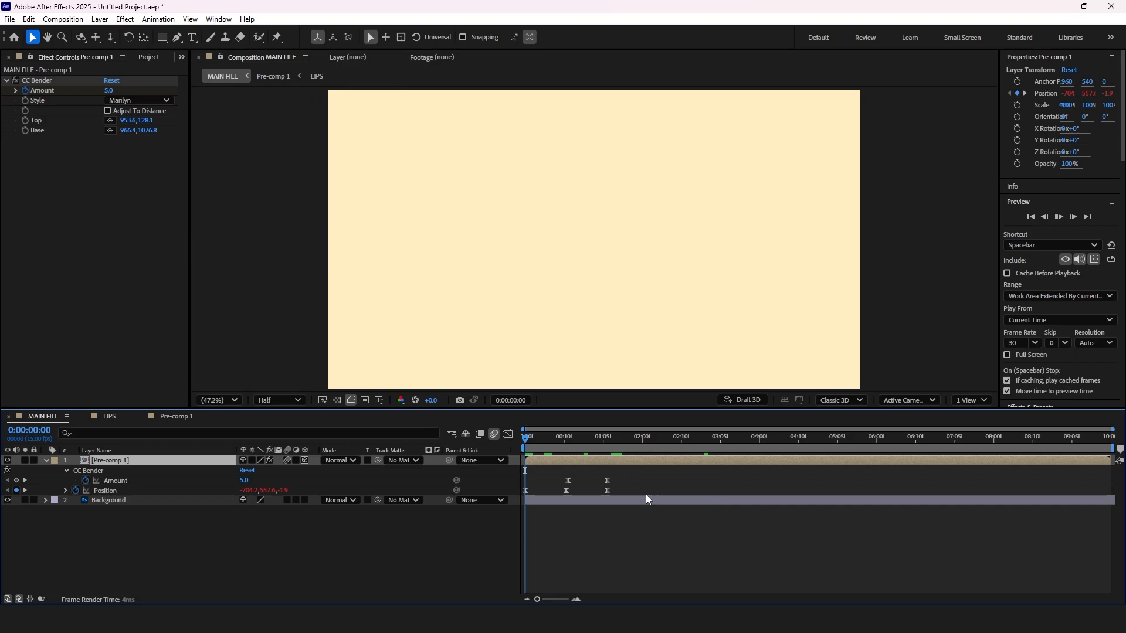
{"action": "left_click", "coordinate": [673, 526]}
{"action": "key", "text": "space"}
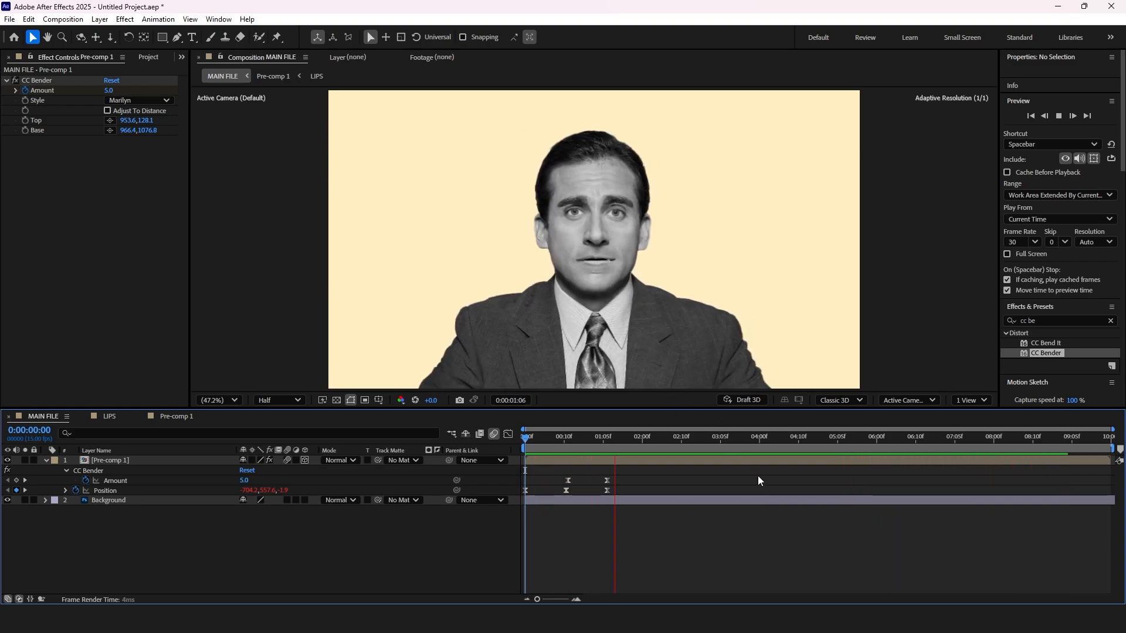
{"action": "left_click", "coordinate": [753, 439]}
{"action": "scroll", "coordinate": [625, 237], "scroll_direction": "up", "scroll_amount": 4}
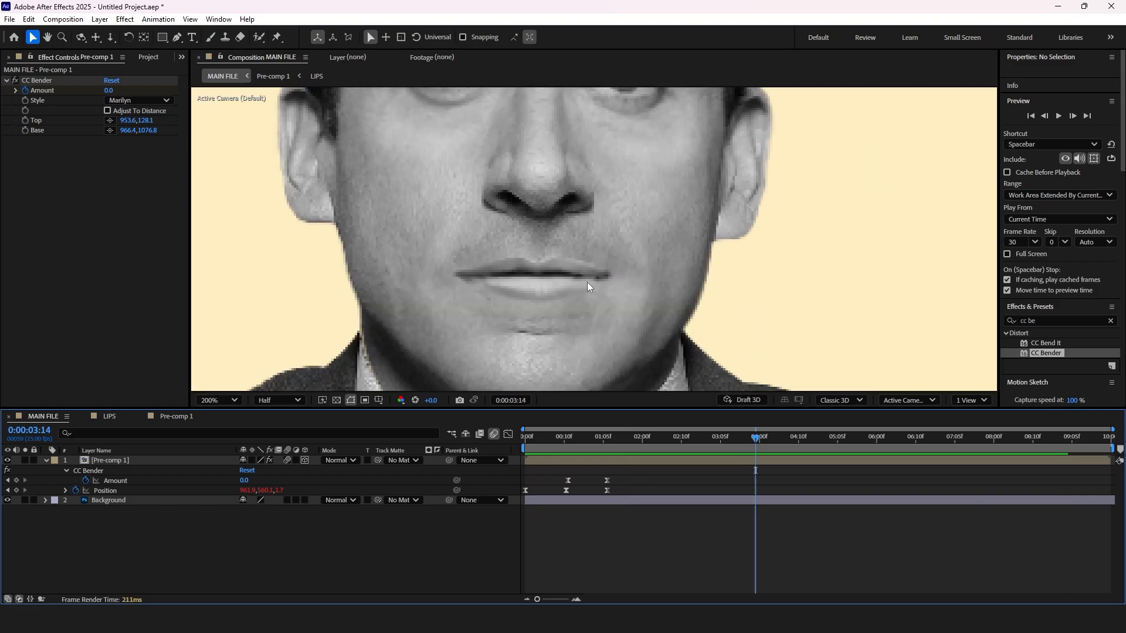
{"action": "left_click_drag", "start_coordinate": [759, 441], "coordinate": [821, 441]}
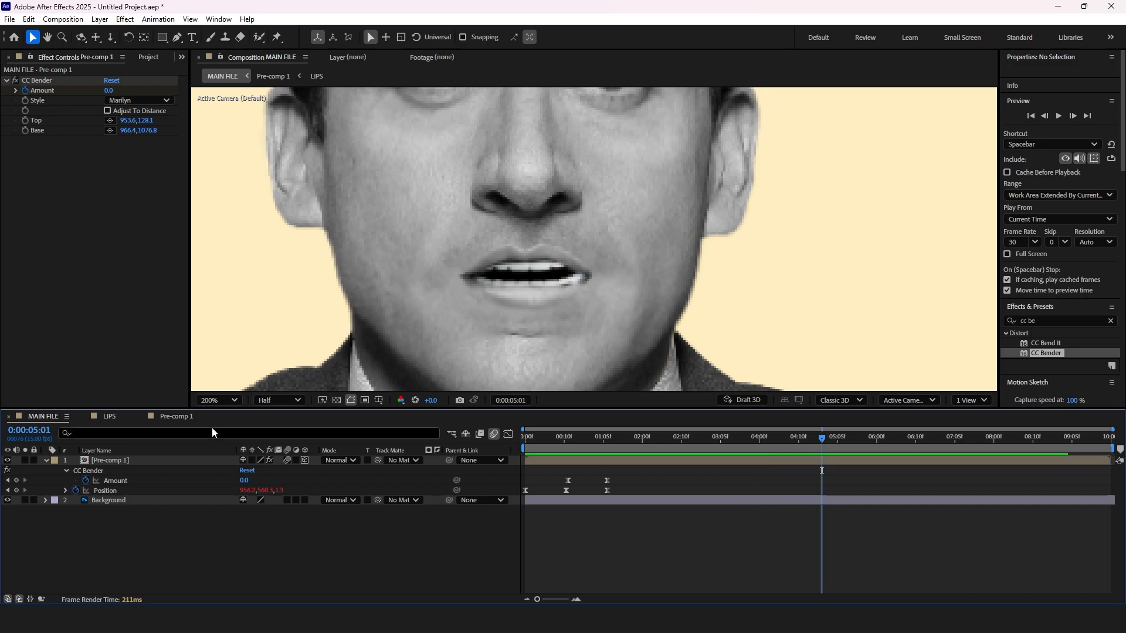
In the LIPS composition, stretch the lower teeth layer horizontally to a scale of about 16.7%.
{"action": "double_click", "coordinate": [103, 460]}
{"action": "double_click", "coordinate": [115, 519]}
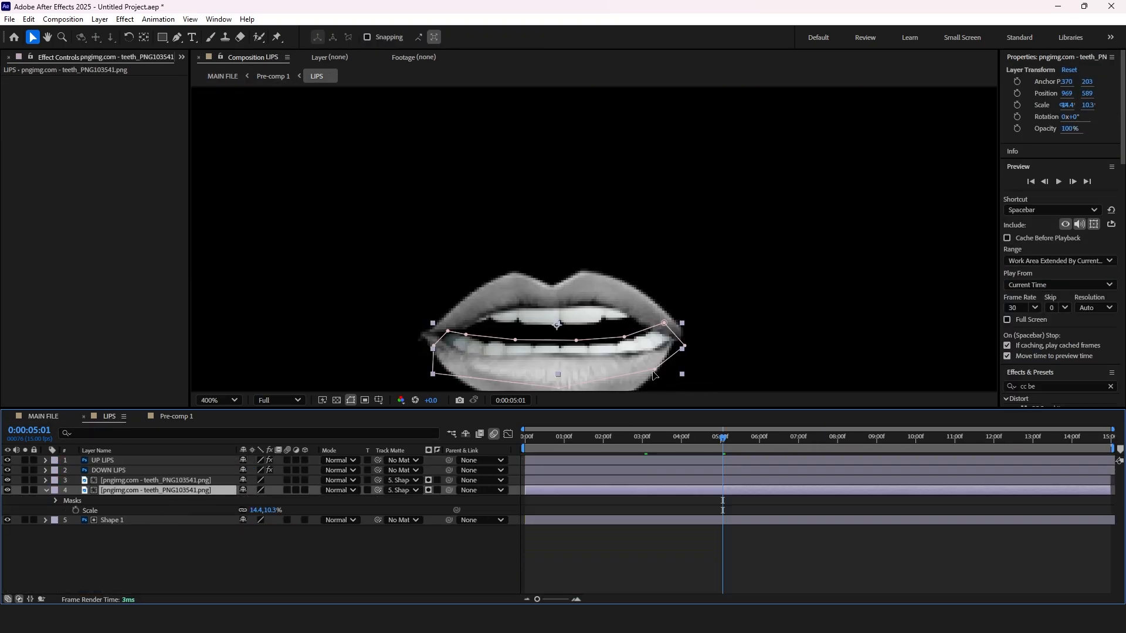
{"action": "left_click_drag", "start_coordinate": [682, 349], "coordinate": [691, 350]}
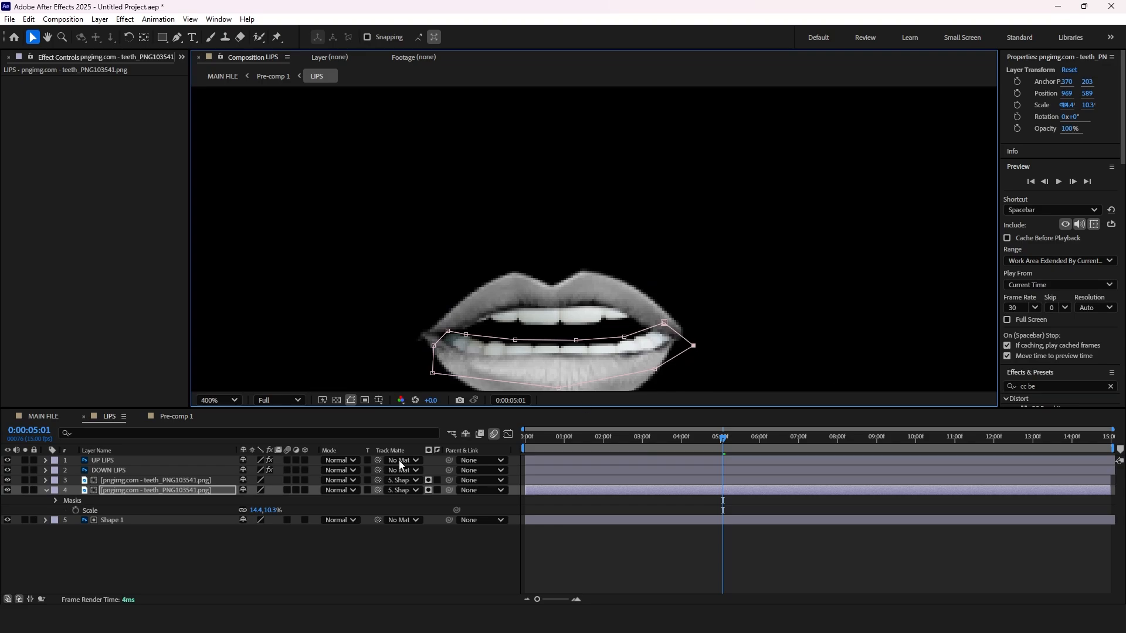
{"action": "key", "text": "ctrl+z"}
{"action": "left_click", "coordinate": [214, 493]}
{"action": "left_click", "coordinate": [201, 565]}
{"action": "left_click", "coordinate": [161, 489]}
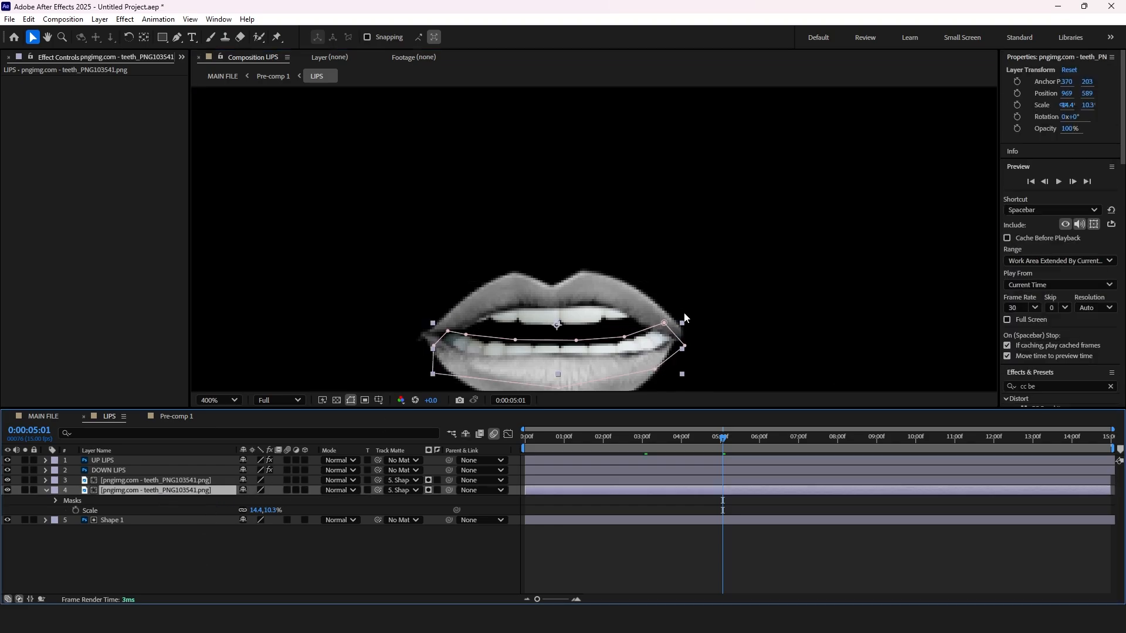
{"action": "left_click_drag", "start_coordinate": [683, 326], "coordinate": [702, 327]}
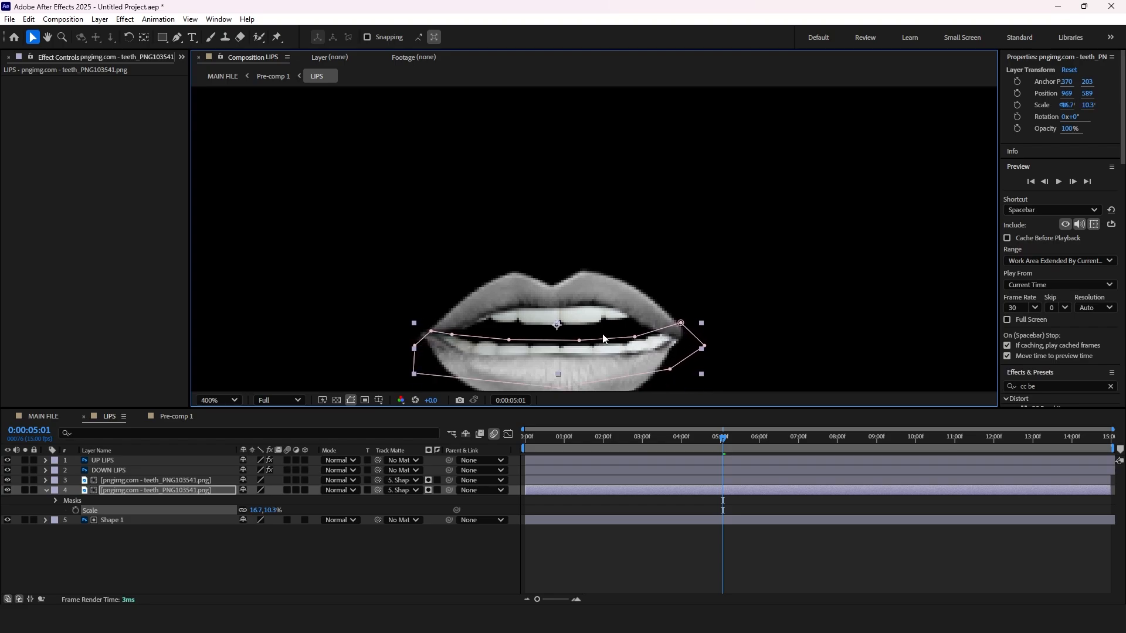
Nudge the lower teeth layer down to a Y position of about 590.
{"action": "key", "text": "Down"}
{"action": "key", "text": "Down"}
{"action": "key", "text": "Down"}
{"action": "key", "text": "Down"}
{"action": "key", "text": "Down"}
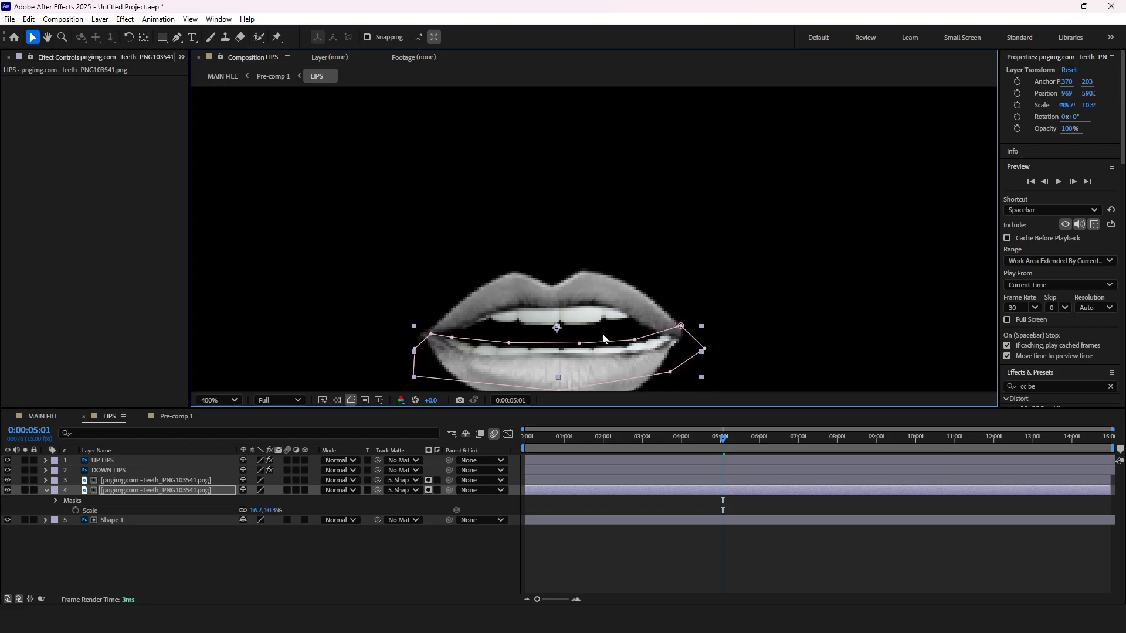
Nudge the upper teeth layer up to a Y position of about 581.
{"action": "left_click", "coordinate": [169, 479]}
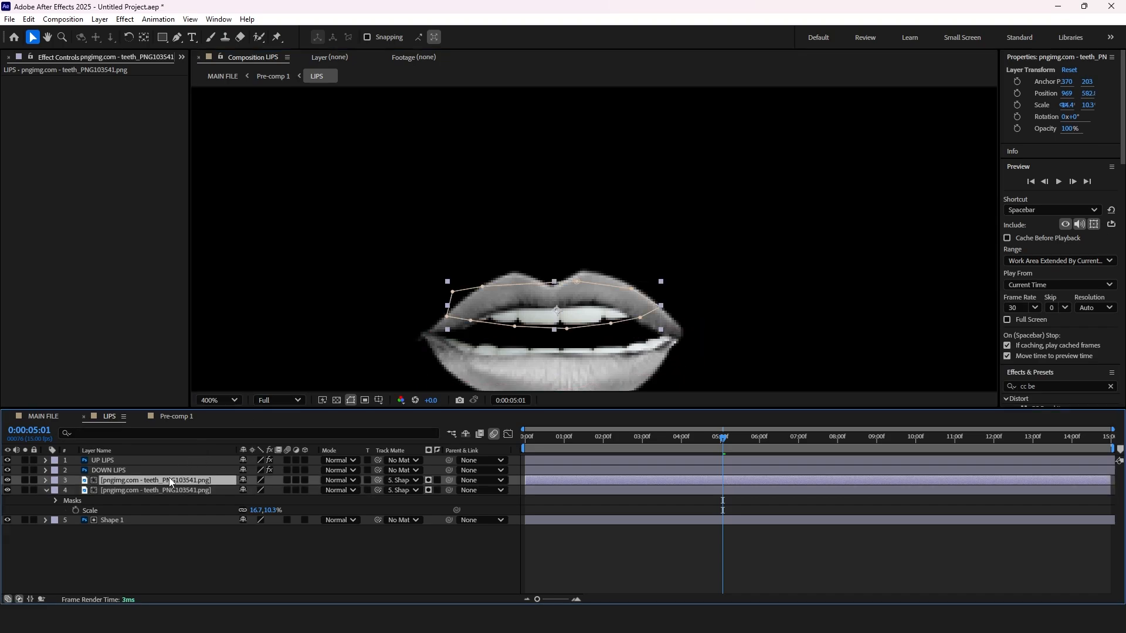
{"action": "key", "text": "Up"}
{"action": "key", "text": "Up"}
{"action": "key", "text": "Up"}
{"action": "key", "text": "Up"}
{"action": "key", "text": "Up"}
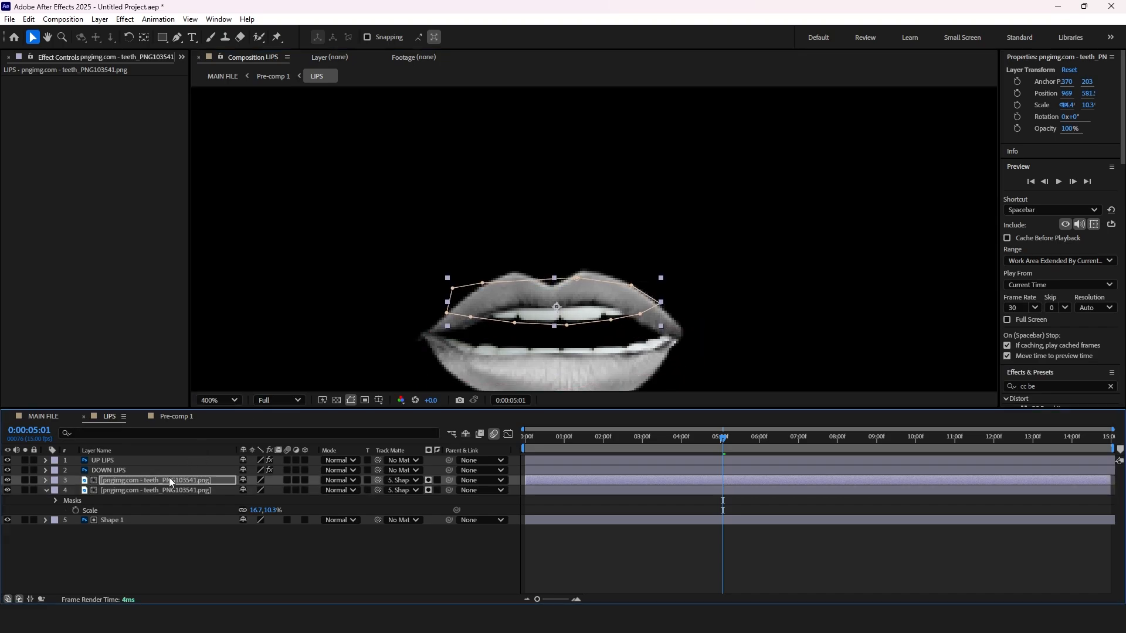
Preview the MAIN FILE composition from the start at Auto resolution and examine the teeth up close around 0:00:04:13.
{"action": "left_click", "coordinate": [44, 417]}
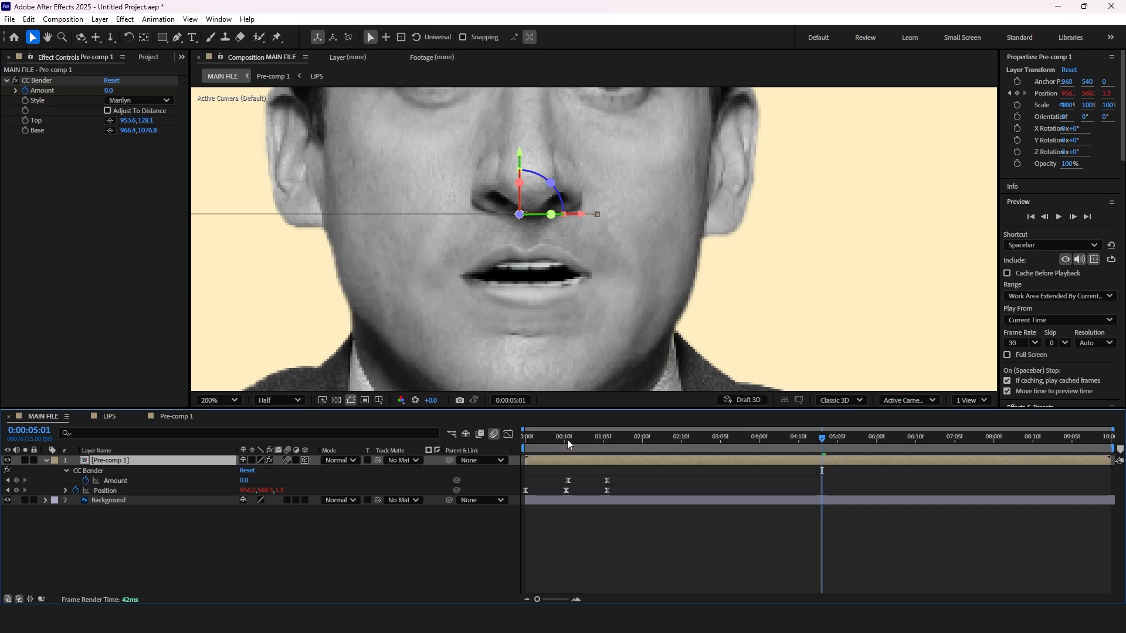
{"action": "left_click_drag", "start_coordinate": [550, 437], "coordinate": [114, 387]}
{"action": "left_click", "coordinate": [224, 403]}
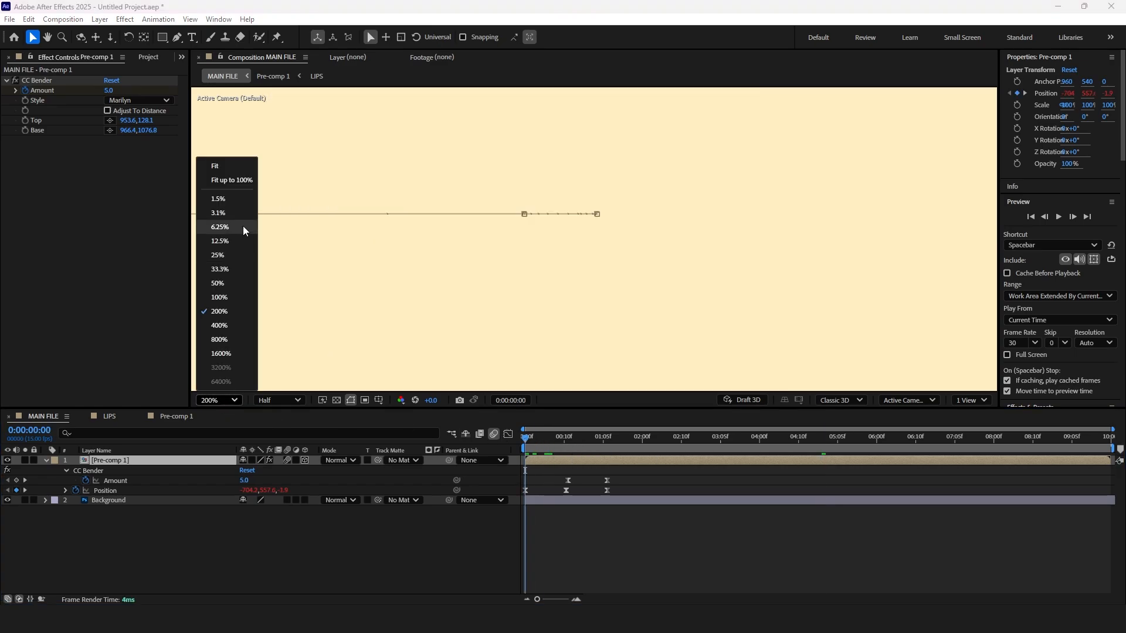
{"action": "left_click", "coordinate": [240, 168]}
{"action": "left_click", "coordinate": [268, 401]}
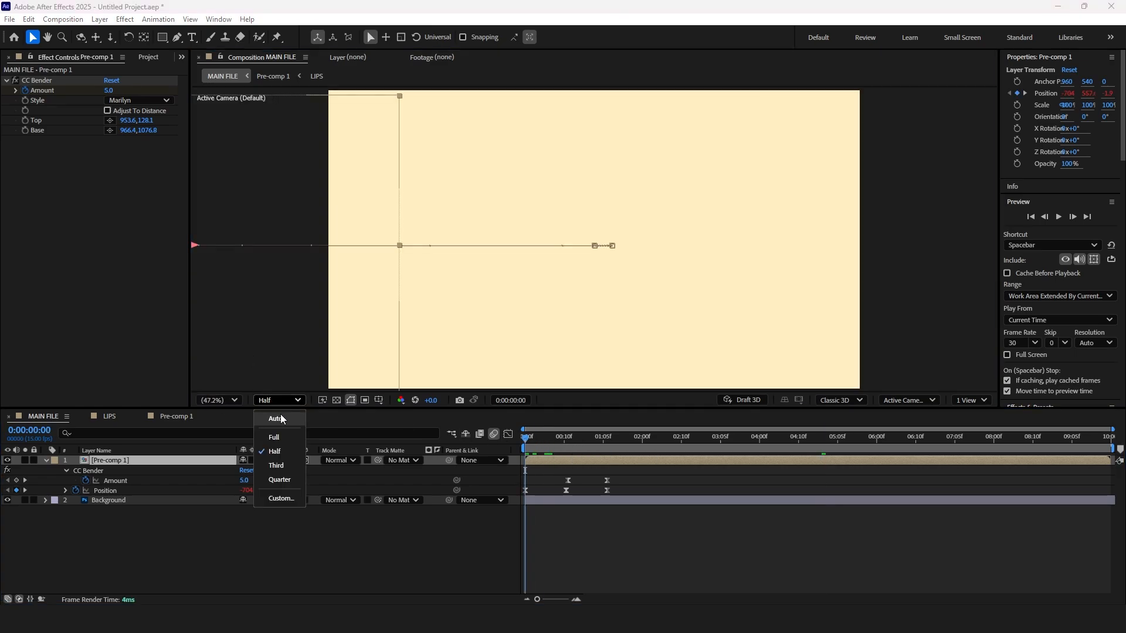
{"action": "left_click", "coordinate": [622, 536]}
{"action": "key", "text": "space"}
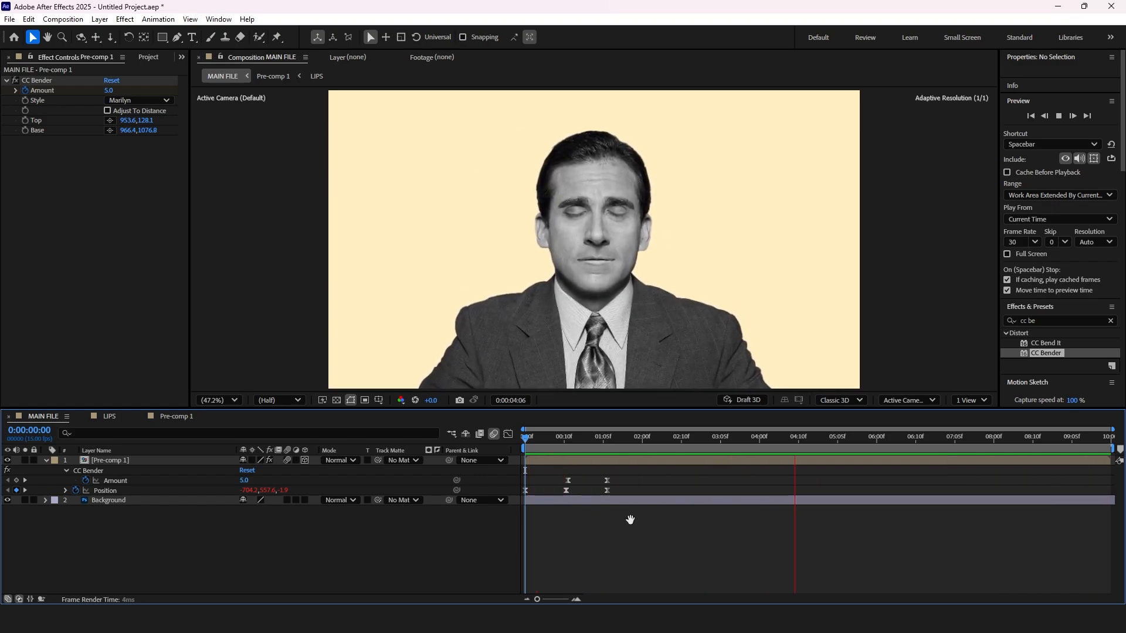
{"action": "scroll", "coordinate": [613, 265], "scroll_direction": "up", "scroll_amount": 4}
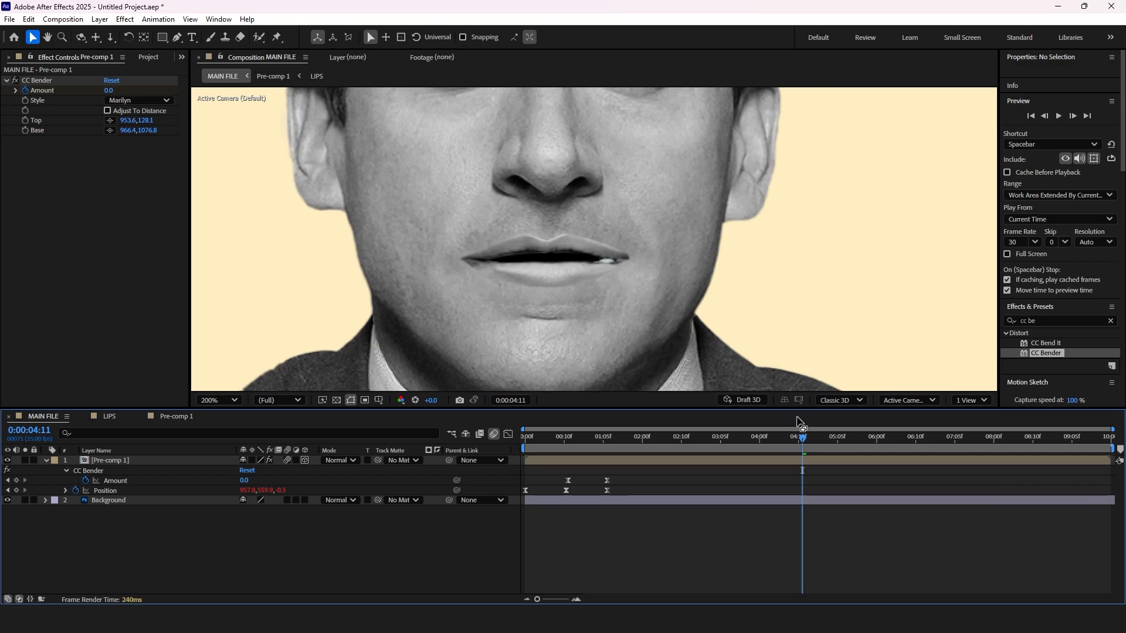
{"action": "left_click_drag", "start_coordinate": [806, 441], "coordinate": [814, 441]}
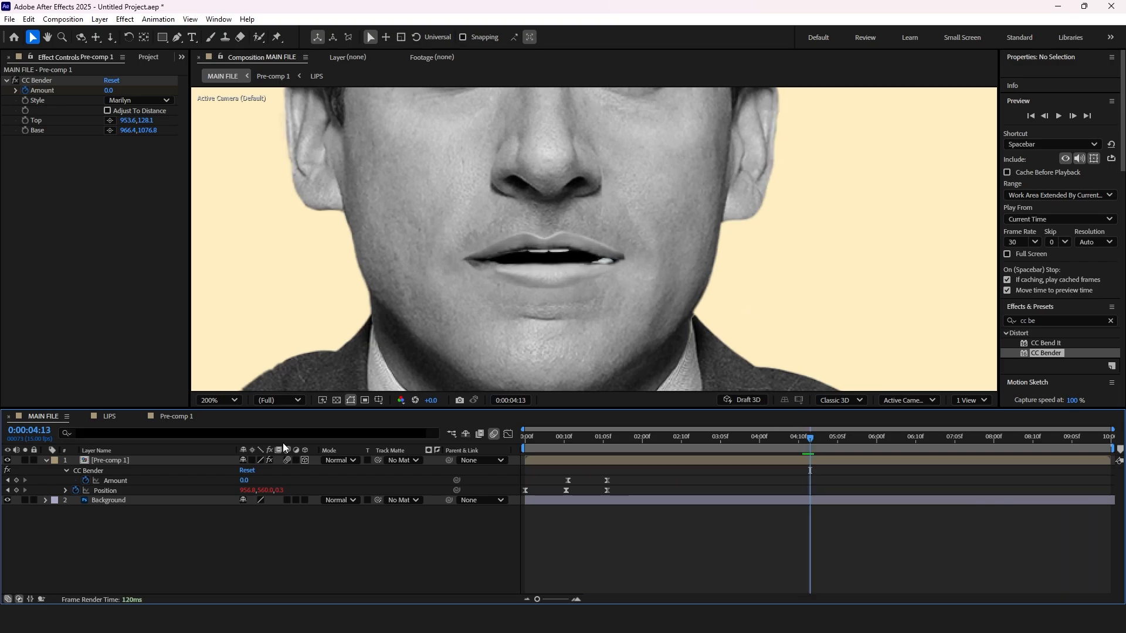
In the LIPS composition, enlarge the lower teeth layer to a scale of about 22.1 by 20.6%.
{"action": "double_click", "coordinate": [139, 459]}
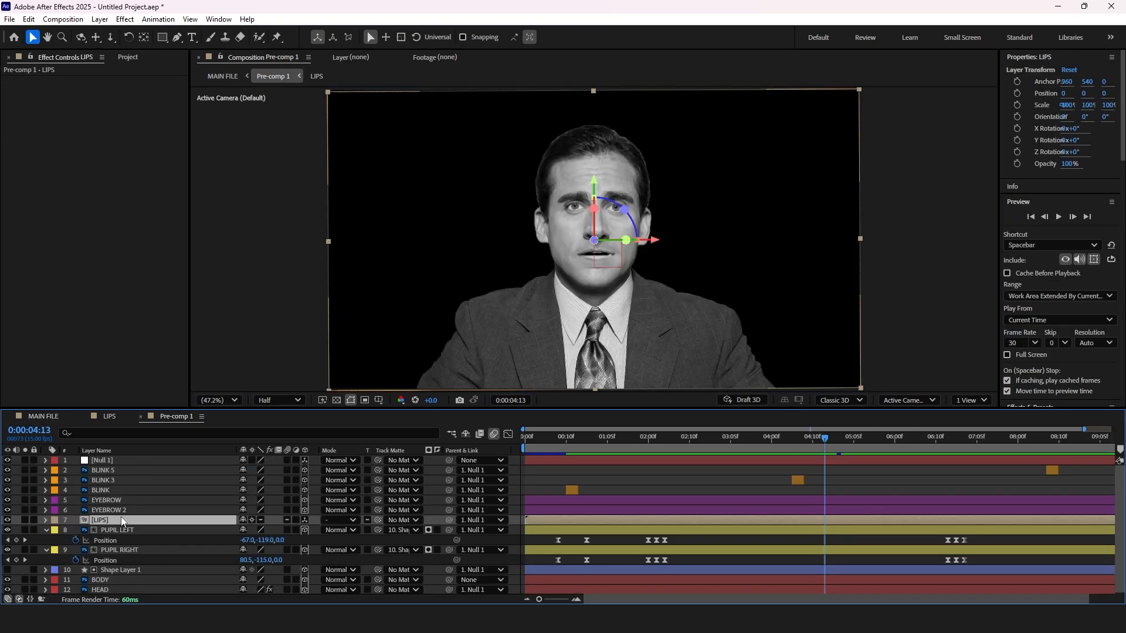
{"action": "double_click", "coordinate": [122, 518]}
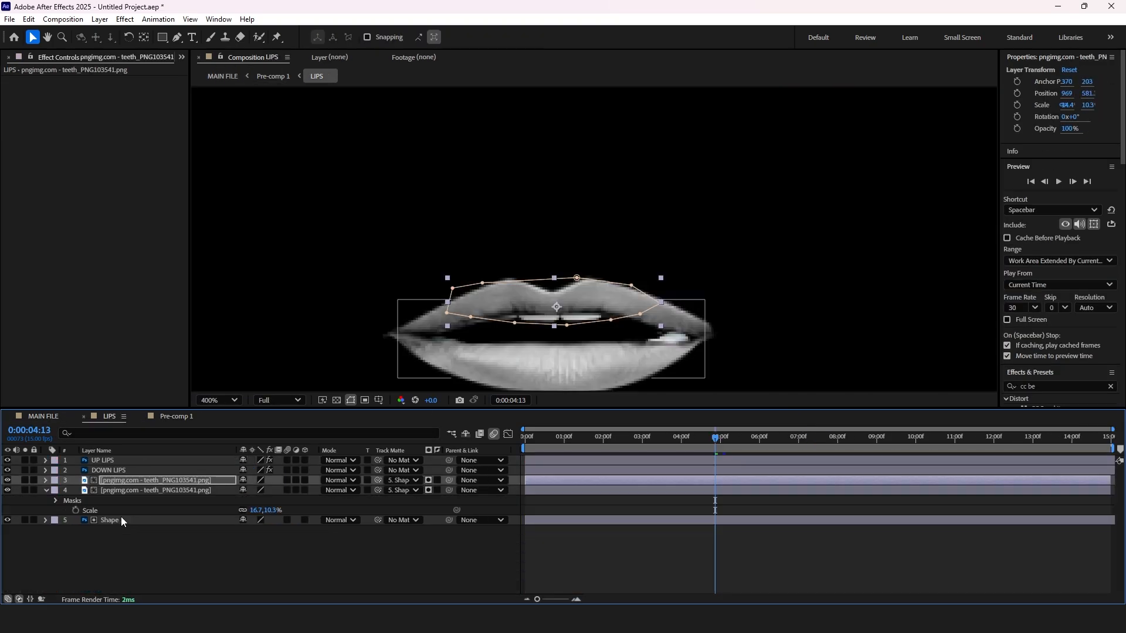
{"action": "left_click", "coordinate": [202, 490]}
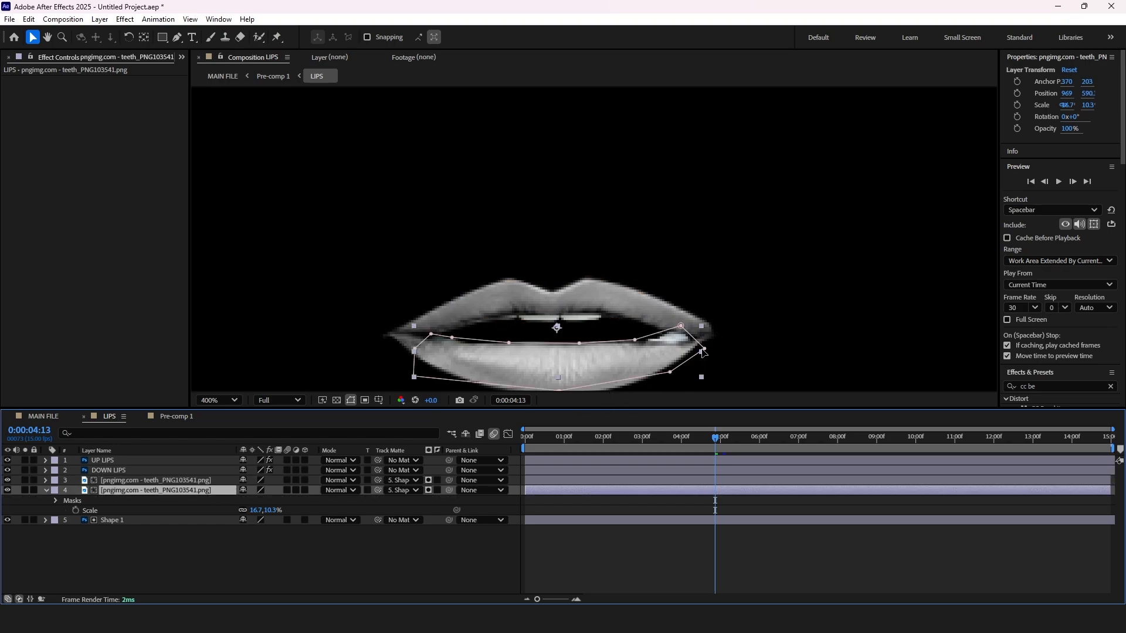
{"action": "left_click_drag", "start_coordinate": [703, 352], "coordinate": [750, 327]}
{"action": "key", "text": "ctrl+z"}
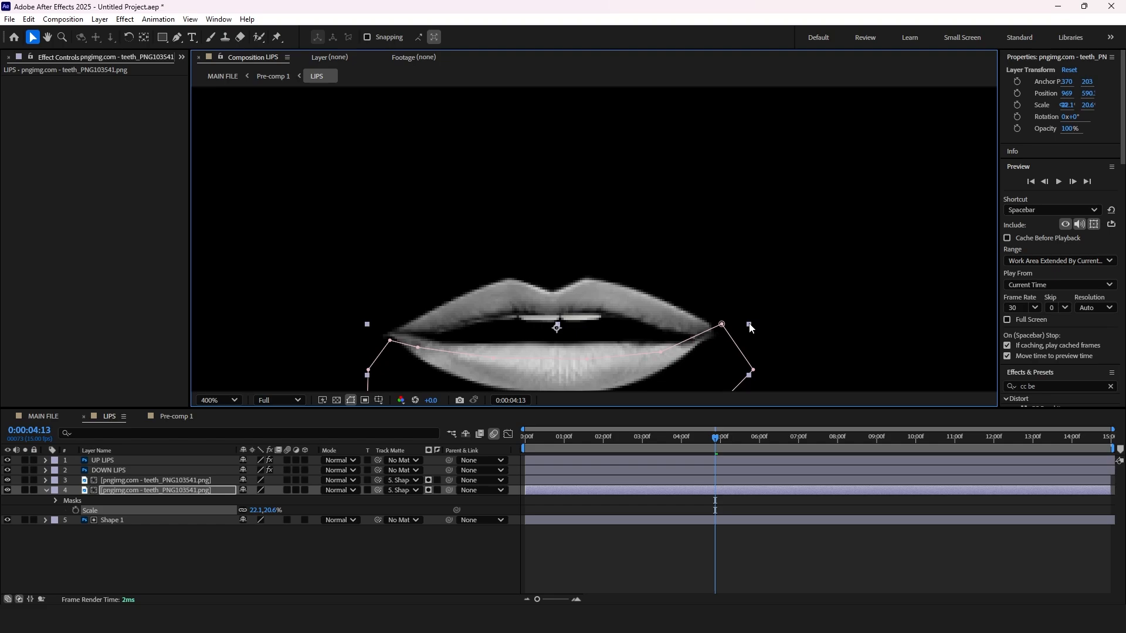
At 0:00:05:01, move the enlarged lower teeth up to a Y position of about 582, inside the open mouth.
{"action": "mouse_move", "coordinate": [715, 437]}
{"action": "left_mouse_down"}
{"action": "mouse_move", "coordinate": [739, 436]}
{"action": "mouse_move", "coordinate": [694, 435]}
{"action": "mouse_move", "coordinate": [725, 439]}
{"action": "left_mouse_up"}
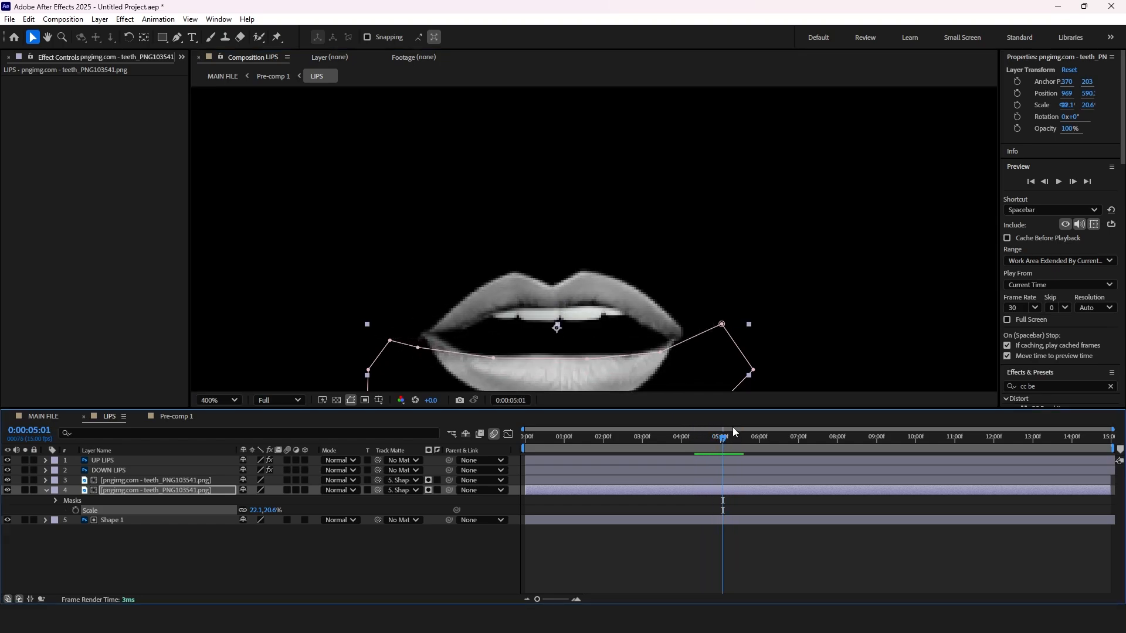
{"action": "key", "text": "Up"}
{"action": "key", "text": "Up"}
{"action": "key", "text": "Up"}
{"action": "key", "text": "Up"}
{"action": "key", "text": "Up"}
{"action": "key", "text": "Up"}
{"action": "key", "text": "Up"}
{"action": "key", "text": "Up"}
{"action": "key", "text": "Up"}
{"action": "key", "text": "Up"}
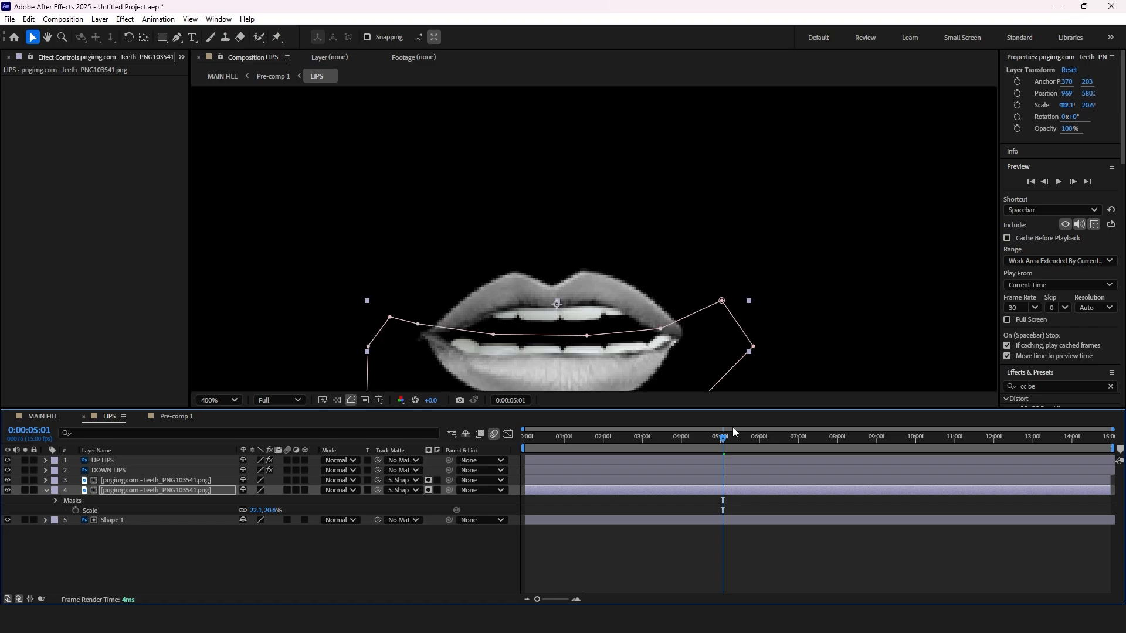
{"action": "key", "text": "Down"}
{"action": "key", "text": "Down"}
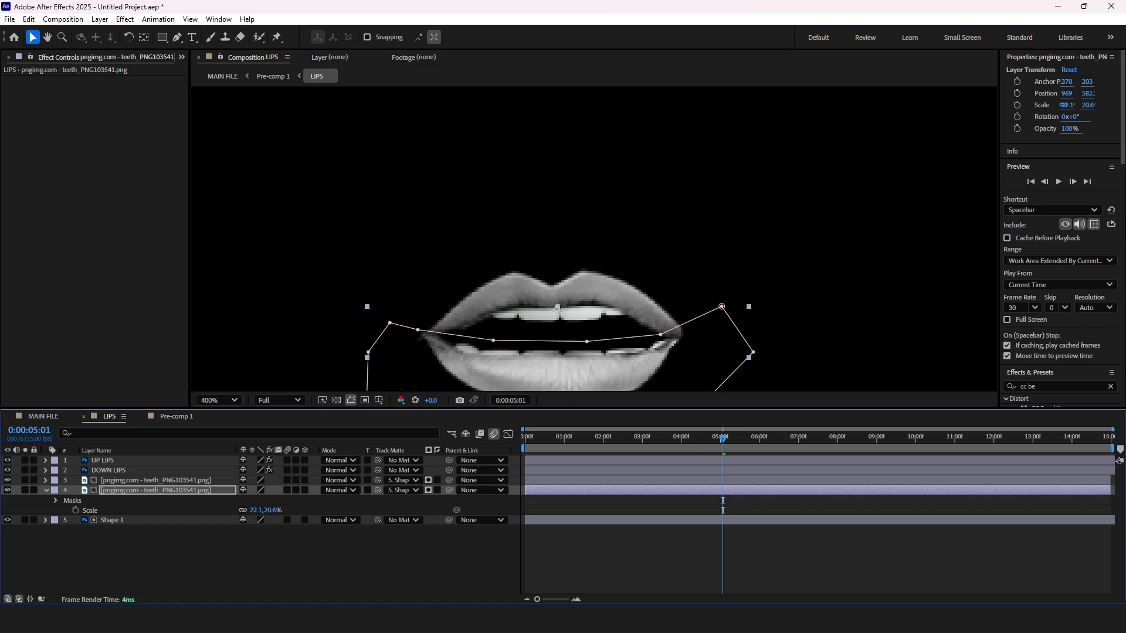
Preview the whole MAIN FILE animation from the start with the full frame in view.
{"action": "left_click", "coordinate": [39, 419]}
{"action": "left_click_drag", "start_coordinate": [548, 438], "coordinate": [512, 448]}
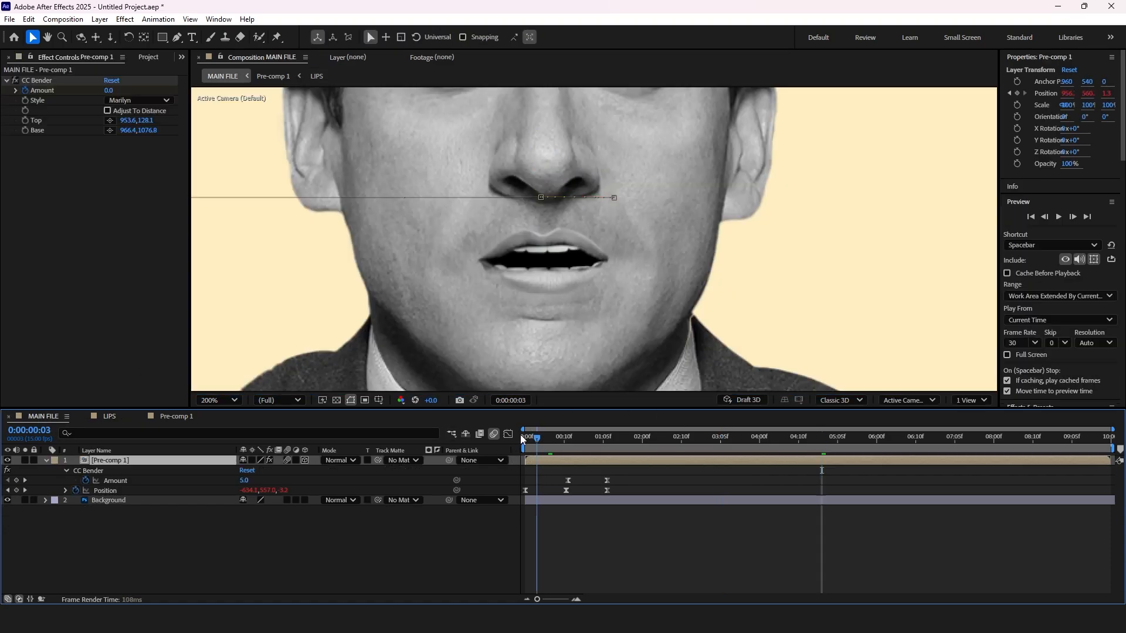
{"action": "left_click", "coordinate": [220, 400]}
{"action": "left_click", "coordinate": [226, 180]}
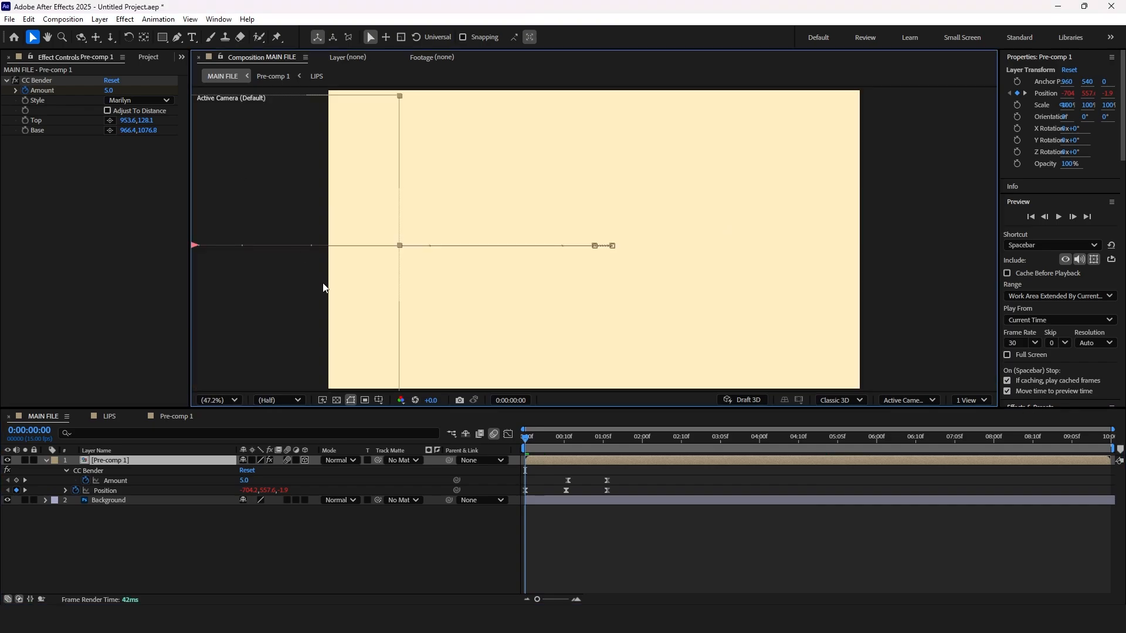
{"action": "key", "text": "space"}
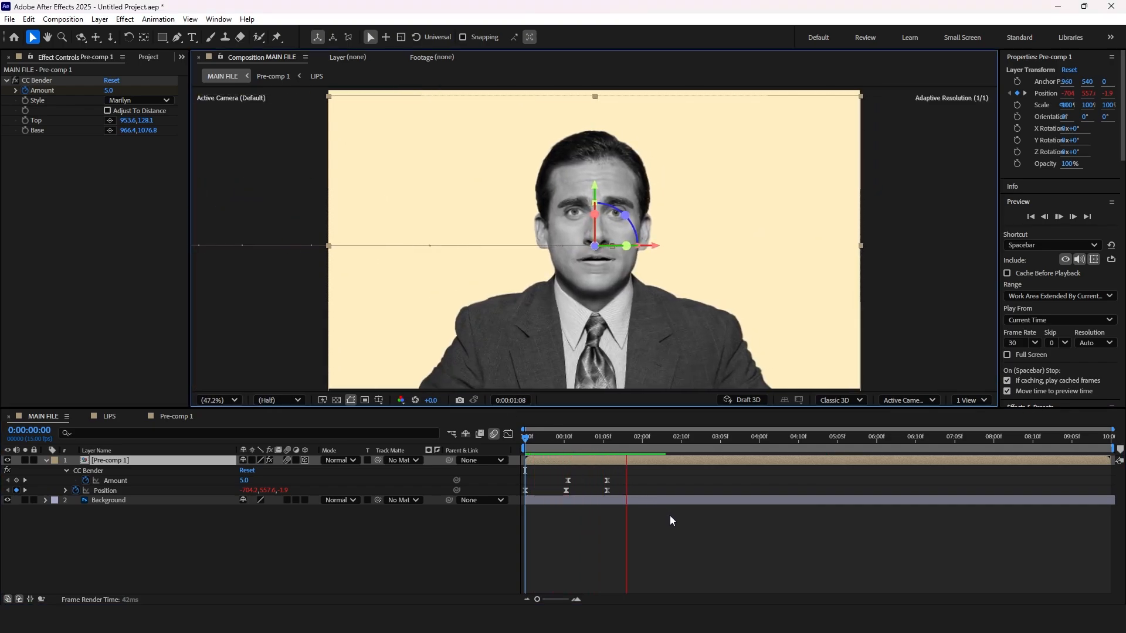
{"action": "left_click", "coordinate": [670, 516]}
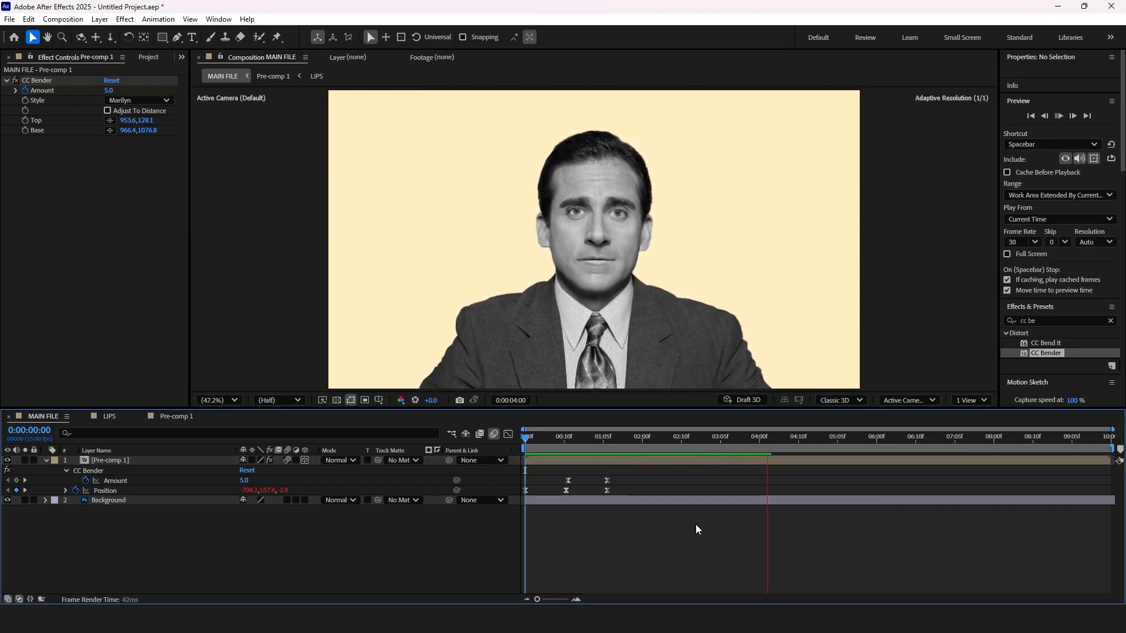
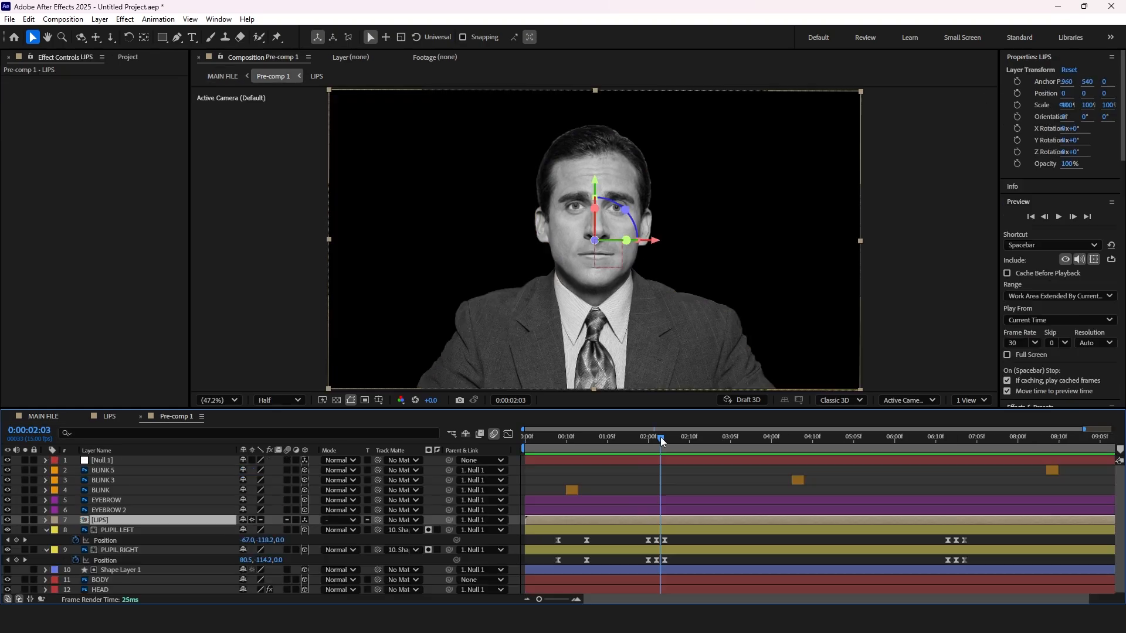
In Pre-comp 1, nudge both pupils' Position keyframes at 0:00:02:02 down to Y values of -116.8 and -112.8.
{"action": "left_click_drag", "start_coordinate": [660, 437], "coordinate": [656, 437]}
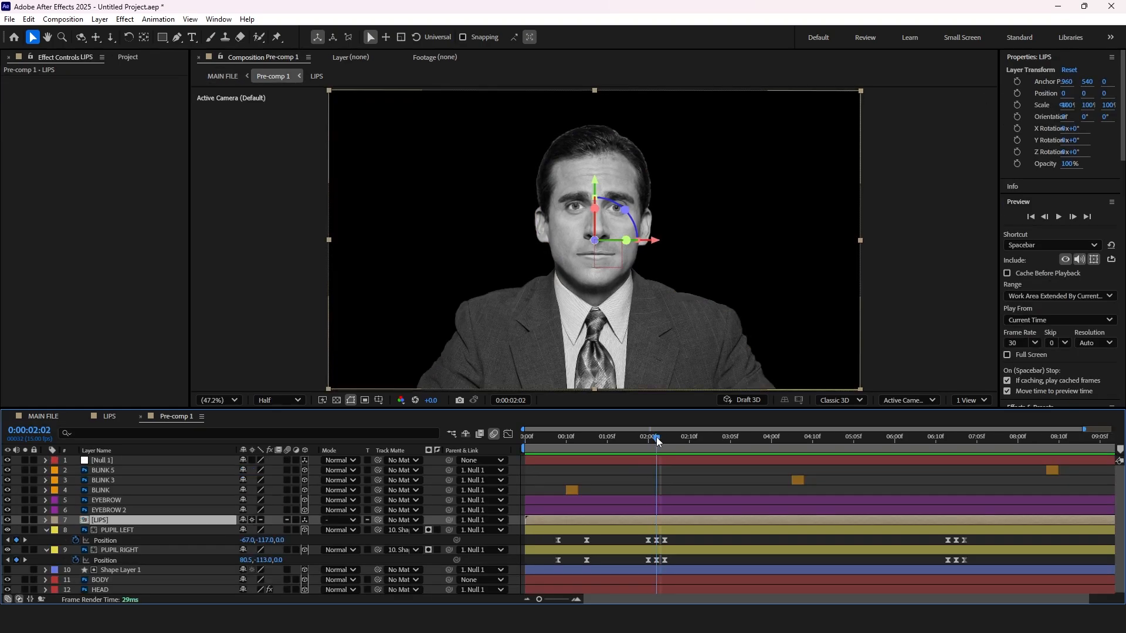
{"action": "left_click", "coordinate": [656, 561]}
{"action": "left_click", "coordinate": [657, 541], "text": "shift"}
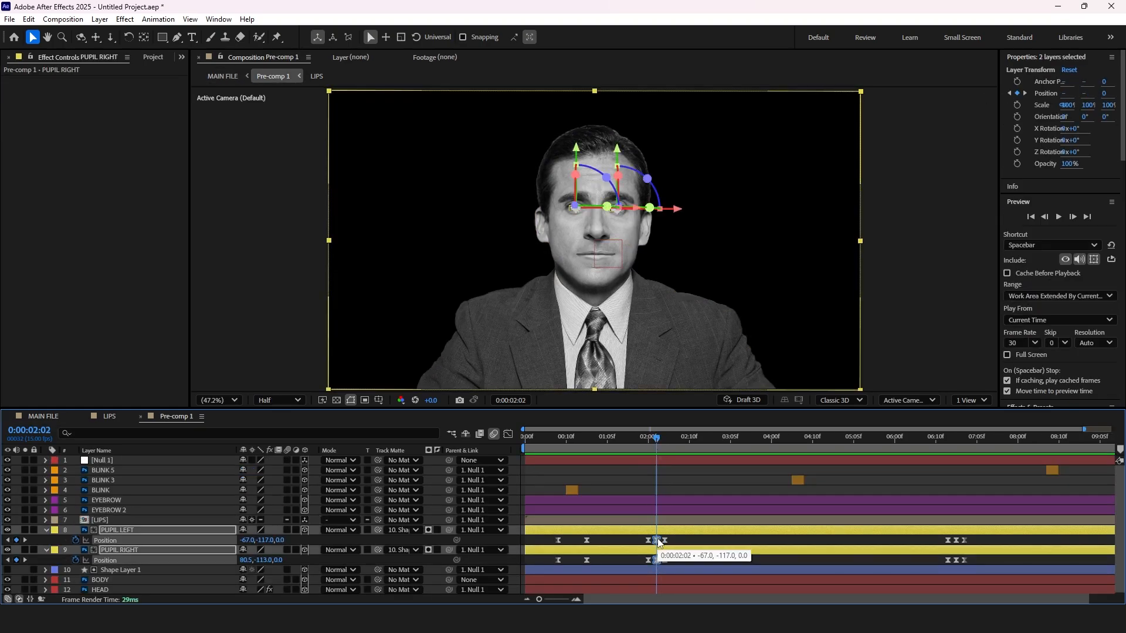
{"action": "scroll", "coordinate": [608, 205], "scroll_direction": "up", "scroll_amount": 3}
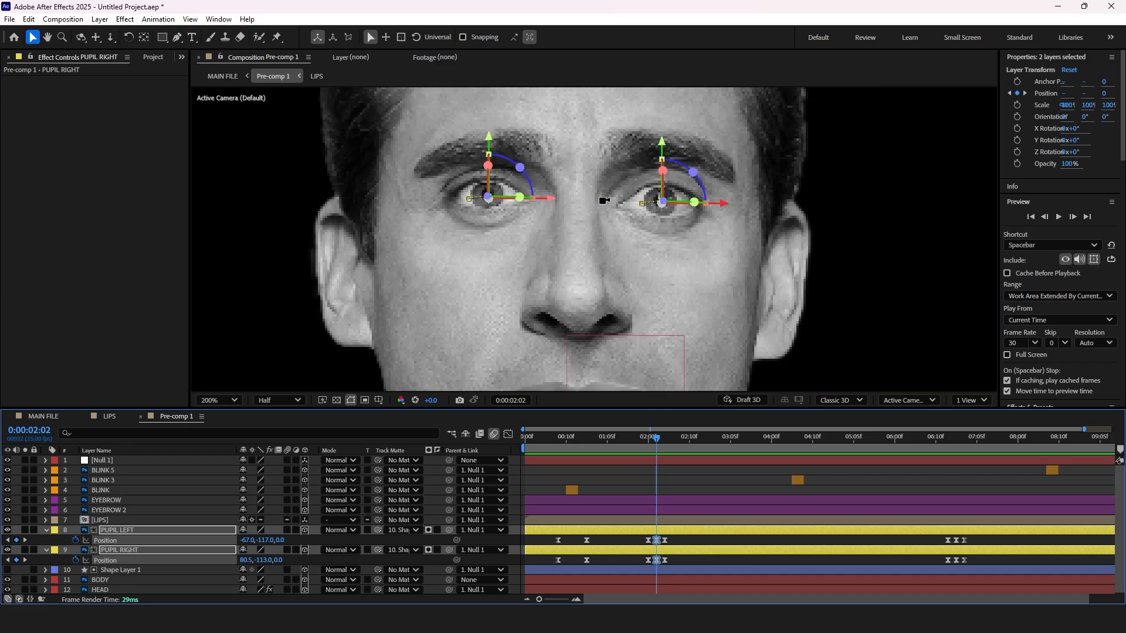
{"action": "scroll", "coordinate": [605, 200], "scroll_direction": "up", "scroll_amount": 1}
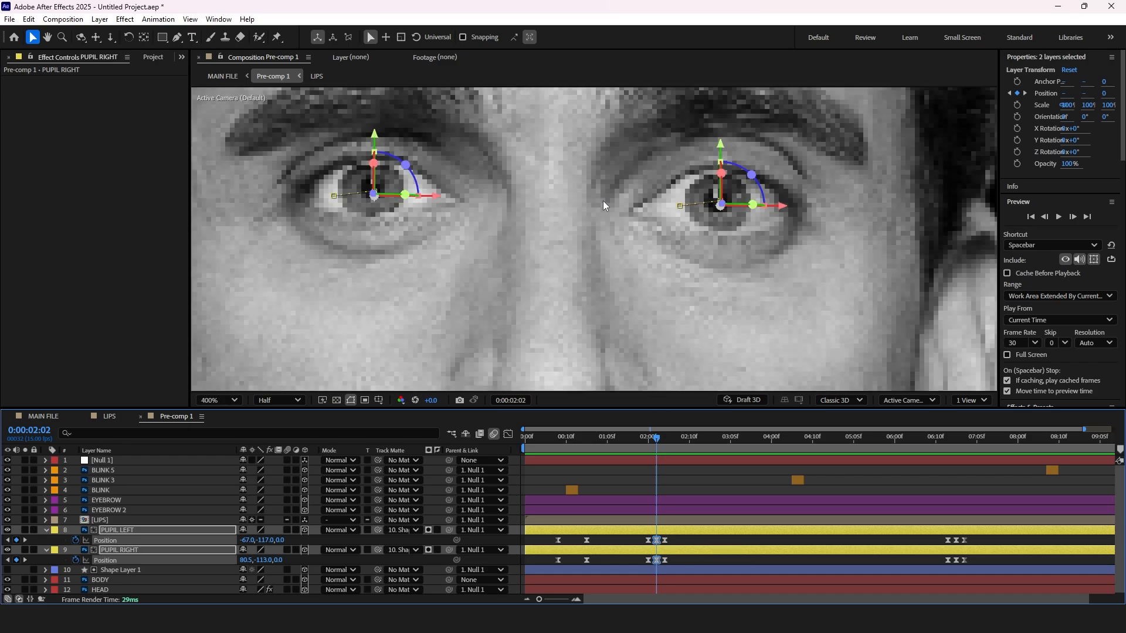
{"action": "key", "text": "Down"}
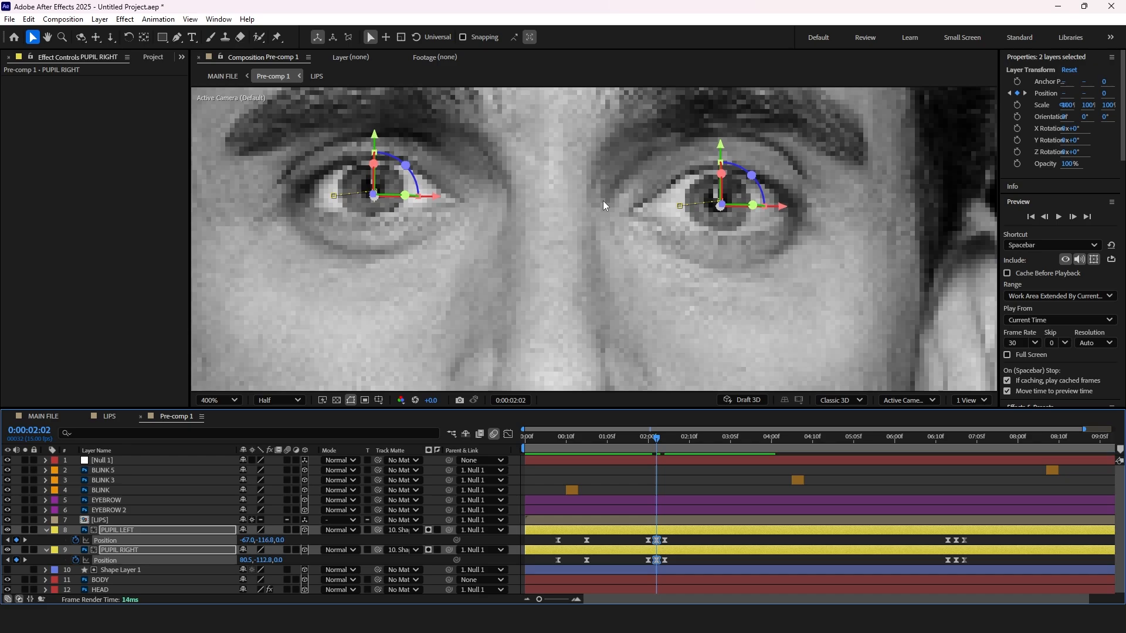
Lower both pupils' Position keyframes at 0:00:02:02 to Y values of -115.0 and -111.0, and nudge the middle pair around the 7-second mark down too.
{"action": "key", "text": "Down"}
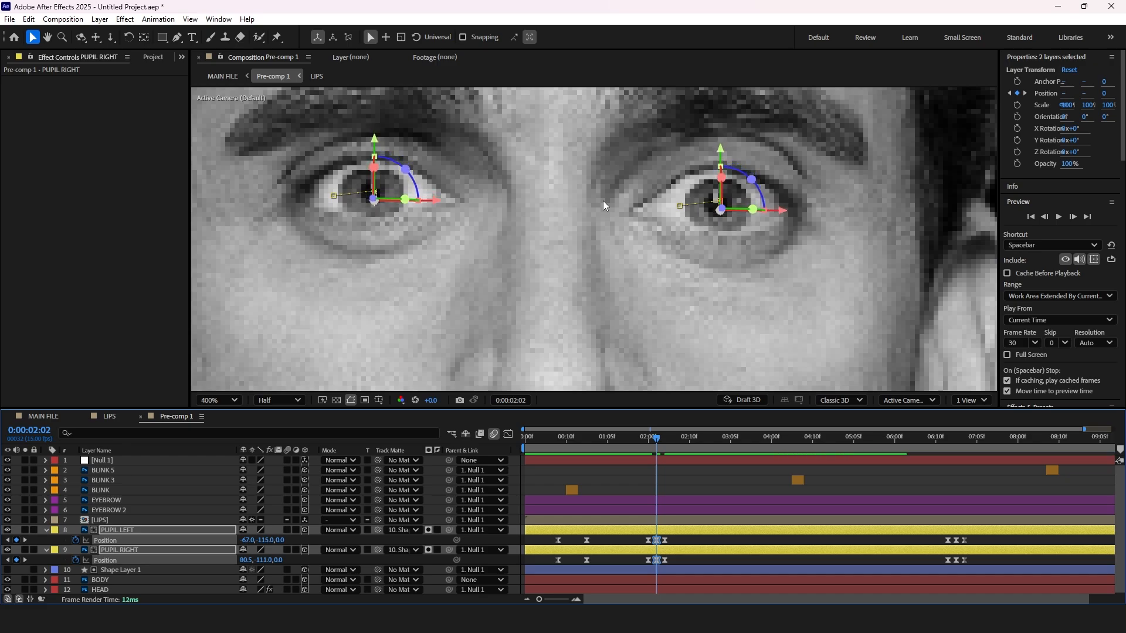
{"action": "left_click", "coordinate": [954, 440]}
{"action": "key", "text": "Down"}
{"action": "left_click", "coordinate": [562, 439]}
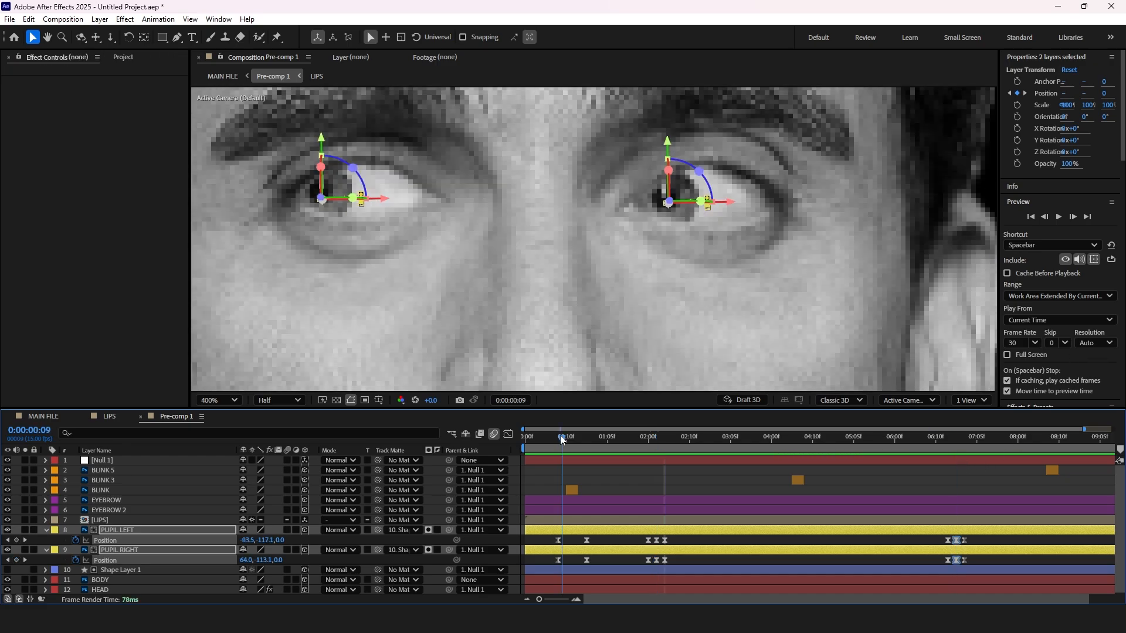
{"action": "left_click_drag", "start_coordinate": [608, 562], "coordinate": [578, 543]}
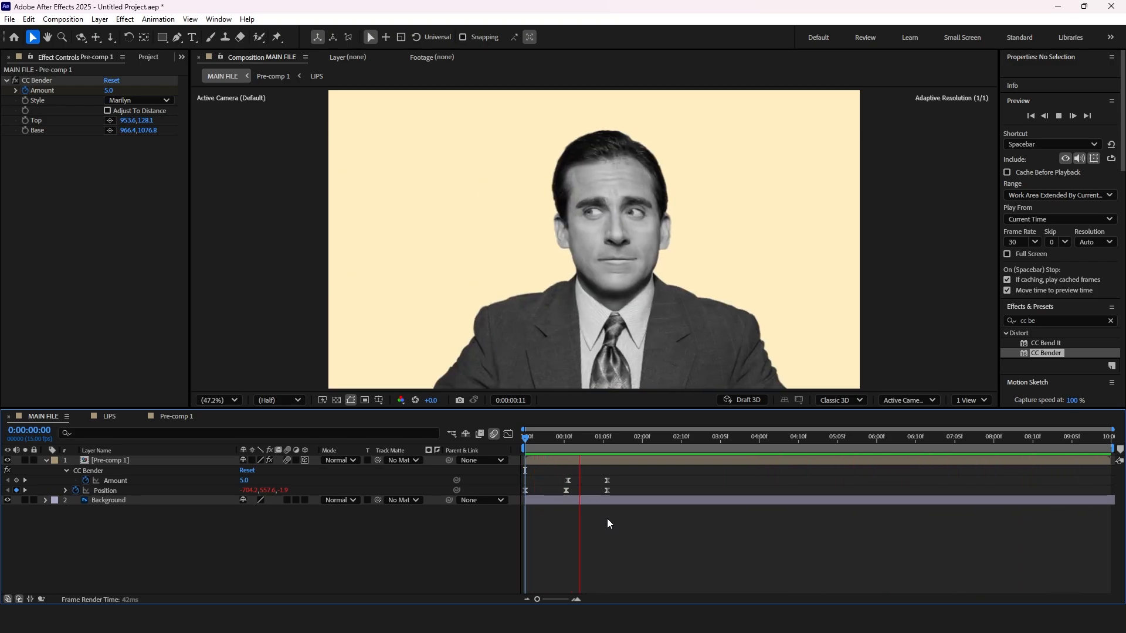
Scrub through the opening seconds of MAIN FILE to check the character's slide-in, bend and facial movement.
{"action": "left_click_drag", "start_coordinate": [597, 448], "coordinate": [626, 436]}
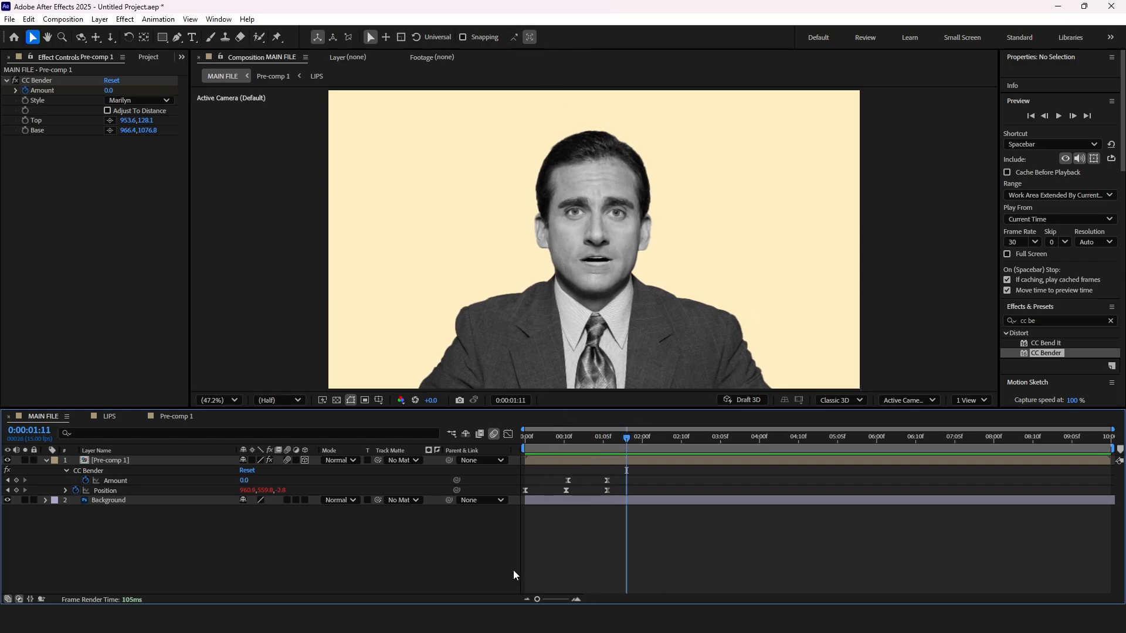
{"action": "left_click", "coordinate": [608, 437]}
{"action": "left_click", "coordinate": [568, 438]}
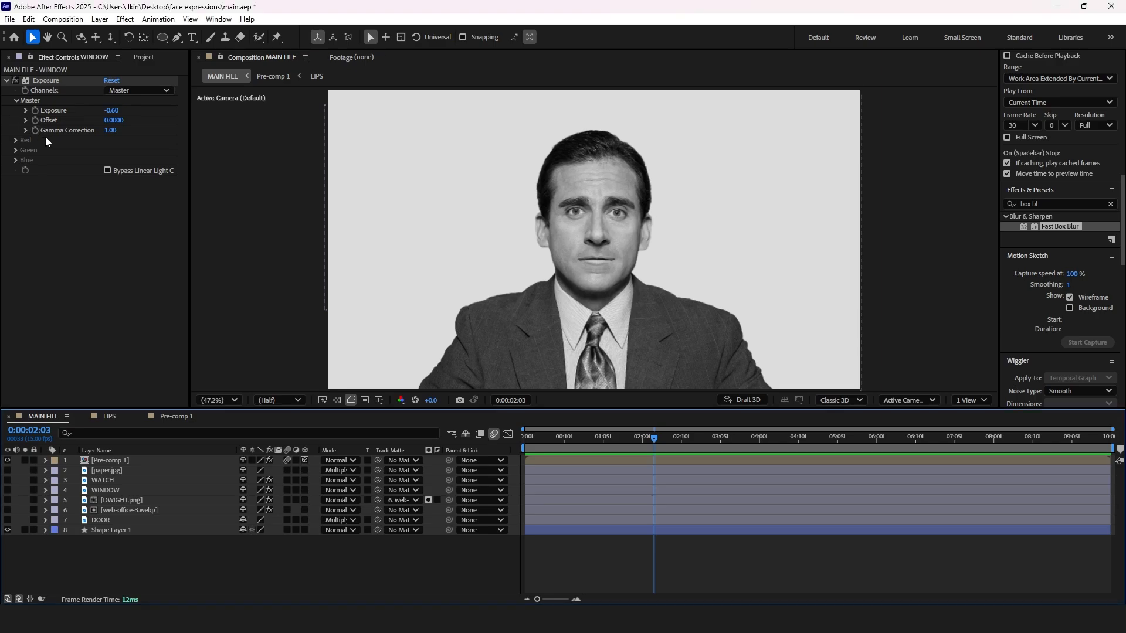
{"action": "left_click_drag", "start_coordinate": [545, 439], "coordinate": [614, 441]}
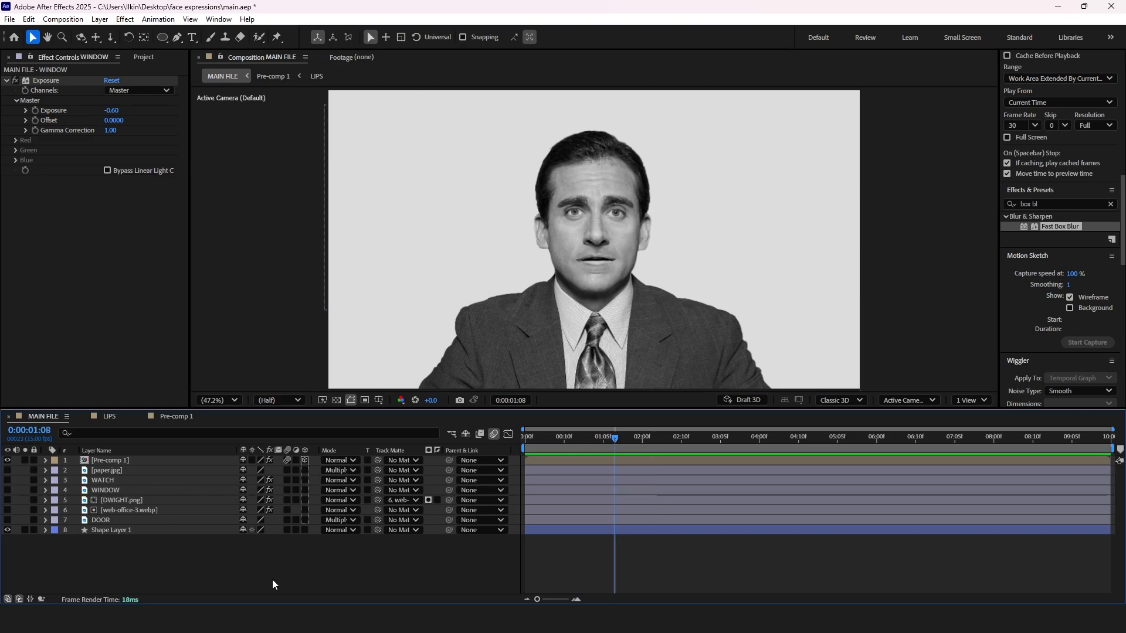
Make the paper.jpg texture layer visible in MAIN FILE with its blending mode set to Multiply.
{"action": "left_click", "coordinate": [8, 471]}
{"action": "left_click", "coordinate": [118, 469]}
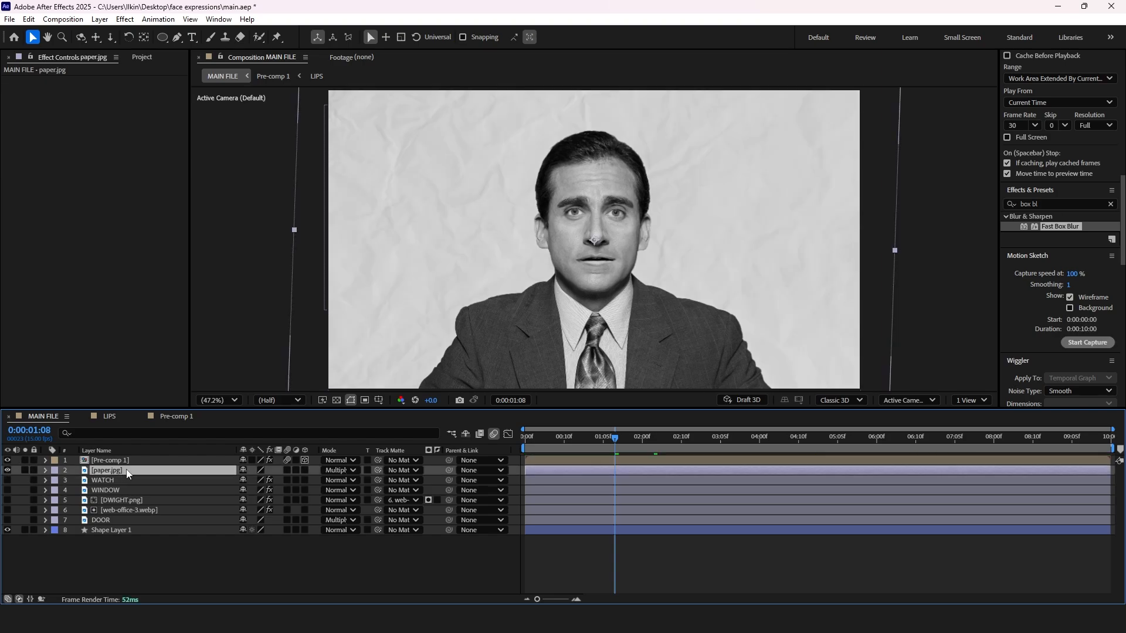
{"action": "left_click", "coordinate": [354, 469]}
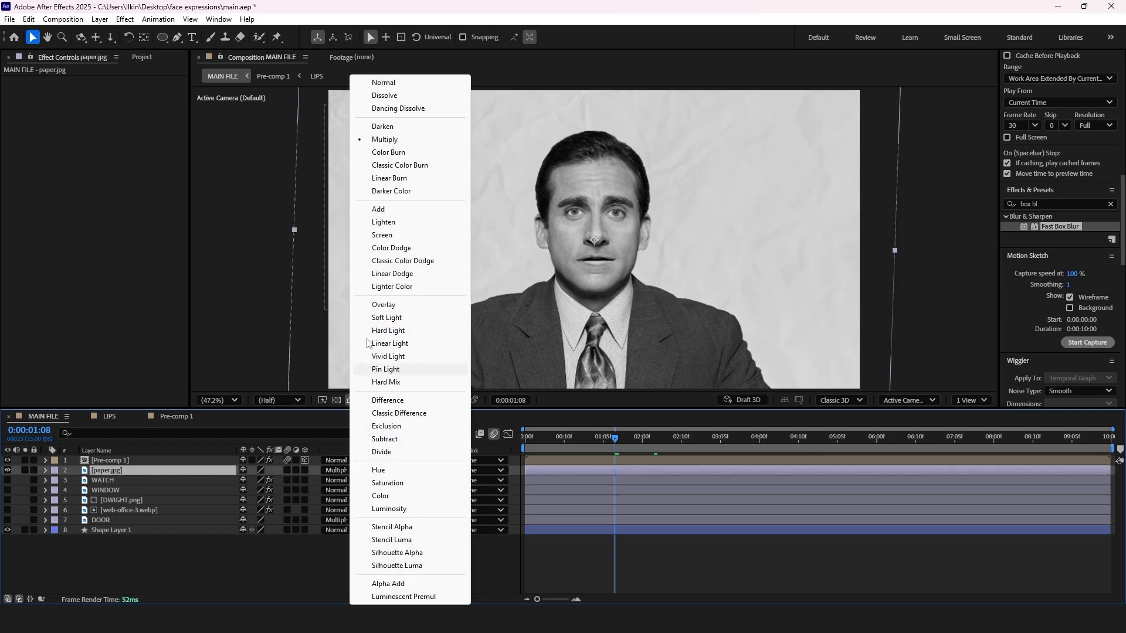
{"action": "left_click", "coordinate": [385, 139]}
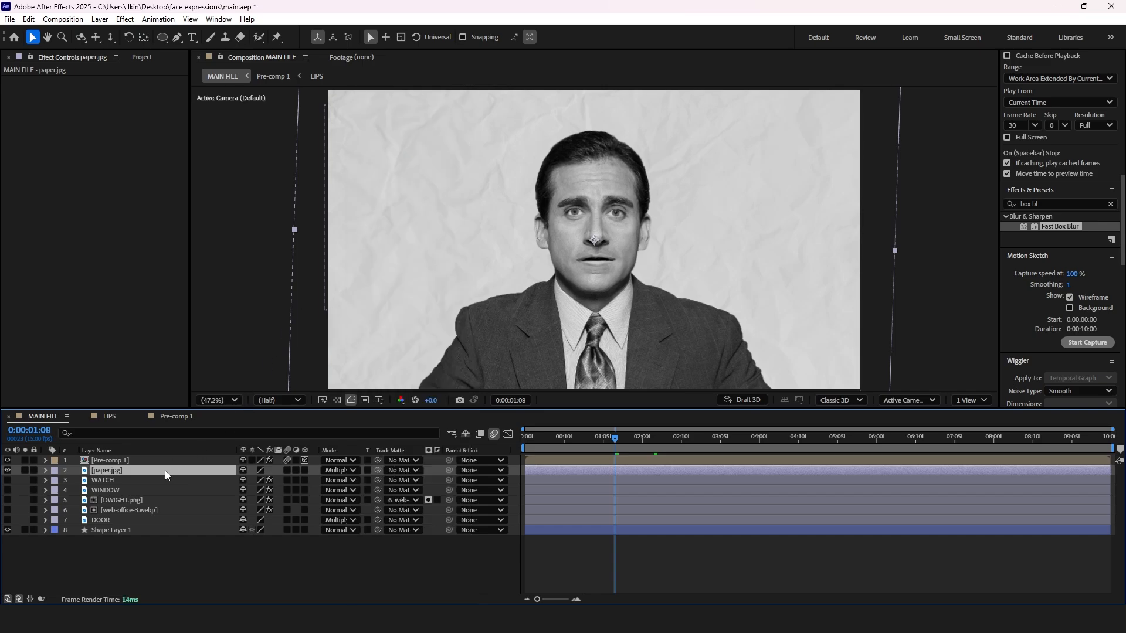
Set the paper.jpg layer's opacity to 50% and collapse its properties.
{"action": "key", "text": "t"}
{"action": "left_click", "coordinate": [243, 481]}
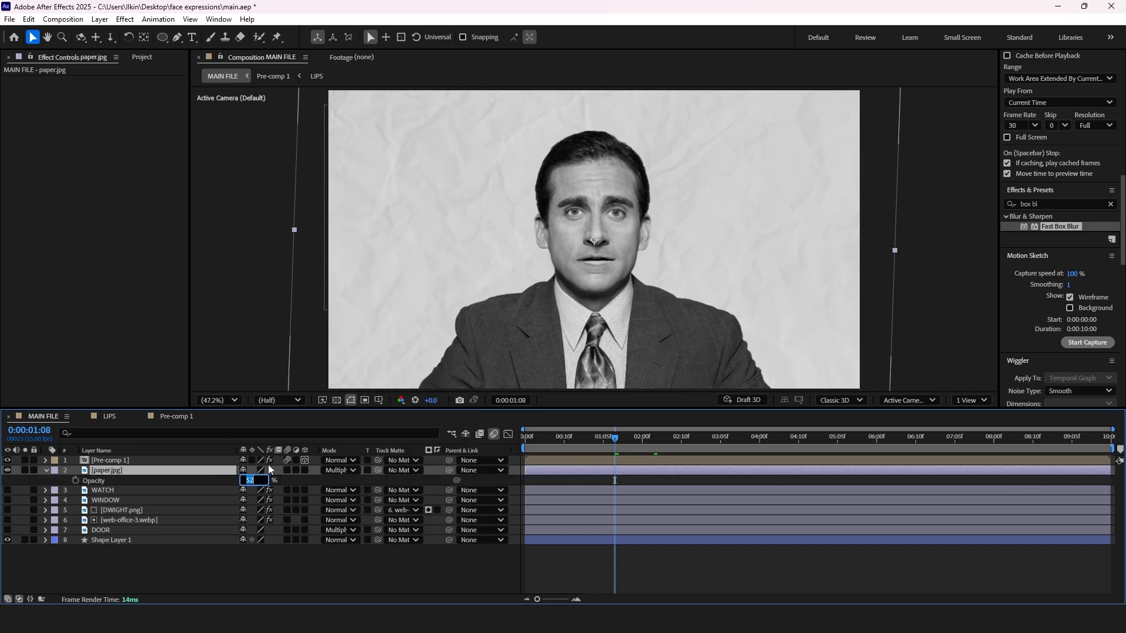
{"action": "key", "text": "Return"}
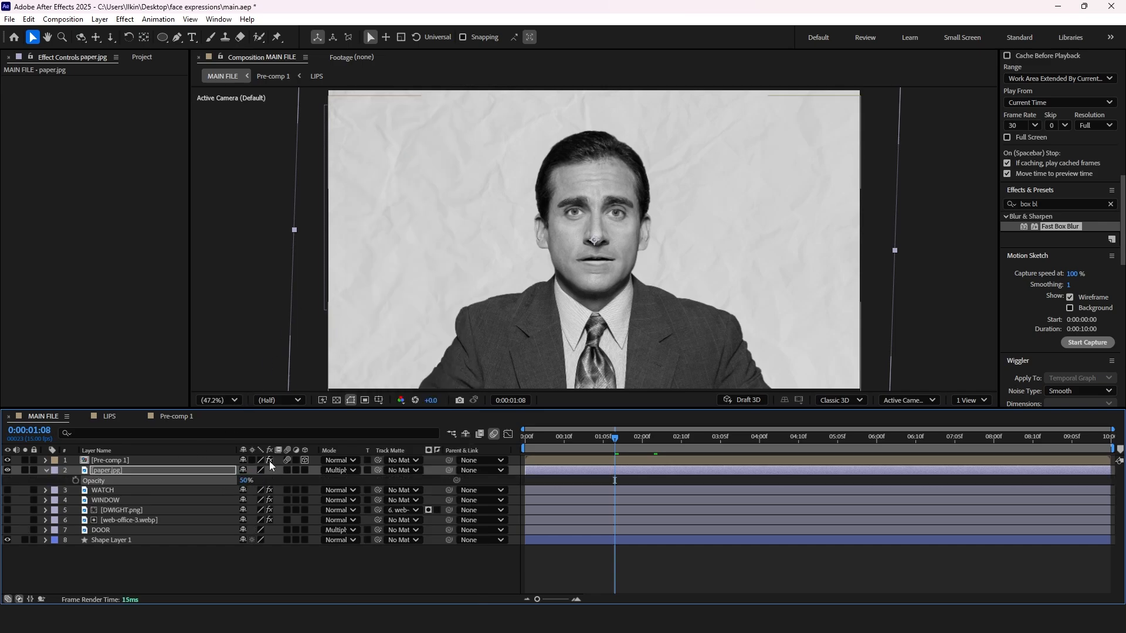
{"action": "left_click", "coordinate": [46, 470]}
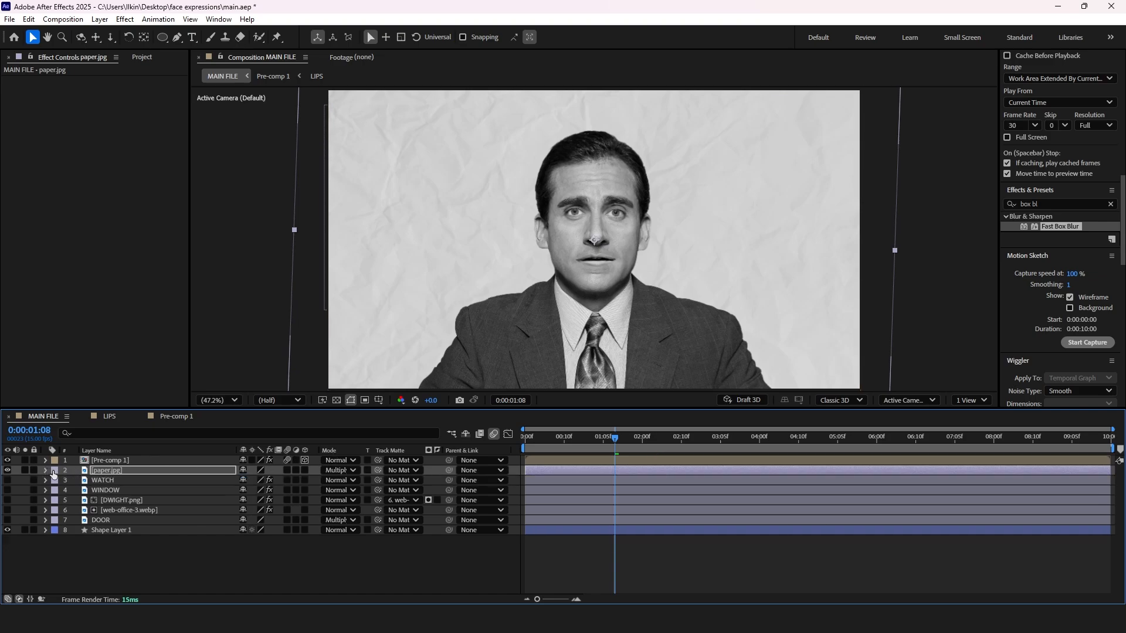
{"action": "left_click", "coordinate": [97, 469]}
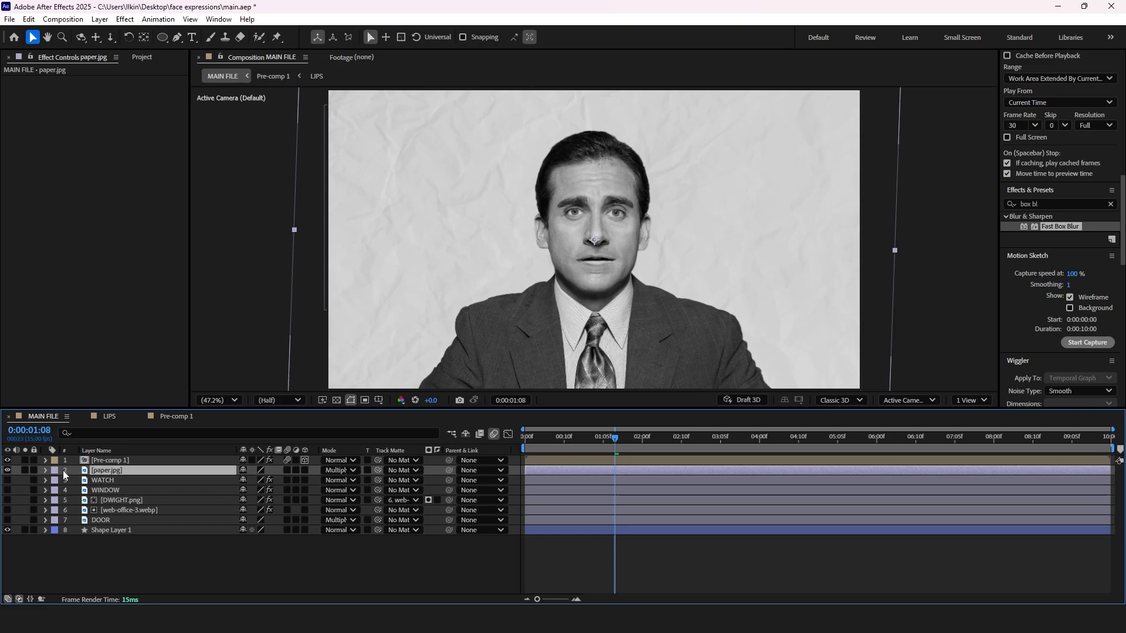
Make the WATCH, WINDOW, web-office-3.webp, DOOR and DWIGHT.png background layers visible in MAIN FILE.
{"action": "left_click", "coordinate": [6, 479]}
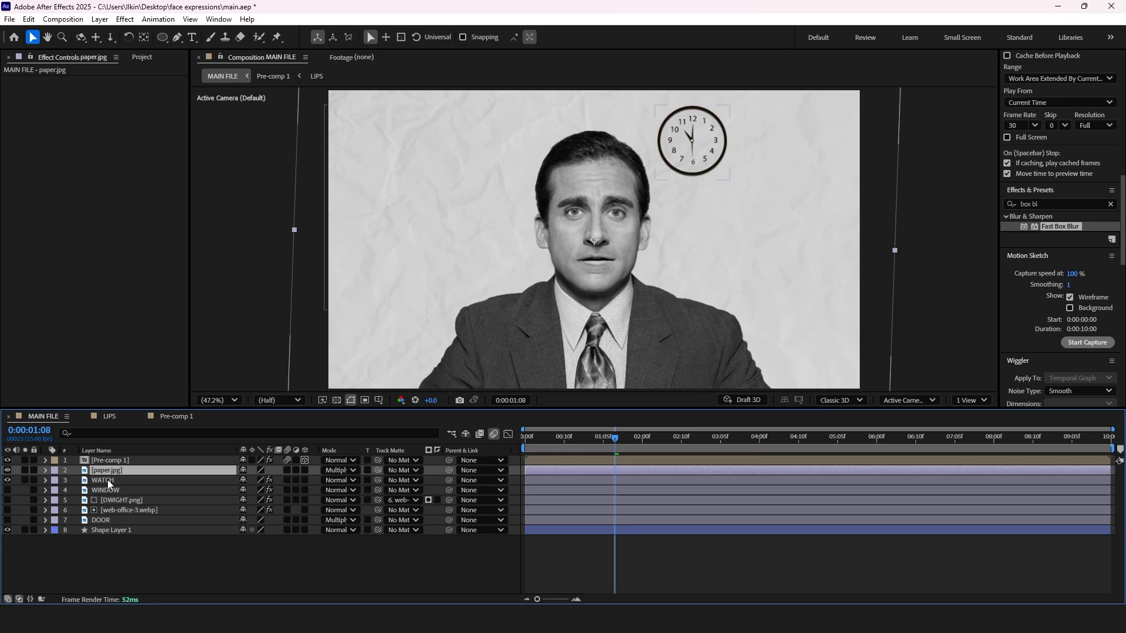
{"action": "left_click", "coordinate": [6, 490]}
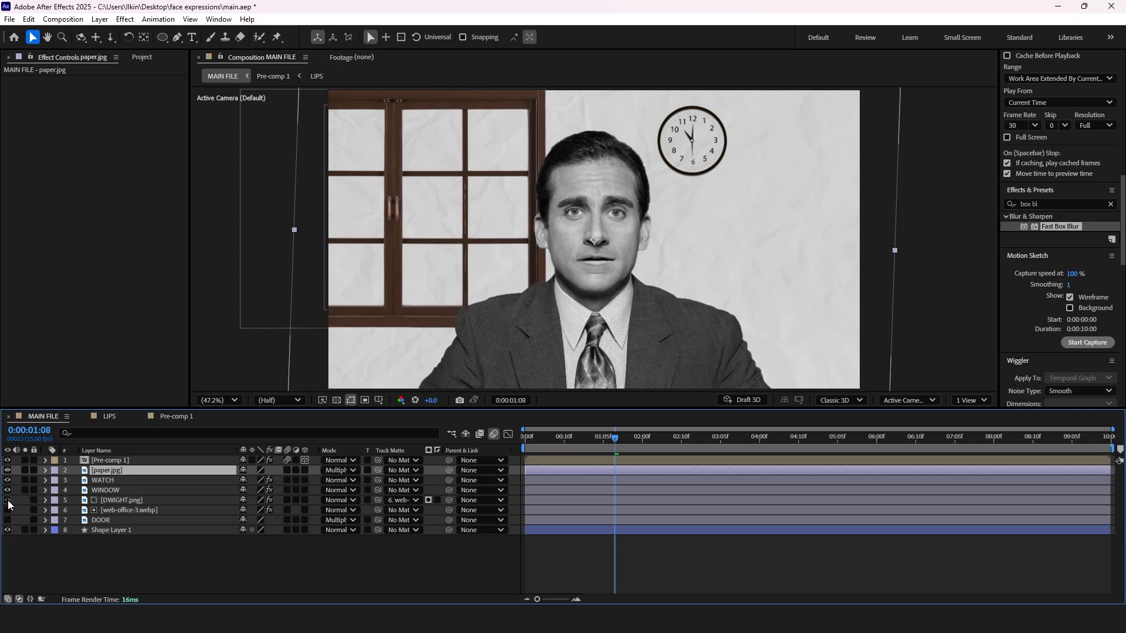
{"action": "left_click", "coordinate": [8, 509]}
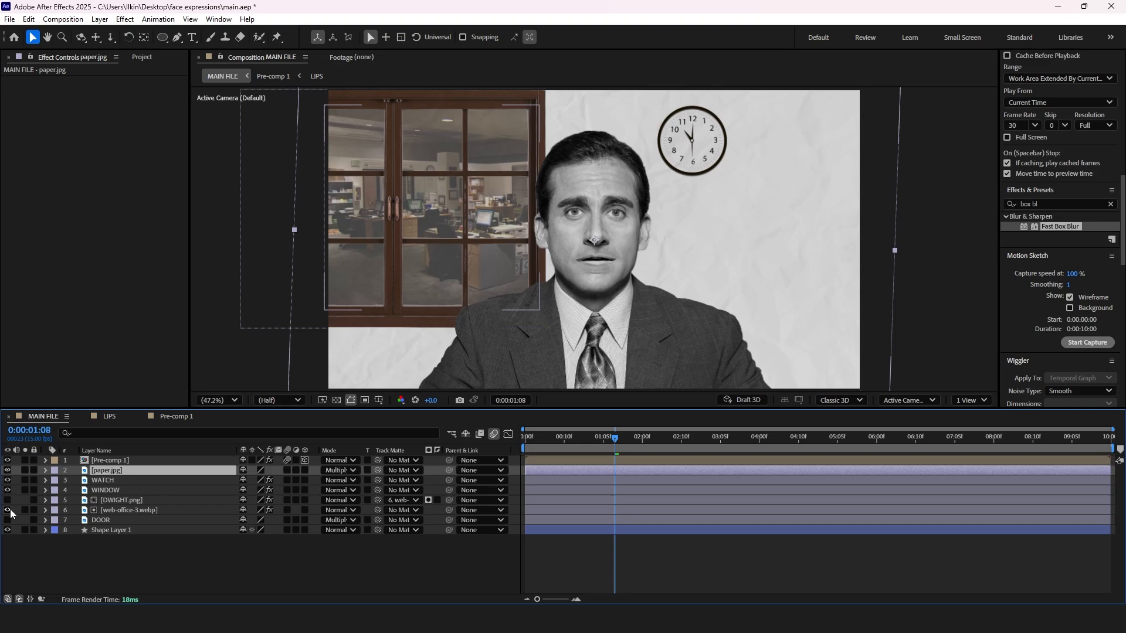
{"action": "left_click", "coordinate": [7, 520]}
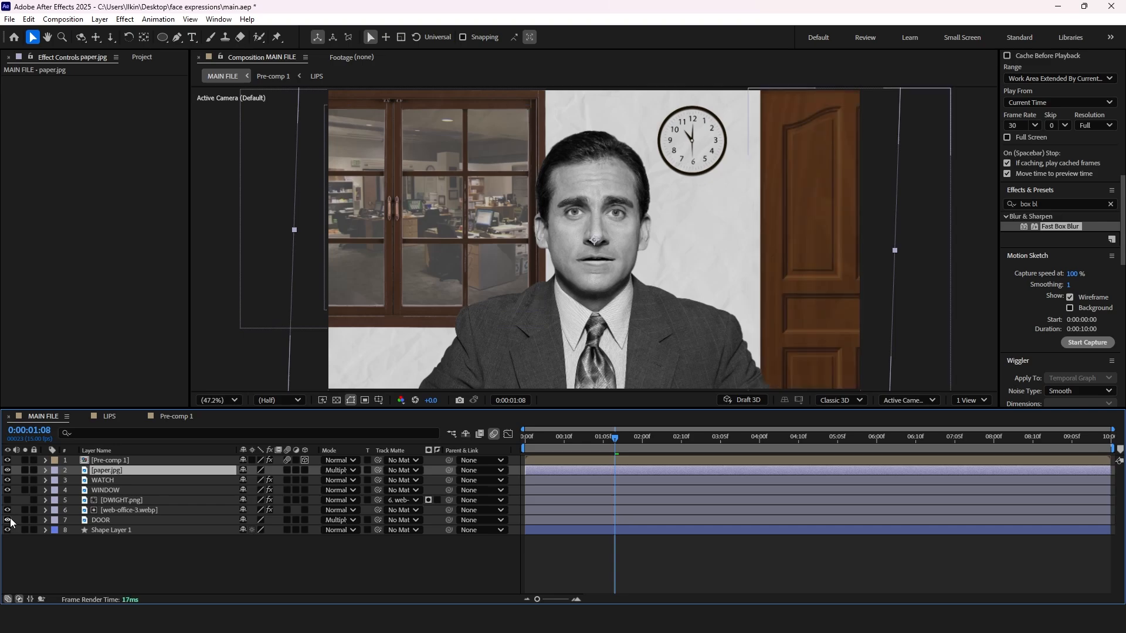
{"action": "left_click", "coordinate": [7, 500]}
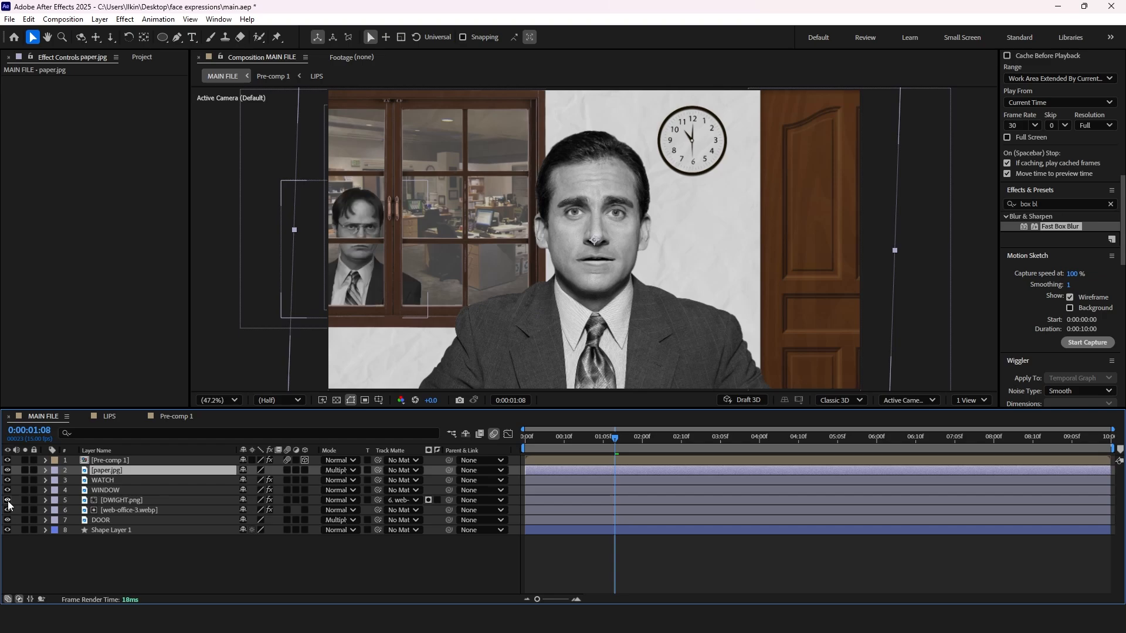
Try shifting the DWIGHT.png figure slightly to the right behind the window, and undo the move.
{"action": "left_click", "coordinate": [128, 502]}
{"action": "mouse_move", "coordinate": [352, 253]}
{"action": "left_mouse_down"}
{"action": "mouse_move", "coordinate": [349, 329]}
{"action": "mouse_move", "coordinate": [363, 251]}
{"action": "left_mouse_up"}
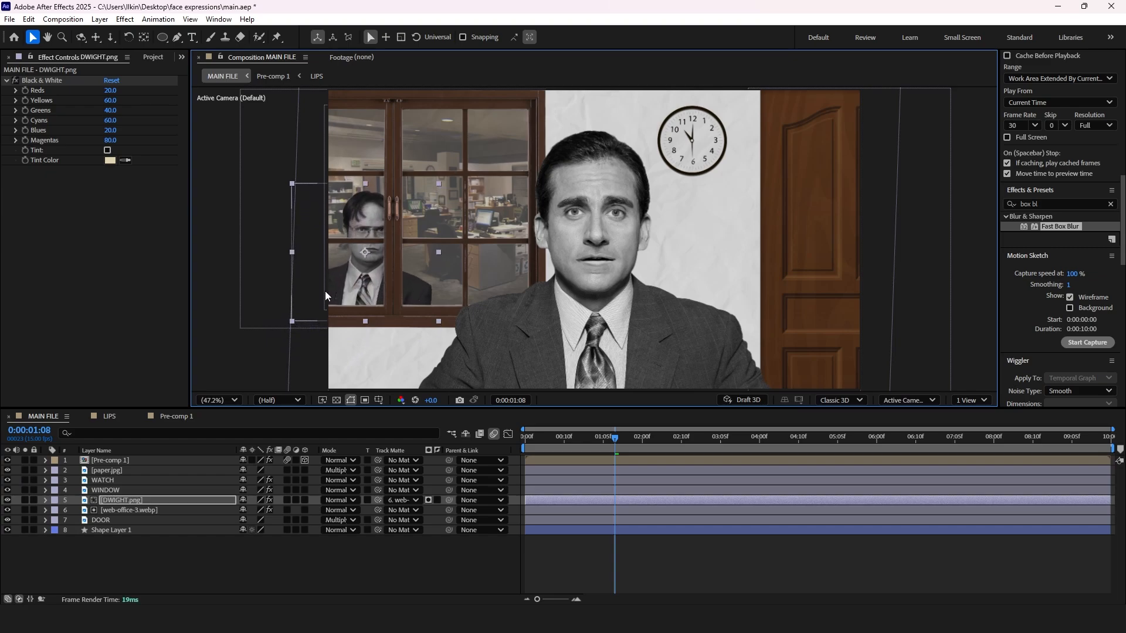
{"action": "key", "text": "ctrl+z"}
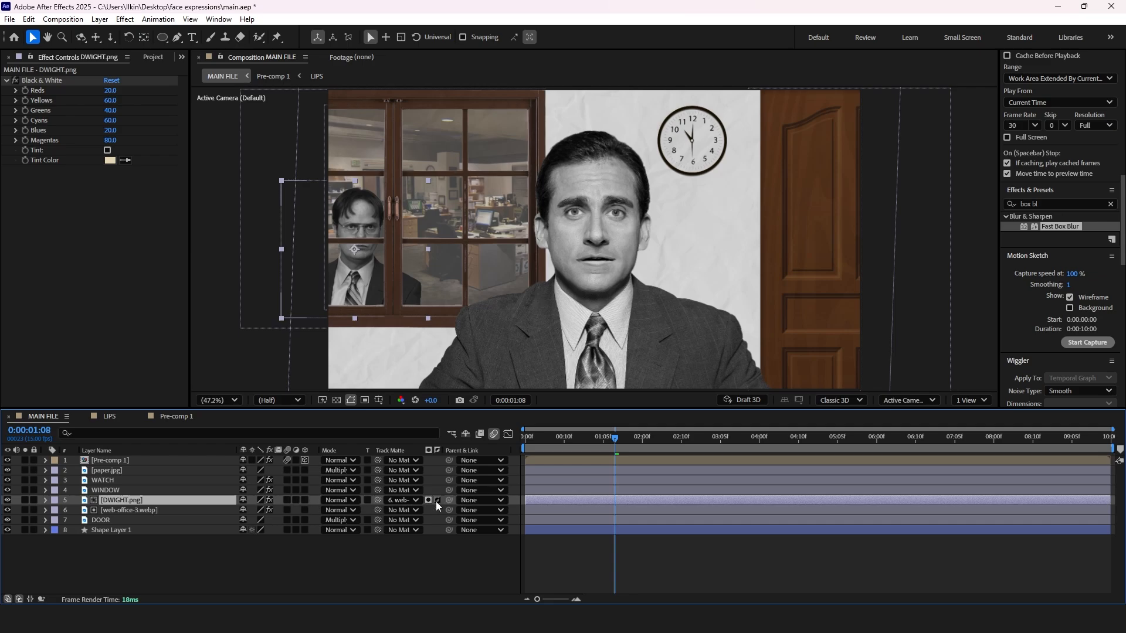
Remove the track matte from DWIGHT.png, try moving the figure down past the window frame, and undo the move.
{"action": "left_click", "coordinate": [415, 501]}
{"action": "left_click", "coordinate": [427, 380]}
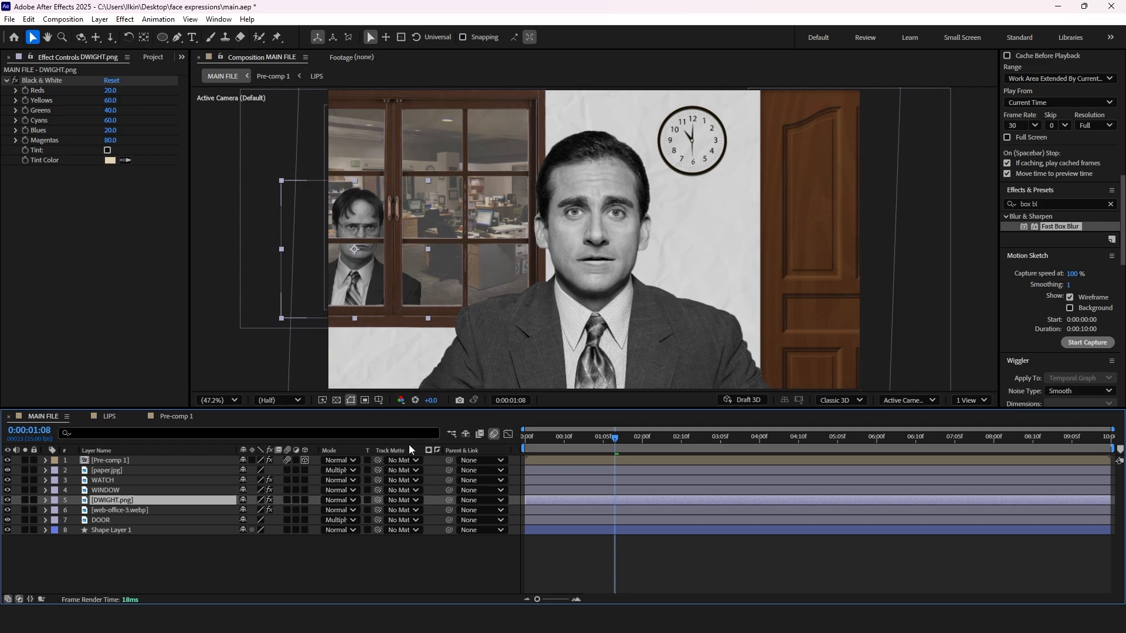
{"action": "left_click_drag", "start_coordinate": [354, 247], "coordinate": [350, 323]}
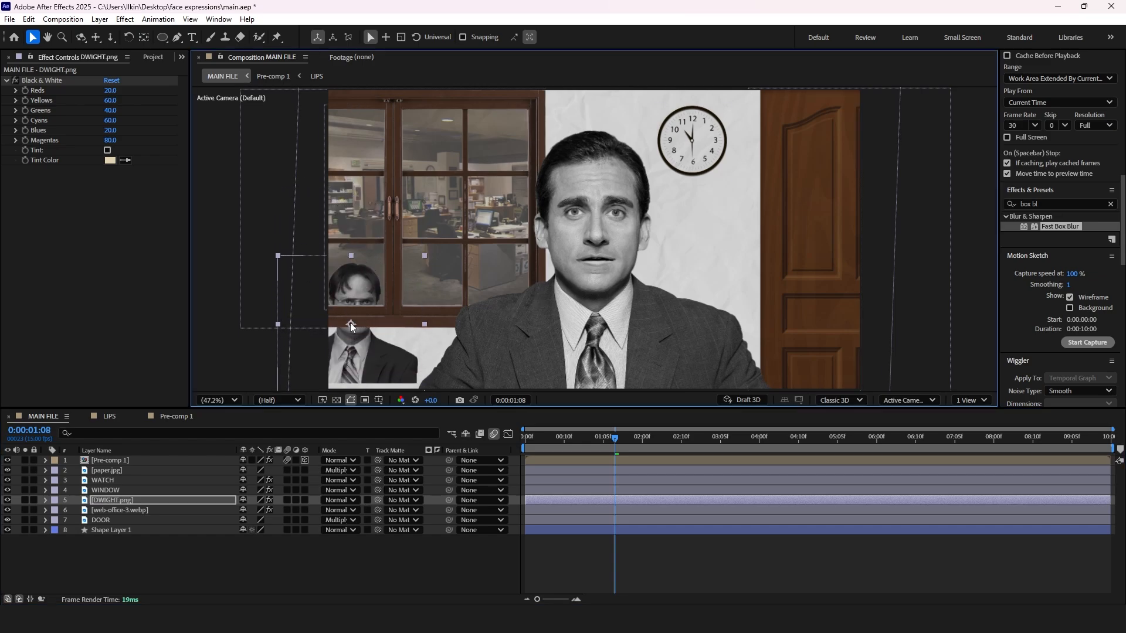
{"action": "key", "text": "ctrl+z"}
Toggle the web-office-3.webp layer's visibility off and on to check which area the office image covers behind the window.
{"action": "left_click", "coordinate": [125, 510]}
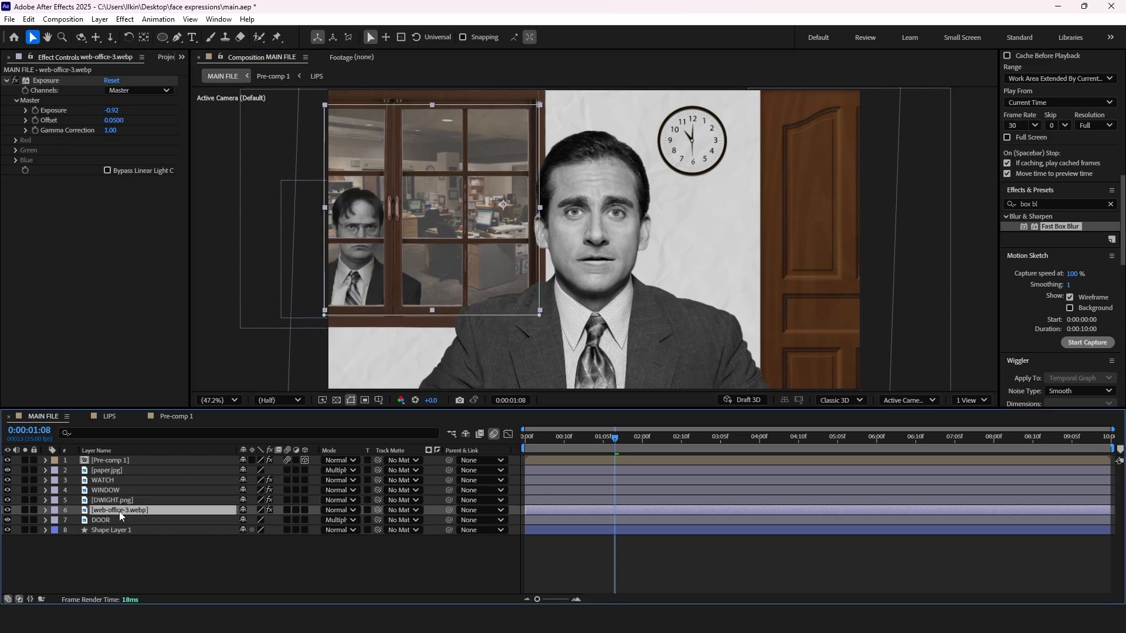
{"action": "left_click", "coordinate": [7, 511]}
{"action": "left_click", "coordinate": [7, 512]}
{"action": "left_click", "coordinate": [7, 512]}
{"action": "left_click", "coordinate": [7, 512]}
Assign web-office-3.webp as the track matte of DWIGHT.png and turn the office image's visibility back on.
{"action": "left_click", "coordinate": [118, 501]}
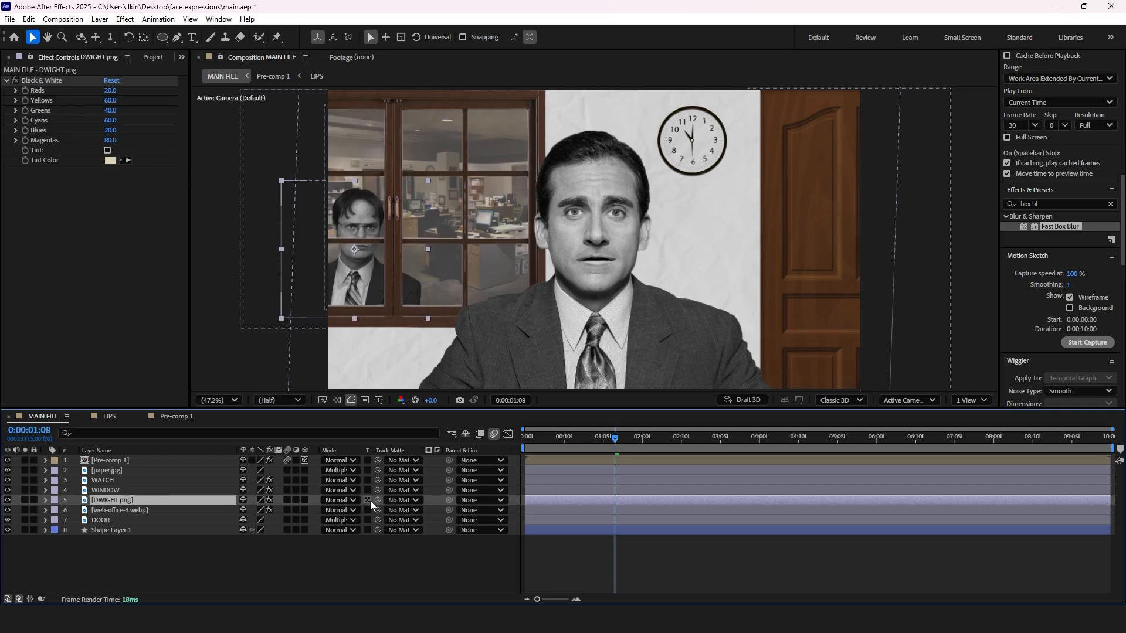
{"action": "left_click_drag", "start_coordinate": [318, 500], "coordinate": [152, 508]}
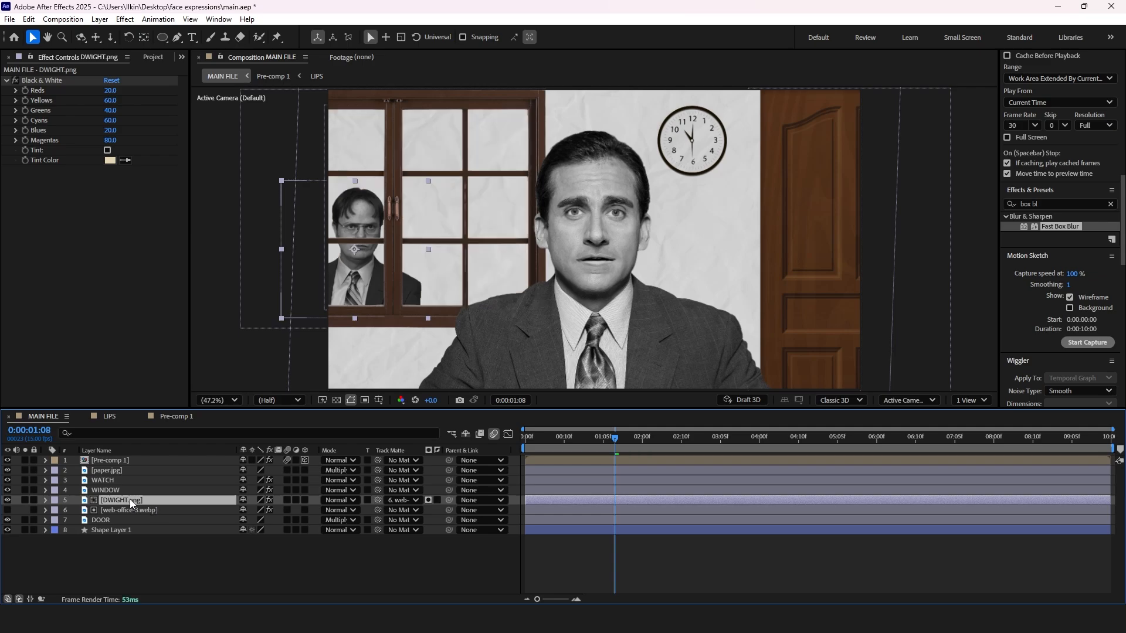
{"action": "left_click", "coordinate": [8, 511]}
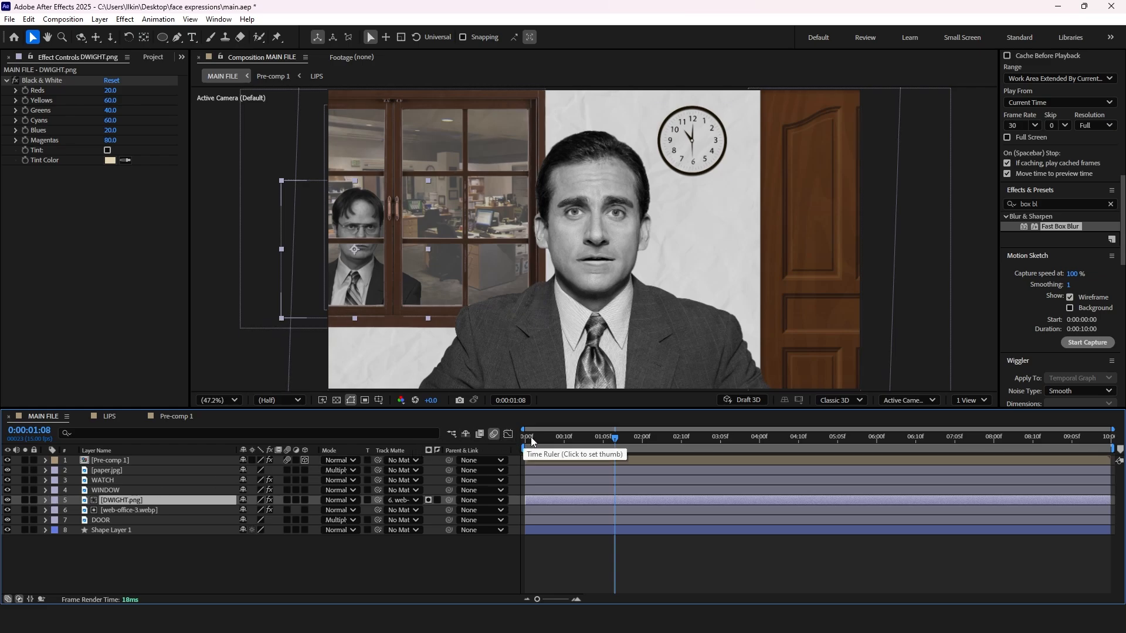
Try a Position keyframe on the DOOR layer at the composition start, shift it to 0:00:00:10, and undo the keyframe.
{"action": "mouse_move", "coordinate": [530, 437]}
{"action": "left_mouse_down"}
{"action": "mouse_move", "coordinate": [546, 437]}
{"action": "mouse_move", "coordinate": [513, 449]}
{"action": "mouse_move", "coordinate": [604, 434]}
{"action": "mouse_move", "coordinate": [523, 437]}
{"action": "left_mouse_up"}
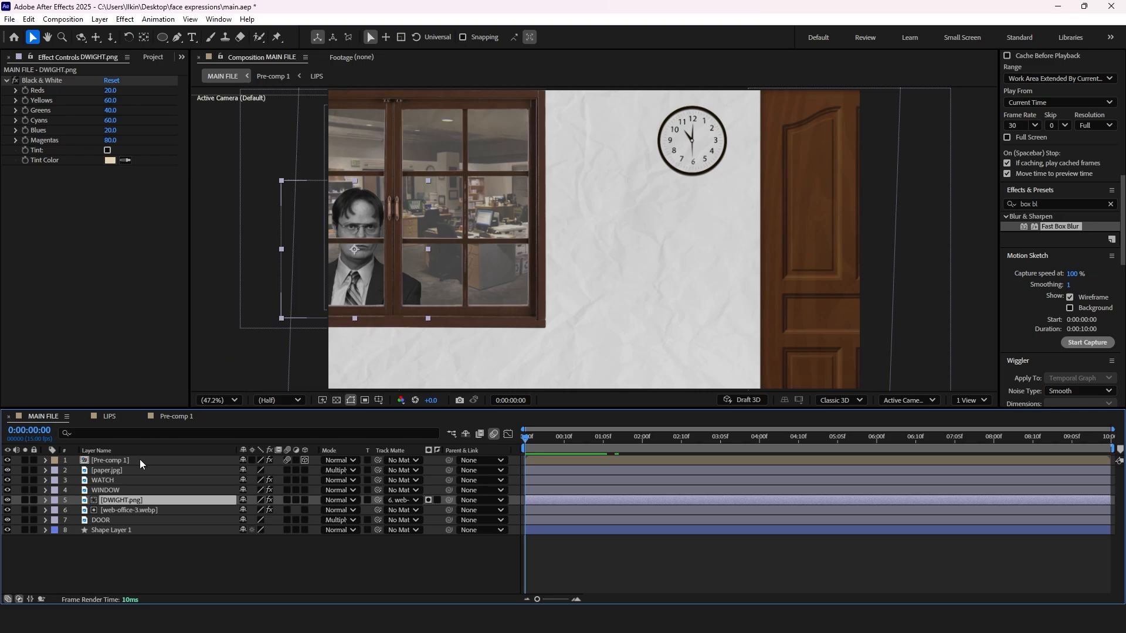
{"action": "left_click", "coordinate": [131, 520]}
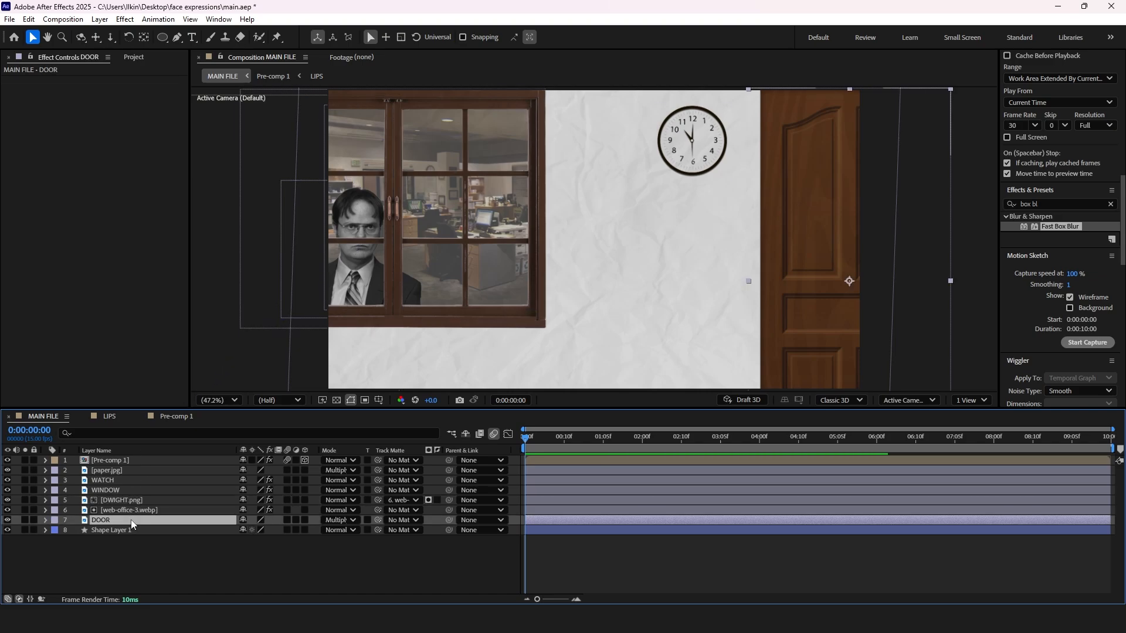
{"action": "key", "text": "p"}
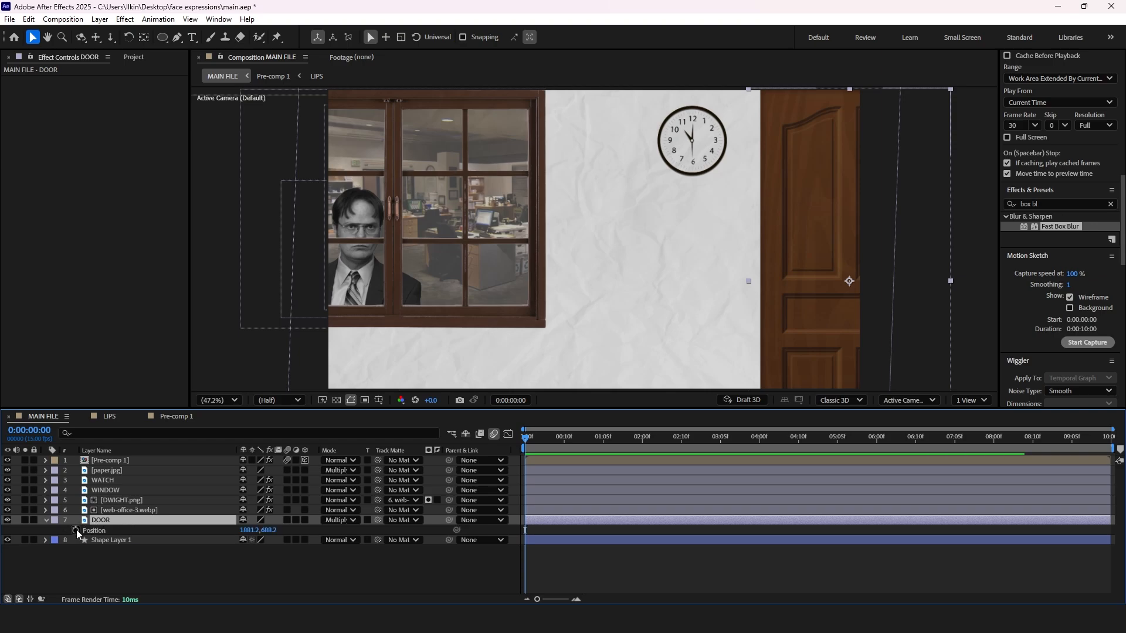
{"action": "left_click", "coordinate": [77, 530]}
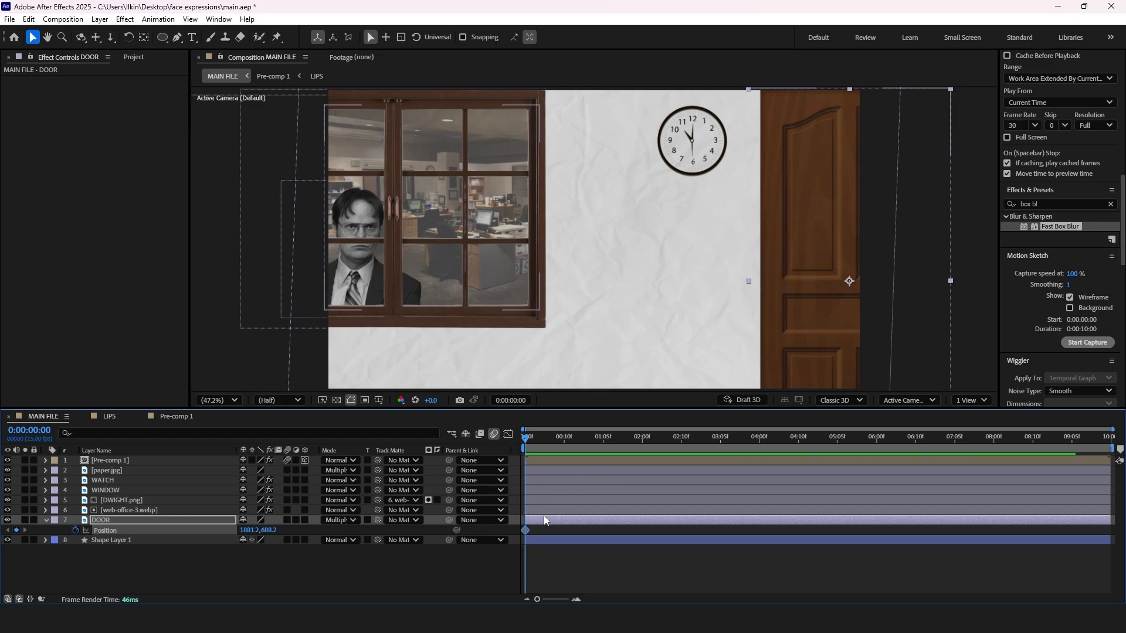
{"action": "mouse_move", "coordinate": [526, 530]}
{"action": "left_mouse_down"}
{"action": "mouse_move", "coordinate": [558, 531]}
{"action": "mouse_move", "coordinate": [548, 532]}
{"action": "left_mouse_up"}
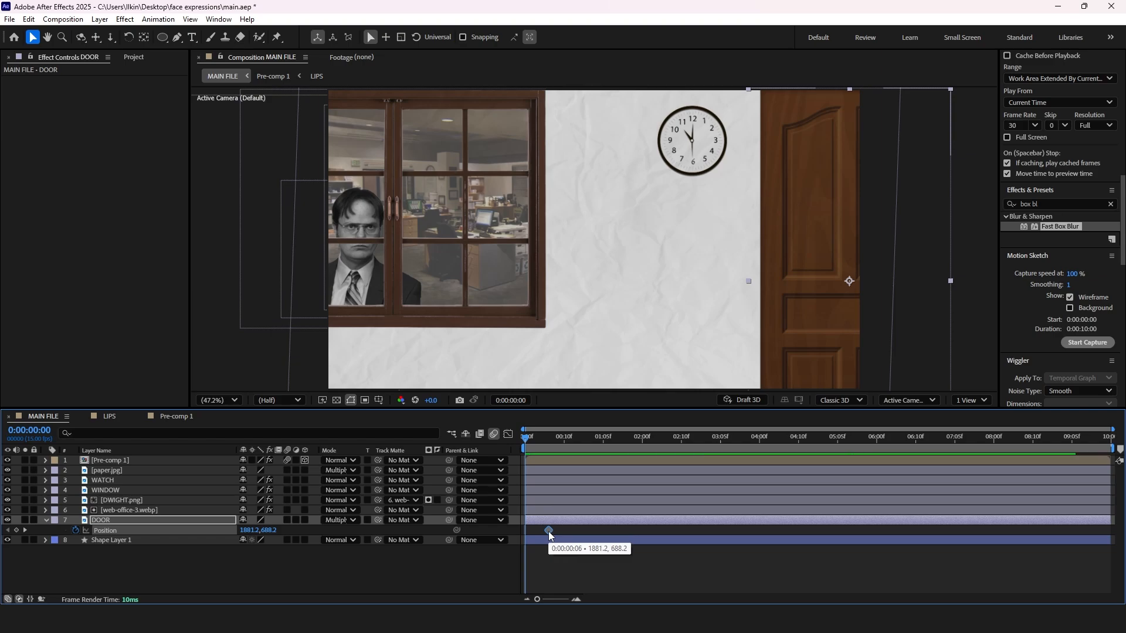
{"action": "left_click_drag", "start_coordinate": [549, 531], "coordinate": [567, 531]}
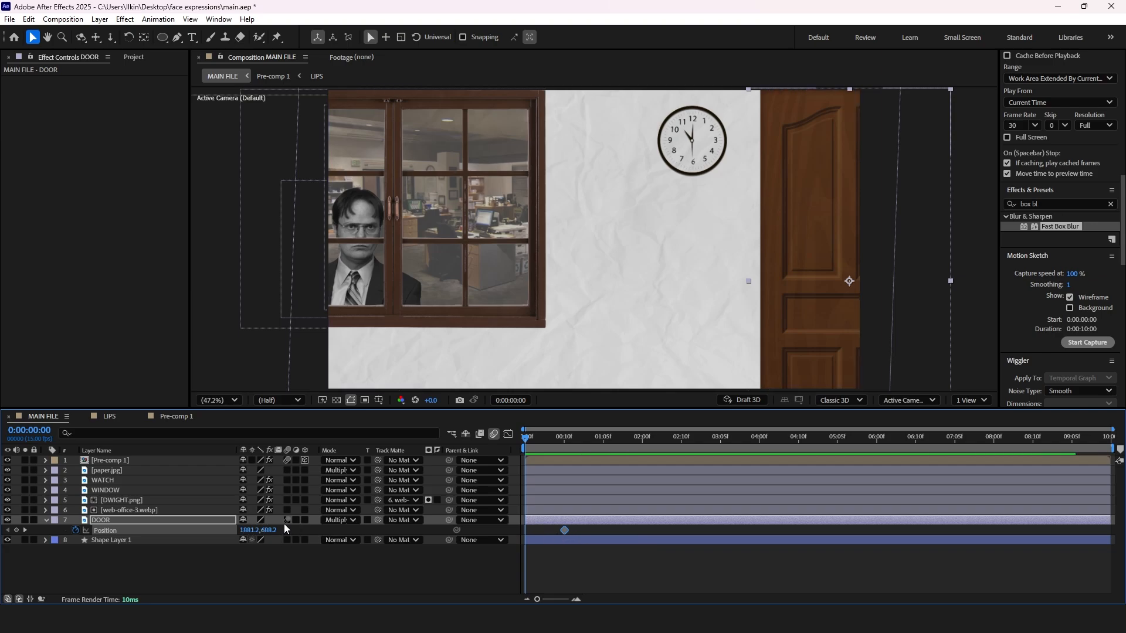
{"action": "key", "text": "ctrl+z"}
{"action": "key", "text": "ctrl+z"}
{"action": "key", "text": "ctrl+z"}
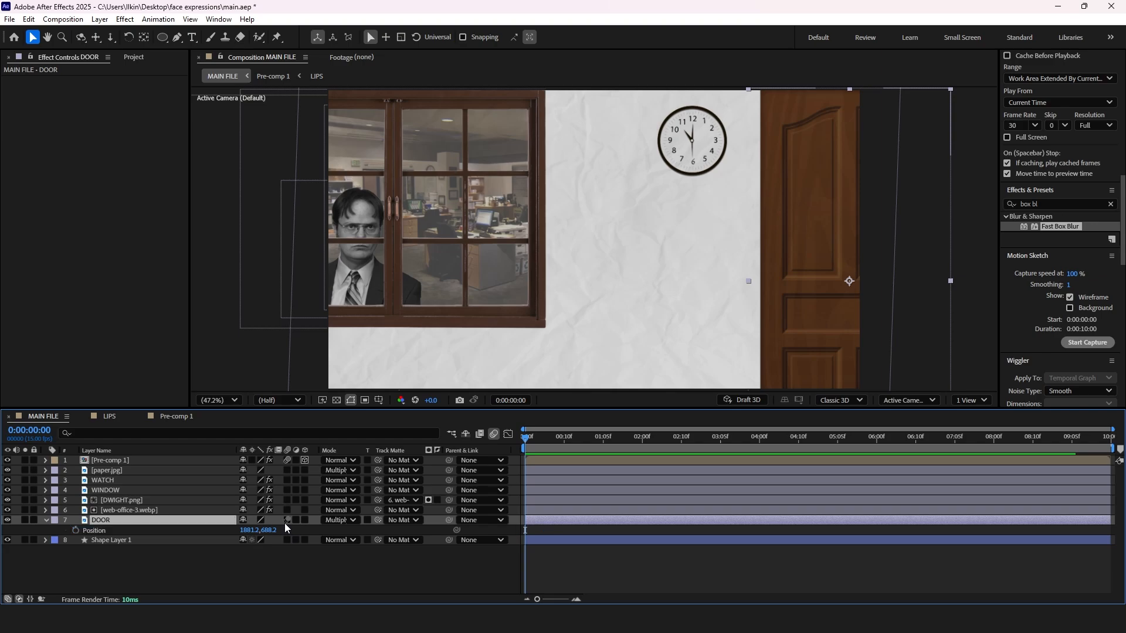
Turn the WATCH, WINDOW, DWIGHT.png, web-office-3.webp and DOOR layers into 3D layers.
{"action": "left_click", "coordinate": [45, 519]}
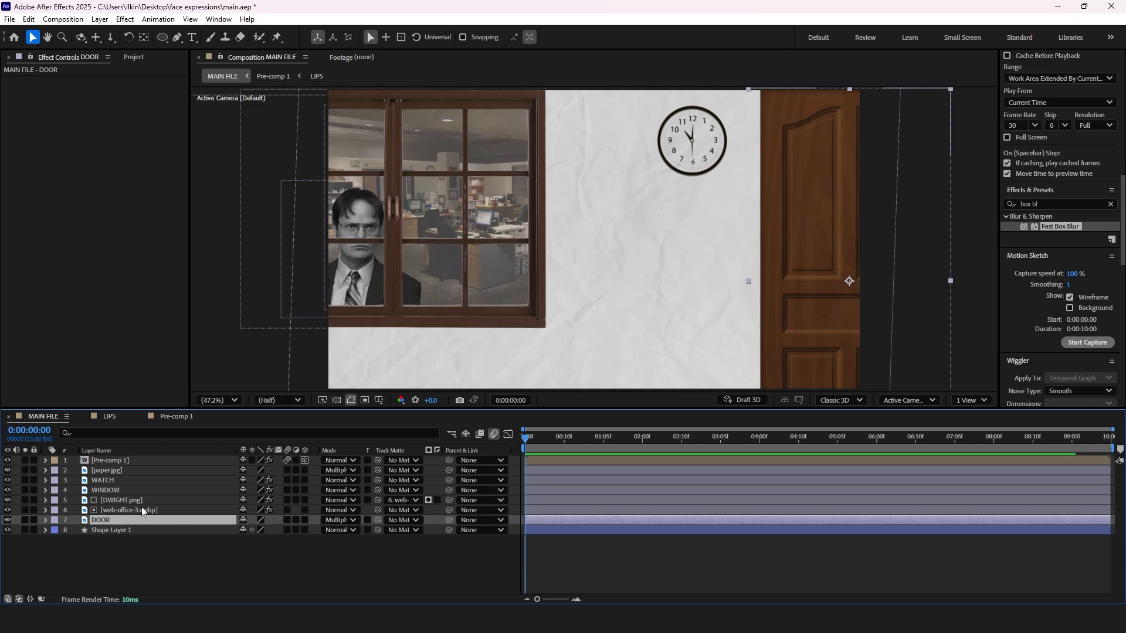
{"action": "left_click", "coordinate": [120, 480], "text": "shift"}
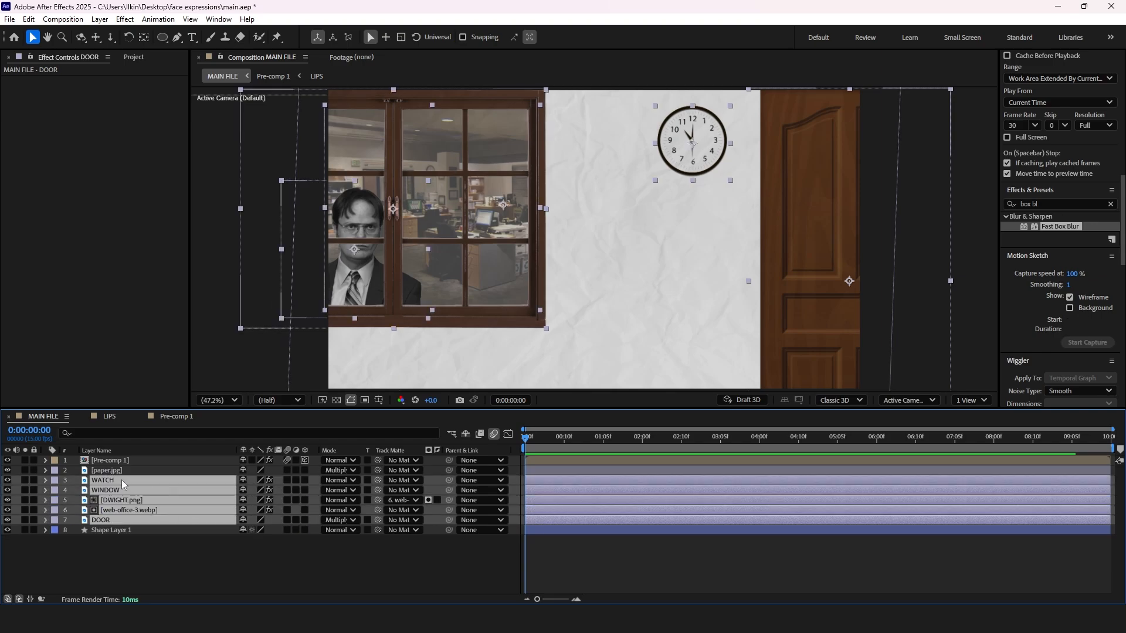
{"action": "left_click", "coordinate": [305, 481]}
{"action": "left_click", "coordinate": [309, 560]}
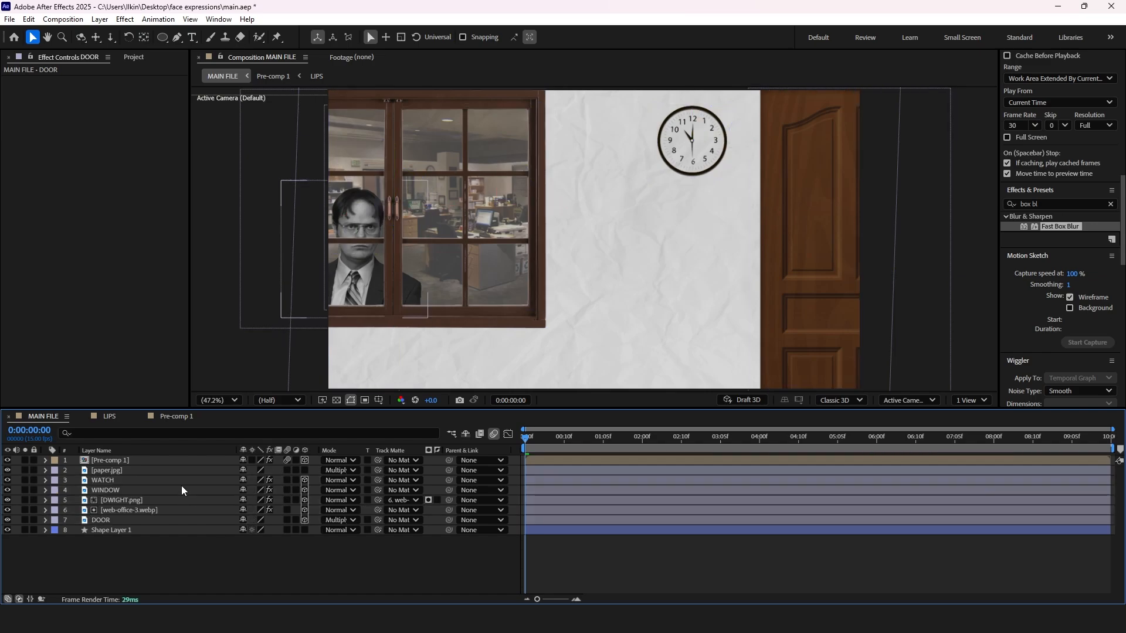
Animate DOOR entering from outside the frame with Position keyframes, X 2316.2 at the start and the current placement at 0:00:00:08, with motion blur enabled.
{"action": "left_click", "coordinate": [117, 521]}
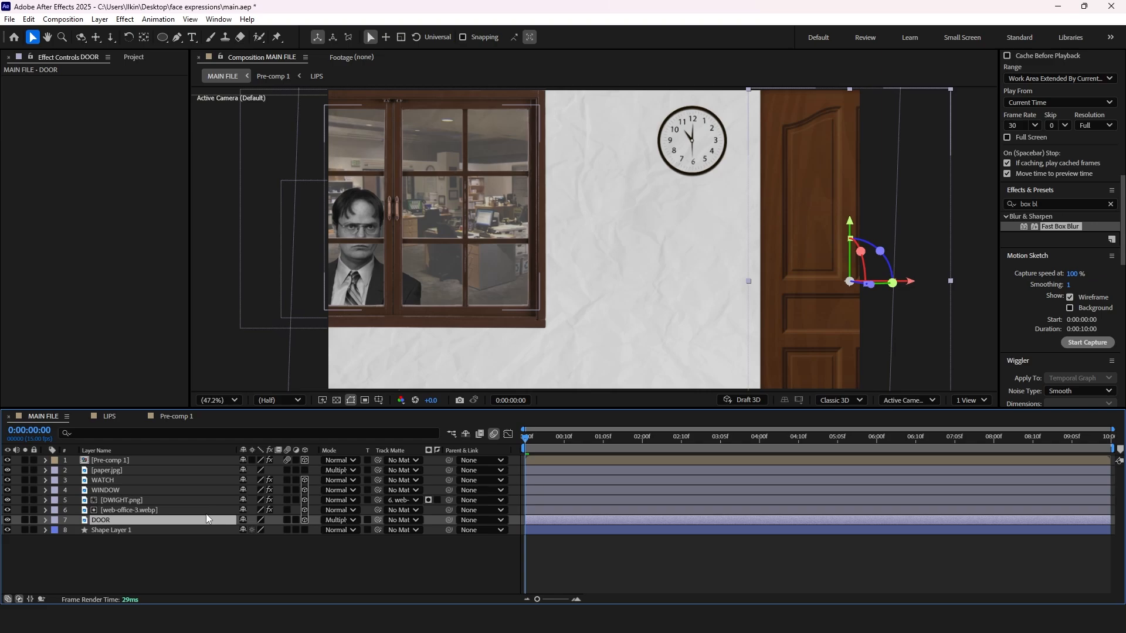
{"action": "key", "text": "p"}
{"action": "left_click", "coordinate": [171, 531]}
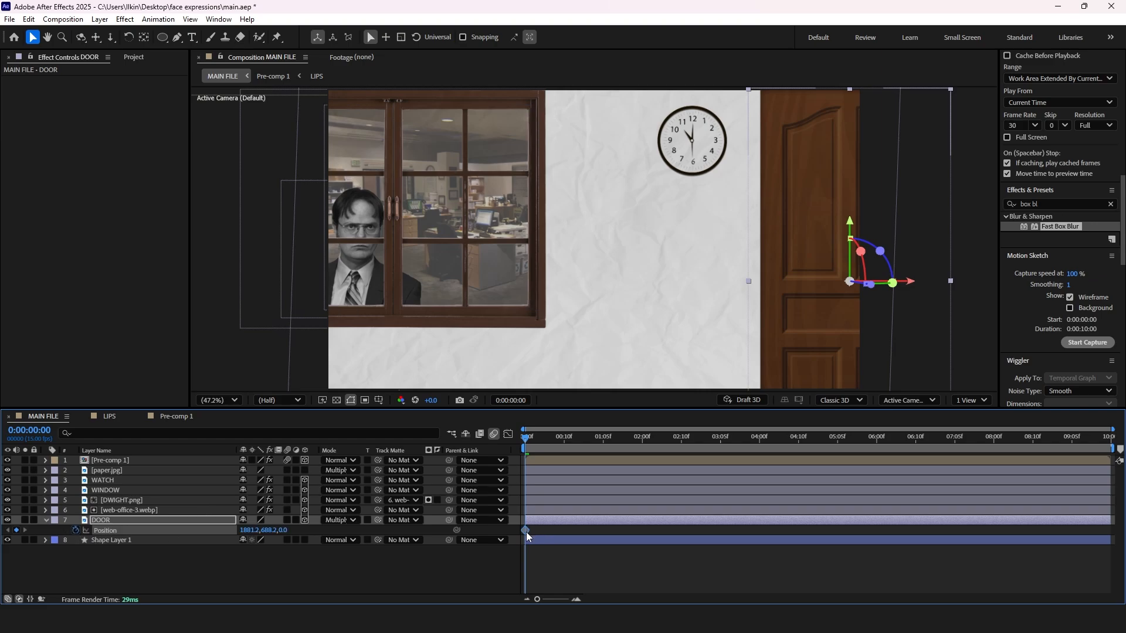
{"action": "left_click_drag", "start_coordinate": [538, 534], "coordinate": [556, 535]}
{"action": "left_click_drag", "start_coordinate": [252, 531], "coordinate": [522, 521]}
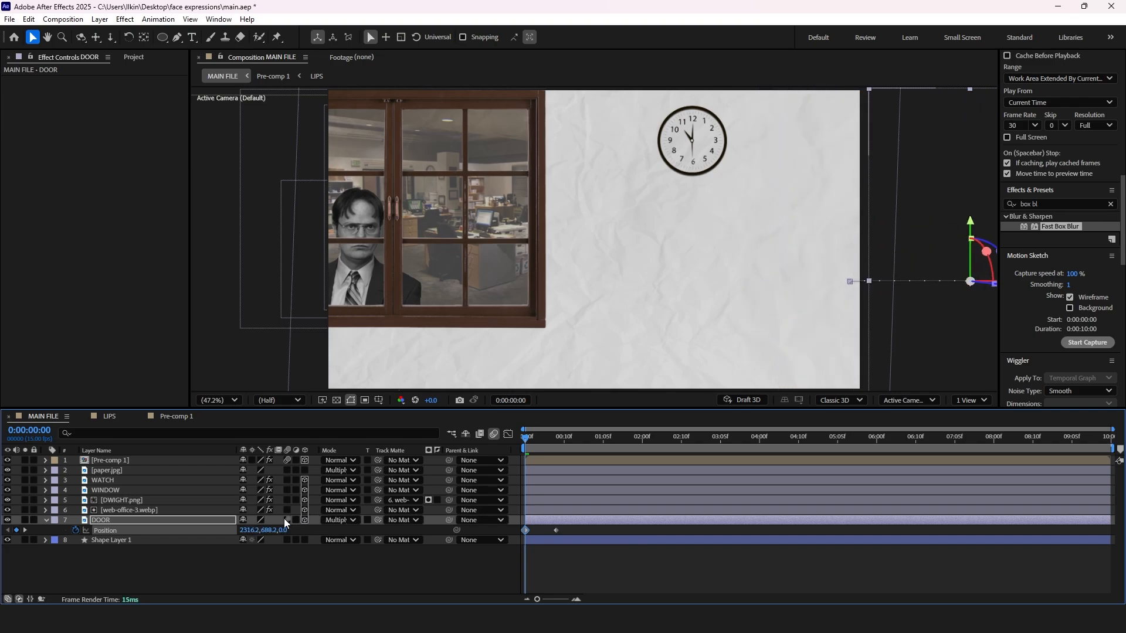
{"action": "left_click", "coordinate": [287, 520]}
Hide the web-office-3.webp and DWIGHT.png layers so only the window frame shows.
{"action": "left_click", "coordinate": [111, 490]}
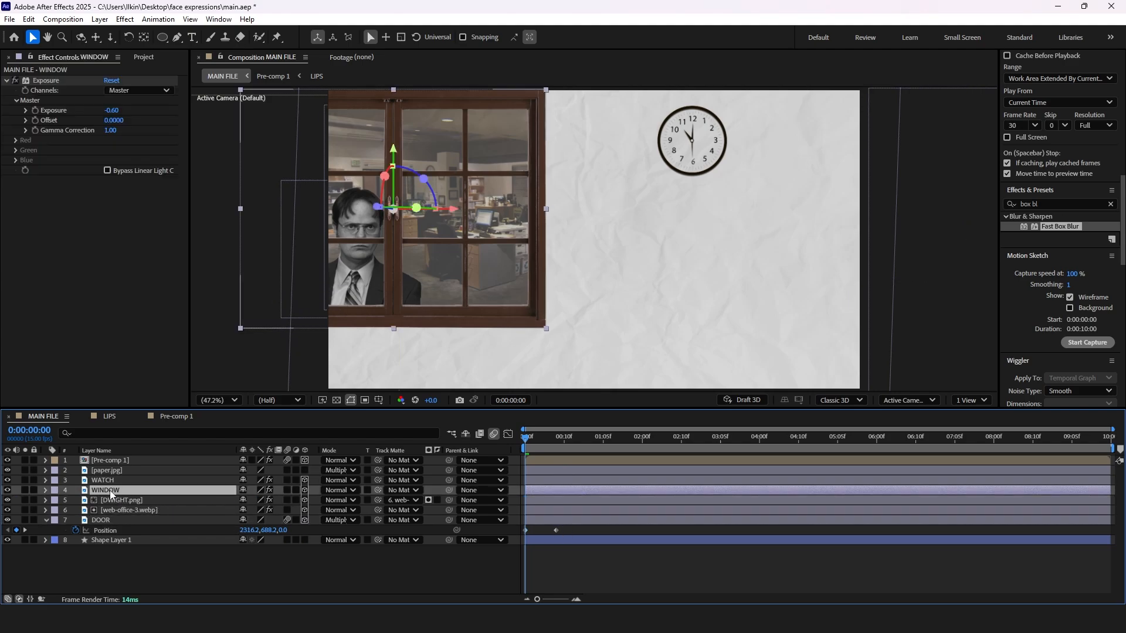
{"action": "left_click", "coordinate": [7, 510]}
{"action": "left_click", "coordinate": [7, 500]}
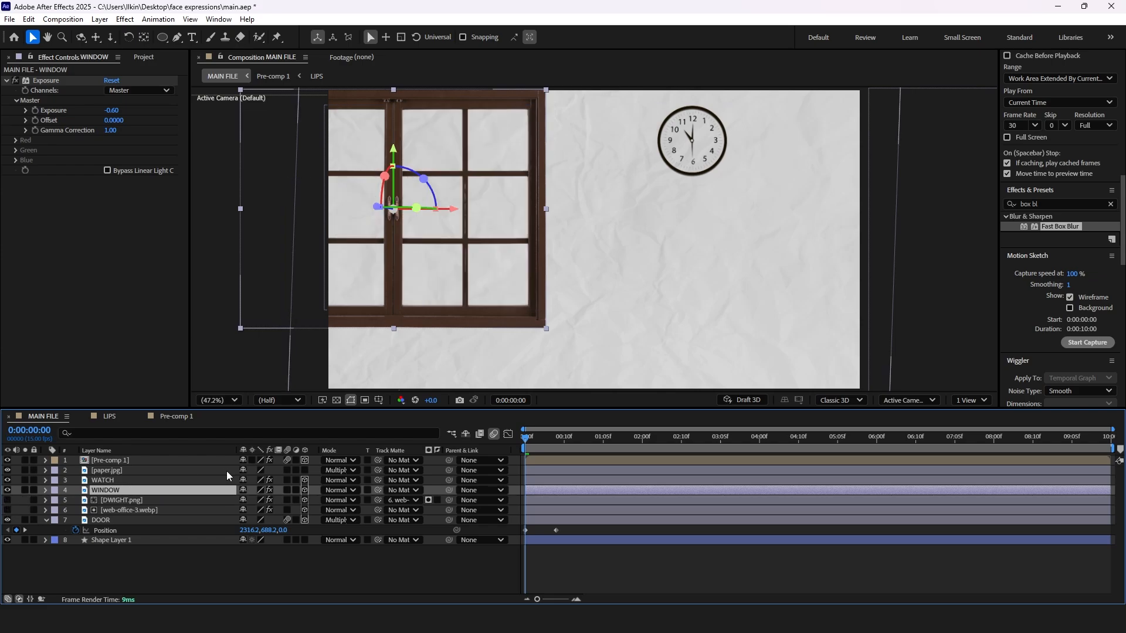
Add a Position keyframe to the WINDOW layer and shift it to 0:00:00:08.
{"action": "key", "text": "p"}
{"action": "left_click", "coordinate": [75, 500]}
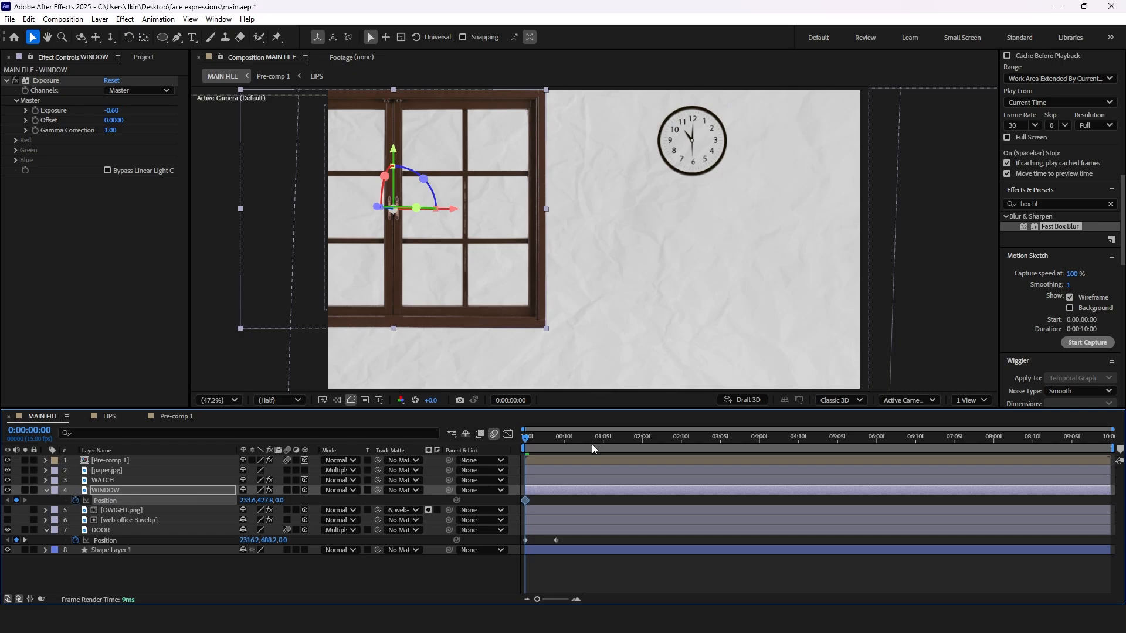
{"action": "left_click_drag", "start_coordinate": [526, 500], "coordinate": [554, 501]}
Try starting WINDOW above the frame with a Position Y of -432.2 at the composition start.
{"action": "left_click_drag", "start_coordinate": [264, 501], "coordinate": [0, 501]}
{"action": "left_click_drag", "start_coordinate": [262, 502], "coordinate": [118, 521]}
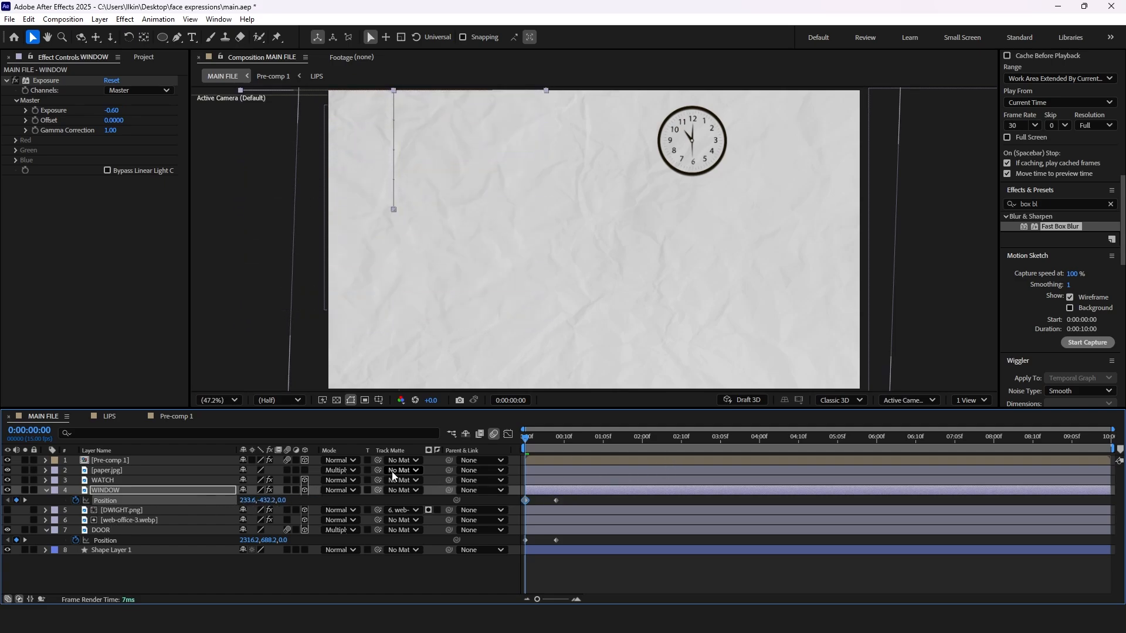
{"action": "left_click", "coordinate": [127, 480]}
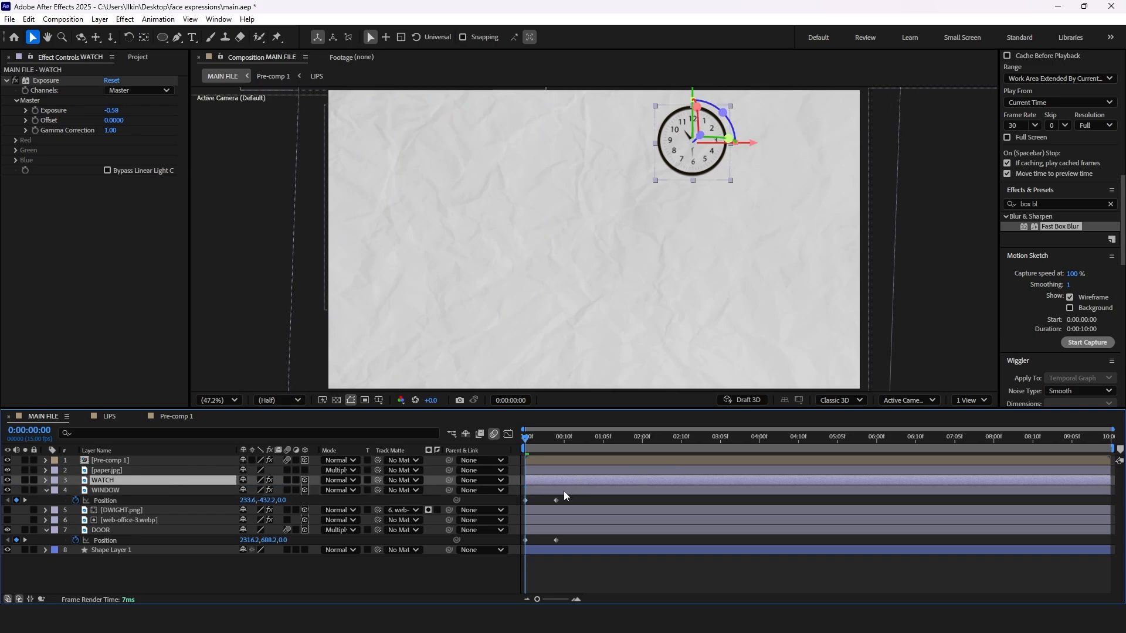
Start WINDOW below the frame with Position Y 1551.8 in its first keyframe, and enable motion blur on WINDOW and WATCH.
{"action": "left_click", "coordinate": [525, 501]}
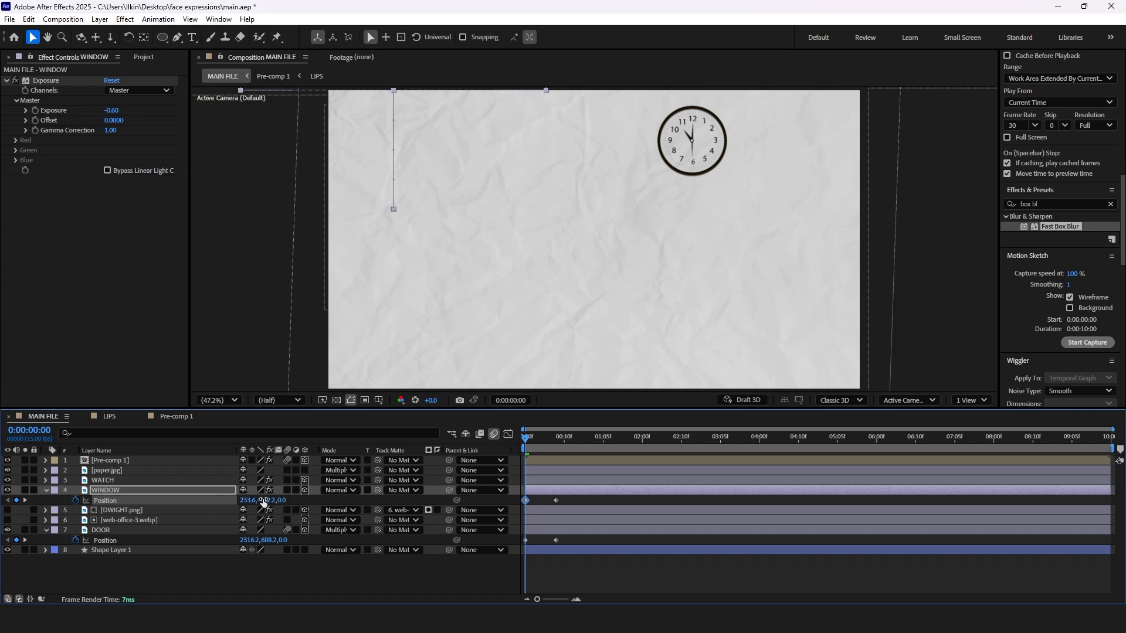
{"action": "left_click_drag", "start_coordinate": [265, 501], "coordinate": [565, 462]}
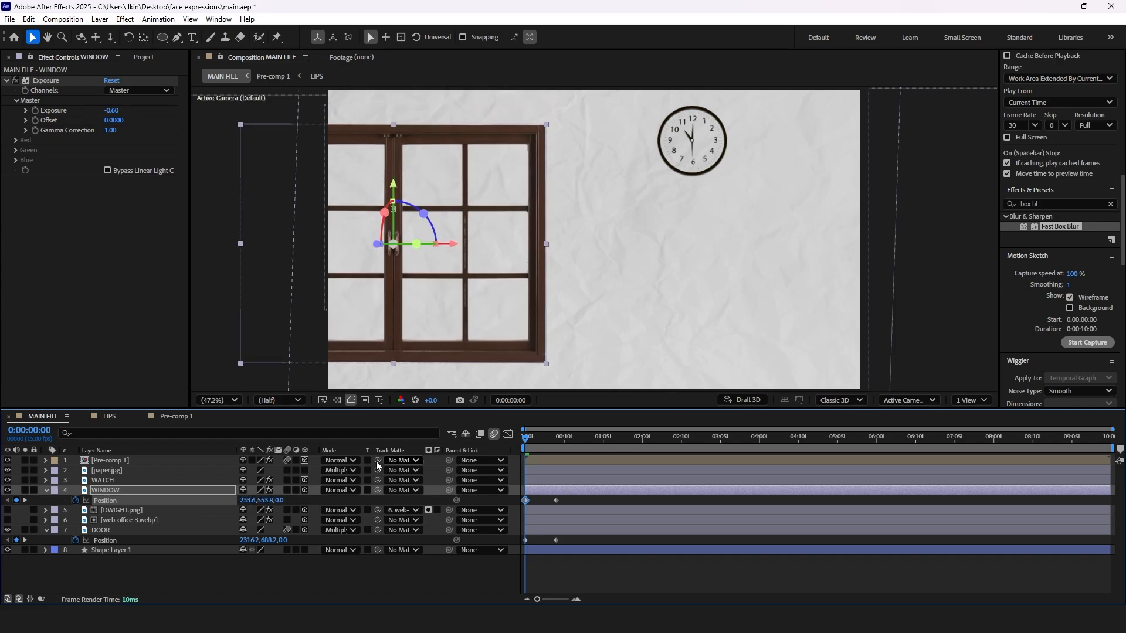
{"action": "left_click_drag", "start_coordinate": [267, 501], "coordinate": [920, 425]}
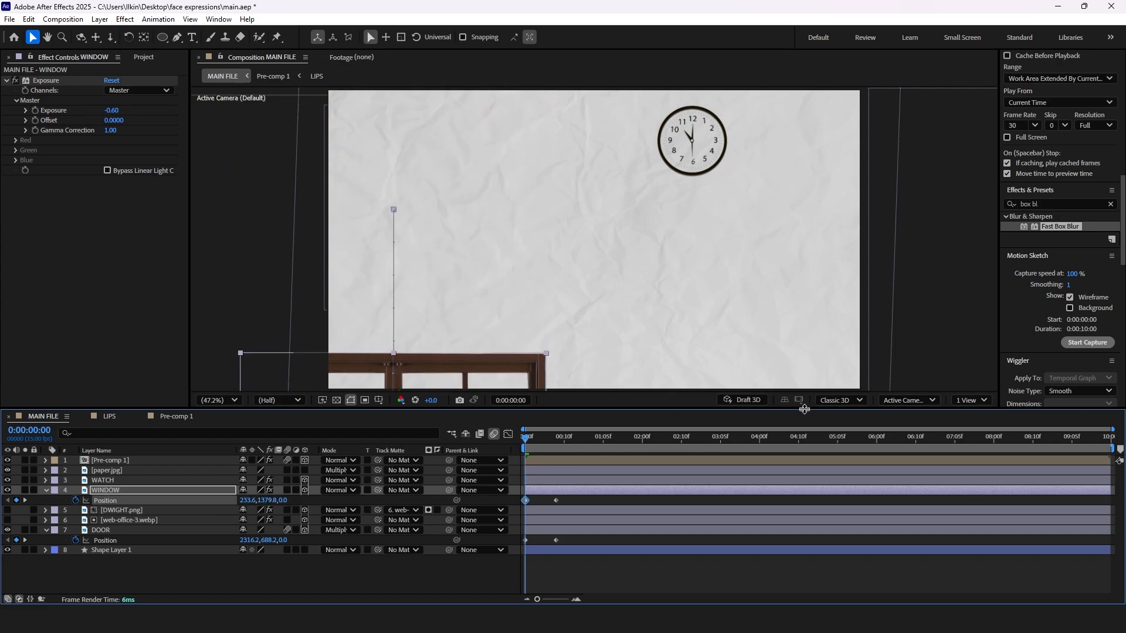
{"action": "left_click_drag", "start_coordinate": [263, 500], "coordinate": [357, 497]}
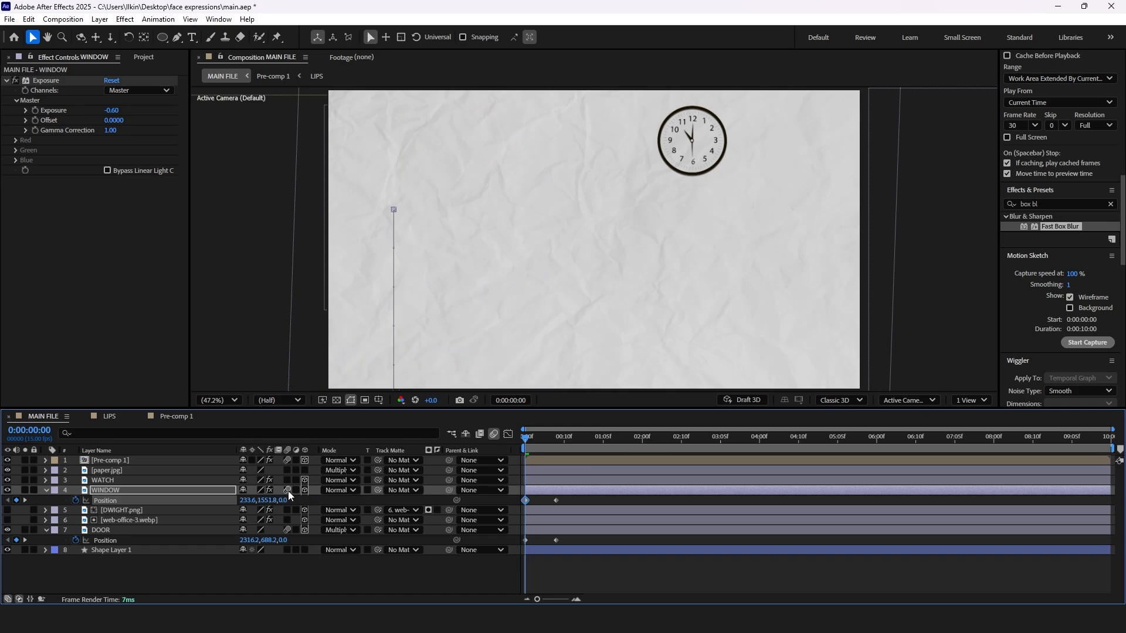
Animate WATCH dropping in from above with Position keyframes, Y -142.5 at the start and the current placement at 0:00:00:08.
{"action": "left_click", "coordinate": [117, 480]}
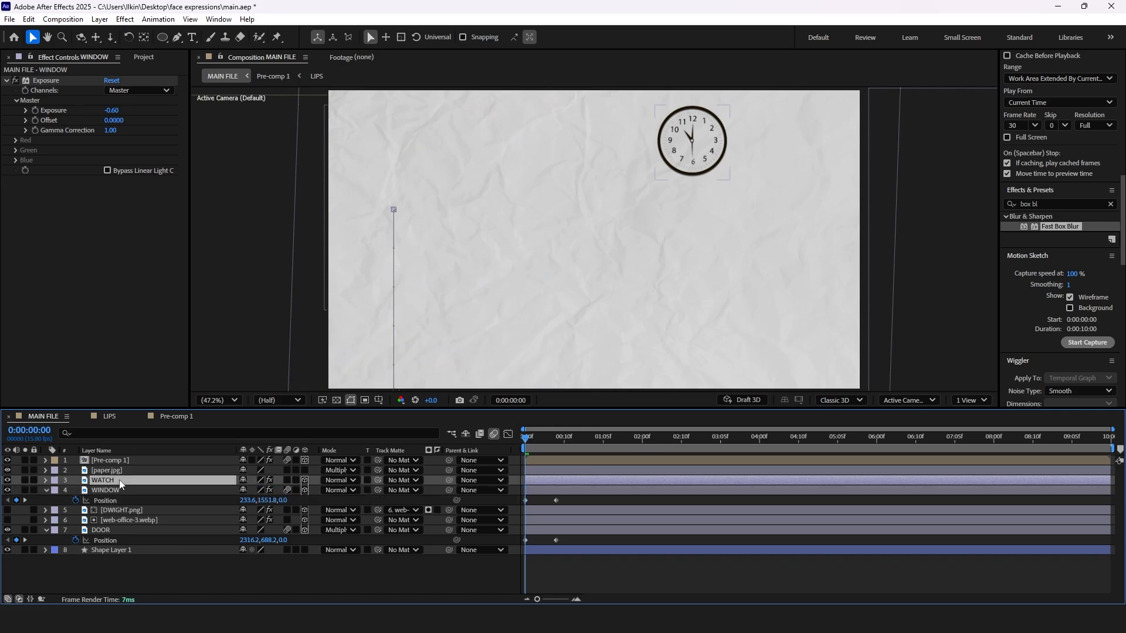
{"action": "key", "text": "p"}
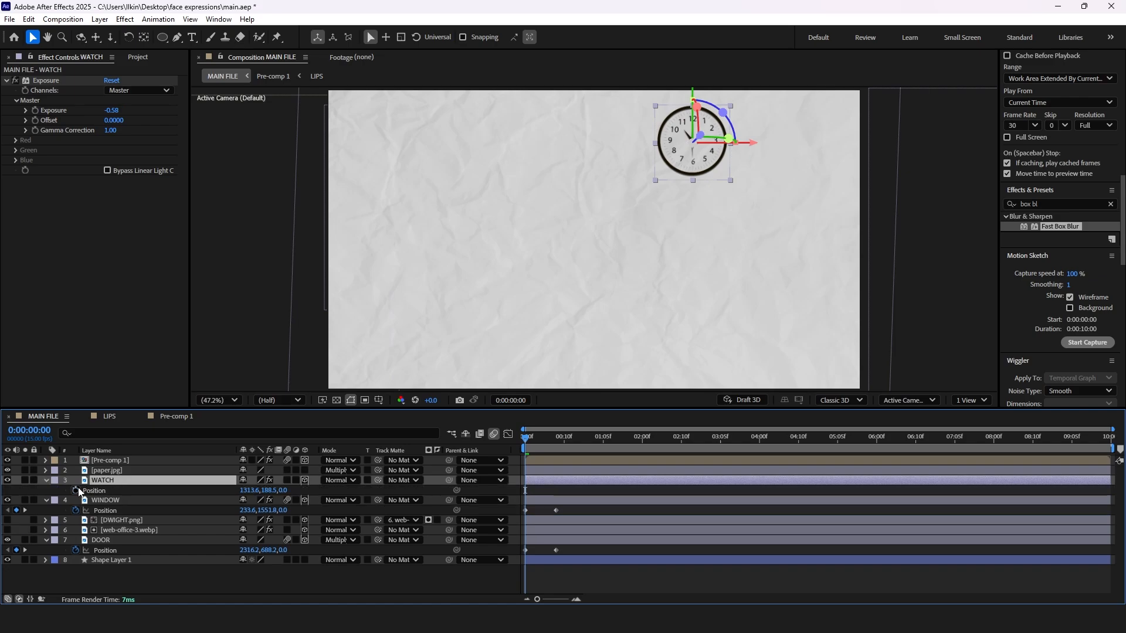
{"action": "left_click", "coordinate": [75, 489]}
{"action": "left_click_drag", "start_coordinate": [527, 497], "coordinate": [557, 496]}
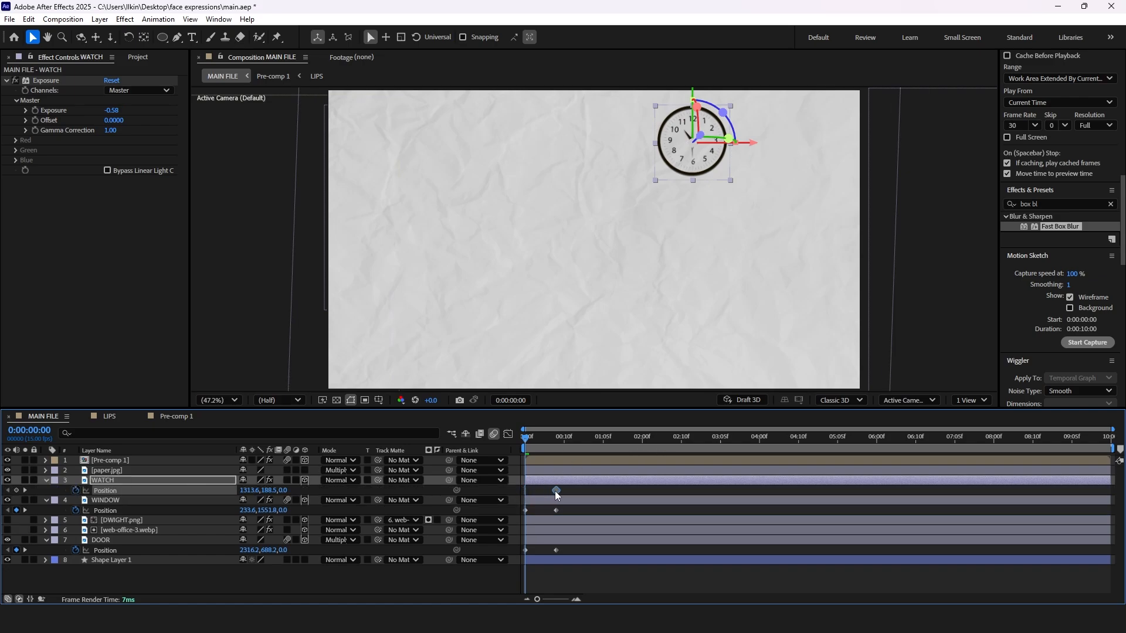
{"action": "left_click_drag", "start_coordinate": [252, 490], "coordinate": [52, 516]}
{"action": "key", "text": "ctrl+z"}
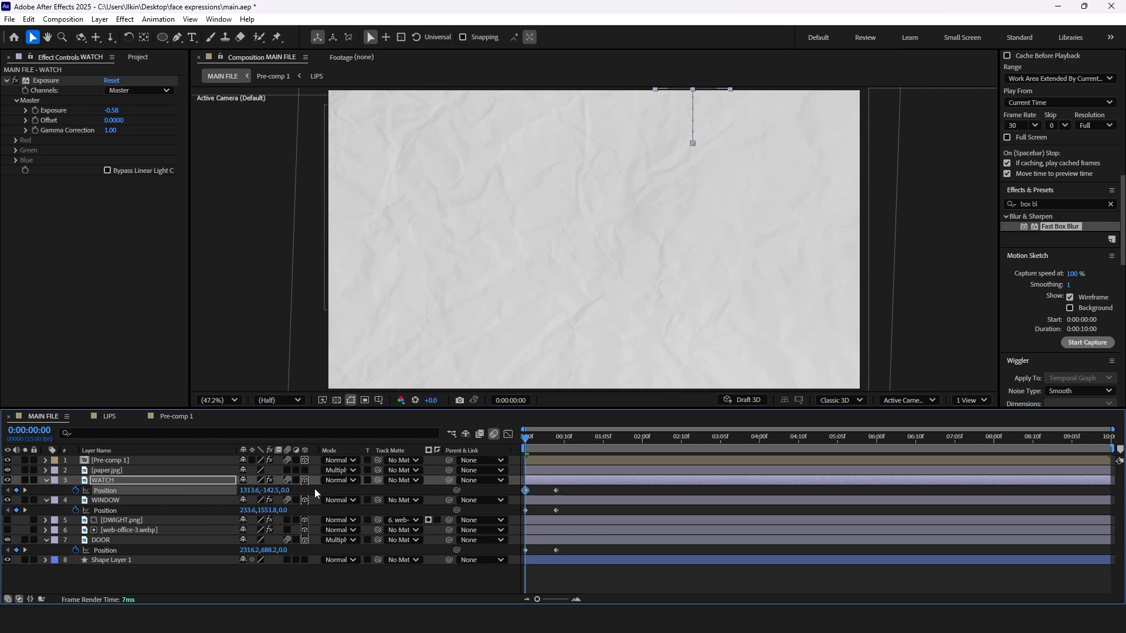
Apply Easy Ease to all WATCH, WINDOW and DOOR Position keyframes and open their speed curves in the Graph Editor.
{"action": "left_click_drag", "start_coordinate": [581, 550], "coordinate": [507, 494]}
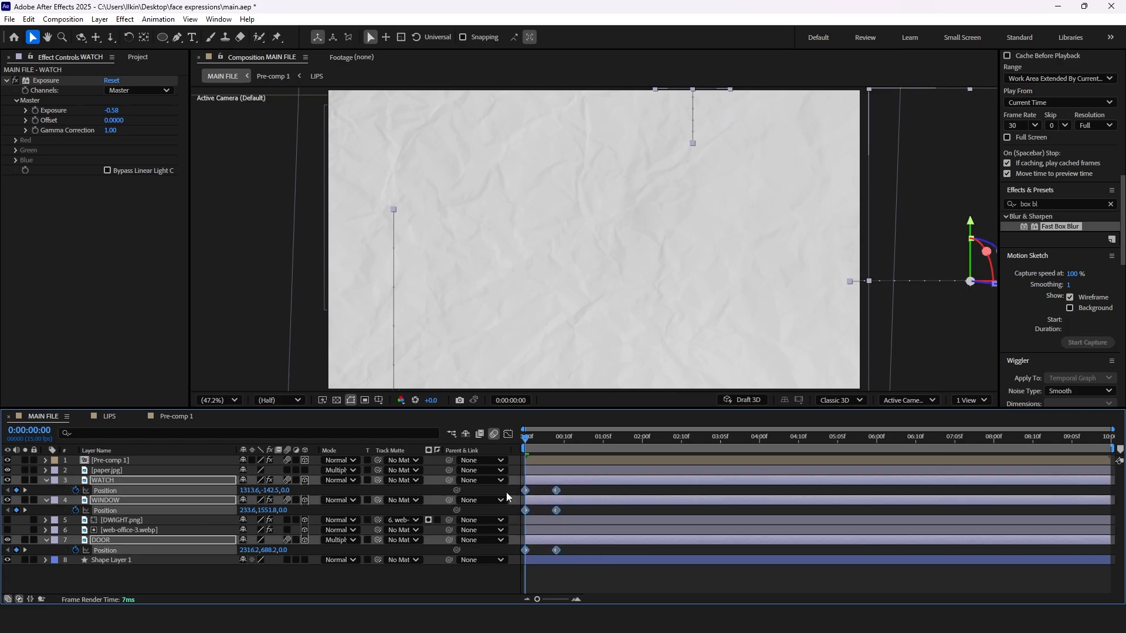
{"action": "key", "text": "F9"}
{"action": "left_click", "coordinate": [508, 434]}
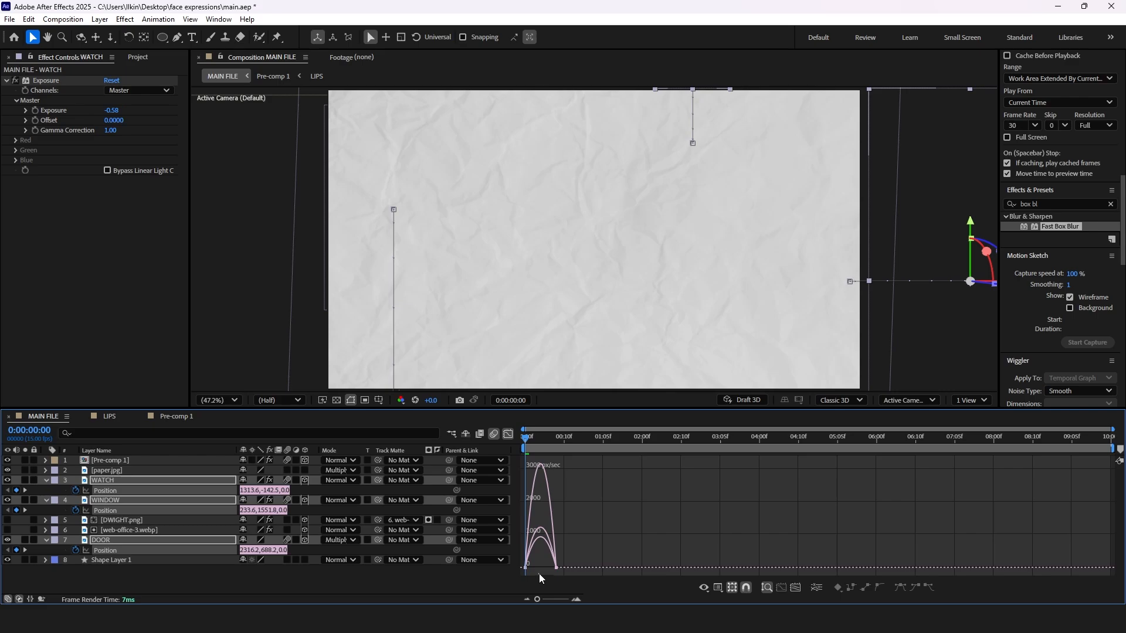
Lengthen the start and end easing handles of all three speed curves into steep mid-move peaks, collapse the layers and leave the Graph Editor.
{"action": "left_click_drag", "start_coordinate": [540, 575], "coordinate": [523, 560]}
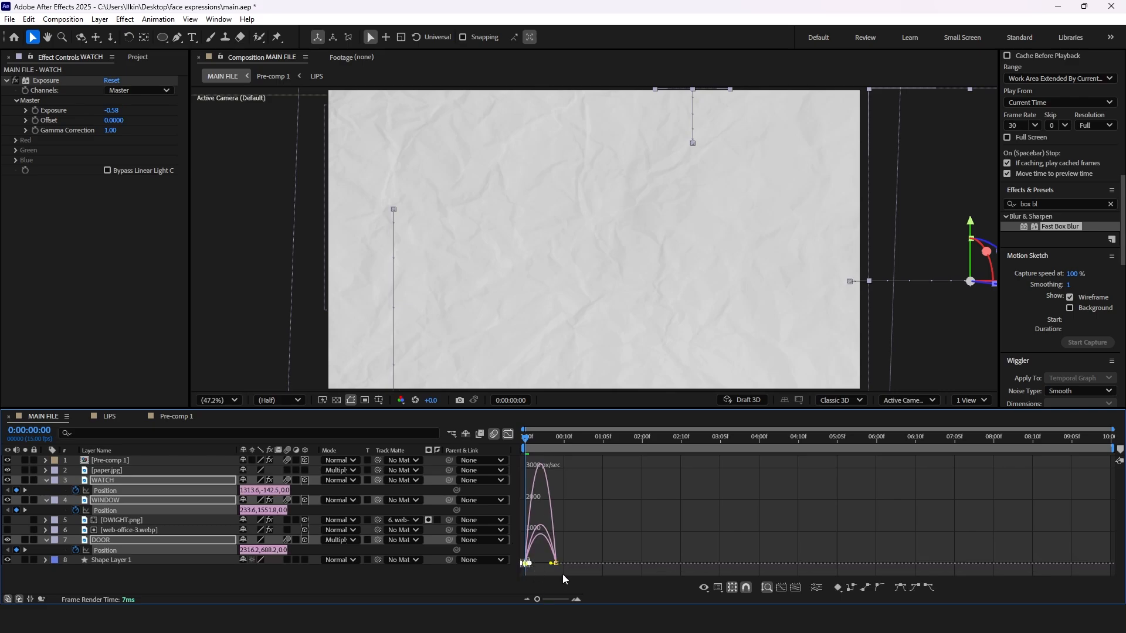
{"action": "left_click", "coordinate": [574, 599]}
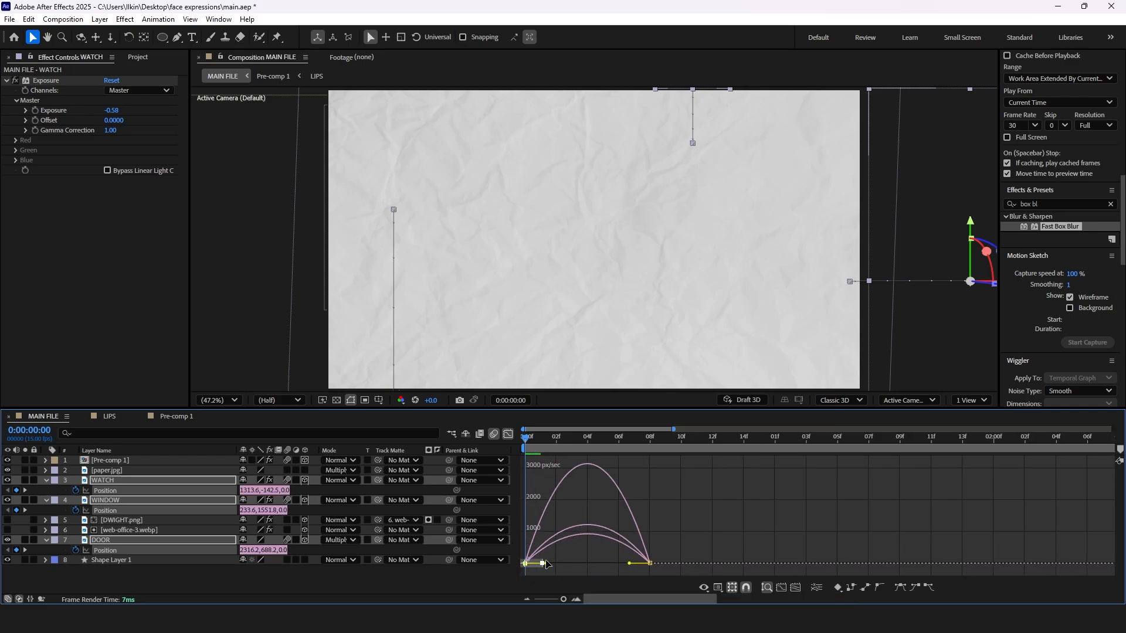
{"action": "left_click_drag", "start_coordinate": [546, 563], "coordinate": [562, 565]}
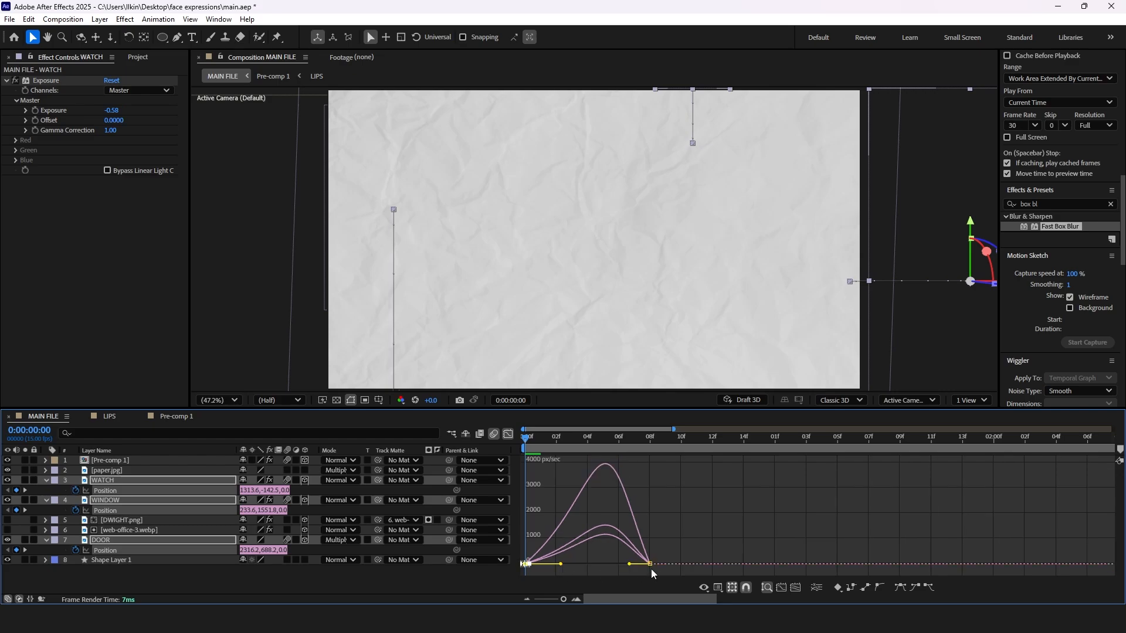
{"action": "left_click_drag", "start_coordinate": [653, 570], "coordinate": [614, 567]}
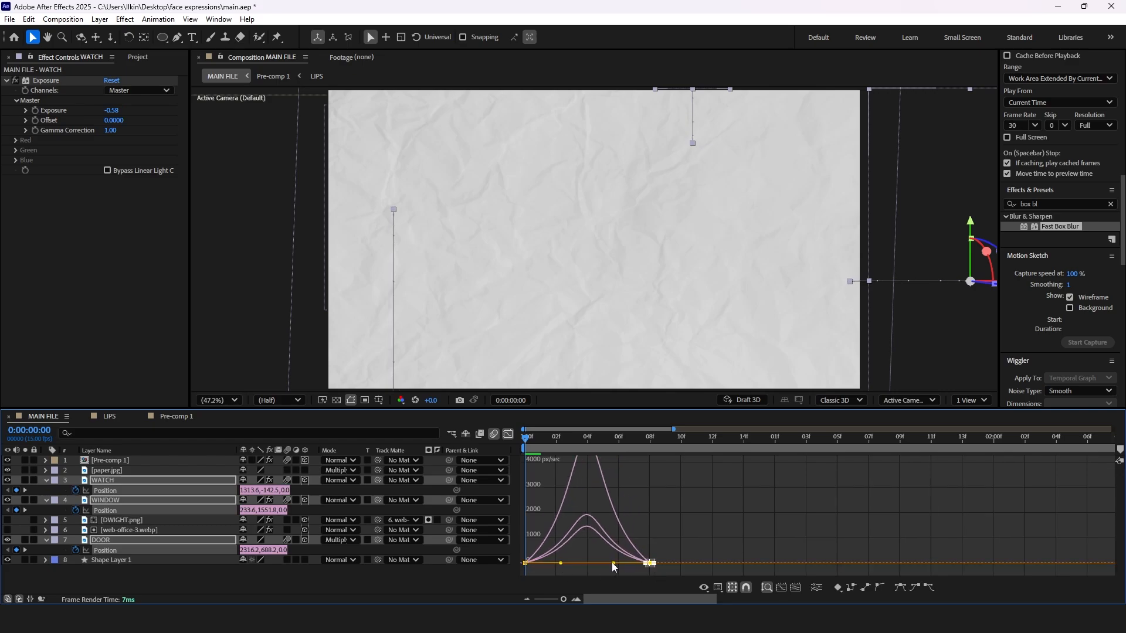
{"action": "left_click", "coordinate": [46, 481]}
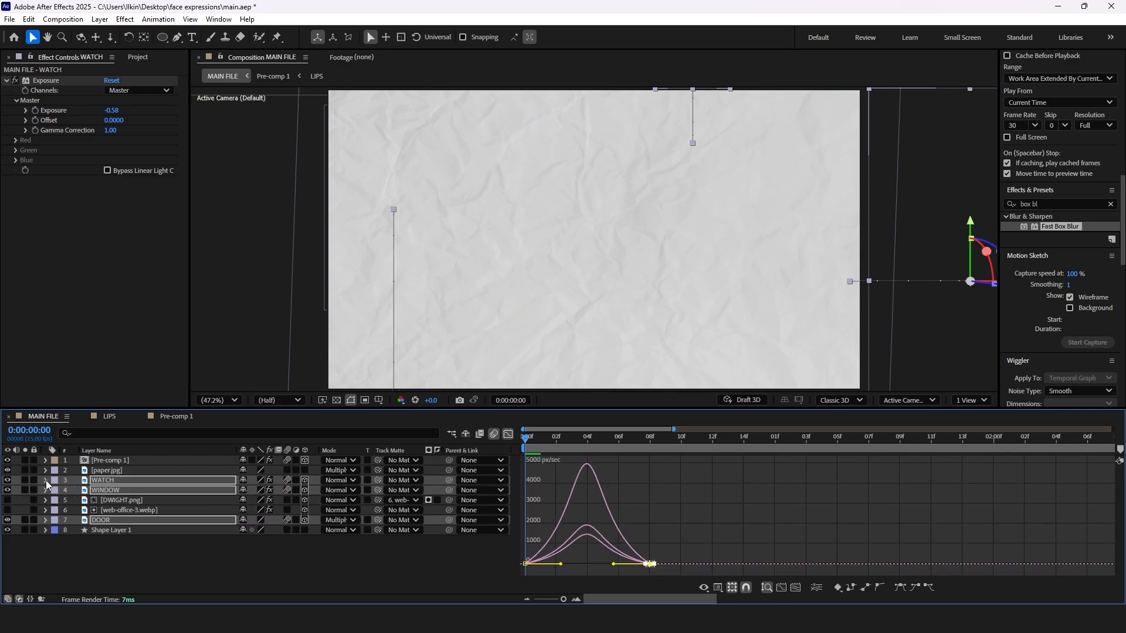
{"action": "left_click", "coordinate": [169, 572]}
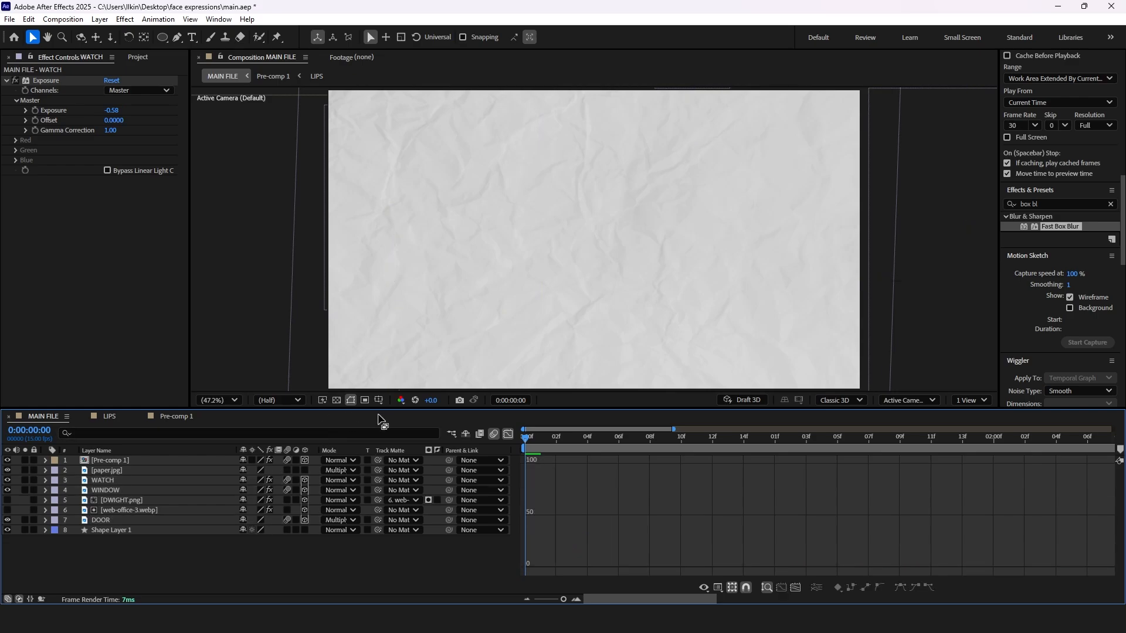
{"action": "left_click", "coordinate": [495, 436]}
Preview the background entrance from the composition start and show the full 10-second duration in the timeline.
{"action": "mouse_move", "coordinate": [529, 440]}
{"action": "left_mouse_down"}
{"action": "mouse_move", "coordinate": [604, 443]}
{"action": "mouse_move", "coordinate": [523, 445]}
{"action": "left_mouse_up"}
{"action": "key", "text": "space"}
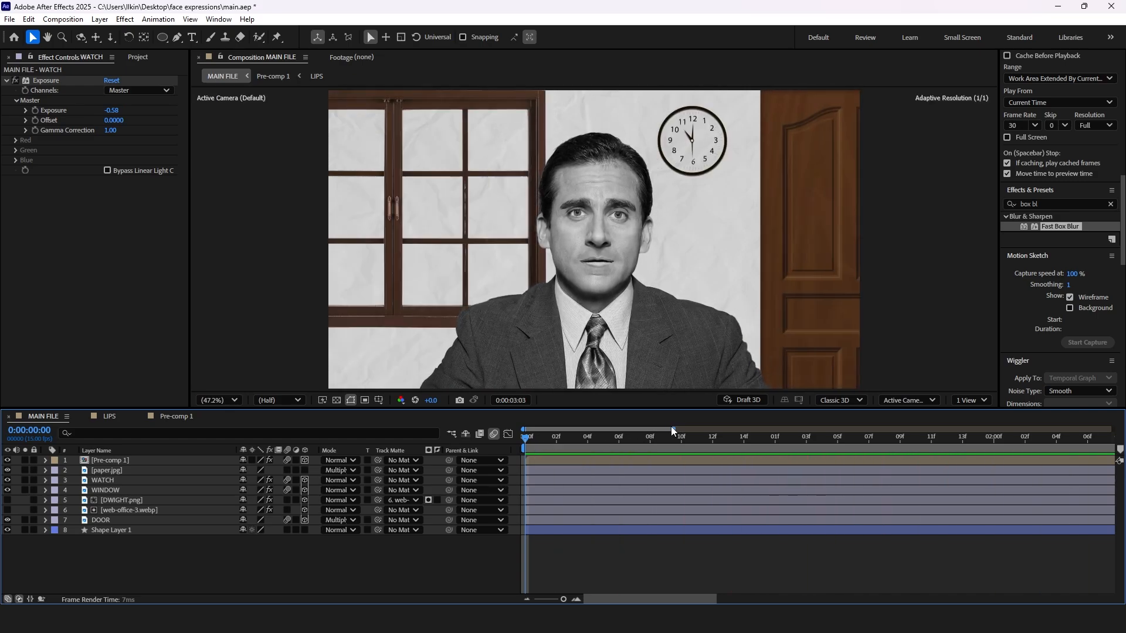
{"action": "left_click_drag", "start_coordinate": [673, 430], "coordinate": [1112, 429]}
{"action": "key", "text": "space"}
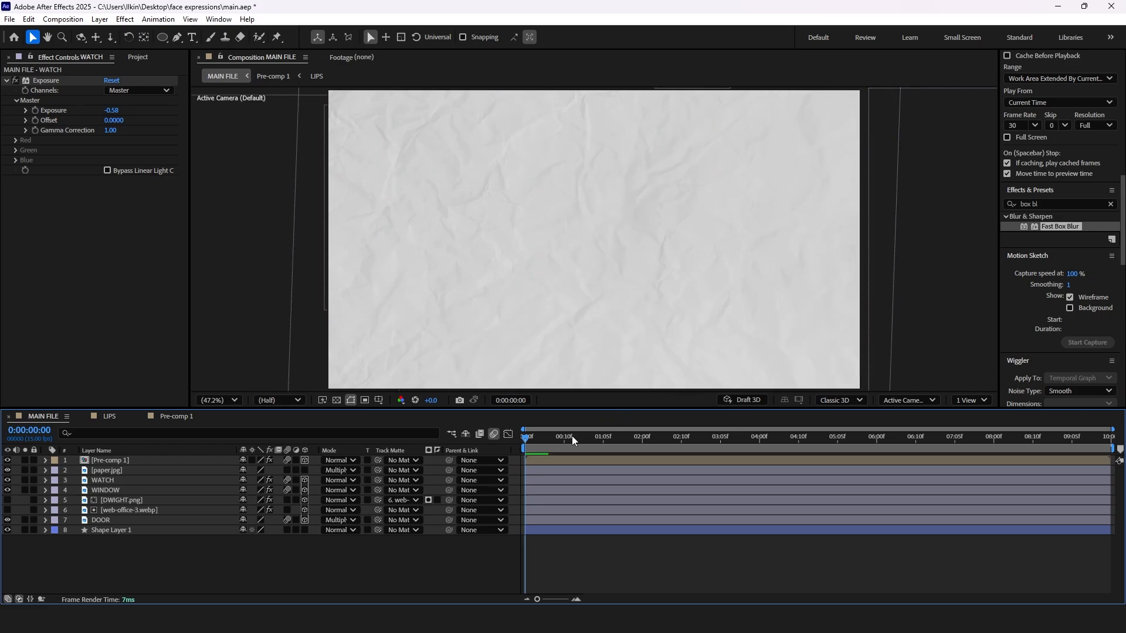
Try ending the work area at 0:00:02:14 and preview the animation from the start.
{"action": "left_click_drag", "start_coordinate": [566, 435], "coordinate": [696, 439]}
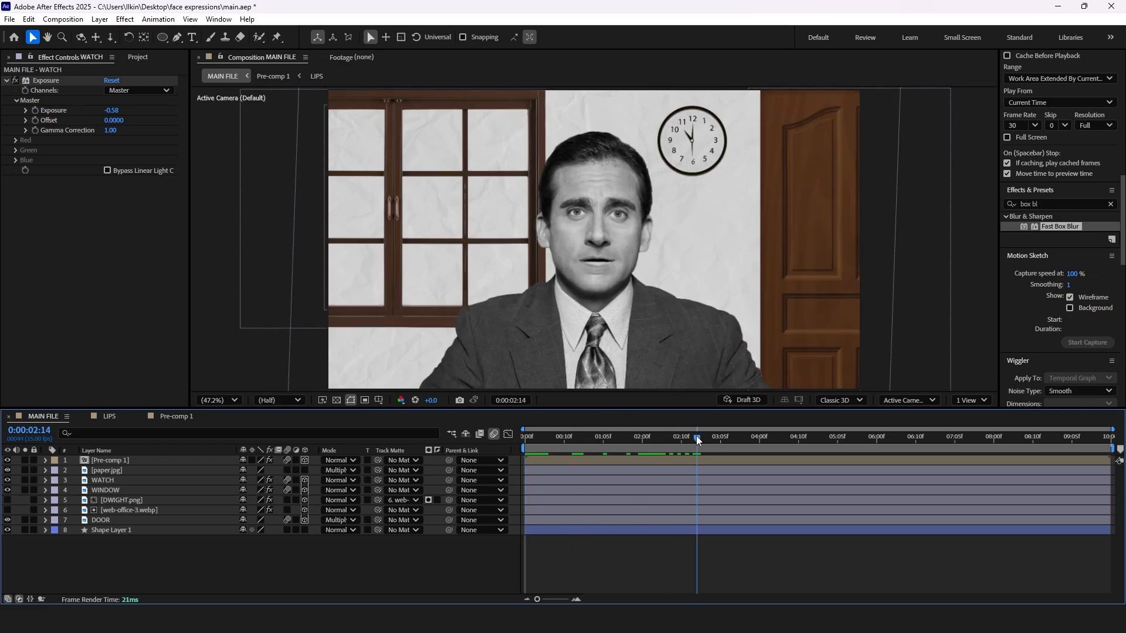
{"action": "key", "text": "n"}
{"action": "left_click_drag", "start_coordinate": [550, 438], "coordinate": [487, 445]}
{"action": "key", "text": "space"}
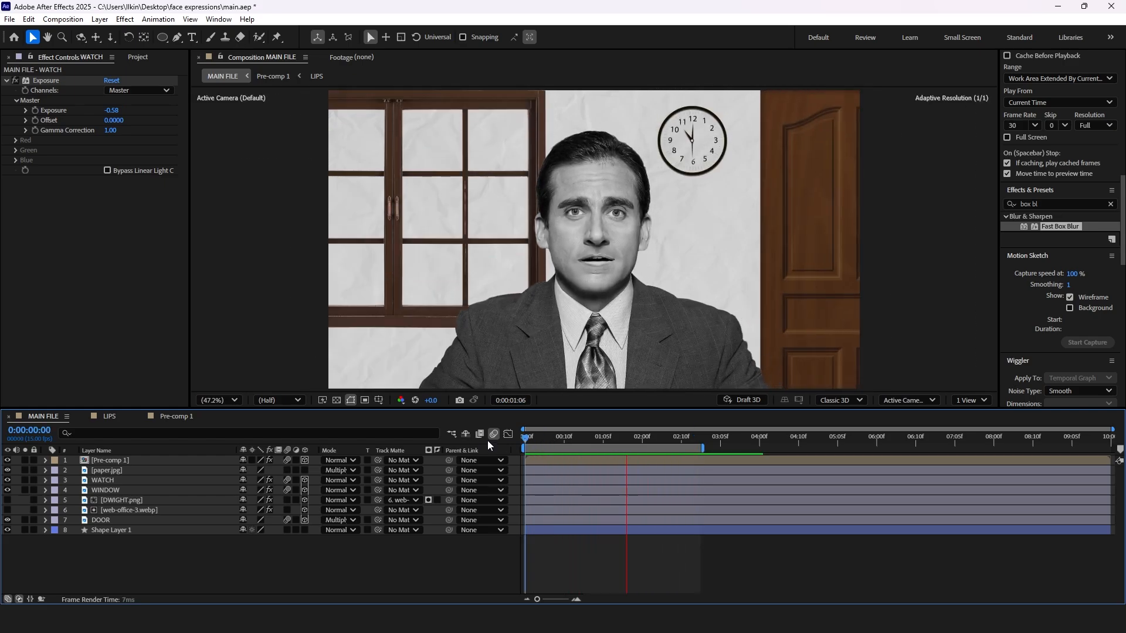
{"action": "key", "text": "space"}
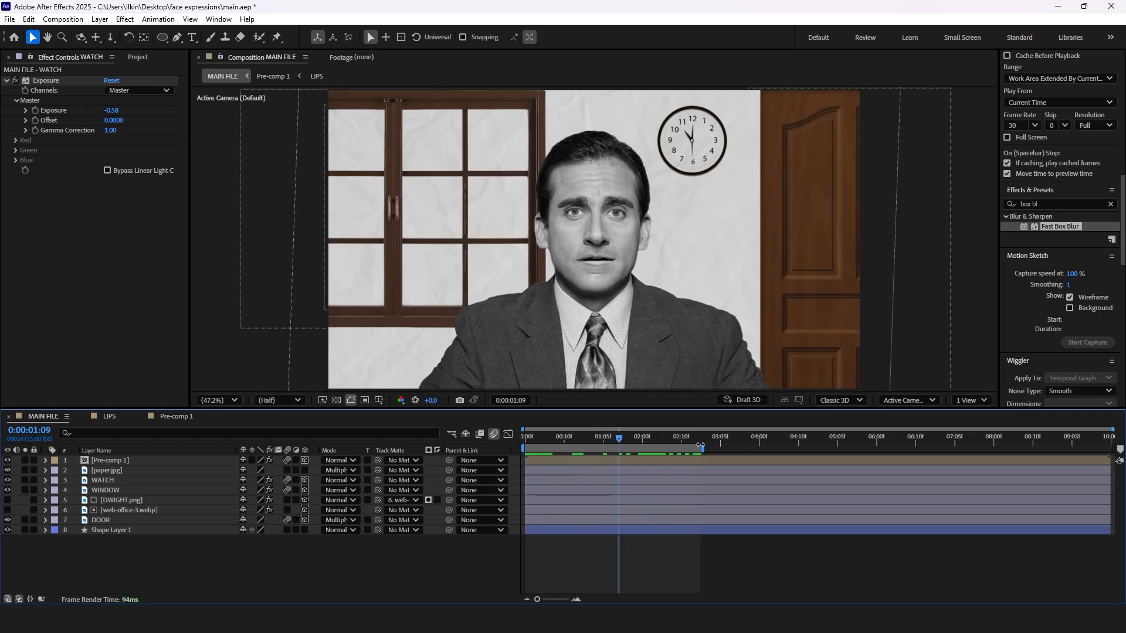
Extend the work area end to 0:00:04:00 and return the playhead to the composition start.
{"action": "left_click", "coordinate": [759, 450]}
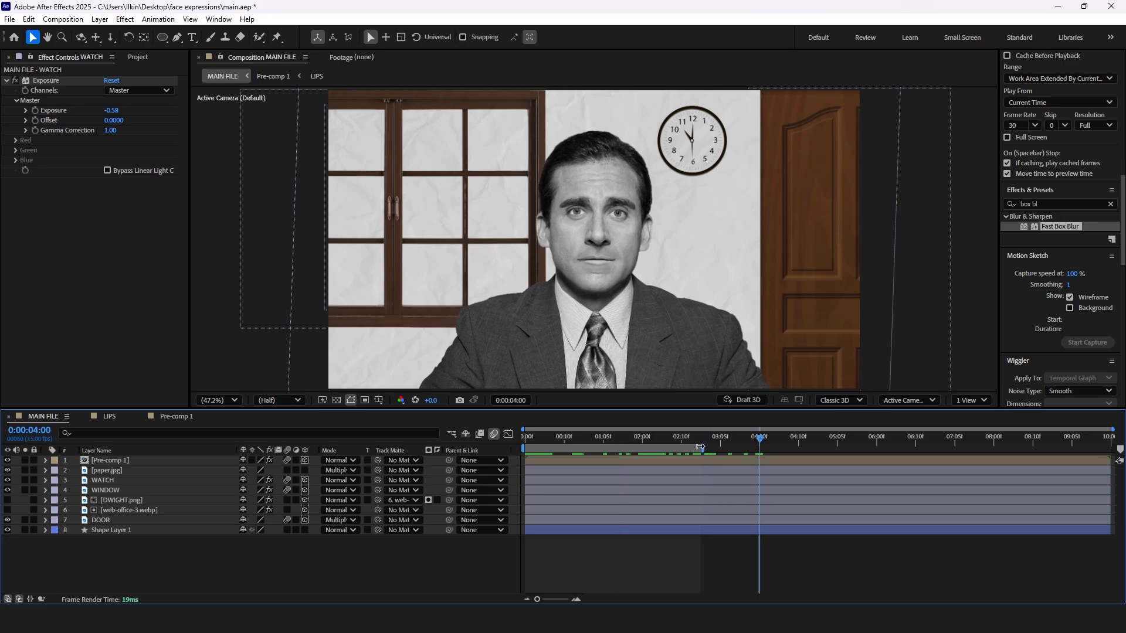
{"action": "left_click_drag", "start_coordinate": [700, 447], "coordinate": [749, 449]}
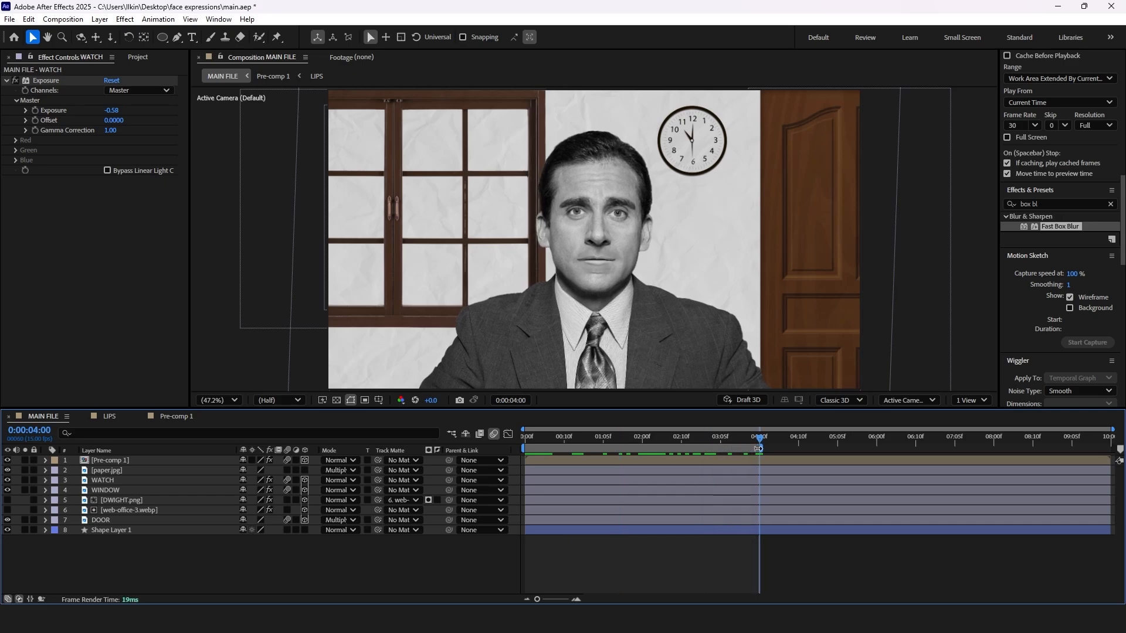
{"action": "key", "text": "Home"}
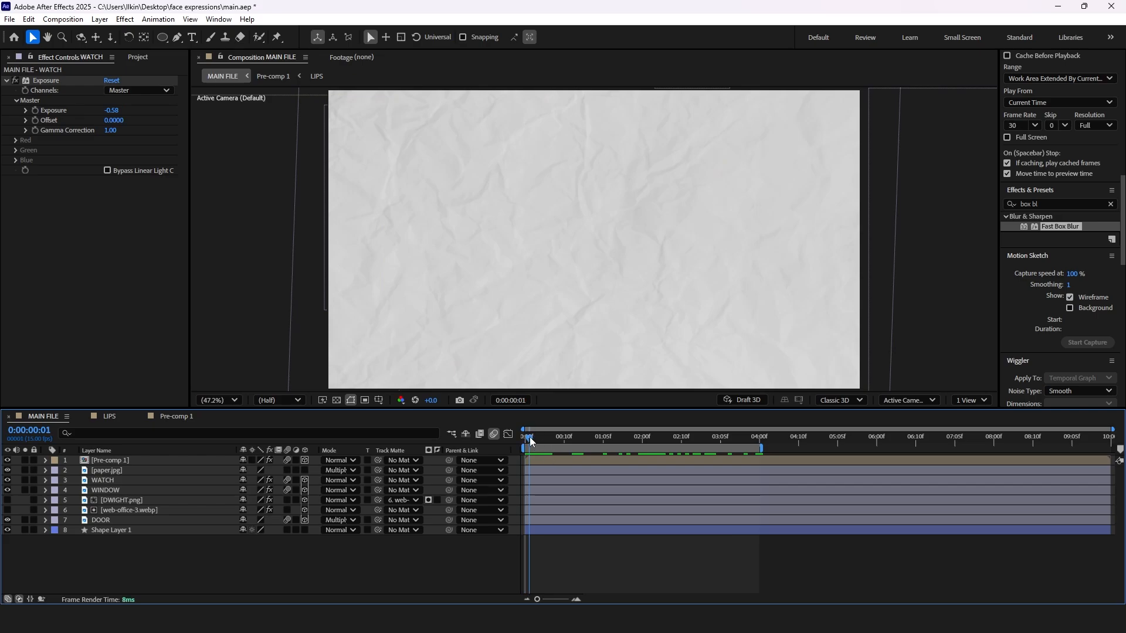
Stagger the entrances by offsetting the WATCH, WINDOW and DOOR layers about 2, 4 and 6 frames, and preview from the start.
{"action": "left_click_drag", "start_coordinate": [530, 439], "coordinate": [594, 440]}
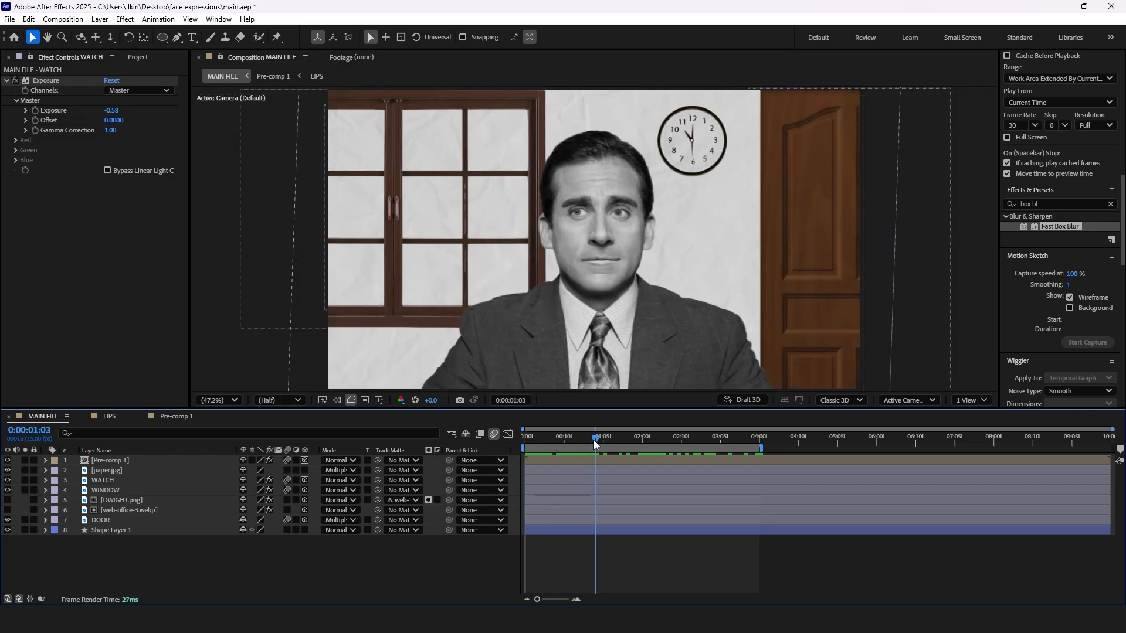
{"action": "left_click", "coordinate": [146, 480]}
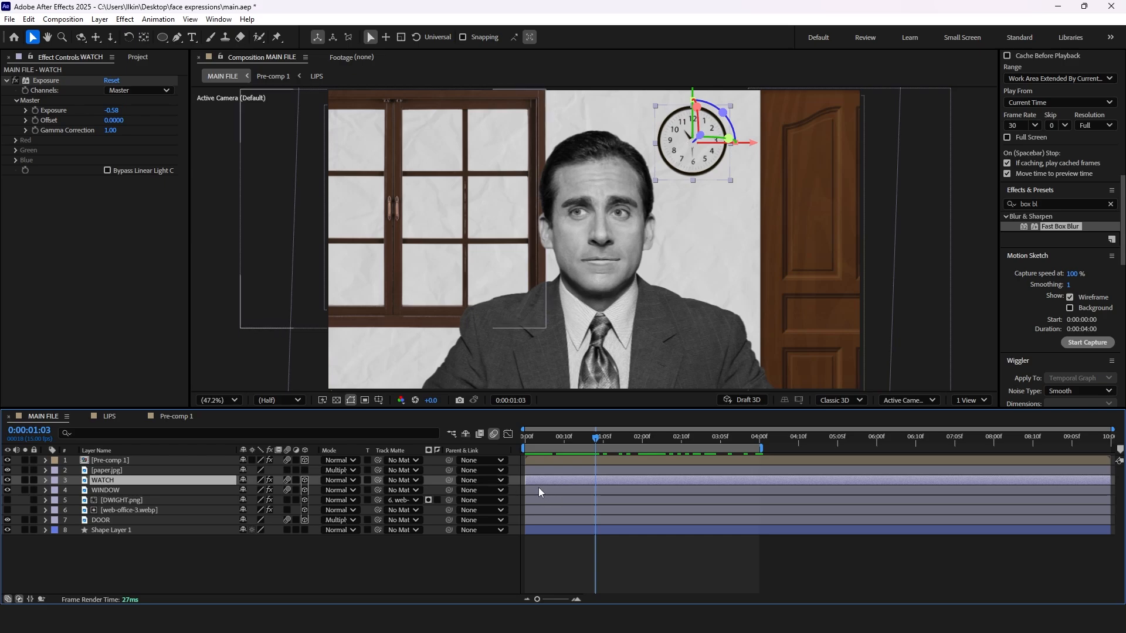
{"action": "left_click_drag", "start_coordinate": [540, 491], "coordinate": [557, 494]}
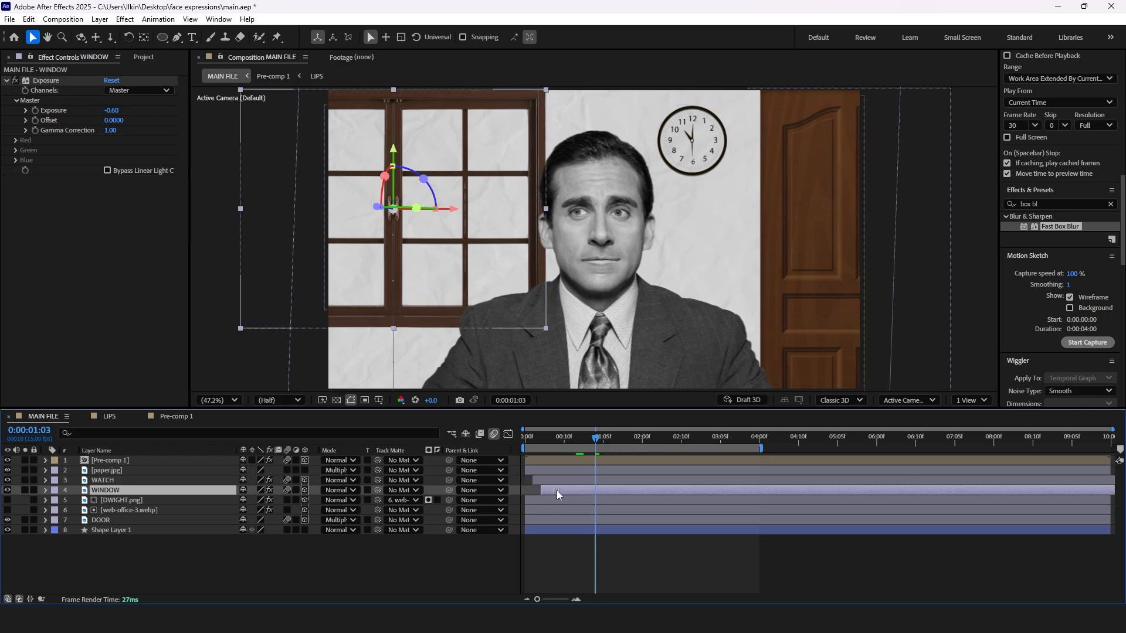
{"action": "left_click", "coordinate": [170, 520]}
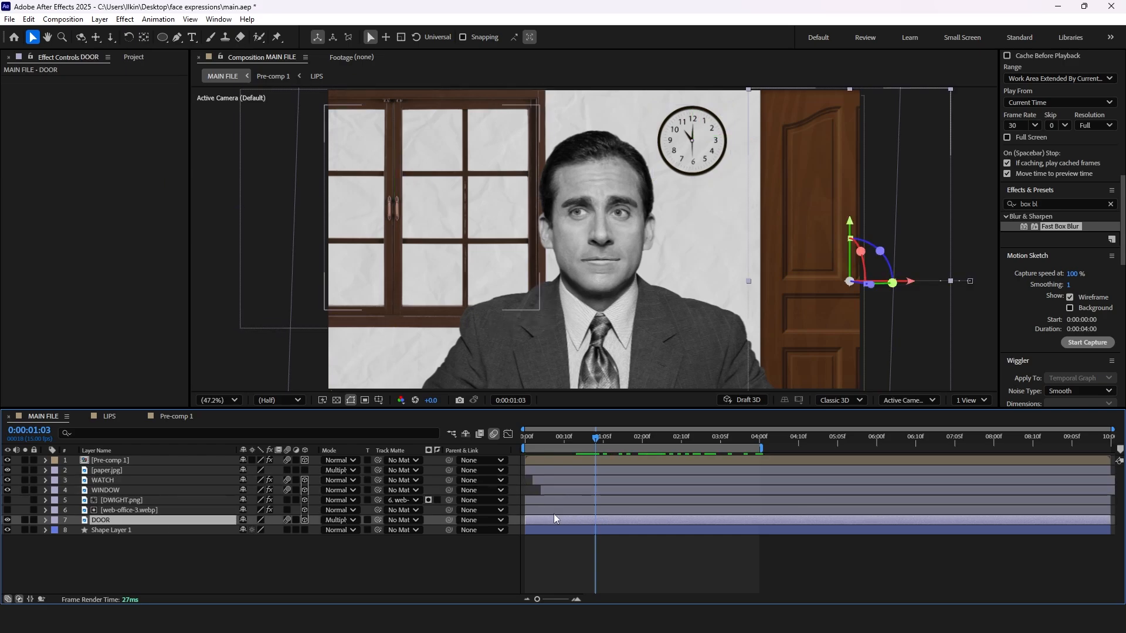
{"action": "left_click_drag", "start_coordinate": [537, 515], "coordinate": [557, 516]}
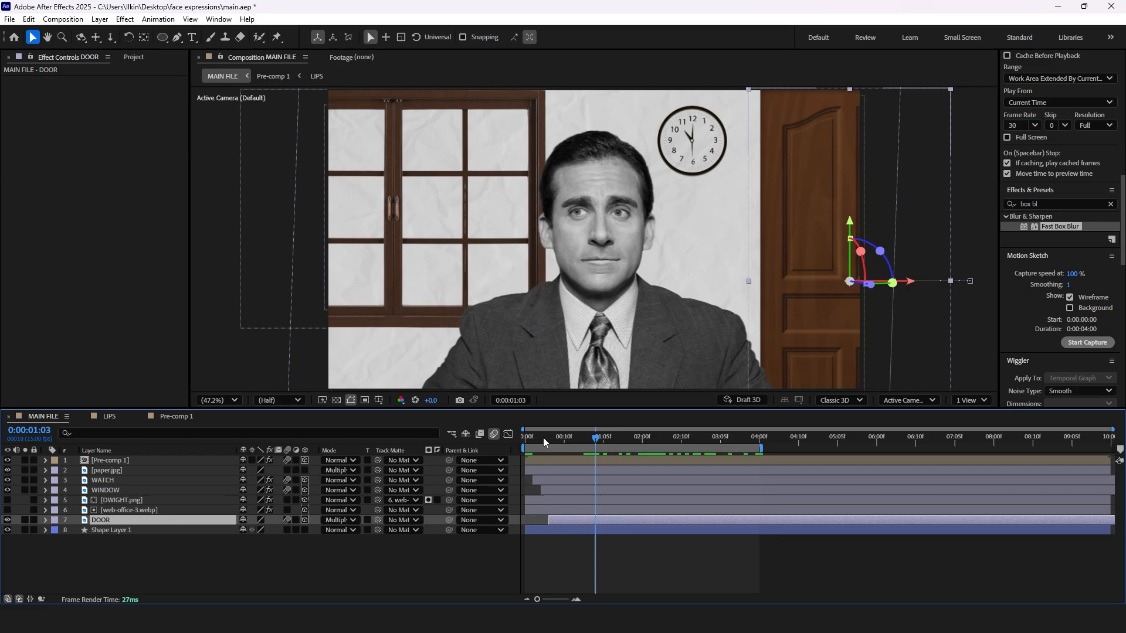
{"action": "left_click_drag", "start_coordinate": [543, 438], "coordinate": [494, 444]}
{"action": "key", "text": "space"}
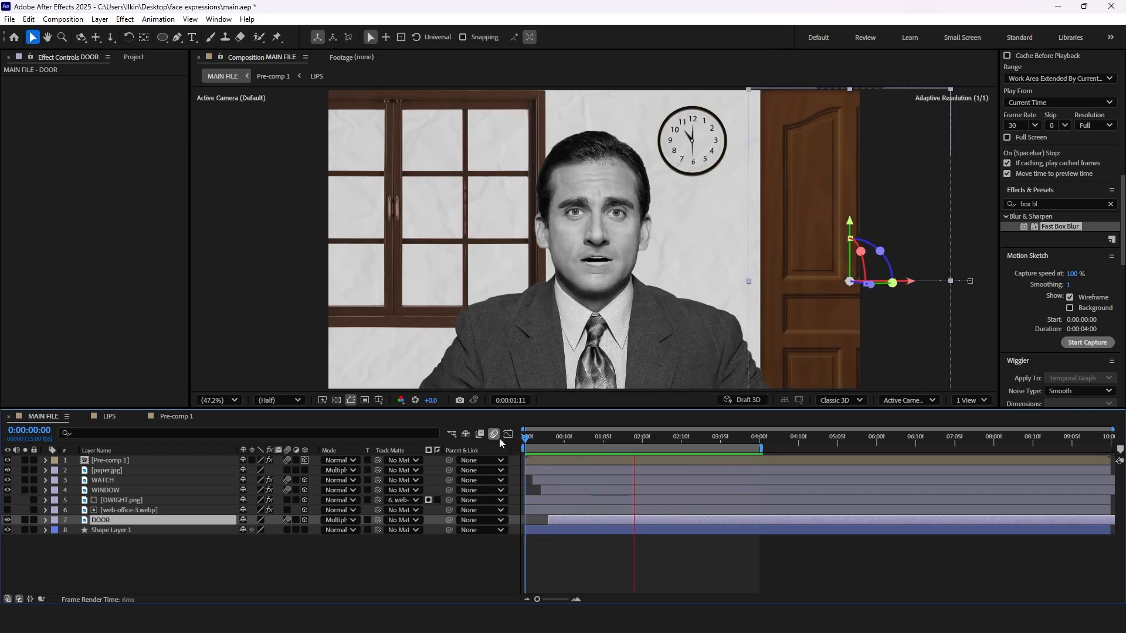
Tighten the stagger so WATCH, WINDOW and DOOR start about 1, 2 and 3 frames in, and preview the entrance.
{"action": "left_click", "coordinate": [546, 481]}
{"action": "left_click", "coordinate": [547, 490]}
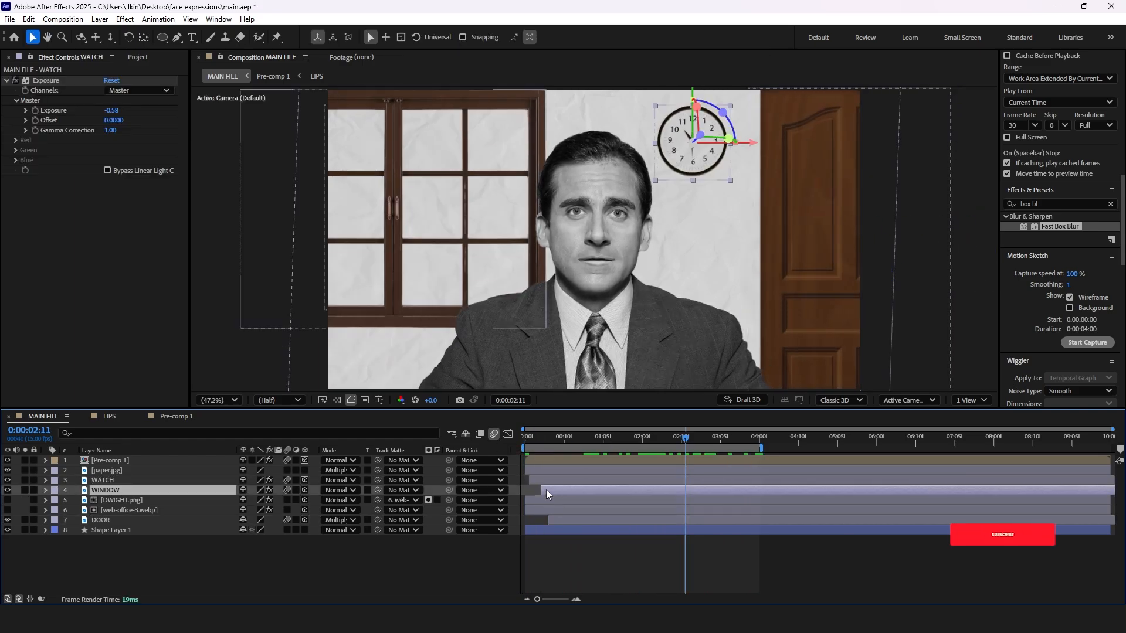
{"action": "left_click", "coordinate": [544, 521]}
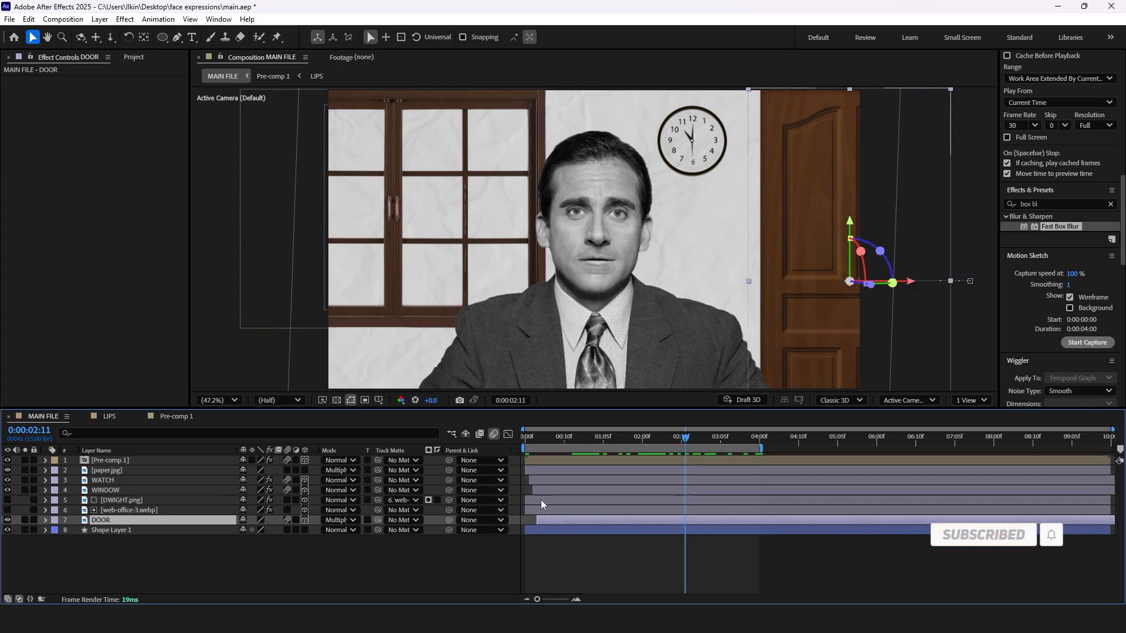
{"action": "left_click_drag", "start_coordinate": [531, 442], "coordinate": [513, 448]}
{"action": "key", "text": "space"}
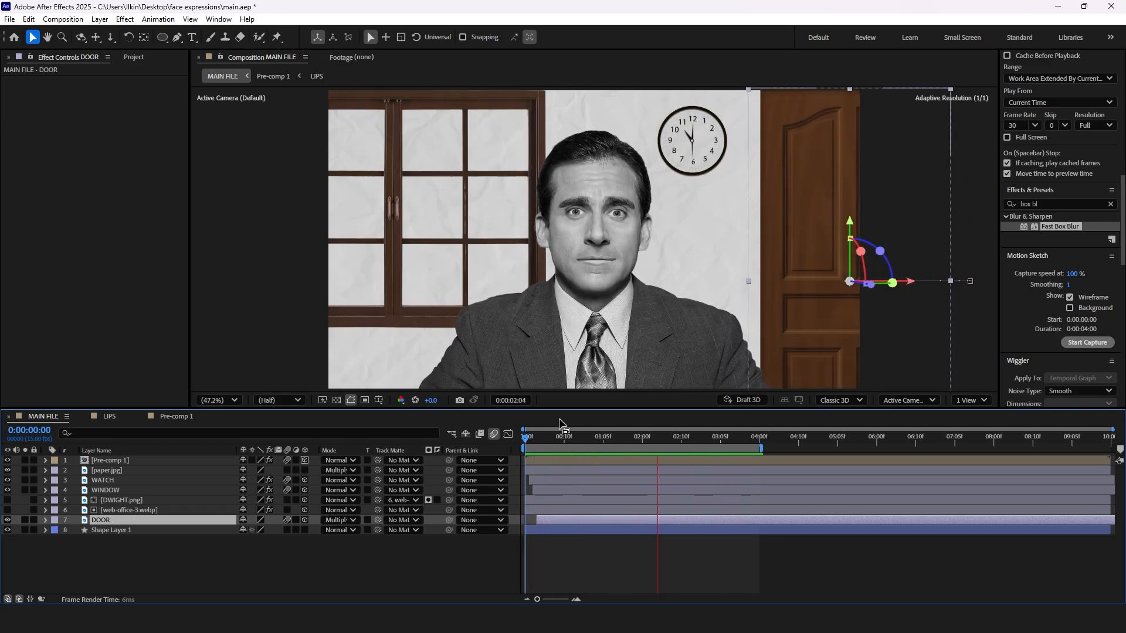
{"action": "key", "text": "space"}
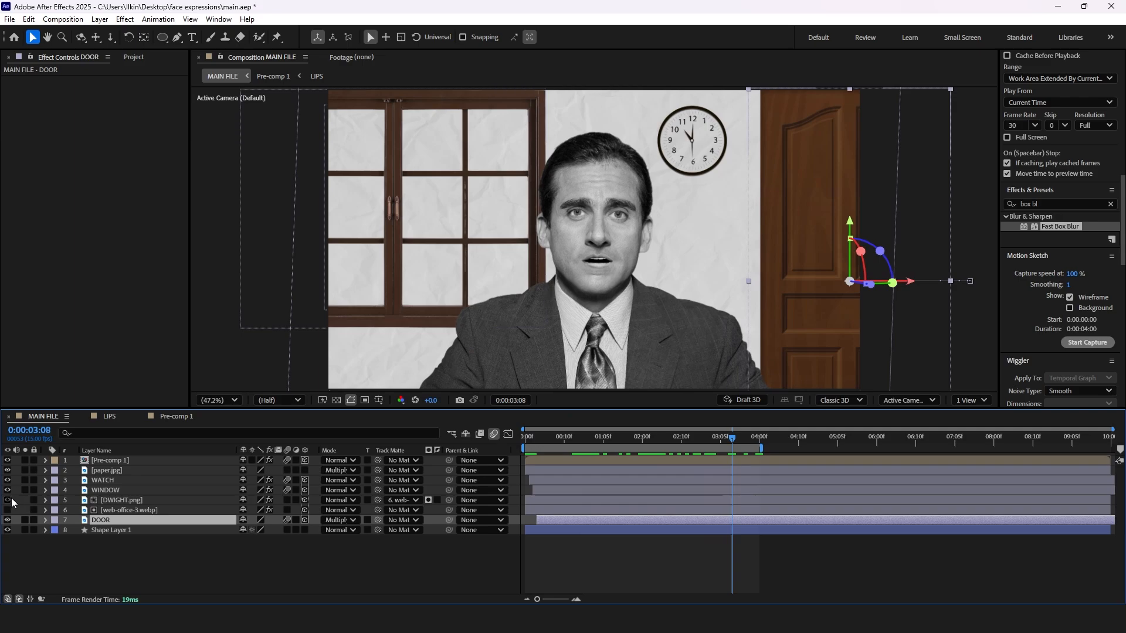
Turn on the visibility of the DWIGHT.png and web-office-3.webp layers.
{"action": "left_click", "coordinate": [130, 499]}
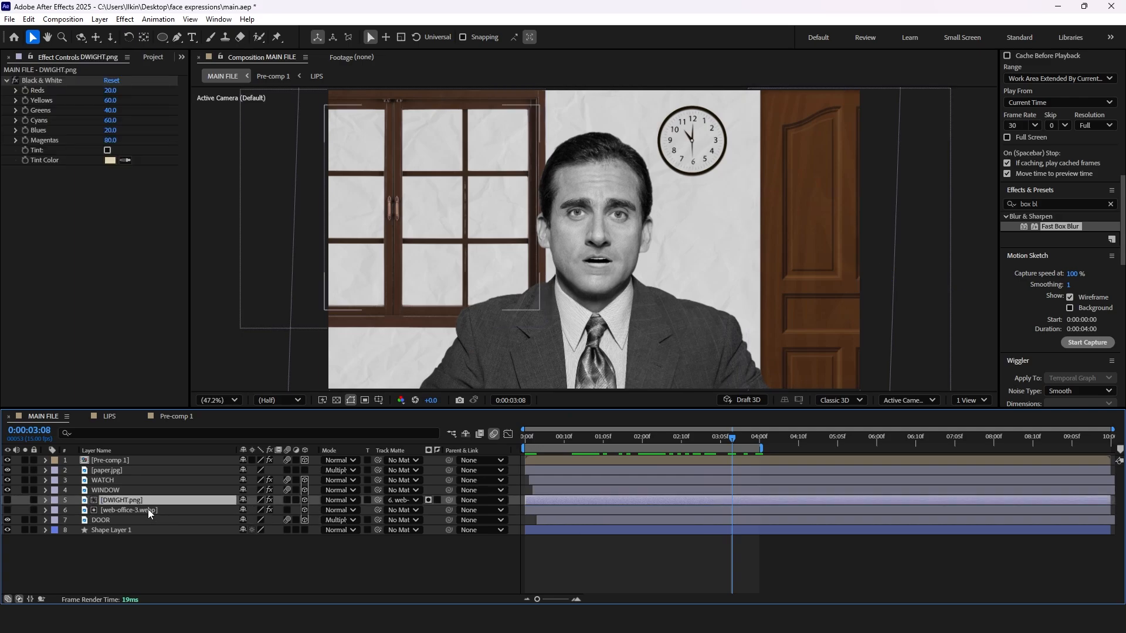
{"action": "left_click", "coordinate": [148, 510], "text": "shift"}
{"action": "left_click", "coordinate": [7, 500]}
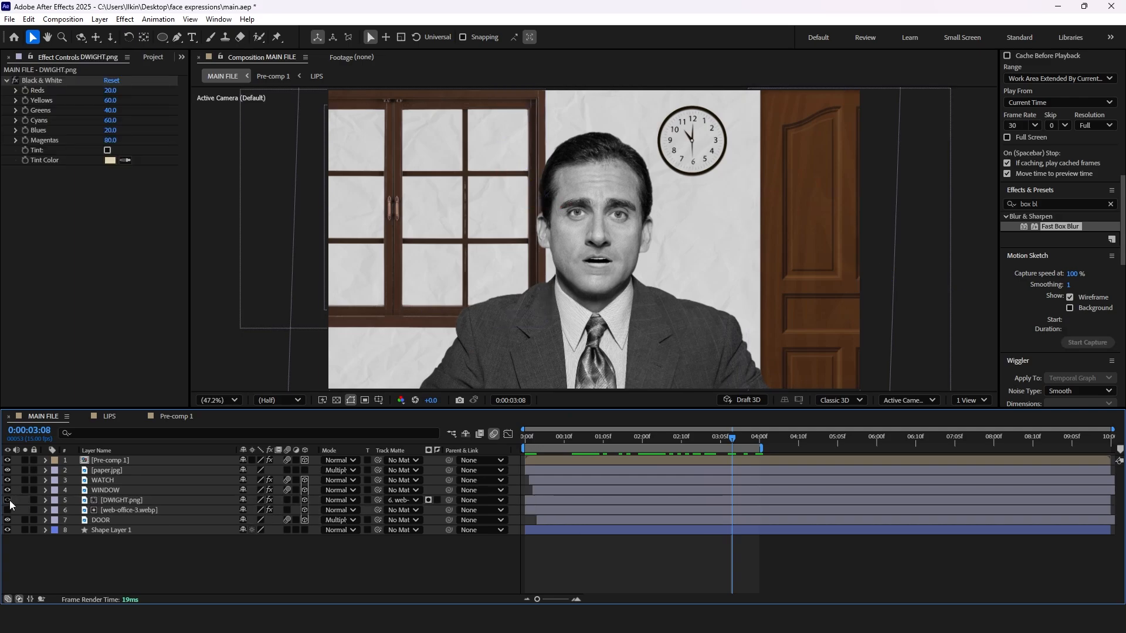
{"action": "left_click", "coordinate": [8, 500]}
{"action": "left_click", "coordinate": [8, 511]}
Parent the DWIGHT.png and web-office-3.webp layers to WINDOW and preview the animation from the start.
{"action": "left_click", "coordinate": [117, 498]}
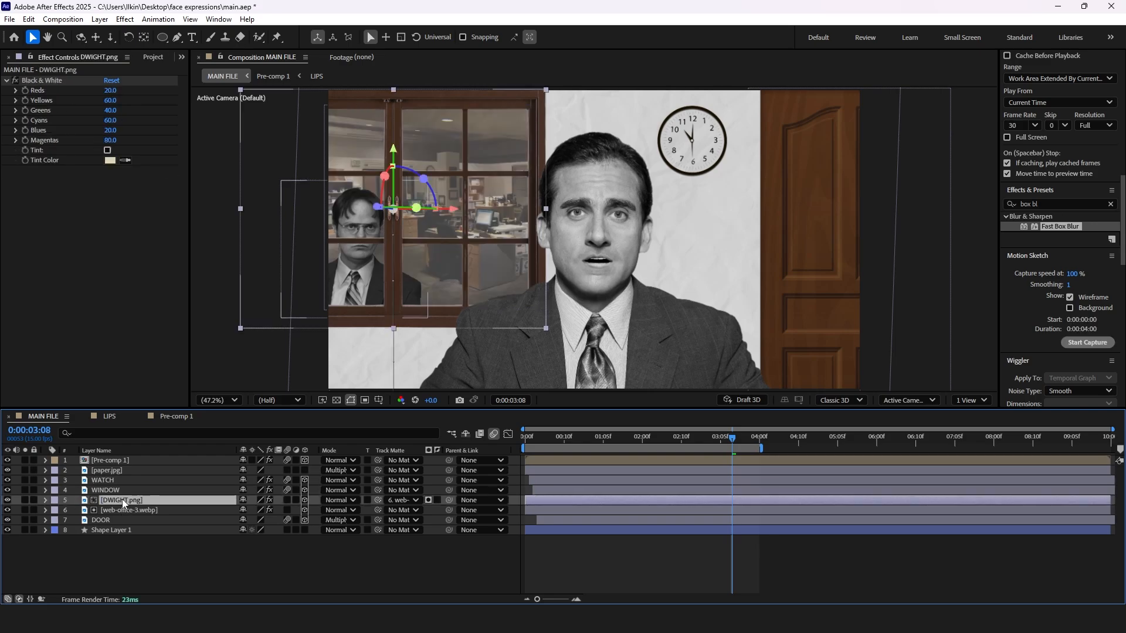
{"action": "left_click", "coordinate": [126, 507], "text": "shift"}
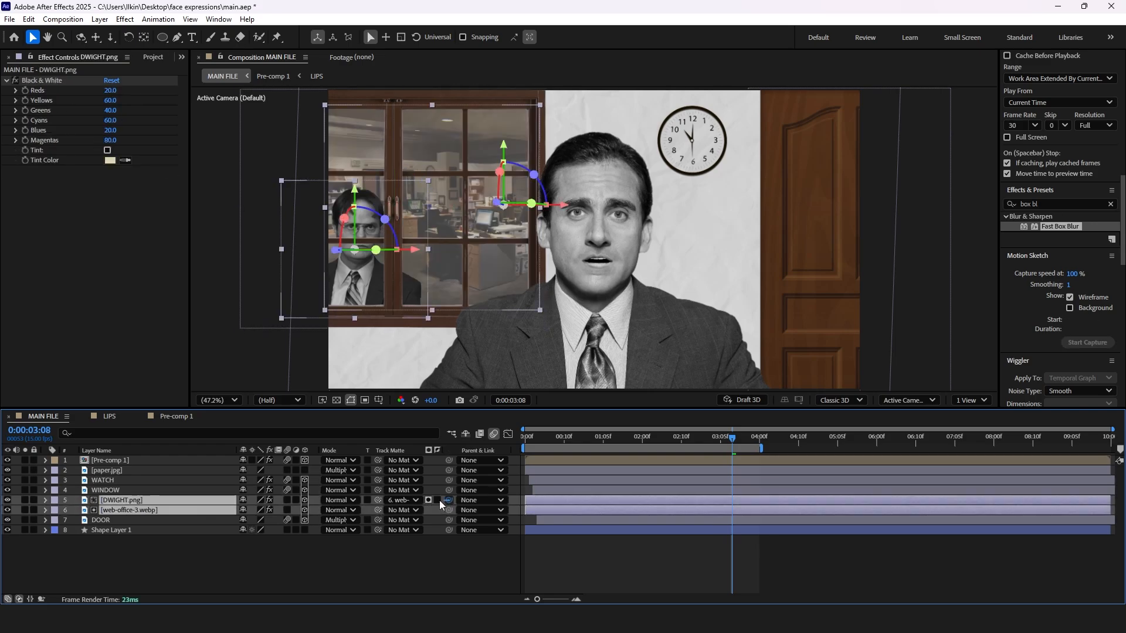
{"action": "left_click_drag", "start_coordinate": [146, 499], "coordinate": [125, 494]}
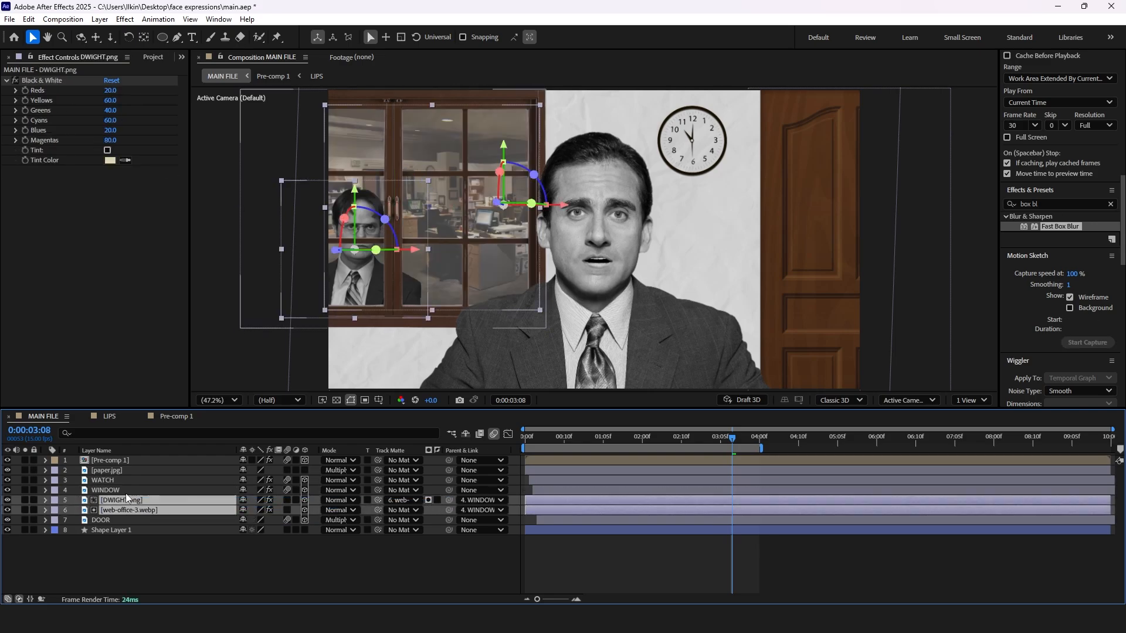
{"action": "left_click_drag", "start_coordinate": [530, 443], "coordinate": [512, 448]}
{"action": "key", "text": "space"}
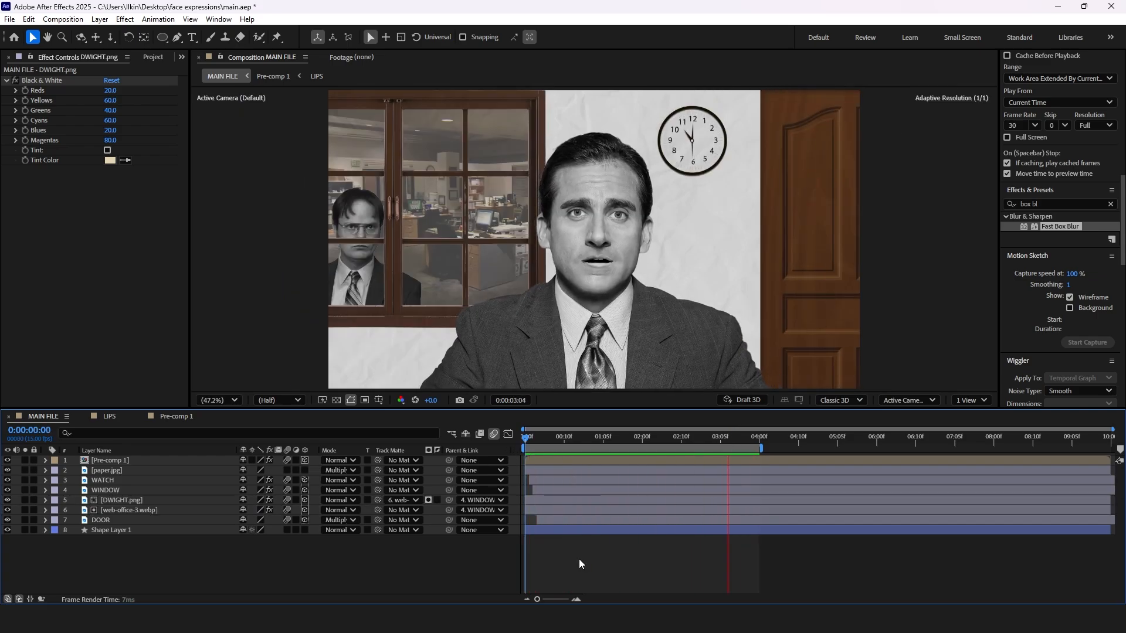
Keyframe DWIGHT.png's Position to rise into the window, starting at 0:00:00:14 from below the frame with Y at 2264.6.
{"action": "left_click_drag", "start_coordinate": [530, 441], "coordinate": [579, 437]}
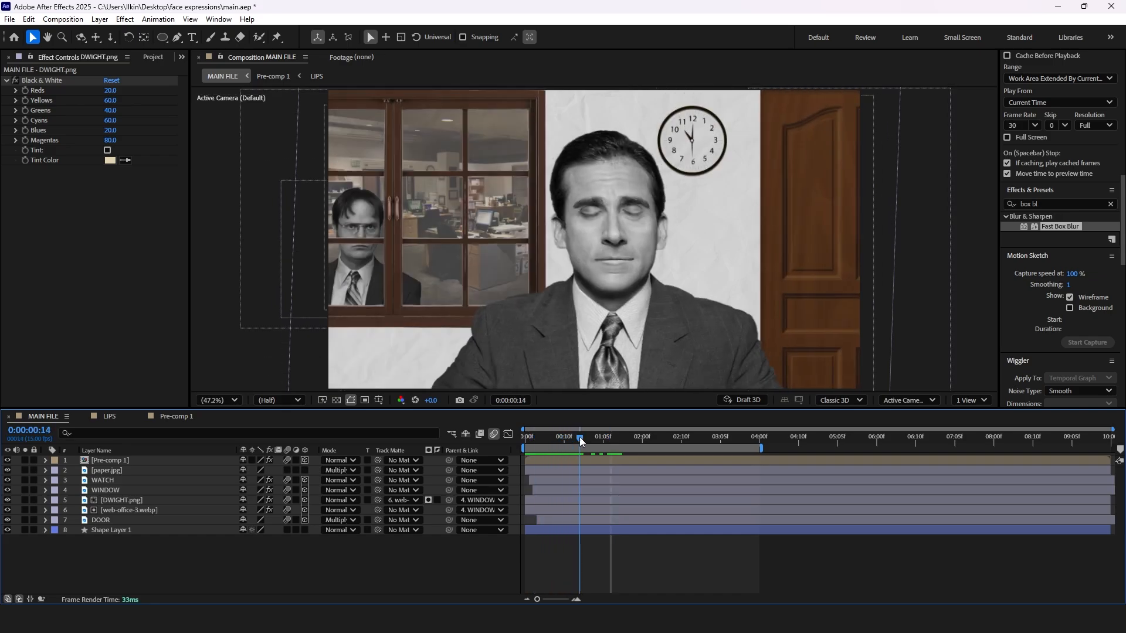
{"action": "left_click", "coordinate": [110, 502]}
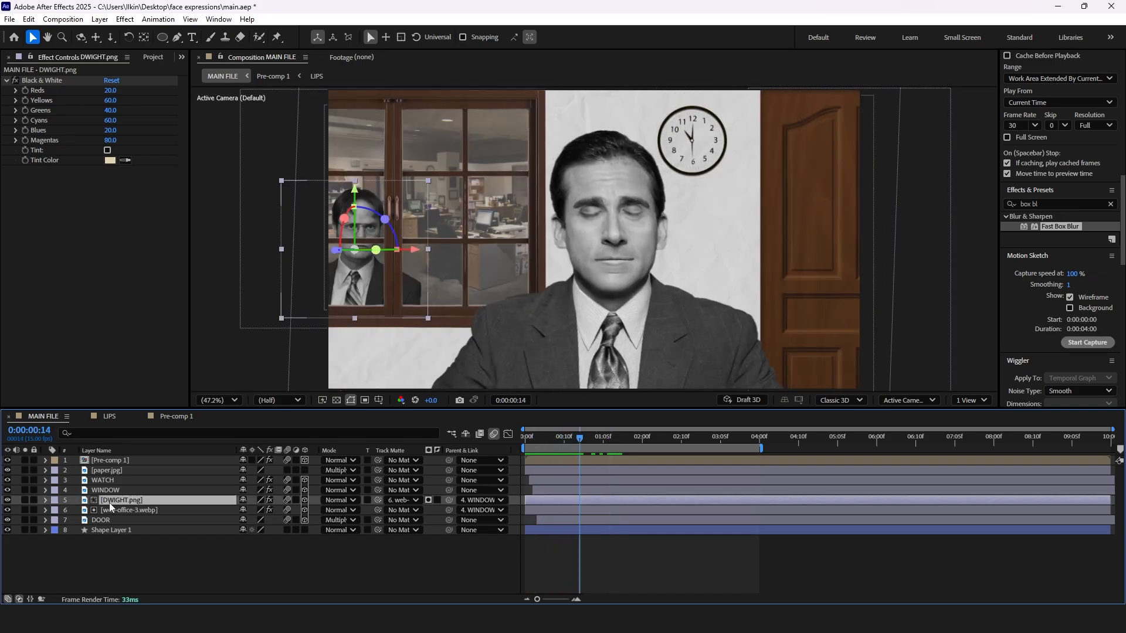
{"action": "key", "text": "p"}
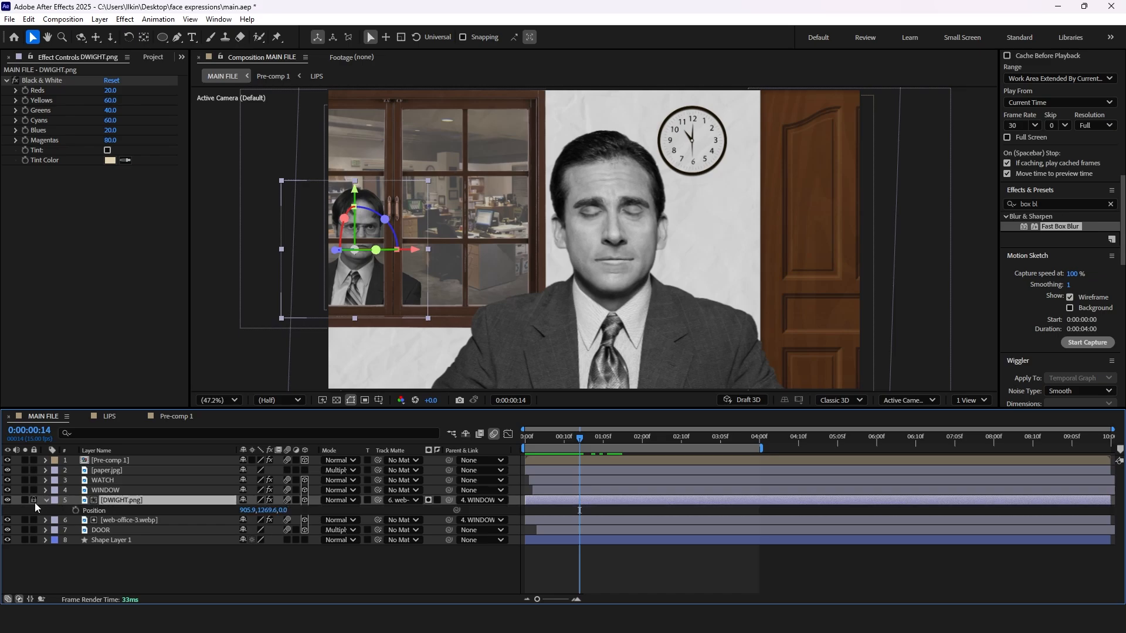
{"action": "left_click", "coordinate": [74, 510]}
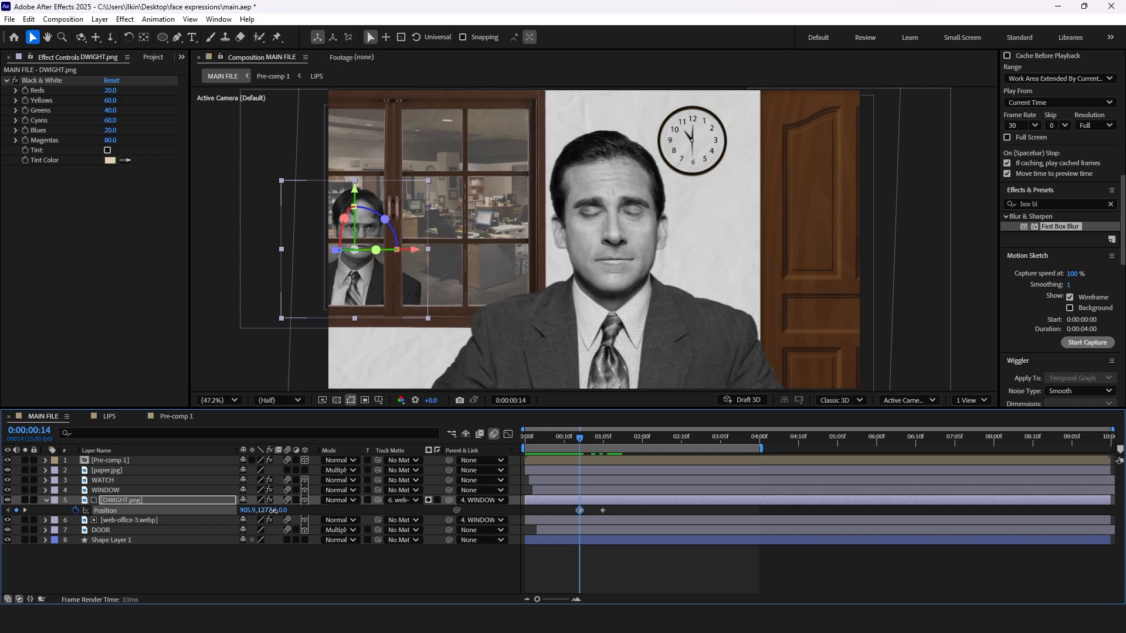
{"action": "left_click_drag", "start_coordinate": [273, 510], "coordinate": [969, 401]}
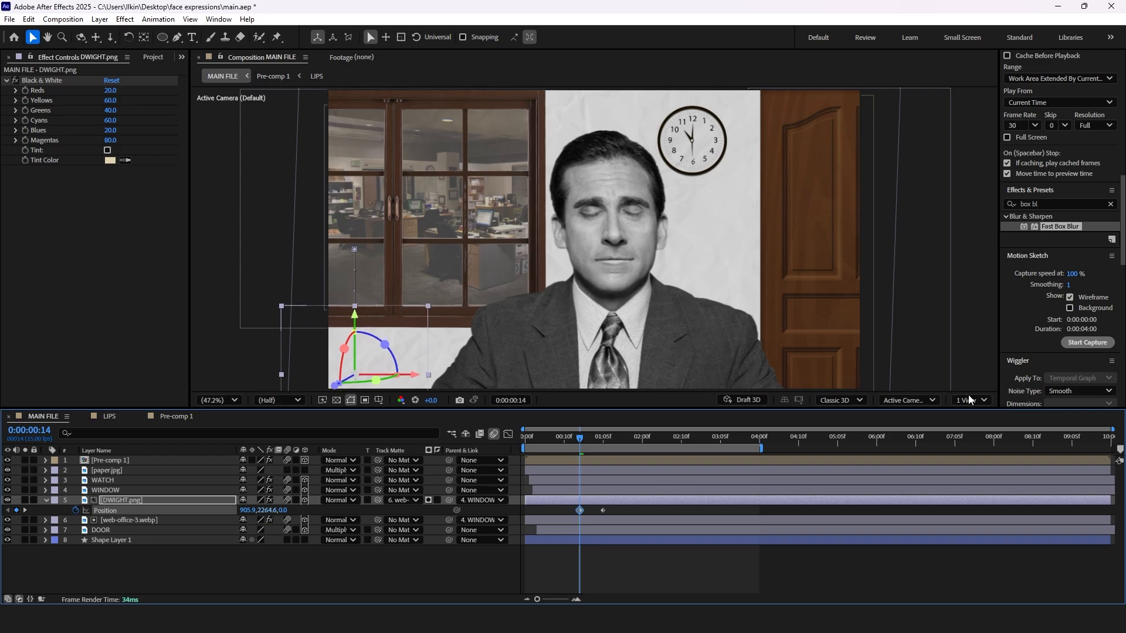
Stretch the rise by moving its end keyframe to about 0:00:02:01, apply Easy Ease to both keyframes and preview.
{"action": "left_click_drag", "start_coordinate": [602, 510], "coordinate": [562, 515]}
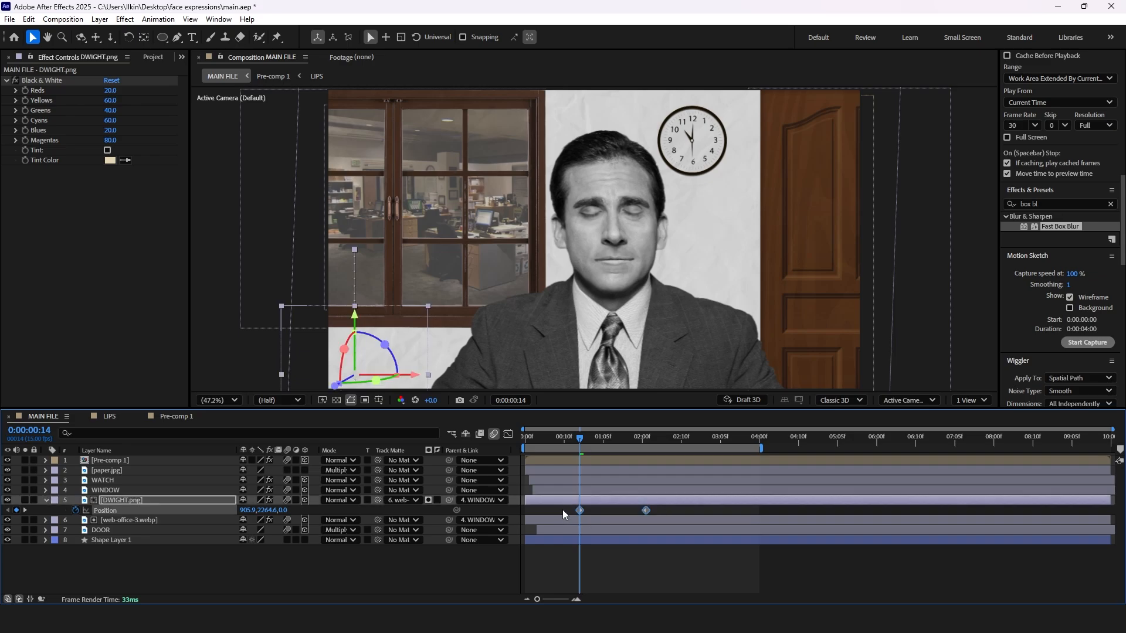
{"action": "key", "text": "F9"}
{"action": "left_click_drag", "start_coordinate": [543, 442], "coordinate": [512, 449]}
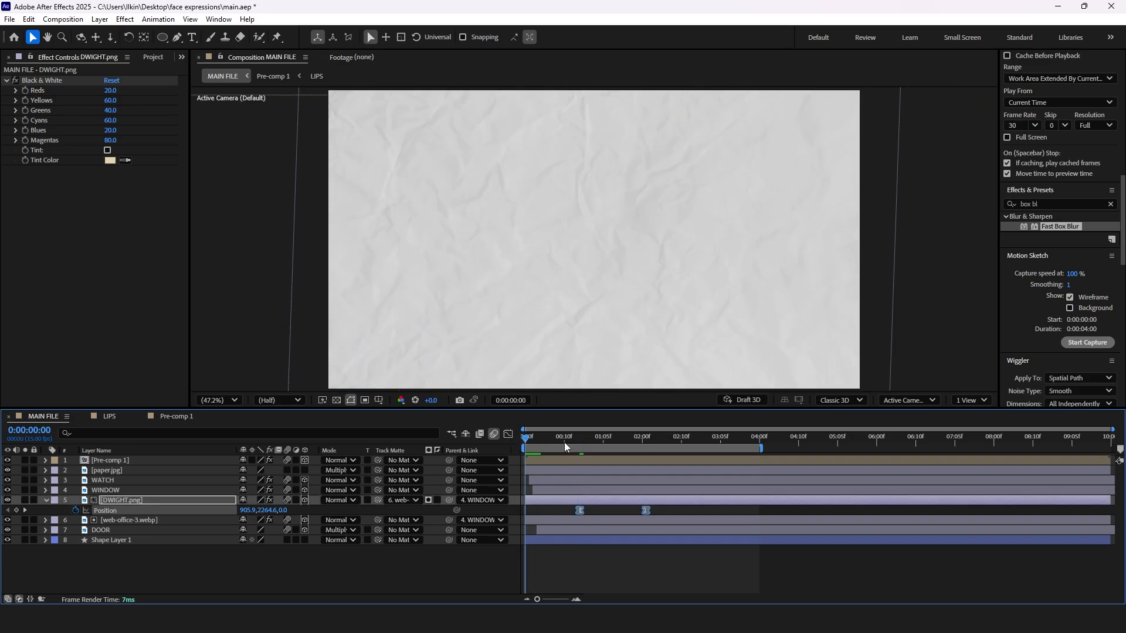
{"action": "key", "text": "space"}
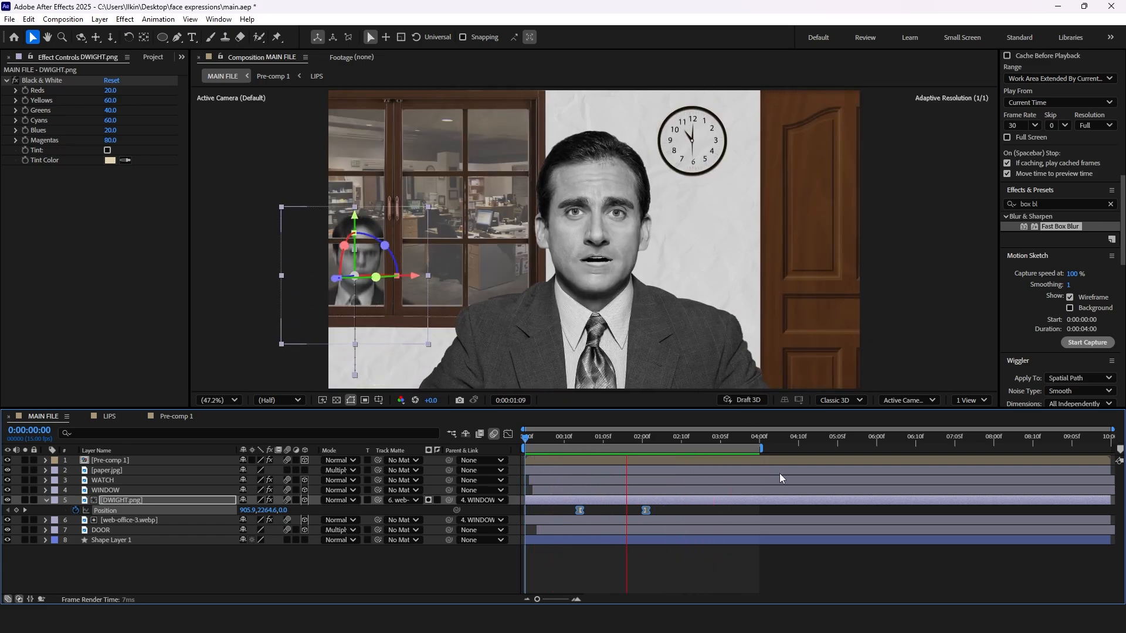
{"action": "key", "text": "space"}
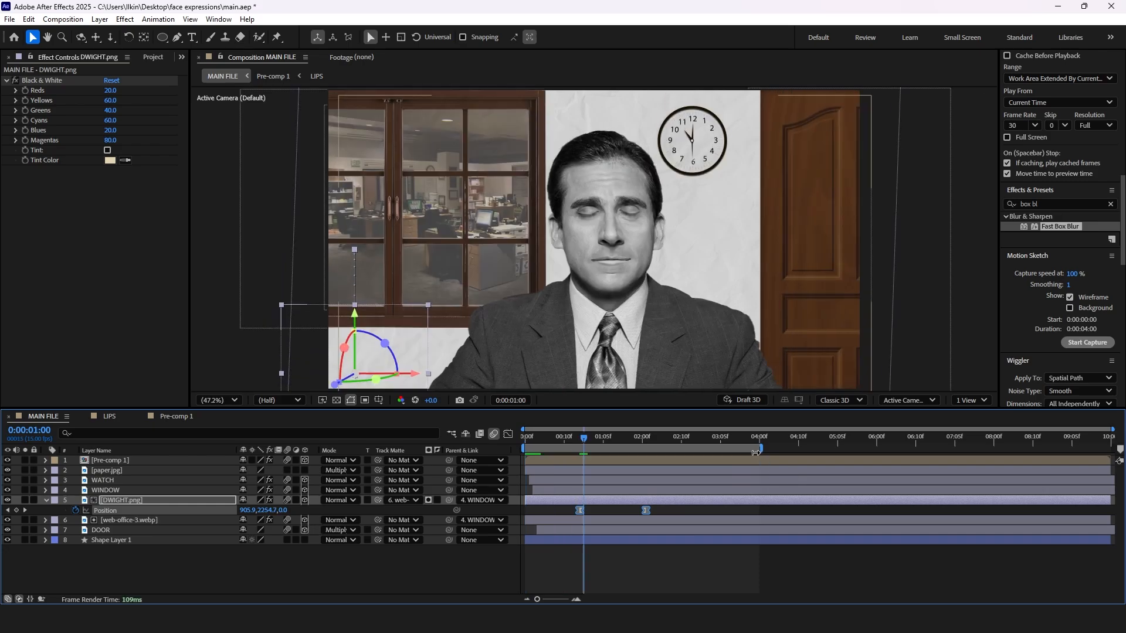
Extend the work area to the composition's end, shift both DWIGHT.png keyframes to start at about 0:00:02:11, and preview.
{"action": "left_click_drag", "start_coordinate": [760, 449], "coordinate": [1112, 450]}
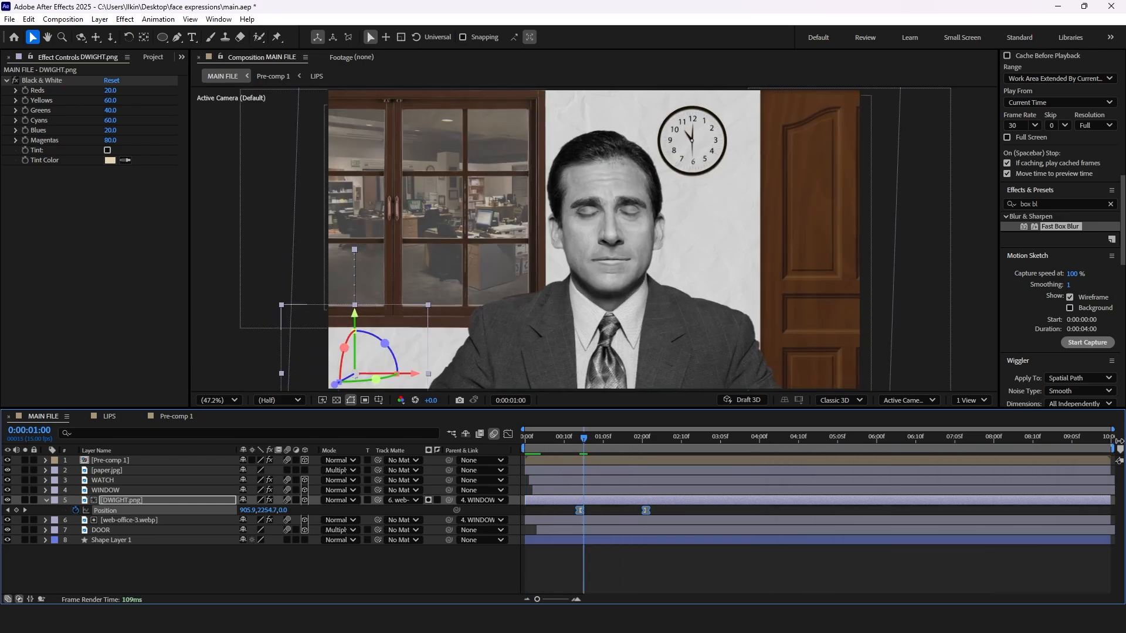
{"action": "left_click_drag", "start_coordinate": [646, 511], "coordinate": [753, 503]}
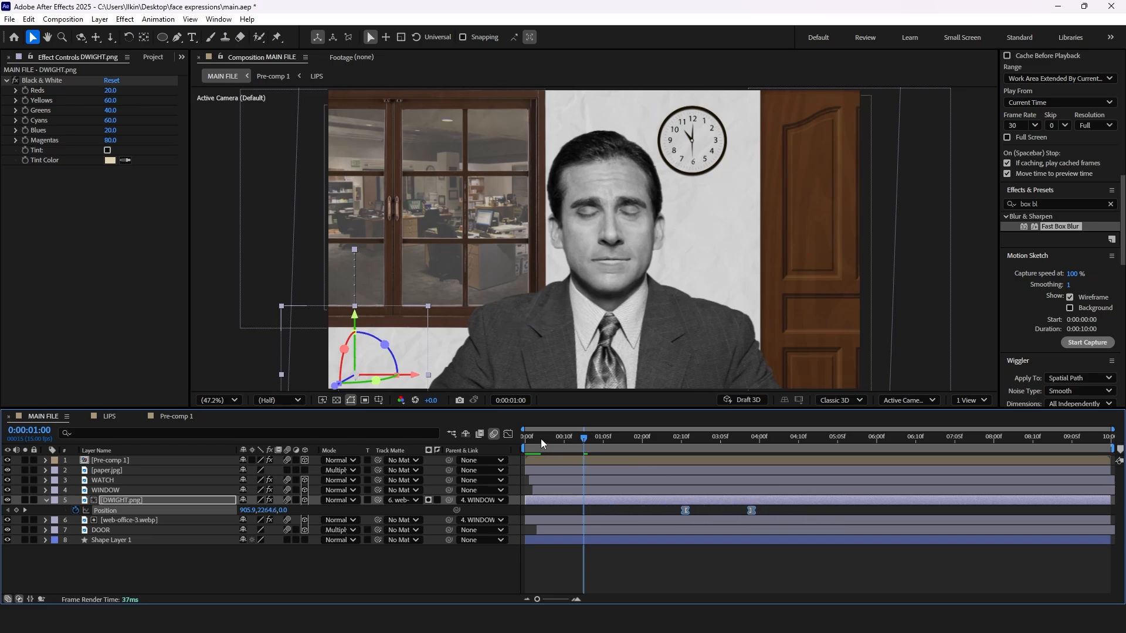
{"action": "left_click_drag", "start_coordinate": [541, 438], "coordinate": [515, 441]}
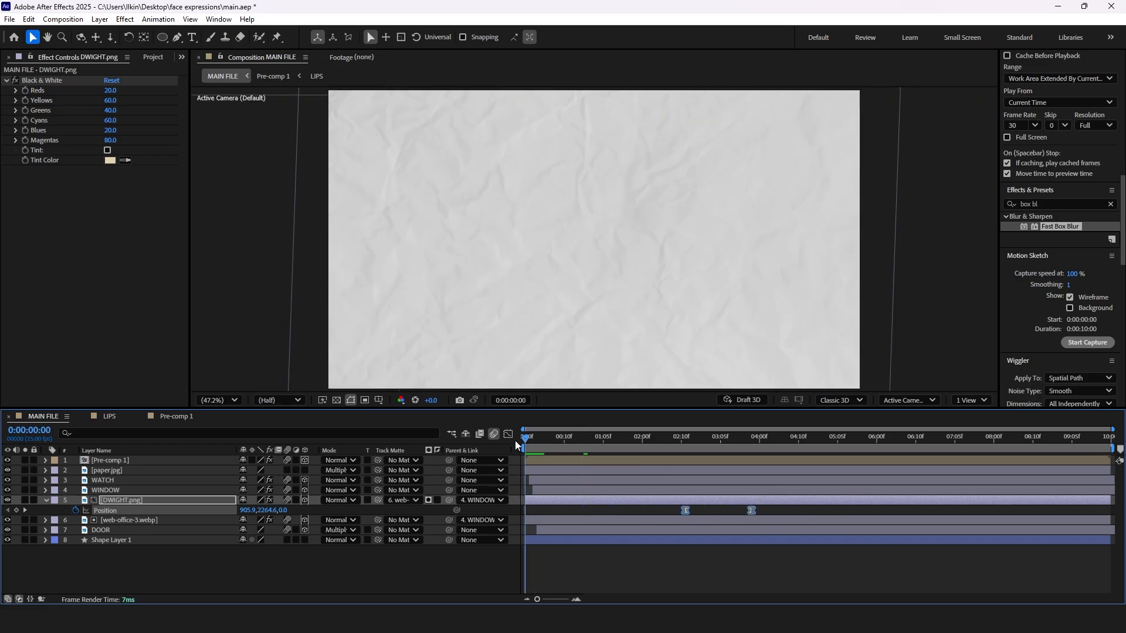
{"action": "key", "text": "space"}
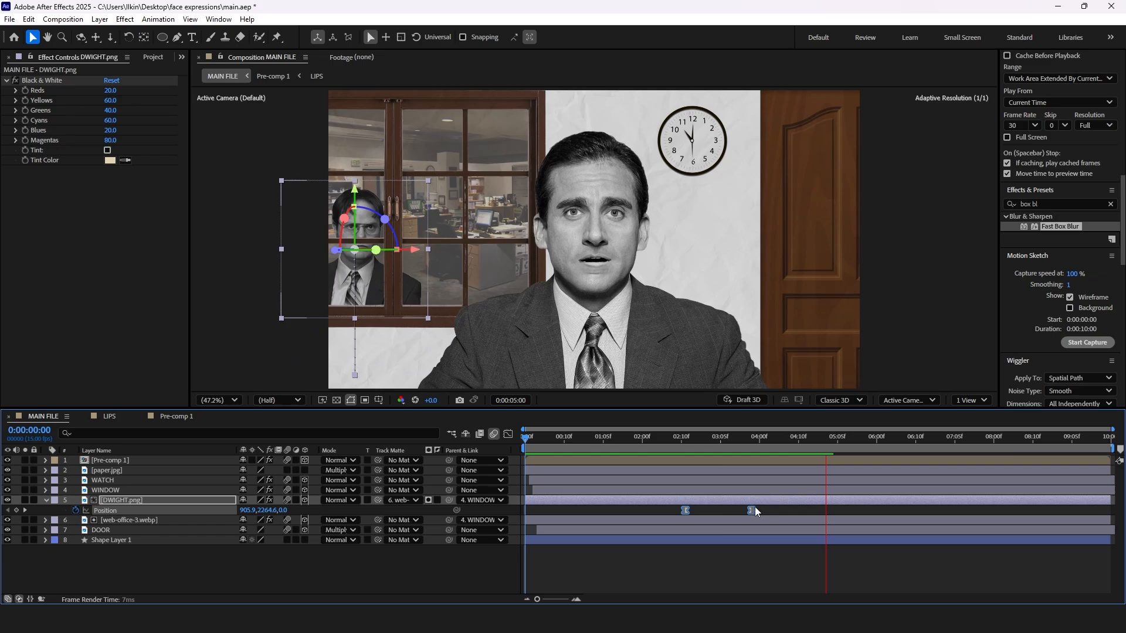
Retime DWIGHT.png's Position keyframes to about 0:00:05:06 and 0:00:07:06, preview the result, and collapse and deselect the layer.
{"action": "left_click_drag", "start_coordinate": [754, 508], "coordinate": [958, 508]}
{"action": "left_click", "coordinate": [826, 438]}
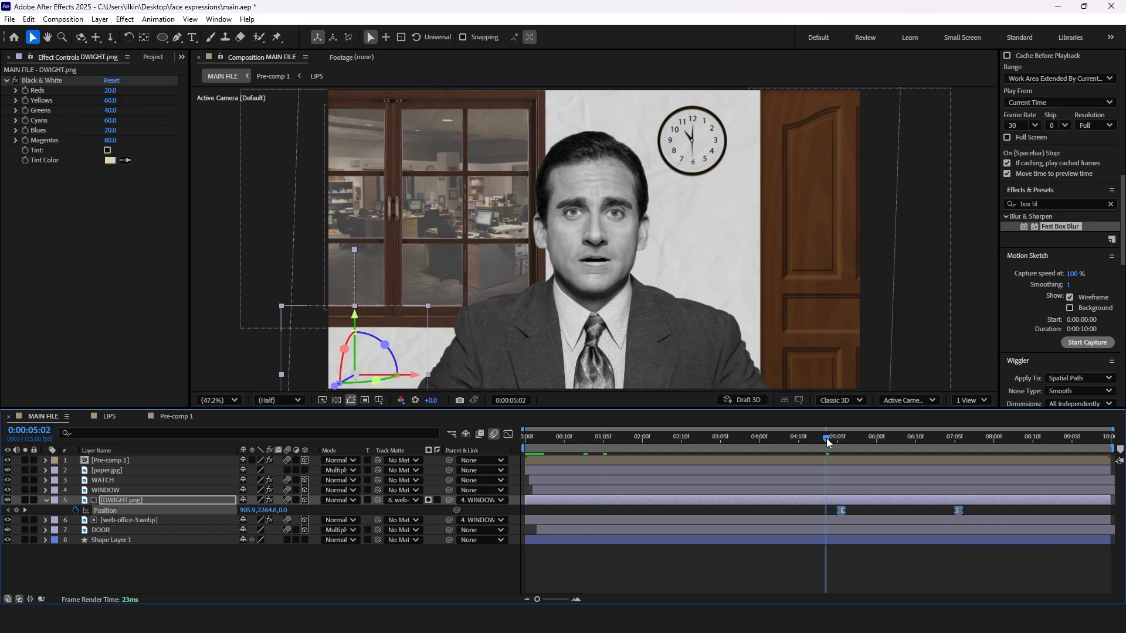
{"action": "key", "text": "space"}
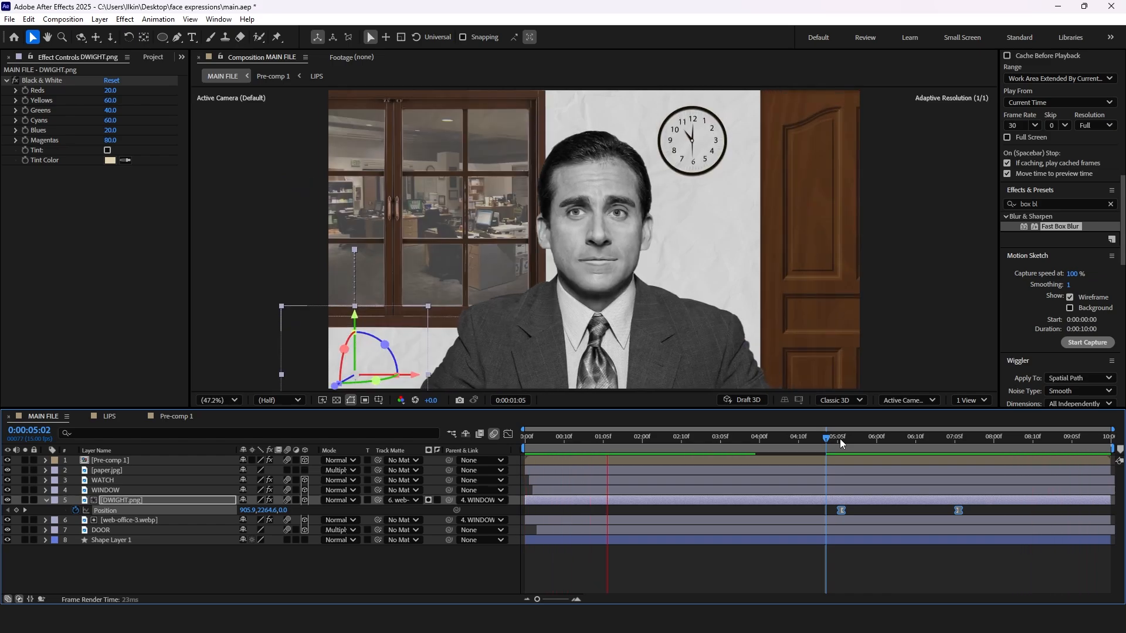
{"action": "left_click_drag", "start_coordinate": [530, 440], "coordinate": [512, 449]}
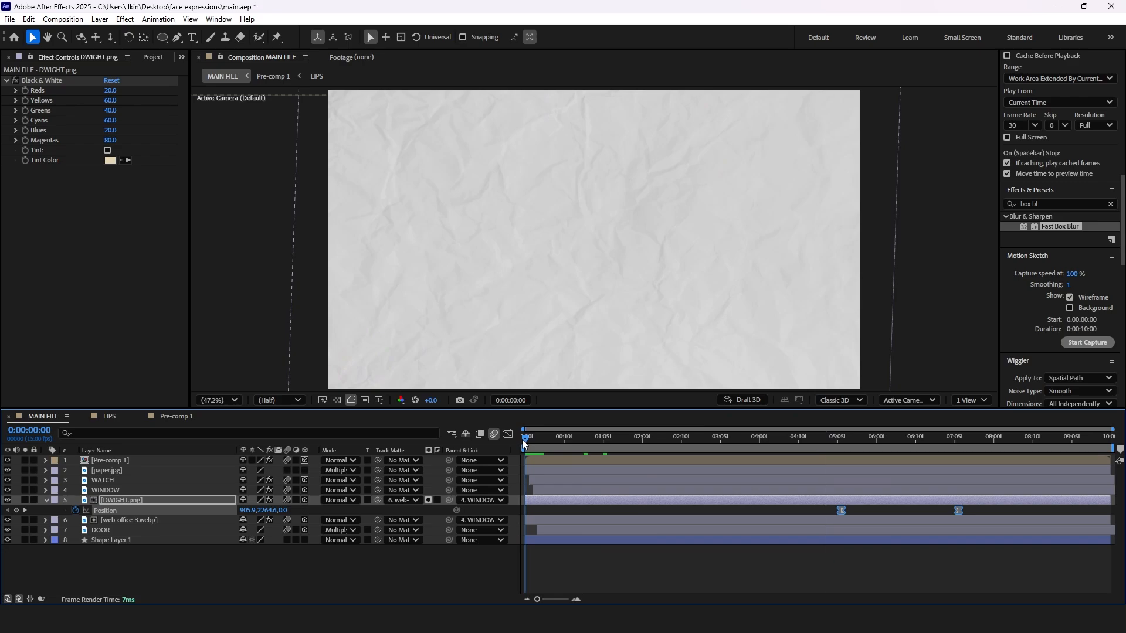
{"action": "left_click", "coordinate": [46, 500]}
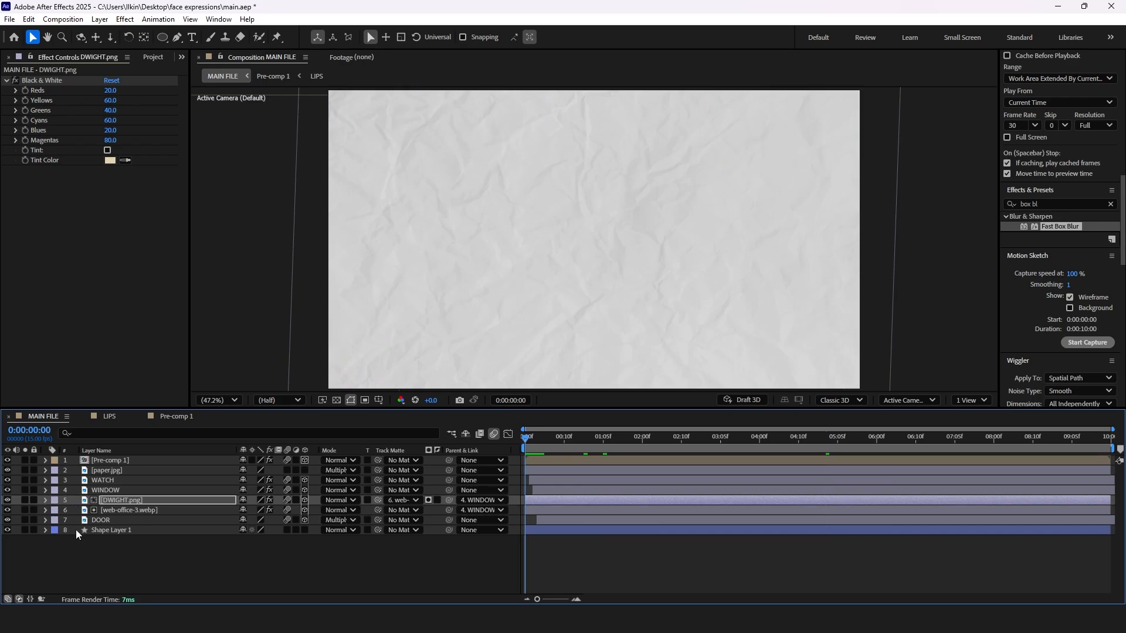
{"action": "left_click", "coordinate": [103, 551]}
Move to 0:00:09:14 and add a new camera layer to the MAIN FILE composition.
{"action": "left_click_drag", "start_coordinate": [613, 437], "coordinate": [1108, 438]}
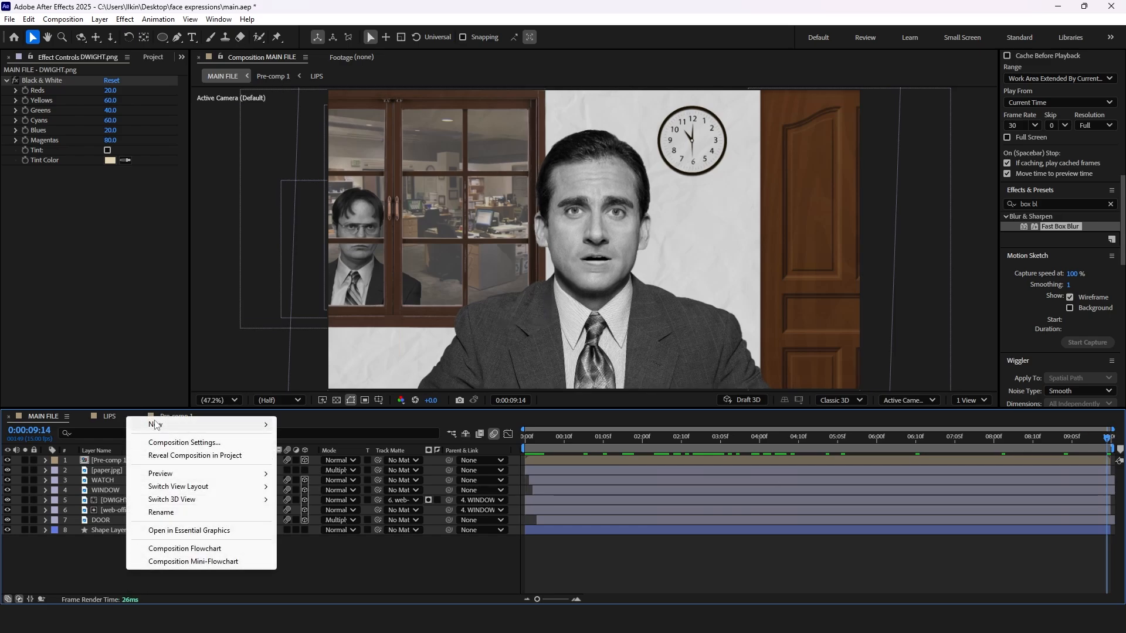
{"action": "mouse_move", "coordinate": [155, 424]}
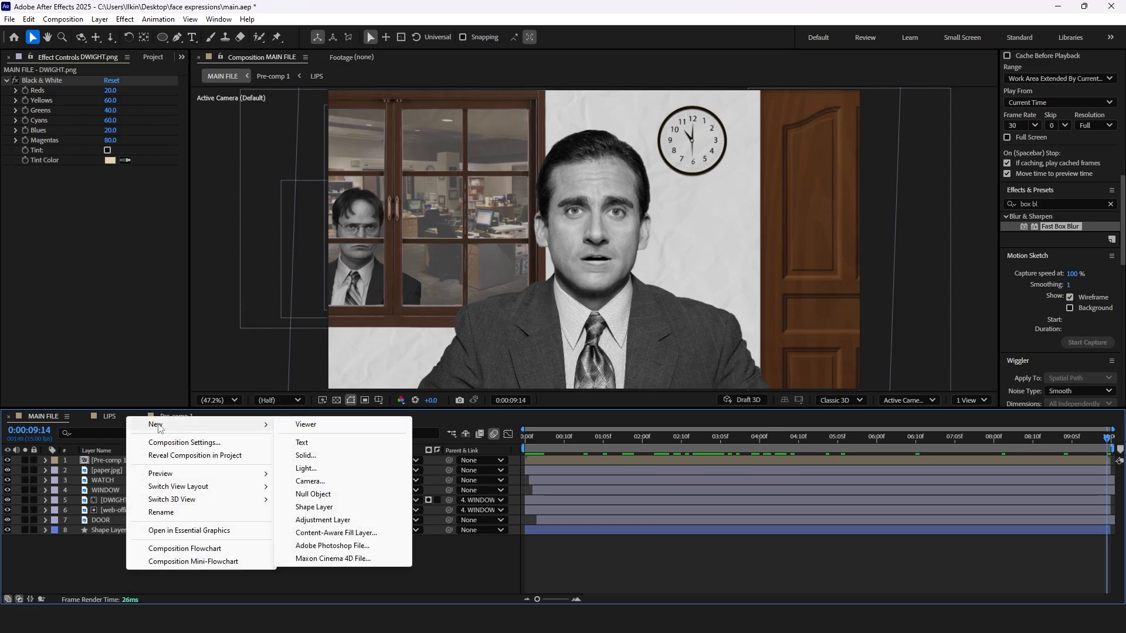
{"action": "left_click", "coordinate": [322, 482]}
{"action": "left_click", "coordinate": [716, 426]}
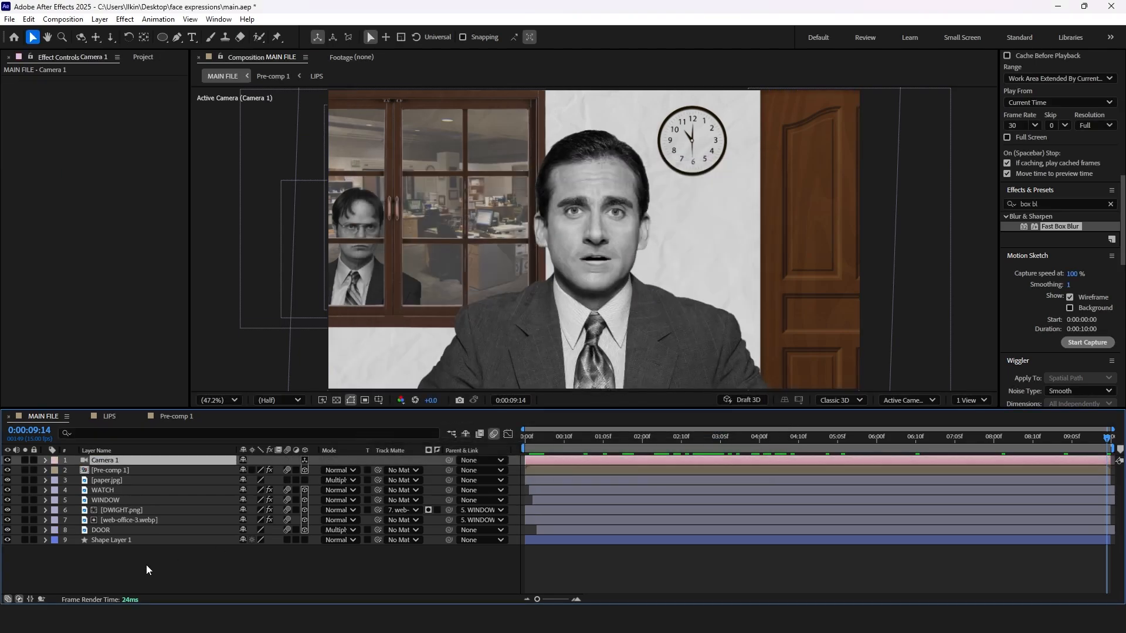
Add a null object above the camera and parent Camera 1 to it.
{"action": "right_click", "coordinate": [199, 561]}
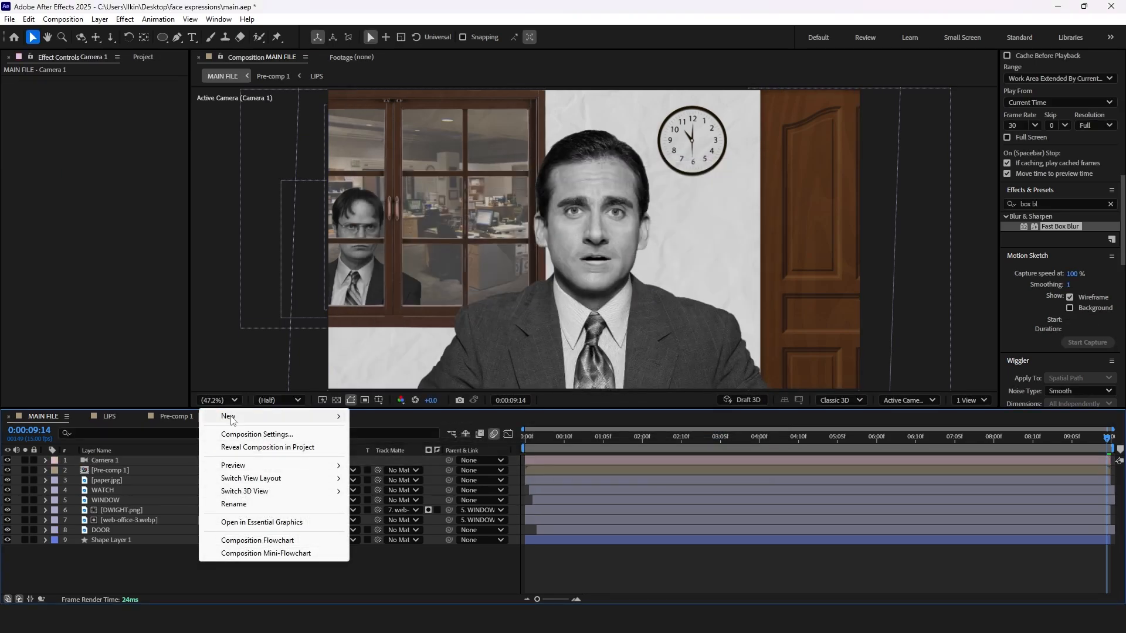
{"action": "mouse_move", "coordinate": [231, 420]}
{"action": "left_click", "coordinate": [422, 486]}
{"action": "left_click", "coordinate": [141, 470]}
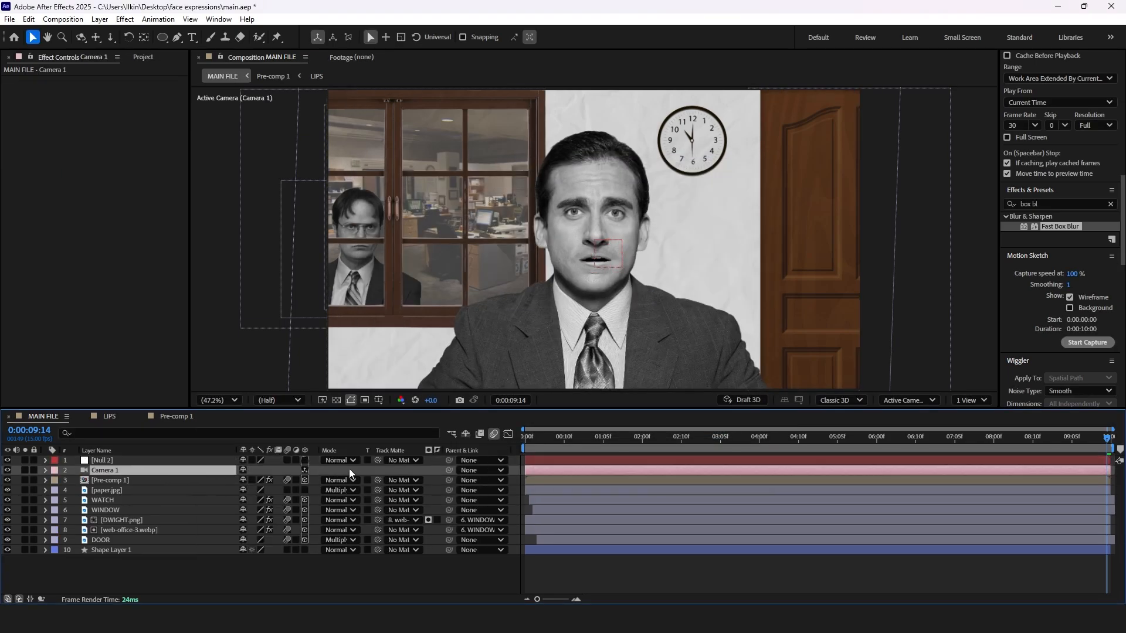
{"action": "left_click_drag", "start_coordinate": [444, 467], "coordinate": [133, 461]}
Keyframe the 3D null's Z Position from 0.0 at the start to 66.0 near the end, ease both keyframes and preview the push-in.
{"action": "left_click", "coordinate": [161, 461]}
{"action": "key", "text": "p"}
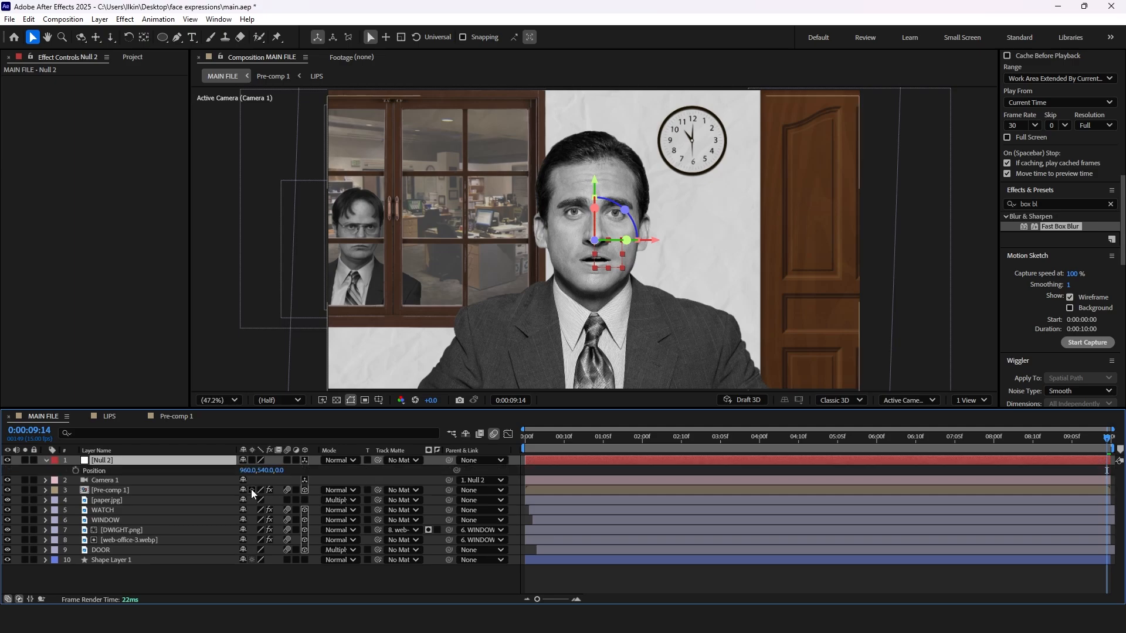
{"action": "mouse_move", "coordinate": [305, 471]}
{"action": "left_mouse_down"}
{"action": "mouse_move", "coordinate": [363, 472]}
{"action": "mouse_move", "coordinate": [35, 488]}
{"action": "mouse_move", "coordinate": [329, 474]}
{"action": "mouse_move", "coordinate": [205, 475]}
{"action": "mouse_move", "coordinate": [328, 474]}
{"action": "mouse_move", "coordinate": [296, 478]}
{"action": "left_mouse_up"}
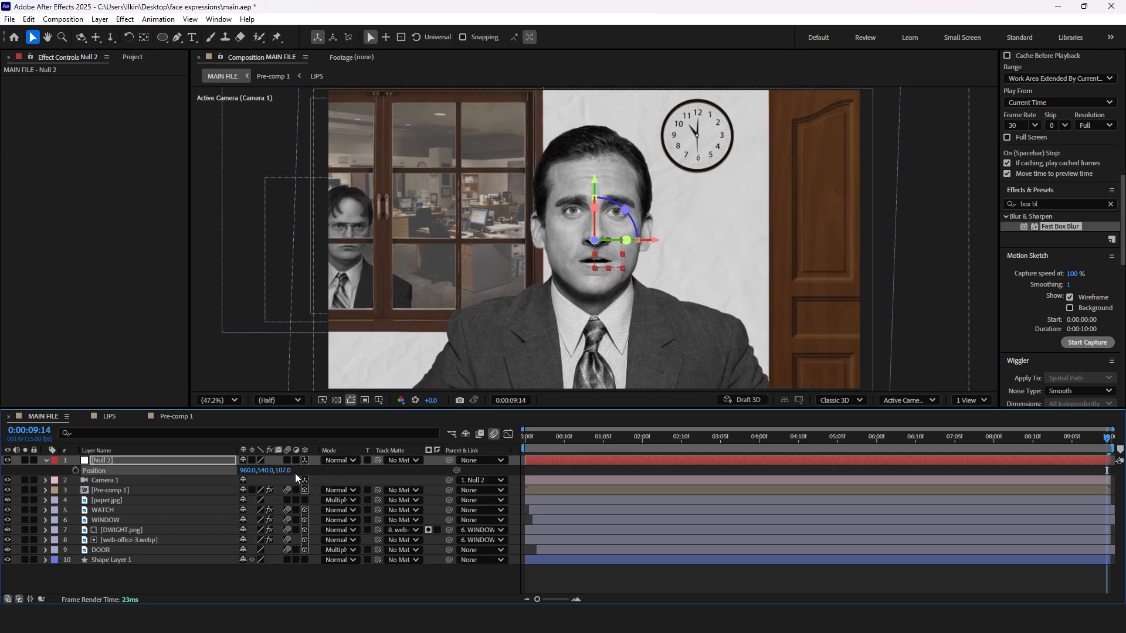
{"action": "key", "text": "ctrl+z"}
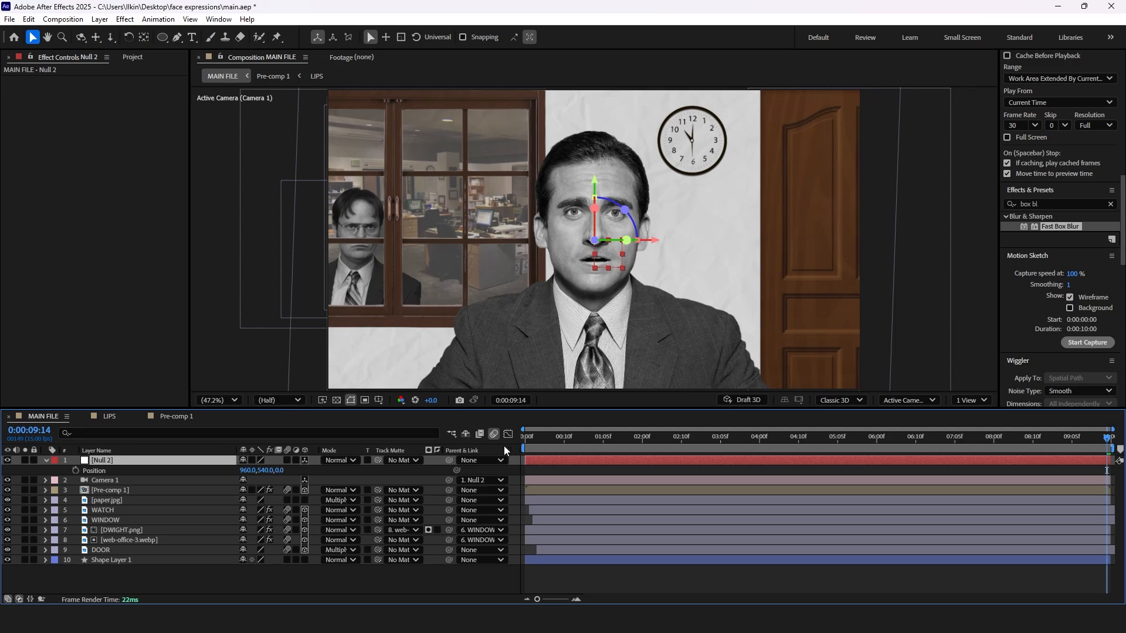
{"action": "left_click", "coordinate": [525, 437]}
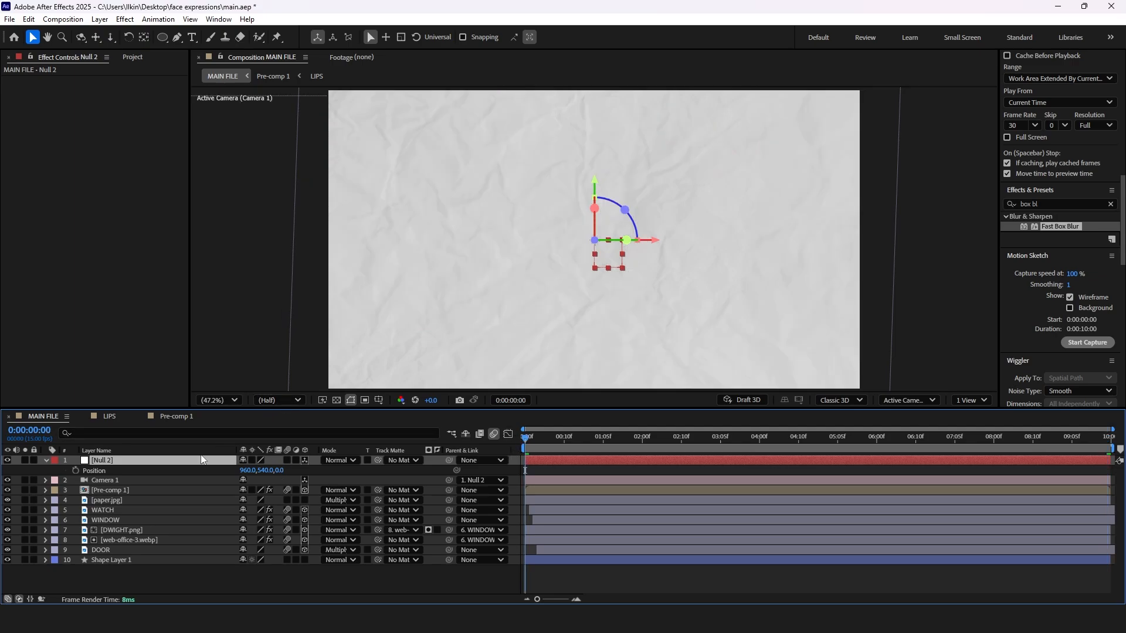
{"action": "left_click", "coordinate": [75, 471]}
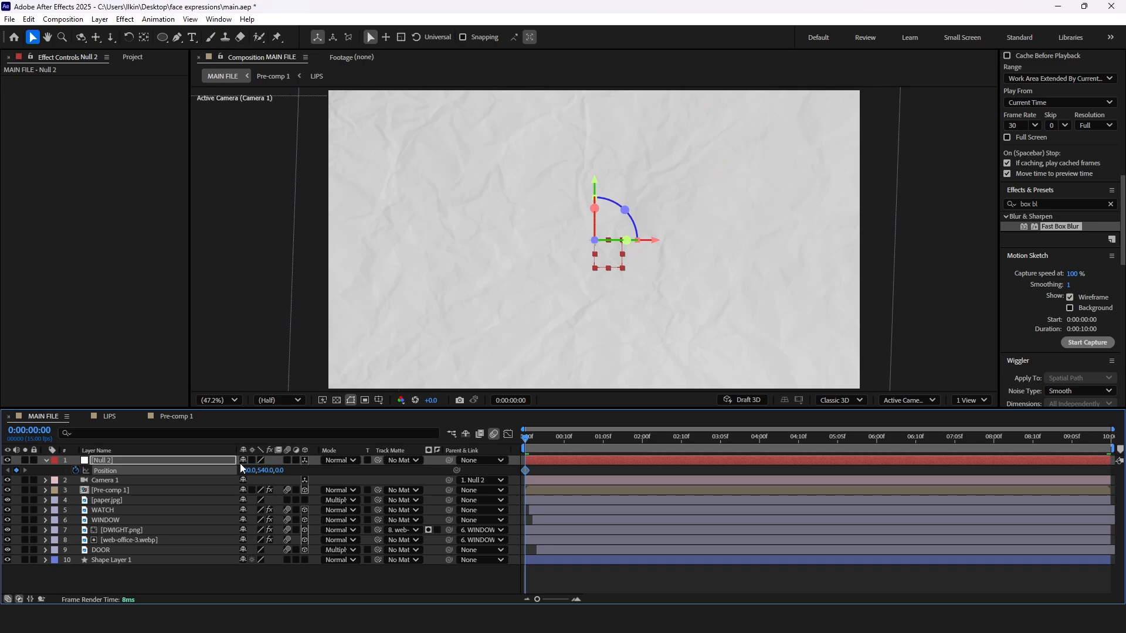
{"action": "left_click_drag", "start_coordinate": [545, 435], "coordinate": [1071, 434]}
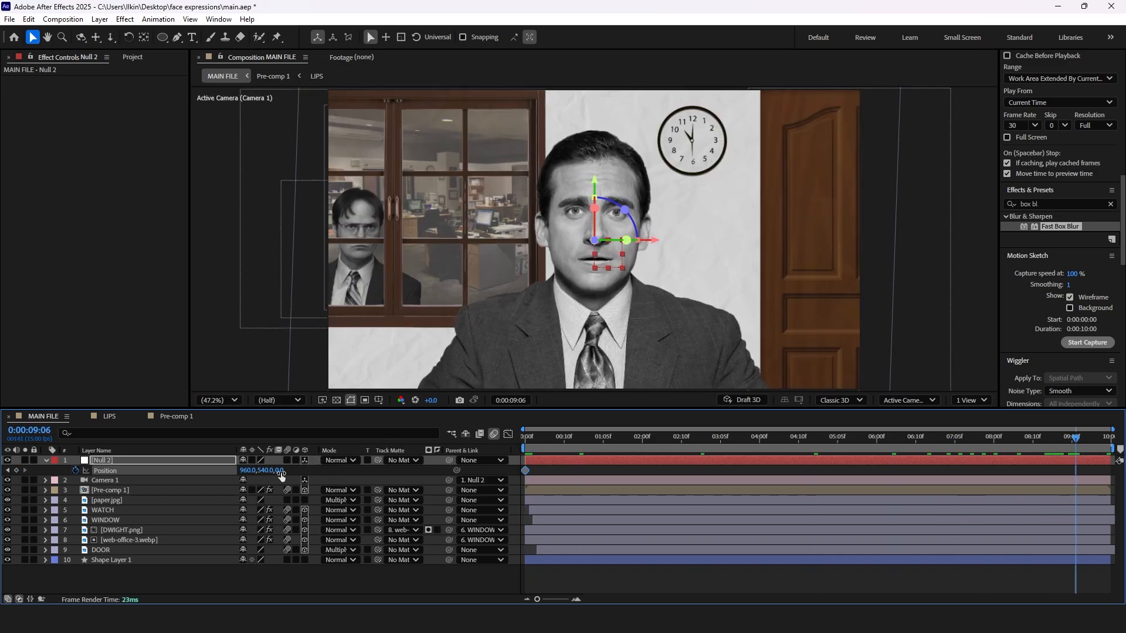
{"action": "left_click_drag", "start_coordinate": [280, 473], "coordinate": [315, 470]}
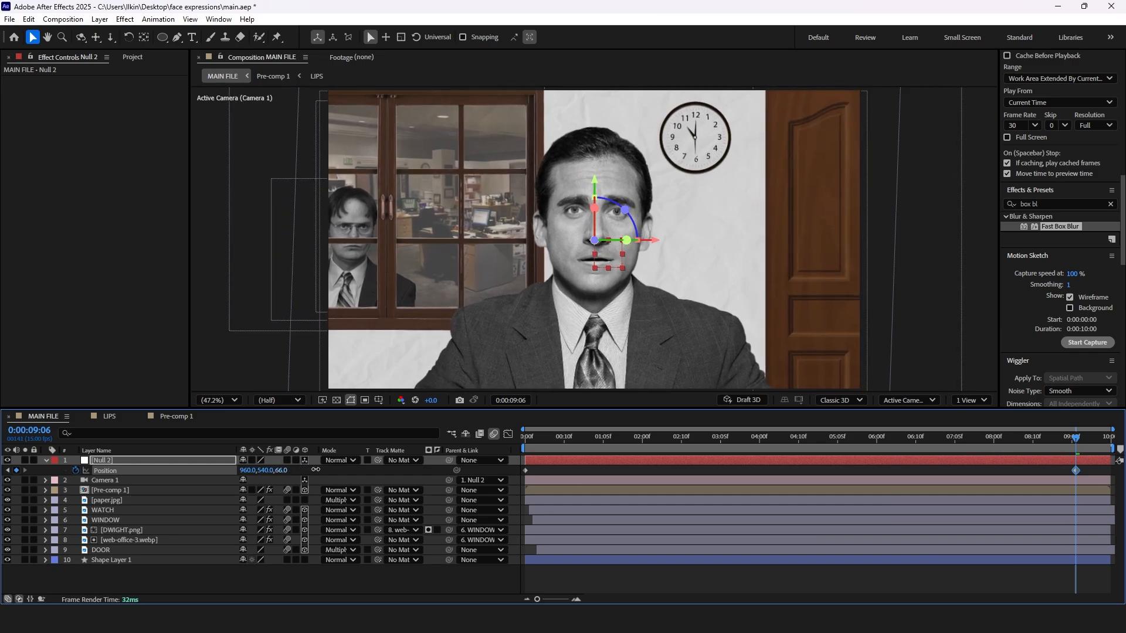
{"action": "key", "text": "space"}
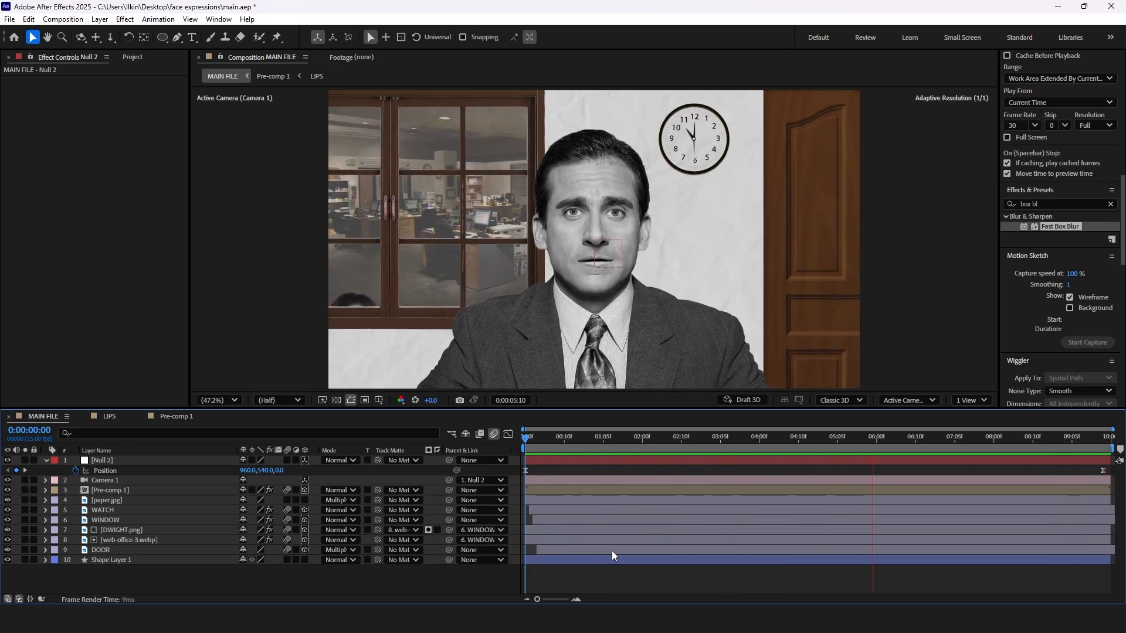
Add an adjustment layer on top of the stack and apply the Lumetri Color effect to it.
{"action": "right_click", "coordinate": [376, 581]}
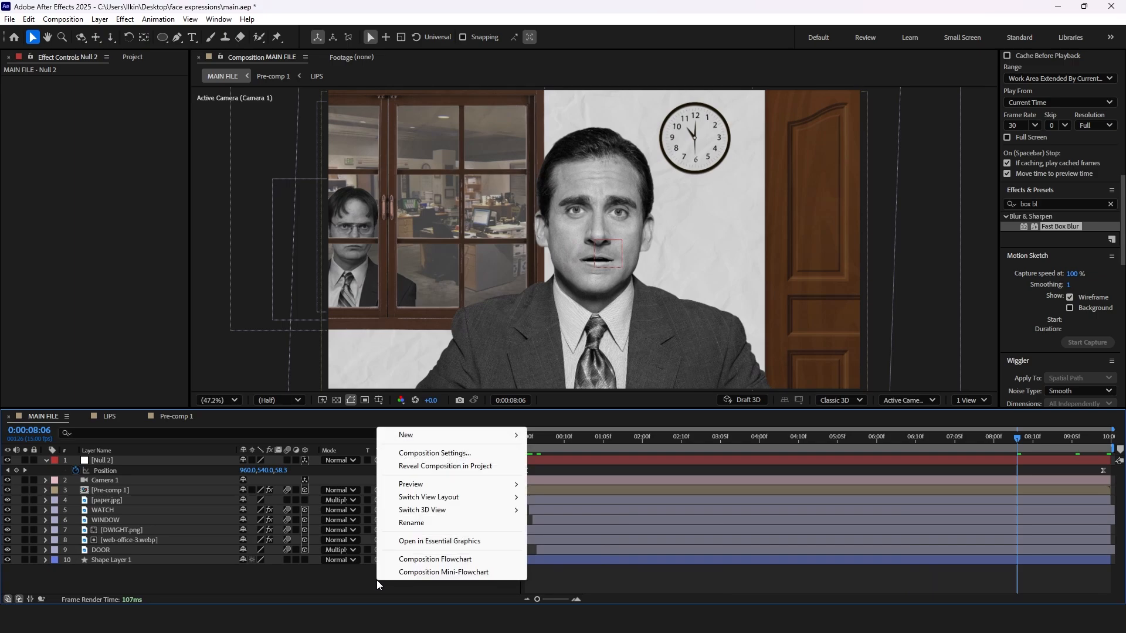
{"action": "mouse_move", "coordinate": [403, 441]}
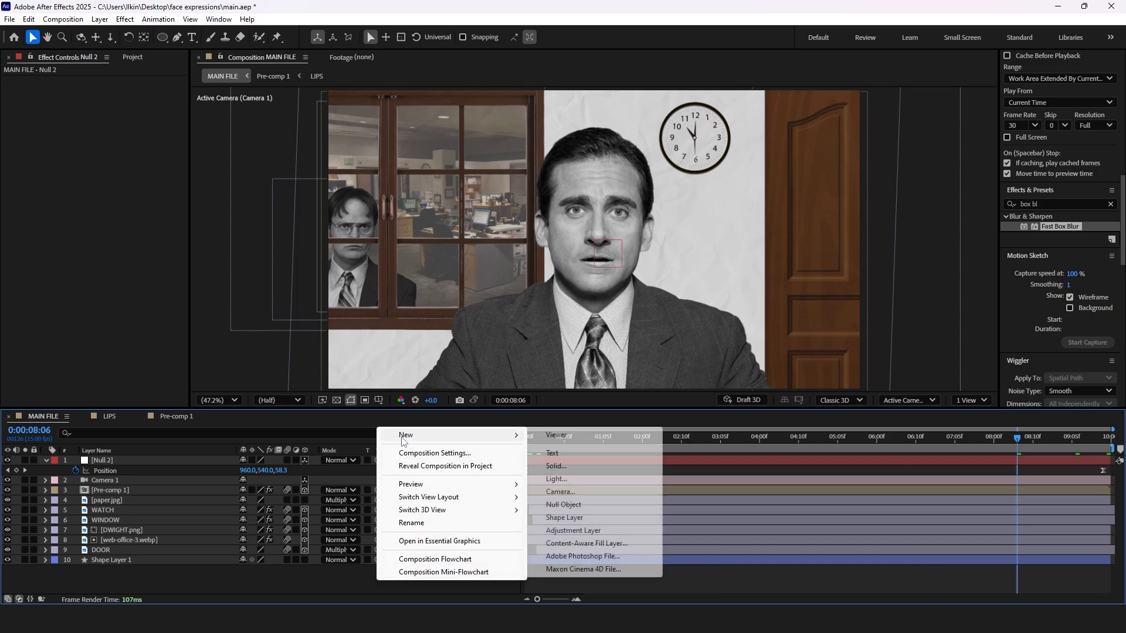
{"action": "left_click", "coordinate": [572, 530]}
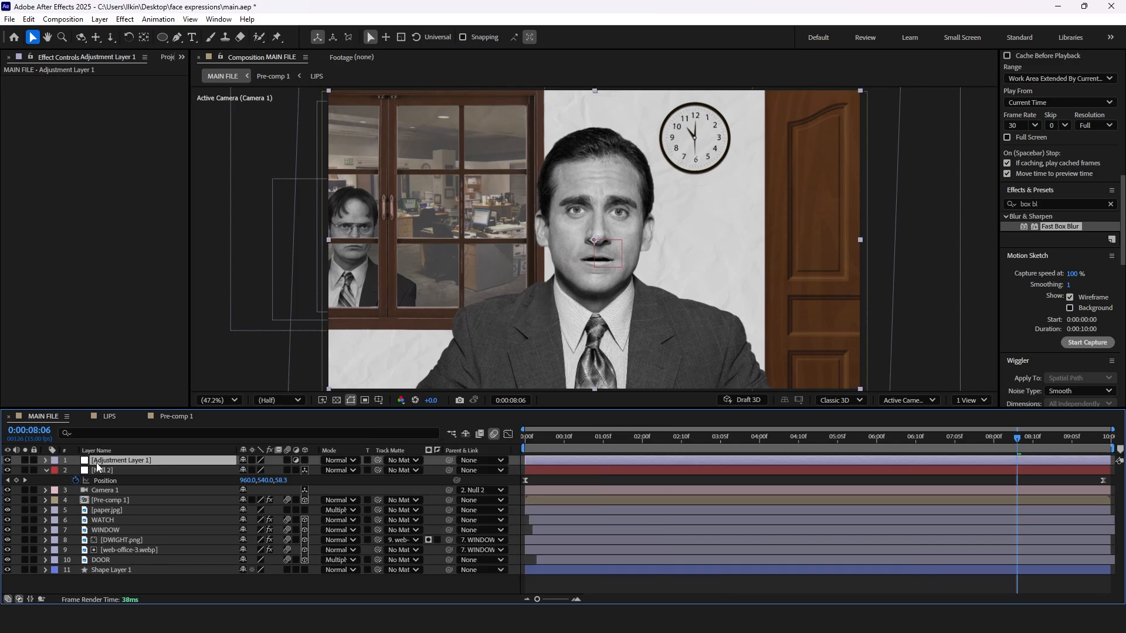
{"action": "left_click", "coordinate": [1054, 203]}
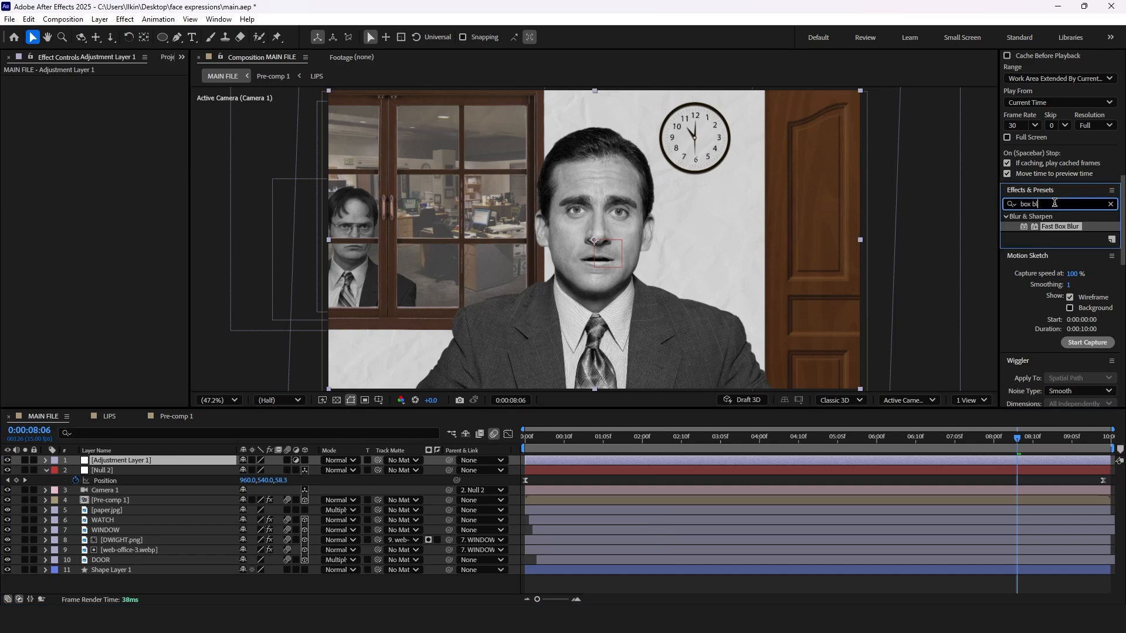
{"action": "type", "text": "lumet"}
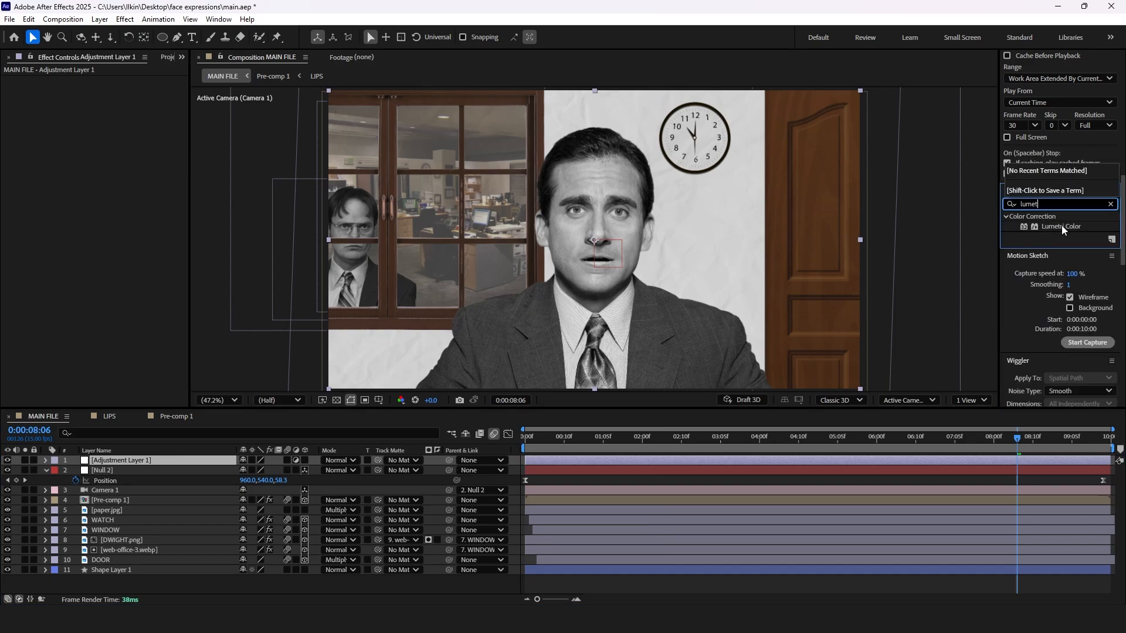
{"action": "left_click_drag", "start_coordinate": [1061, 225], "coordinate": [186, 460]}
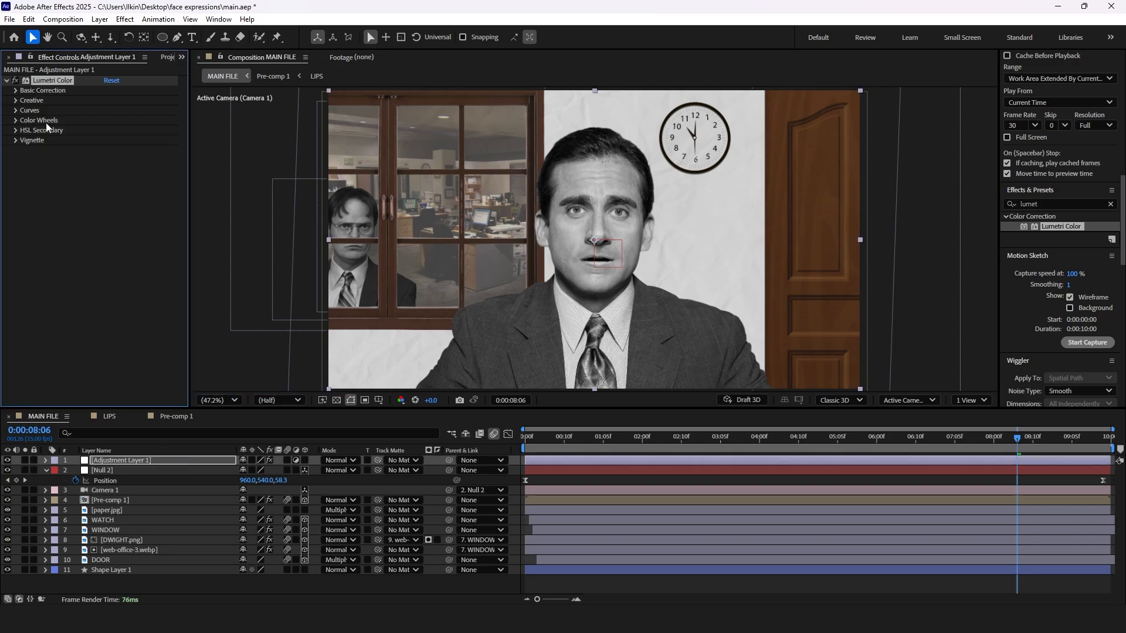
Set Lumetri's Basic Correction to Temperature 26, Saturation 77, Contrast 39, Highlights 25, Shadows -6, Whites 20 and Blacks 14.
{"action": "left_click", "coordinate": [132, 459]}
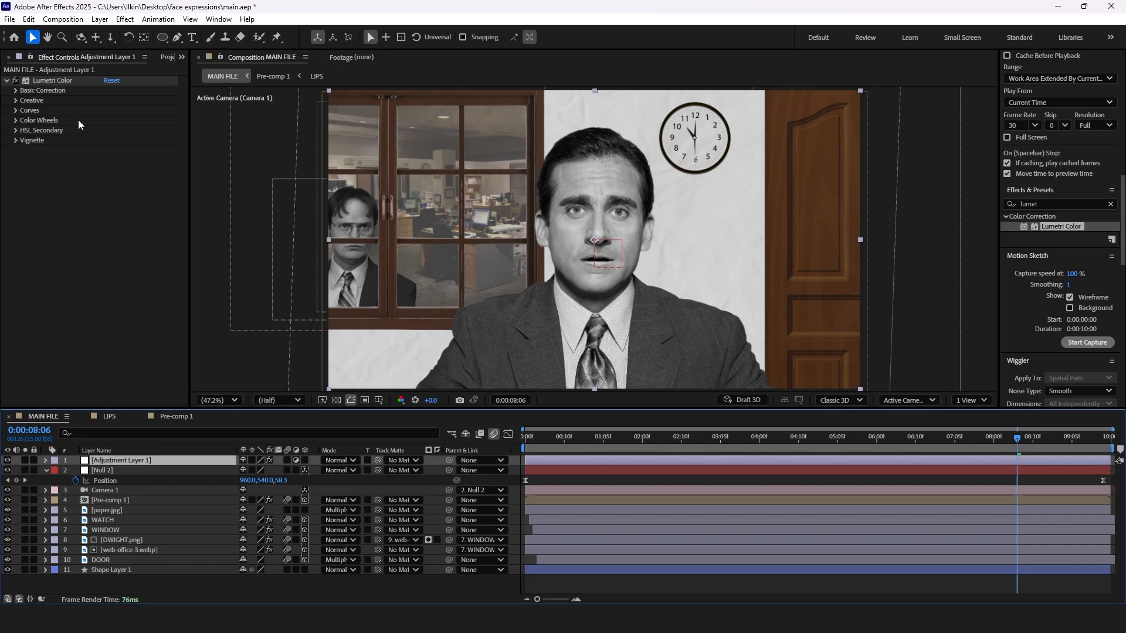
{"action": "left_click", "coordinate": [15, 90]}
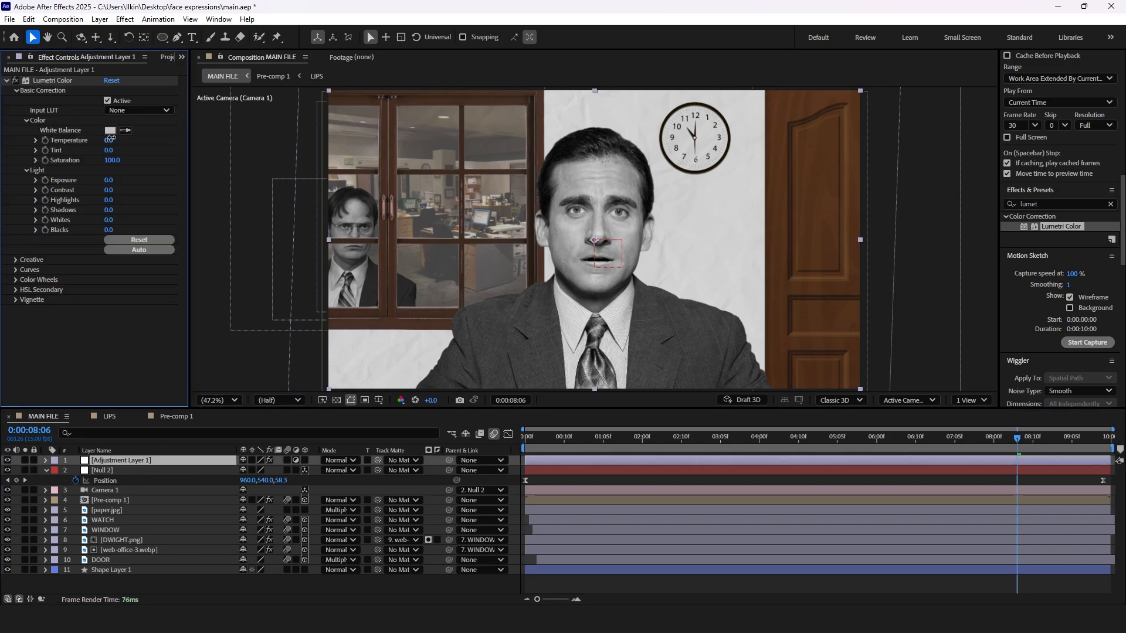
{"action": "left_click_drag", "start_coordinate": [111, 139], "coordinate": [124, 200]}
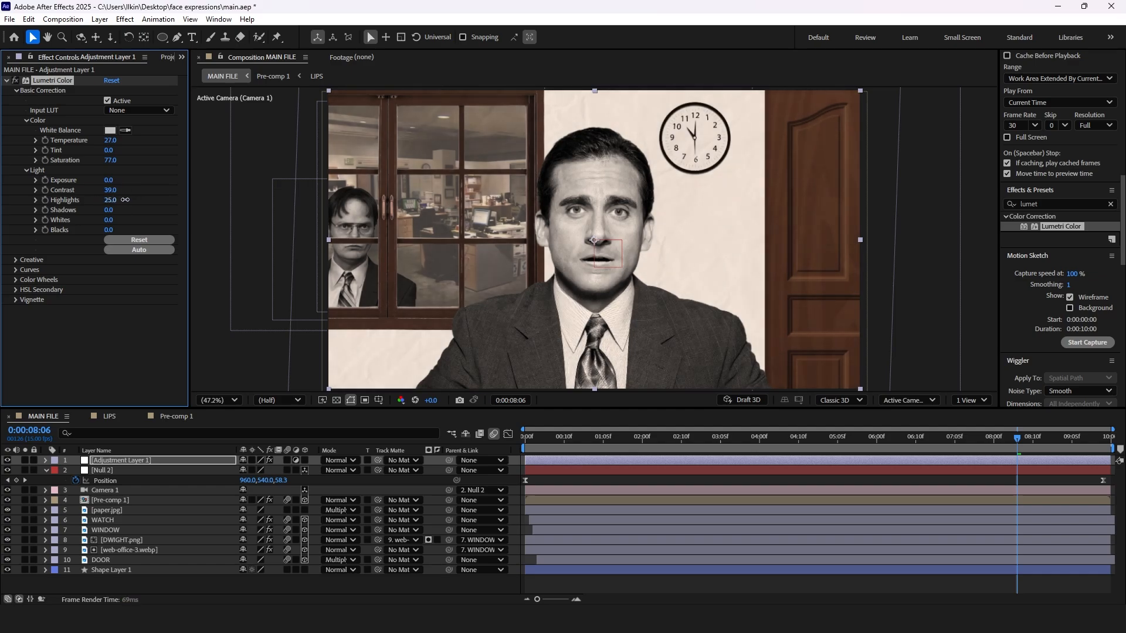
{"action": "left_click_drag", "start_coordinate": [109, 140], "coordinate": [108, 140]}
{"action": "mouse_move", "coordinate": [111, 210]}
{"action": "left_mouse_down"}
{"action": "mouse_move", "coordinate": [134, 208]}
{"action": "mouse_move", "coordinate": [105, 209]}
{"action": "mouse_move", "coordinate": [130, 228]}
{"action": "mouse_move", "coordinate": [118, 228]}
{"action": "left_mouse_up"}
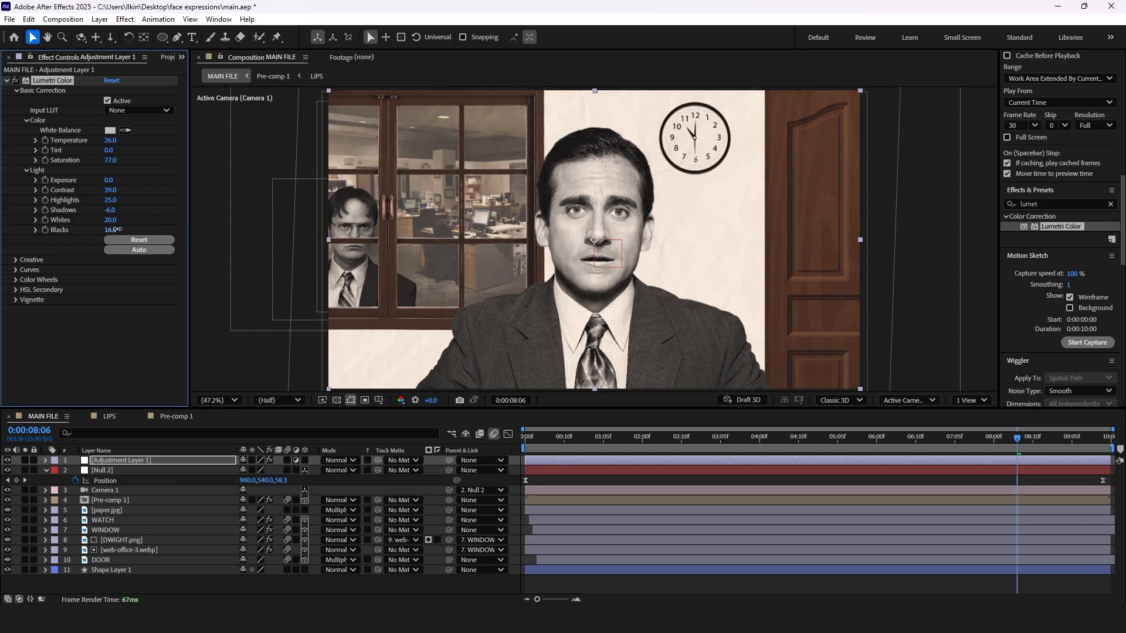
Set Sharpen to 16.0 in Lumetri's Creative adjustments.
{"action": "left_click", "coordinate": [16, 260]}
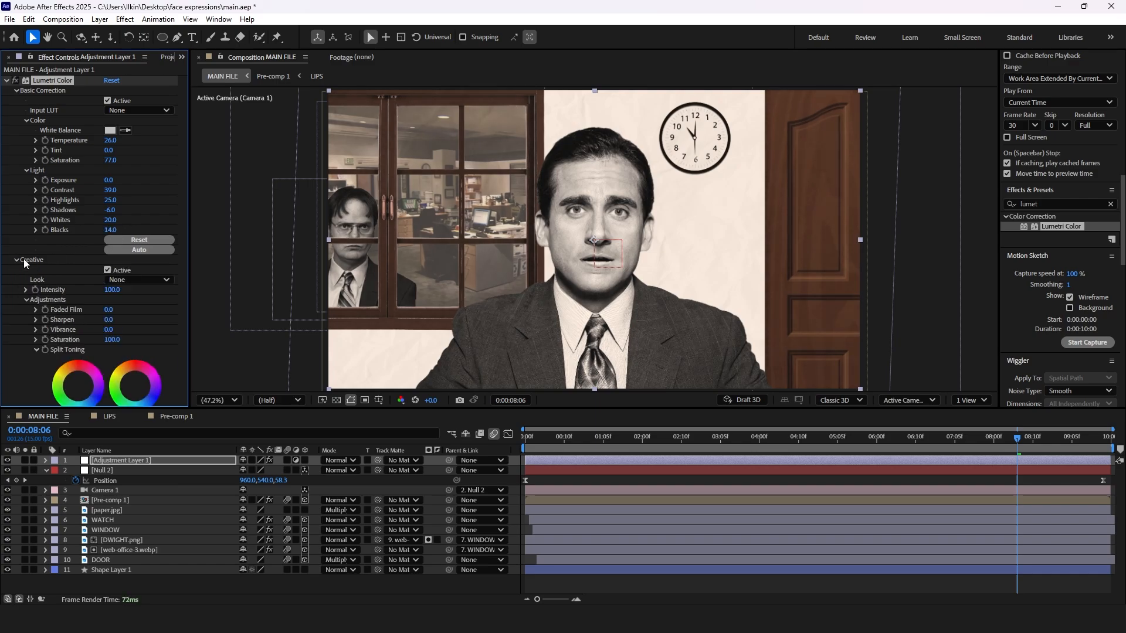
{"action": "scroll", "coordinate": [104, 303], "scroll_direction": "down", "scroll_amount": 1}
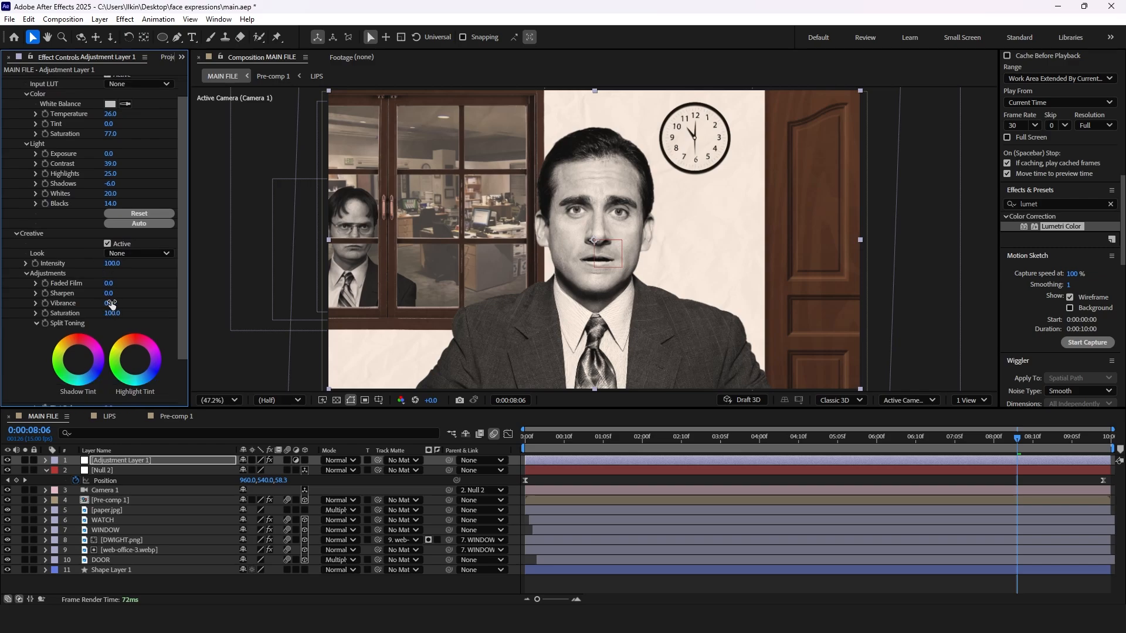
{"action": "mouse_move", "coordinate": [109, 293]}
{"action": "left_mouse_down"}
{"action": "mouse_move", "coordinate": [135, 293]}
{"action": "mouse_move", "coordinate": [117, 293]}
{"action": "left_mouse_up"}
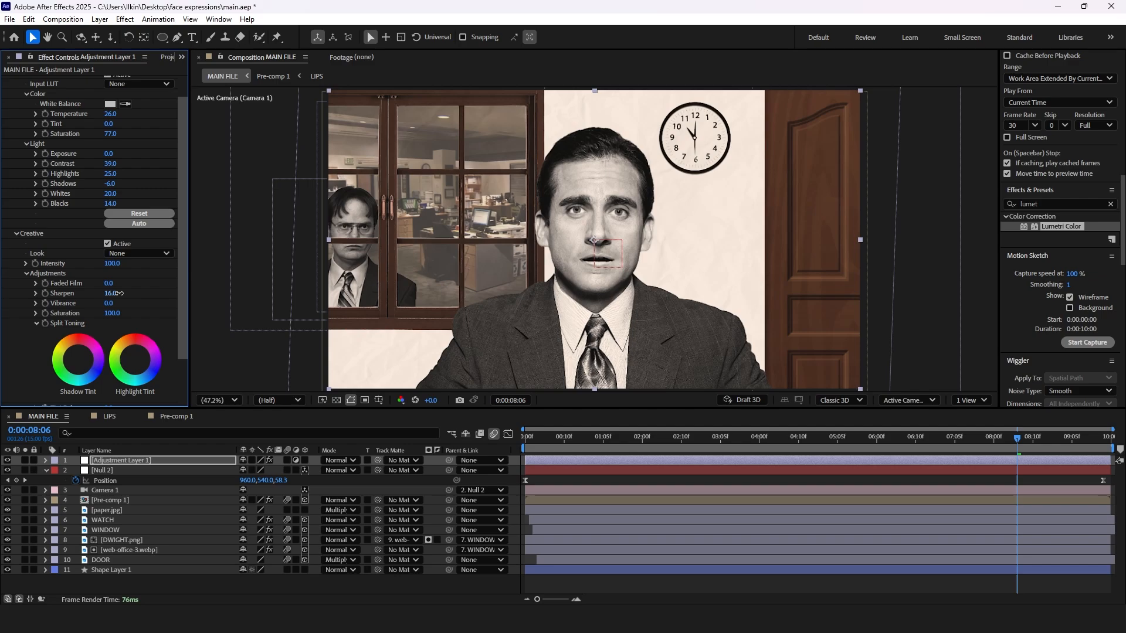
Open Lumetri's Vignette settings, try an Amount of about -0.6 and return it to 0.0.
{"action": "scroll", "coordinate": [112, 305], "scroll_direction": "down", "scroll_amount": 2}
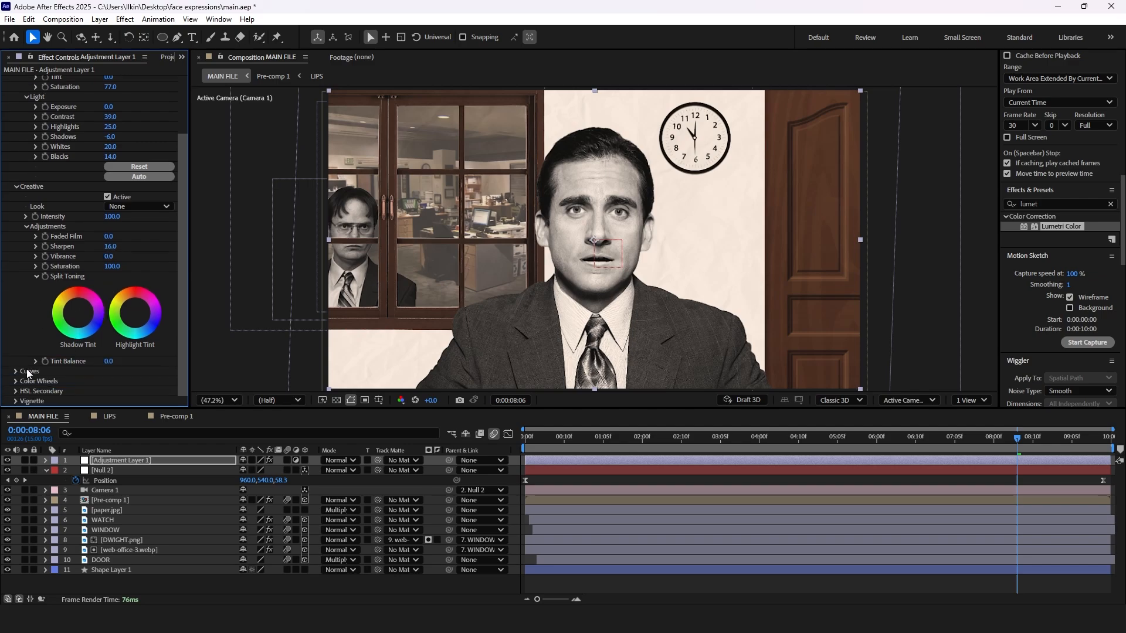
{"action": "scroll", "coordinate": [104, 307], "scroll_direction": "down", "scroll_amount": 15}
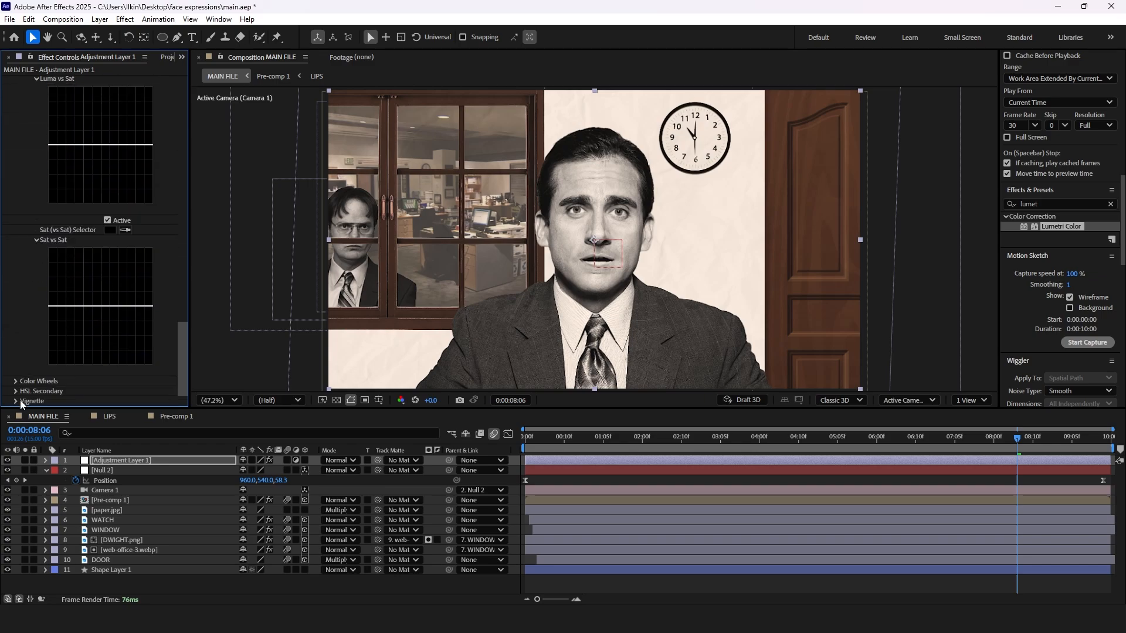
{"action": "left_click", "coordinate": [16, 401]}
{"action": "scroll", "coordinate": [89, 324], "scroll_direction": "down", "scroll_amount": 2}
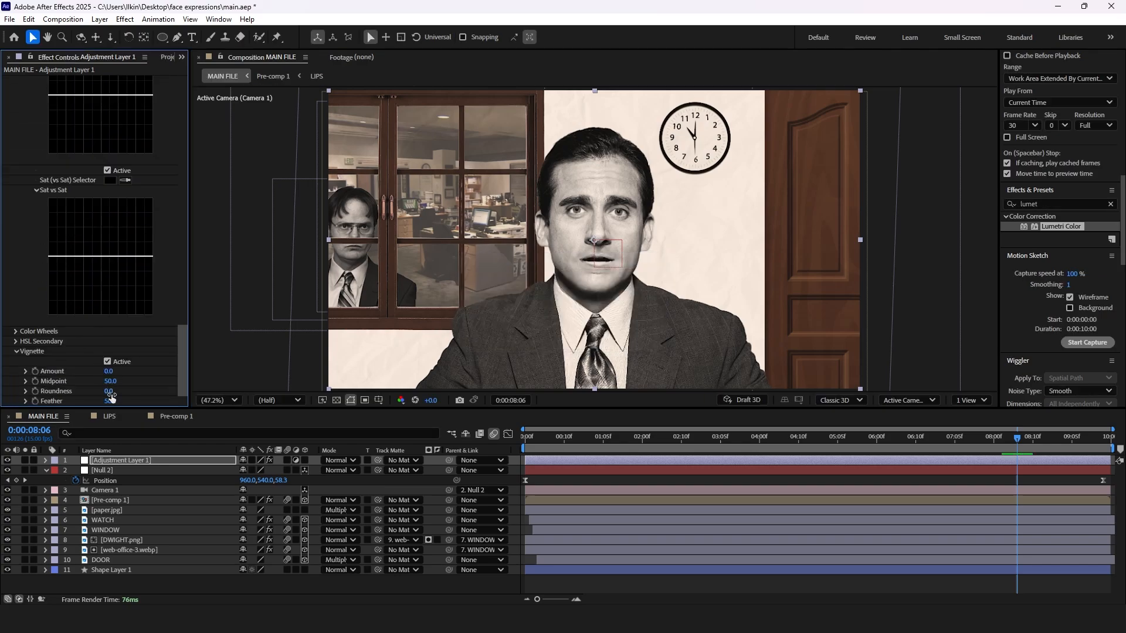
{"action": "left_click_drag", "start_coordinate": [108, 372], "coordinate": [72, 372]}
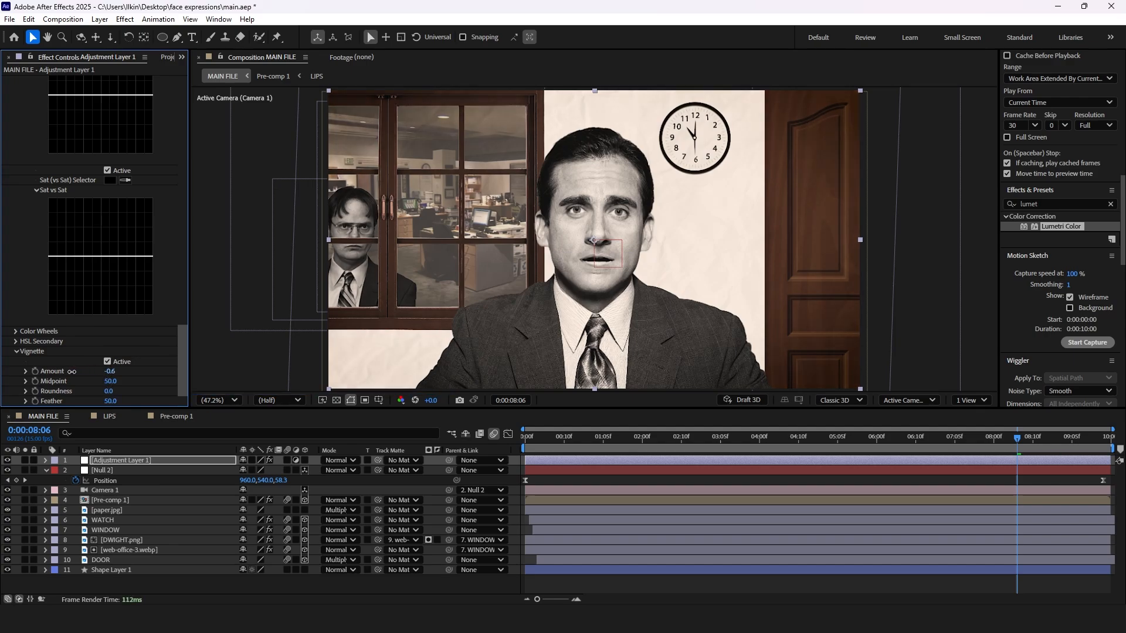
{"action": "left_click_drag", "start_coordinate": [99, 372], "coordinate": [111, 372]}
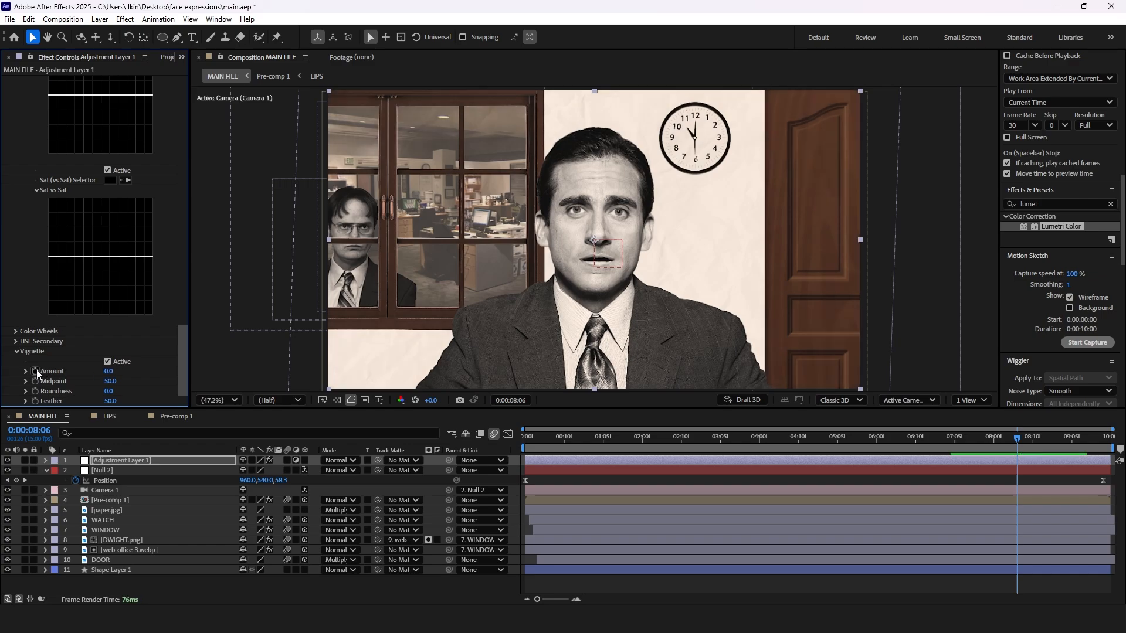
Keyframe the adjustment layer's vignette Amount from 0.0 at the composition's start to -1.0 at 0:00:08:06.
{"action": "left_click", "coordinate": [570, 459]}
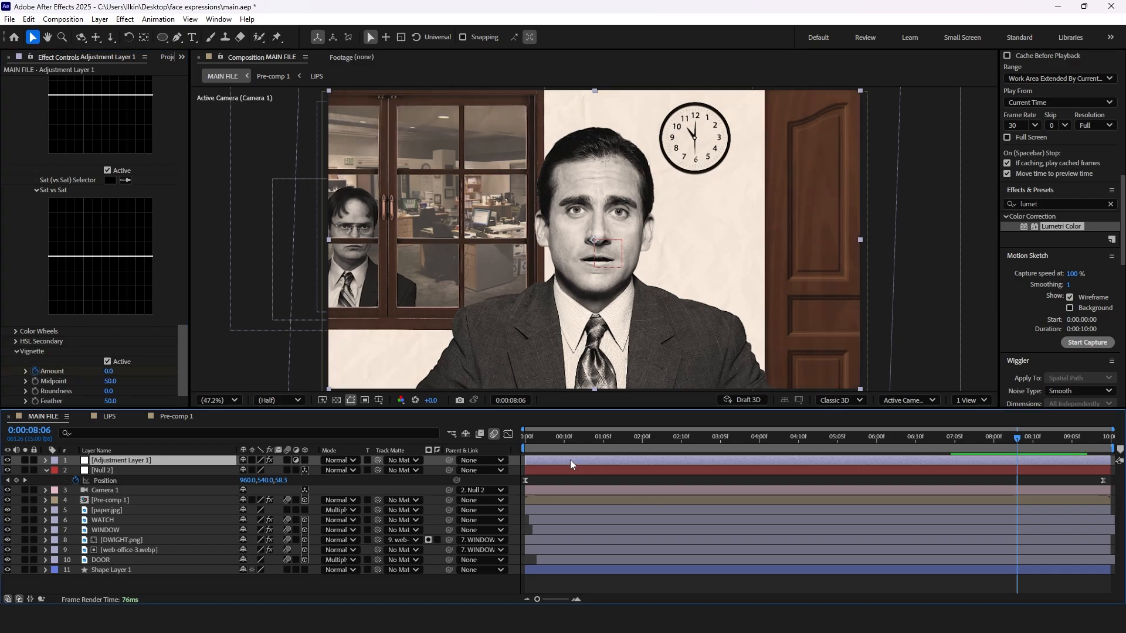
{"action": "key", "text": "u"}
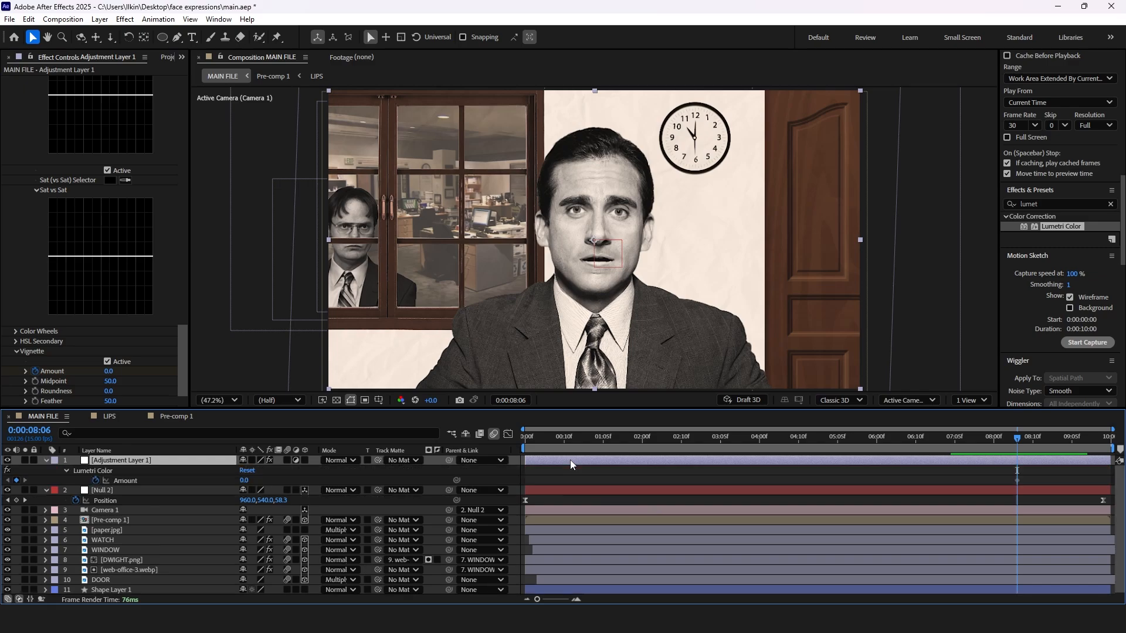
{"action": "left_click", "coordinate": [1017, 480]}
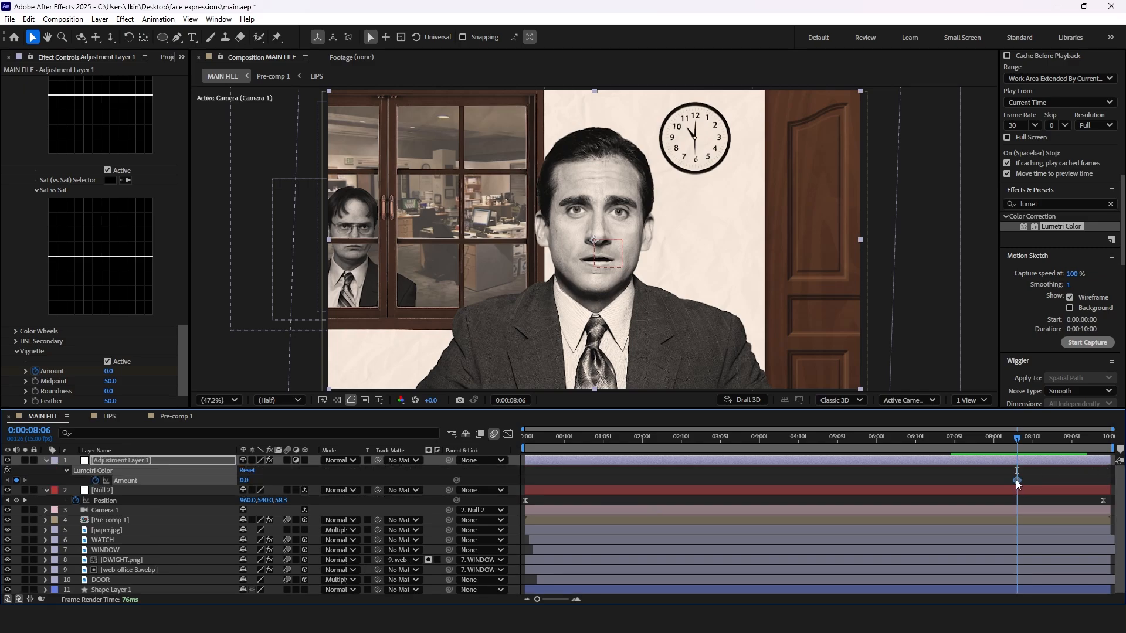
{"action": "left_click_drag", "start_coordinate": [1017, 480], "coordinate": [947, 480]}
{"action": "left_click_drag", "start_coordinate": [537, 483], "coordinate": [512, 479]}
{"action": "left_click_drag", "start_coordinate": [108, 372], "coordinate": [60, 376]}
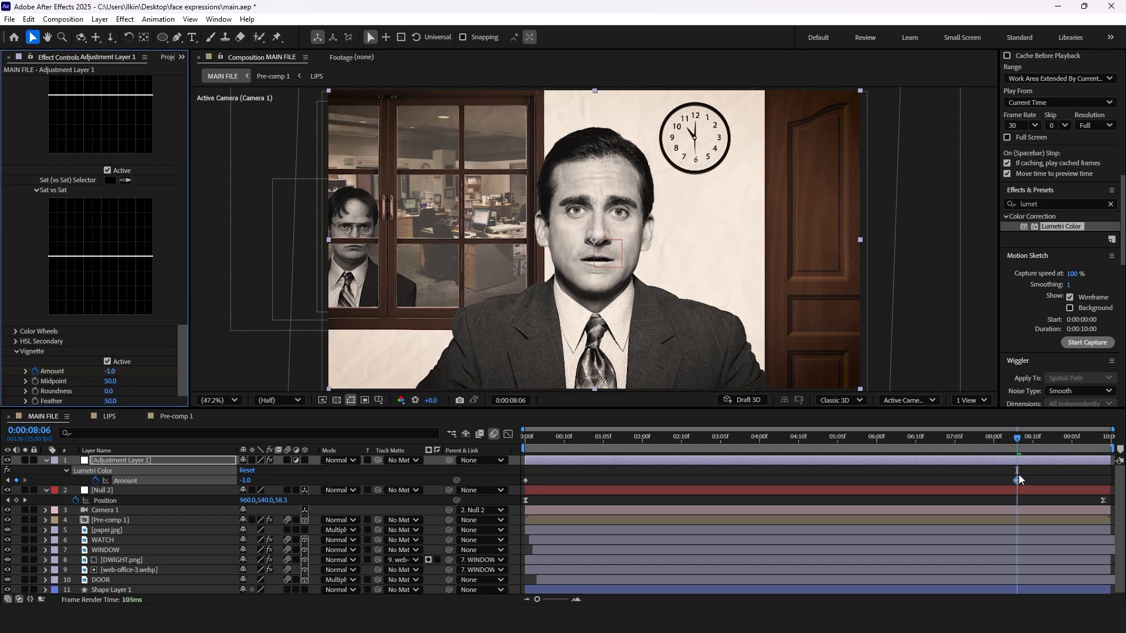
Ease the vignette Amount keyframes, align the last one with Null 2's final Position keyframe, and preview the animation.
{"action": "left_click_drag", "start_coordinate": [1018, 480], "coordinate": [496, 481]}
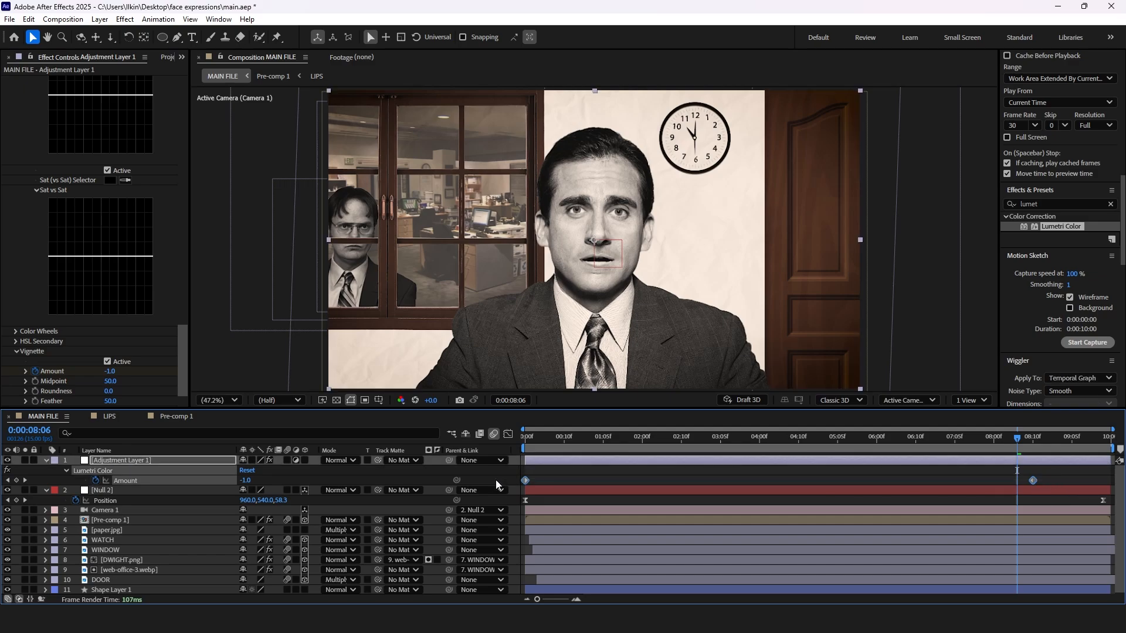
{"action": "left_click", "coordinate": [1034, 480]}
{"action": "left_click_drag", "start_coordinate": [1034, 480], "coordinate": [1105, 484]}
{"action": "left_click", "coordinate": [531, 436]}
{"action": "key", "text": "space"}
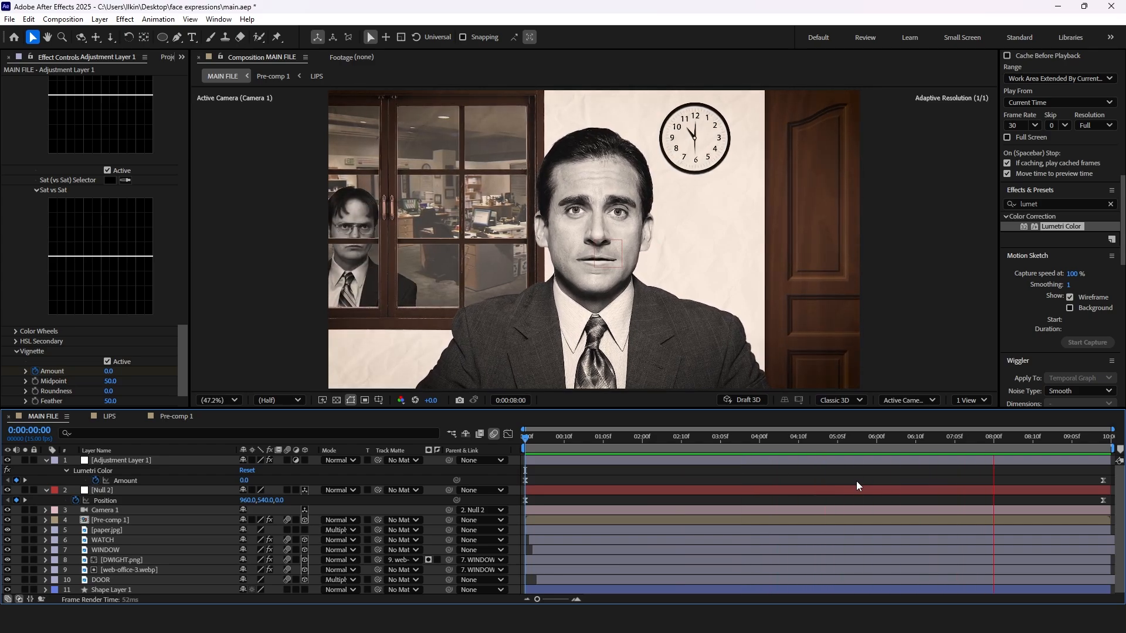
Check the frame at 0:00:02:09 and collapse the properties of Adjustment Layer 1 and Null 2.
{"action": "left_click_drag", "start_coordinate": [547, 435], "coordinate": [678, 435]}
{"action": "left_click", "coordinate": [47, 460]}
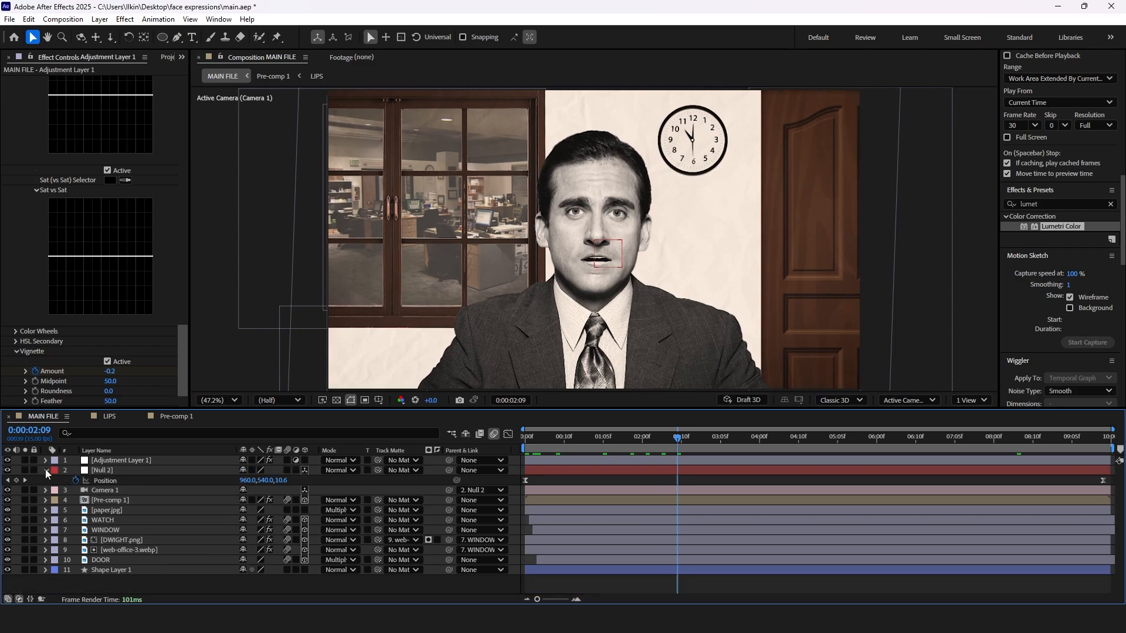
{"action": "left_click", "coordinate": [45, 470]}
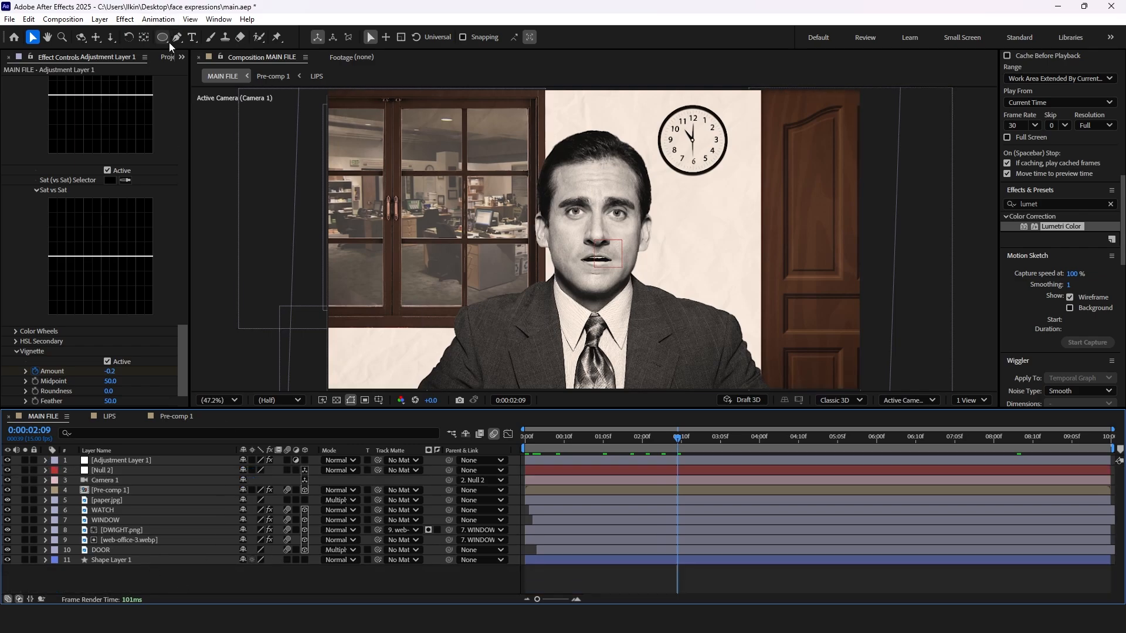
Draw a wide black ellipse about 772 px tall over the man's torso as a new shape layer.
{"action": "mouse_move", "coordinate": [163, 40]}
{"action": "left_mouse_down"}
{"action": "mouse_move", "coordinate": [249, 77]}
{"action": "mouse_move", "coordinate": [222, 62]}
{"action": "left_mouse_up"}
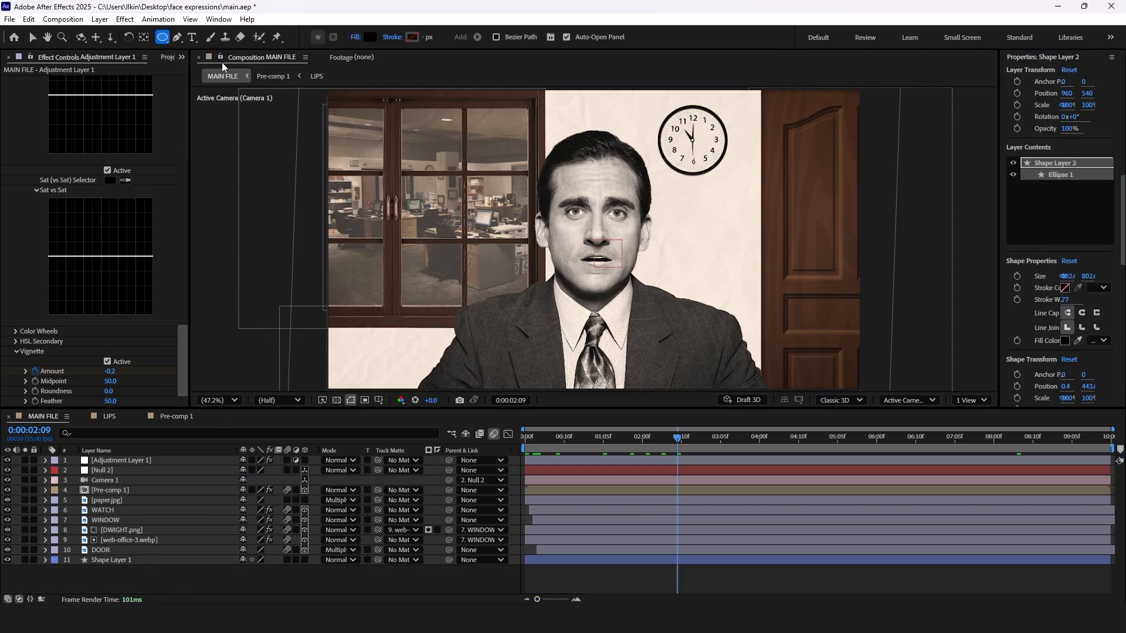
{"action": "left_click_drag", "start_coordinate": [494, 237], "coordinate": [822, 445]}
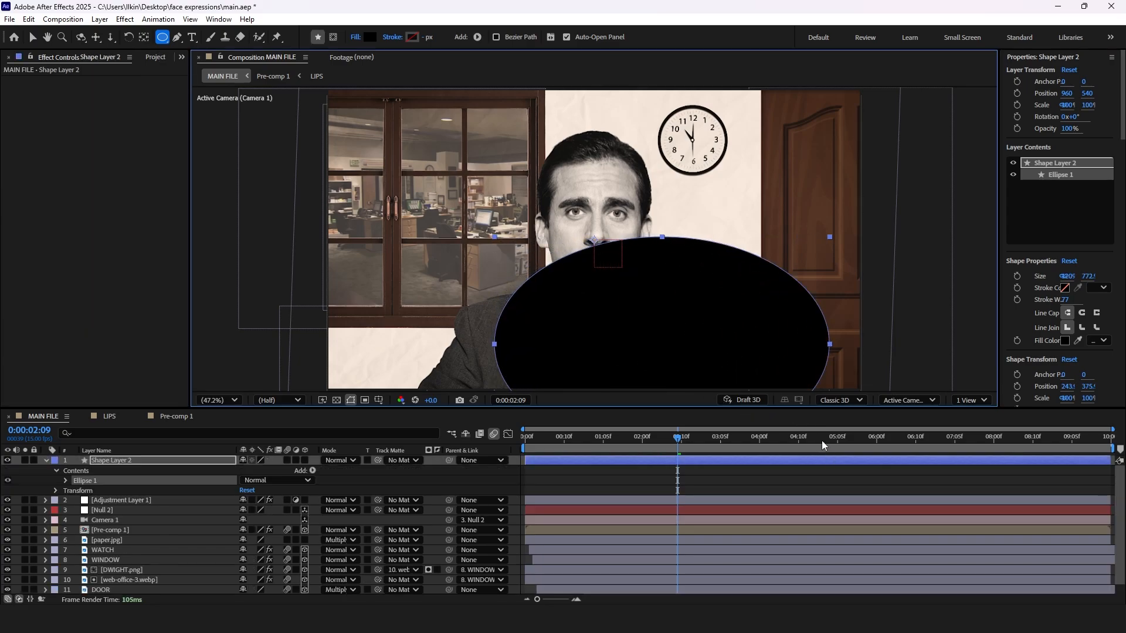
{"action": "left_click", "coordinate": [219, 461]}
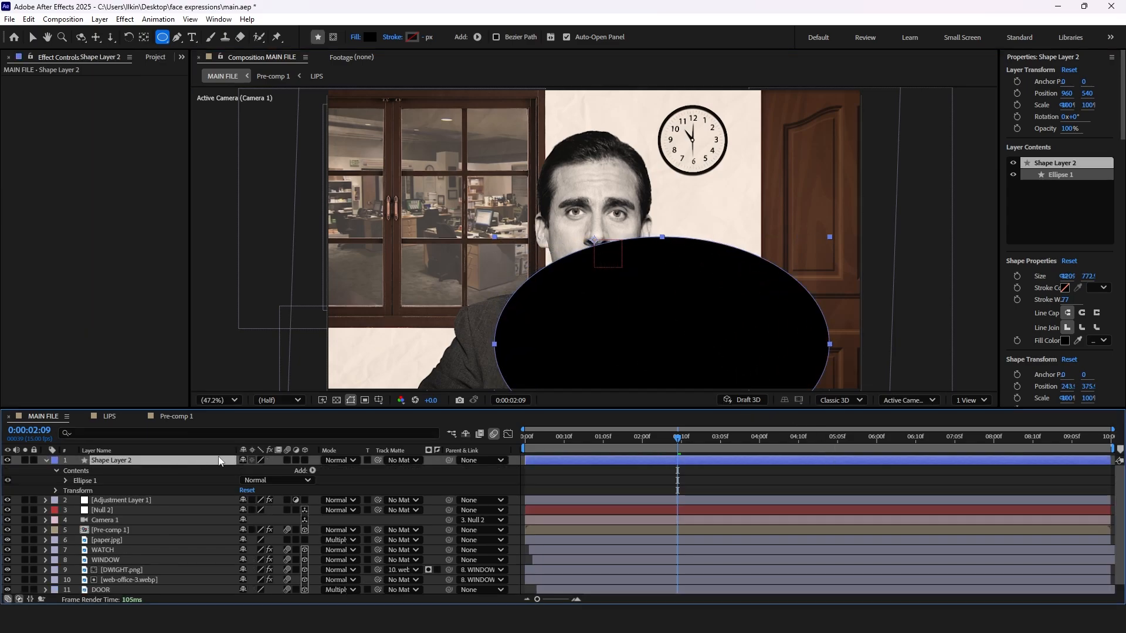
Center the ellipse behind the man, place its layer directly below Pre-comp 1, and narrow it to about 86.8% width.
{"action": "key", "text": "v"}
{"action": "left_click_drag", "start_coordinate": [605, 349], "coordinate": [546, 390]}
{"action": "left_click_drag", "start_coordinate": [111, 462], "coordinate": [112, 536]}
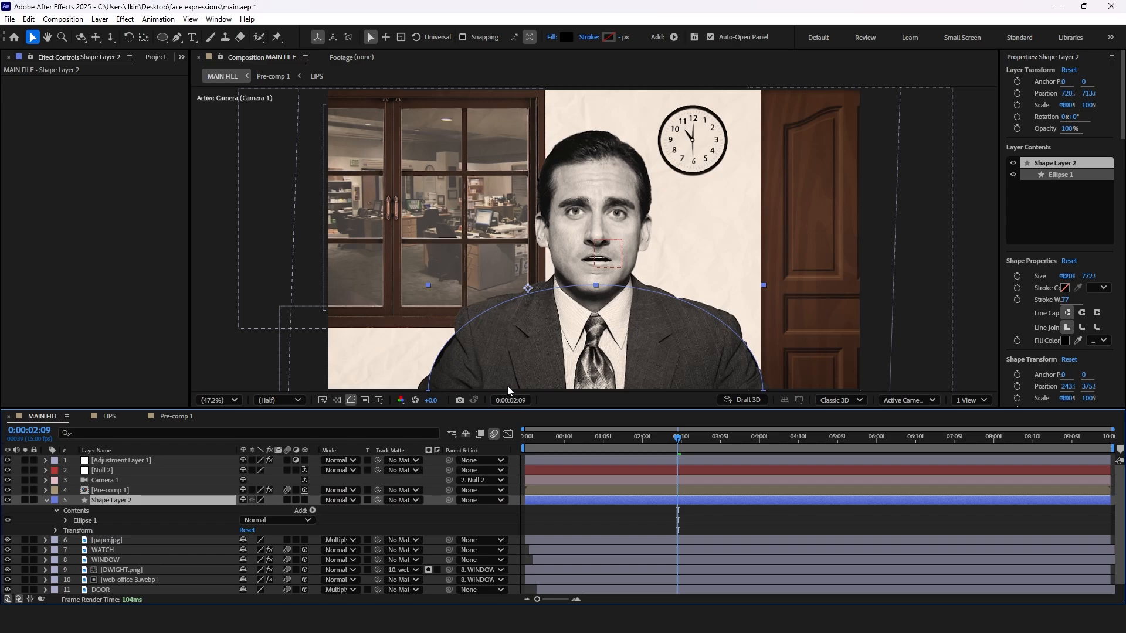
{"action": "left_click_drag", "start_coordinate": [761, 392], "coordinate": [730, 392]}
{"action": "left_click_drag", "start_coordinate": [628, 341], "coordinate": [642, 344]}
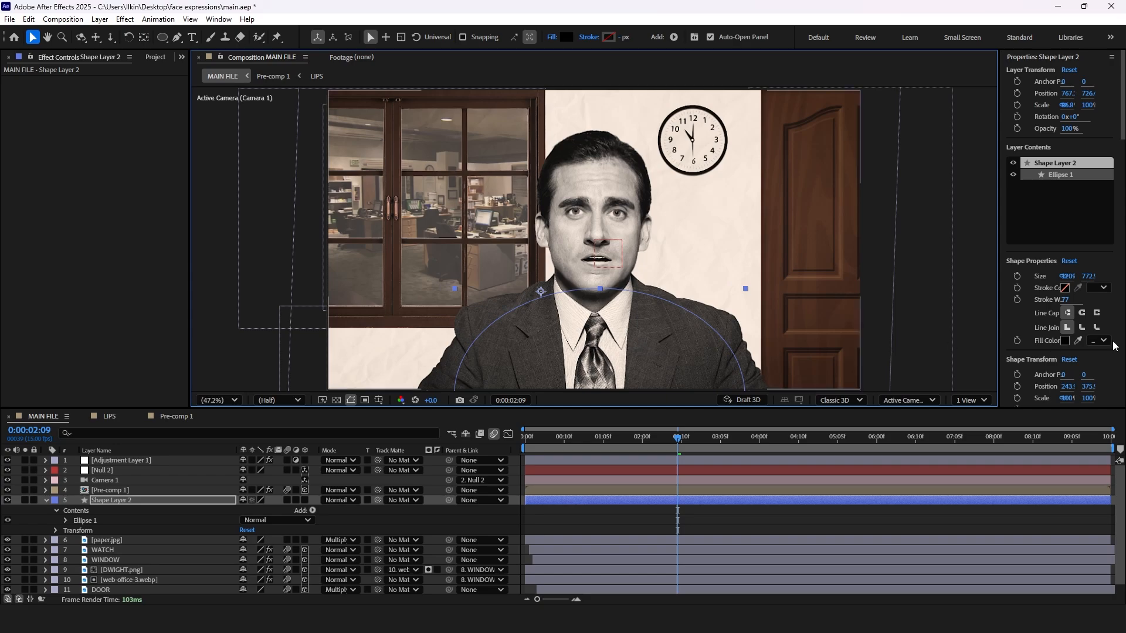
Apply Fast Box Blur to the ellipse's shape layer with a Blur Radius of 190.
{"action": "scroll", "coordinate": [1088, 328], "scroll_direction": "down", "scroll_amount": 5}
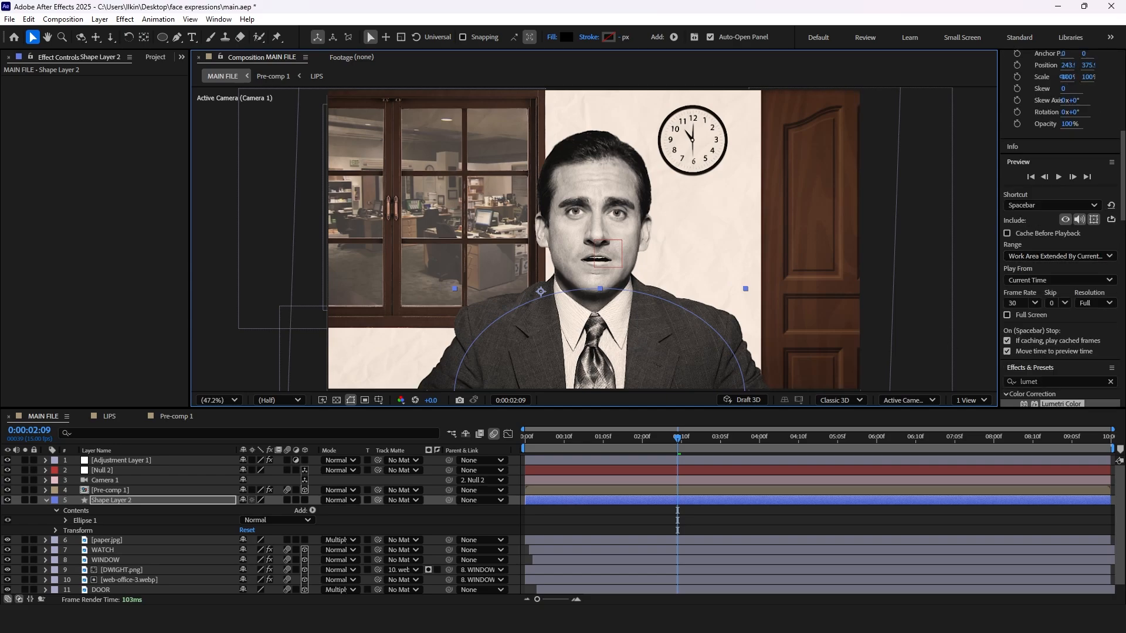
{"action": "scroll", "coordinate": [1066, 236], "scroll_direction": "down", "scroll_amount": 4}
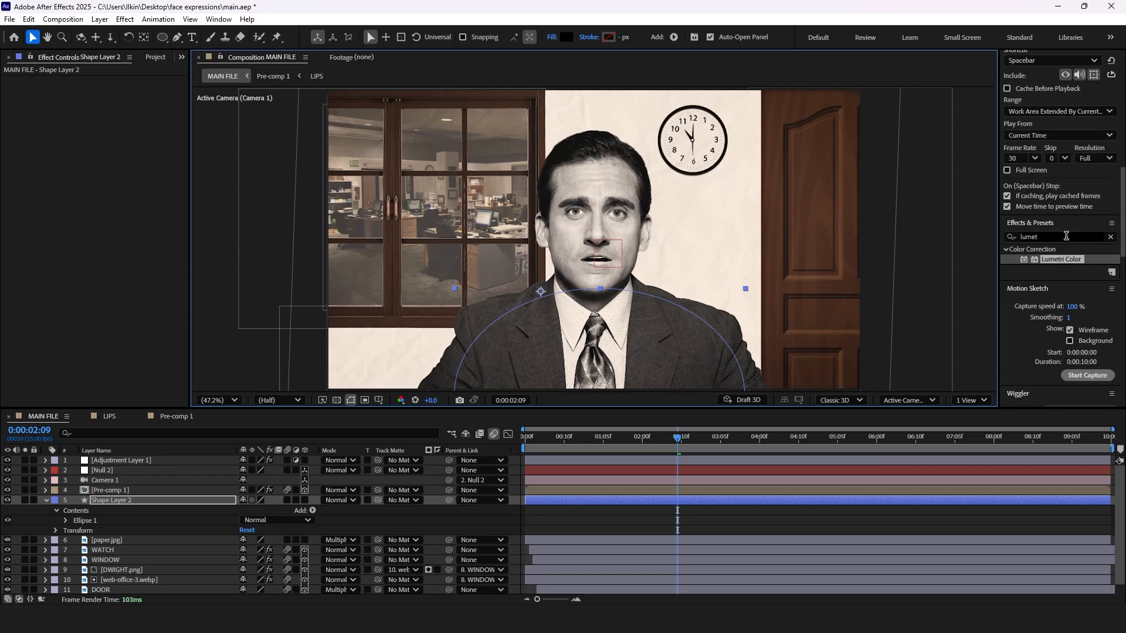
{"action": "left_click", "coordinate": [1066, 235]}
{"action": "type", "text": "fast"}
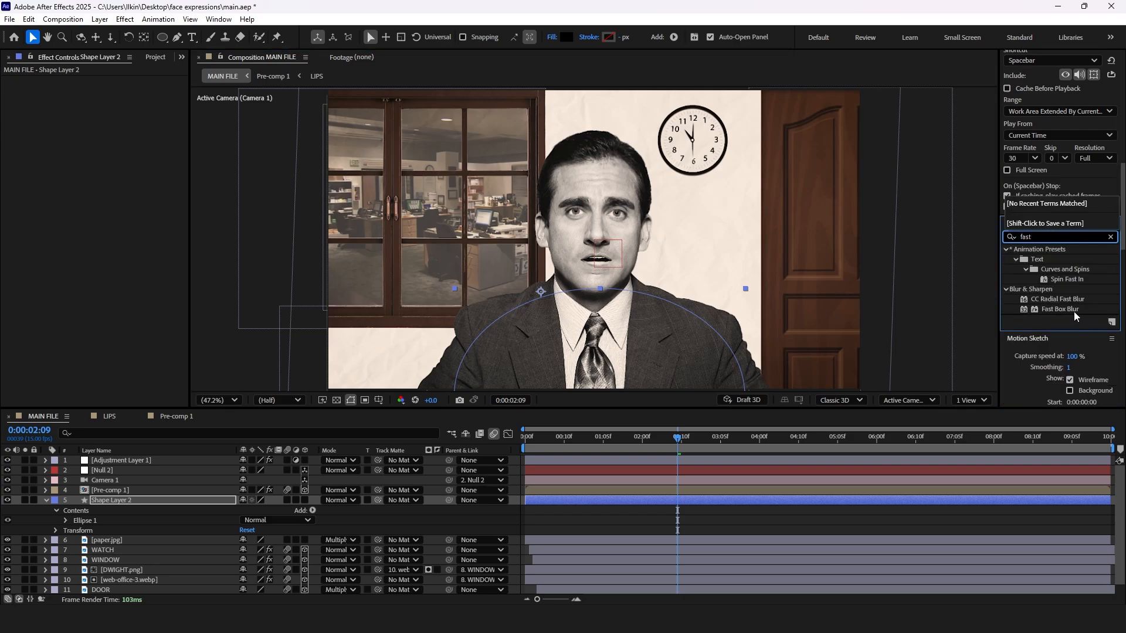
{"action": "left_click_drag", "start_coordinate": [1067, 313], "coordinate": [186, 495]}
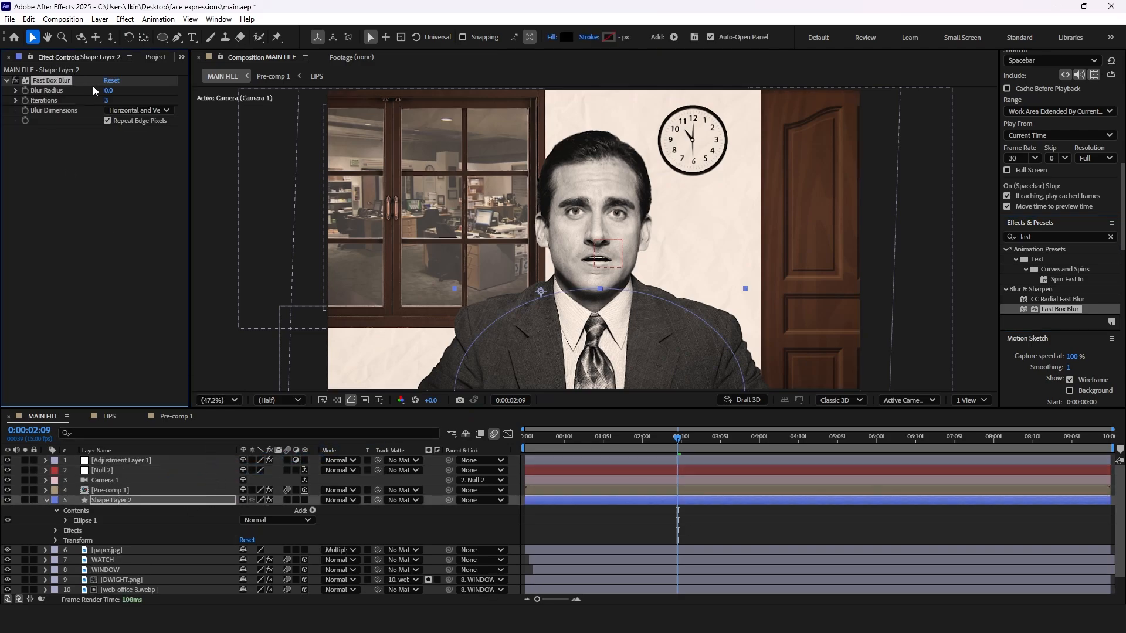
{"action": "left_click_drag", "start_coordinate": [111, 96], "coordinate": [215, 81]}
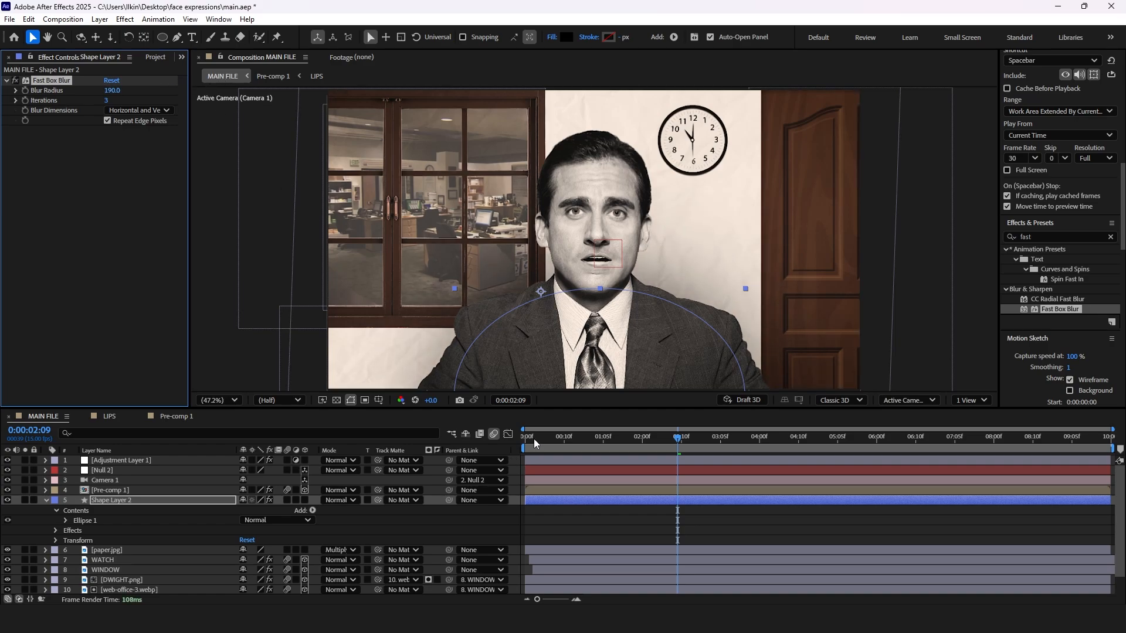
Add a Scale keyframe of 86.8, 100% to the blurred ellipse layer and place it at 0:00:02:00.
{"action": "left_click_drag", "start_coordinate": [534, 439], "coordinate": [505, 439]}
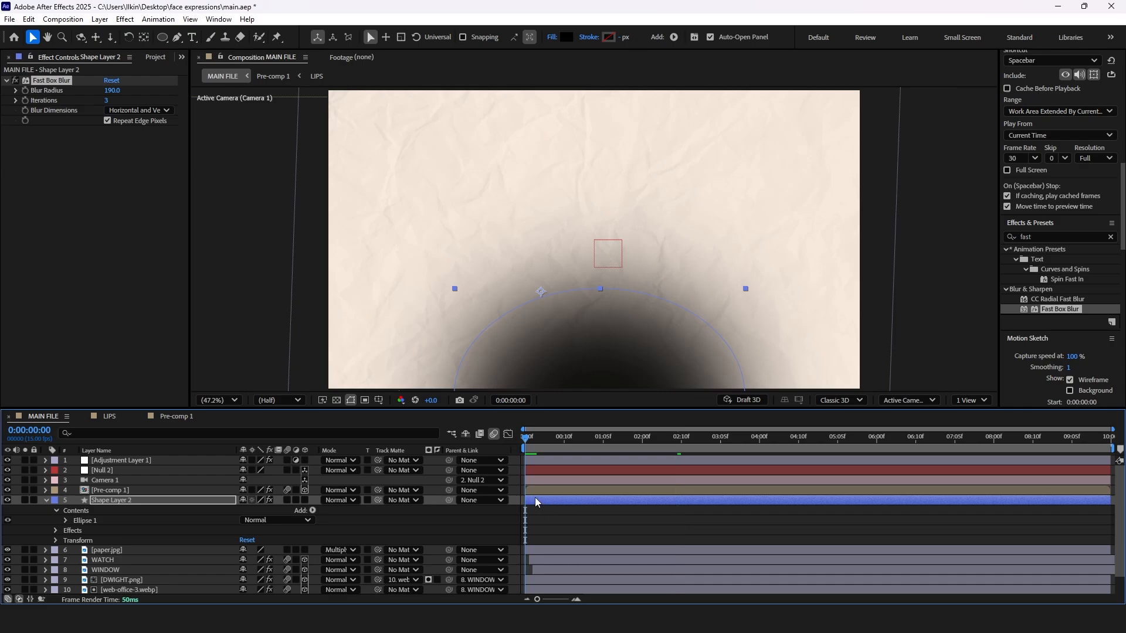
{"action": "left_click", "coordinate": [129, 502]}
{"action": "key", "text": "s"}
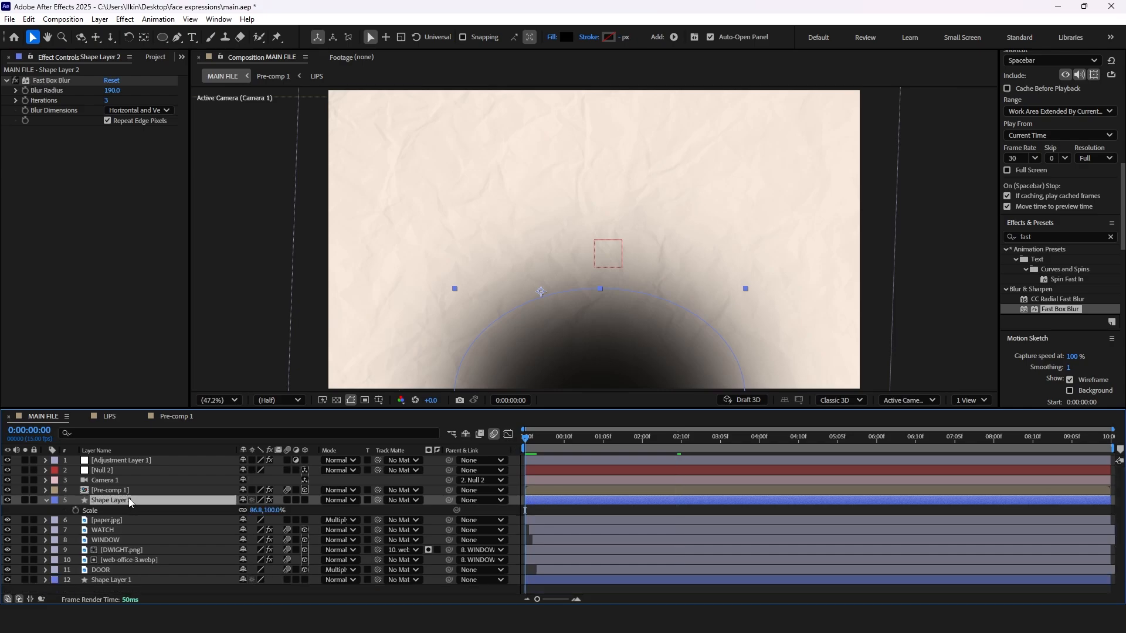
{"action": "left_click", "coordinate": [75, 511]}
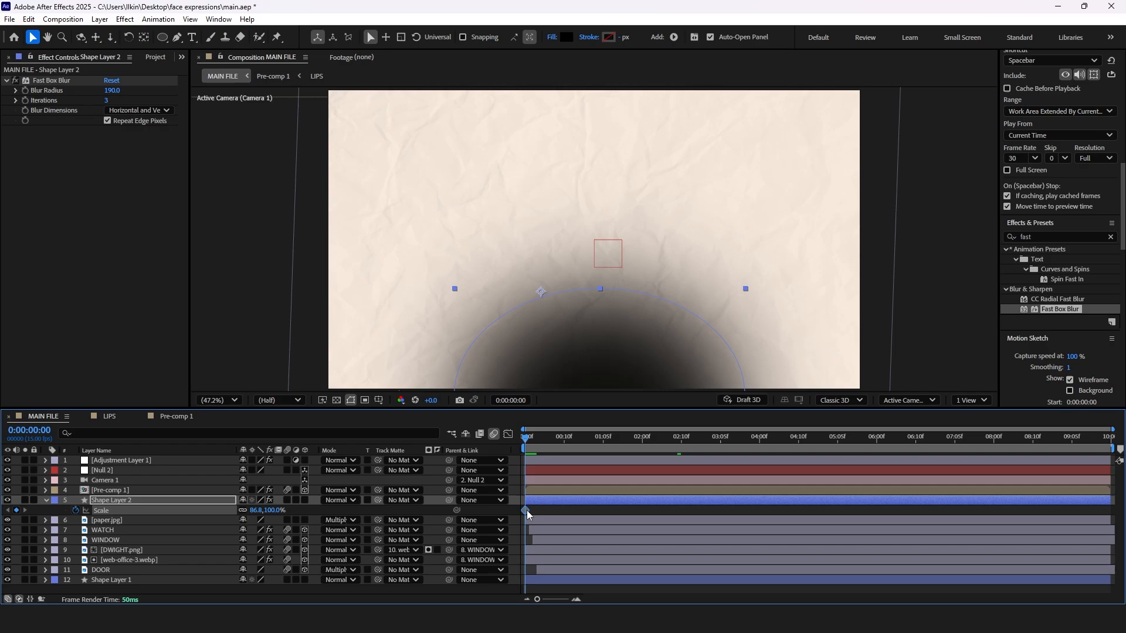
{"action": "left_click_drag", "start_coordinate": [526, 510], "coordinate": [642, 511]}
{"action": "left_click_drag", "start_coordinate": [599, 288], "coordinate": [602, 321]}
{"action": "key", "text": "ctrl+z"}
{"action": "left_click_drag", "start_coordinate": [250, 510], "coordinate": [795, 458]}
{"action": "key", "text": "ctrl+z"}
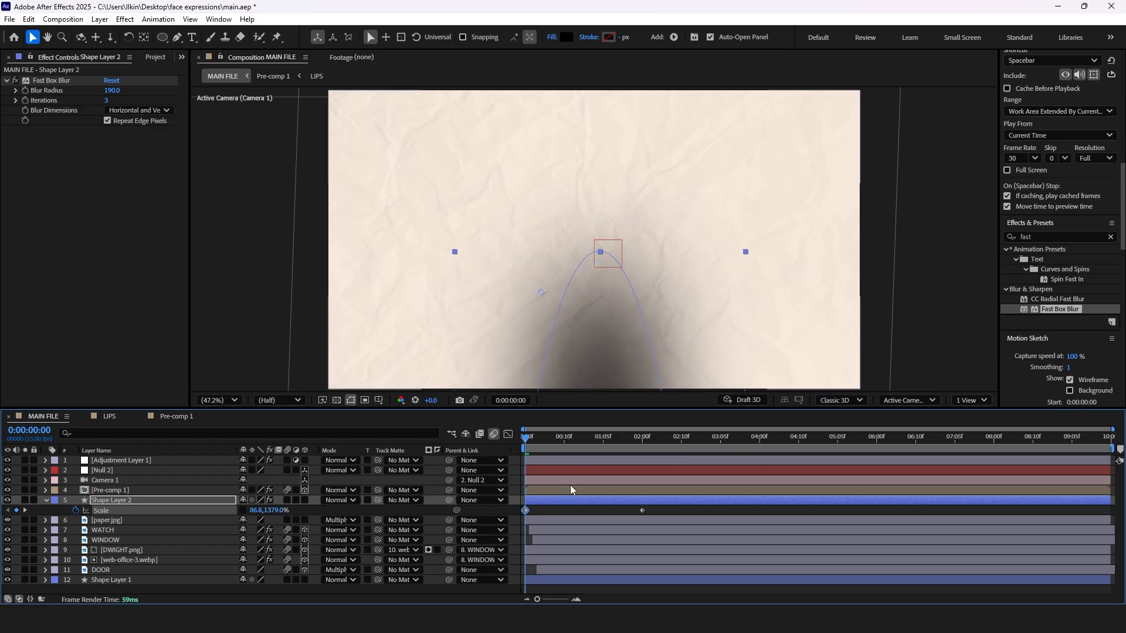
{"action": "left_click_drag", "start_coordinate": [292, 508], "coordinate": [340, 525]}
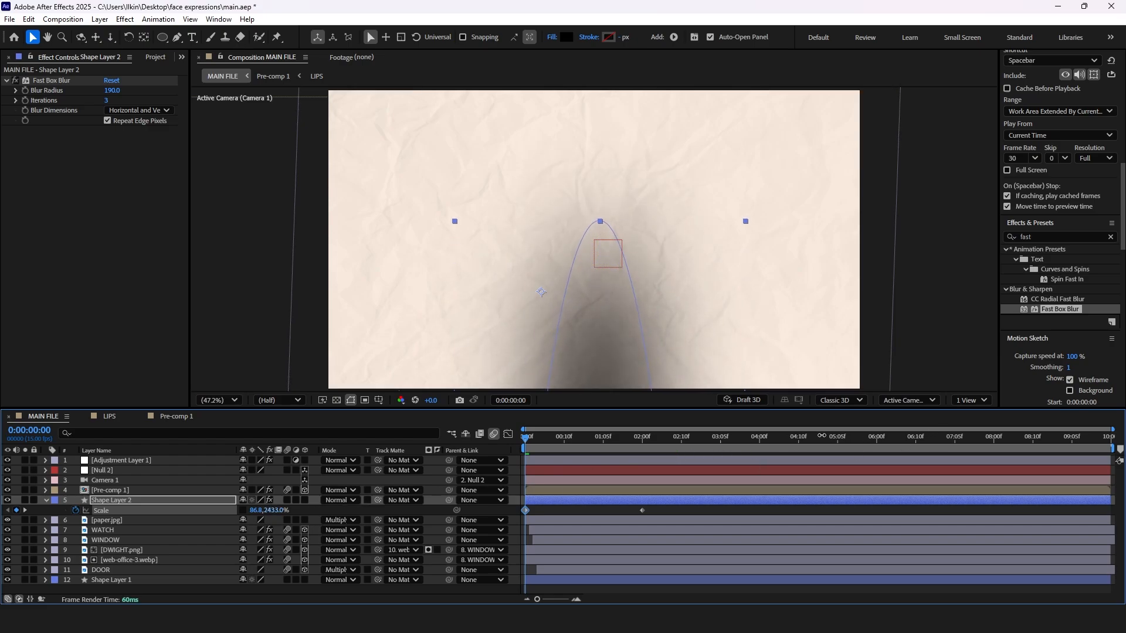
{"action": "left_click_drag", "start_coordinate": [258, 511], "coordinate": [547, 494]}
{"action": "key", "text": "ctrl+z"}
{"action": "key", "text": "ctrl+z"}
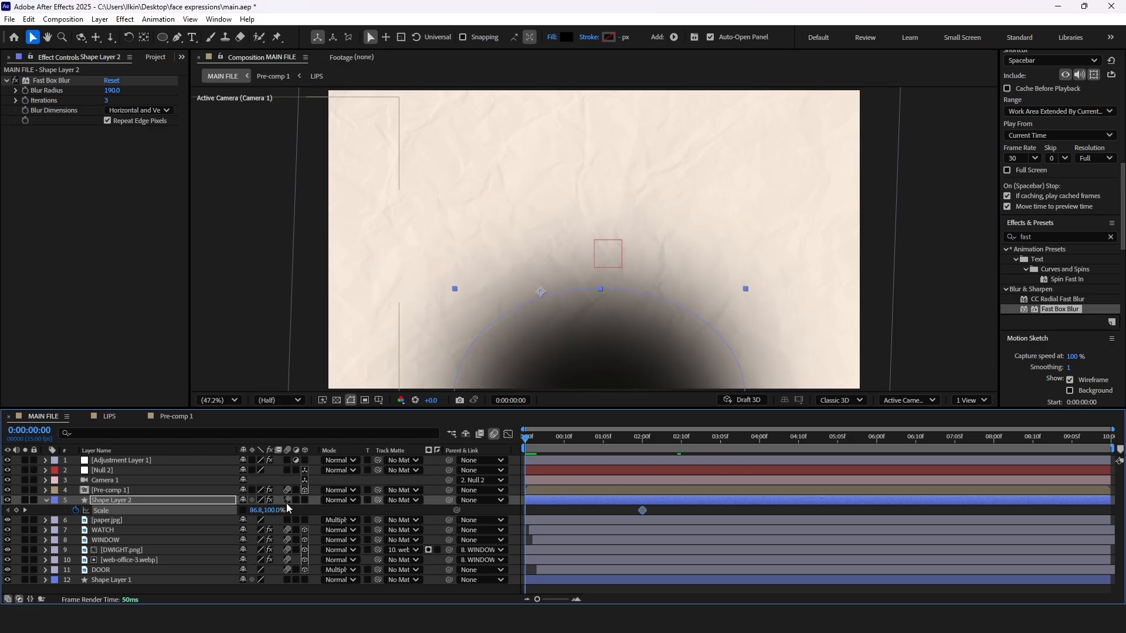
Set the ellipse's Scale to 0.8, 100% at the composition's start, ease both Scale keyframes, and preview the result.
{"action": "left_click_drag", "start_coordinate": [255, 510], "coordinate": [207, 515]}
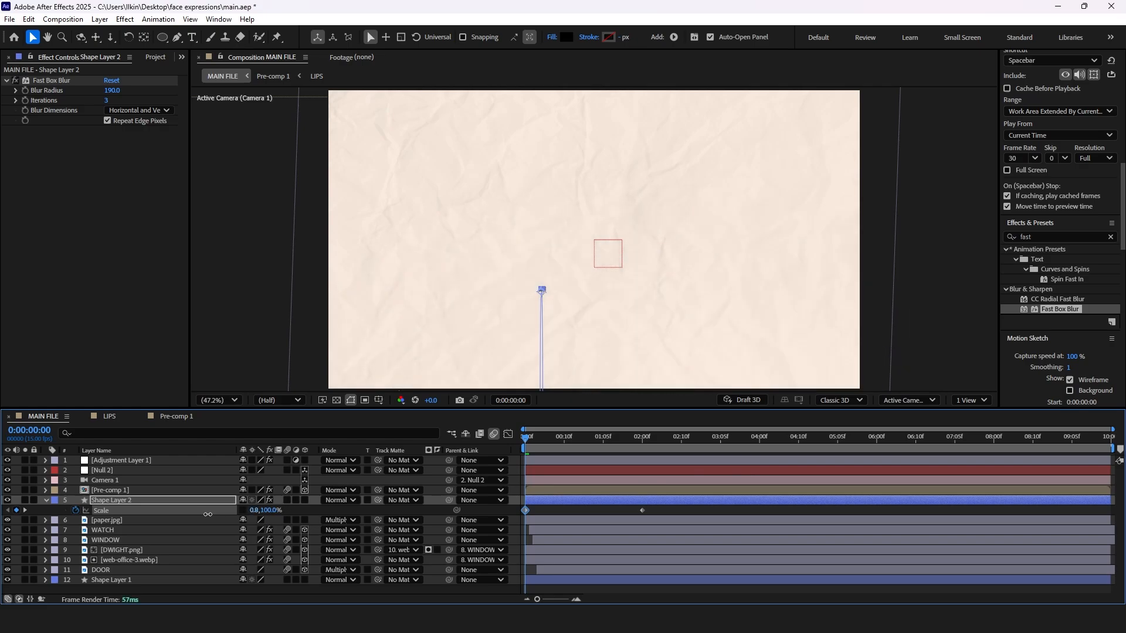
{"action": "left_click_drag", "start_coordinate": [656, 505], "coordinate": [513, 509]}
{"action": "key", "text": "F9"}
{"action": "key", "text": "space"}
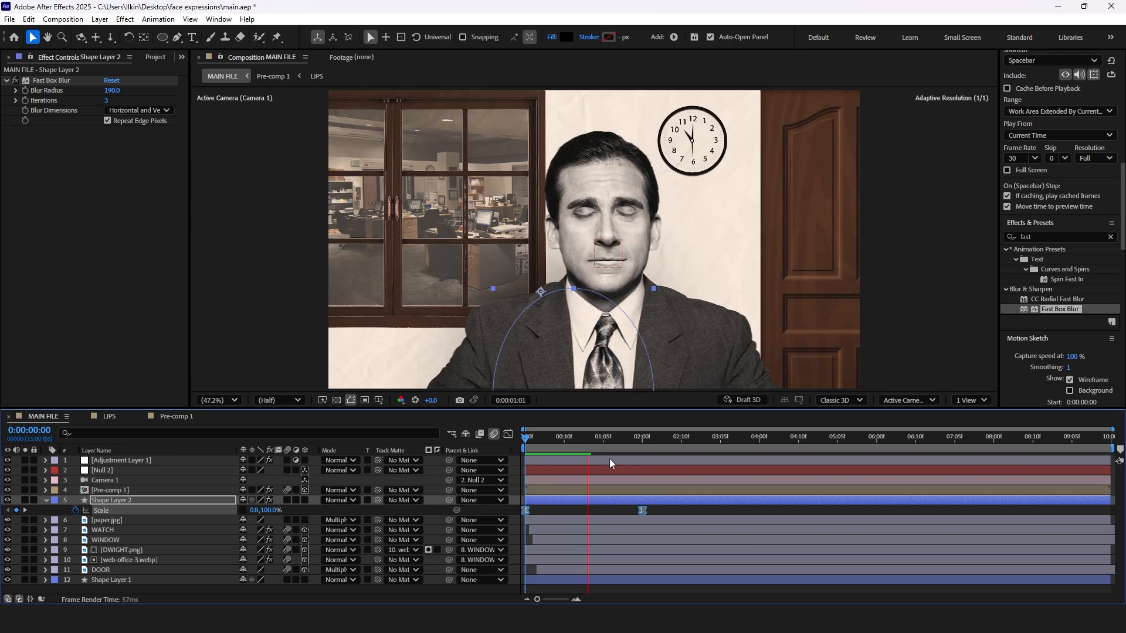
Move the ellipse's second Scale keyframe to 0:00:01:05 and preview from the composition's start.
{"action": "left_click", "coordinate": [654, 509]}
{"action": "left_click", "coordinate": [643, 510]}
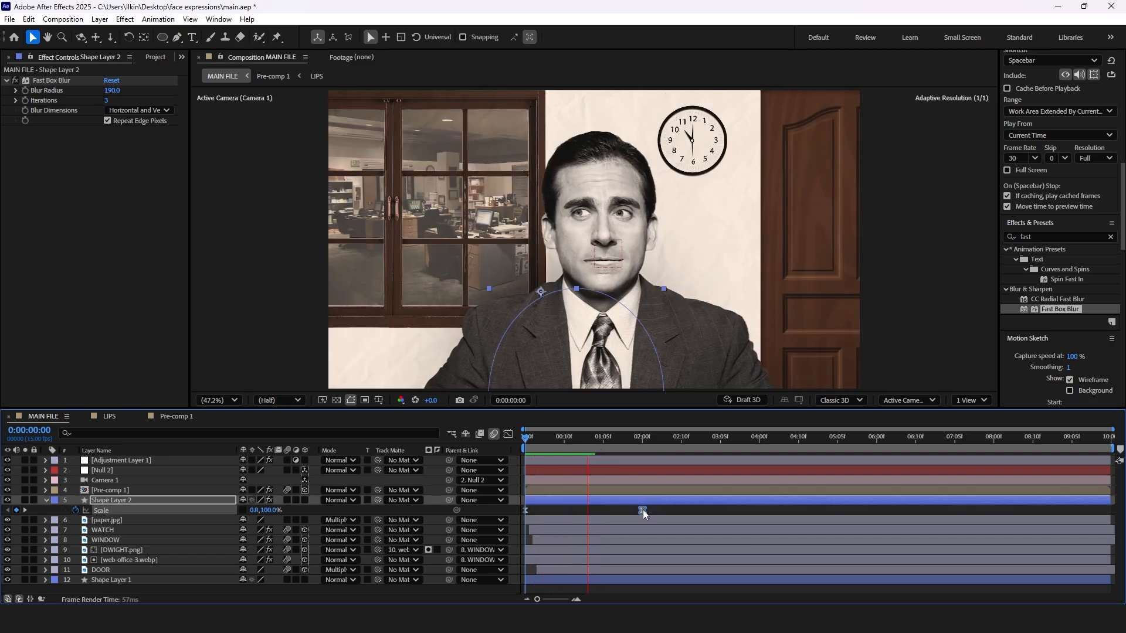
{"action": "left_click_drag", "start_coordinate": [579, 435], "coordinate": [604, 438]}
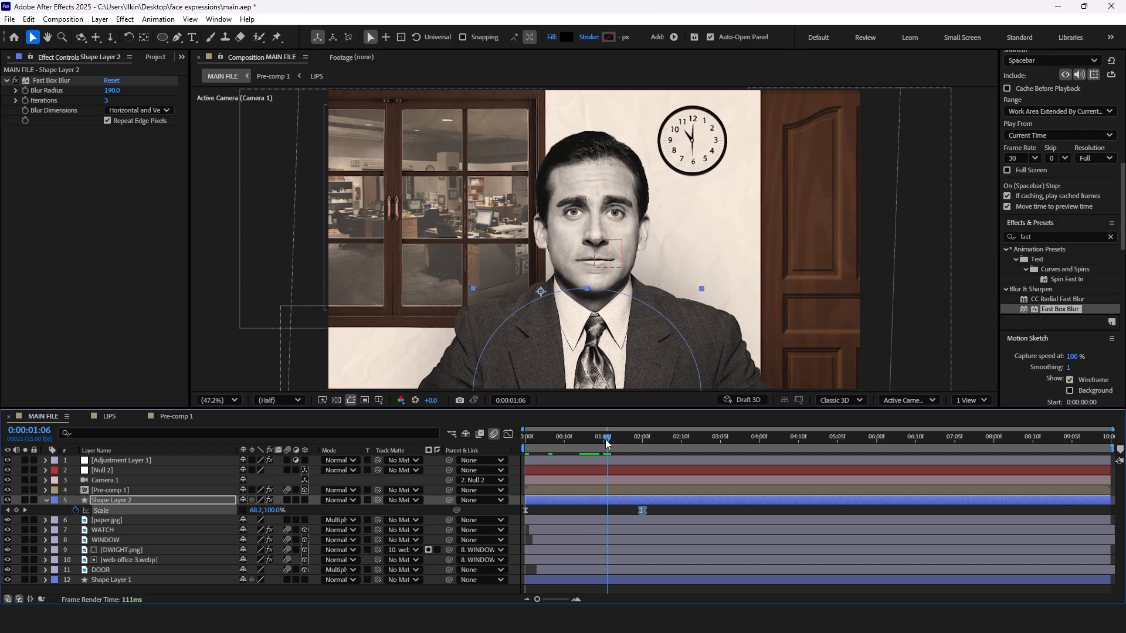
{"action": "left_click_drag", "start_coordinate": [643, 510], "coordinate": [603, 512]}
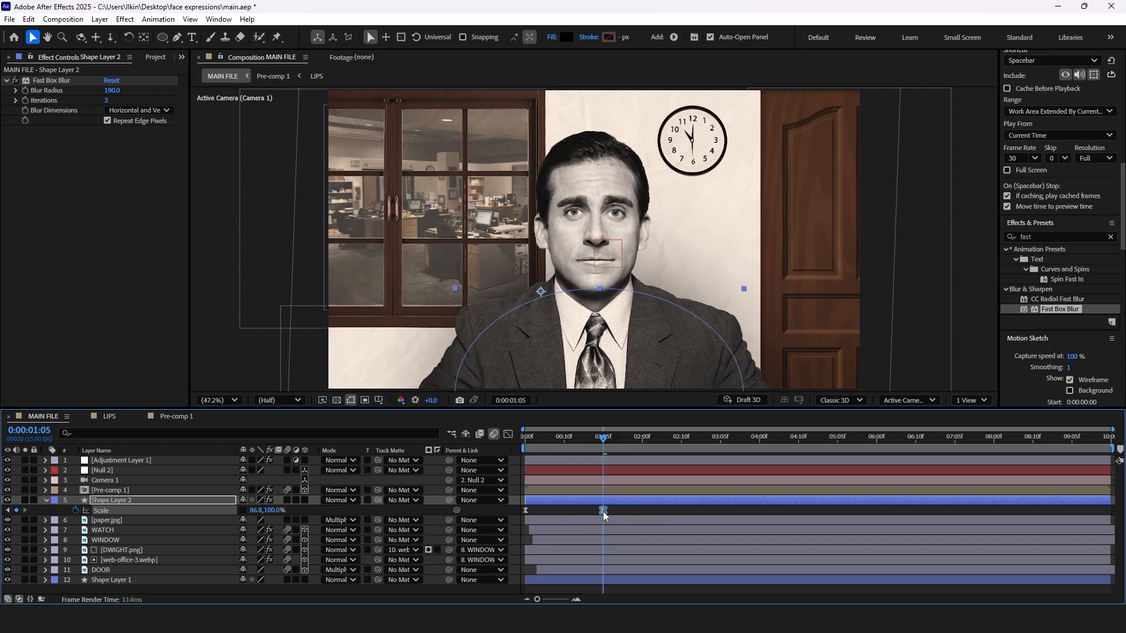
{"action": "left_click", "coordinate": [526, 439]}
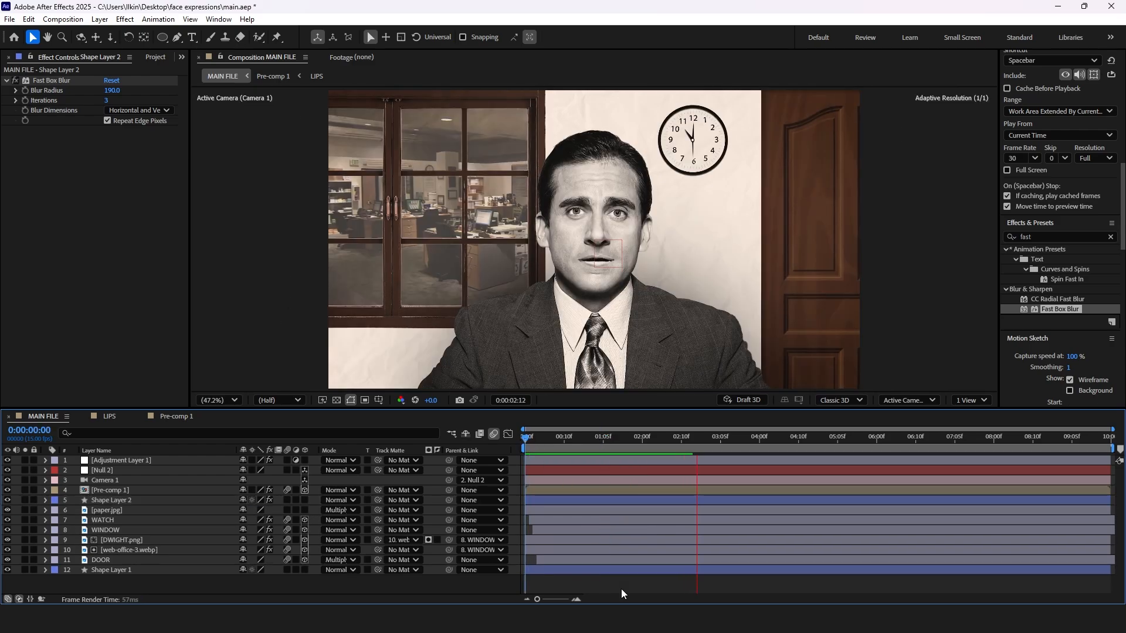